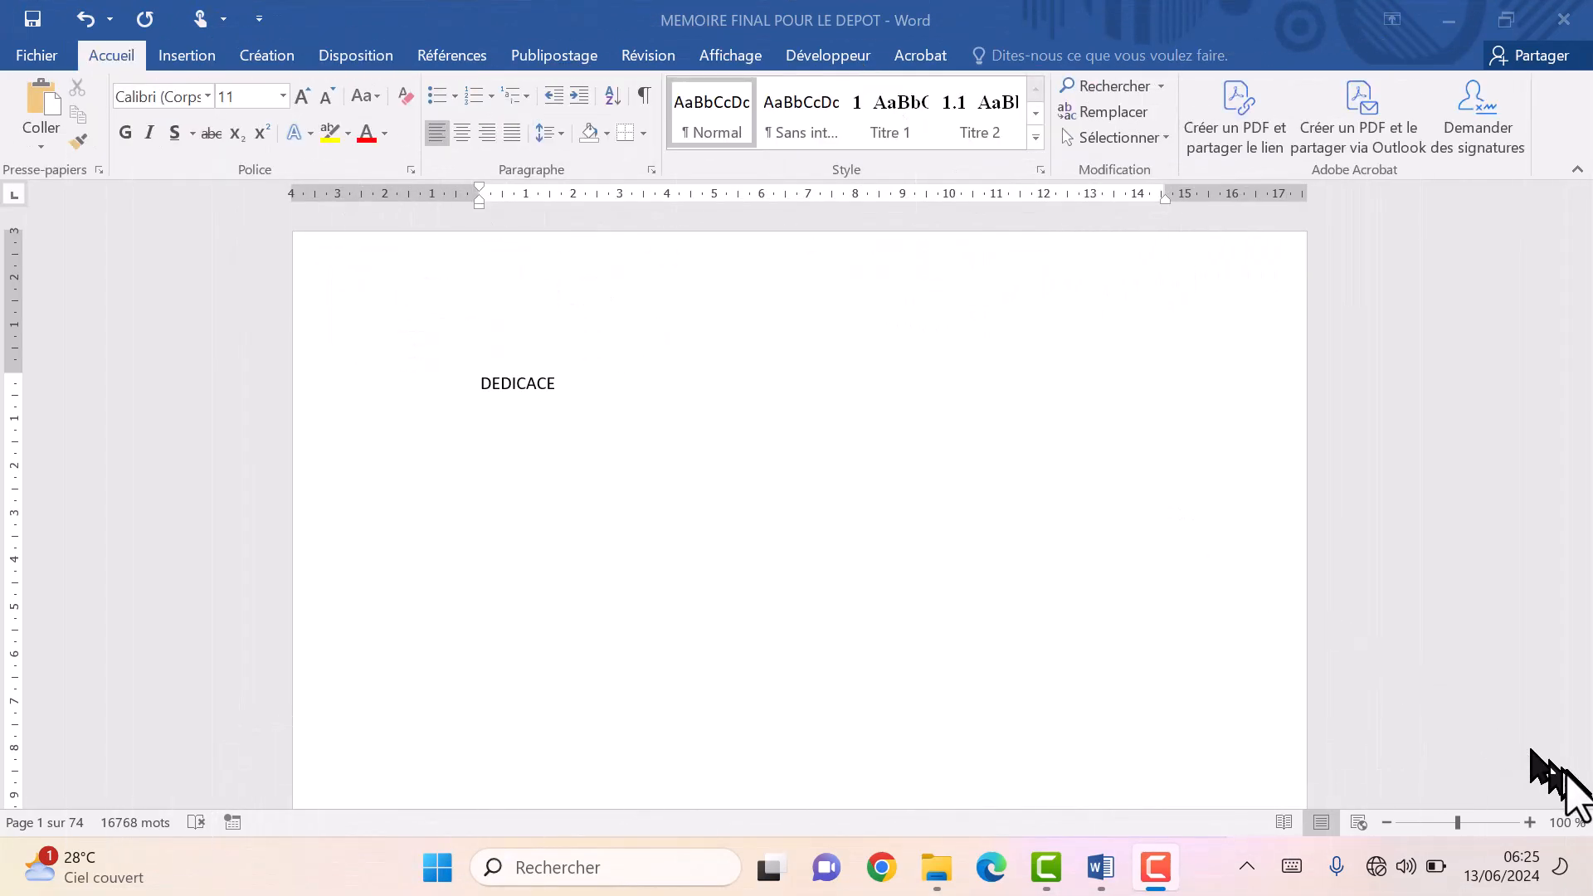
# Set the line spacing of the entire document to 1,5.
pyautogui.click(1529, 822)
pyautogui.click(1529, 822)
pyautogui.click(1528, 822)
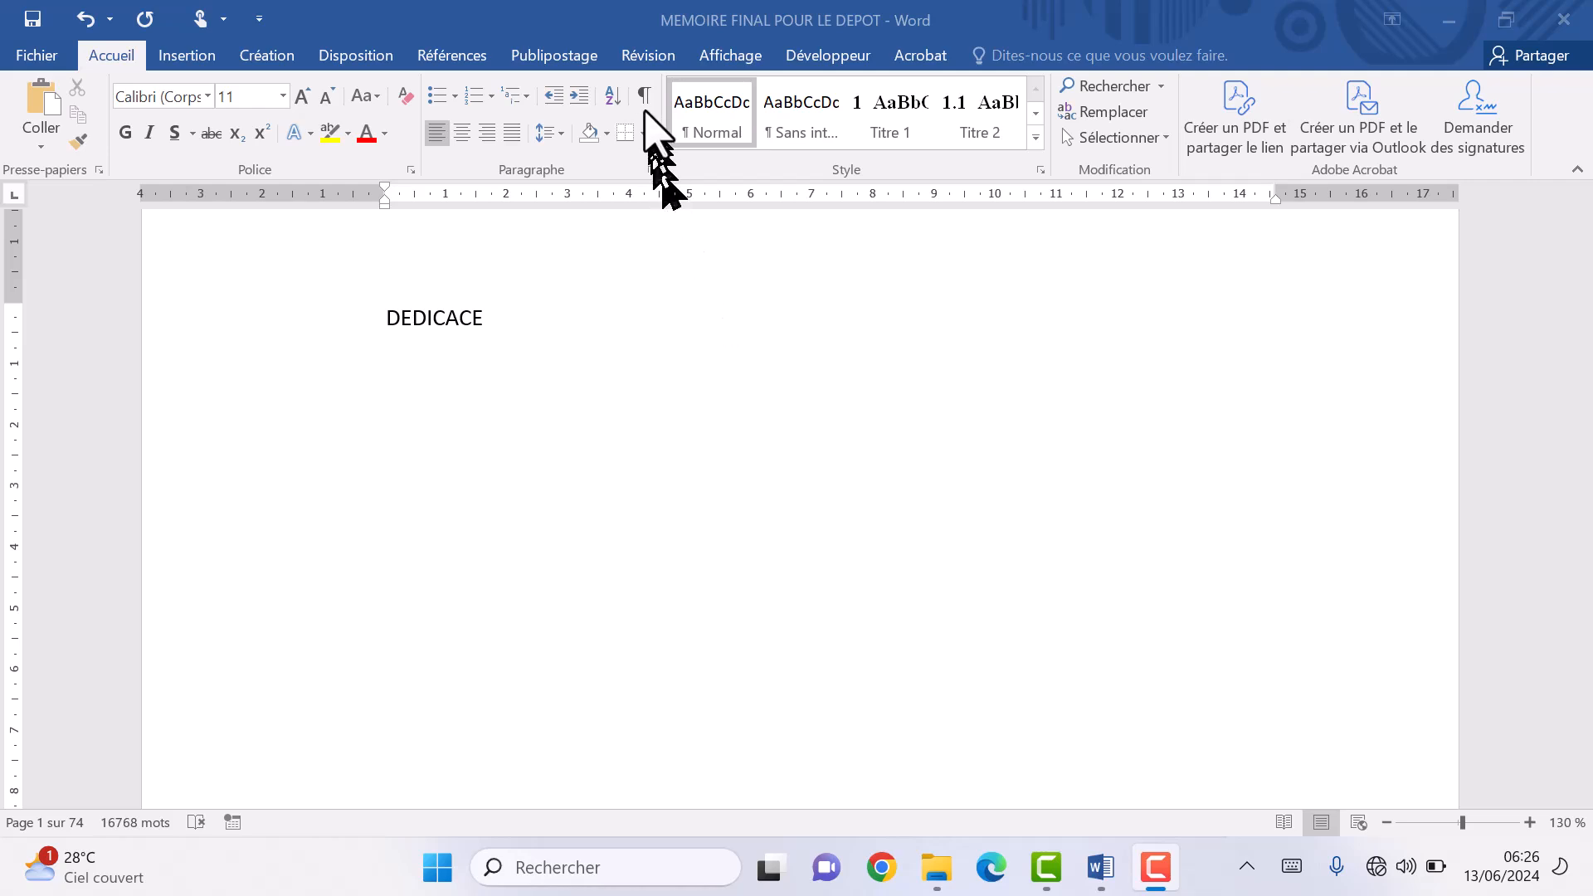
pyautogui.click(559, 466)
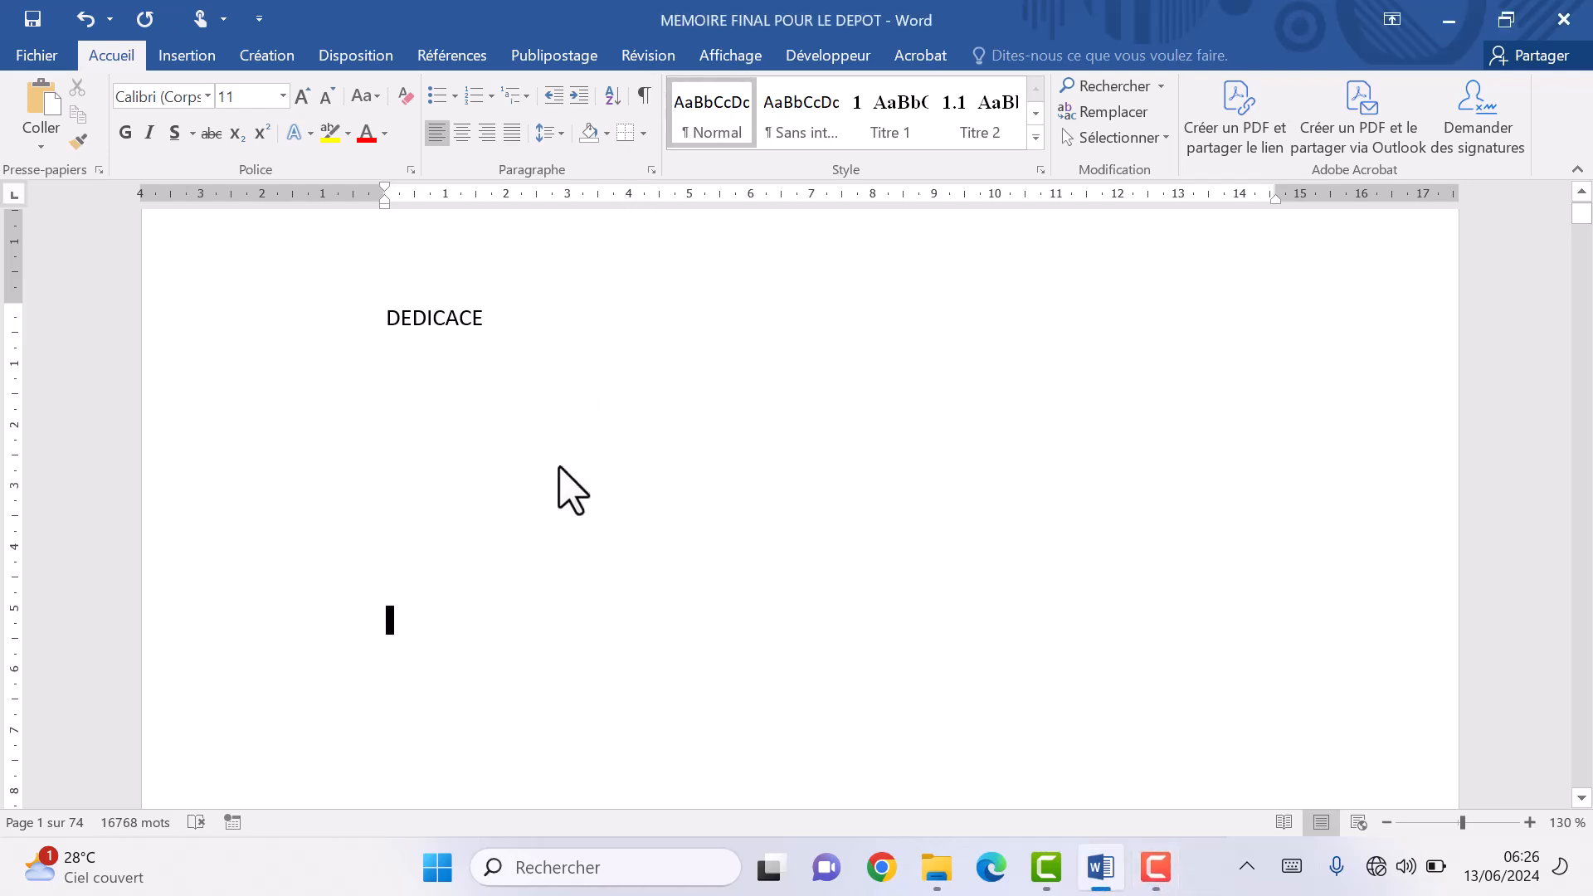
pyautogui.hotkey('ctrl', 'a')
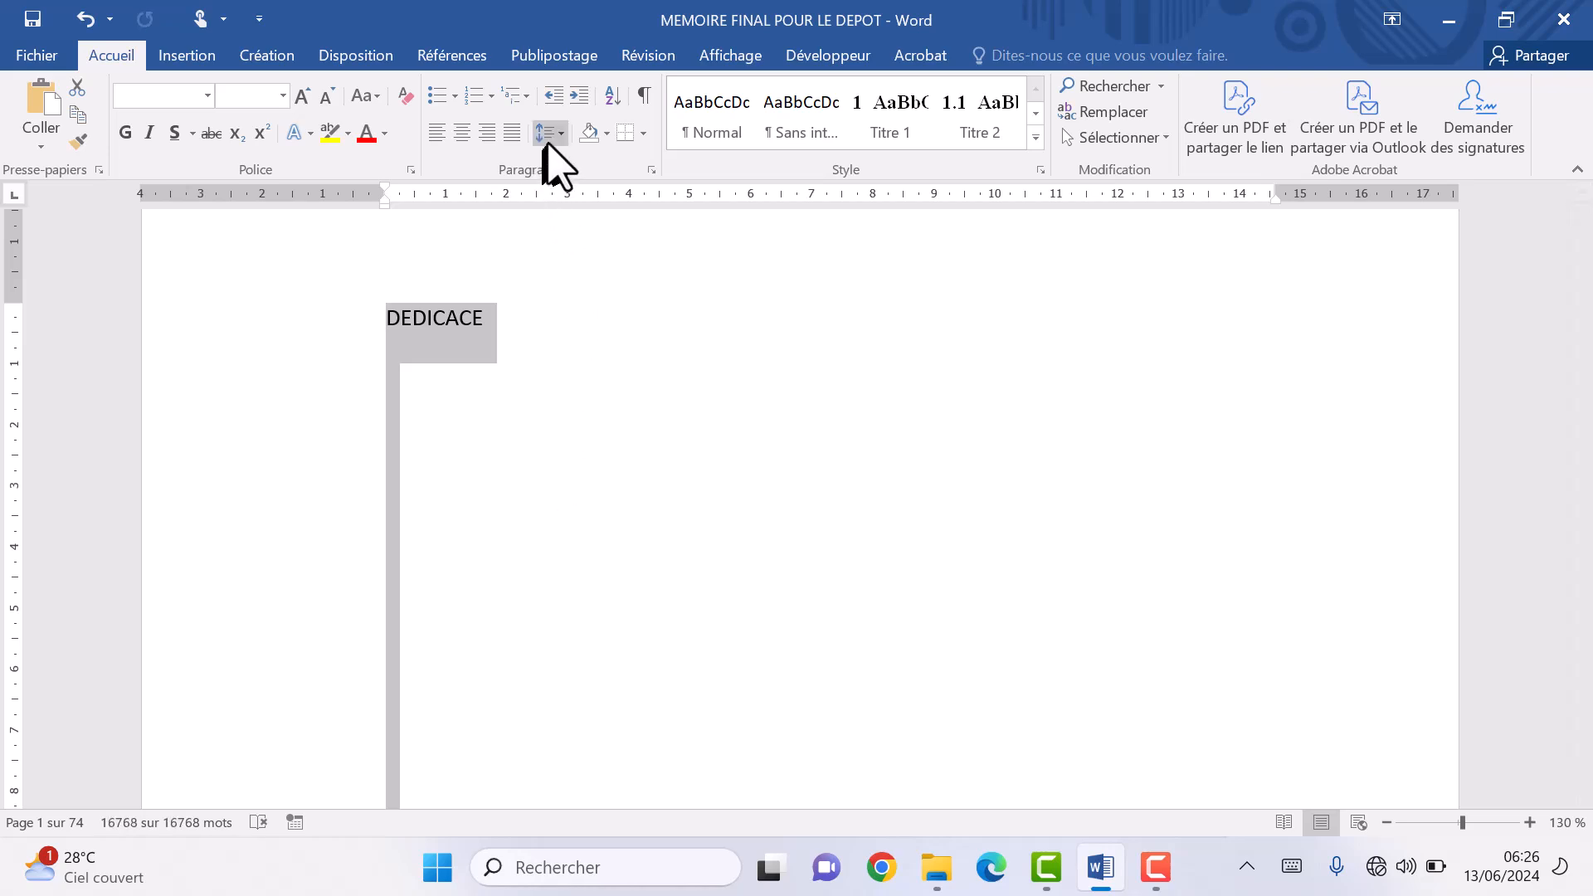
pyautogui.doubleClick(116, 56)
pyautogui.click(116, 56)
pyautogui.doubleClick(116, 56)
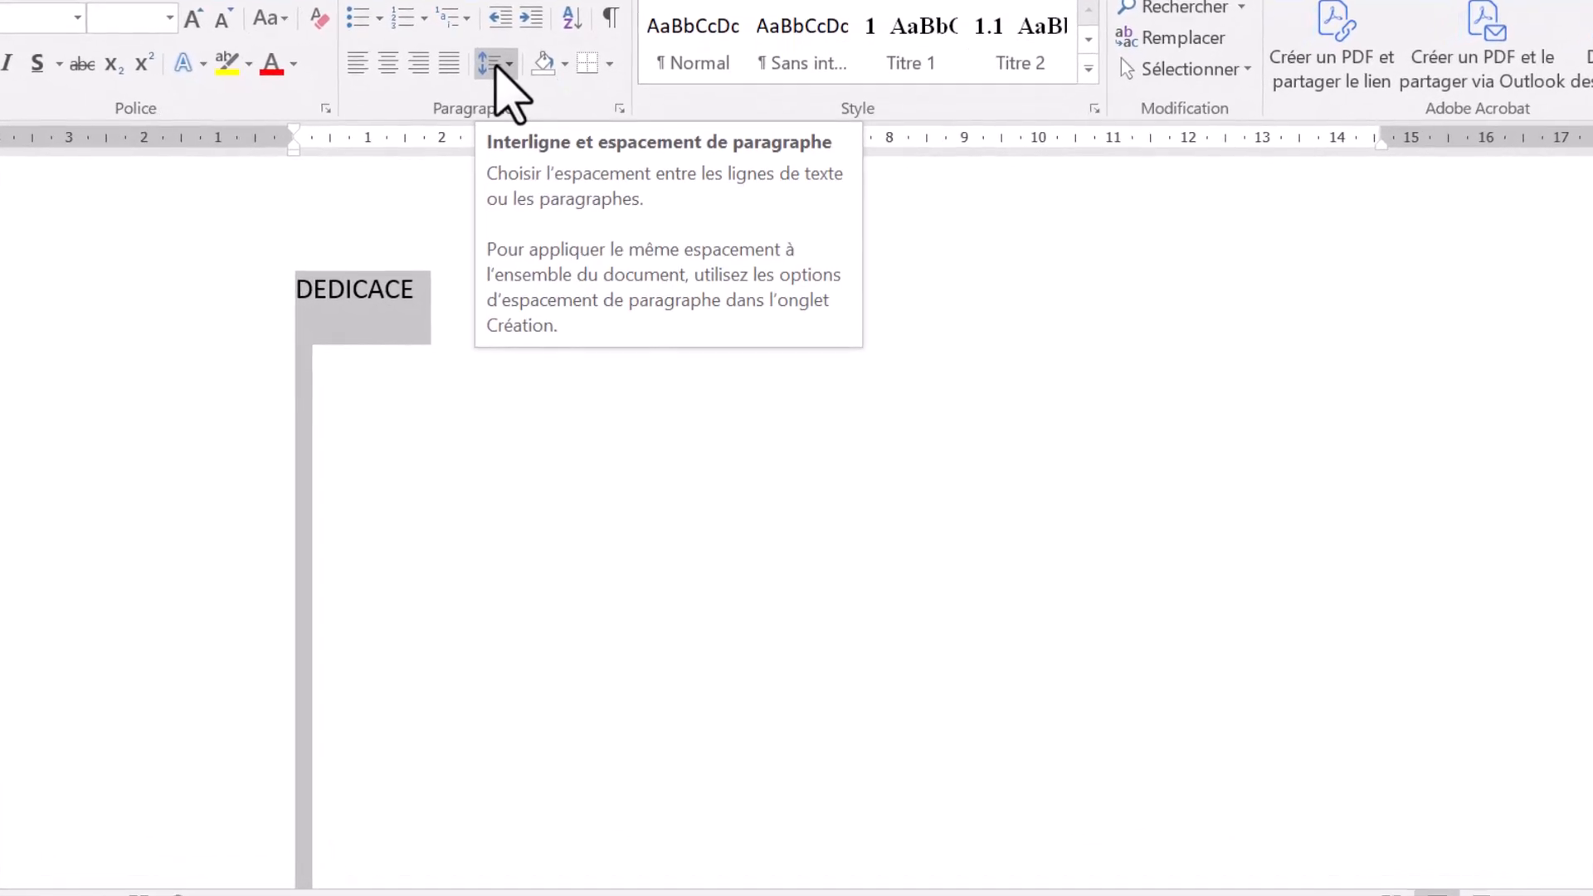
pyautogui.click(499, 72)
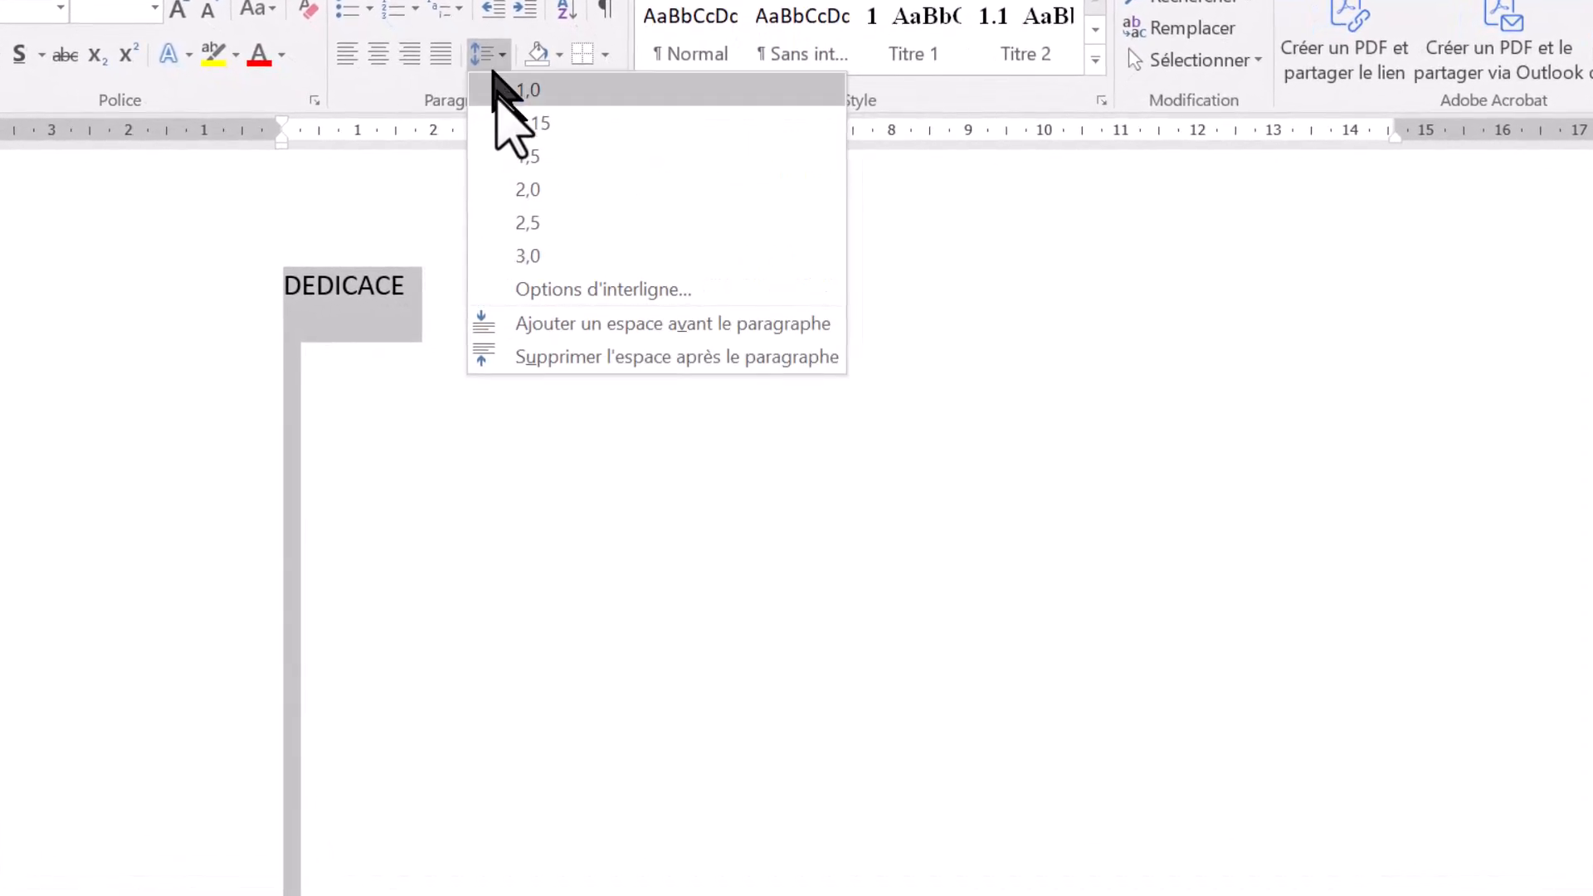
pyautogui.click(516, 156)
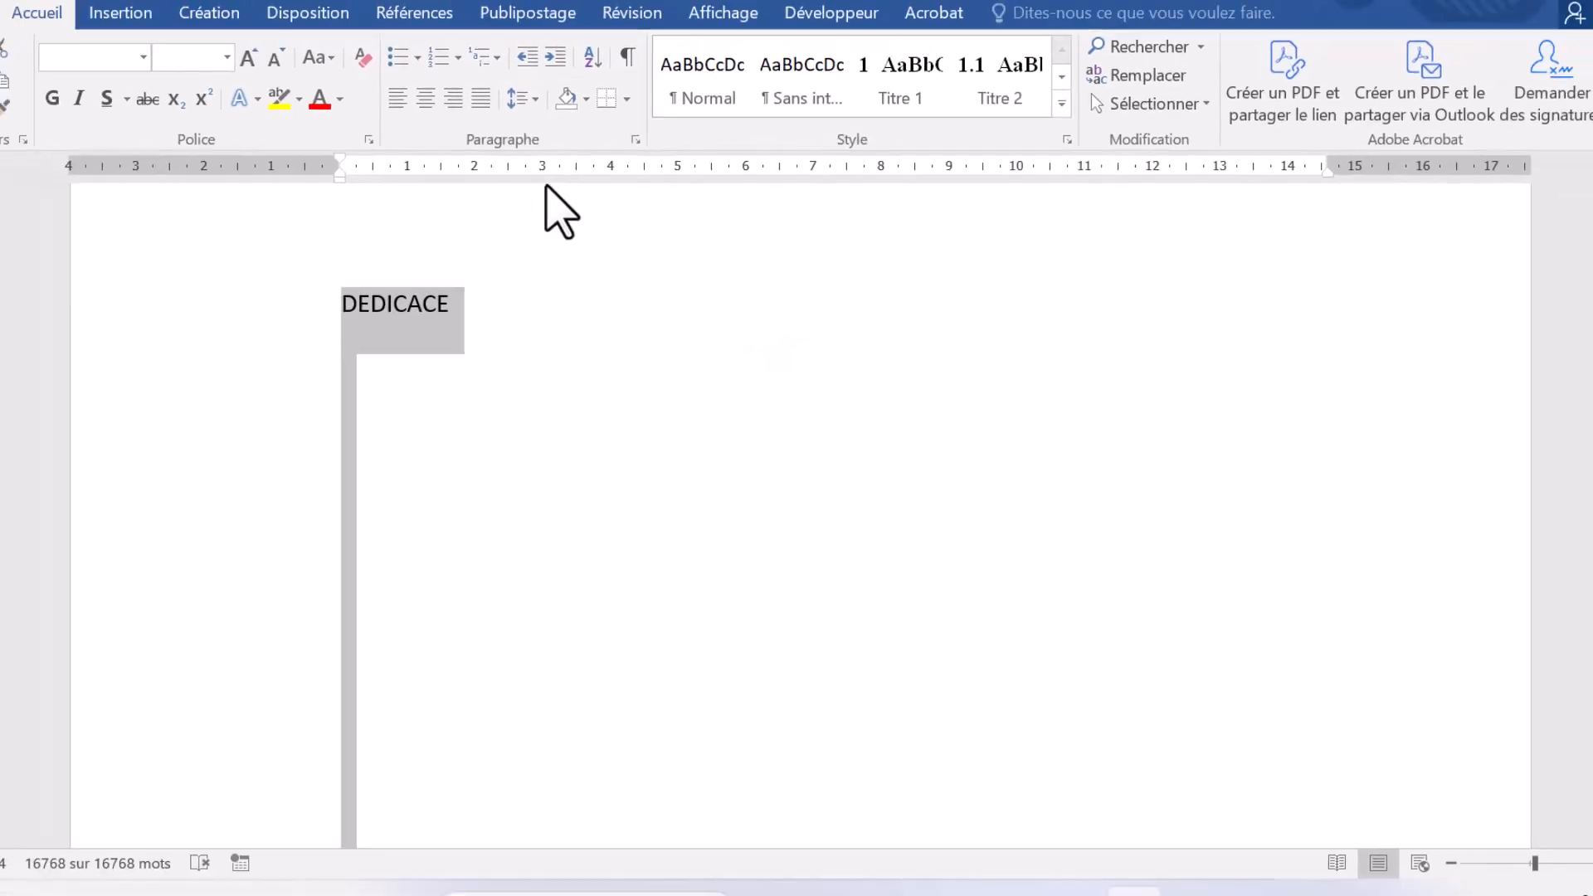
pyautogui.click(581, 368)
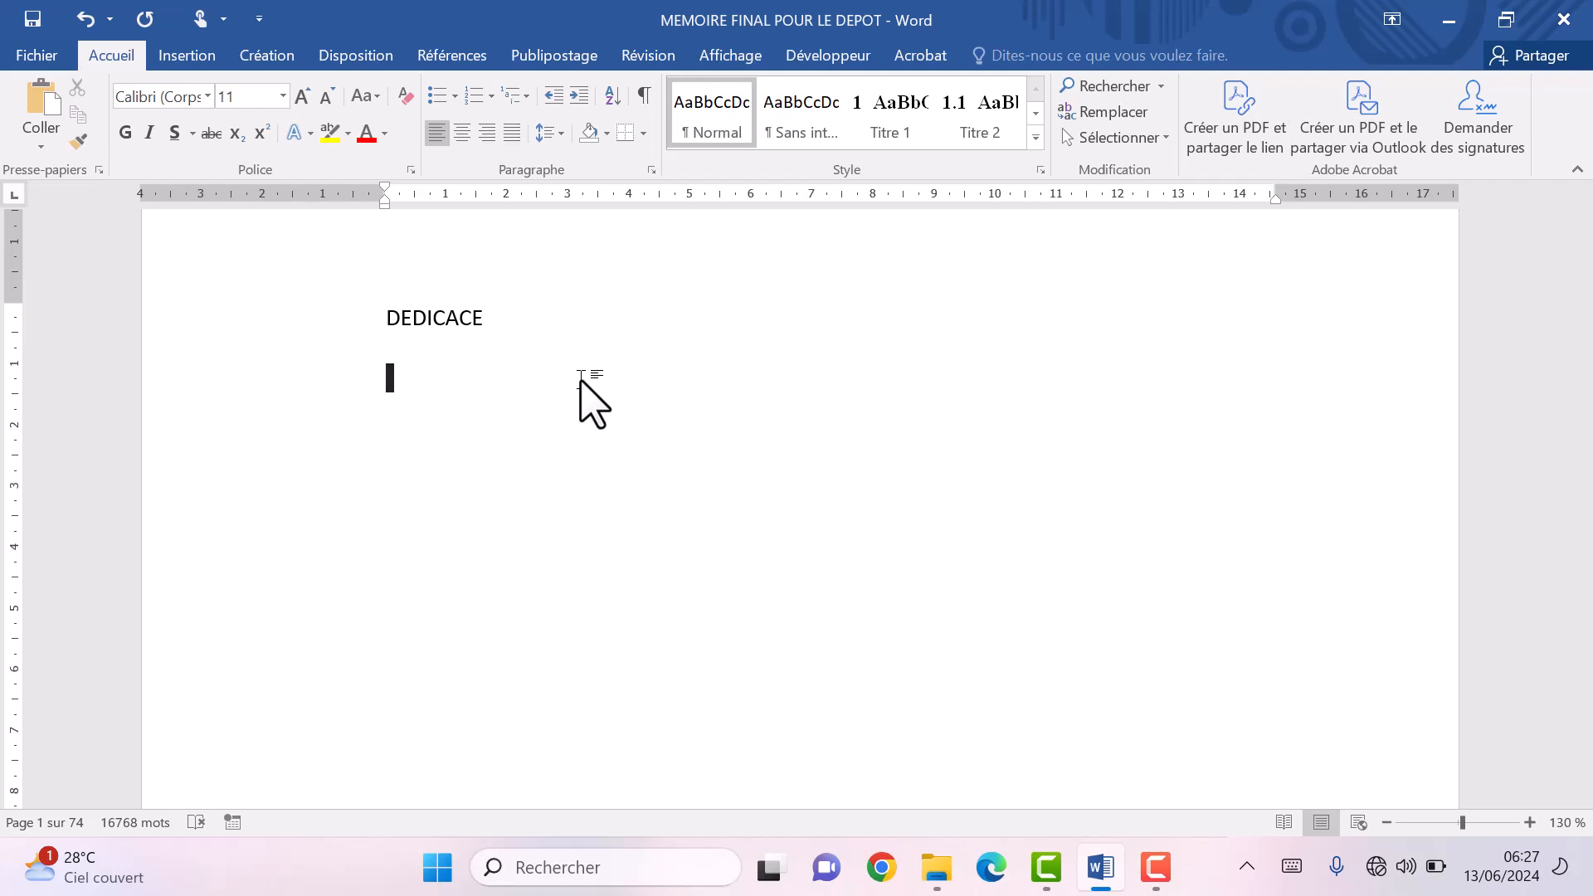
# Apply page margins of 3 cm at the top, bottom and right and 4 cm on the left to the whole document.
pyautogui.hotkey('ctrl', 'a')
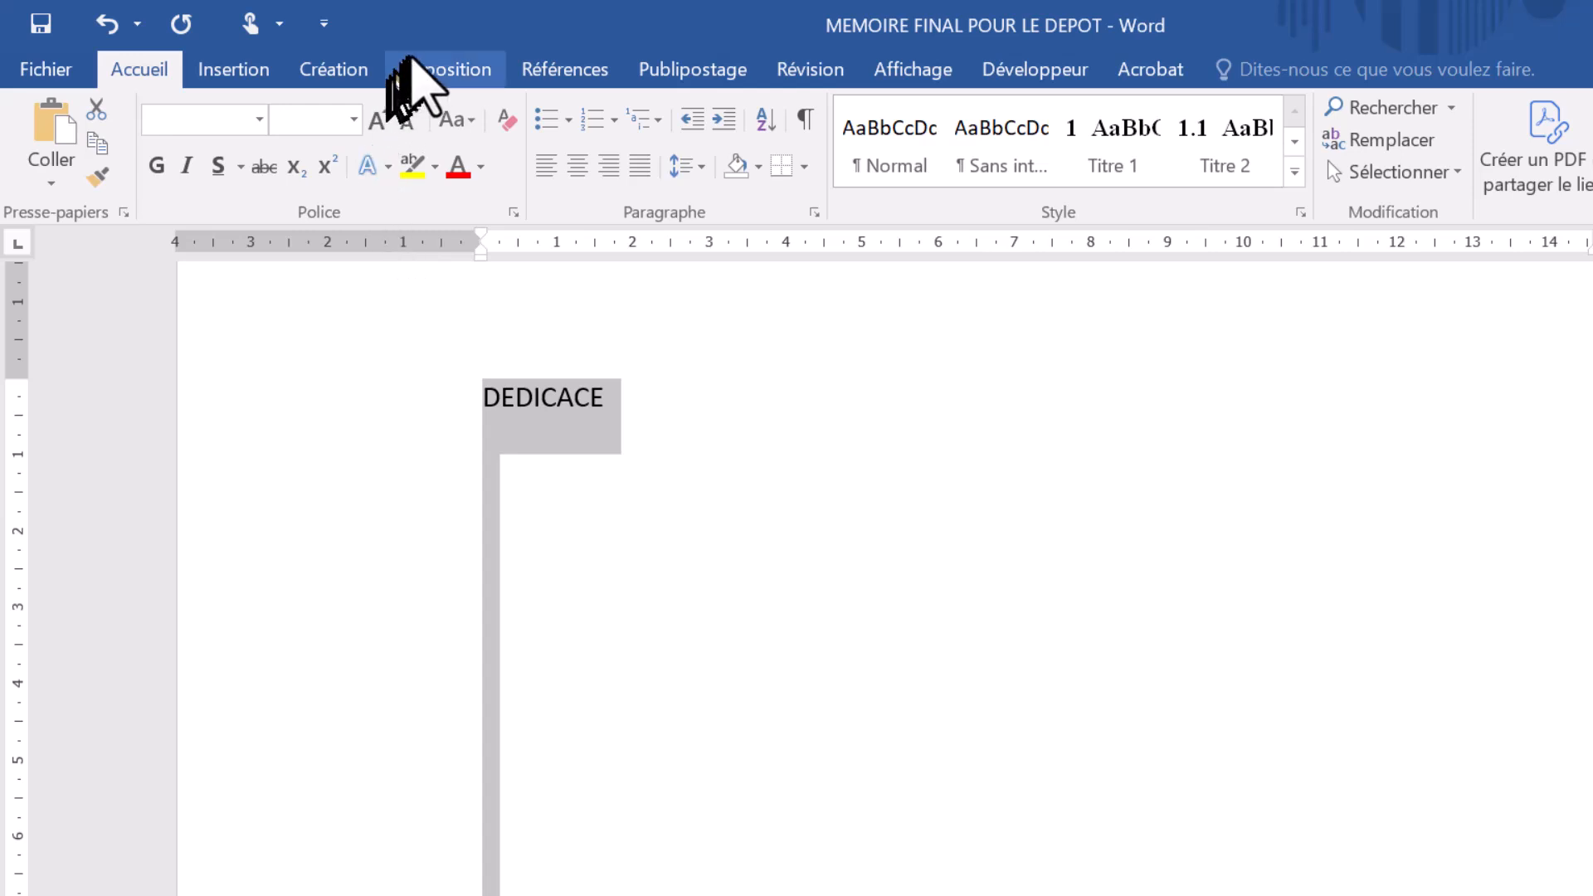
pyautogui.click(428, 66)
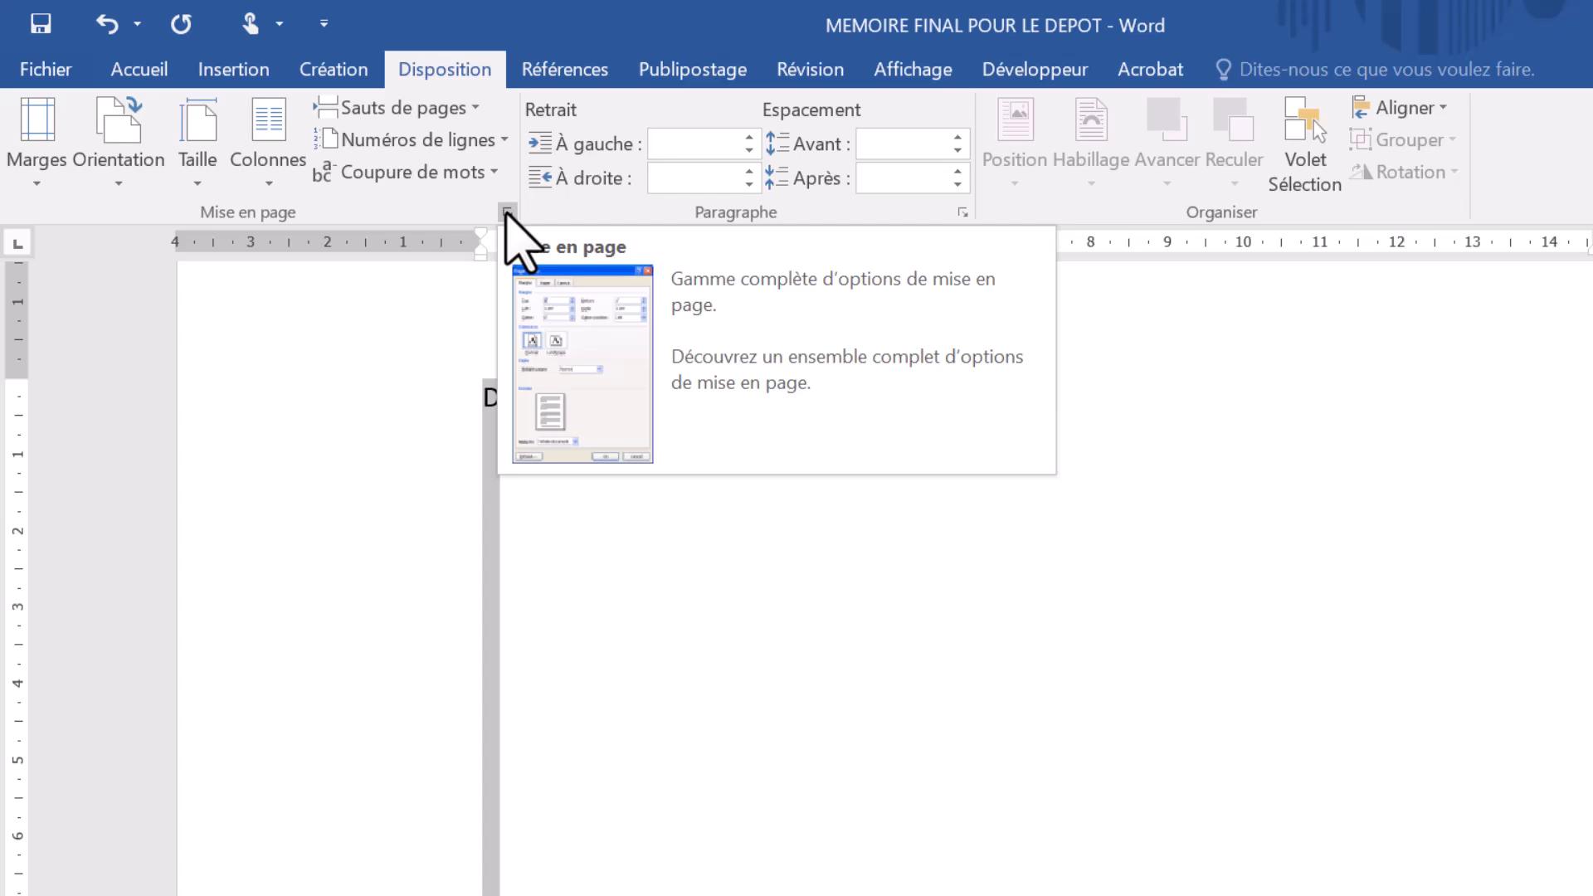
pyautogui.click(507, 212)
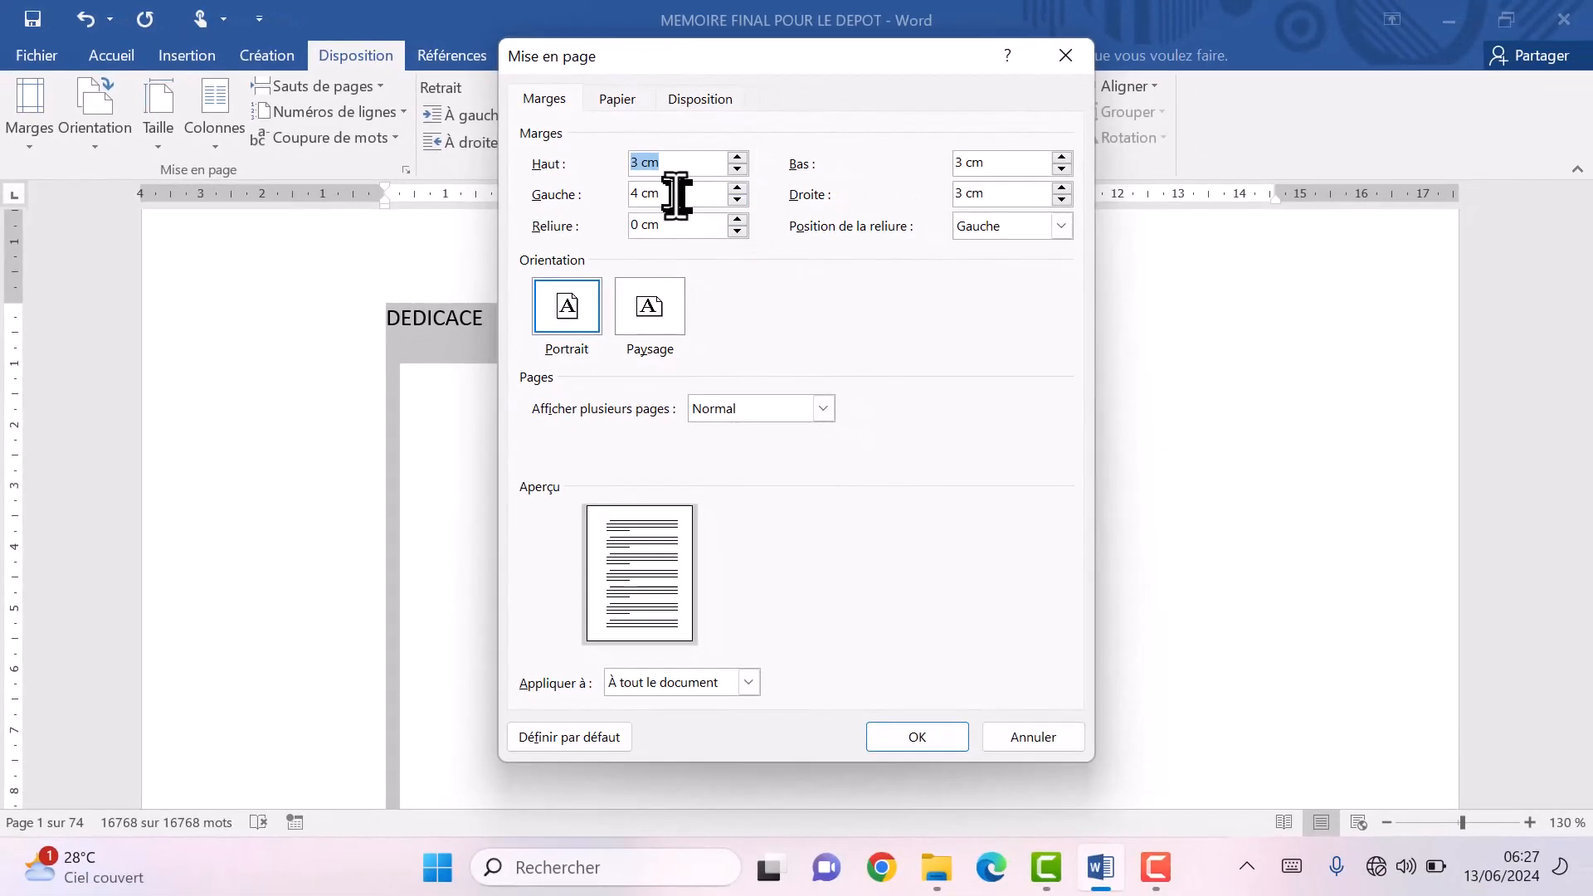
pyautogui.click(676, 195)
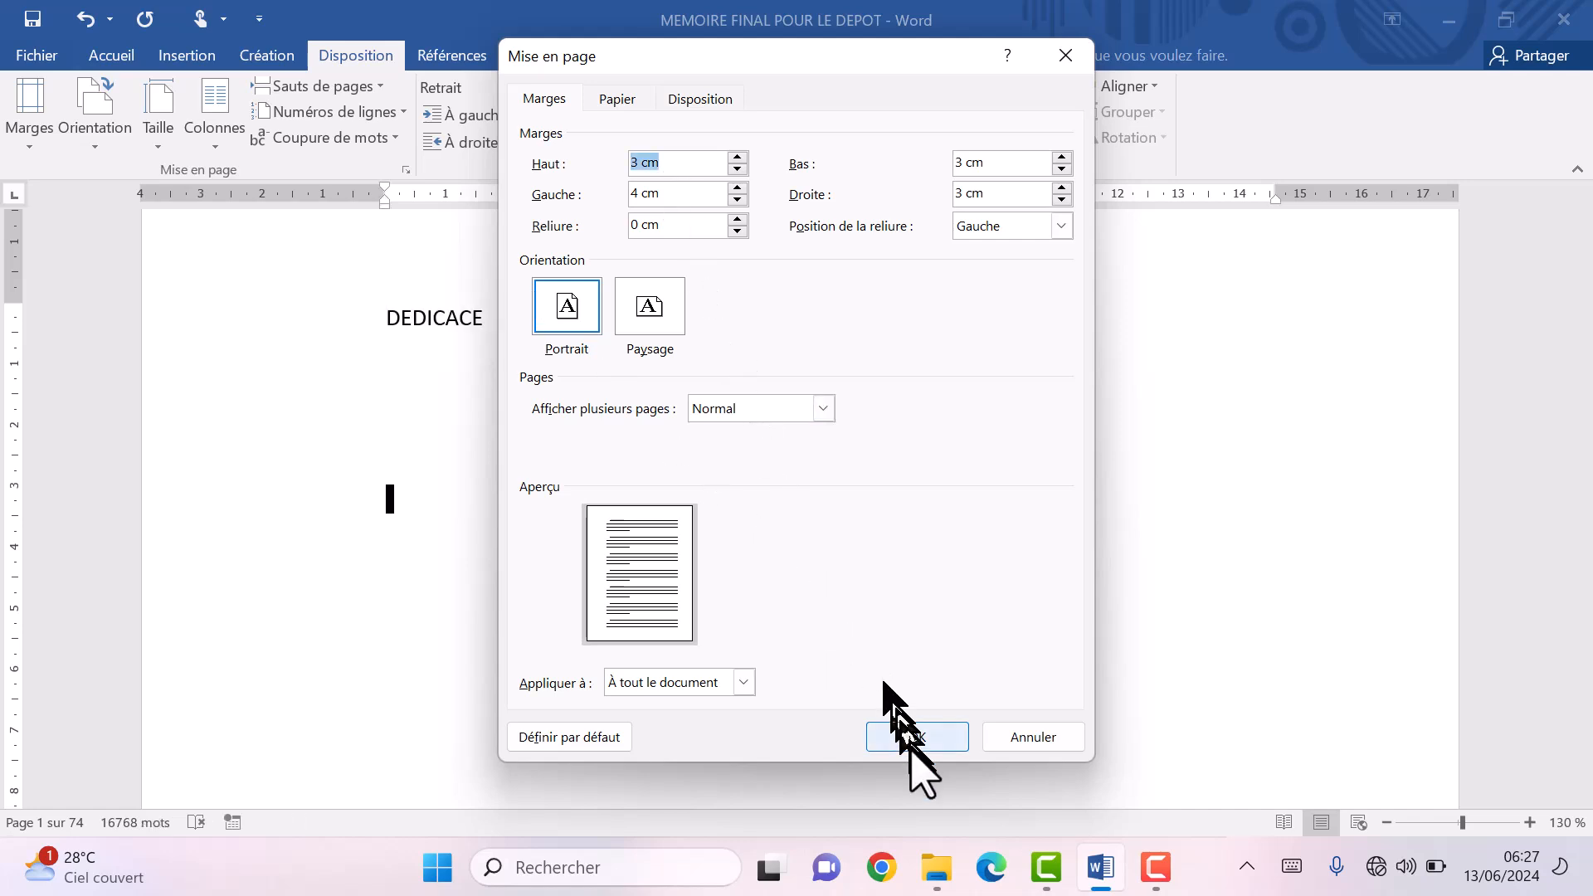
pyautogui.click(912, 739)
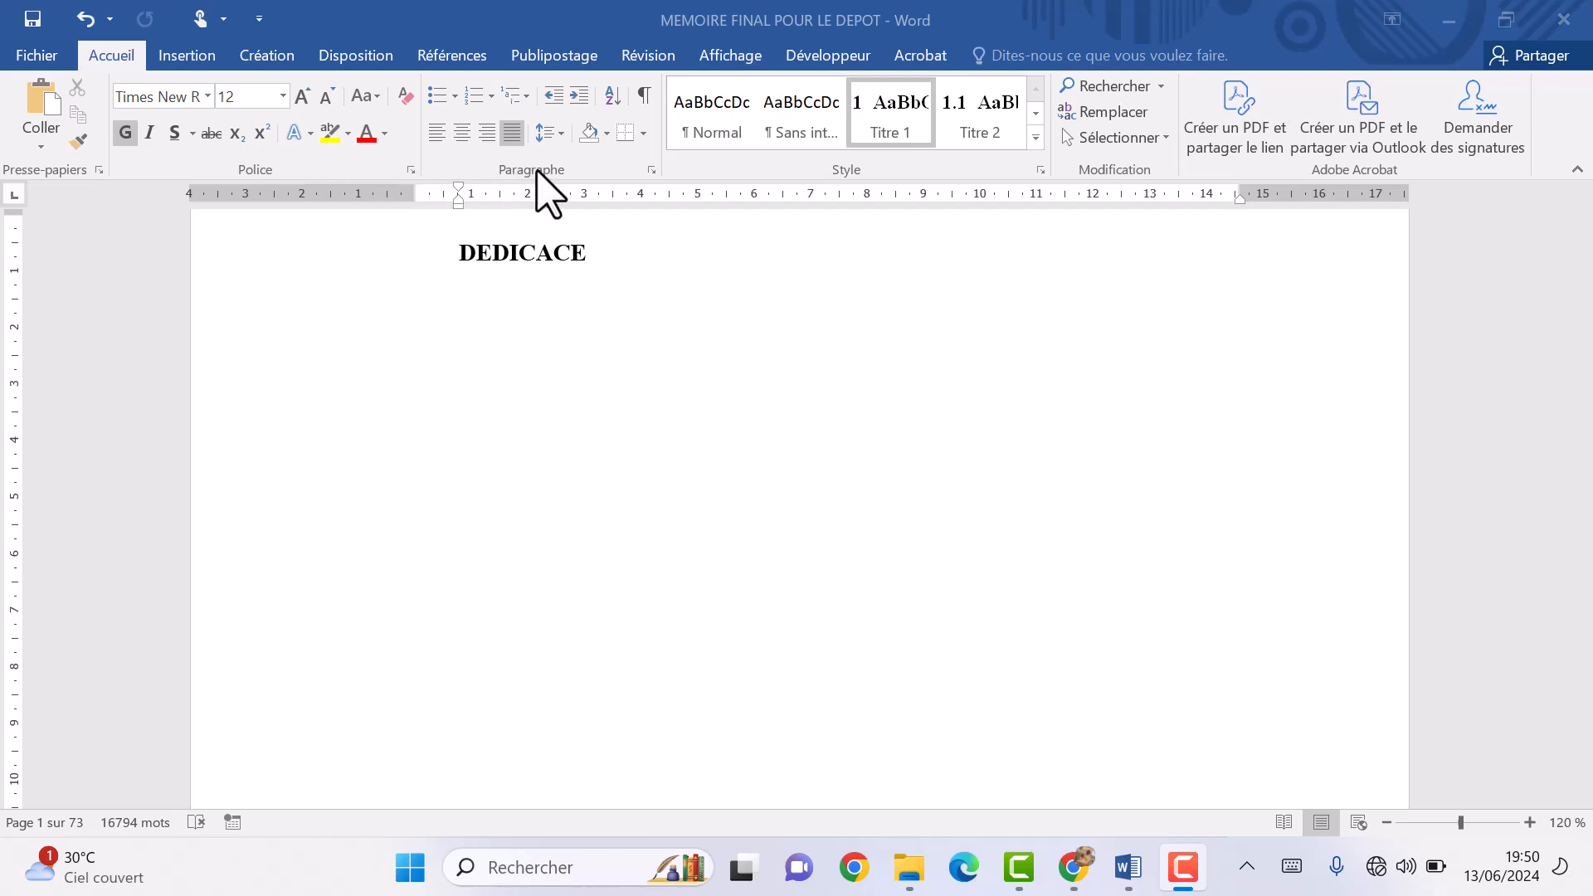
# Show the formatting marks and open the Navigation pane on its headings view (Titres).
pyautogui.click(645, 96)
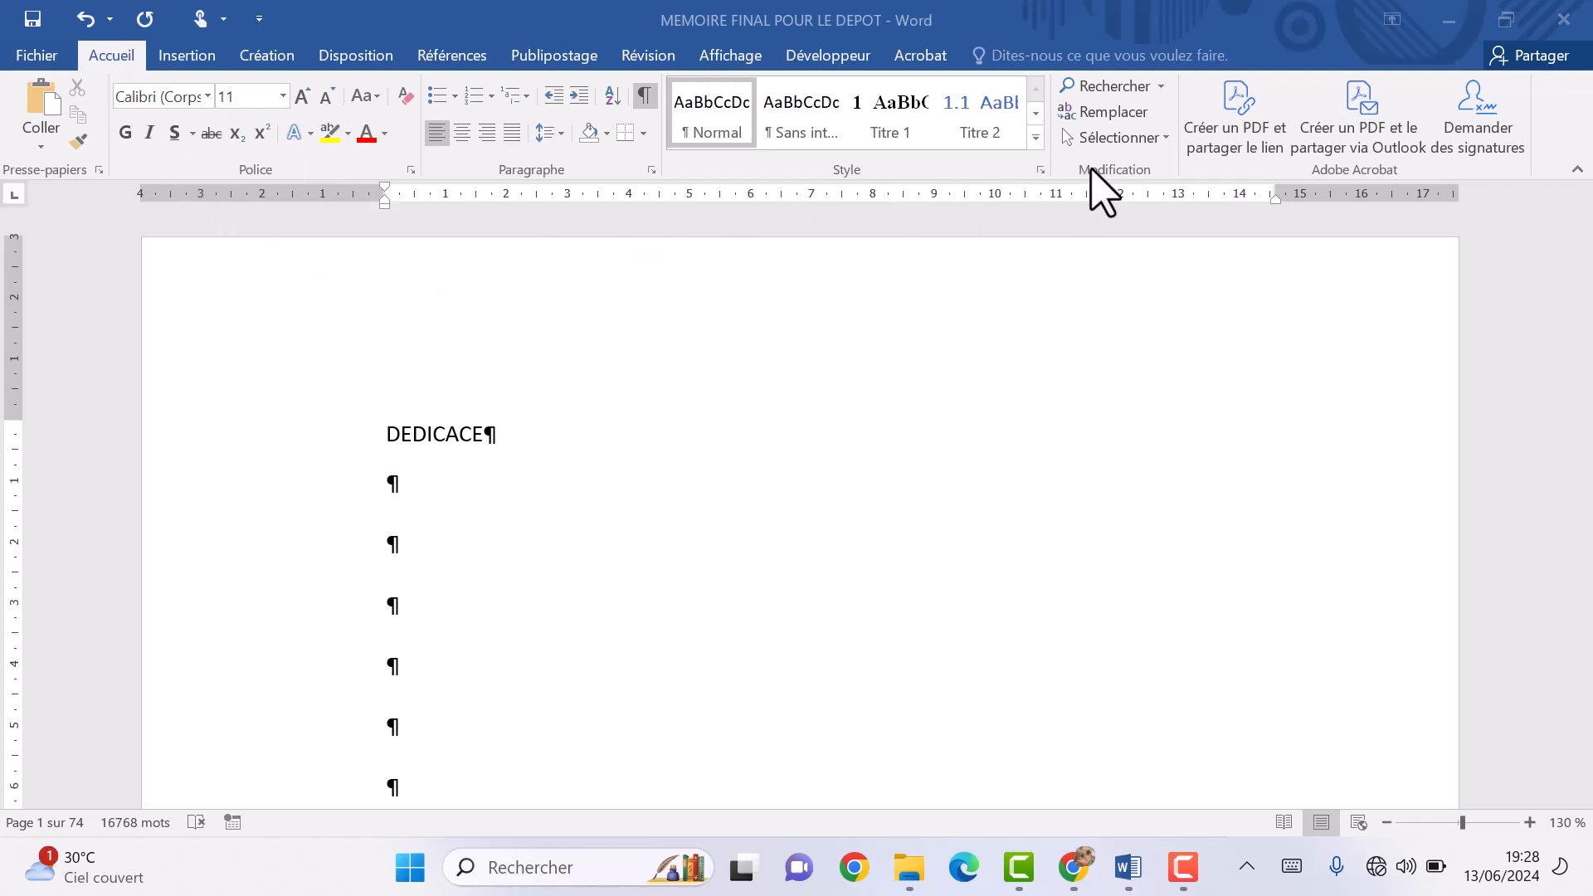
pyautogui.click(1100, 86)
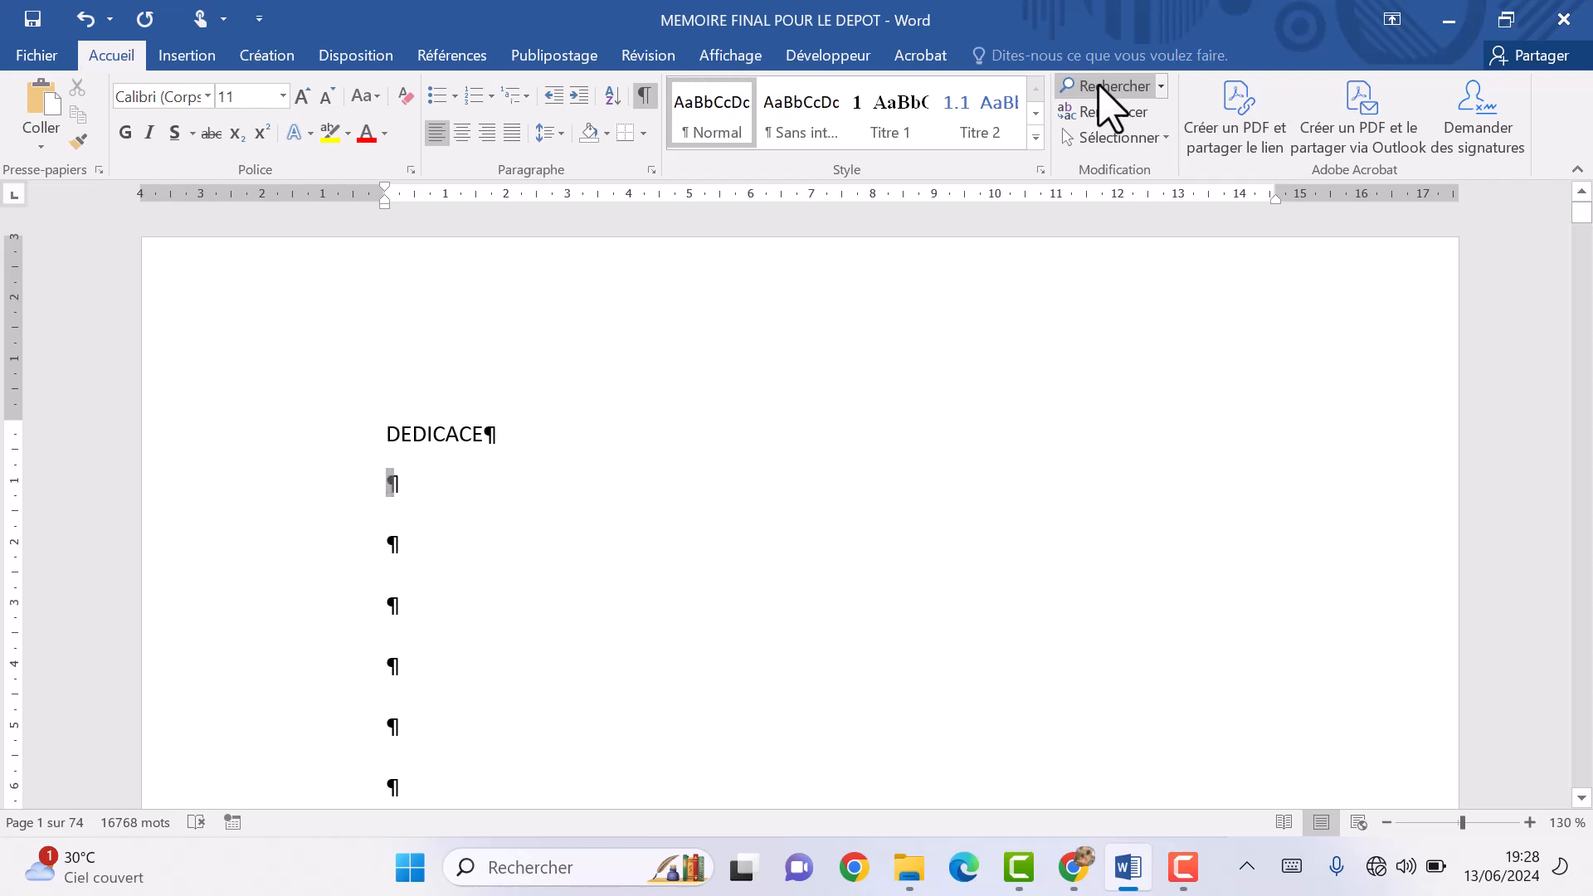
pyautogui.click(1100, 86)
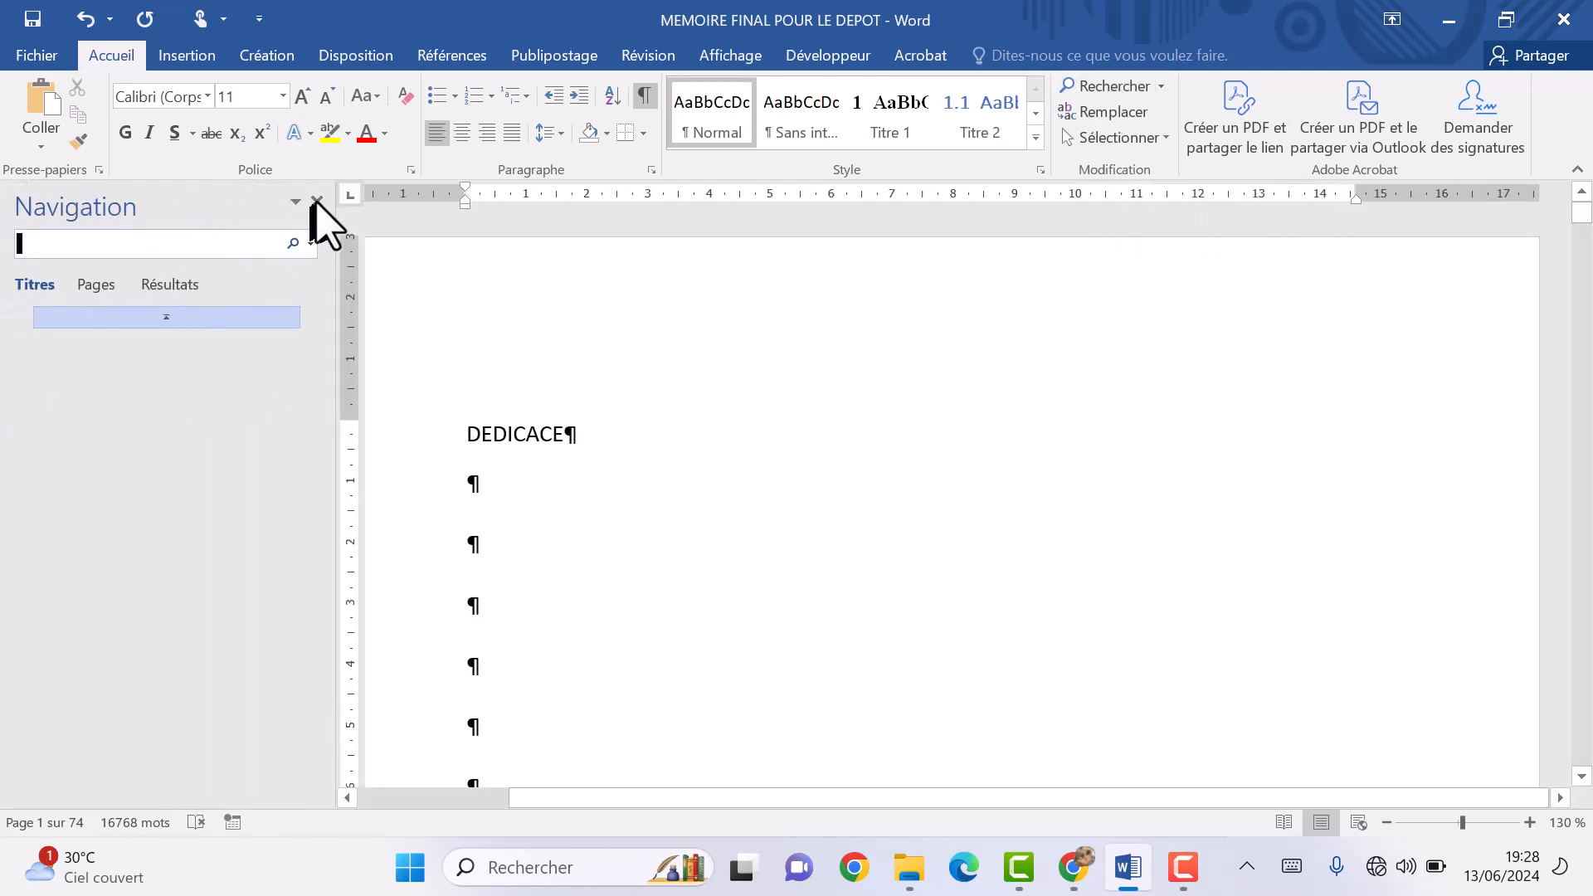
pyautogui.click(316, 203)
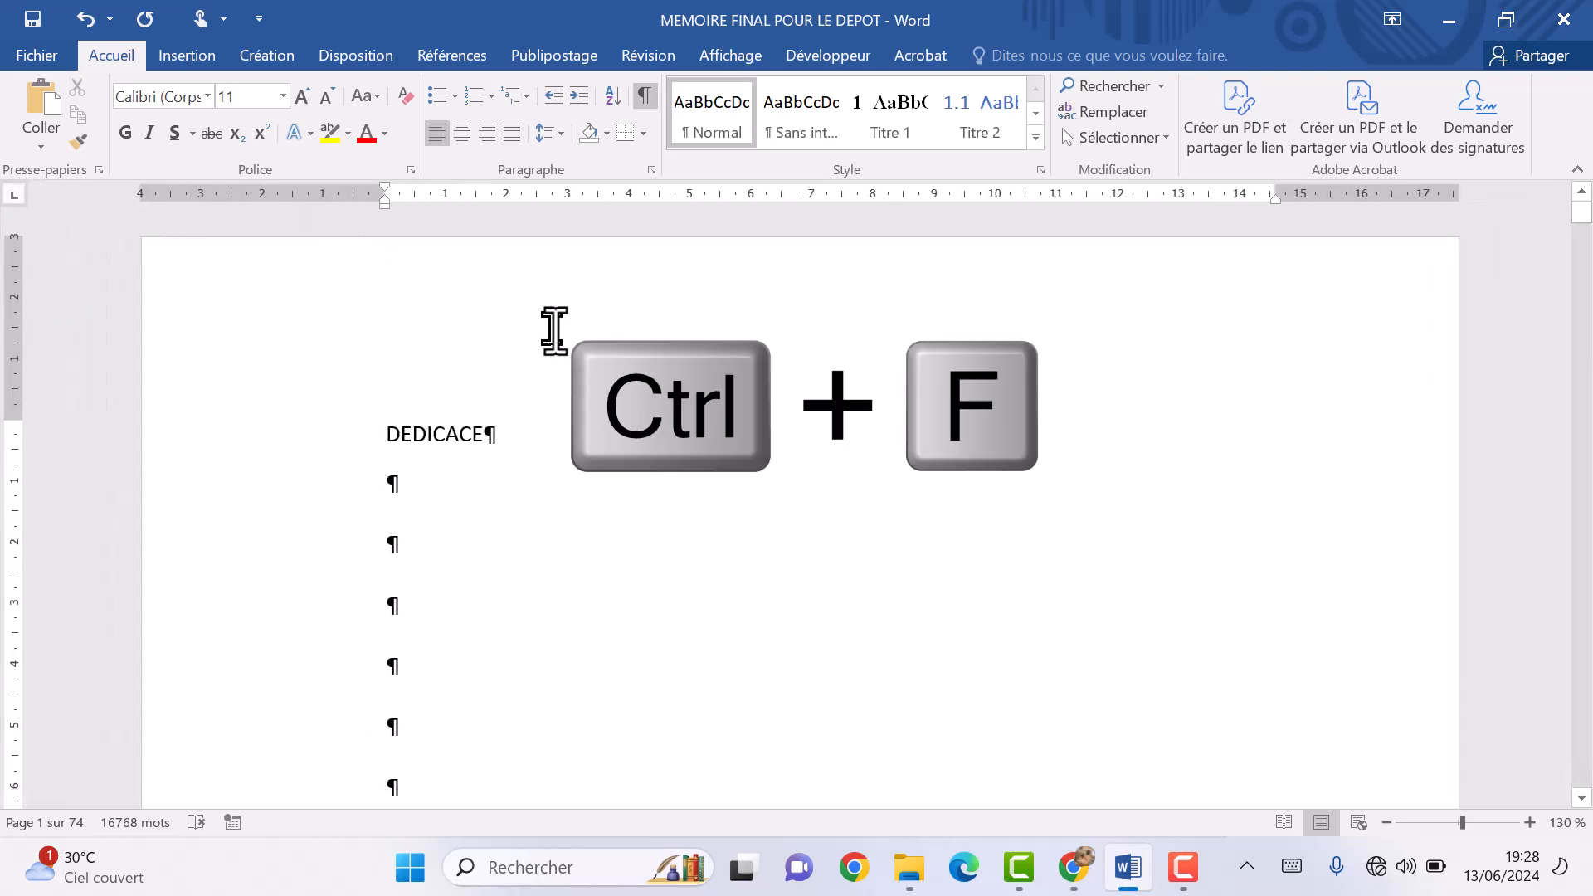
pyautogui.hotkey('ctrl', 'f')
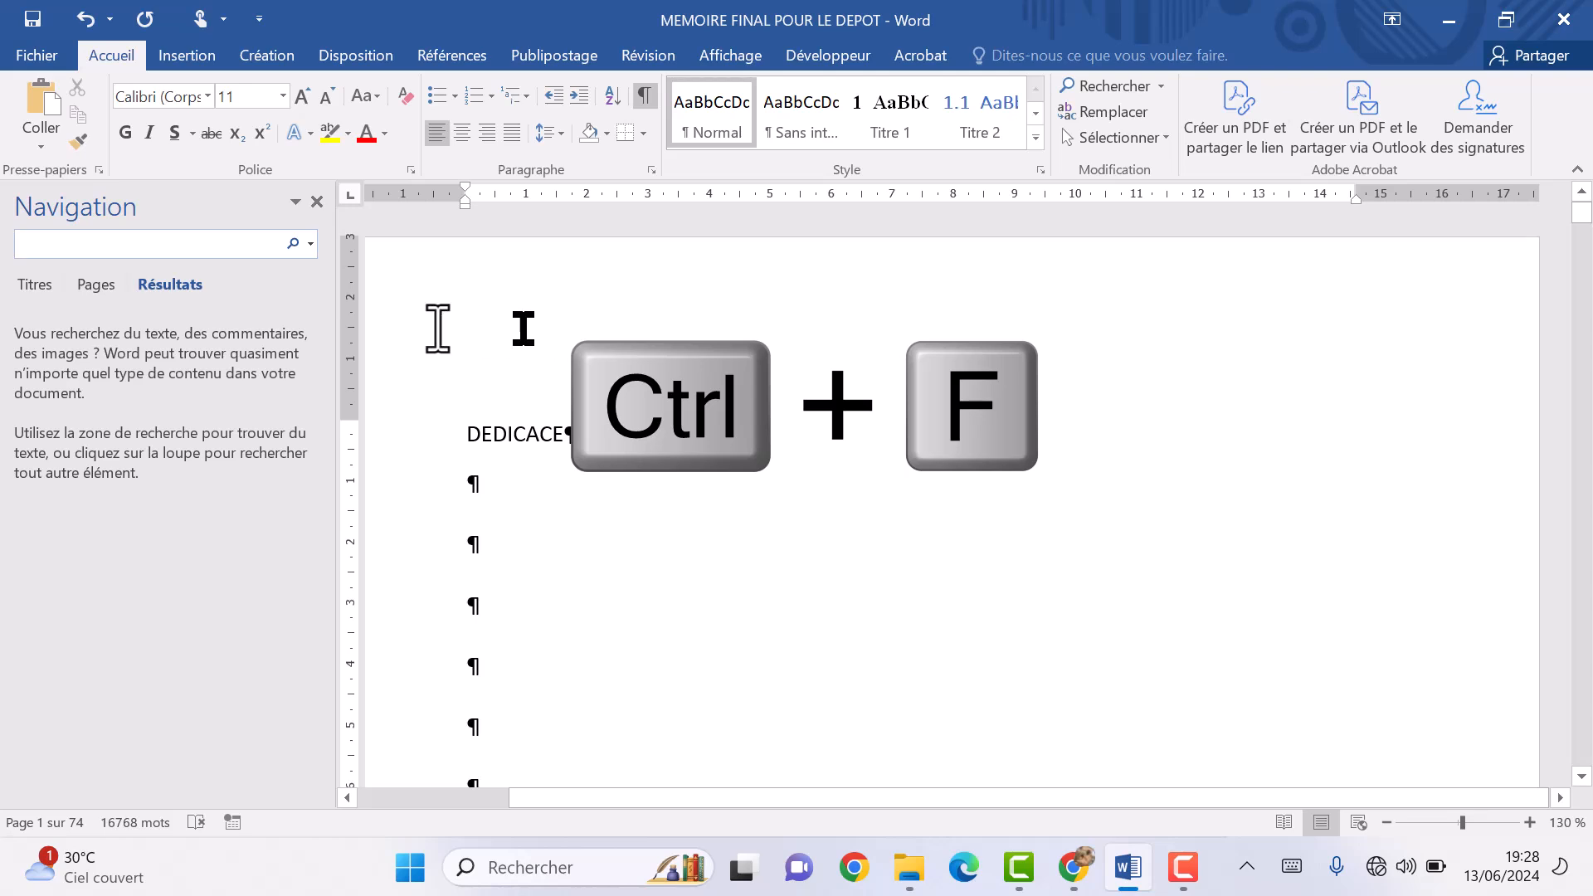
pyautogui.click(26, 287)
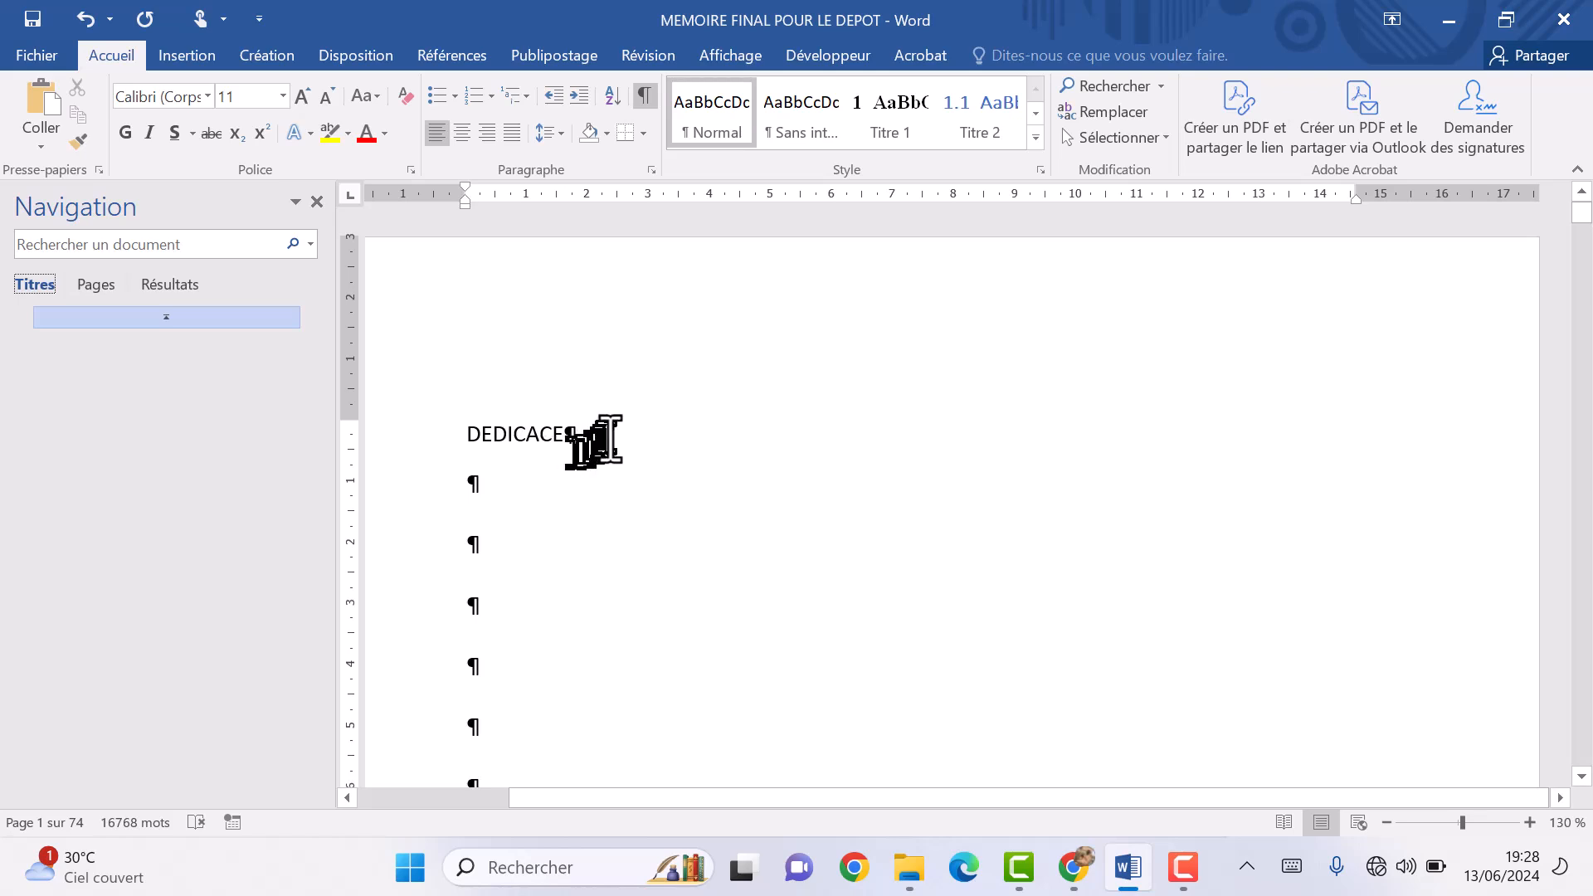
# Apply the 1 Titre 1, 1.1 Titre 2 multilevel list and the Titre 1 style to the DEDICACE line.
pyautogui.click(522, 430)
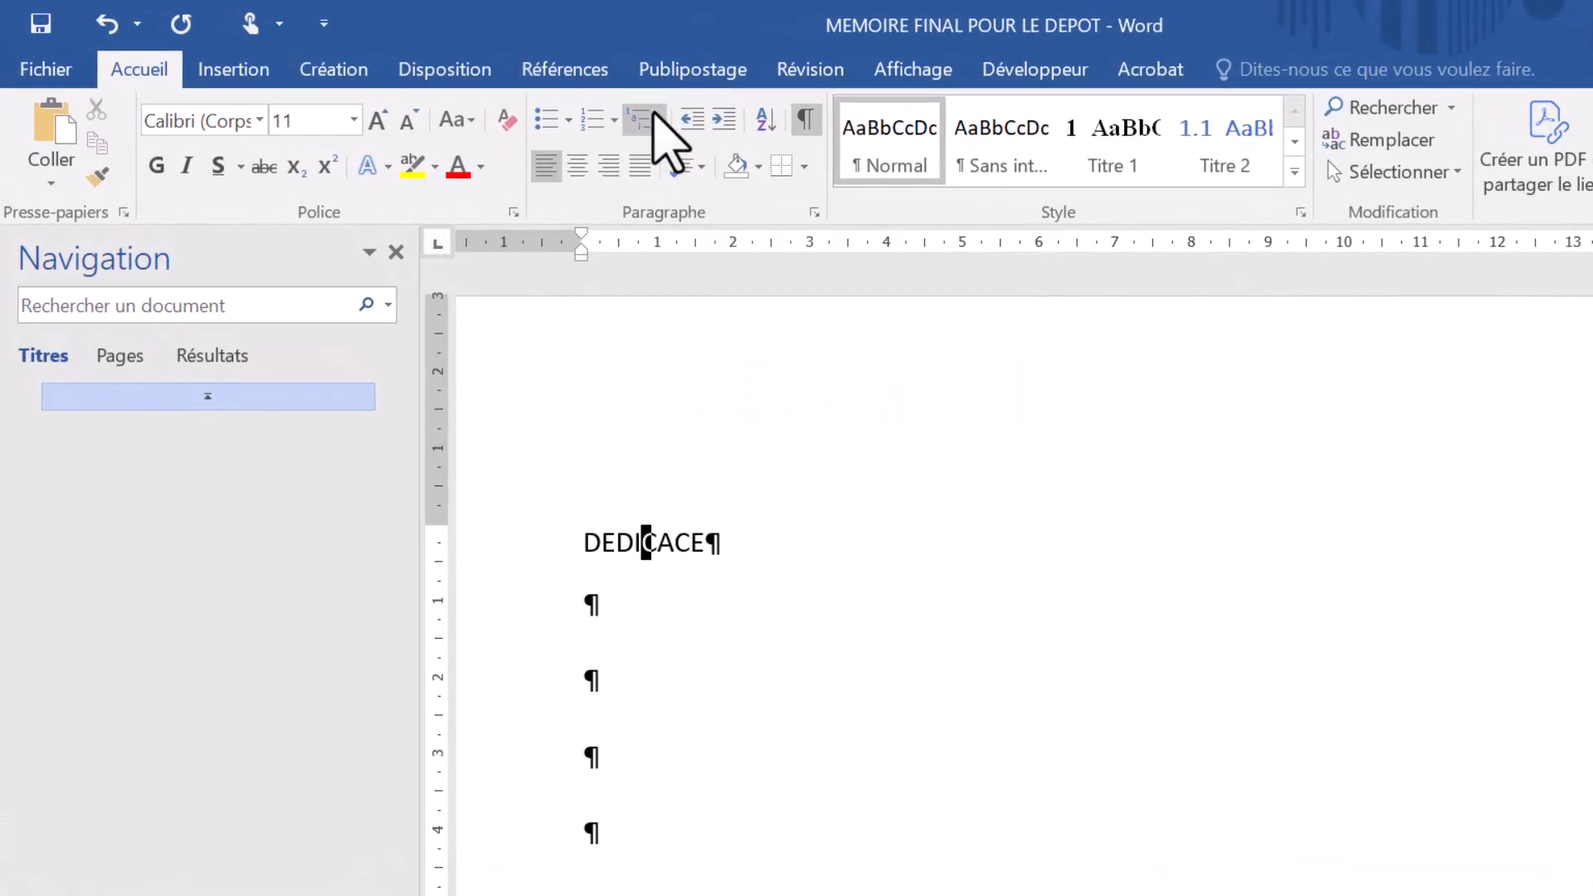
pyautogui.click(652, 116)
pyautogui.moveTo(937, 559)
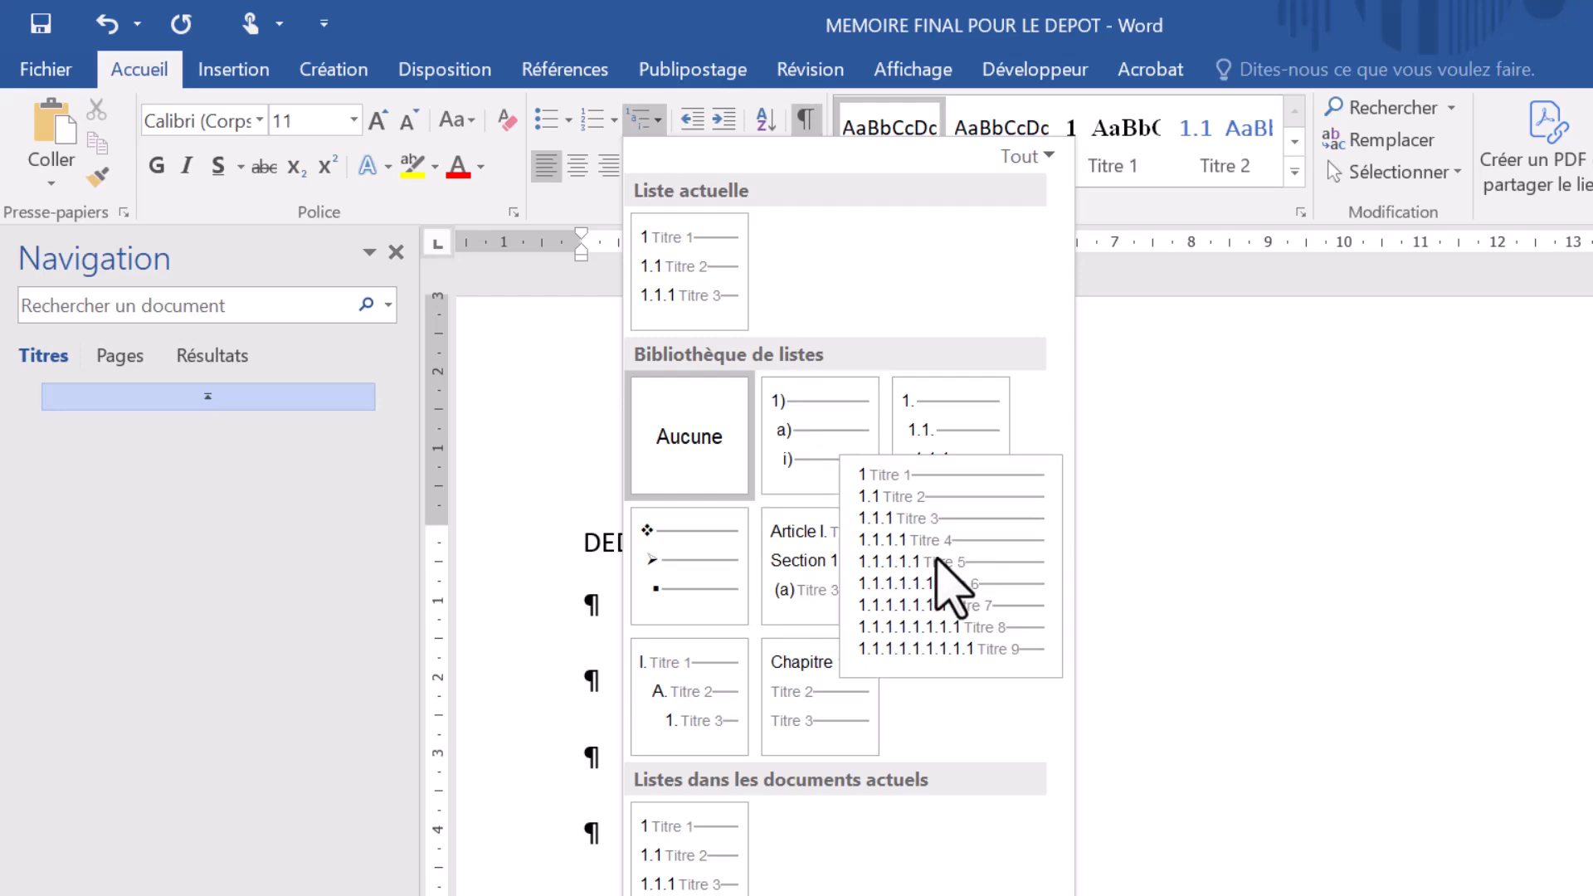
pyautogui.click(937, 561)
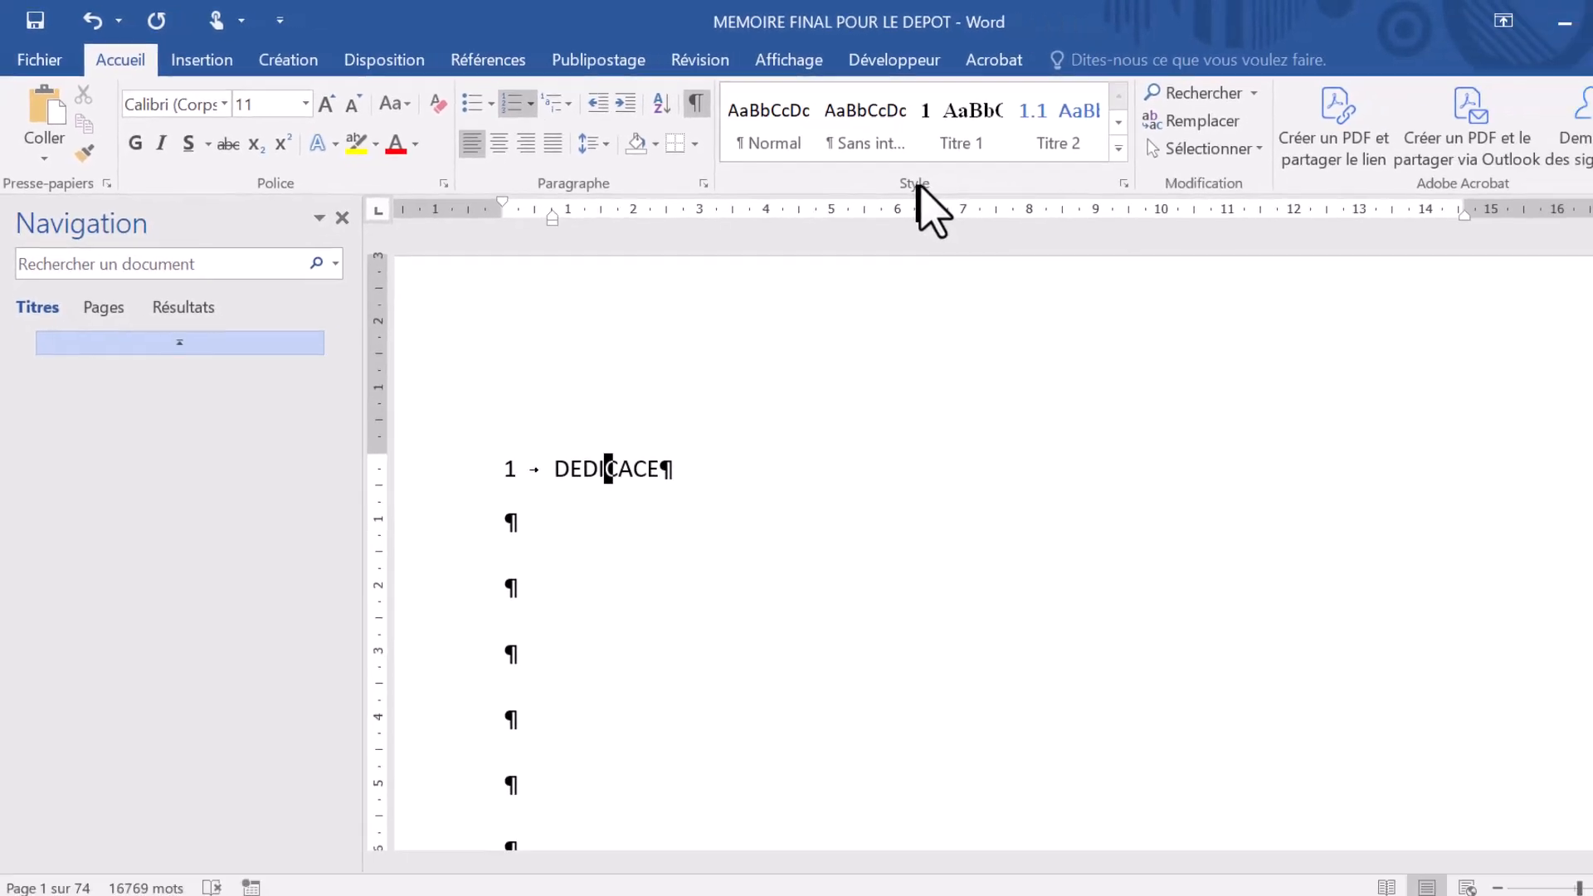
pyautogui.click(886, 126)
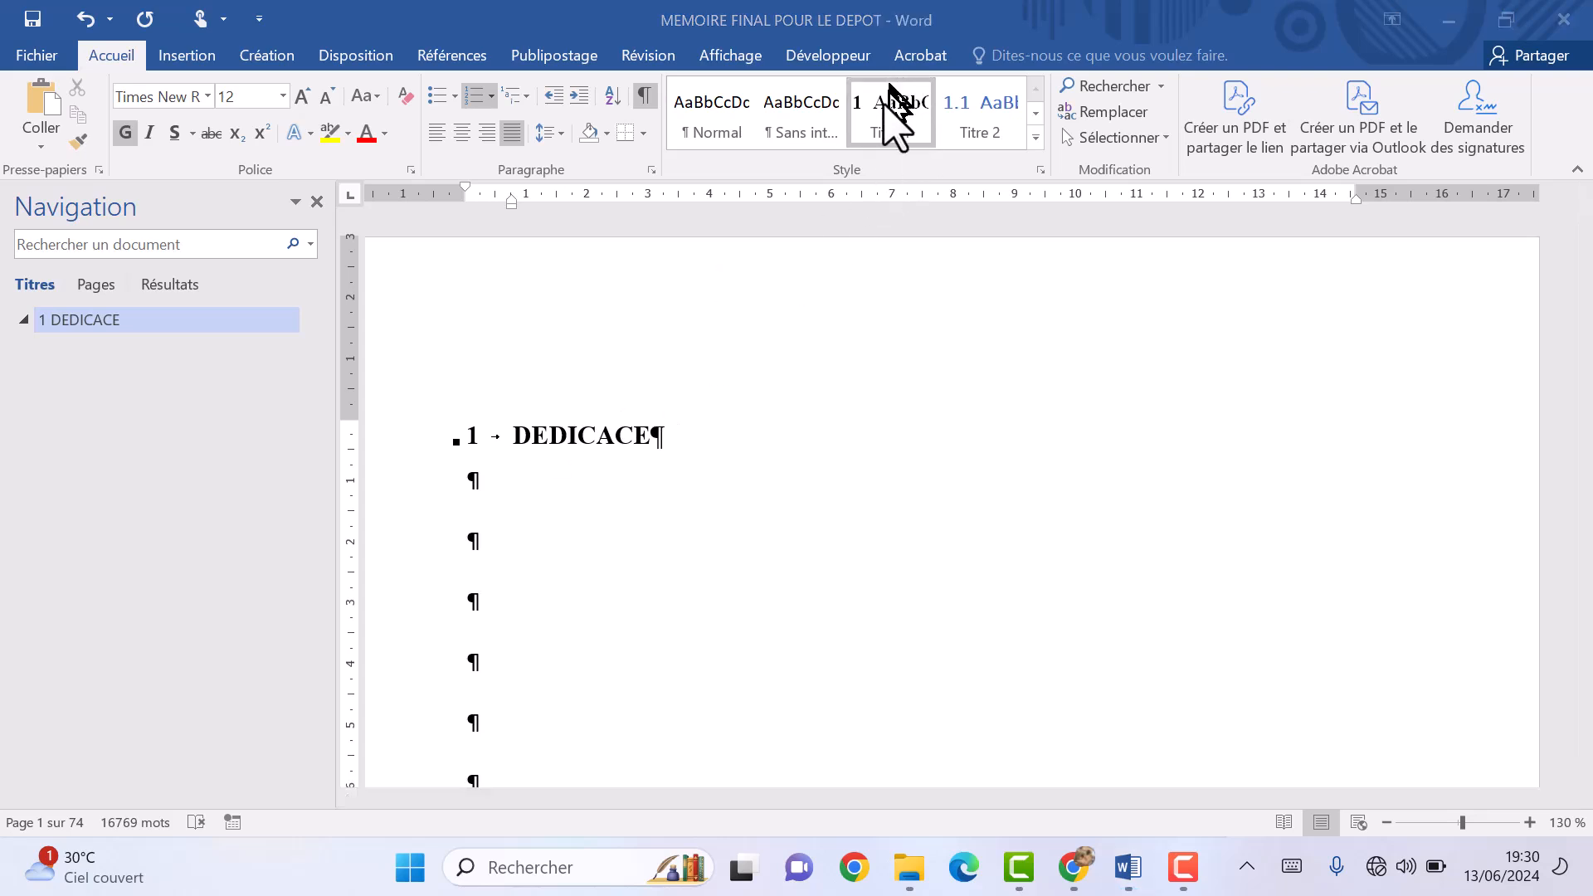
# Modify the Titre 1 style by increasing its paragraph spacing by two increments.
pyautogui.click(573, 437)
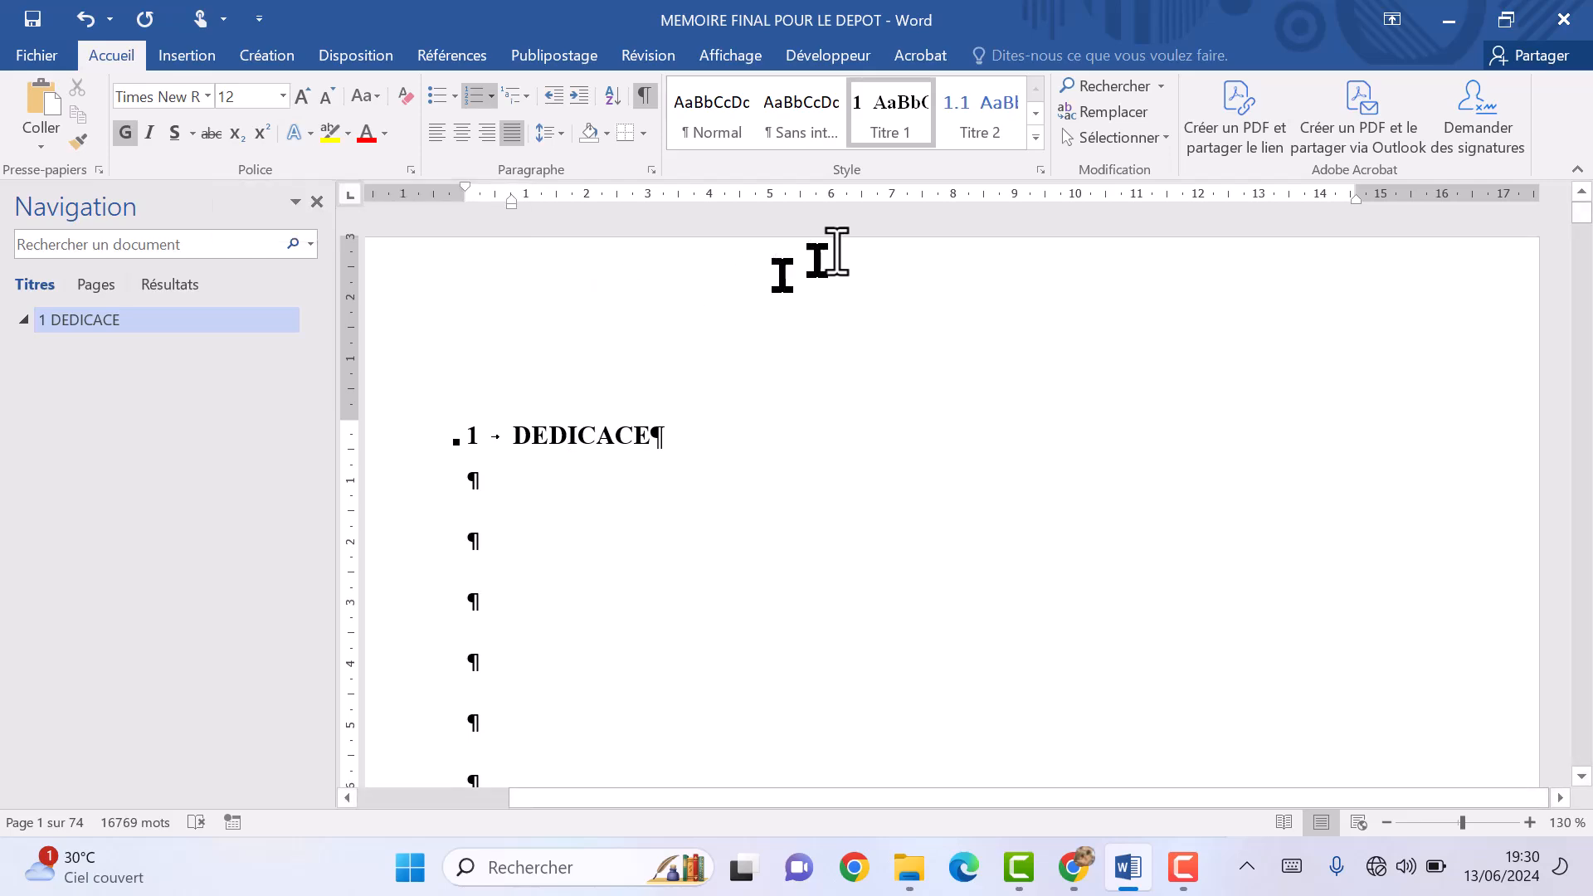
pyautogui.rightClick(900, 141)
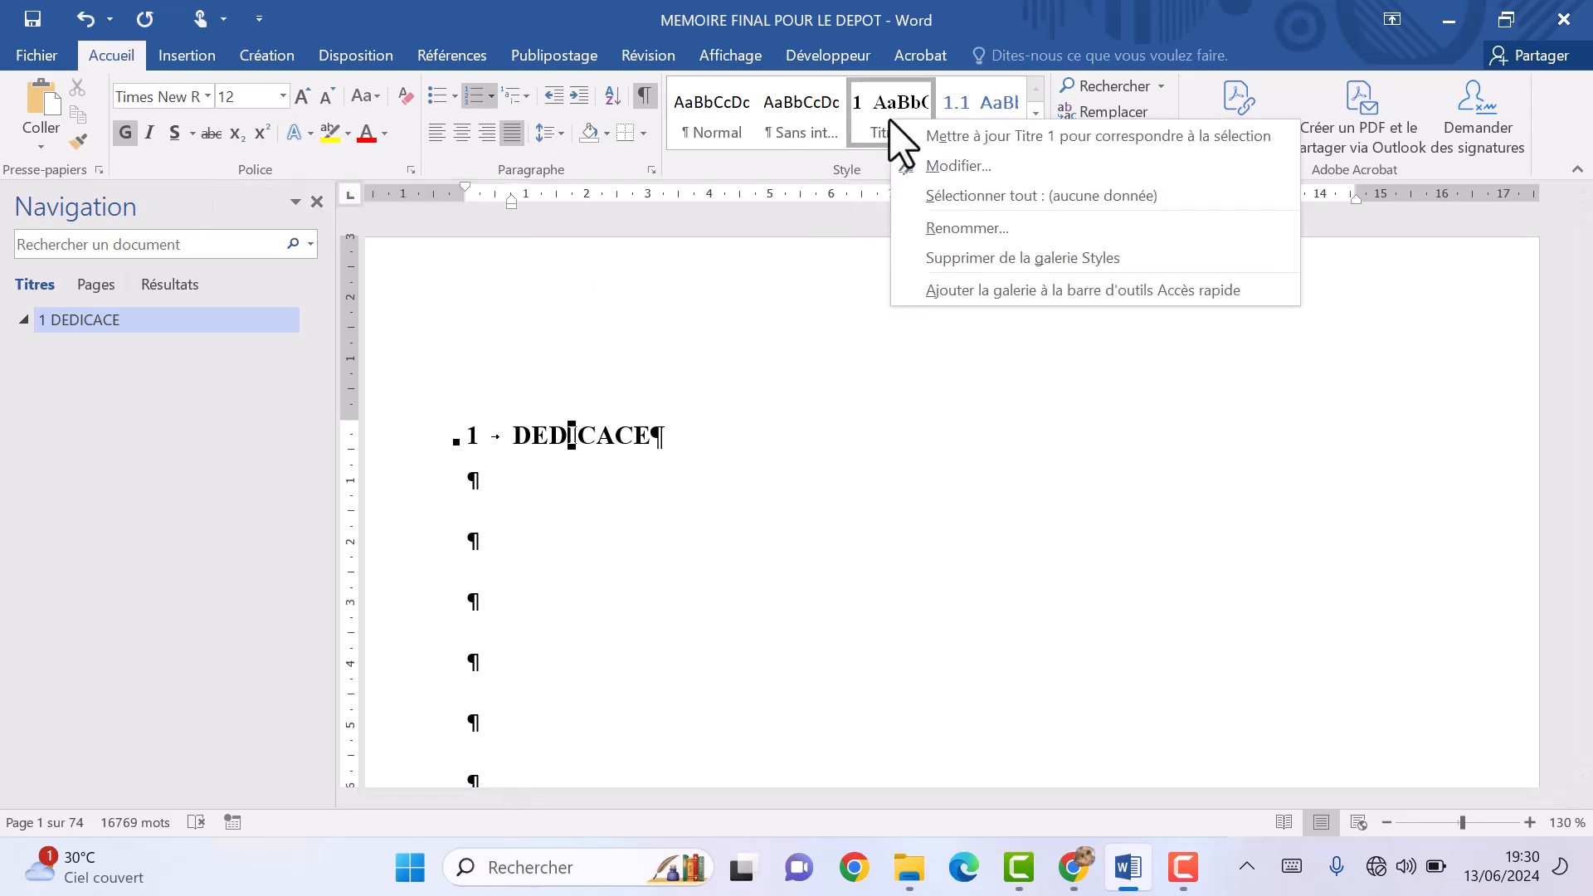
pyautogui.click(917, 164)
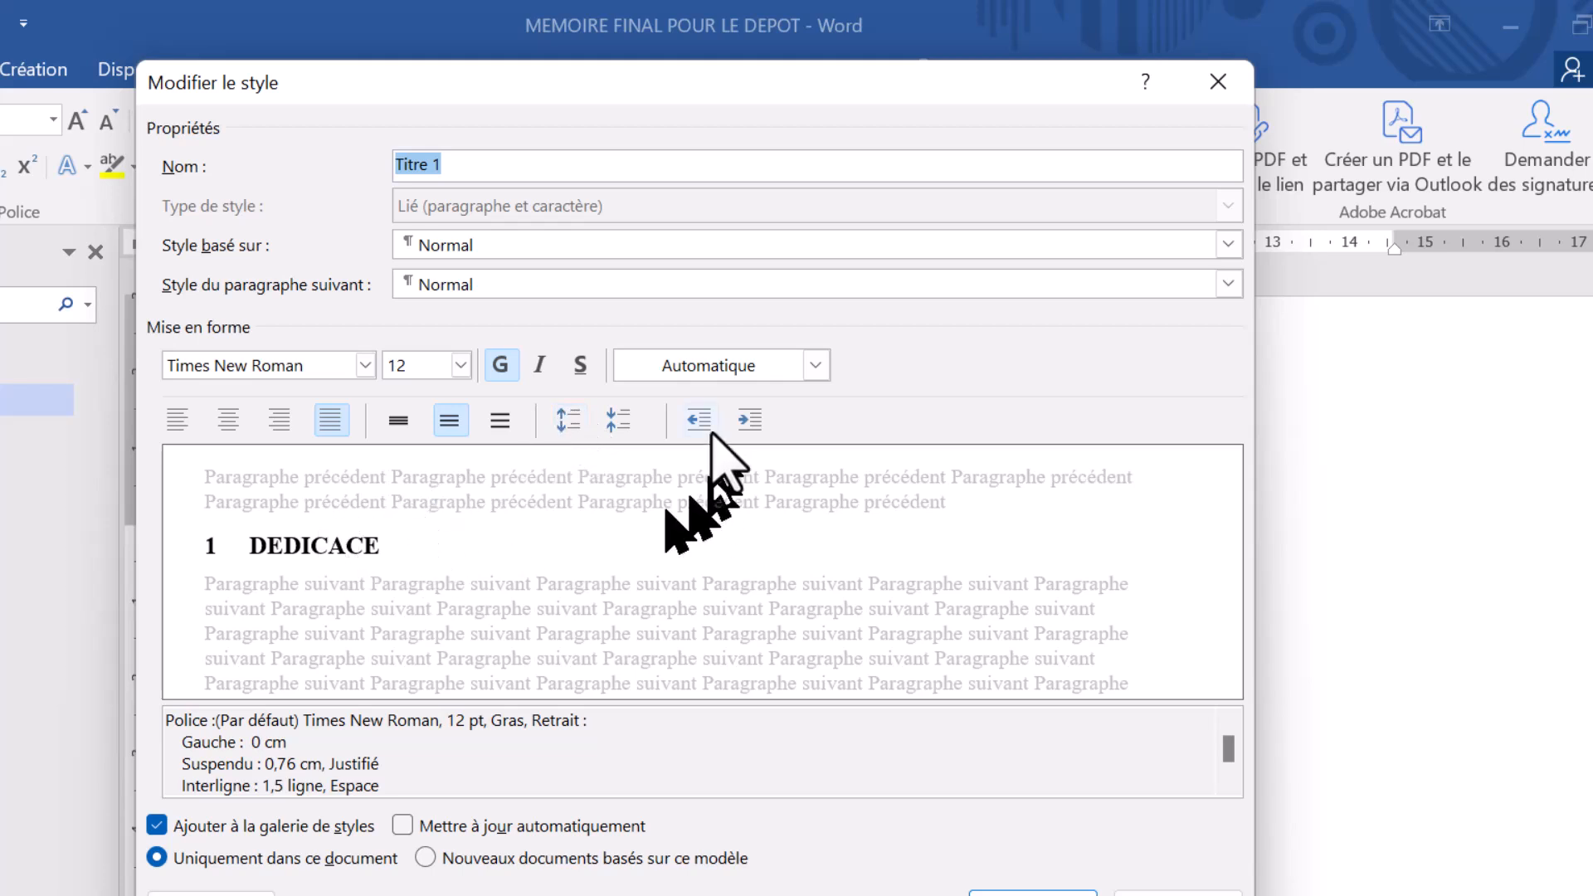
pyautogui.click(568, 419)
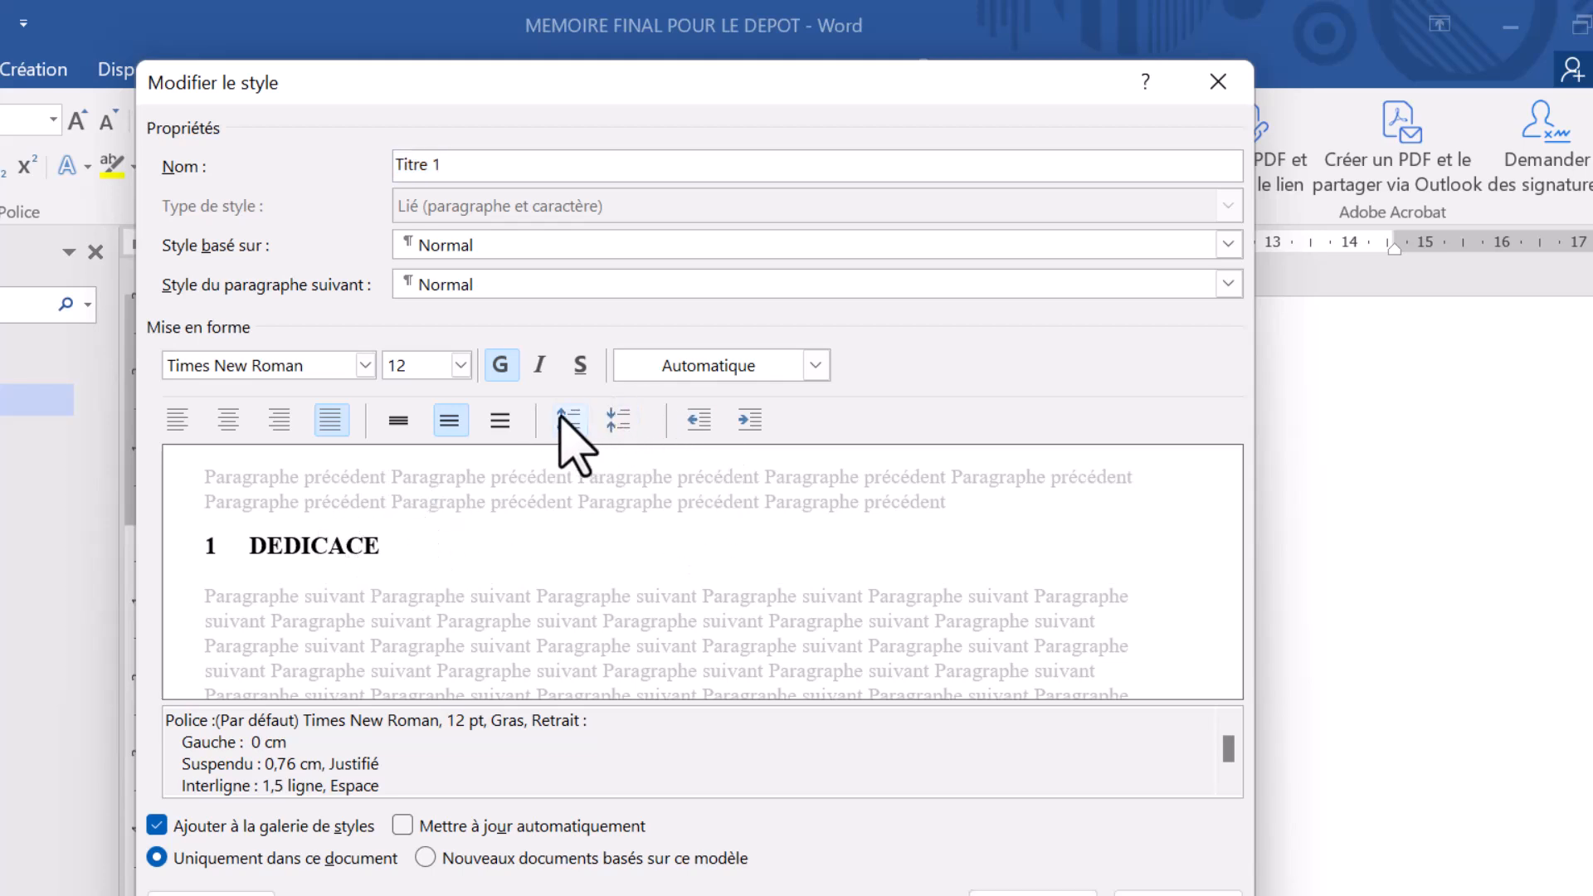
pyautogui.click(568, 419)
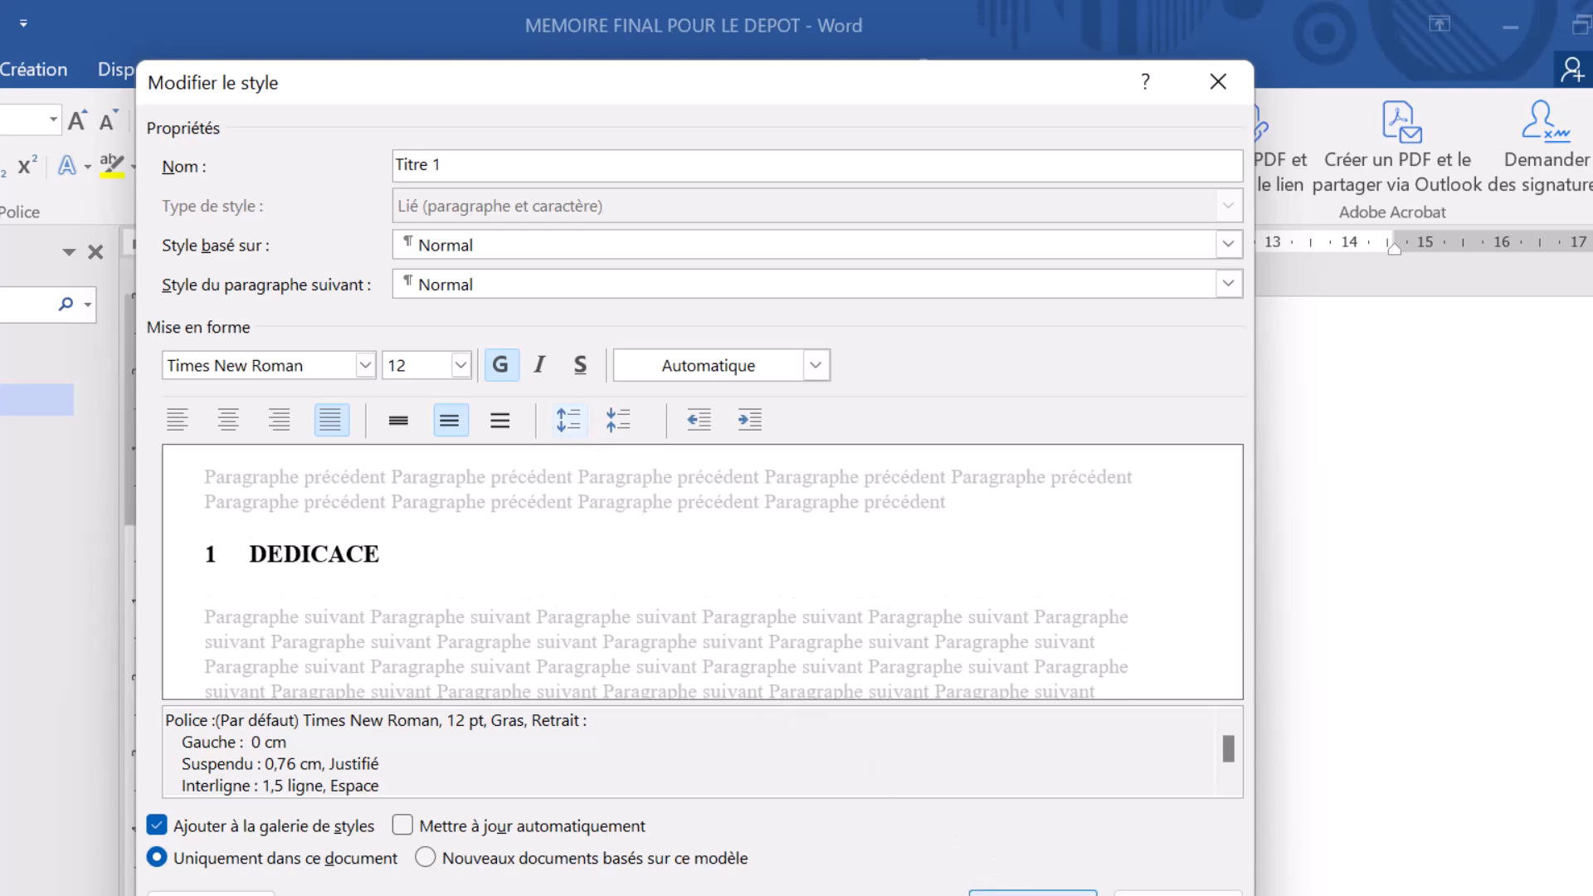
pyautogui.click(1033, 893)
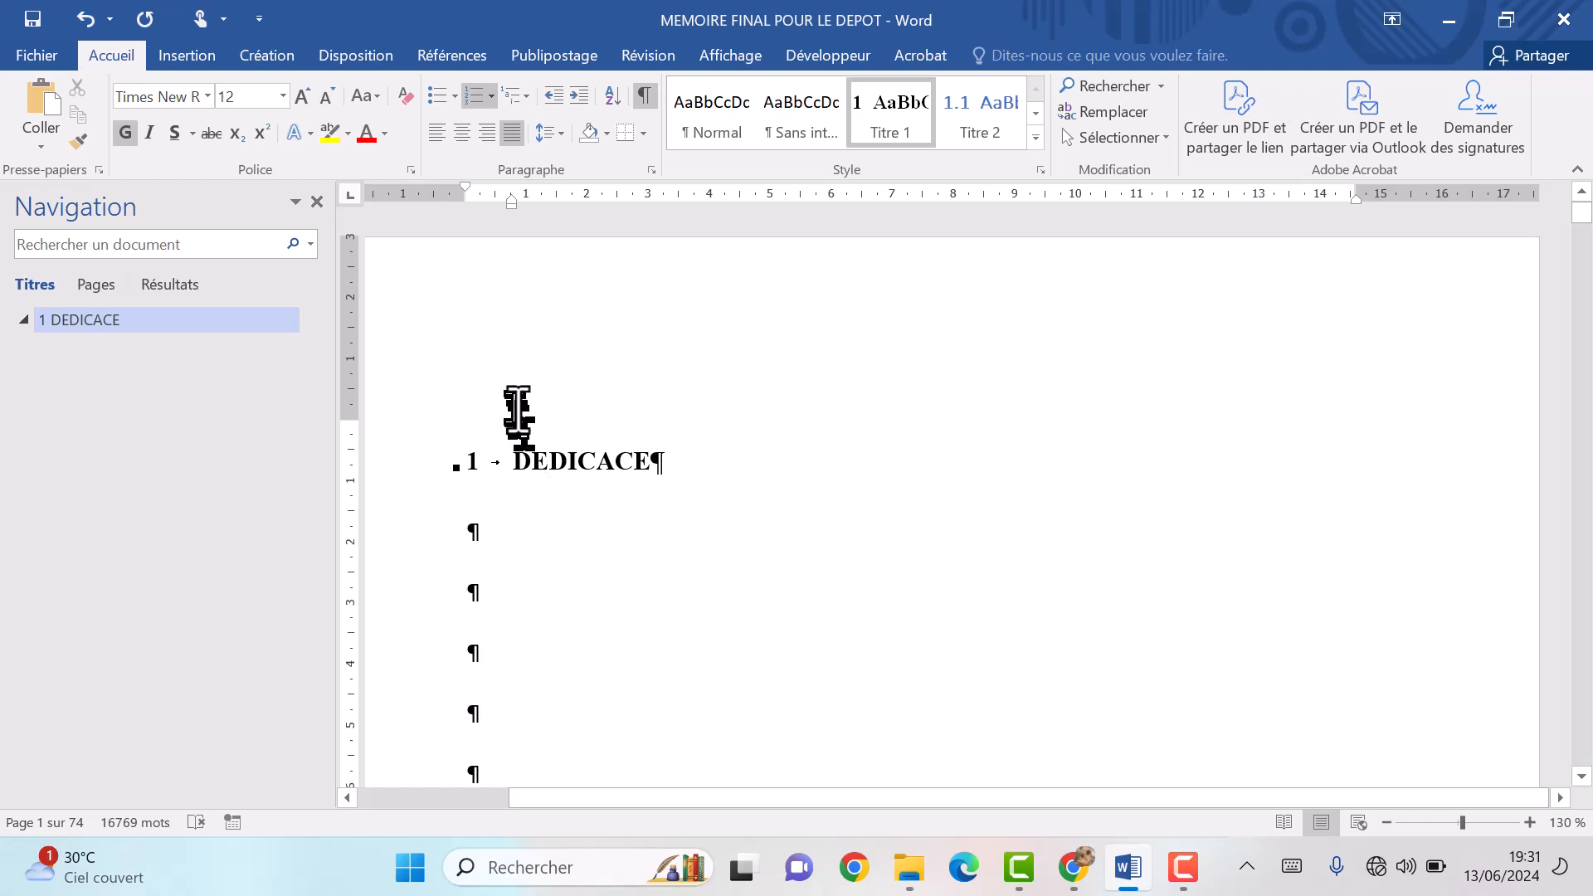
# Remove the automatic number from the DEDICACE heading and check its entry in the document outline.
pyautogui.click(508, 461)
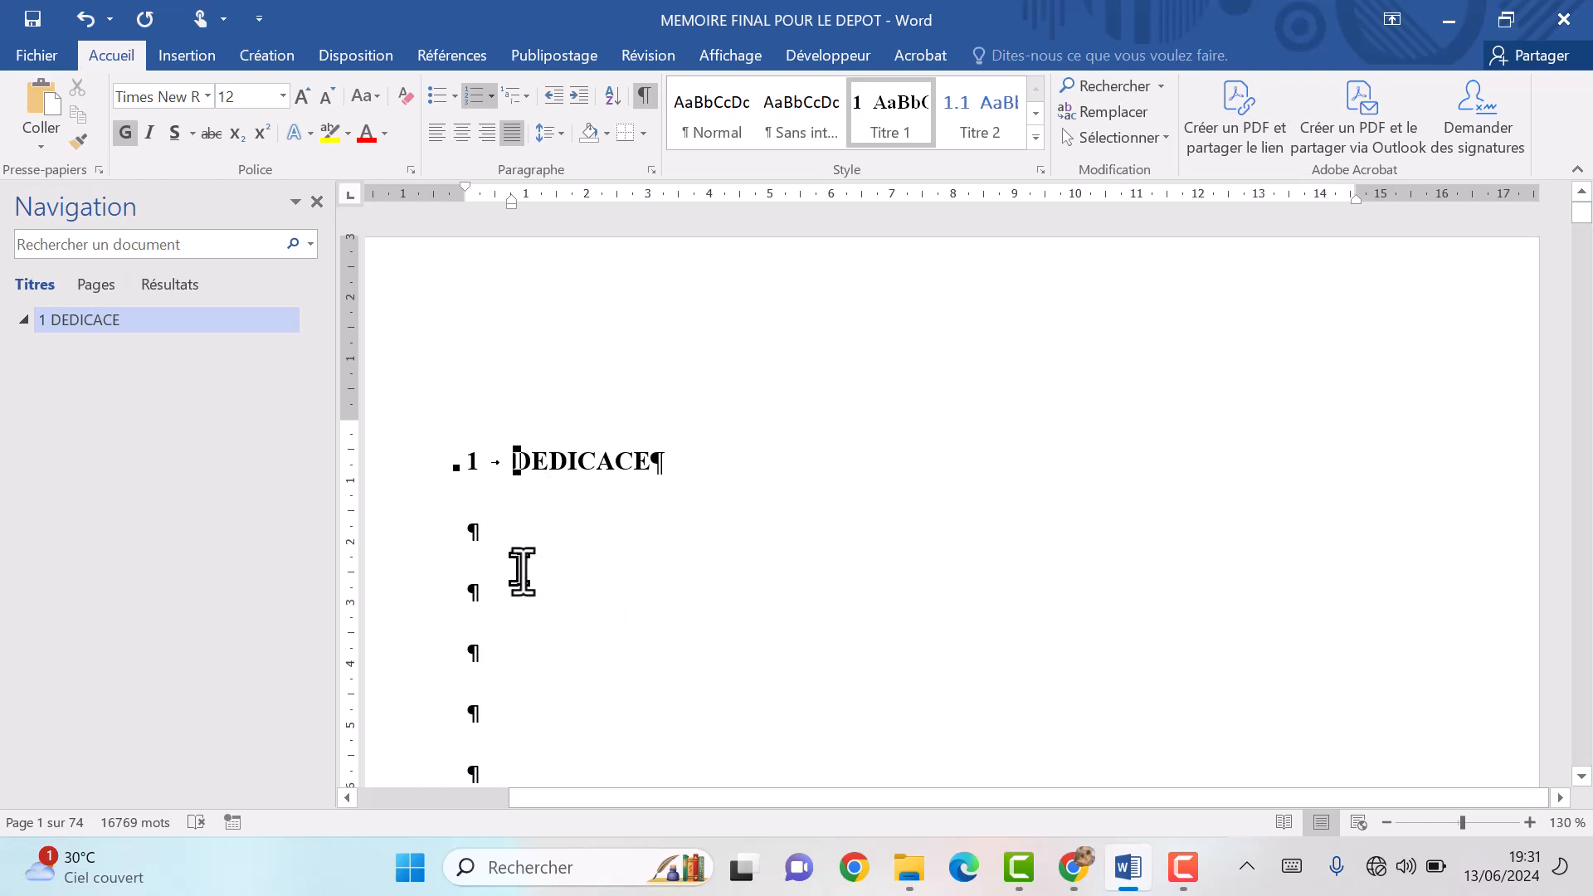
pyautogui.press('BackSpace')
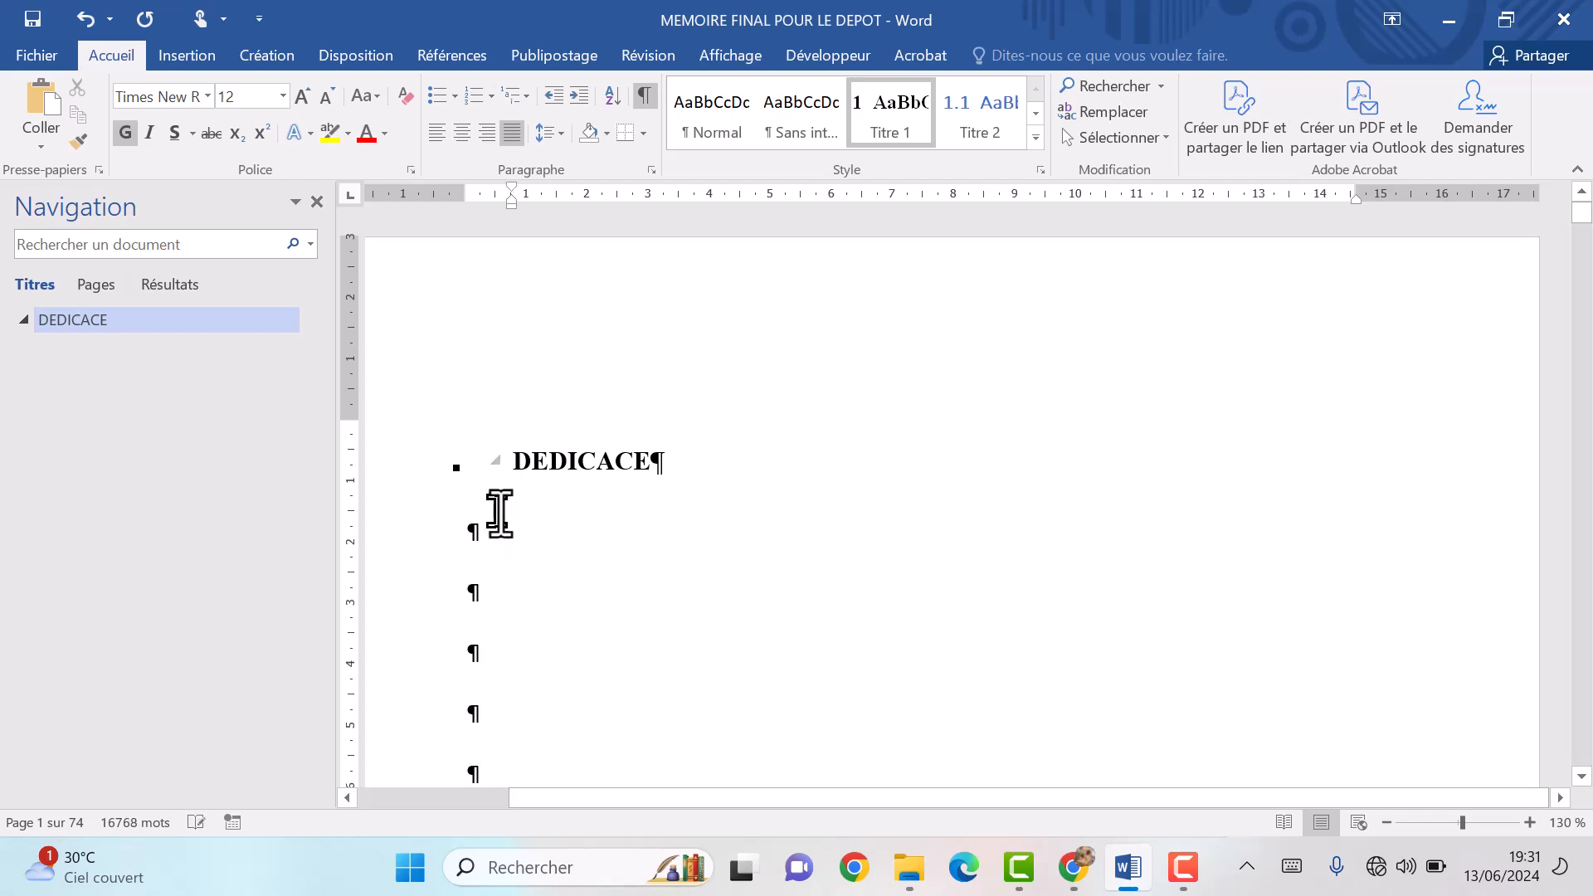
pyautogui.click(124, 327)
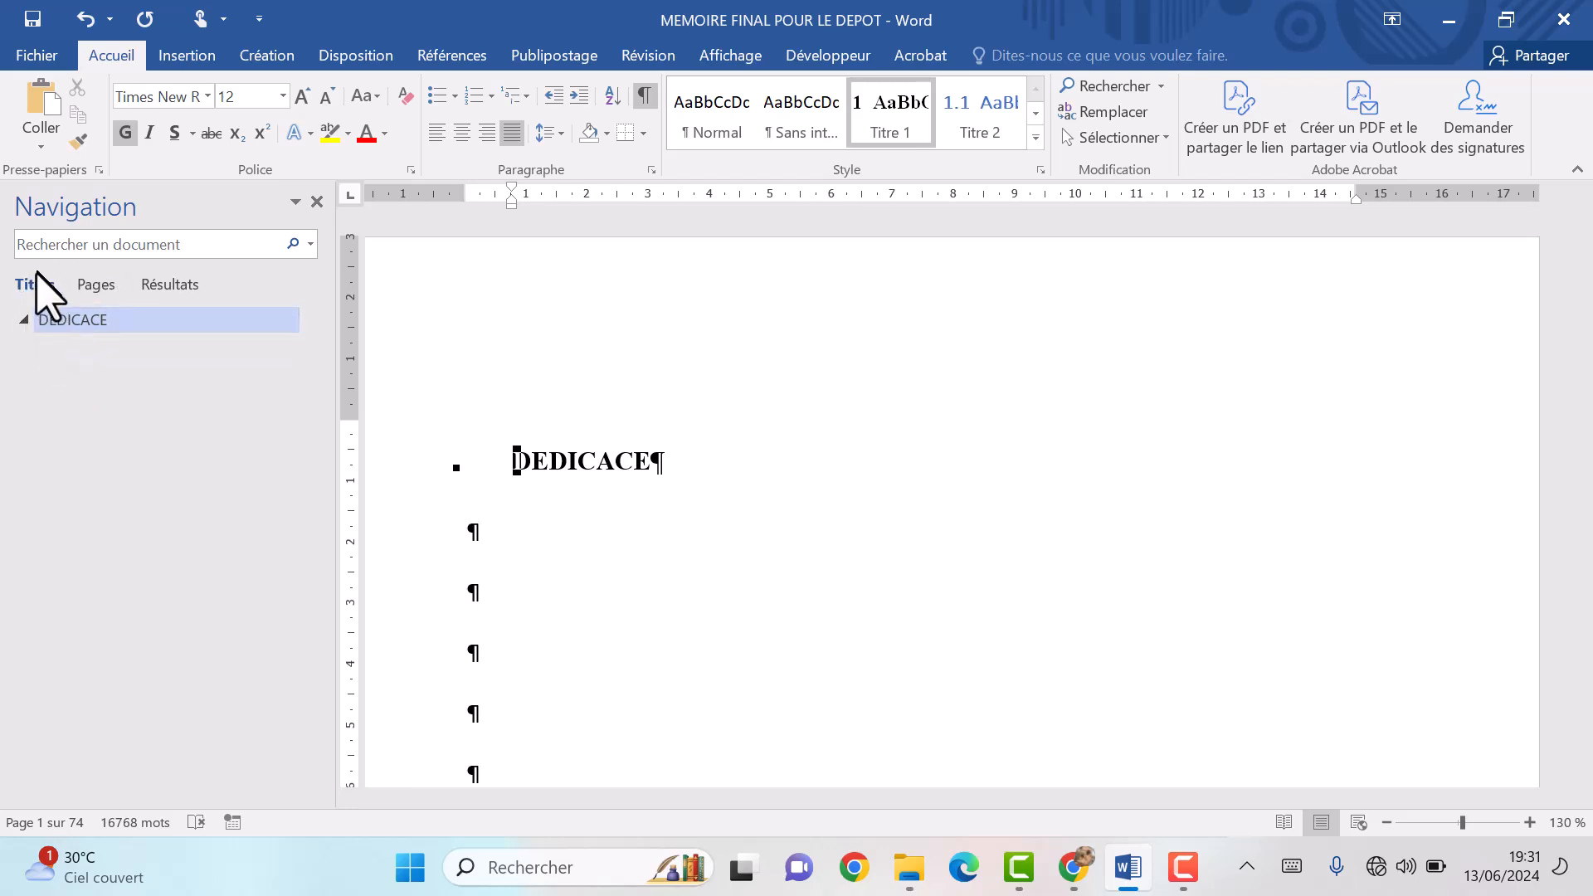
# Insert a page break at the end of the centred dedication line to the author's mother.
pyautogui.scroll(-5, 586, 579)
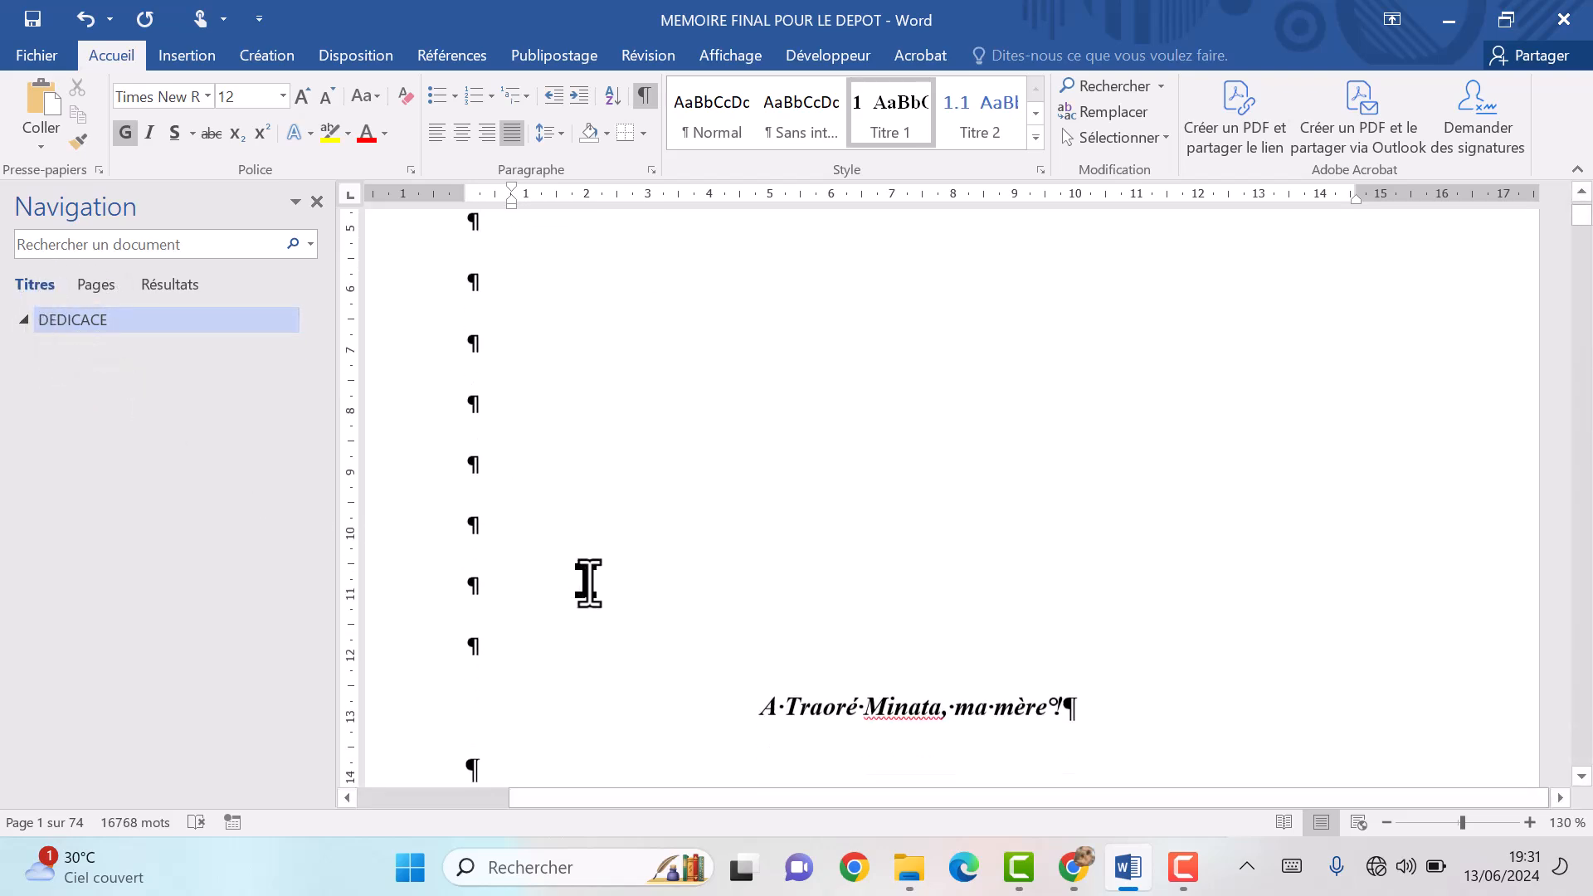
pyautogui.scroll(-4, 588, 584)
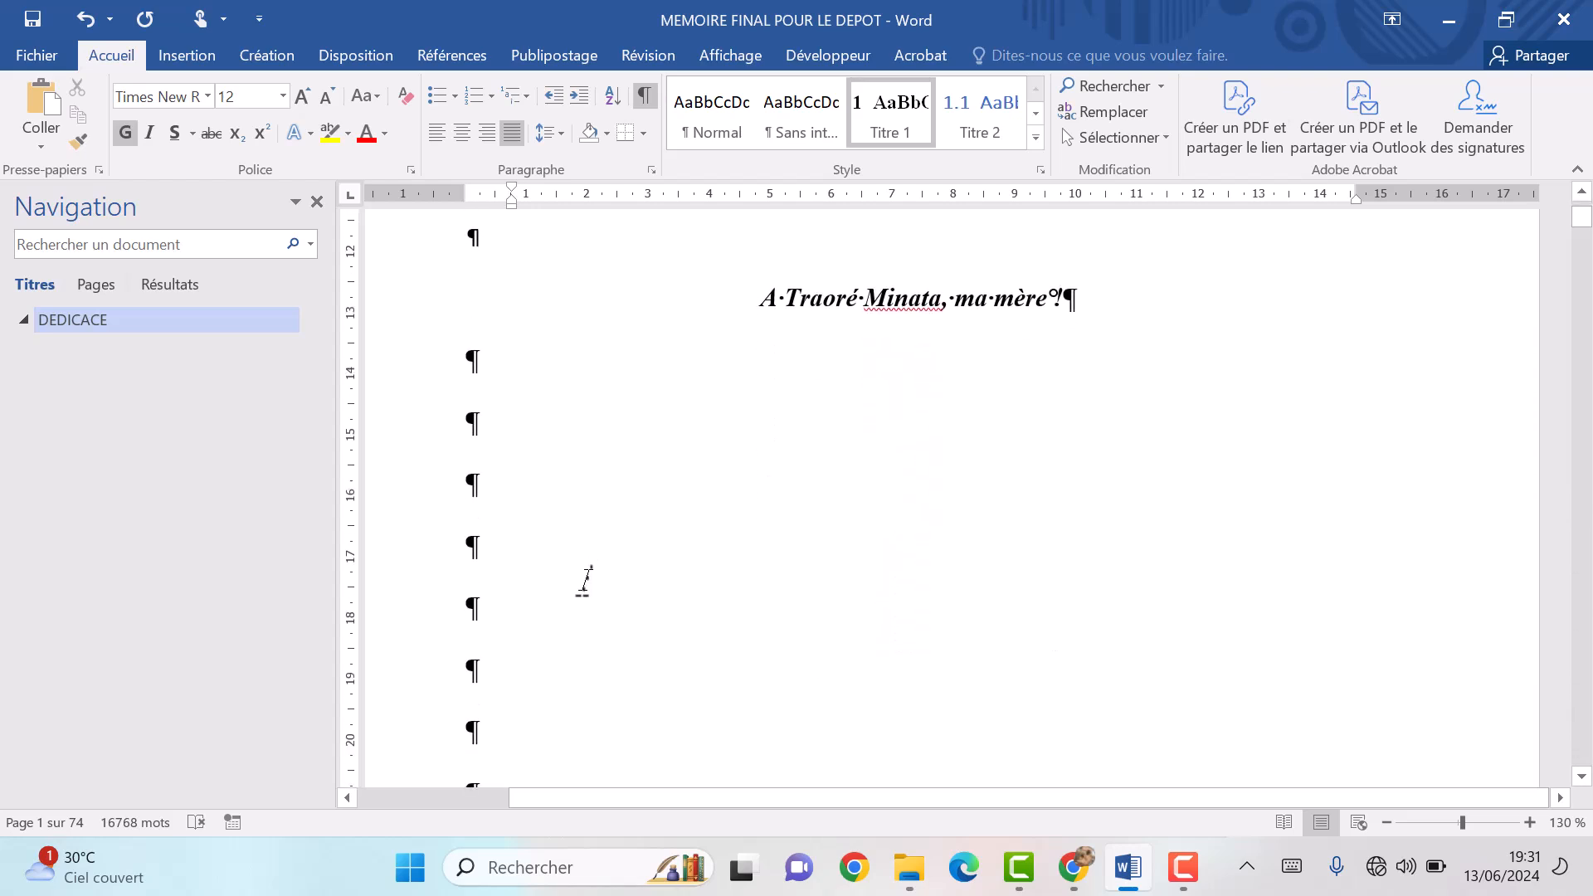
pyautogui.scroll(-5, 587, 580)
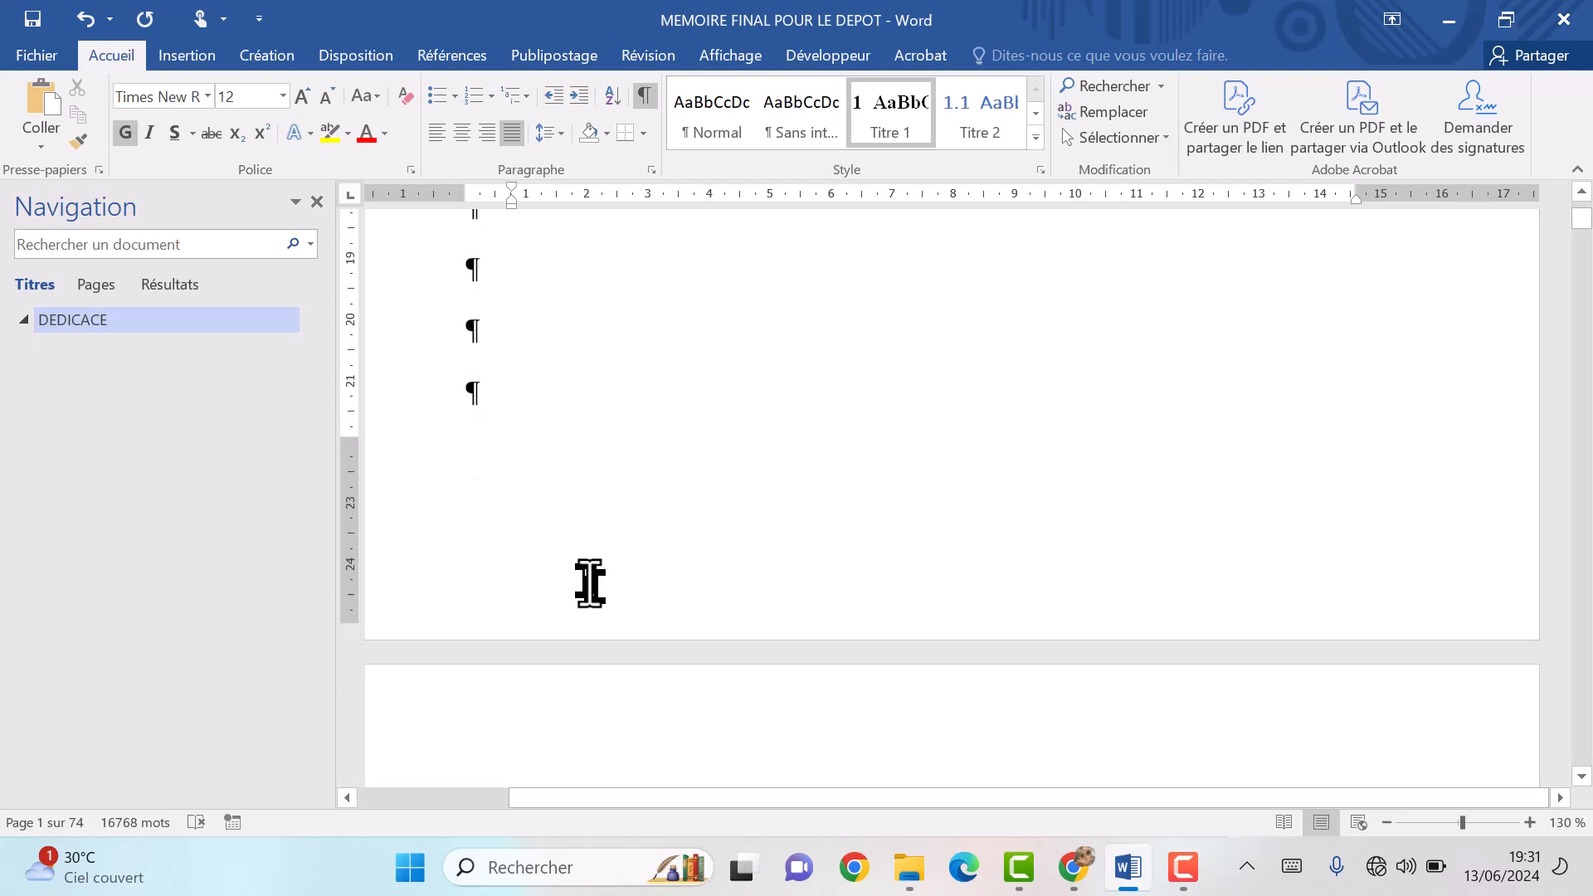
pyautogui.scroll(-2, 590, 583)
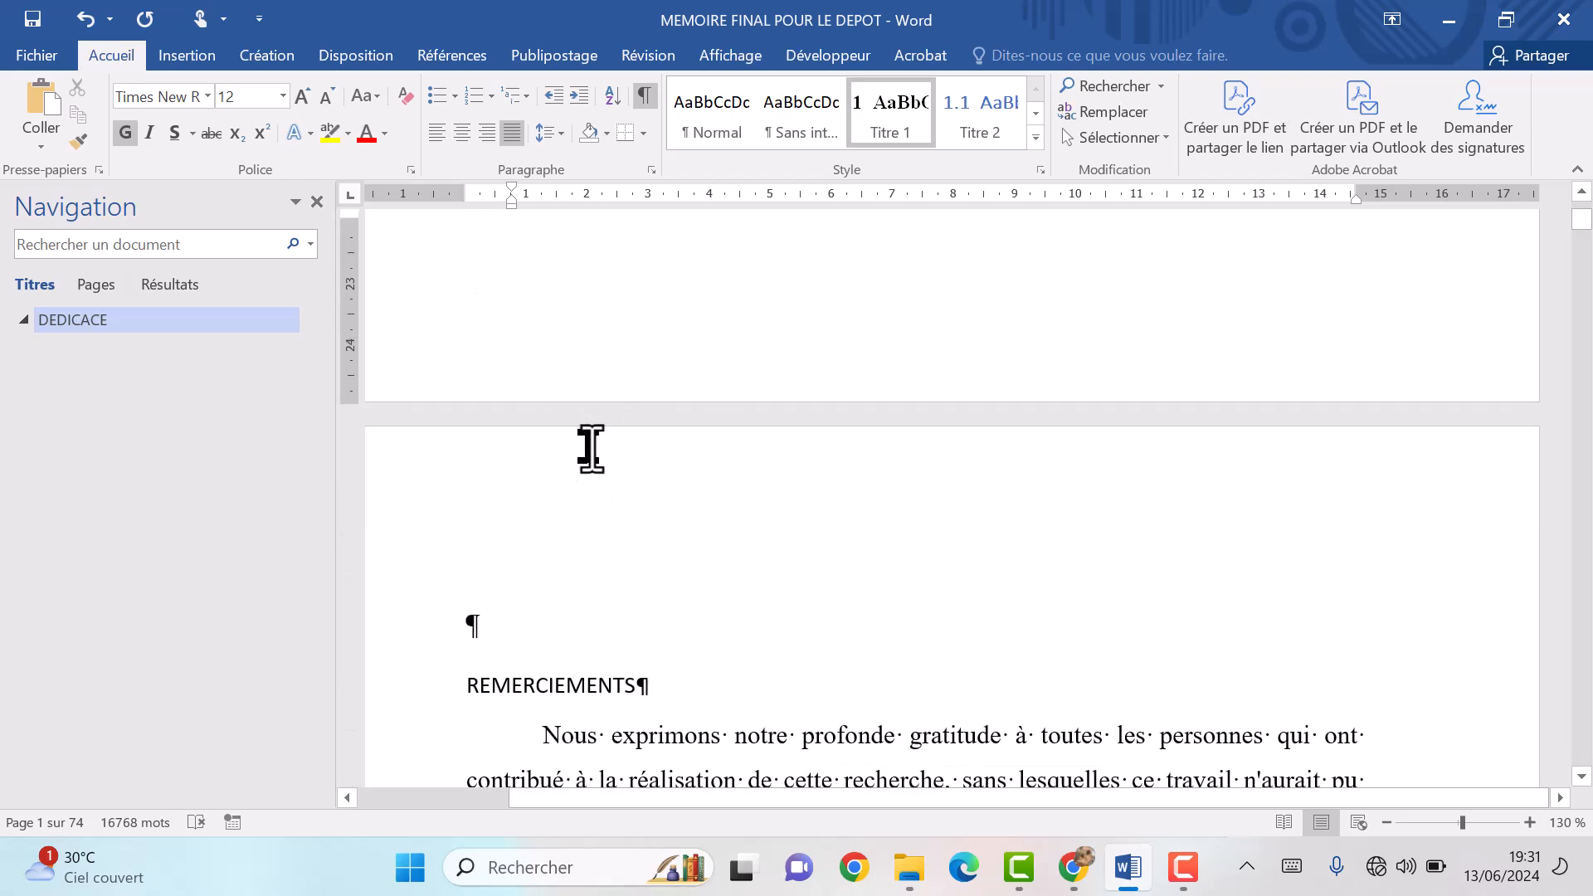
pyautogui.scroll(8, 591, 449)
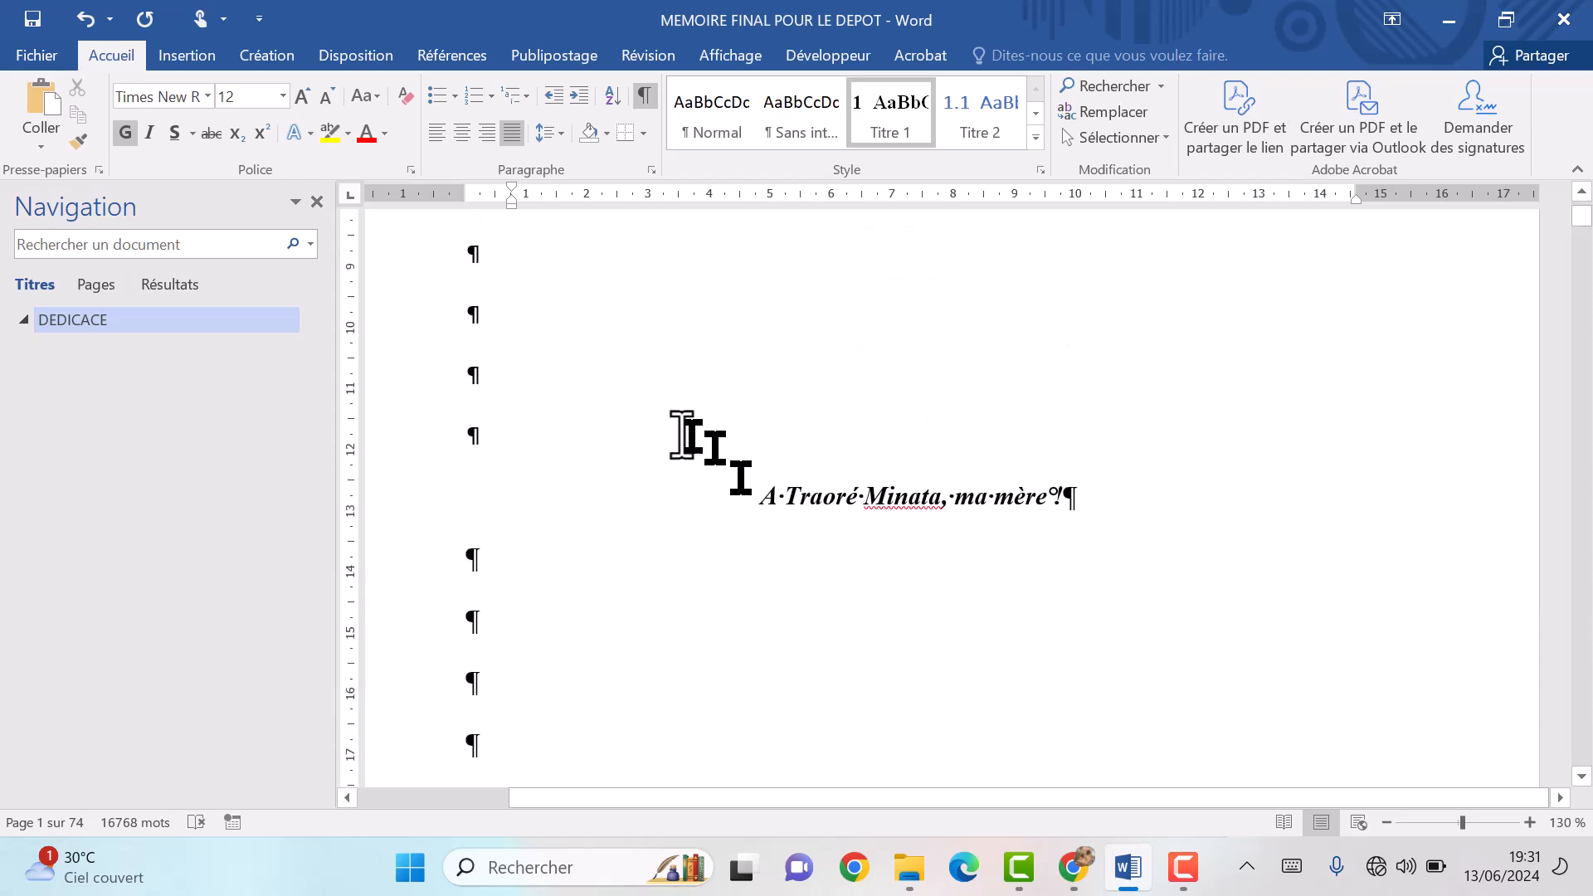
pyautogui.click(1086, 513)
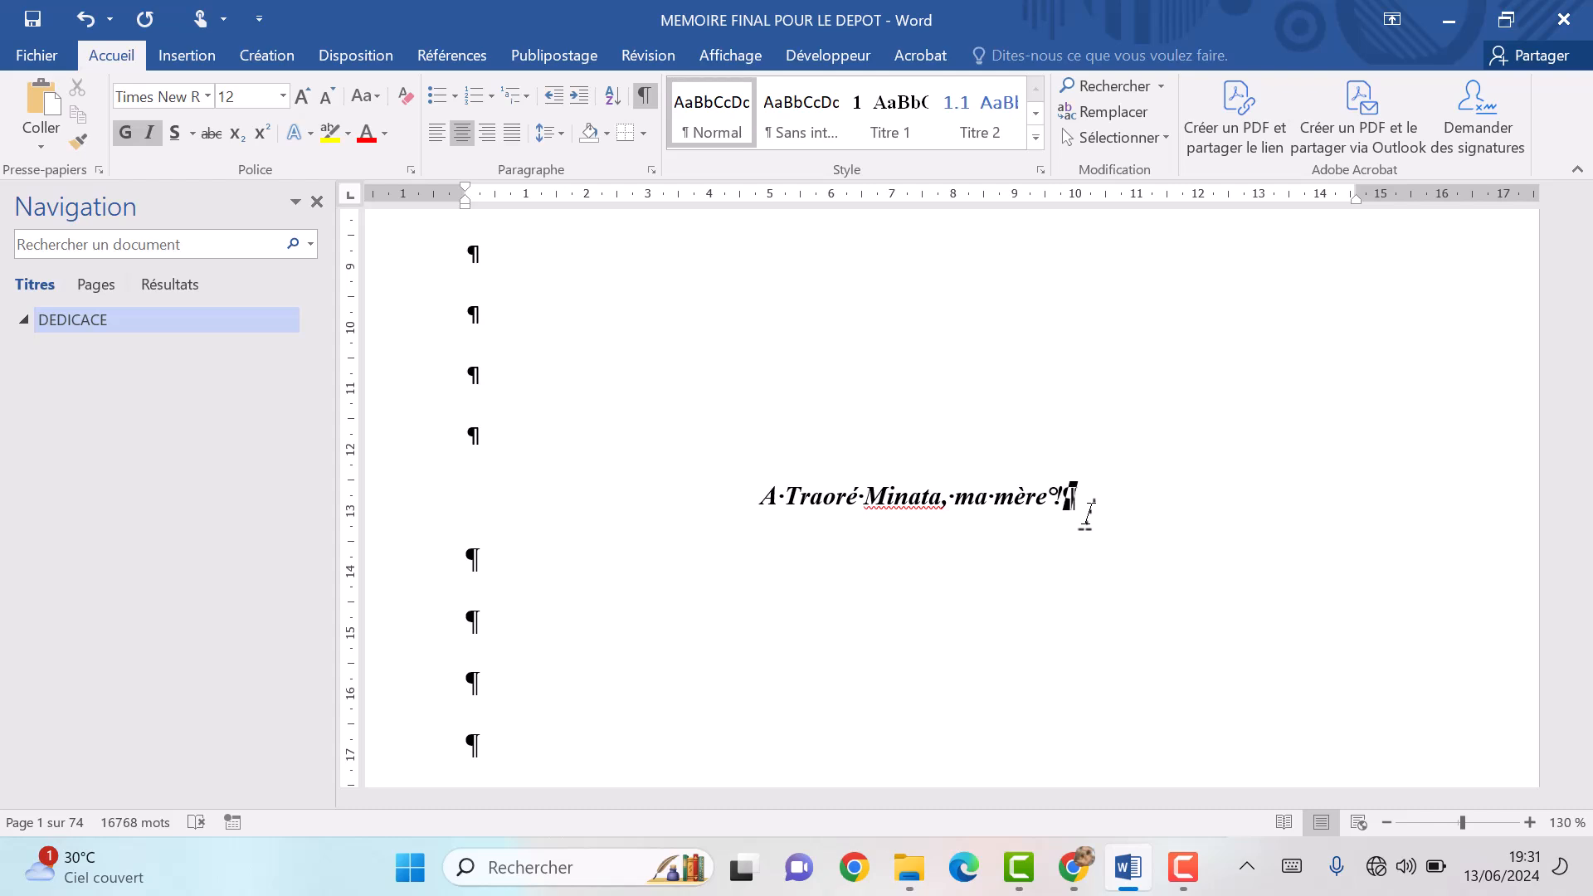
pyautogui.click(360, 56)
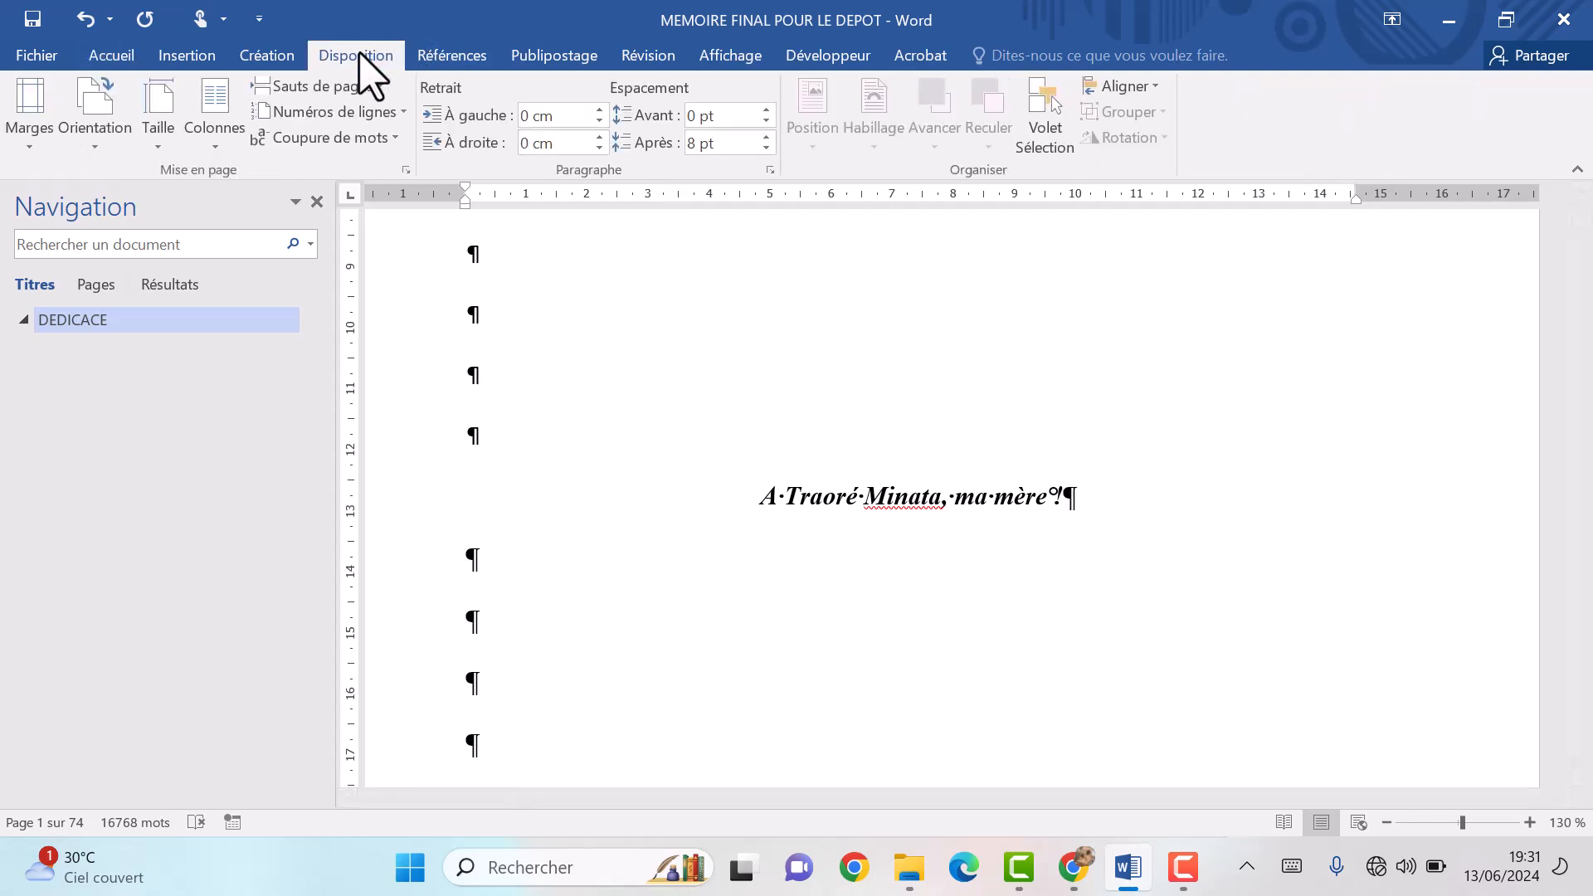
pyautogui.click(356, 87)
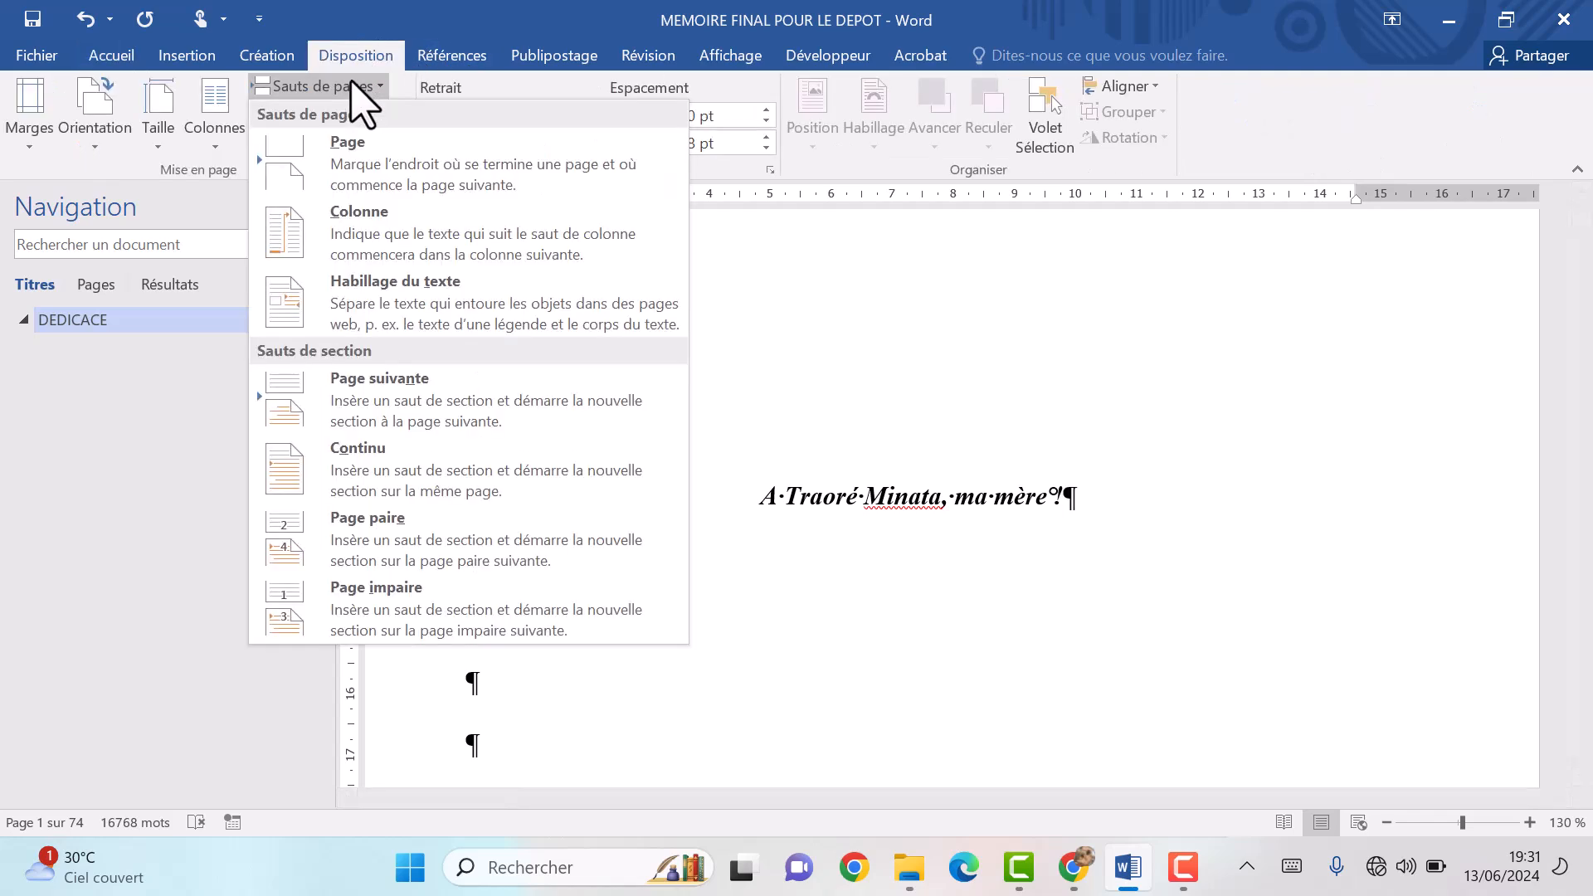
pyautogui.click(383, 170)
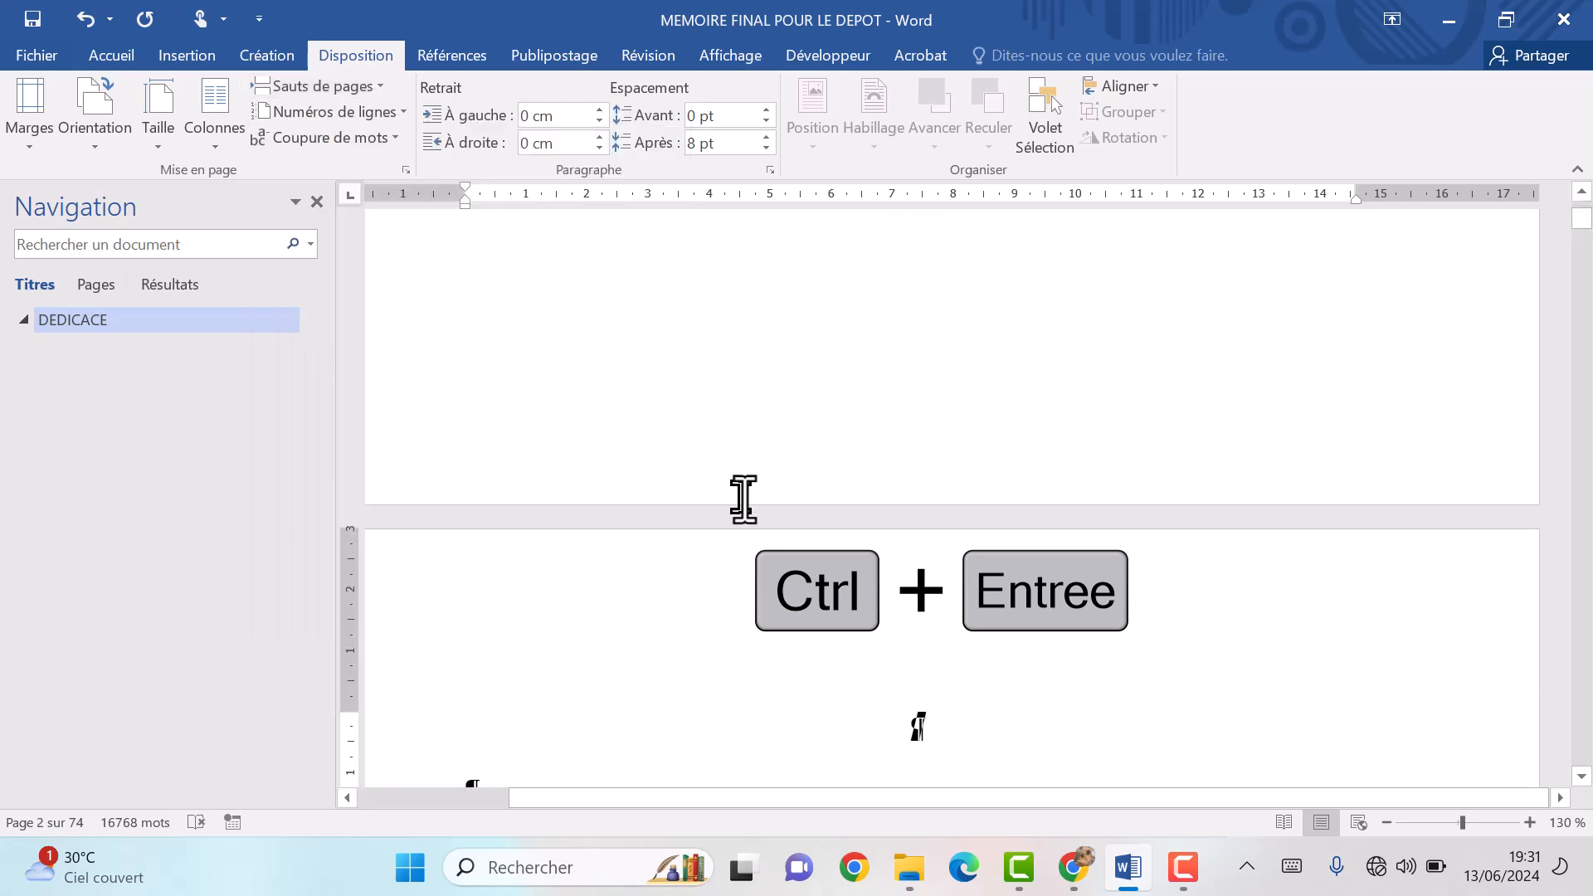
pyautogui.scroll(5, 743, 498)
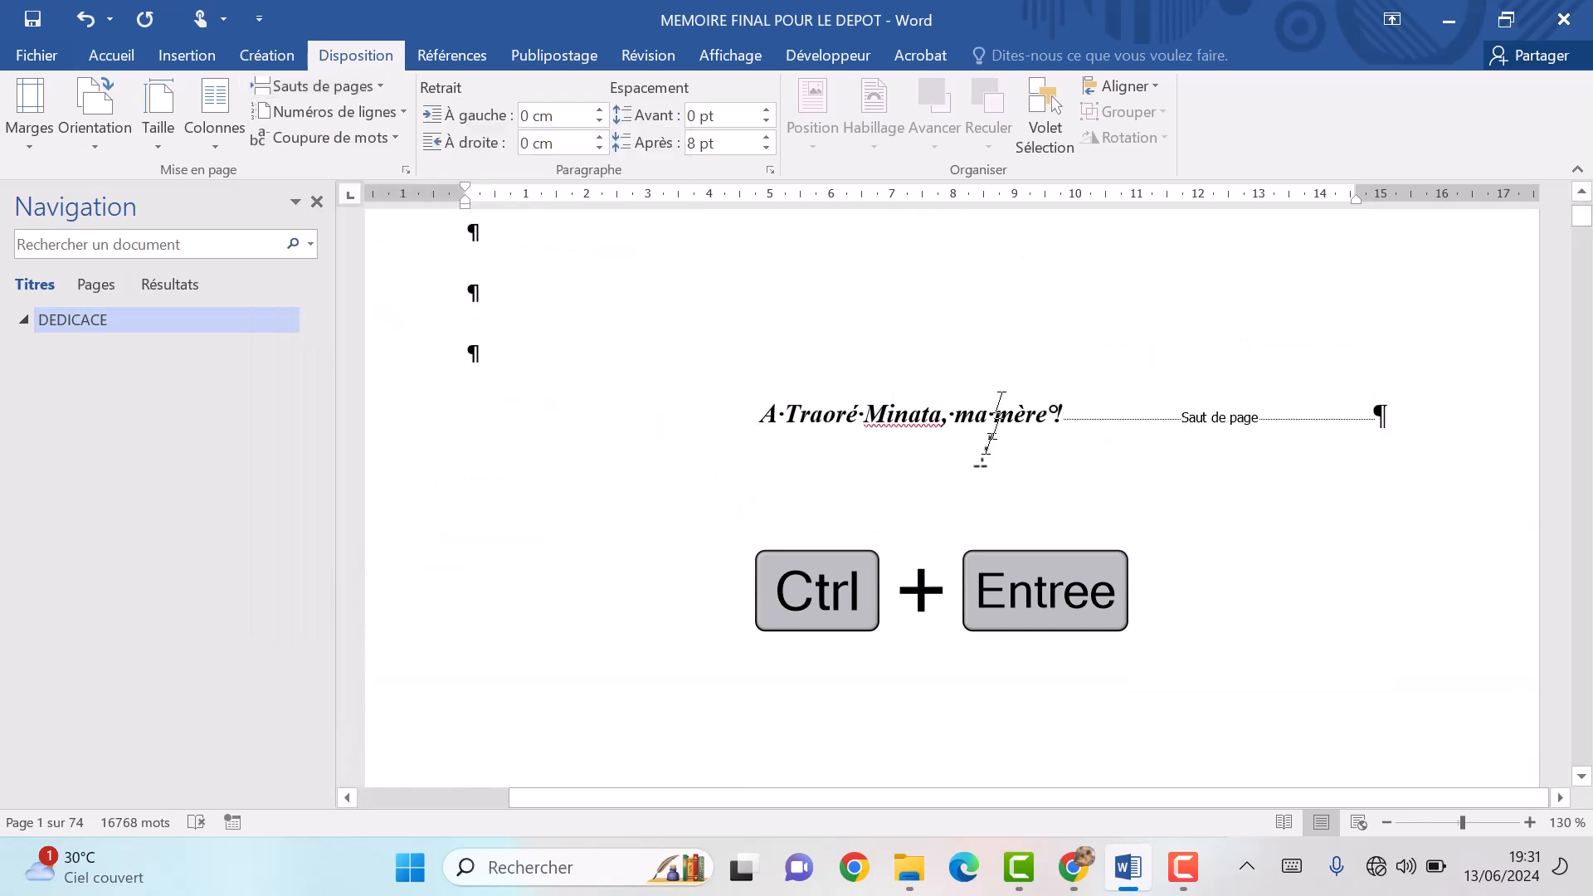
# Delete the empty paragraphs above REMERCIEMENTS so the heading starts on the first line of its page.
pyautogui.scroll(-10, 755, 525)
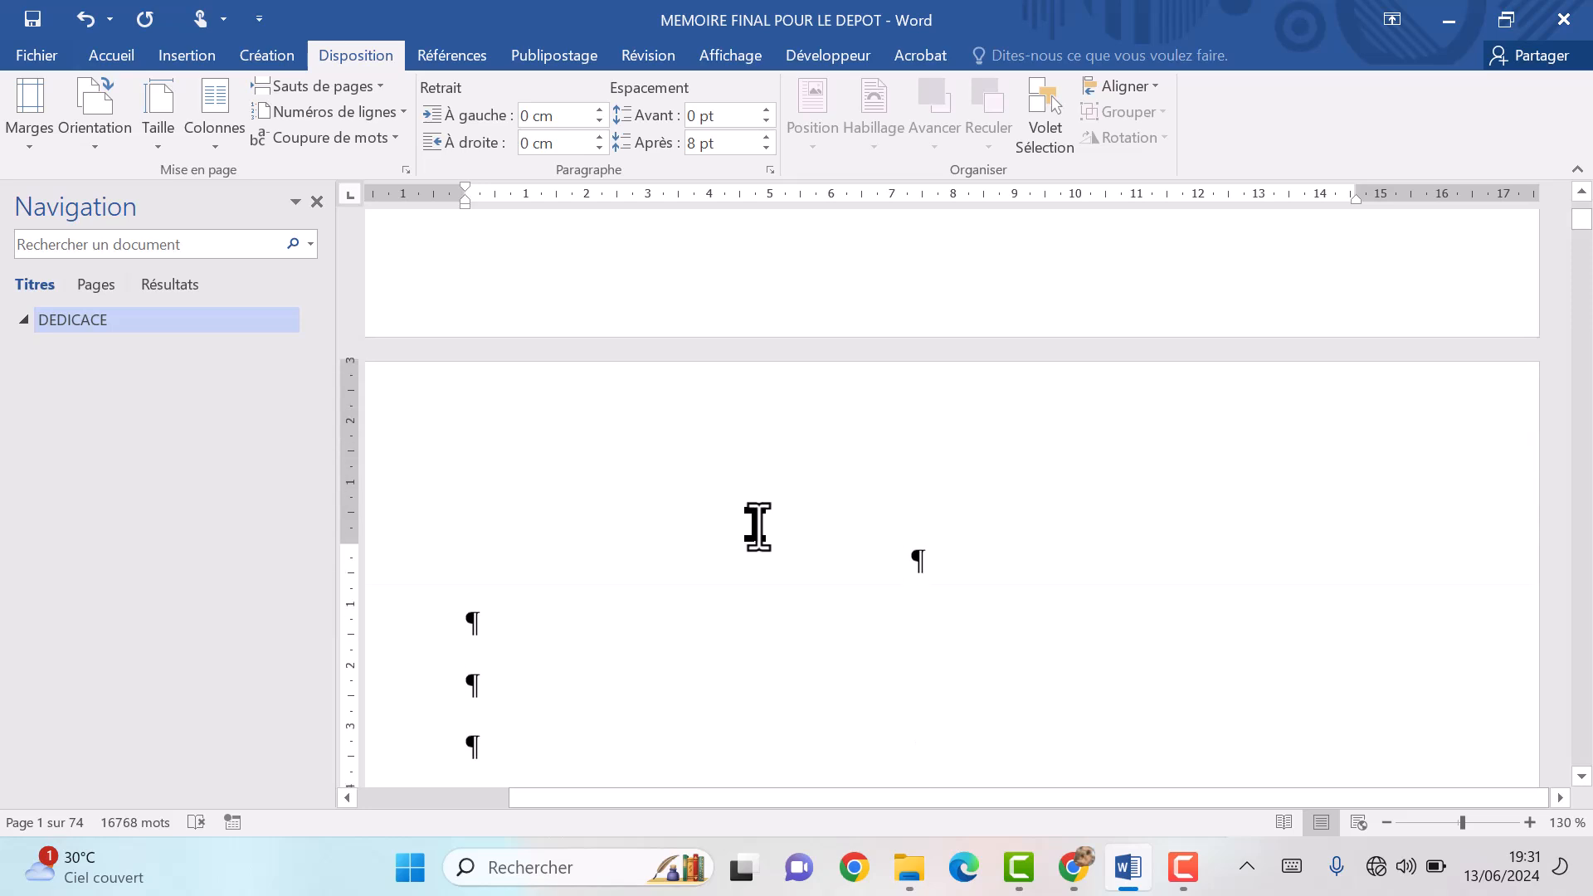
pyautogui.scroll(-8, 756, 526)
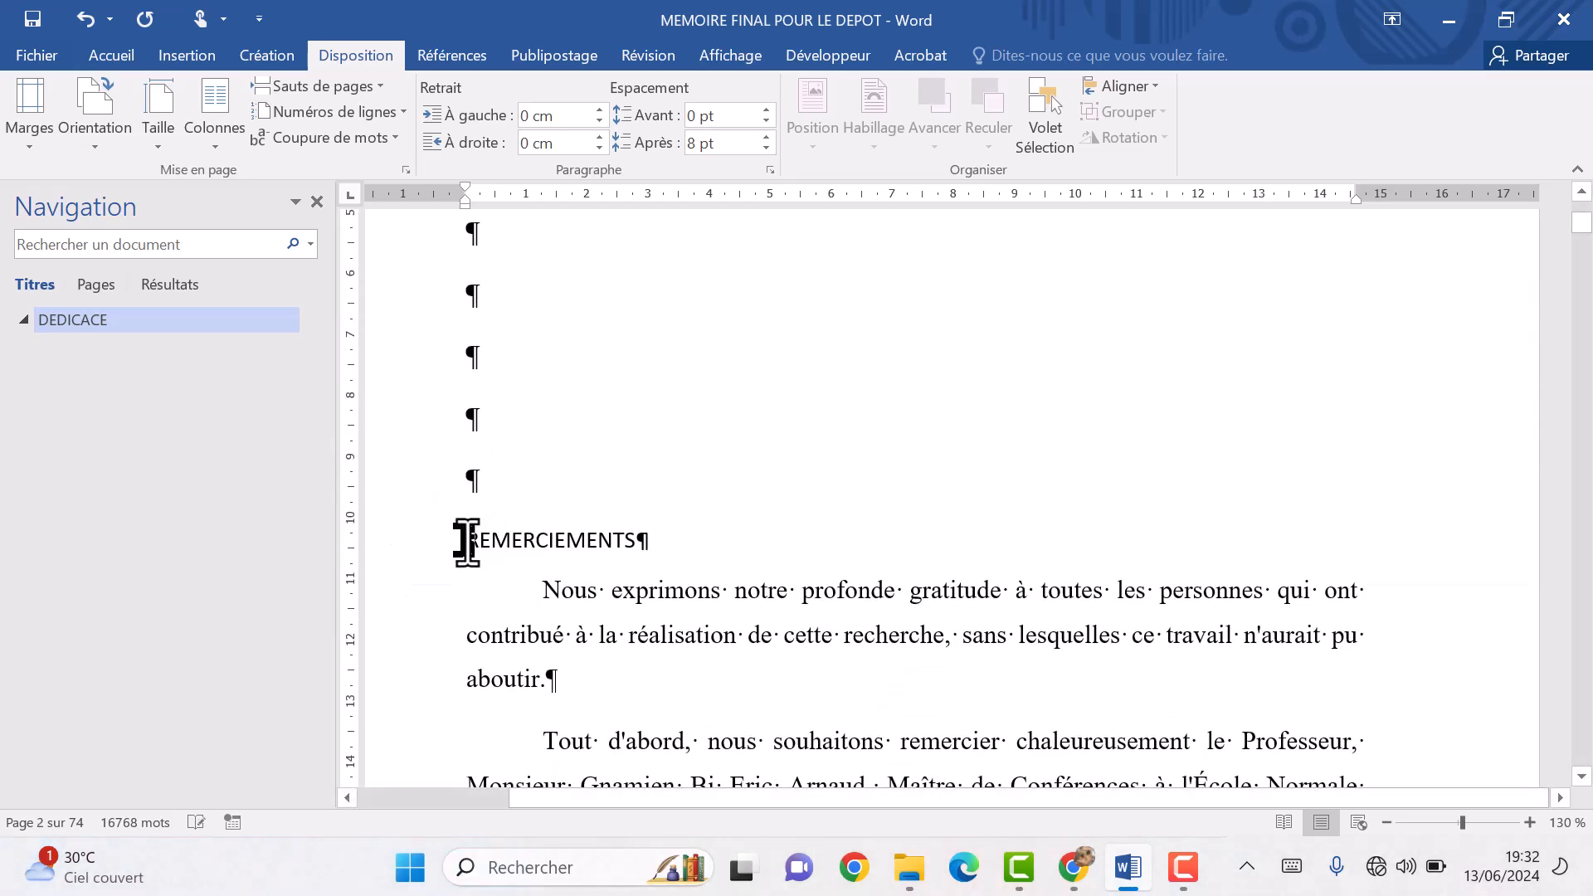
pyautogui.press('BackSpace')
pyautogui.press('BackSpace')
pyautogui.press('BackSpace')
pyautogui.press('BackSpace')
pyautogui.press('BackSpace')
pyautogui.press('BackSpace')
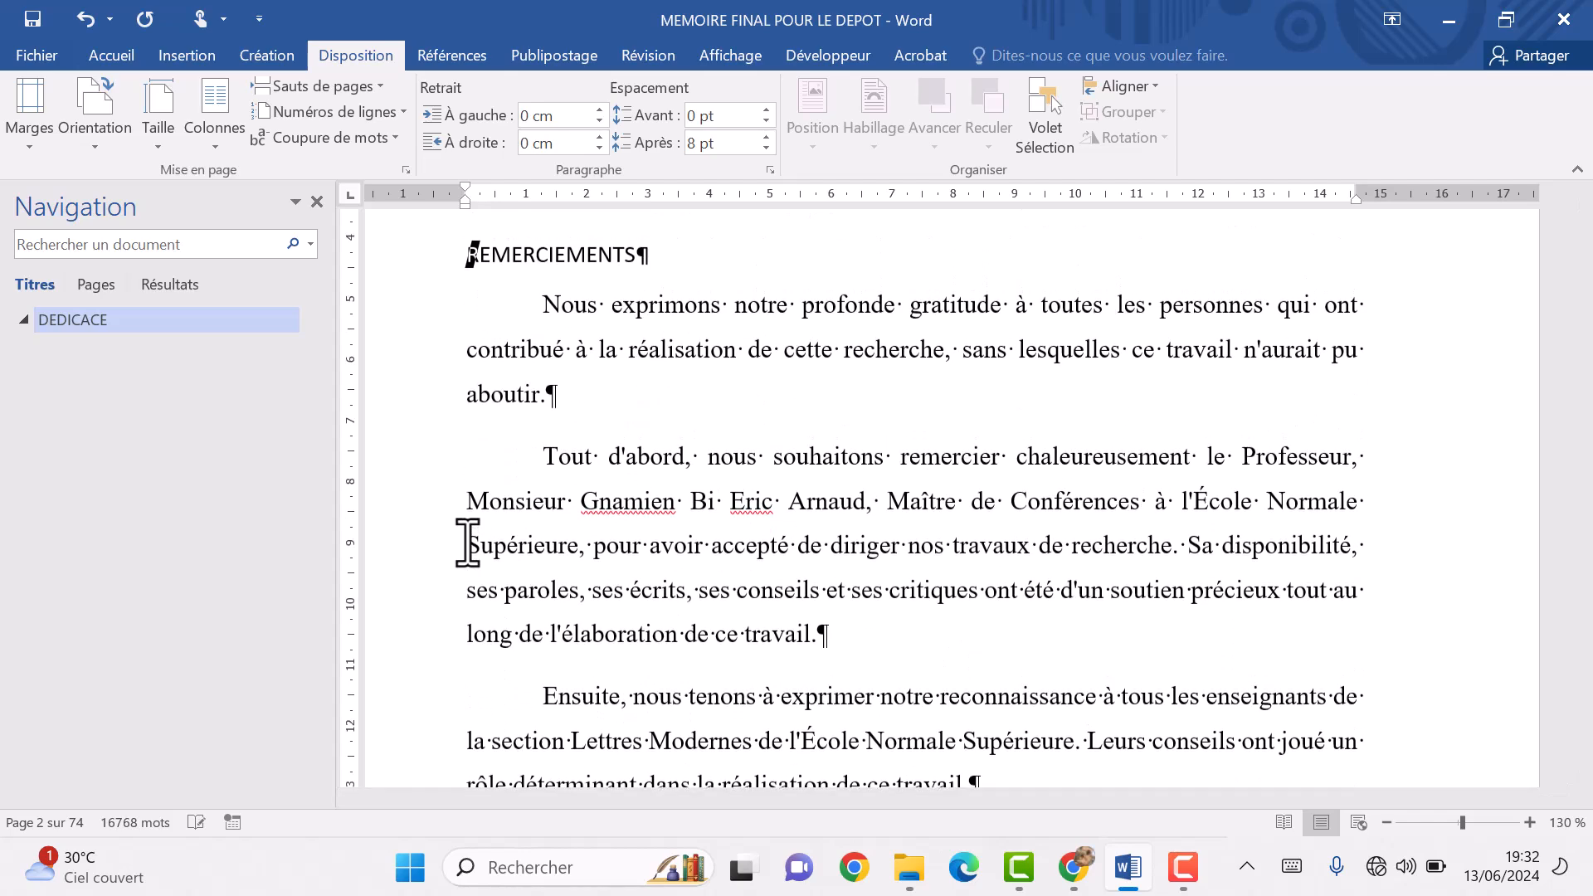
pyautogui.press('BackSpace')
pyautogui.press('BackSpace')
pyautogui.press('BackSpace')
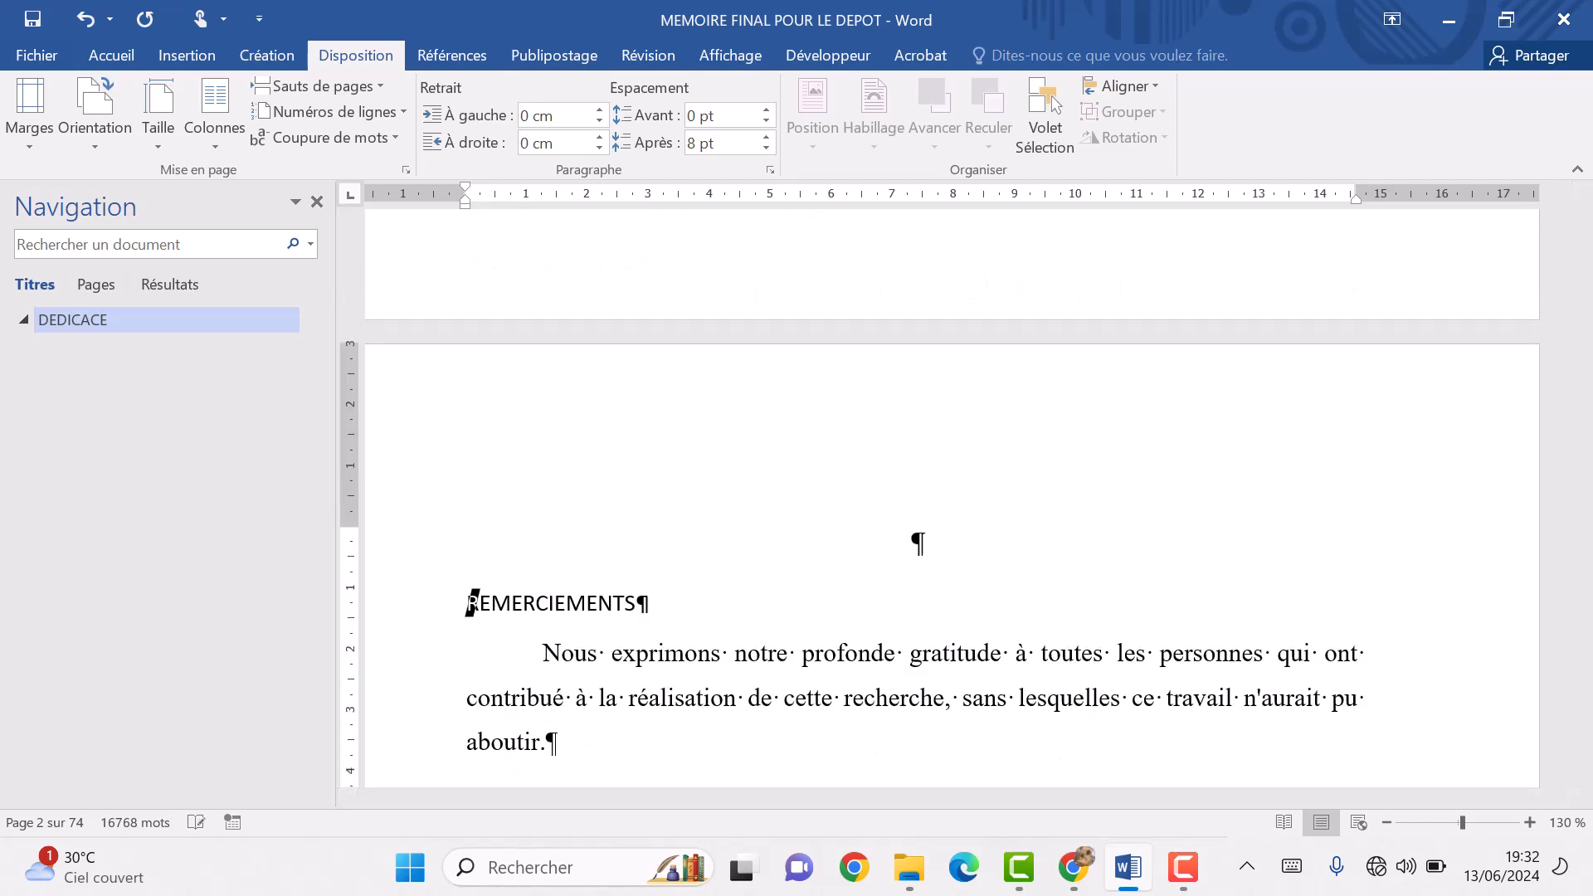
pyautogui.press('BackSpace')
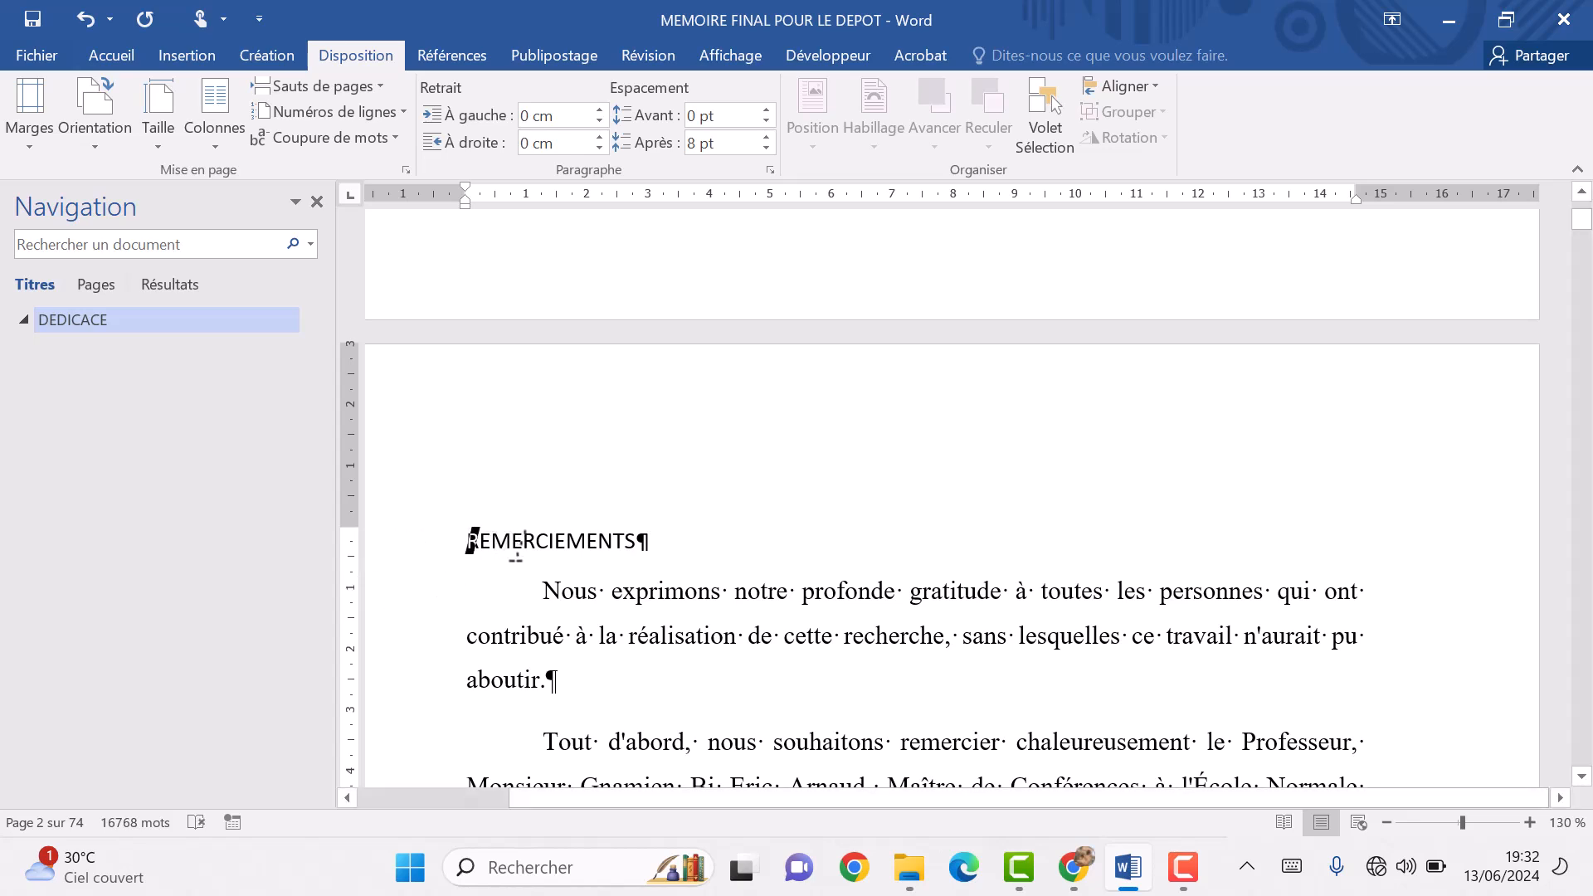
pyautogui.press('Return')
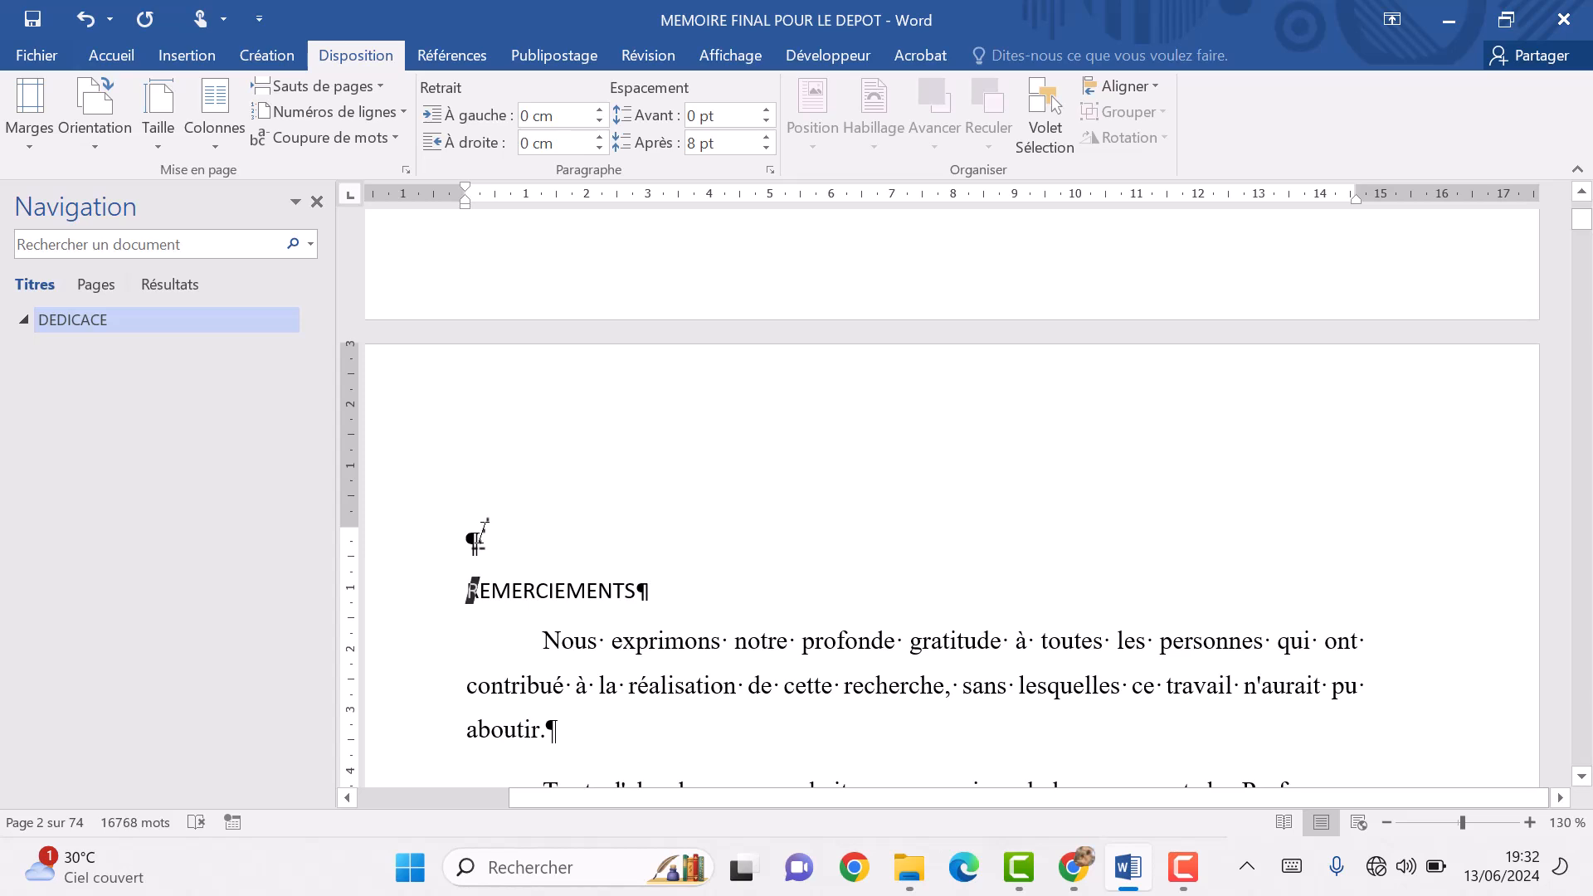
pyautogui.press('BackSpace')
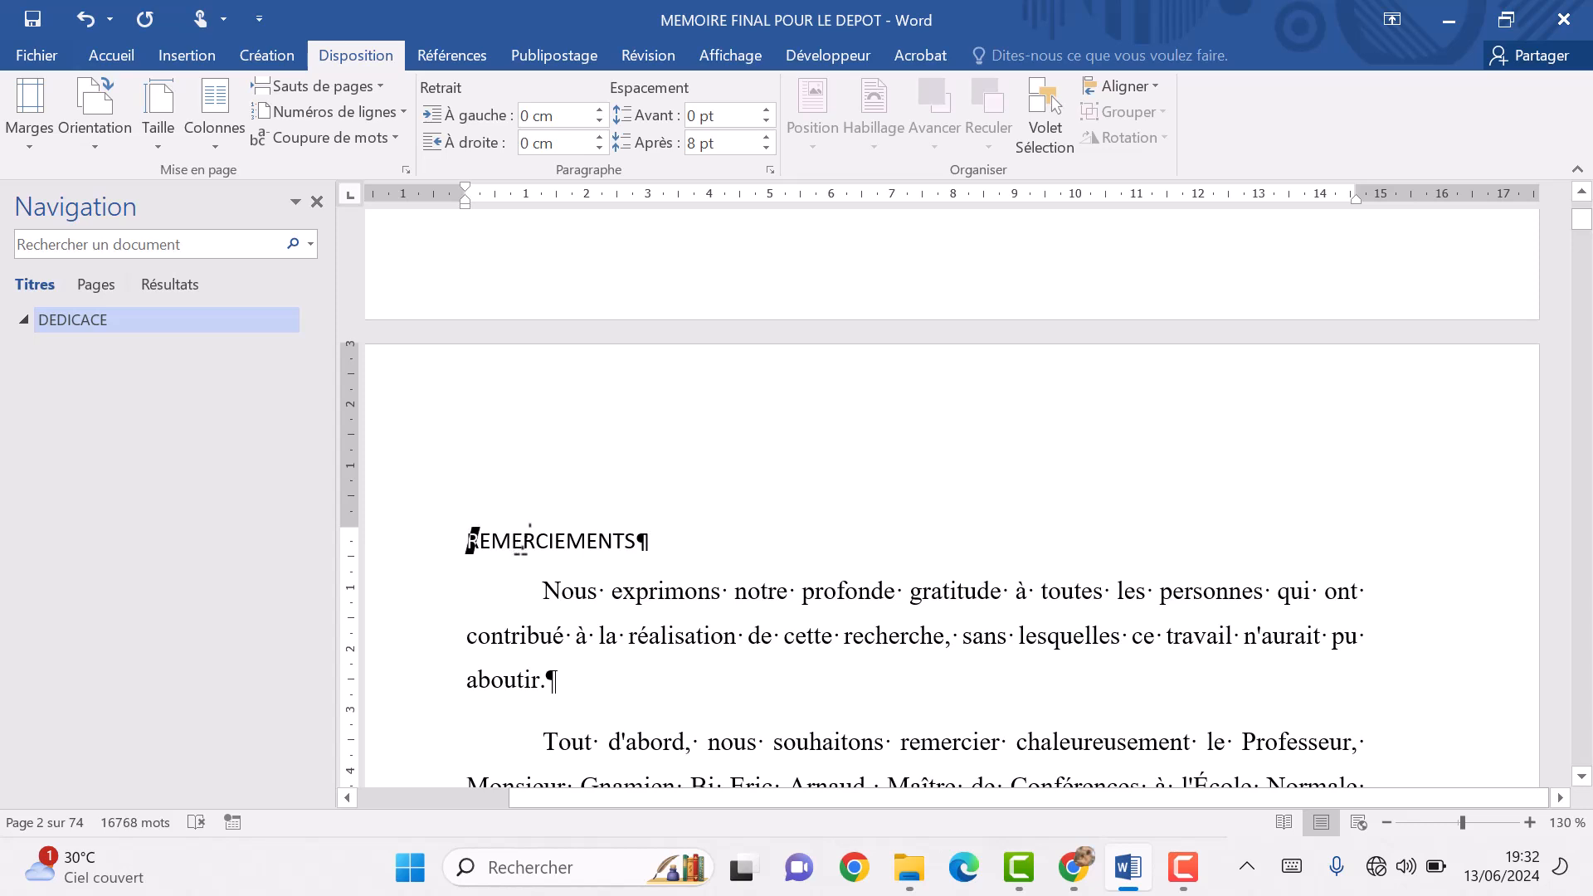
# Apply the Titre 1 style to the REMERCIEMENTS line.
pyautogui.click(539, 543)
pyautogui.click(110, 56)
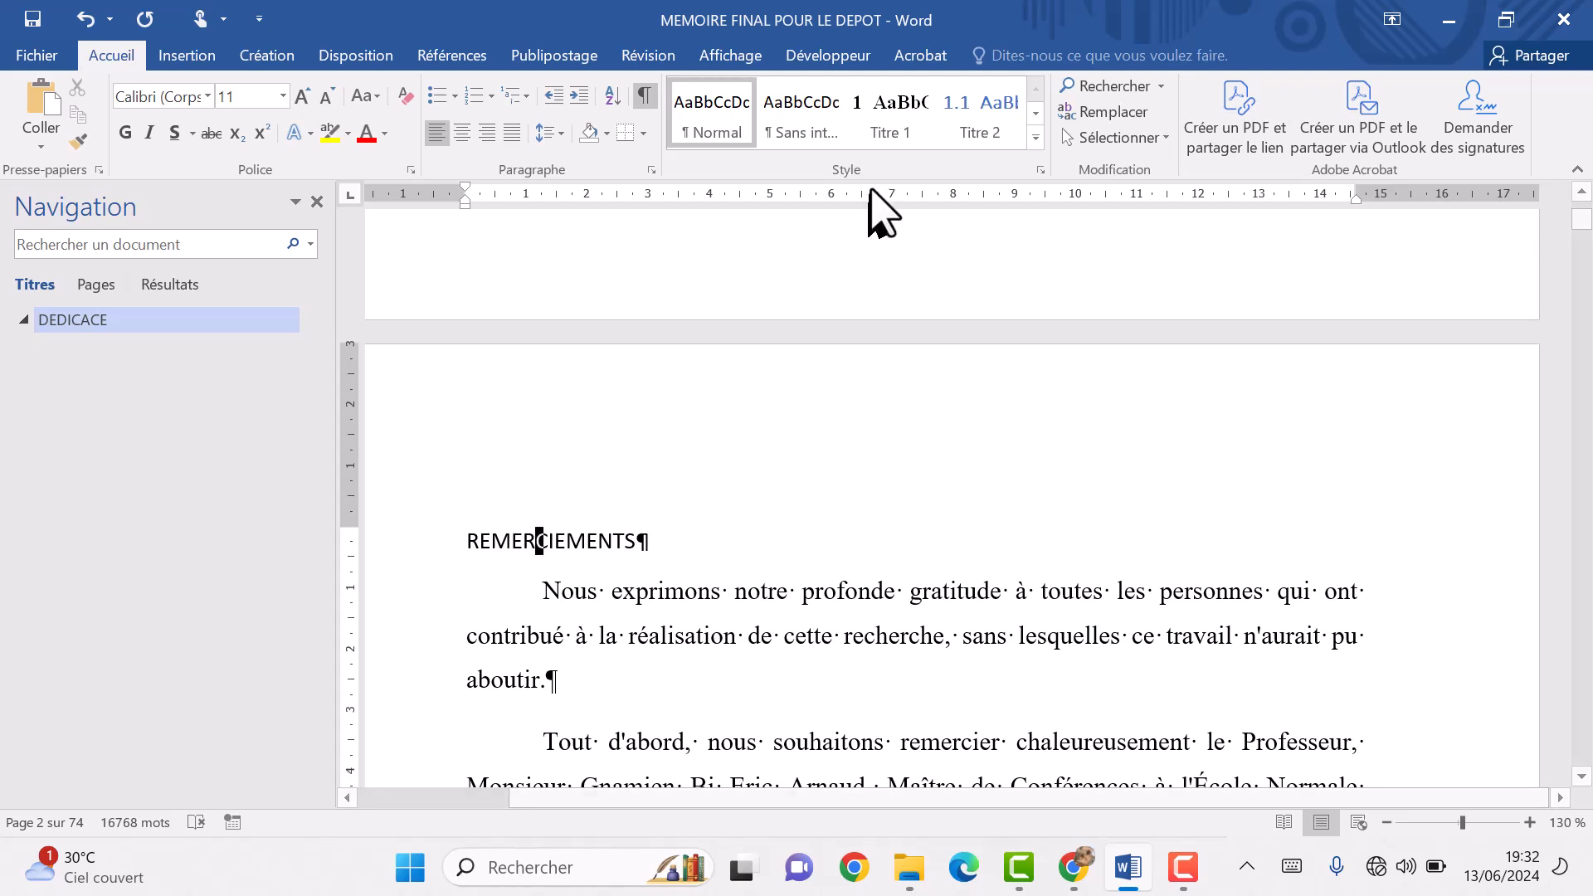
pyautogui.click(889, 116)
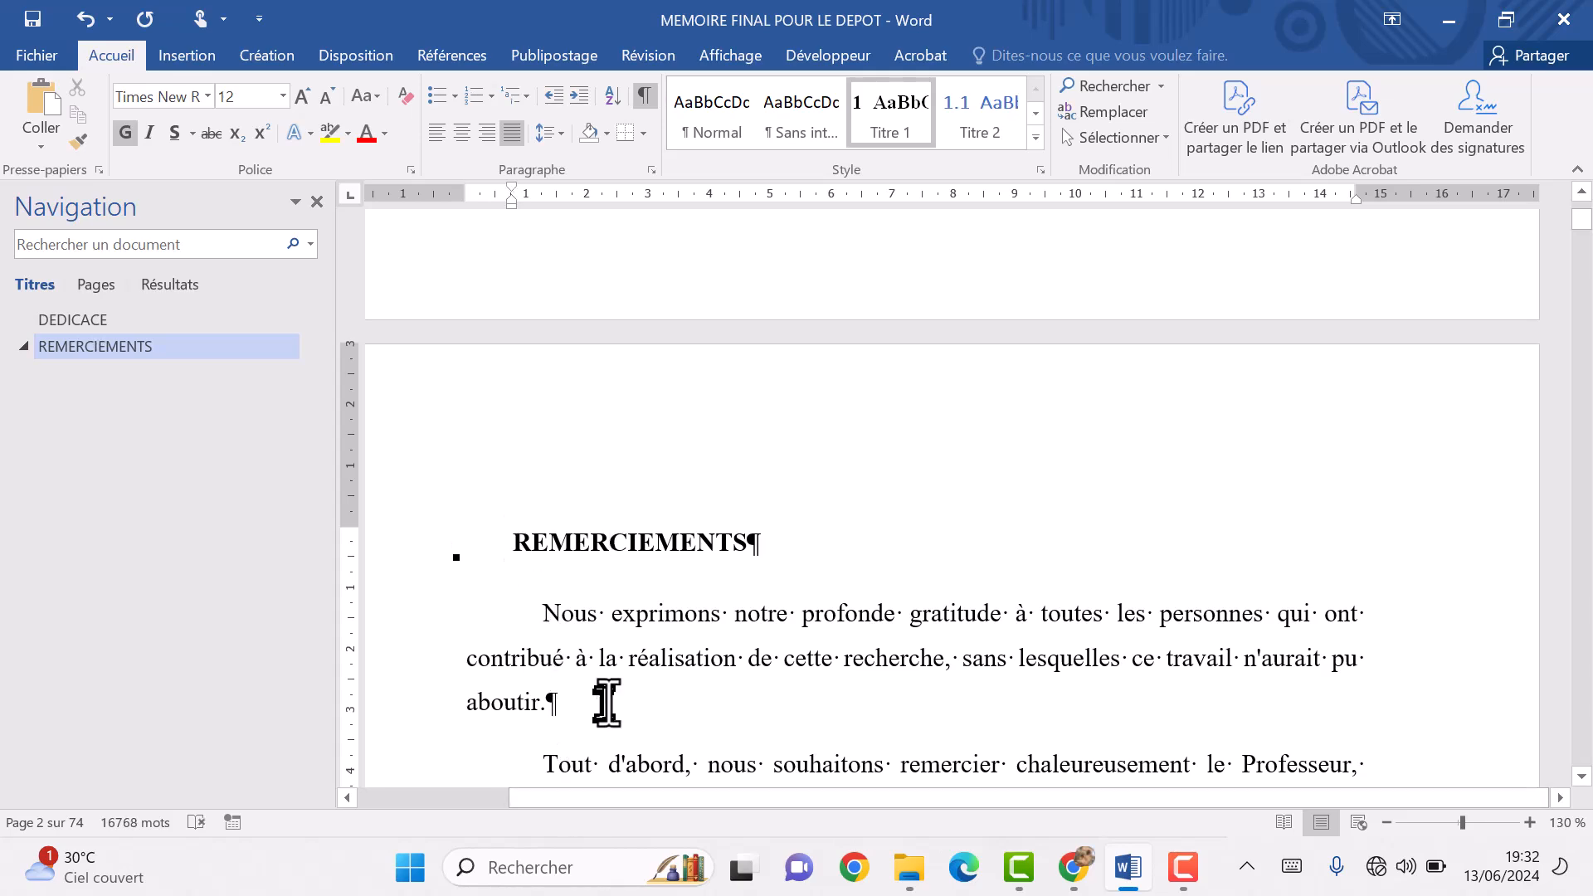
# Insert a page break after the last paragraph of the acknowledgements, the one beginning with "Enfin".
pyautogui.scroll(-2, 610, 656)
pyautogui.scroll(-3, 609, 653)
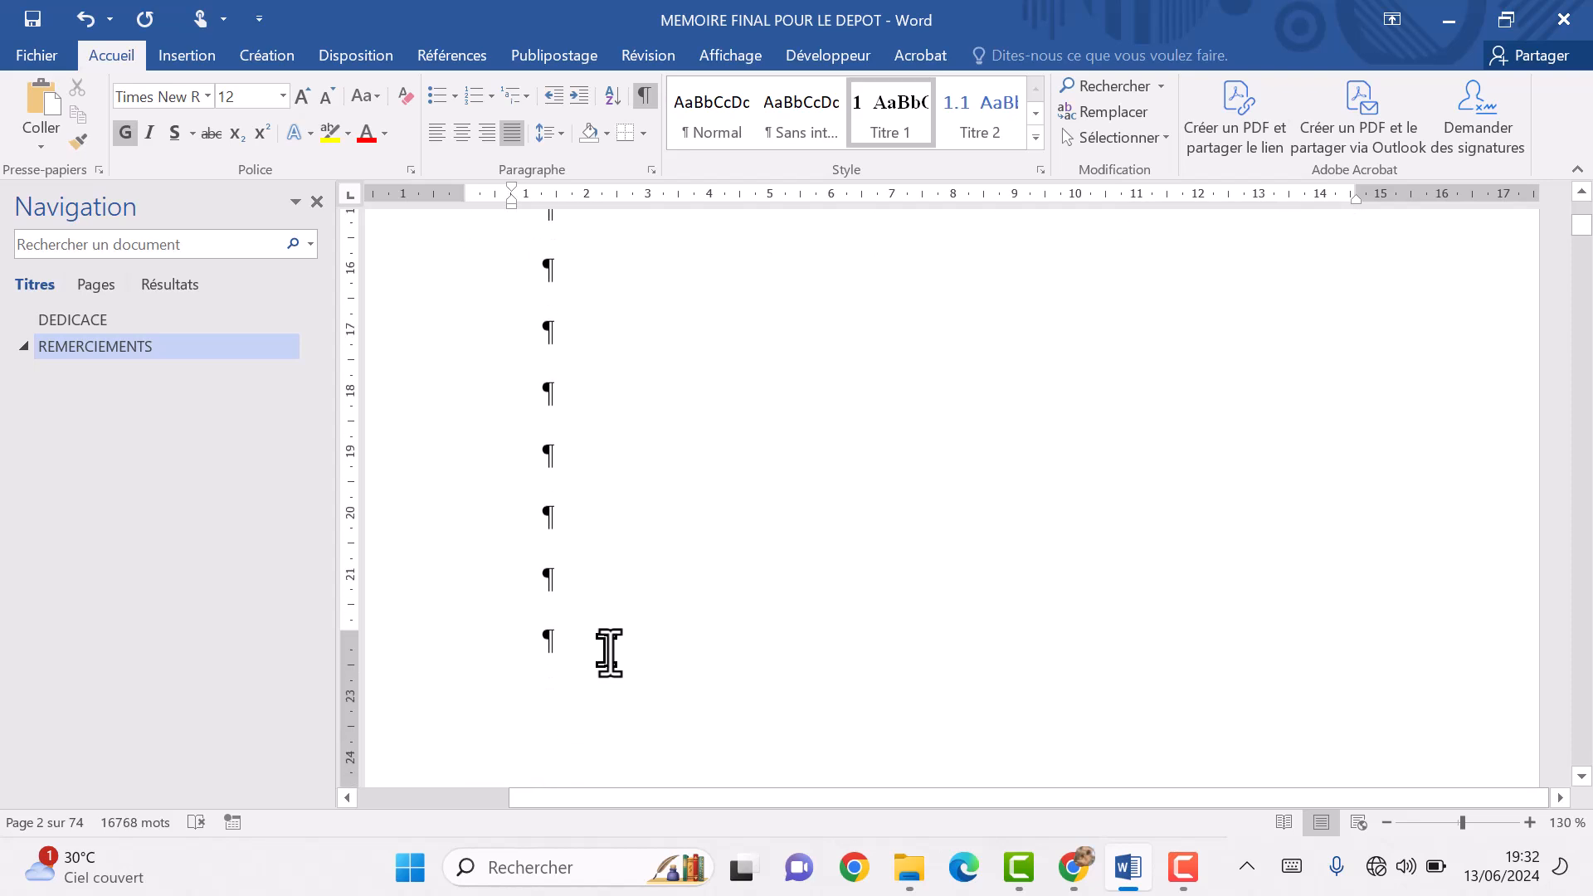
pyautogui.scroll(3, 609, 653)
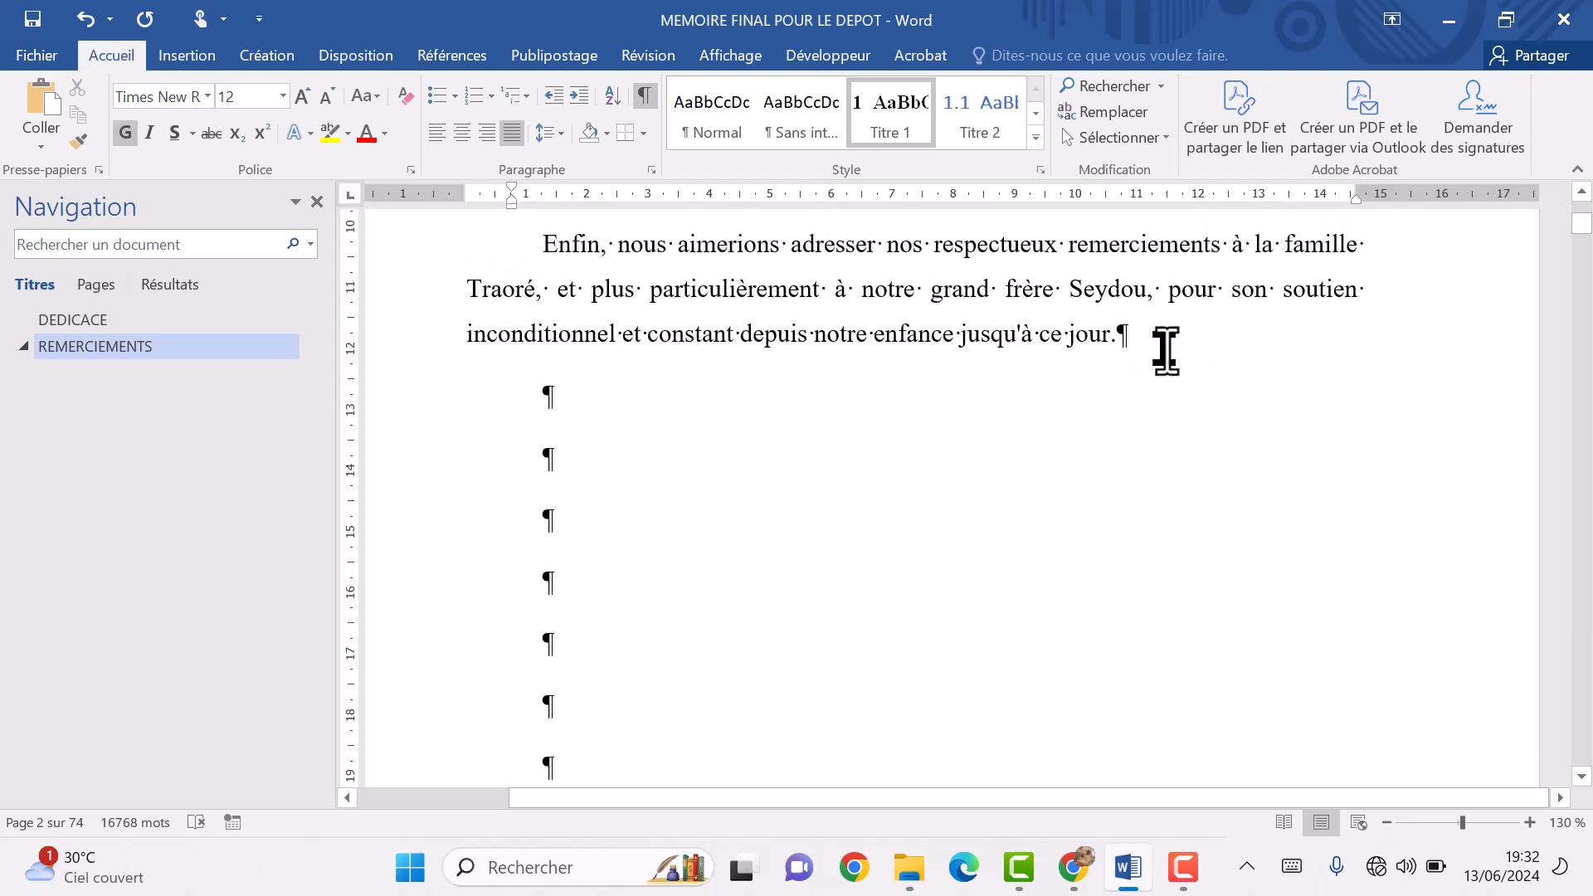
pyautogui.click(1165, 350)
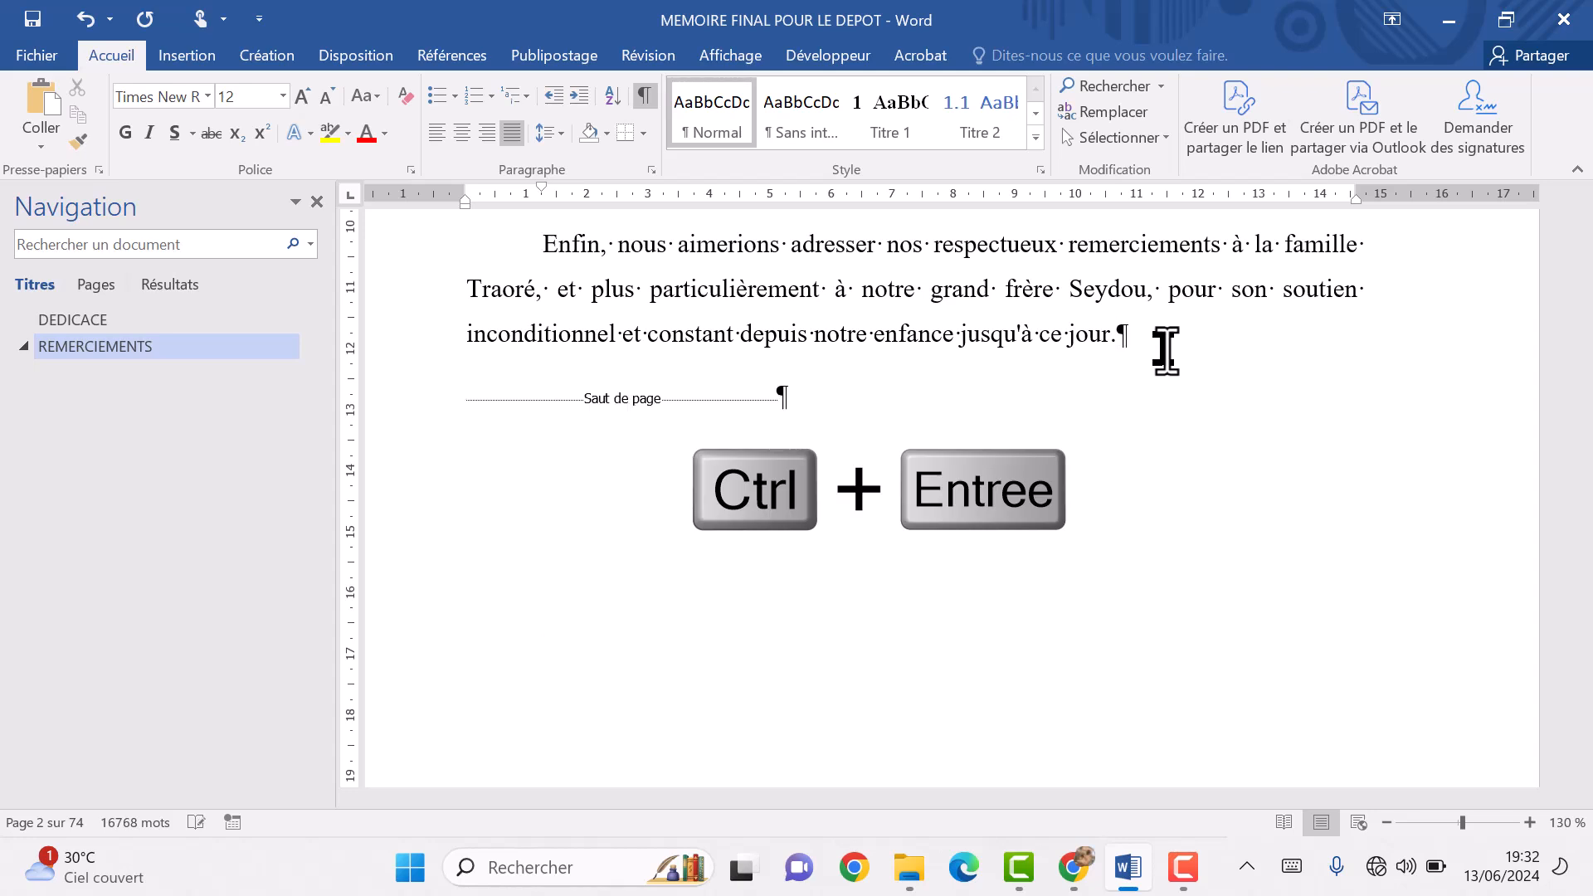
pyautogui.hotkey('ctrl', 'Return')
pyautogui.scroll(8, 1167, 351)
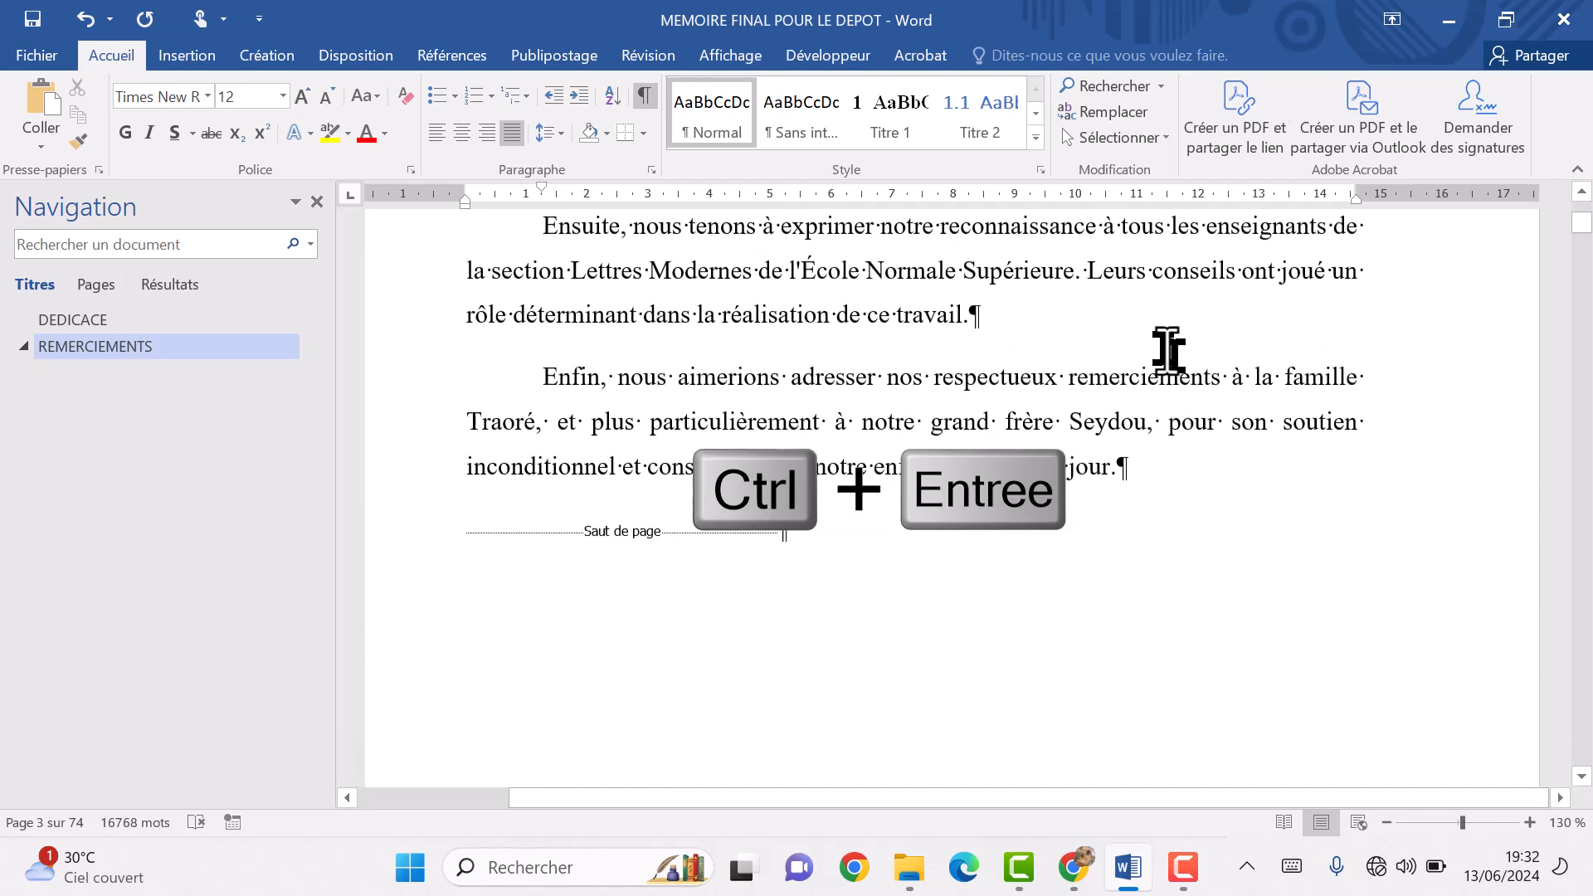
# Delete the empty paragraphs above SOMMAIRE so the heading starts on the first line of its page.
pyautogui.scroll(-8, 1167, 350)
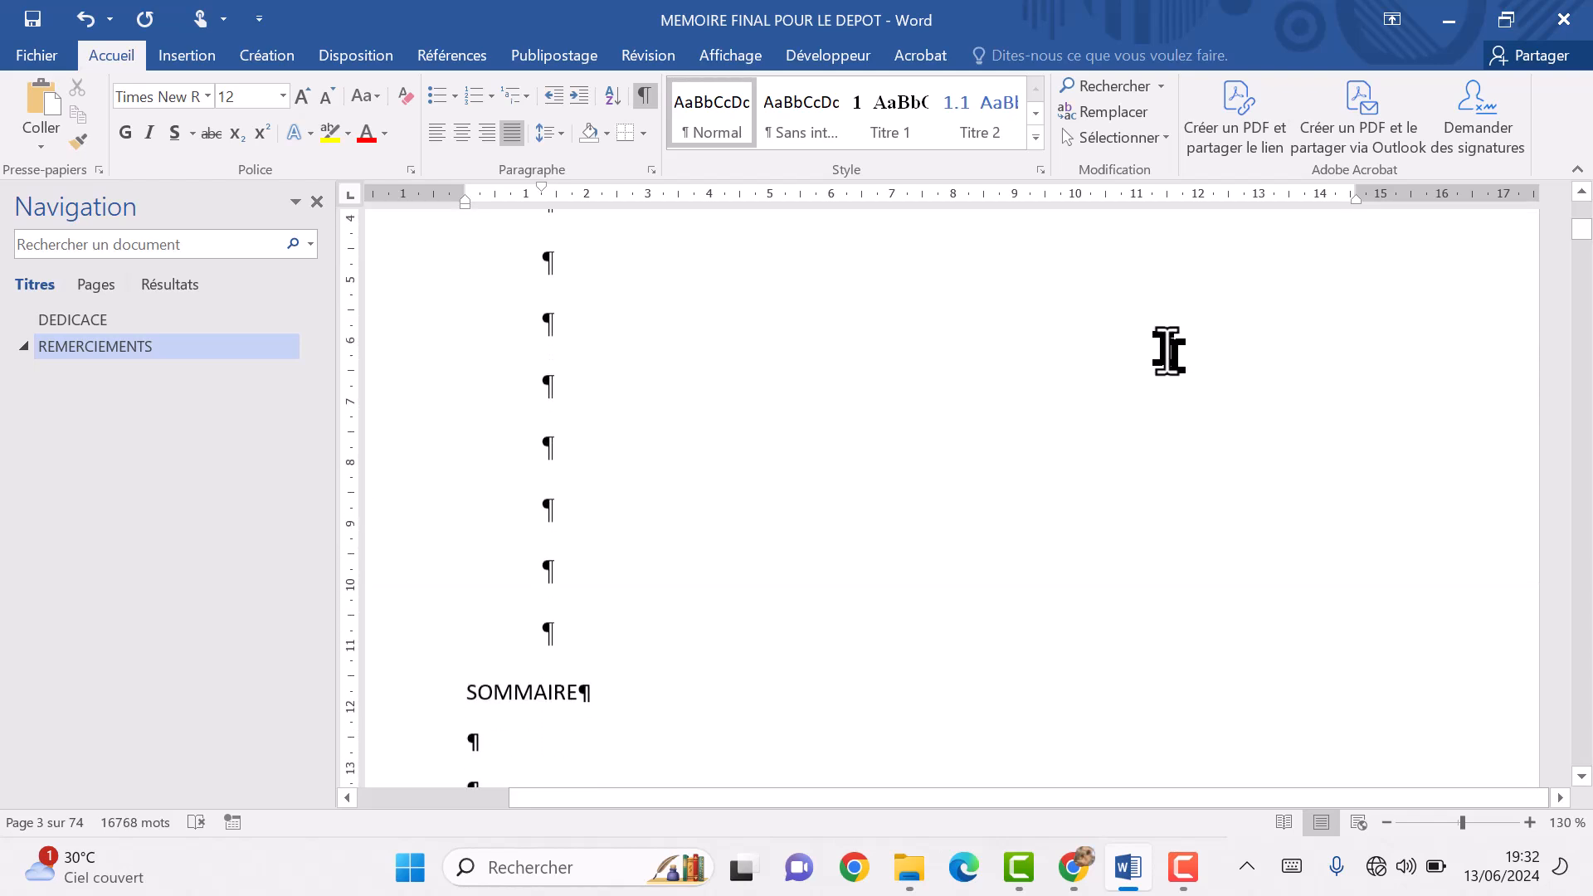
pyautogui.scroll(-2, 1167, 351)
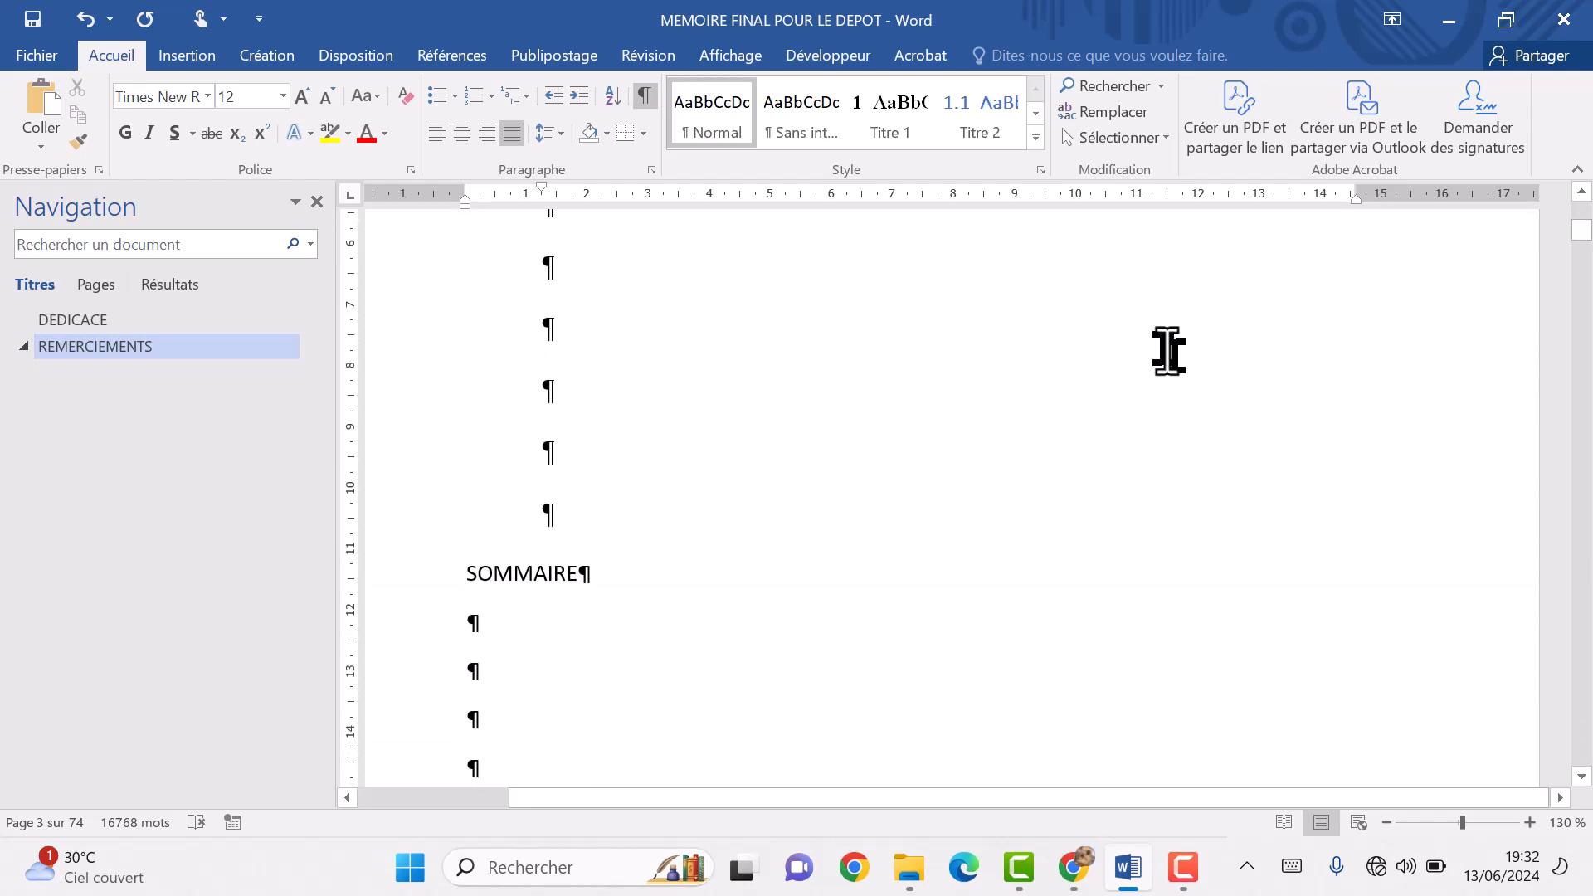
pyautogui.click(472, 572)
pyautogui.press('BackSpace')
pyautogui.press('BackSpace')
pyautogui.press('BackSpace')
pyautogui.press('BackSpace')
pyautogui.press('BackSpace')
pyautogui.press('BackSpace')
pyautogui.press('BackSpace')
pyautogui.press('BackSpace')
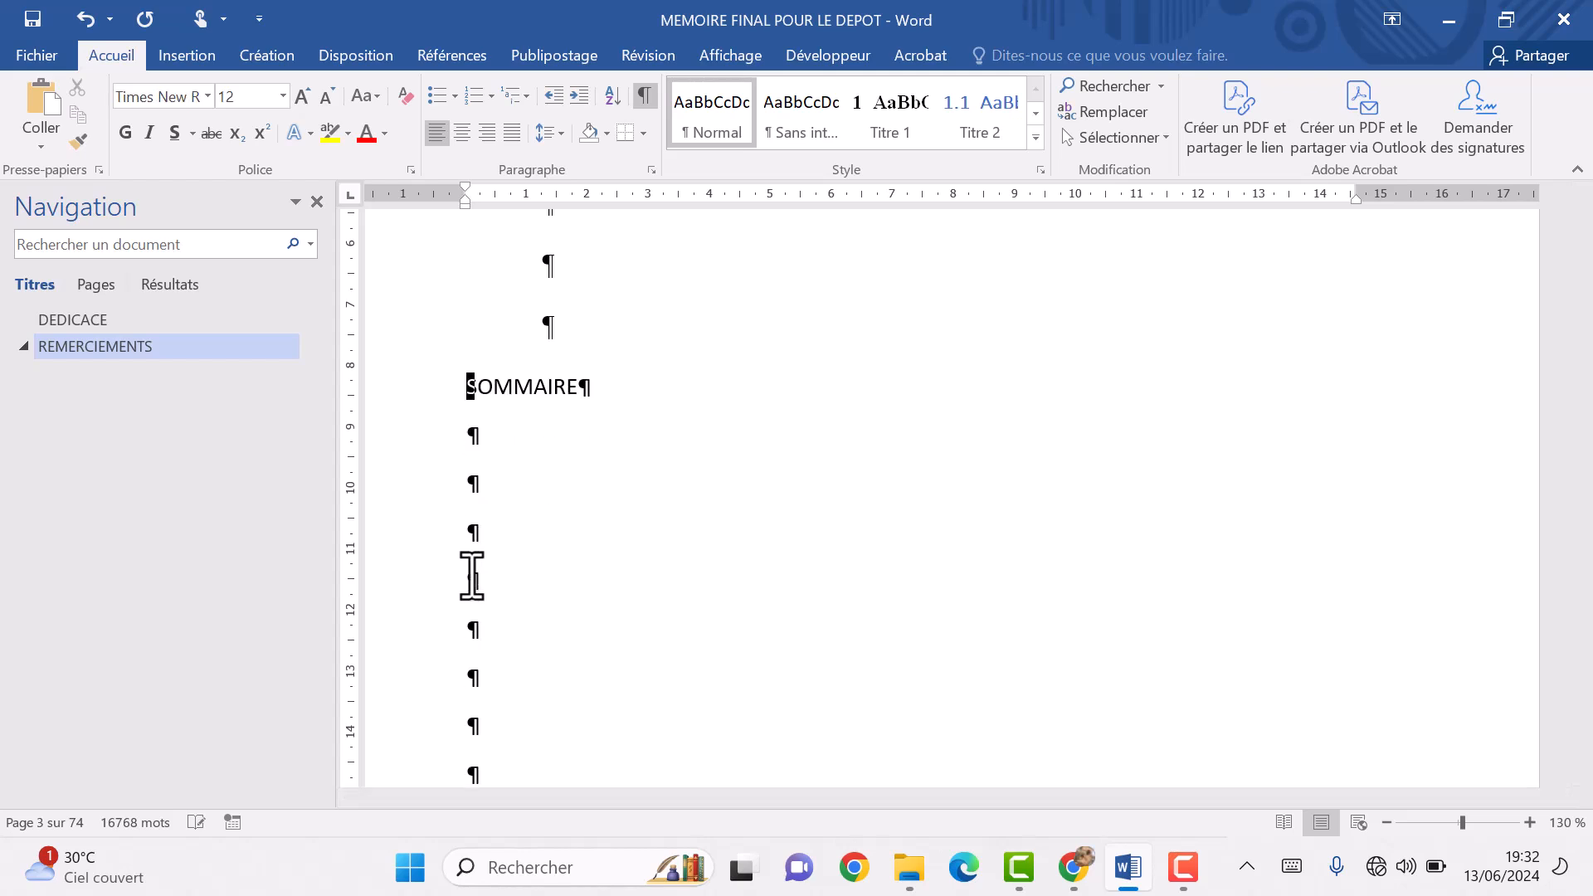
pyautogui.press('BackSpace')
pyautogui.press('BackSpace')
pyautogui.press('BackSpace')
pyautogui.press('BackSpace')
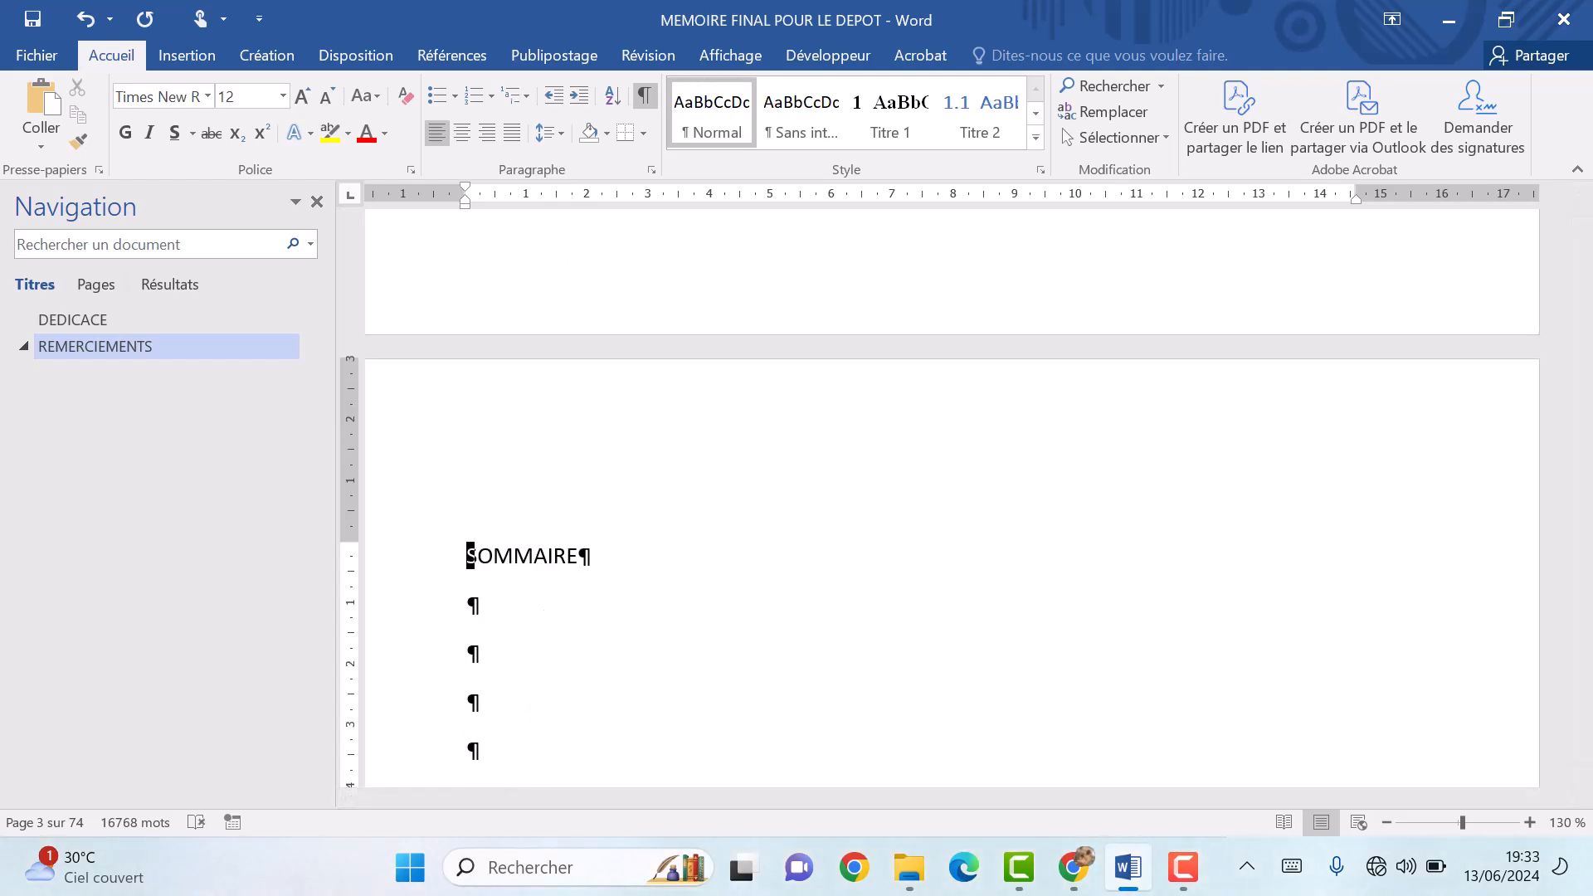
# Insert a next-page section break (Page suivante) at the first empty paragraph below SOMMAIRE.
pyautogui.scroll(-4, 677, 651)
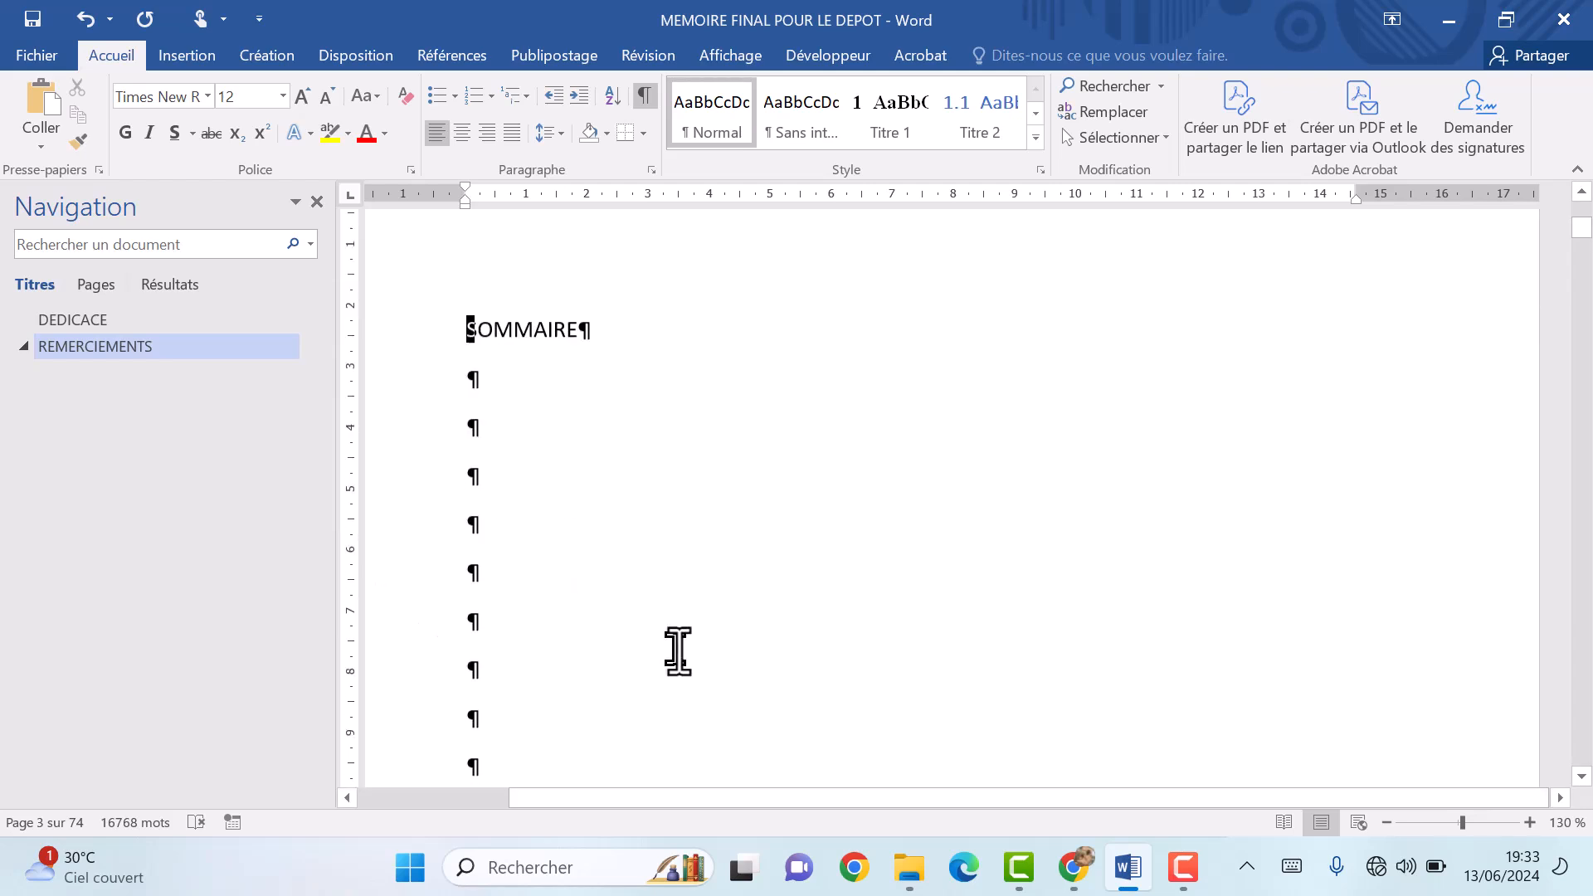
pyautogui.scroll(-20, 677, 651)
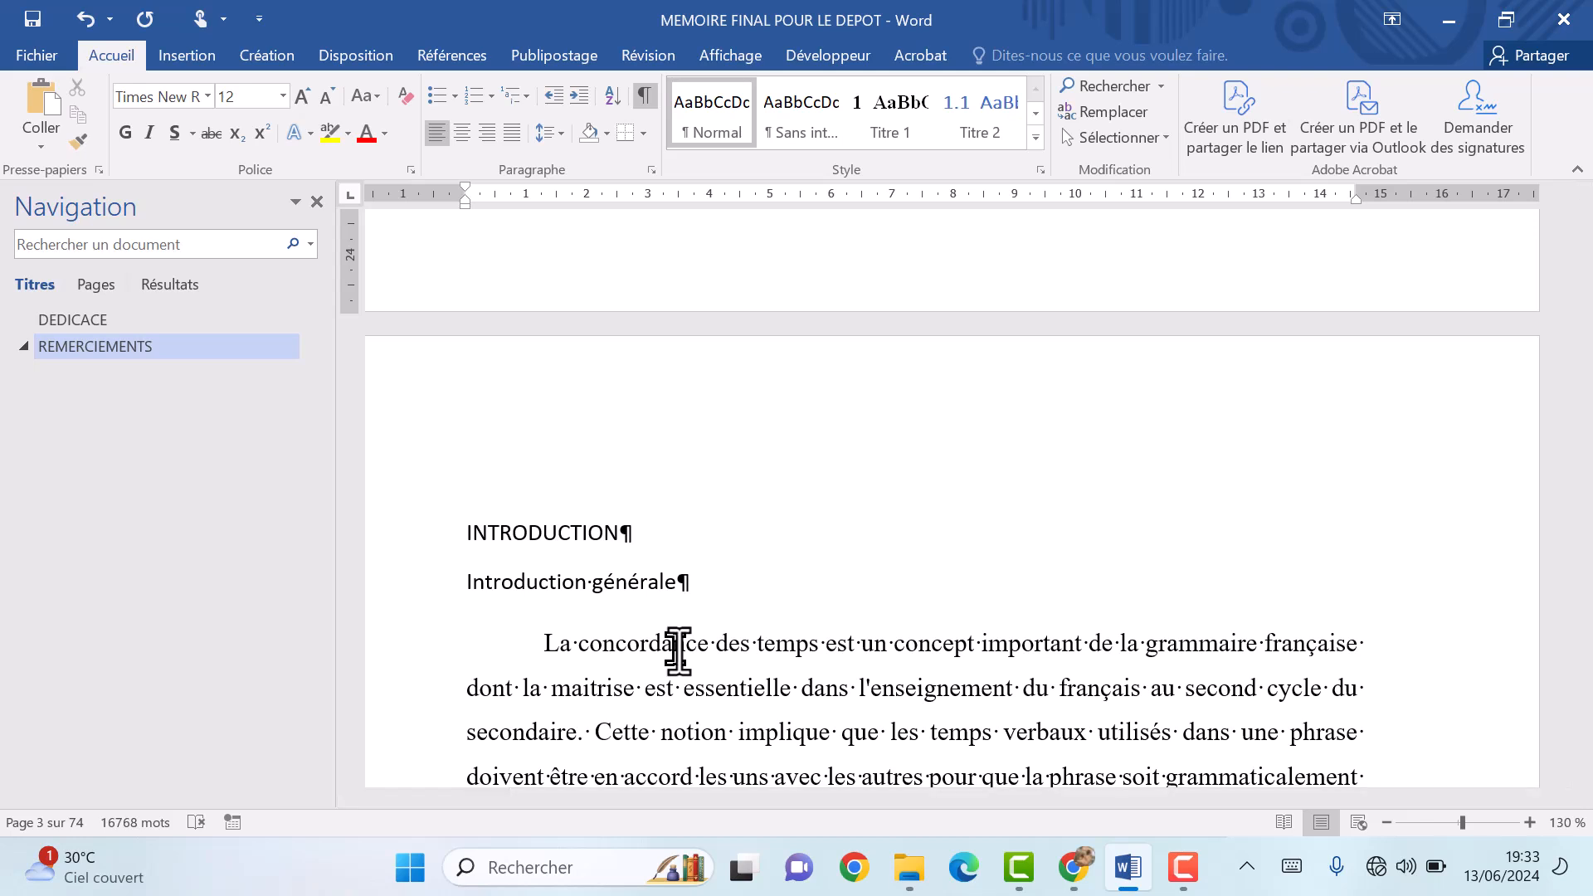
pyautogui.scroll(5, 677, 651)
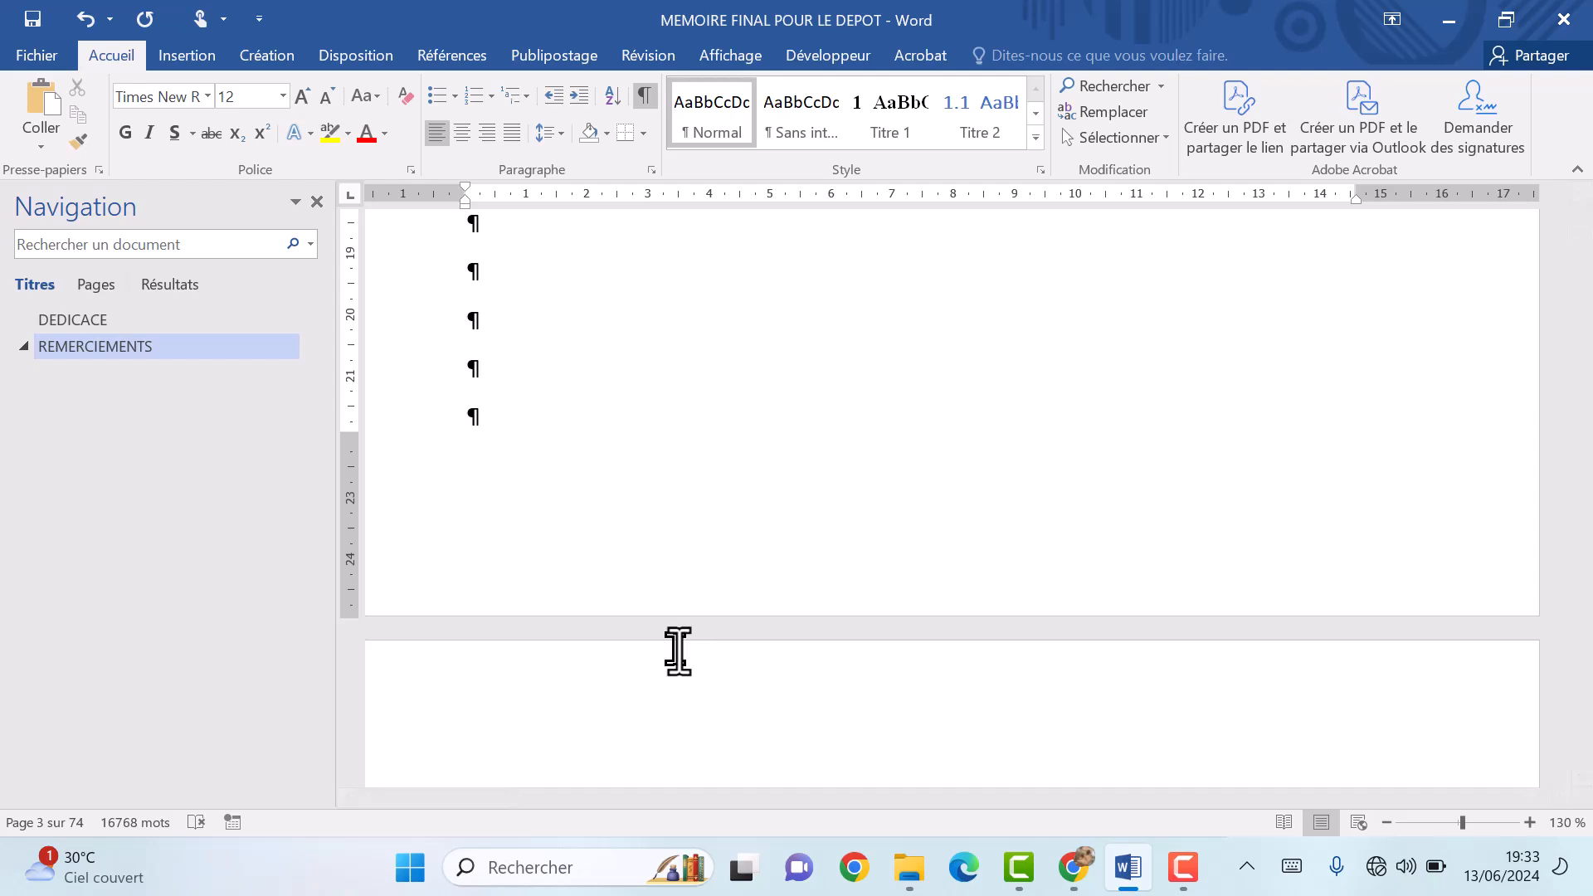
pyautogui.scroll(10, 678, 652)
pyautogui.scroll(8, 677, 651)
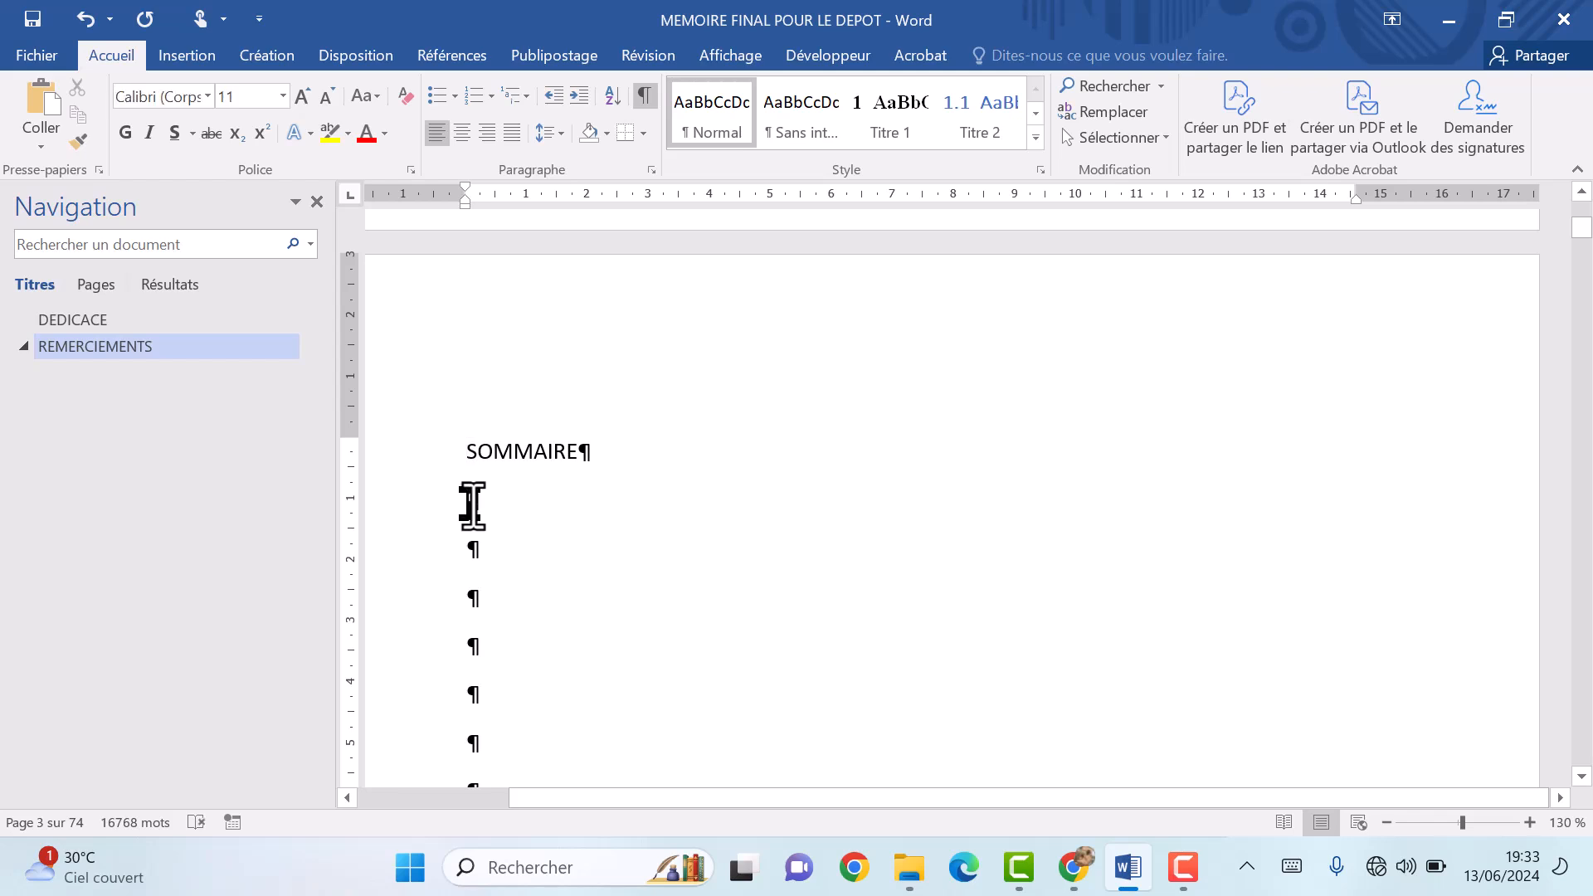
pyautogui.click(470, 502)
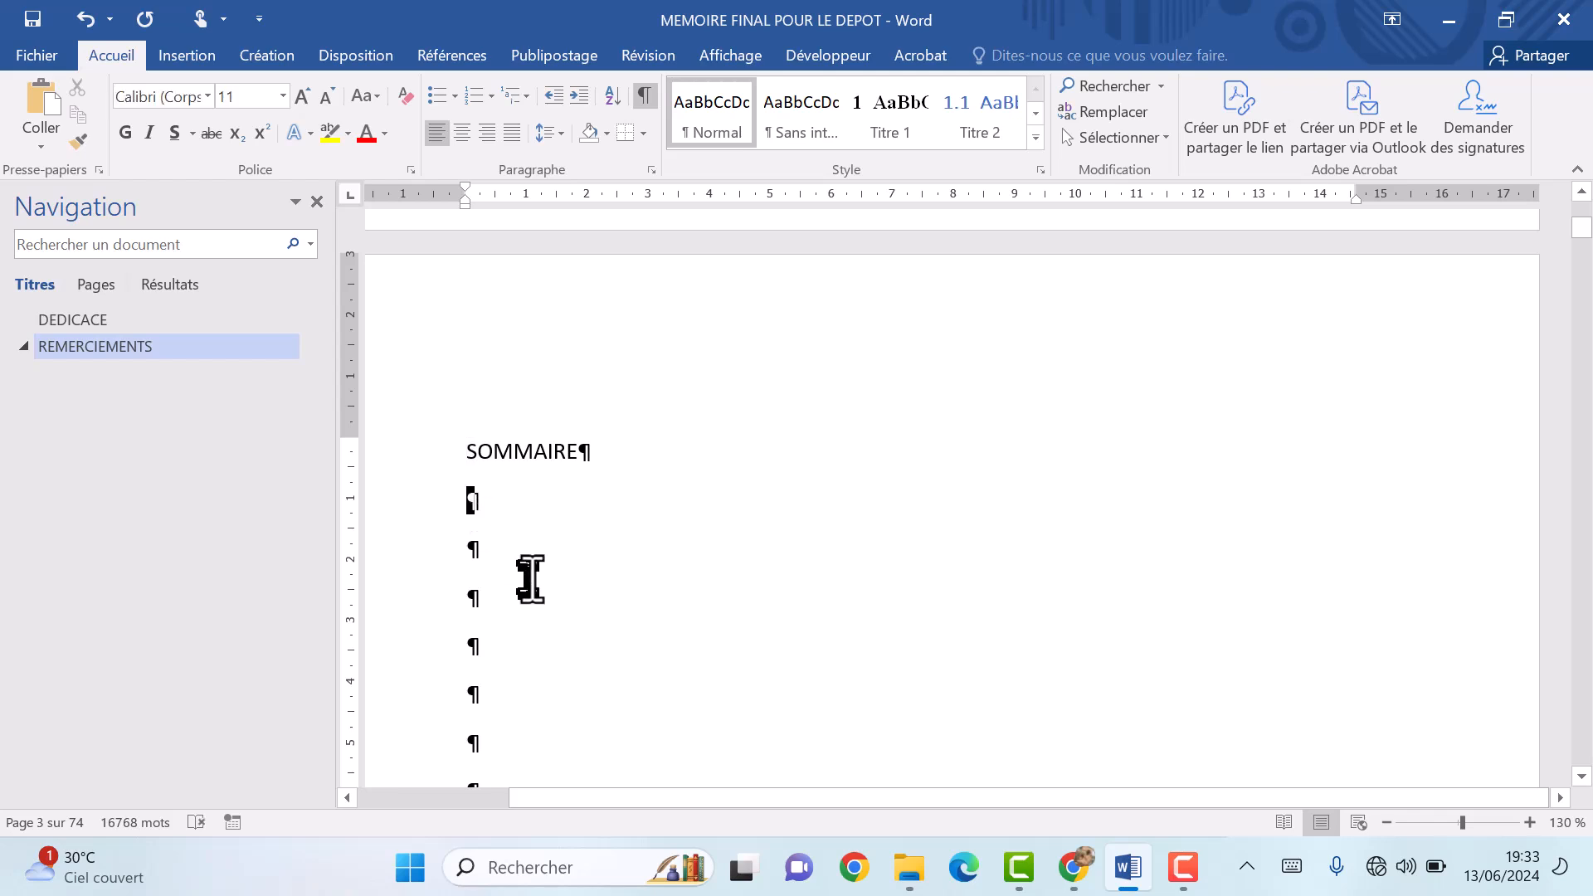
pyautogui.click(354, 58)
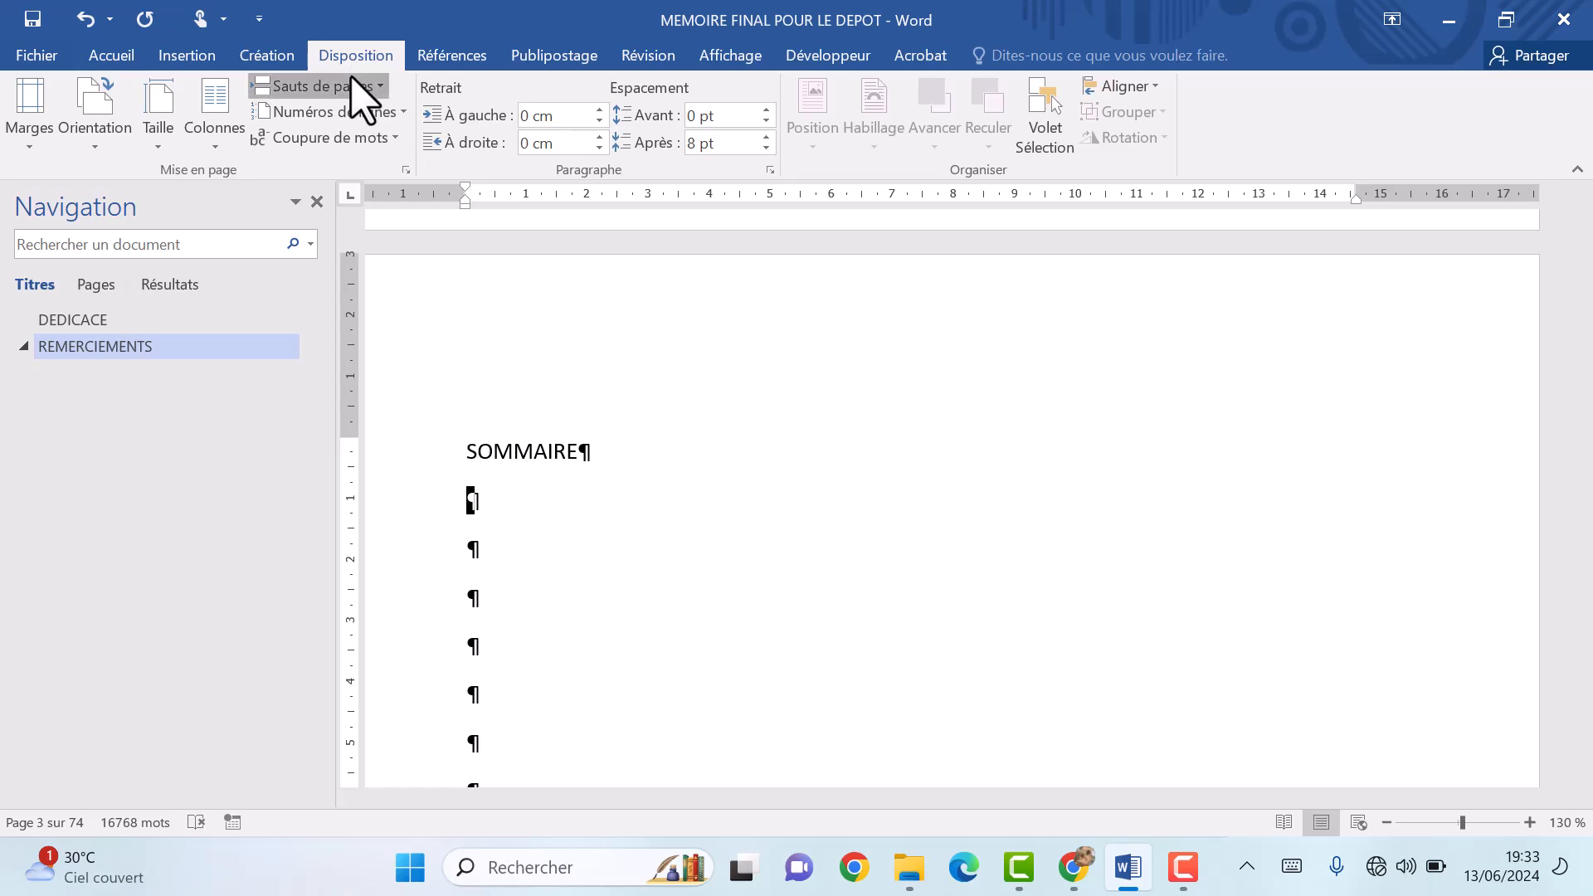
pyautogui.click(357, 87)
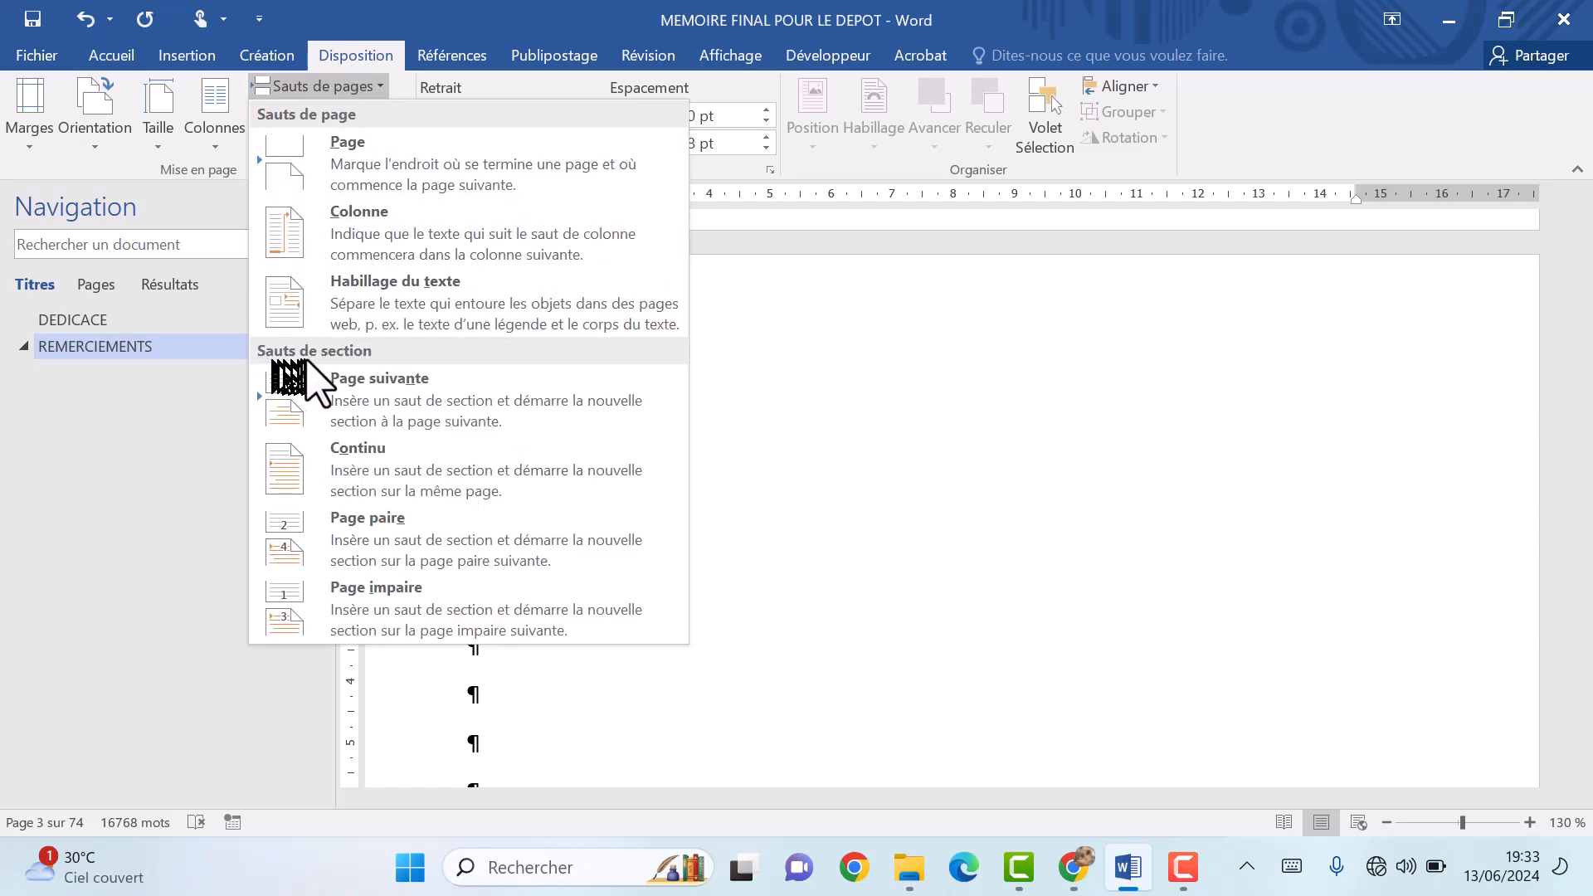
pyautogui.click(387, 412)
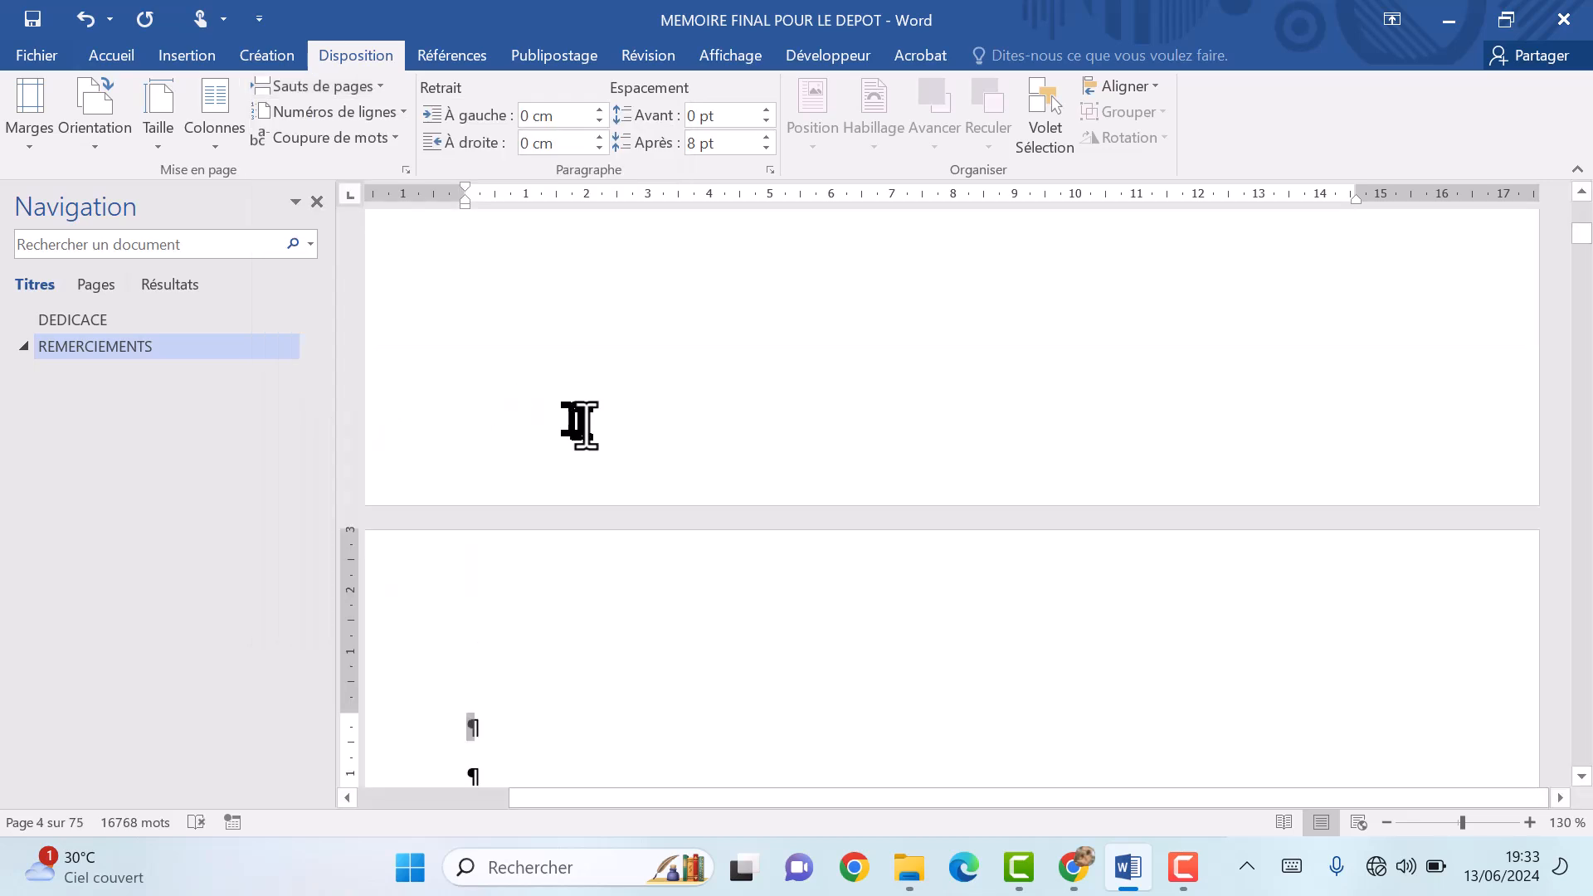
# Delete all the empty paragraphs above INTRODUCTION so the heading starts on the first line of its page.
pyautogui.scroll(10, 581, 423)
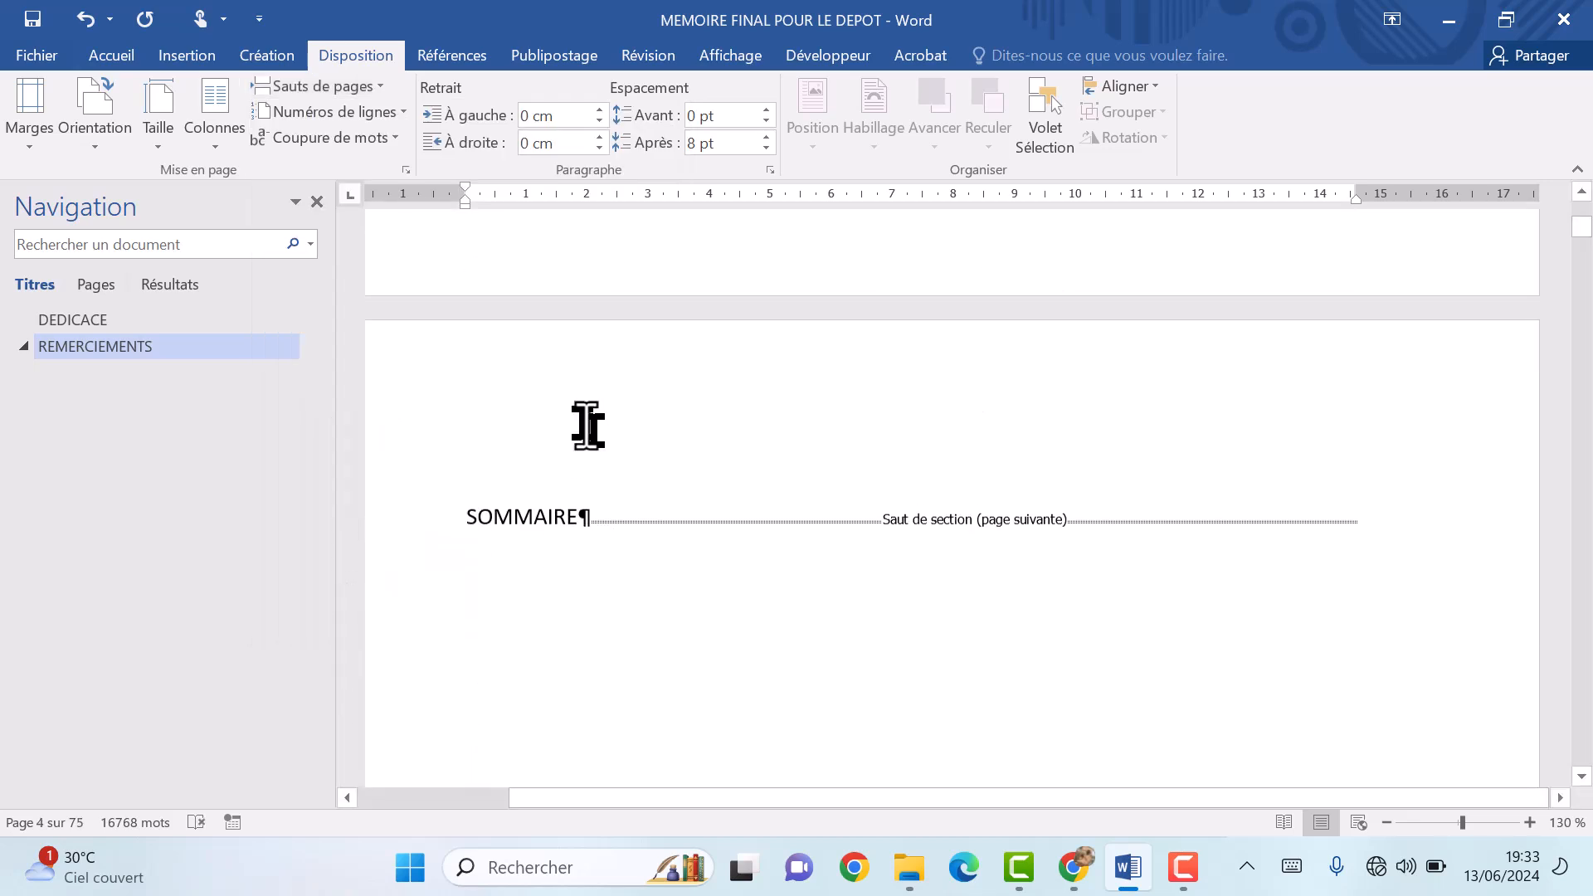
pyautogui.scroll(-10, 582, 416)
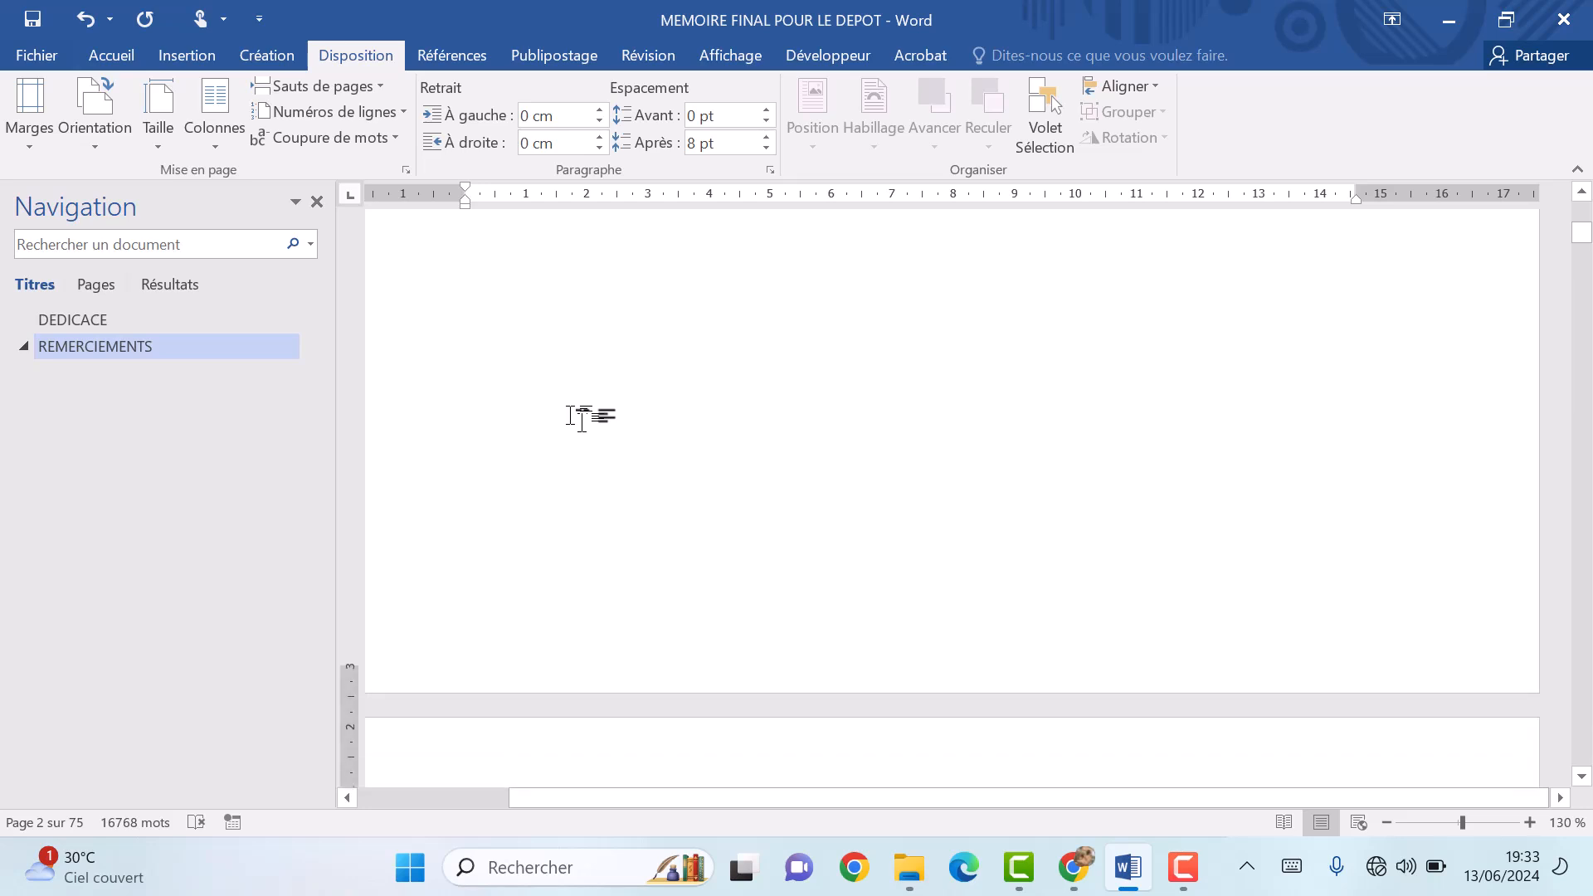
pyautogui.scroll(-7, 587, 426)
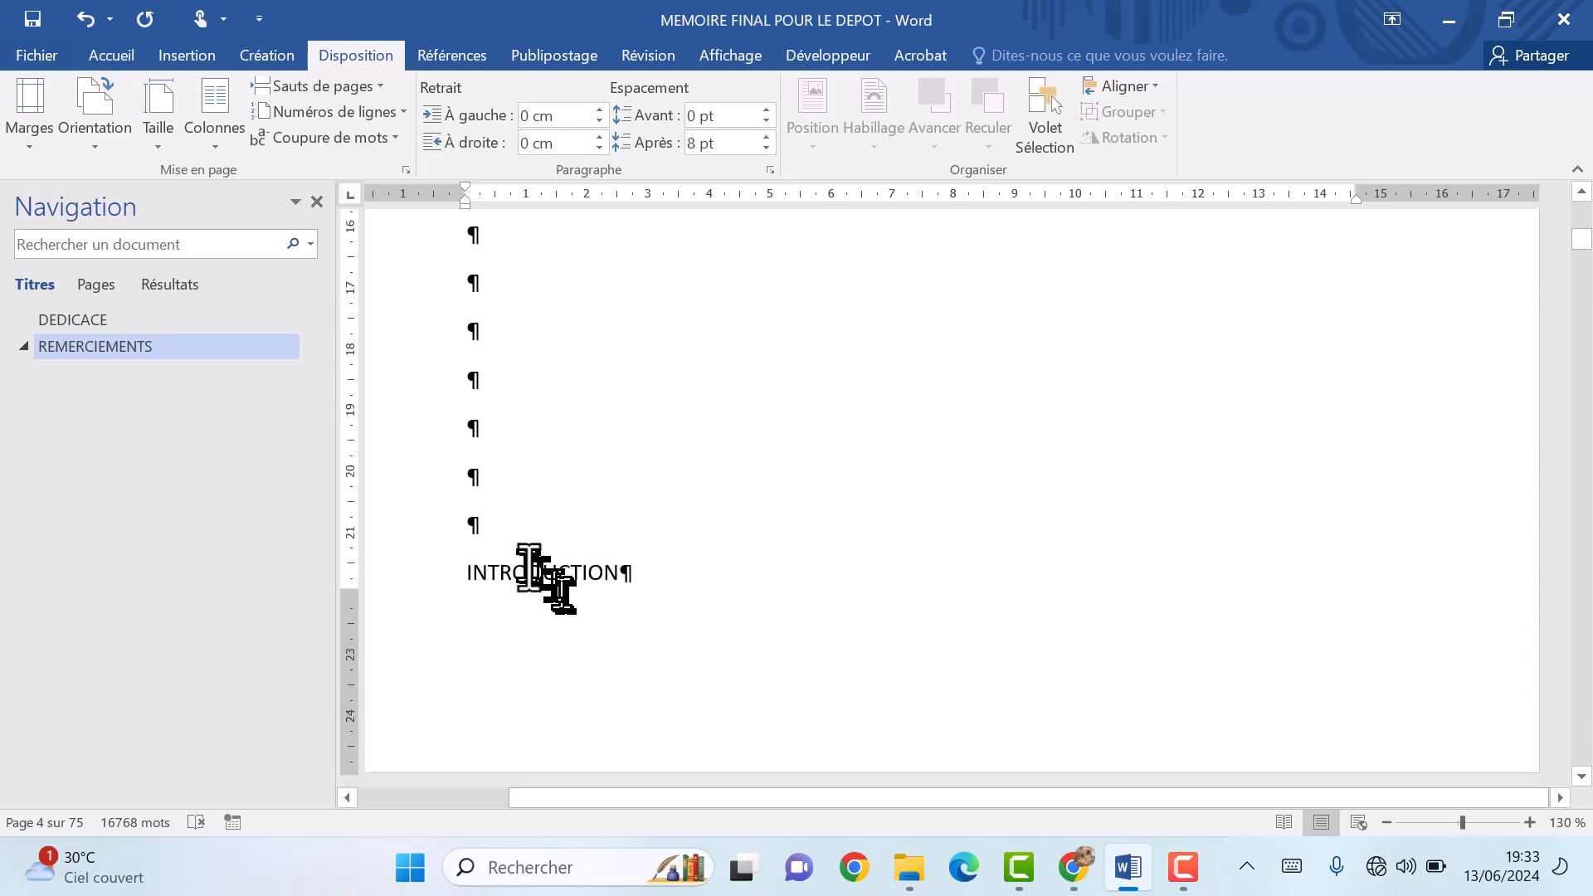
pyautogui.click(464, 577)
pyautogui.press('BackSpace')
pyautogui.press('BackSpace')
pyautogui.press('BackSpace')
pyautogui.press('BackSpace')
pyautogui.press('BackSpace')
pyautogui.press('BackSpace')
pyautogui.press('BackSpace')
pyautogui.press('BackSpace')
pyautogui.press('BackSpace')
pyautogui.press('BackSpace')
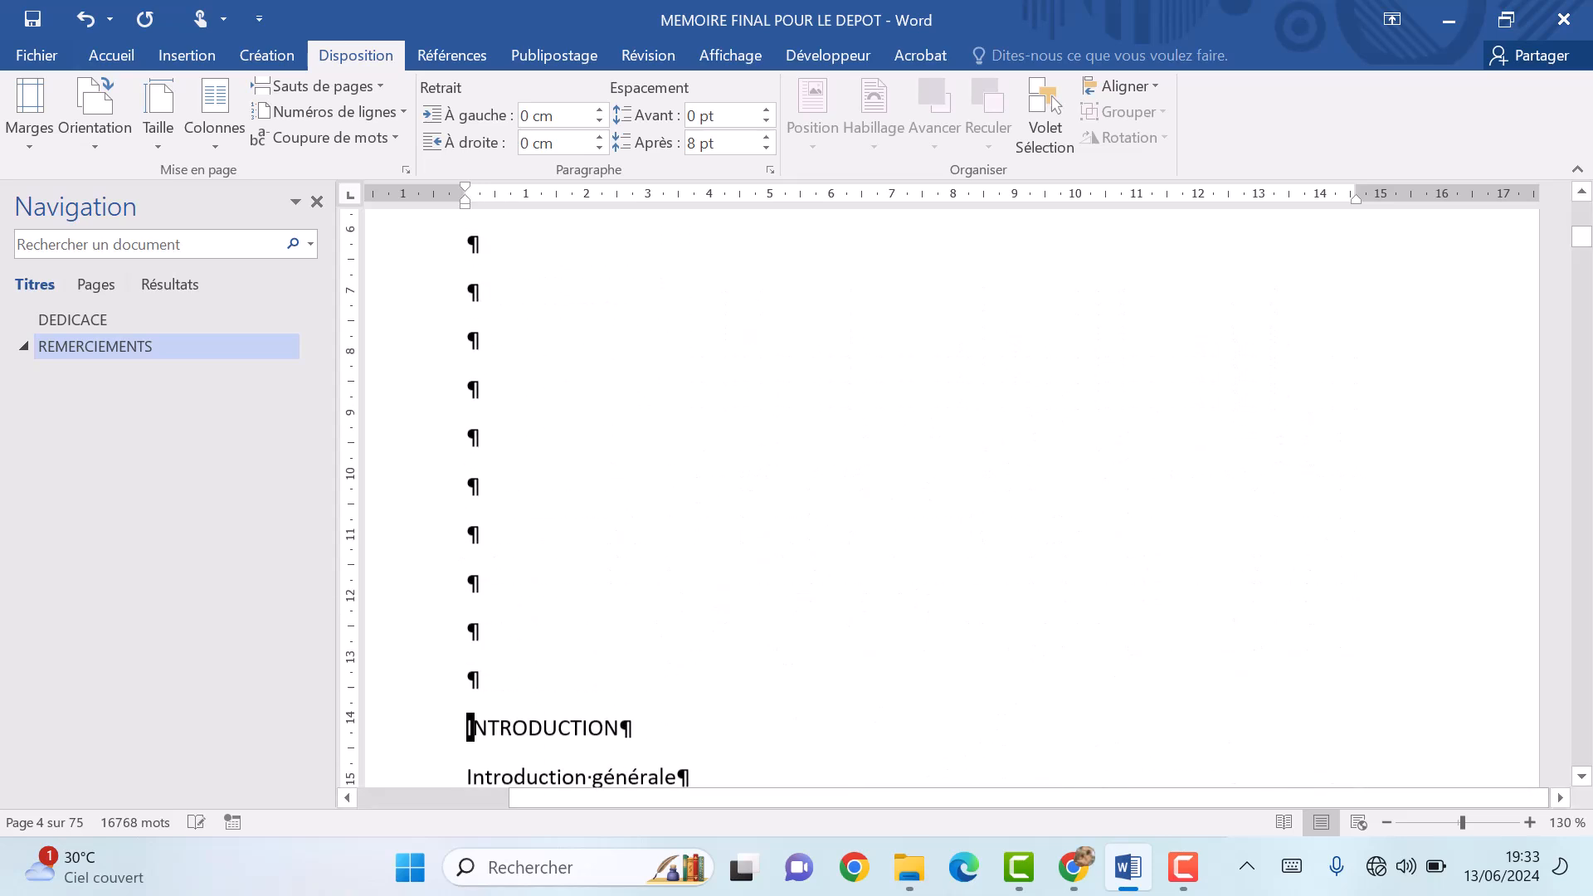
pyautogui.press('BackSpace')
pyautogui.press('BackSpace')
pyautogui.press('BackSpace')
pyautogui.press('BackSpace')
pyautogui.press('BackSpace')
pyautogui.press('BackSpace')
pyautogui.press('BackSpace')
pyautogui.press('BackSpace')
pyautogui.press('BackSpace')
pyautogui.press('BackSpace')
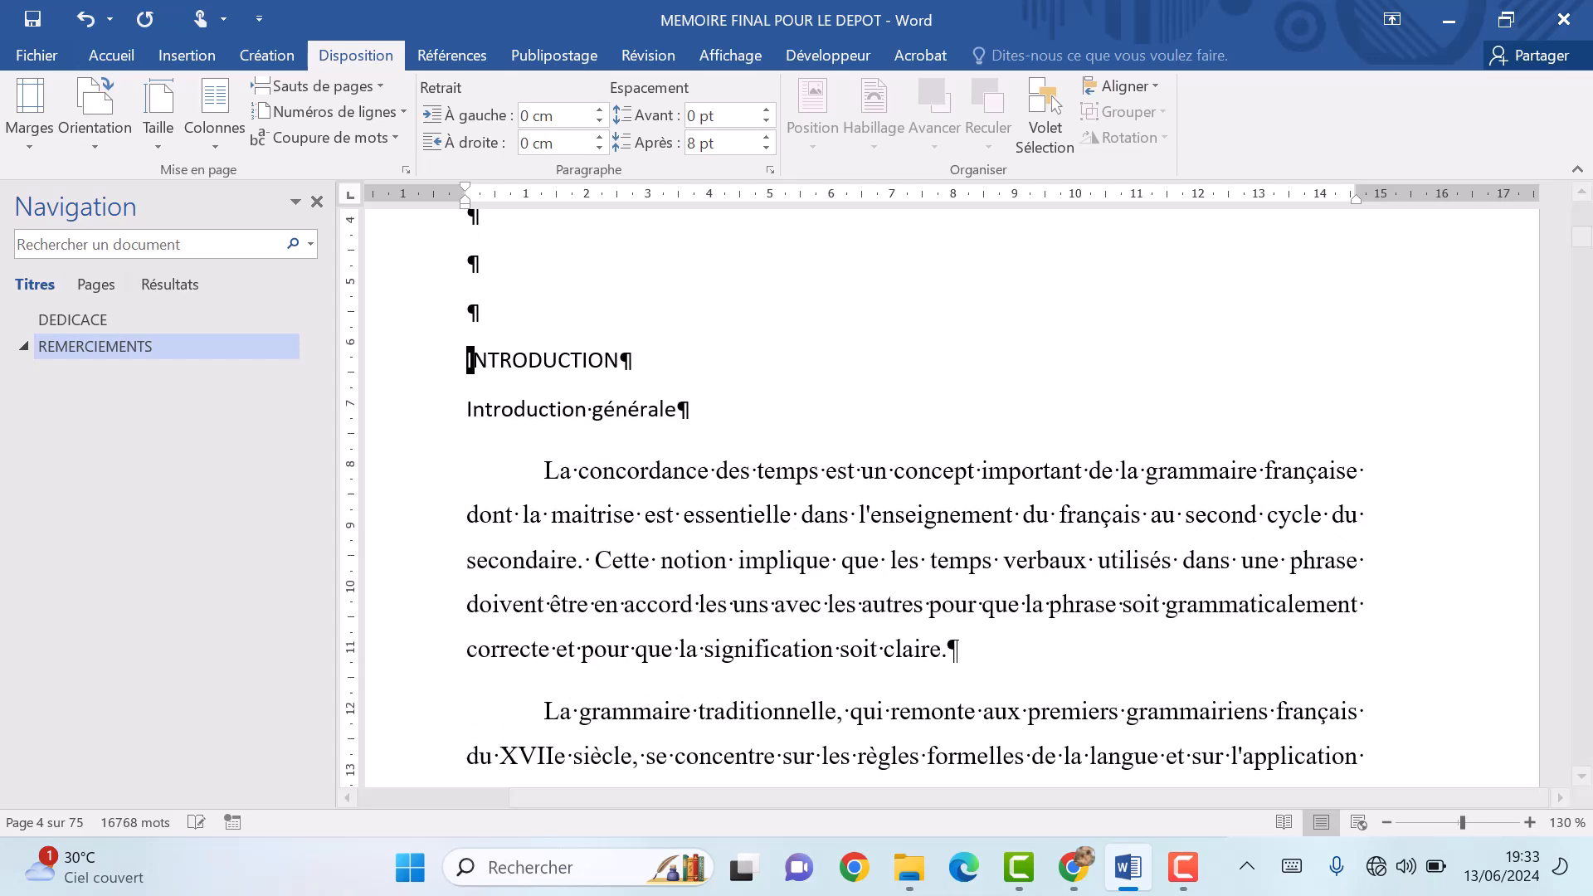
pyautogui.press('BackSpace')
pyautogui.press('BackSpace')
pyautogui.press('BackSpace')
pyautogui.press('BackSpace')
pyautogui.press('BackSpace')
pyautogui.press('BackSpace')
pyautogui.press('BackSpace')
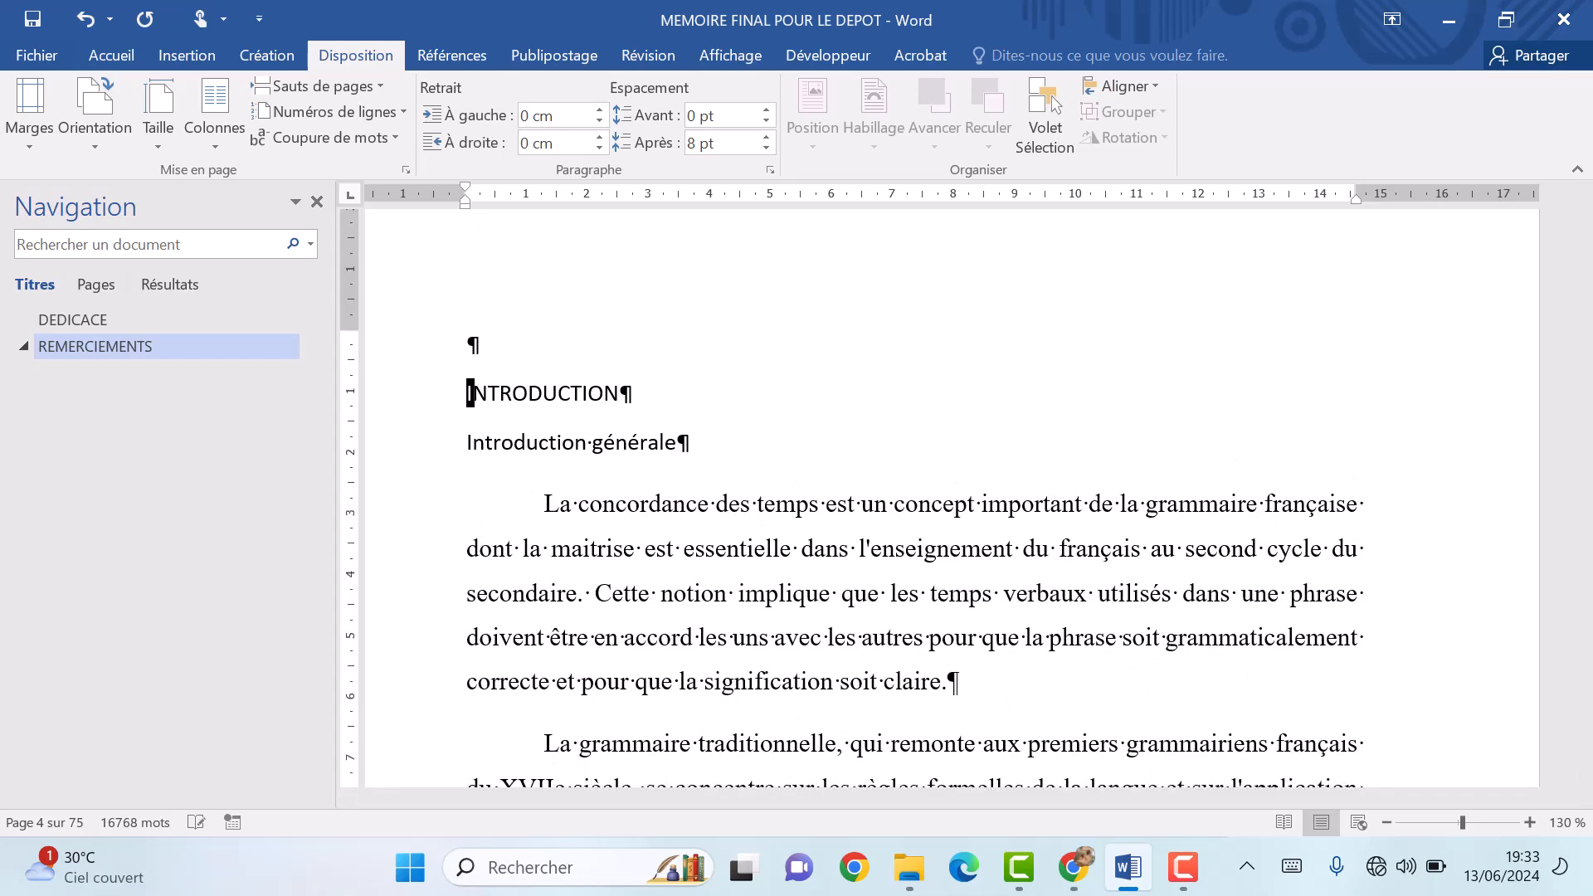
pyautogui.press('BackSpace')
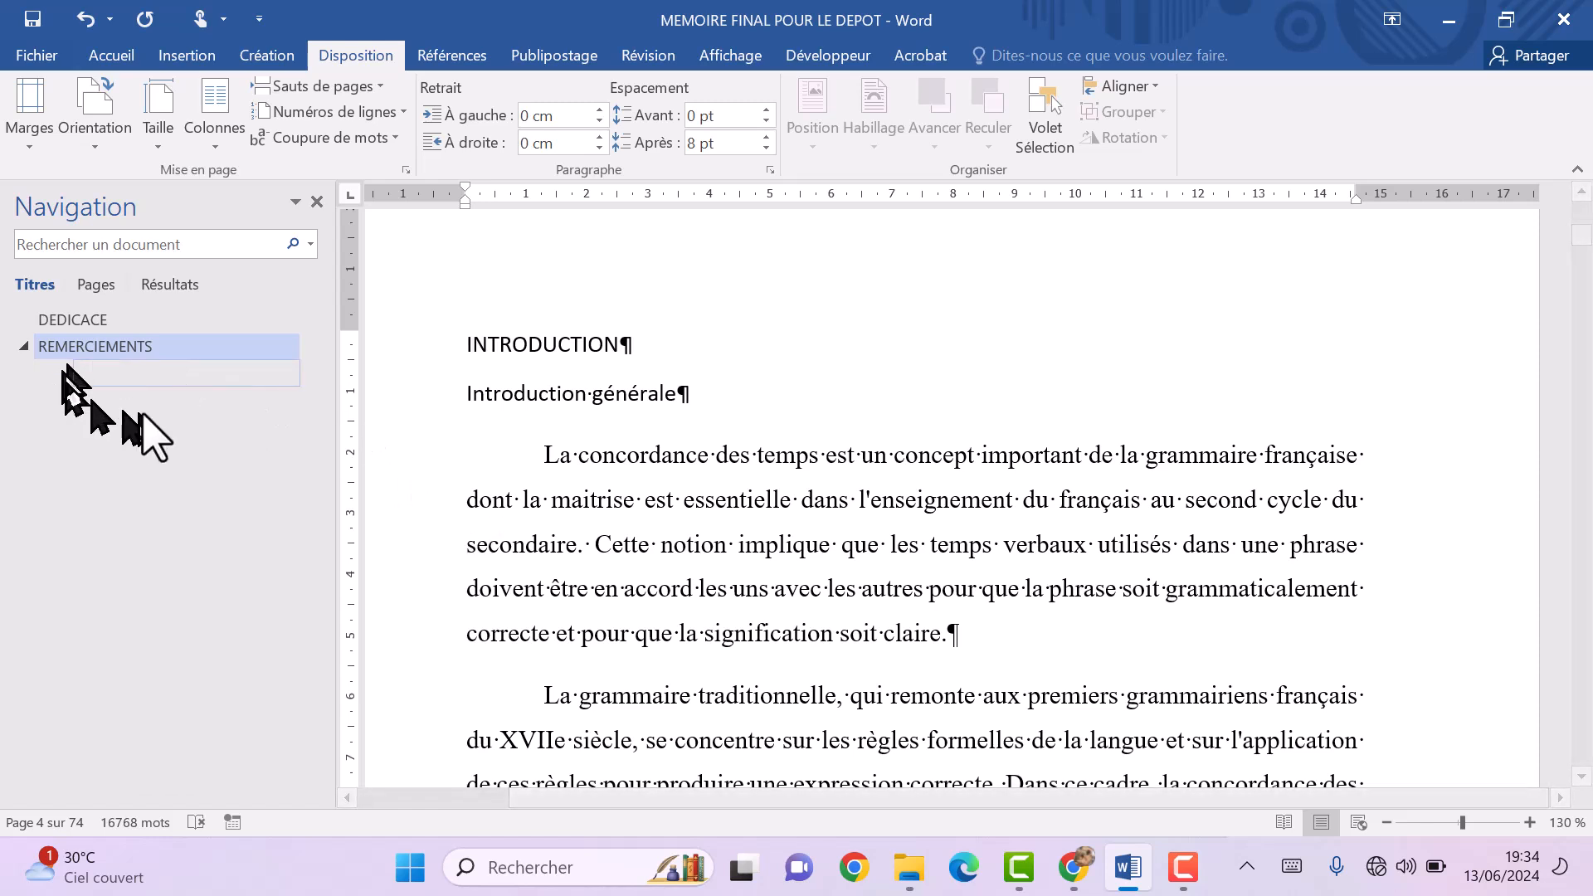
# Apply the Titre 1 style to the SOMMAIRE line and remove its automatic number.
pyautogui.moveTo(83, 346); pyautogui.dragTo(550, 394)
pyautogui.scroll(10, 640, 390)
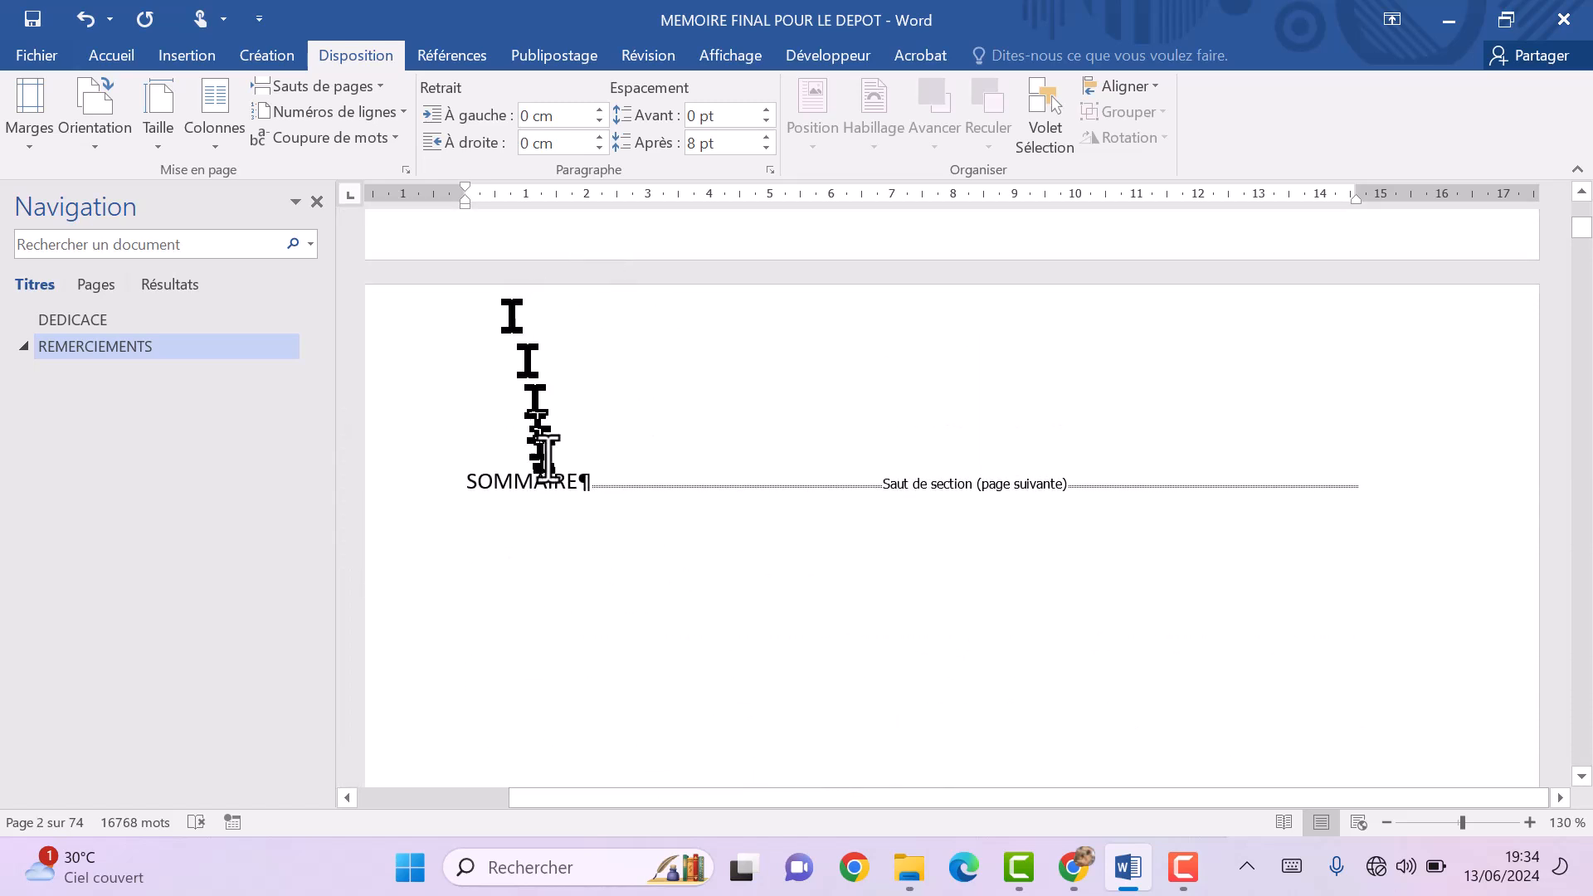
pyautogui.click(548, 489)
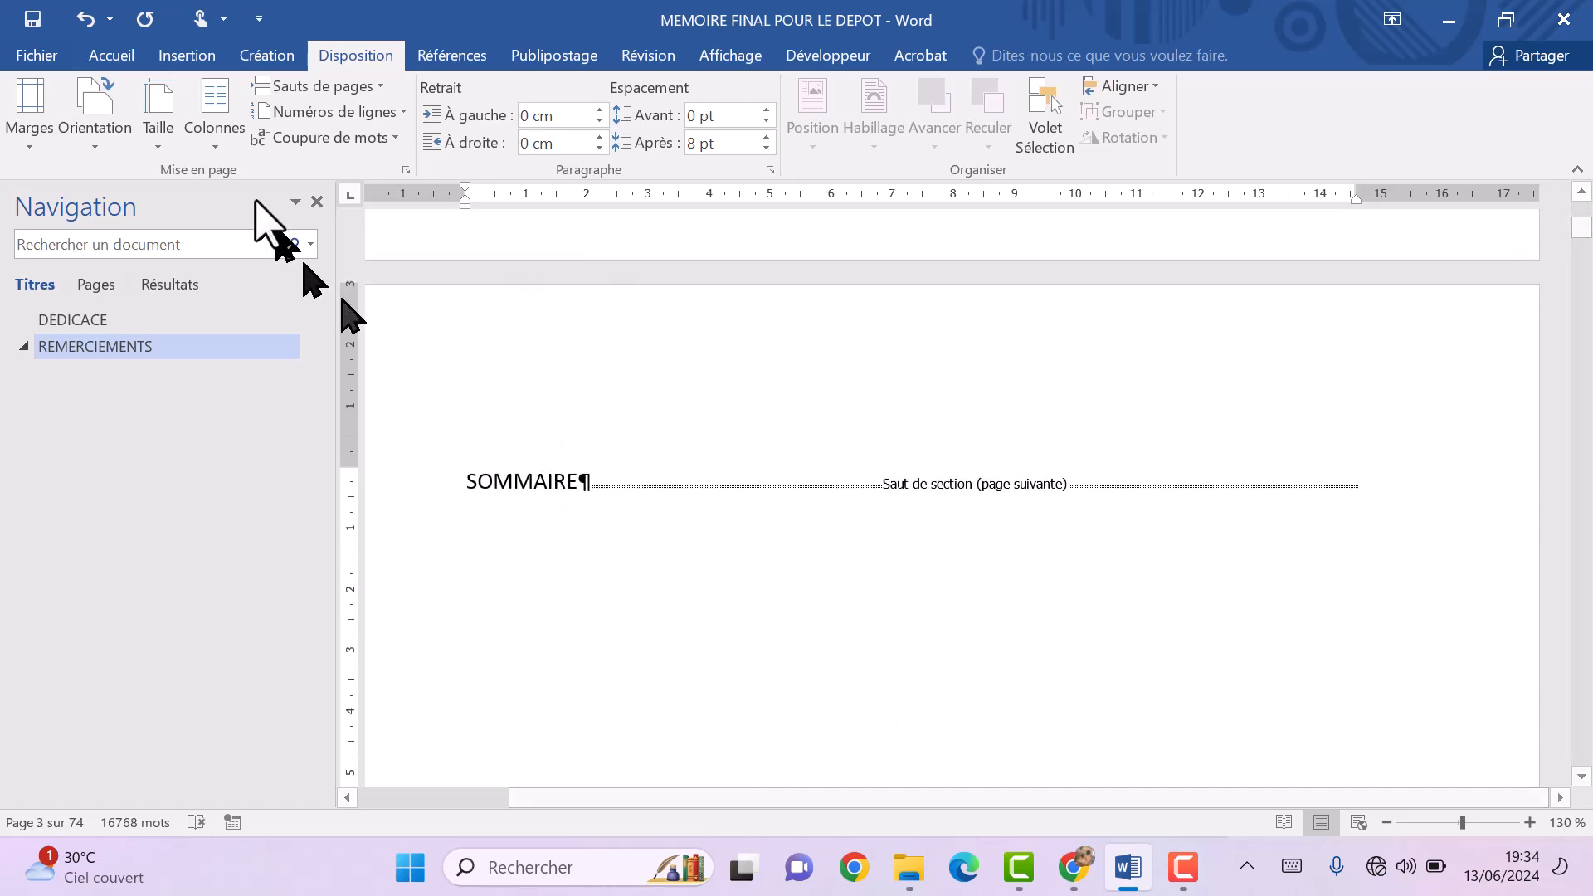
pyautogui.click(123, 56)
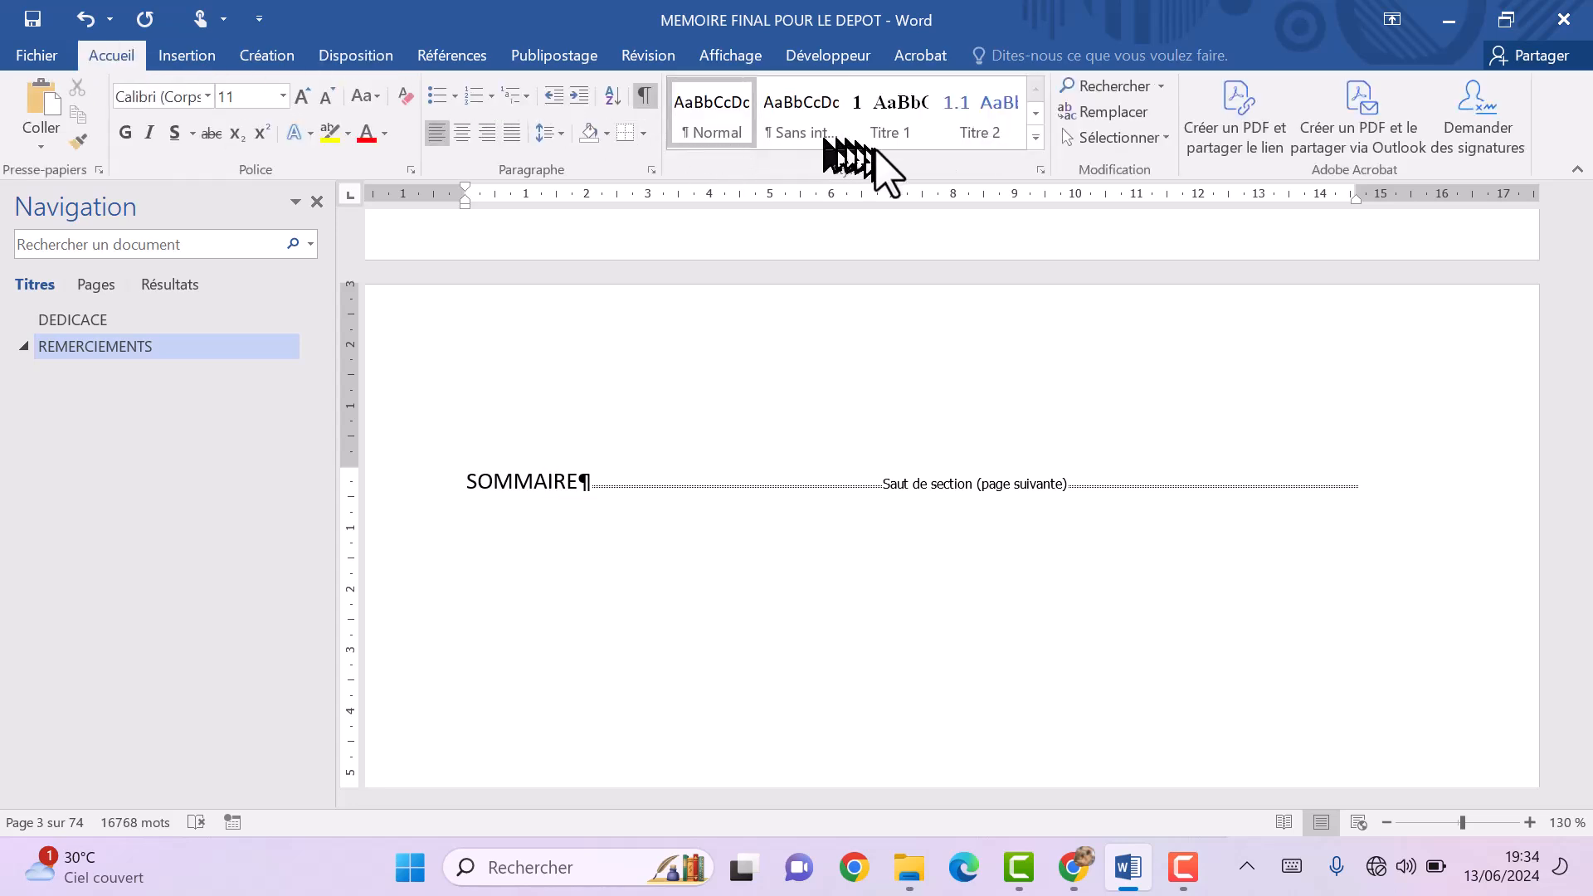
pyautogui.click(890, 124)
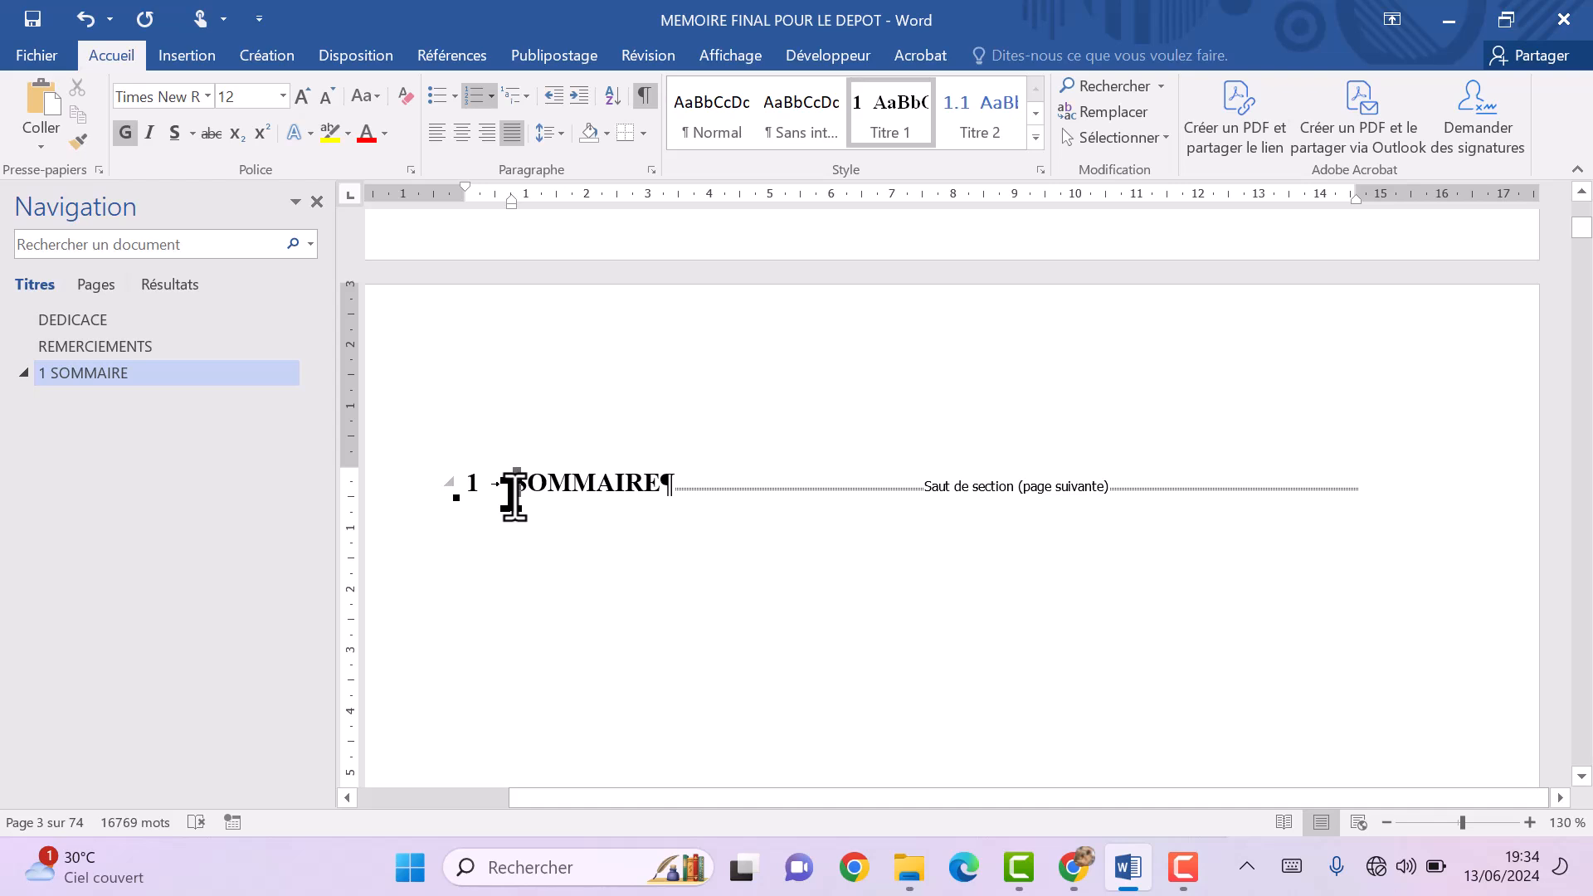
# Apply the Titre 1 style to the INTRODUCTION line and remove its automatic number.
pyautogui.scroll(-7, 591, 568)
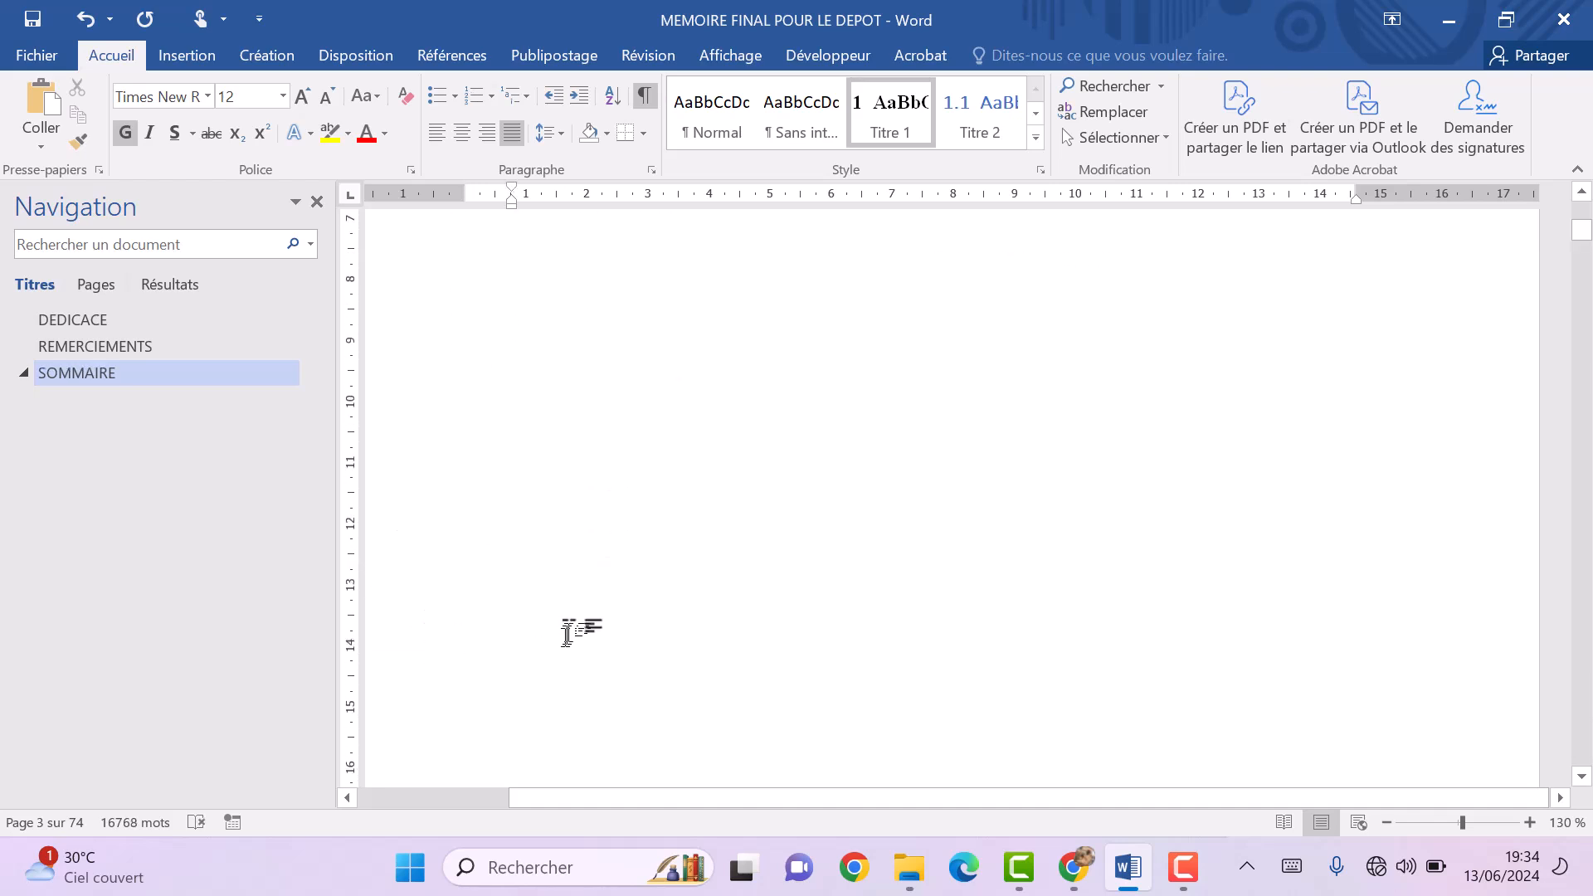
pyautogui.scroll(-8, 568, 632)
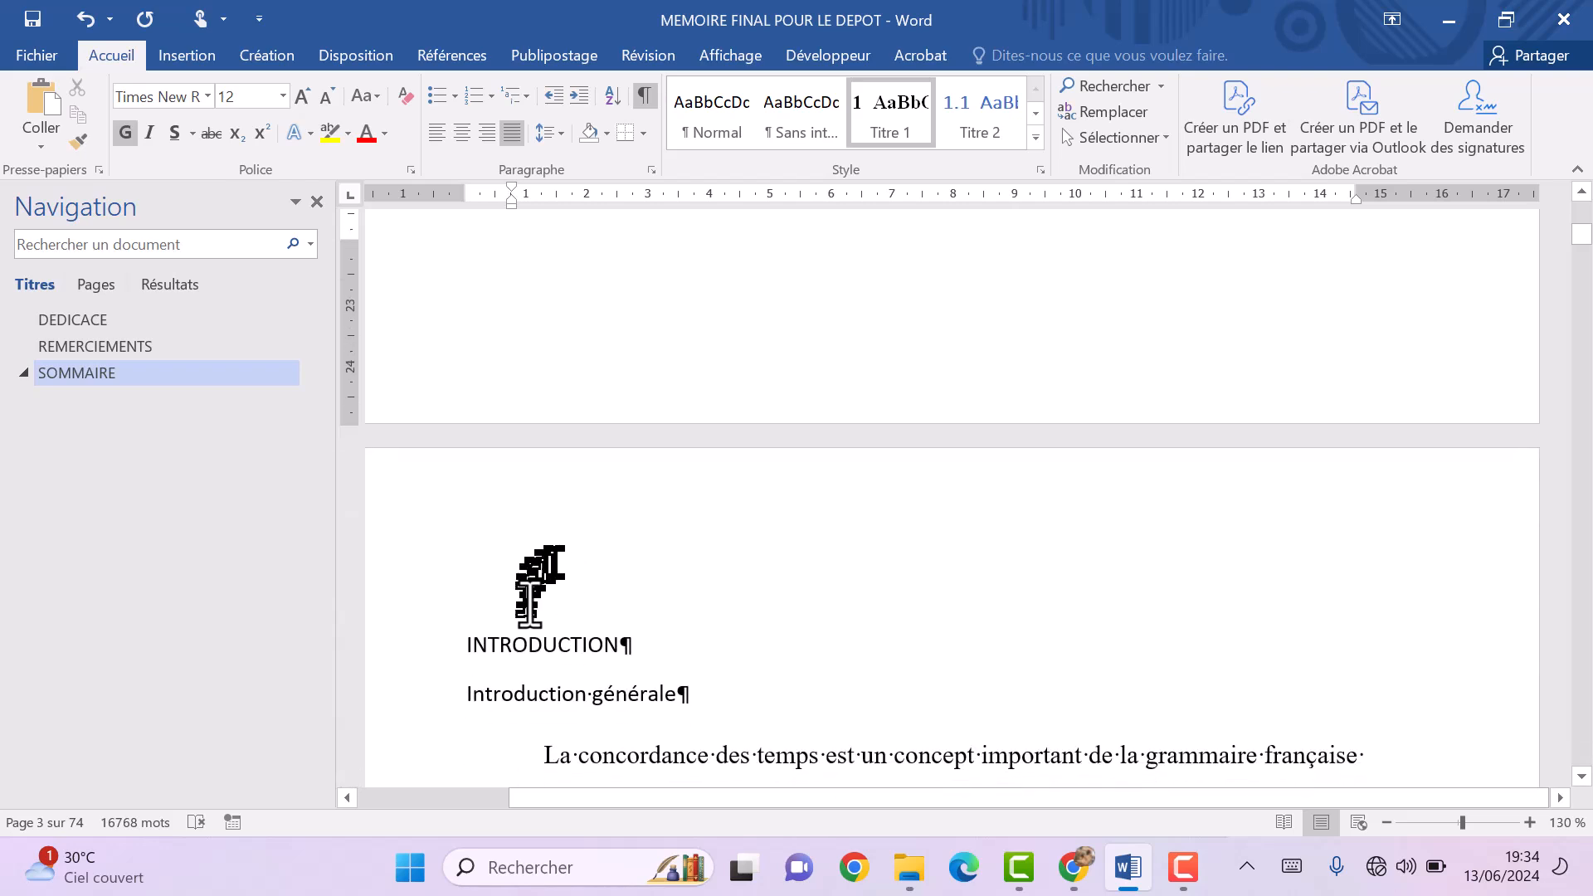
pyautogui.click(531, 639)
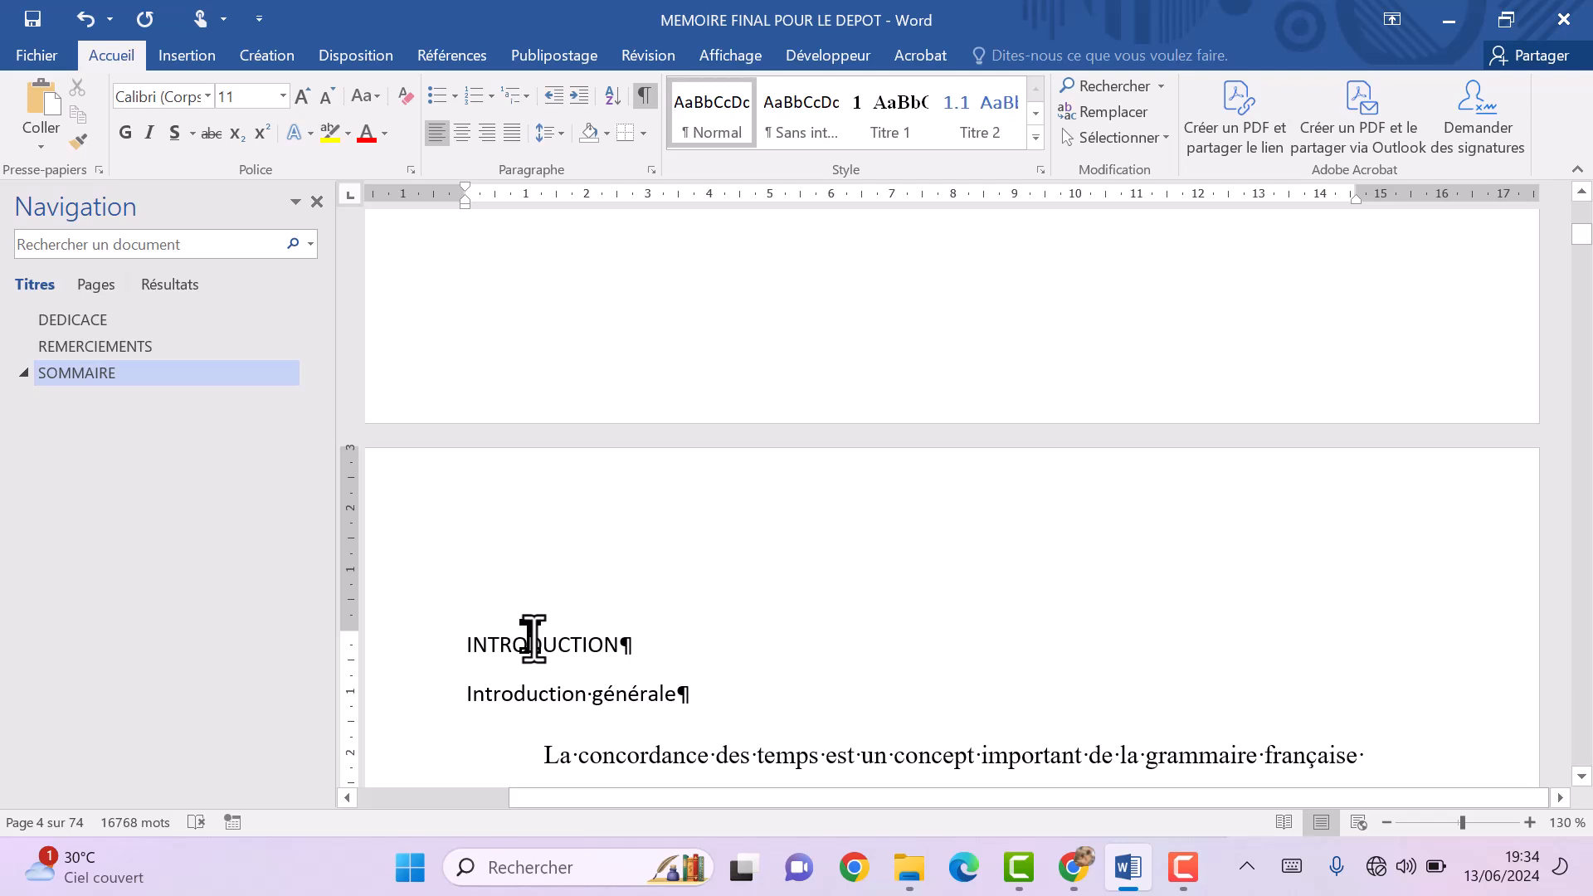
pyautogui.click(883, 135)
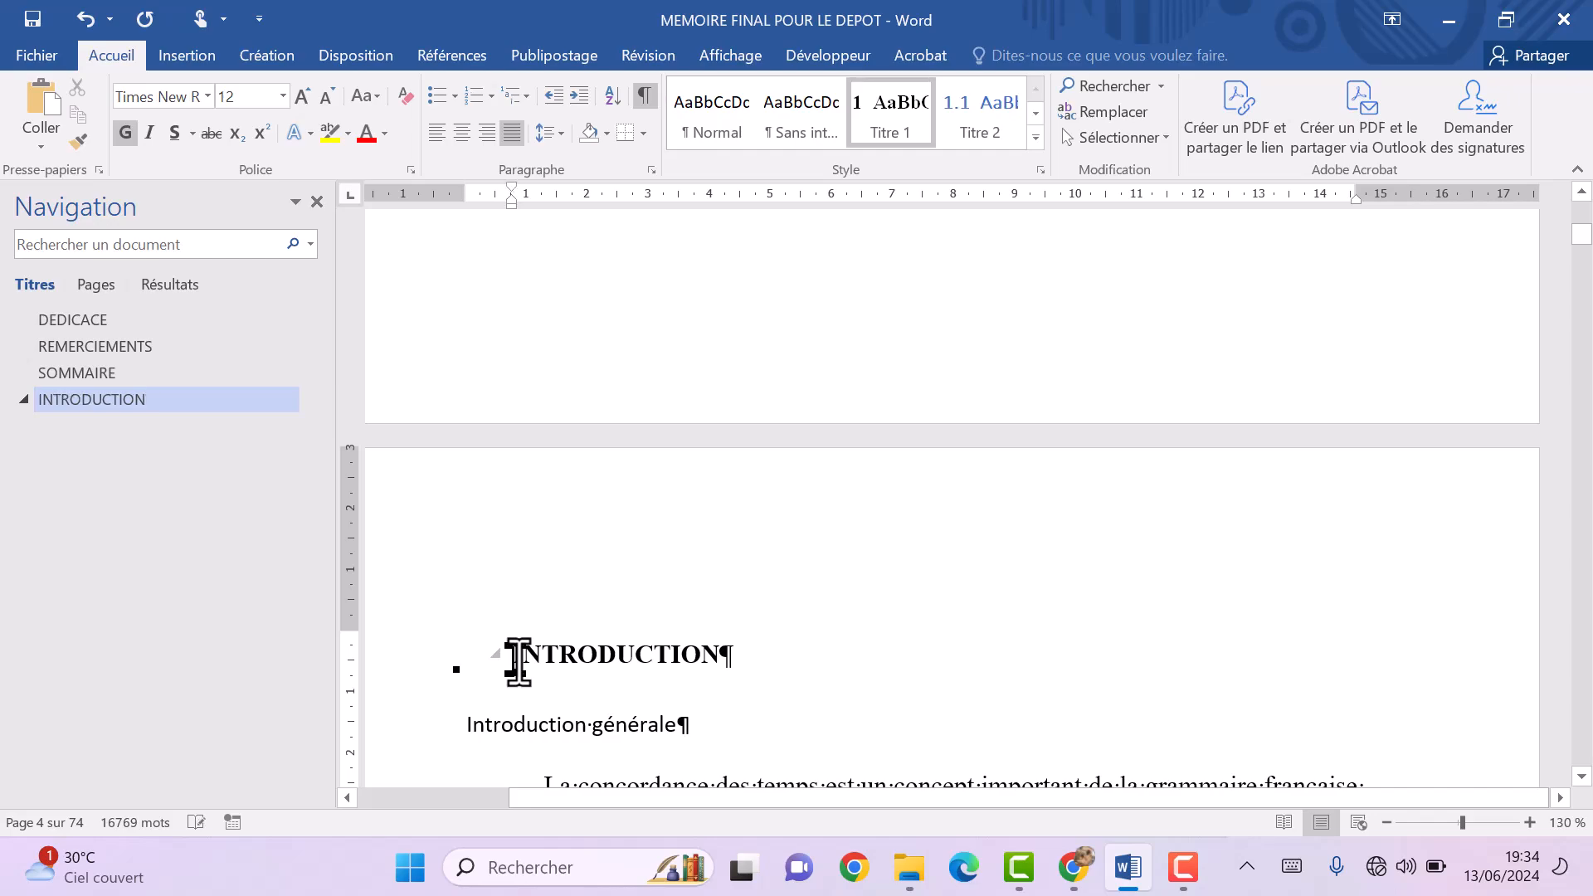
# Insert a page break at the first empty paragraph after the introduction's last paragraph, the one ending with "du secondaire".
pyautogui.scroll(-10, 611, 672)
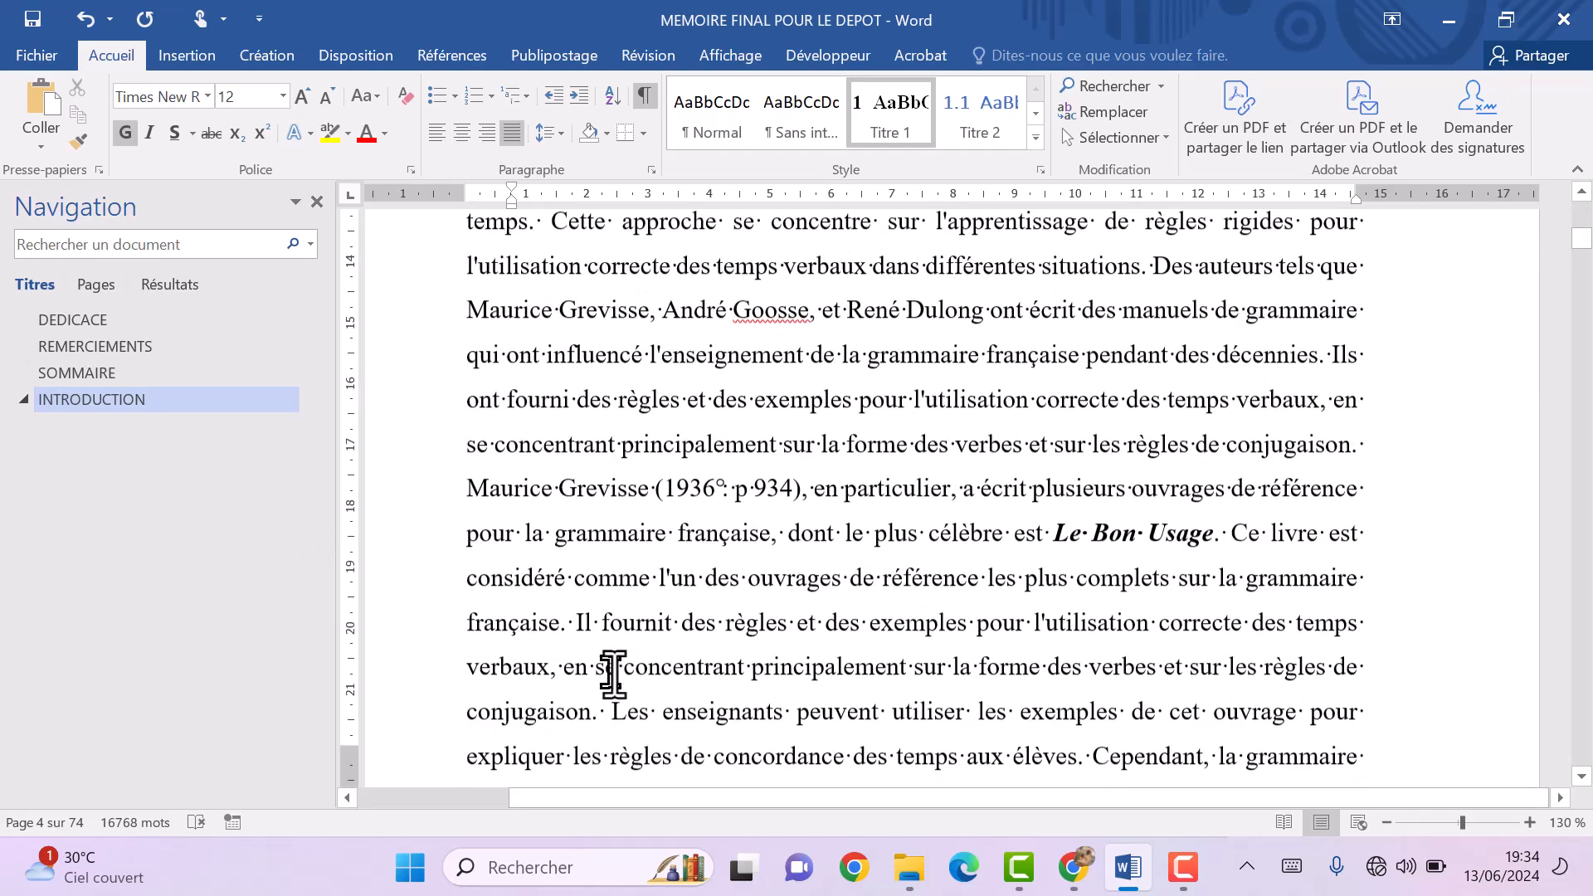
pyautogui.scroll(-20, 614, 674)
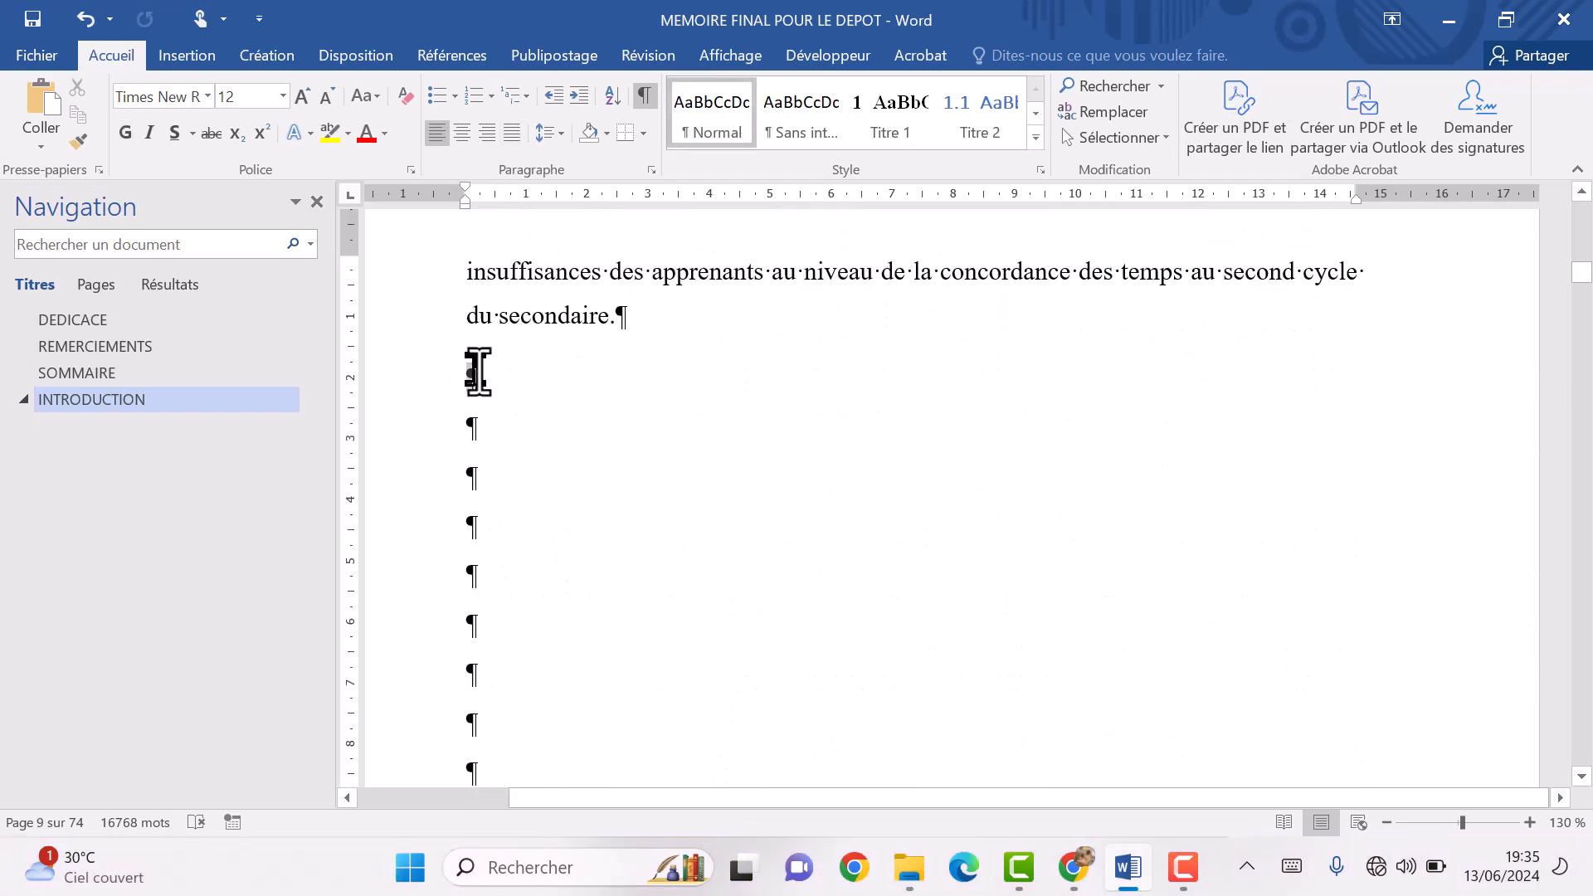
pyautogui.hotkey('ctrl', 'Return')
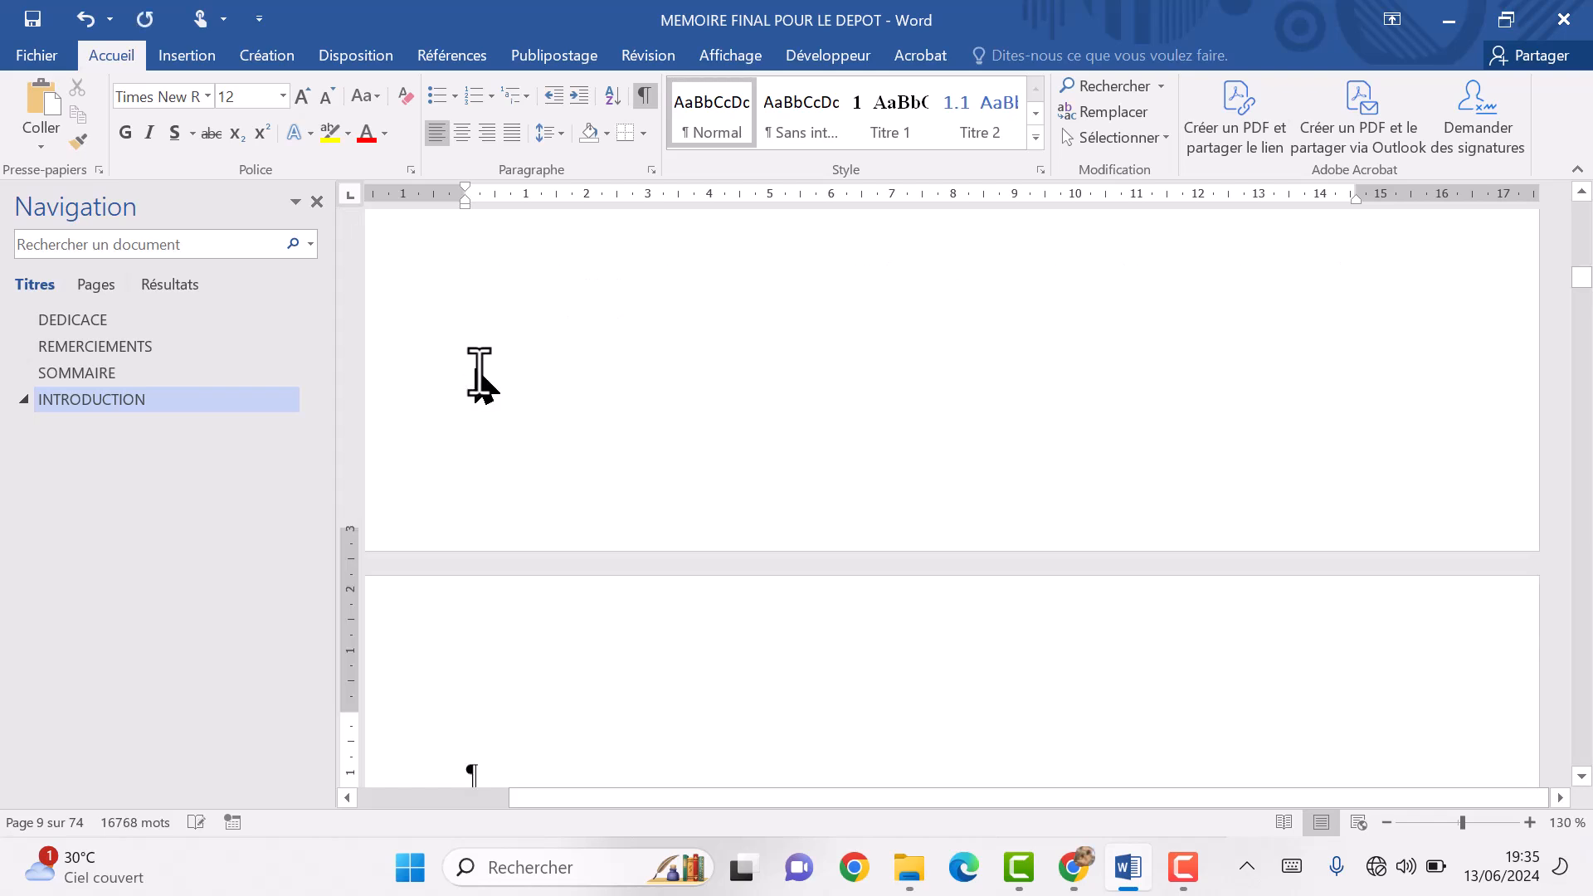
# Delete surplus empty paragraphs above the PREMIÈRE PARTIE title so it moves up on the page following the introduction.
pyautogui.scroll(-8, 479, 371)
pyautogui.scroll(-5, 479, 371)
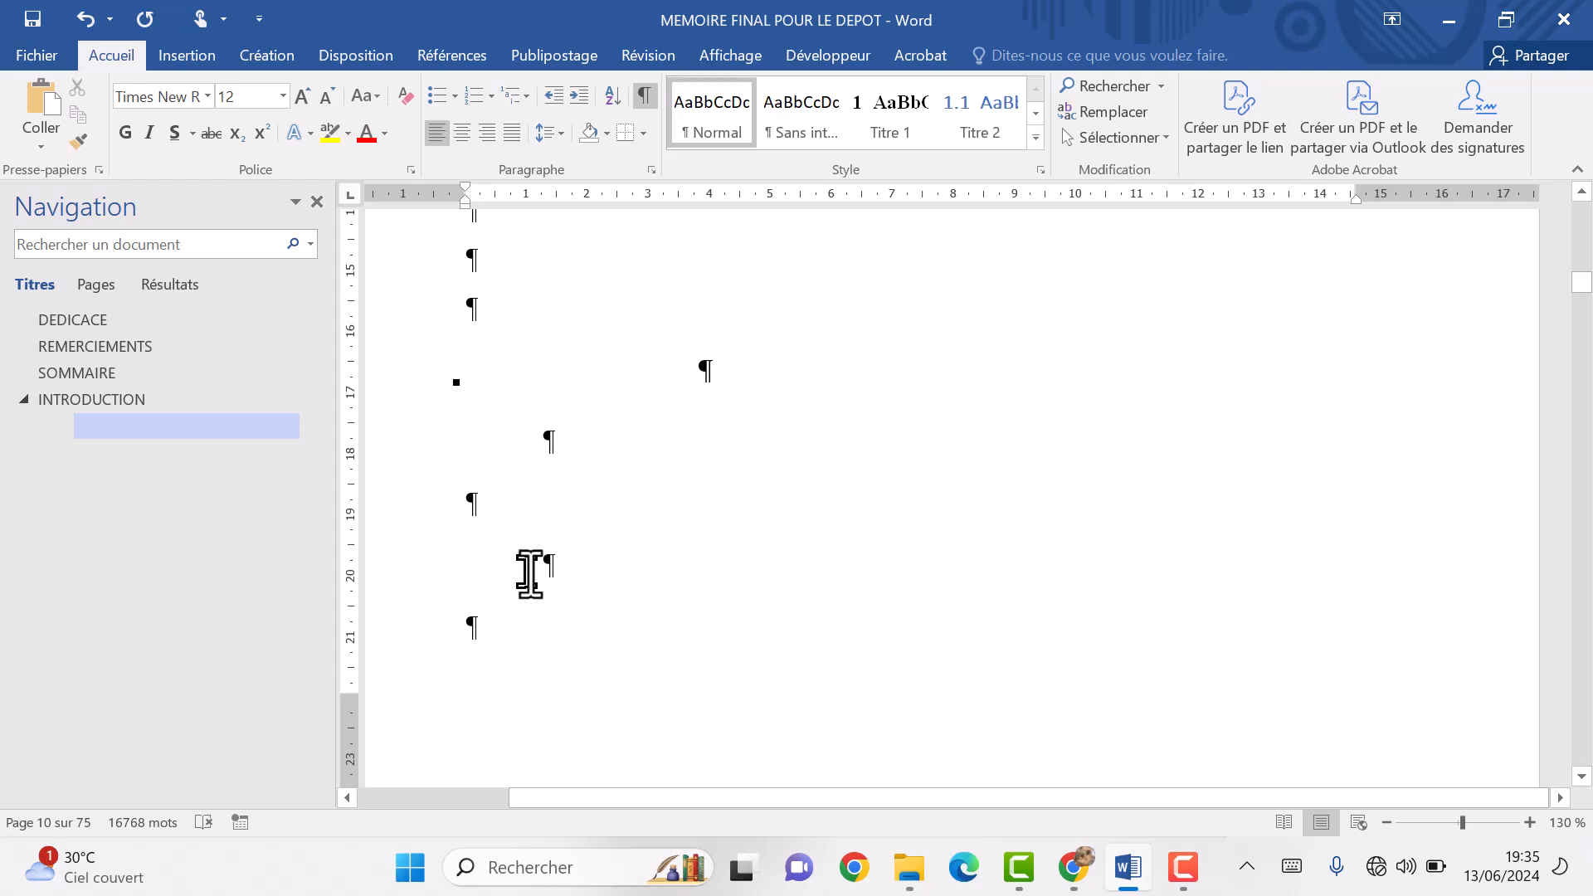
pyautogui.press('BackSpace')
pyautogui.press('BackSpace')
pyautogui.press('BackSpace')
pyautogui.press('BackSpace')
pyautogui.press('BackSpace')
pyautogui.press('BackSpace')
pyautogui.press('BackSpace')
pyautogui.press('BackSpace')
pyautogui.press('BackSpace')
pyautogui.press('BackSpace')
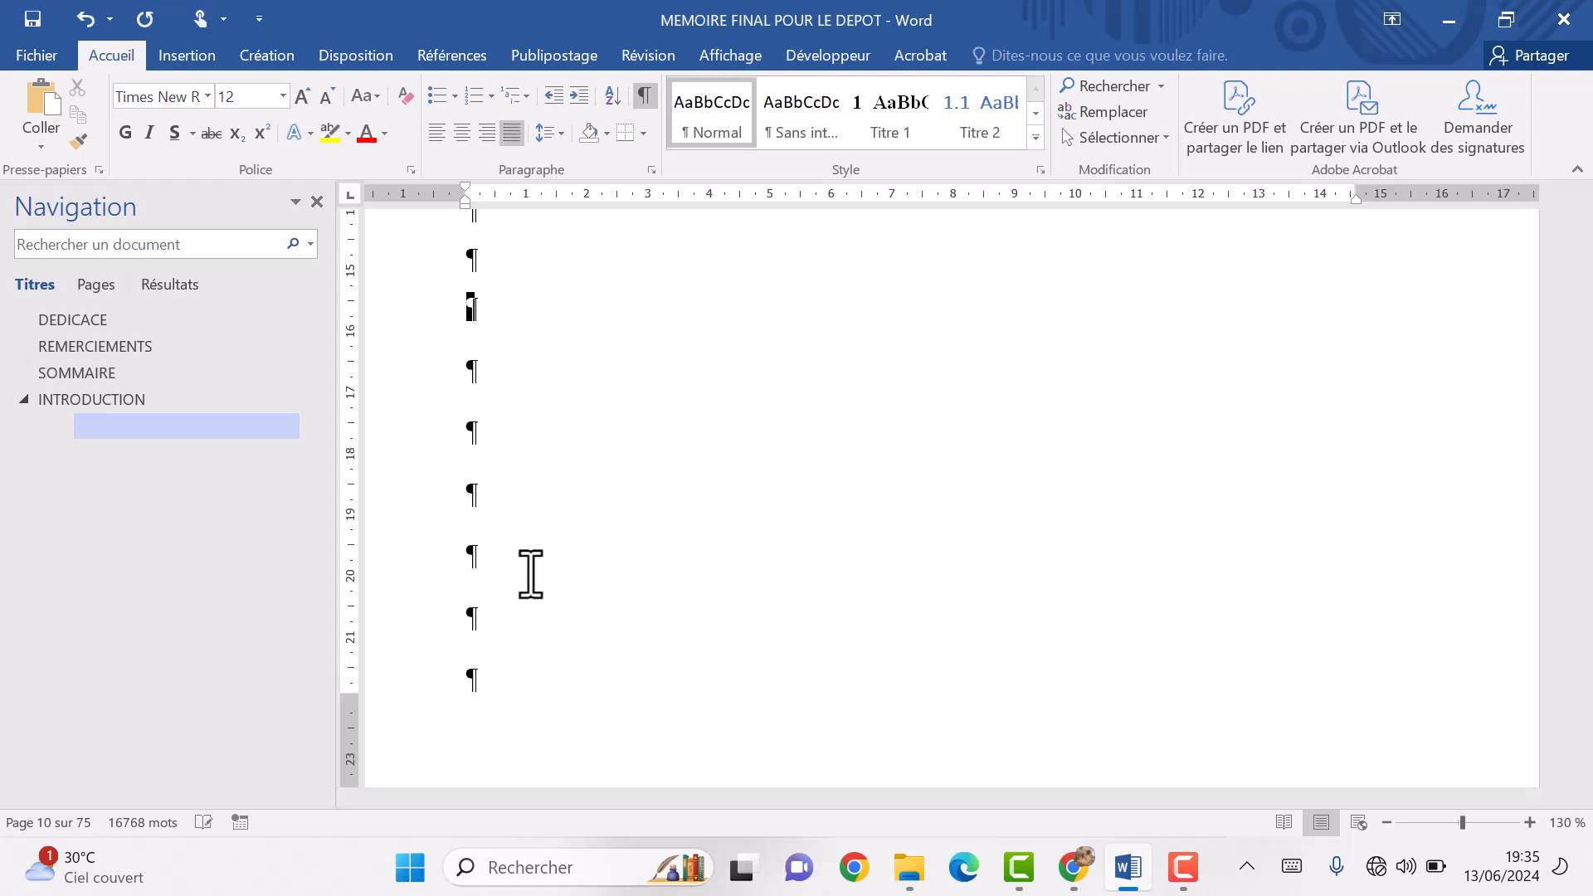
pyautogui.press('BackSpace')
pyautogui.press('BackSpace')
pyautogui.press('BackSpace')
pyautogui.press('BackSpace')
pyautogui.press('BackSpace')
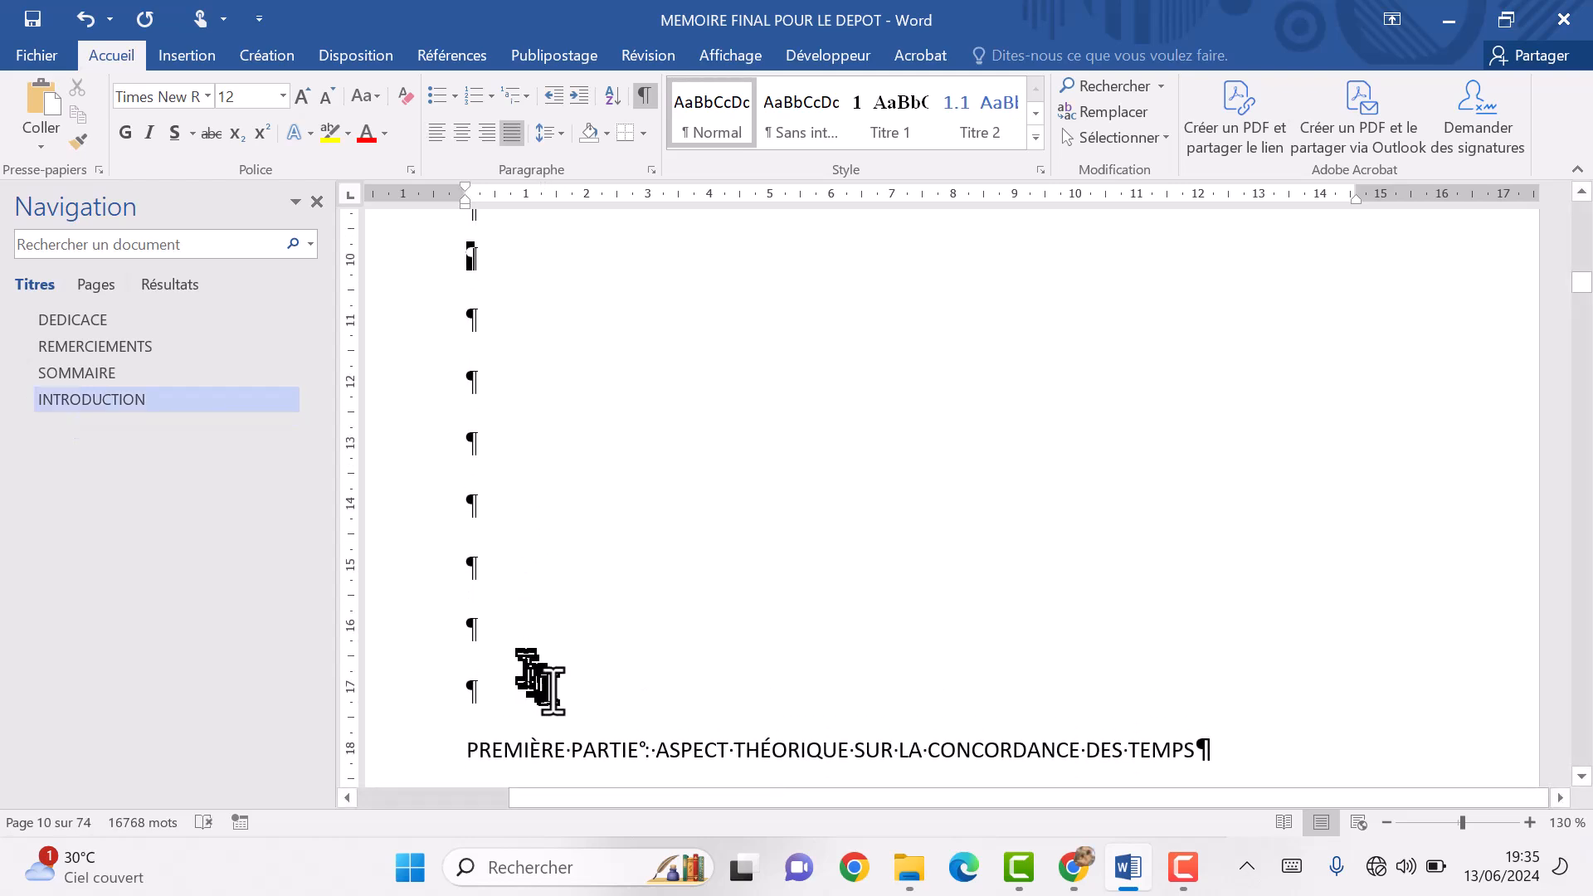
pyautogui.press('BackSpace')
pyautogui.press('BackSpace')
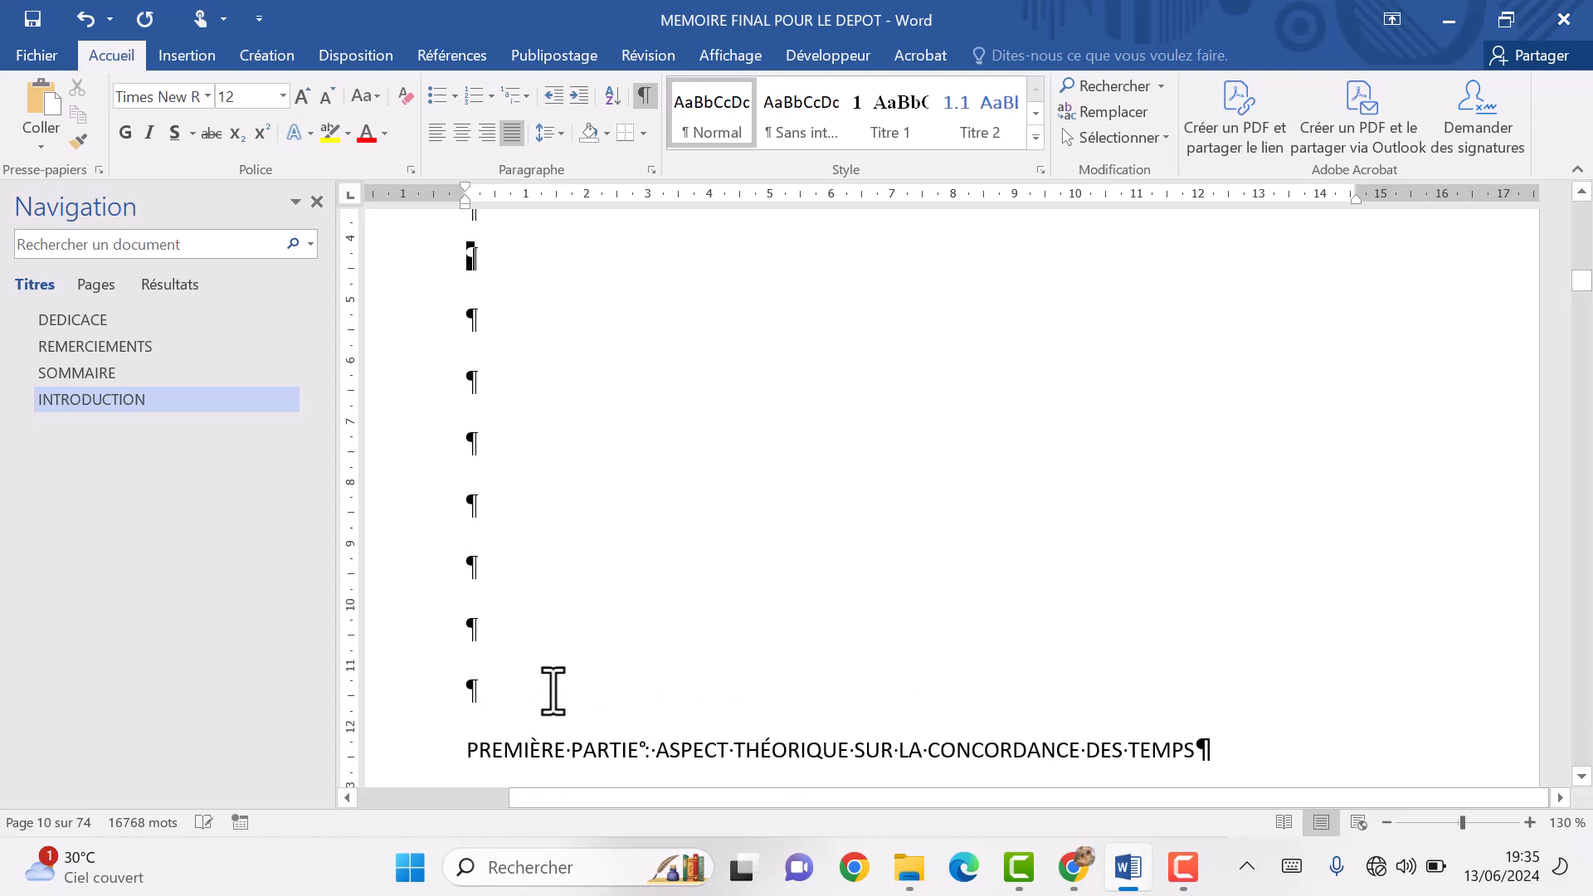
# Adjust the vertical position of the PREMIÈRE PARTIE title by adding a few empty paragraphs above it, bringing it nearer mid-page.
pyautogui.scroll(3, 551, 691)
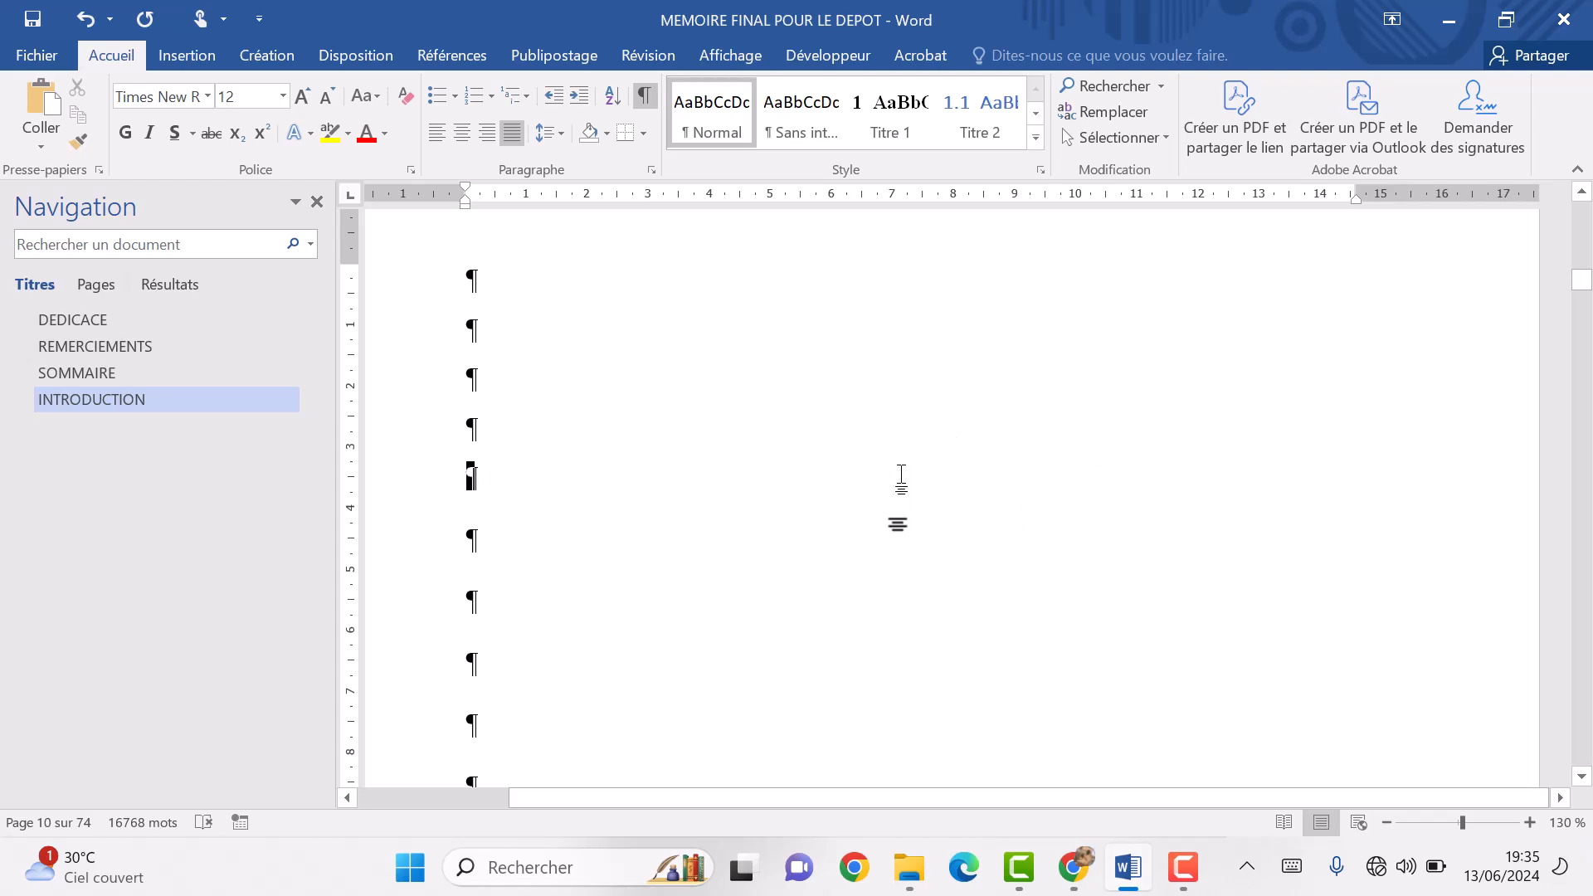
pyautogui.scroll(-7, 914, 675)
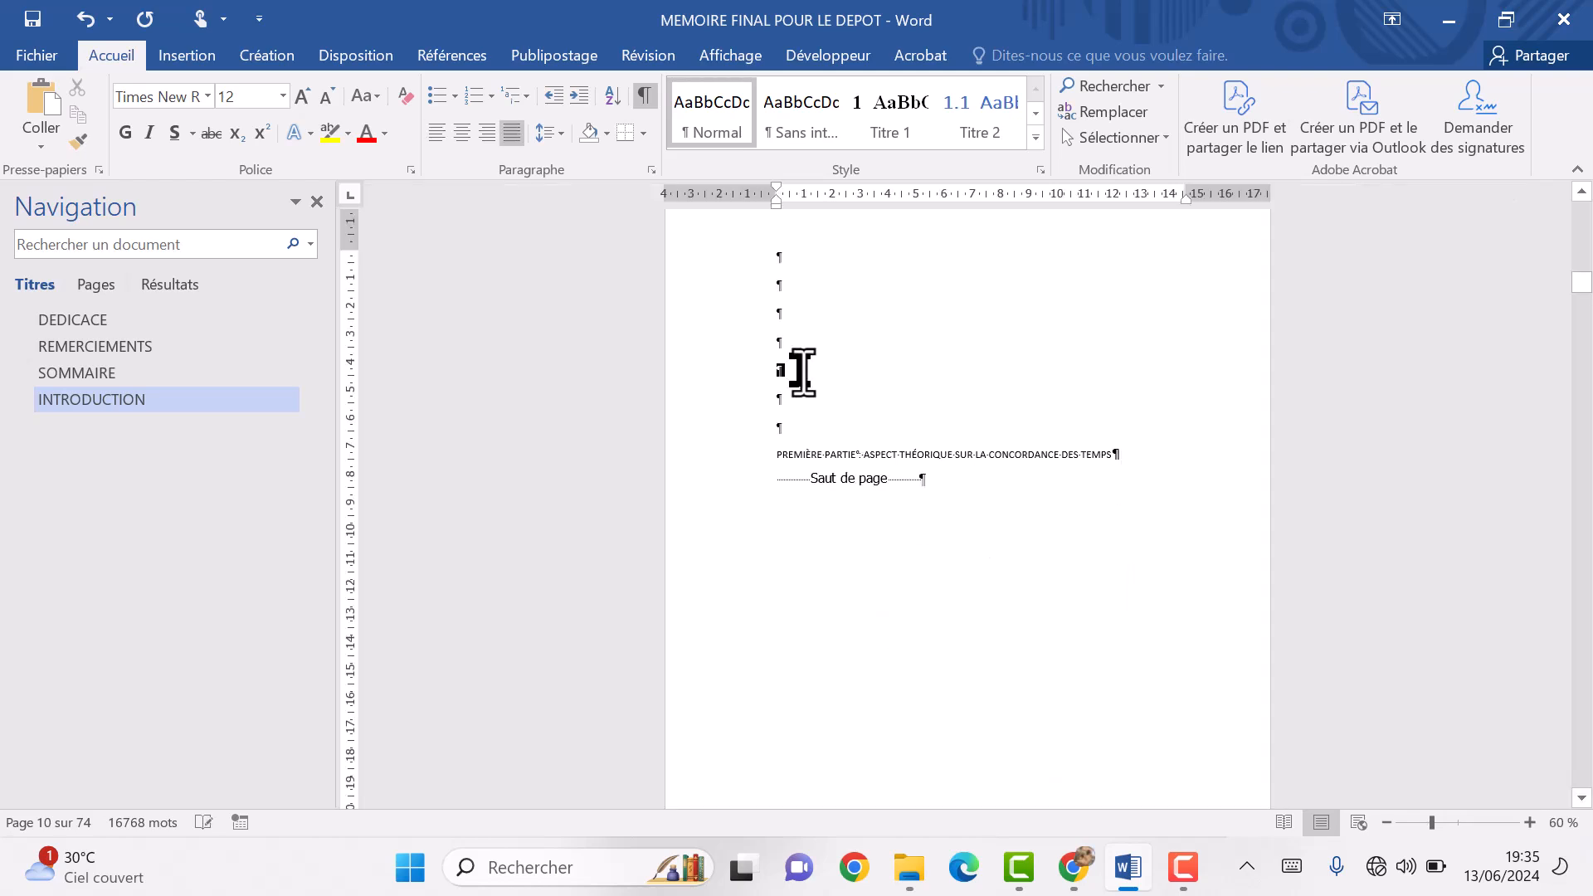
pyautogui.press('Return')
pyautogui.press('Return')
pyautogui.press('Return')
pyautogui.press('Return')
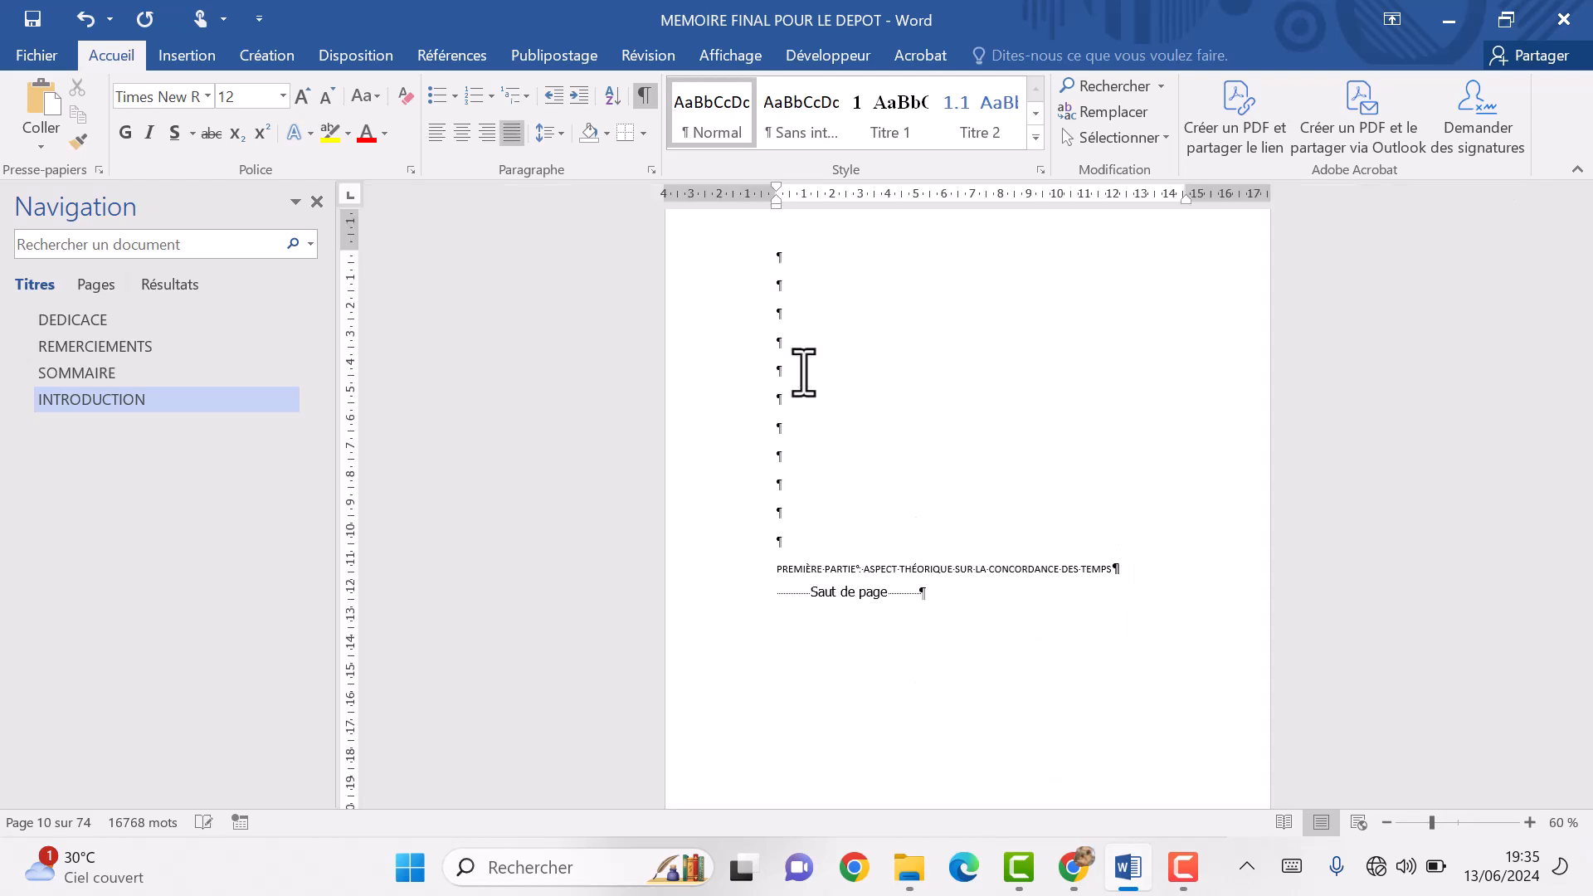
pyautogui.scroll(-4, 967, 510)
pyautogui.scroll(2, 967, 510)
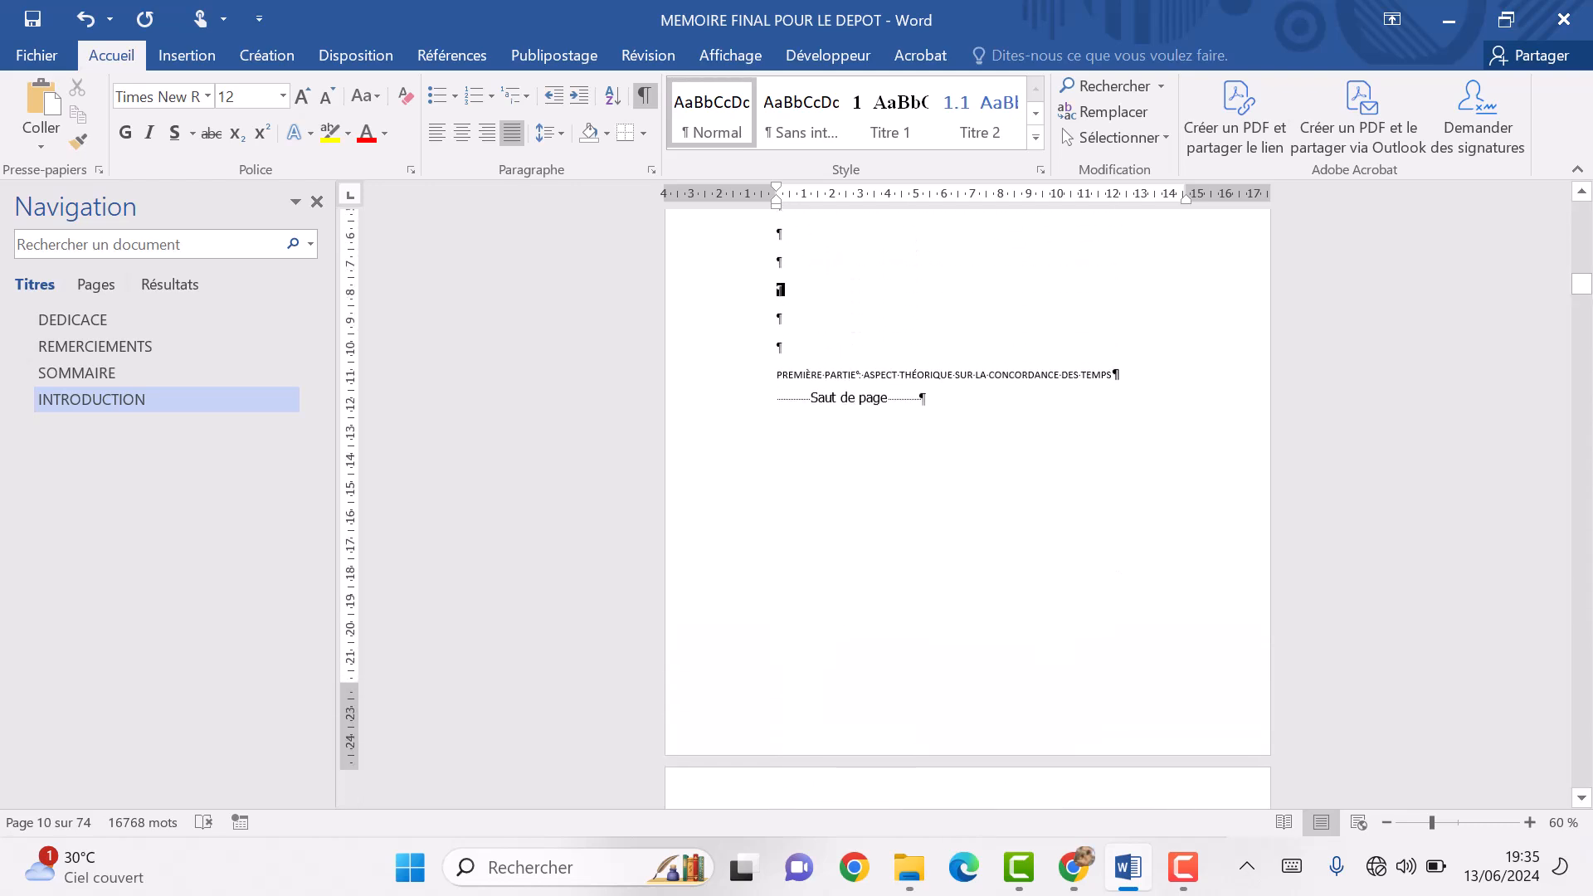
pyautogui.press('BackSpace')
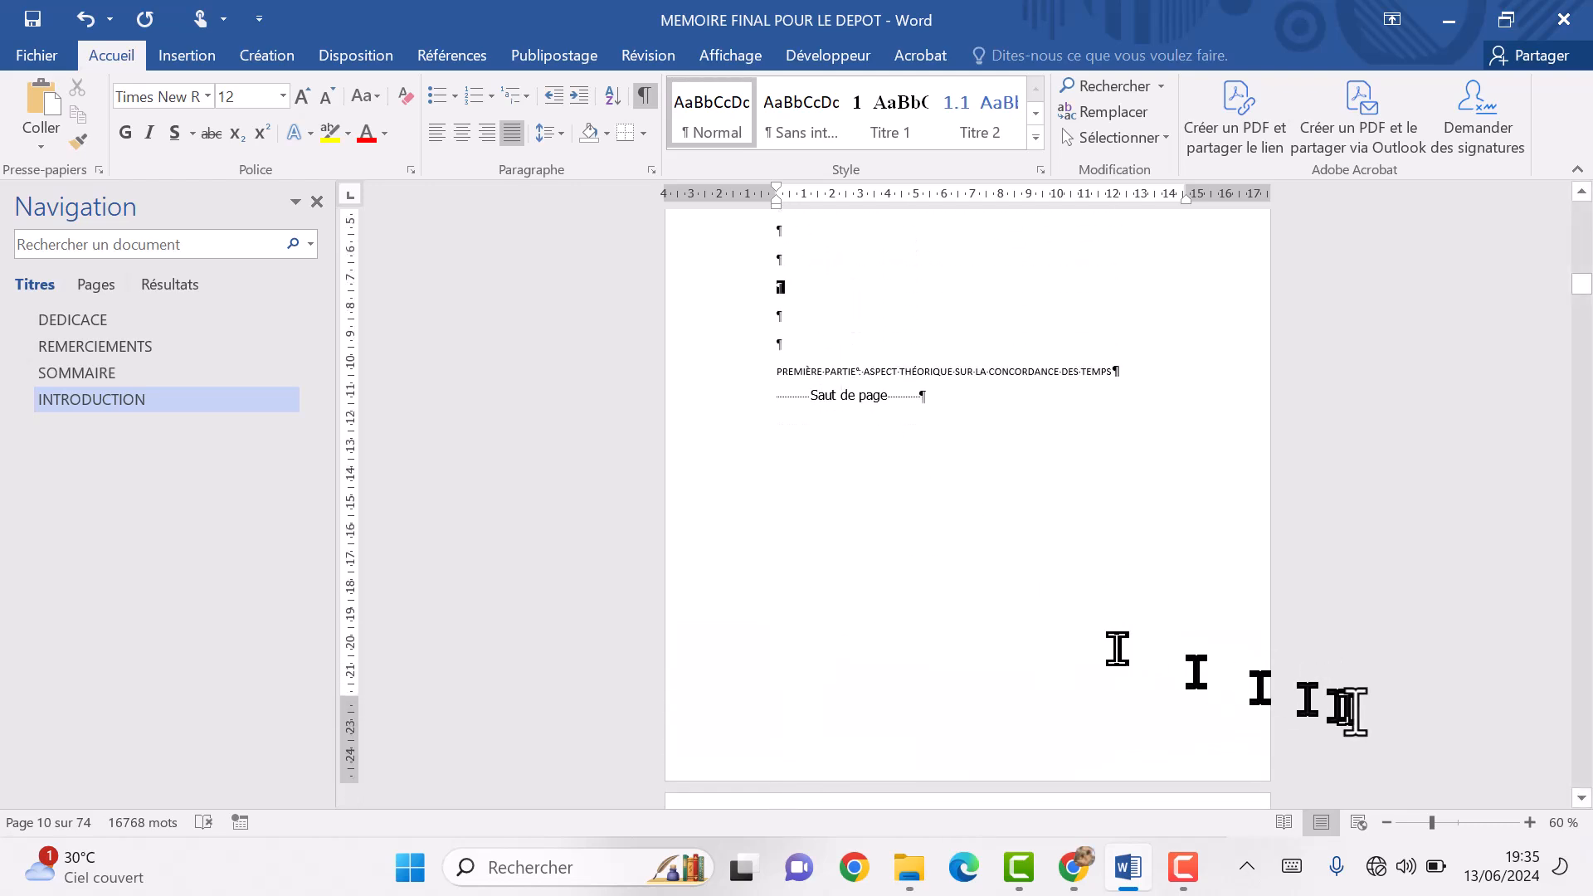
# Apply the Titre 1 style to the title "PREMIÈRE PARTIE : ASPECT THÉORIQUE SUR LA CONCORDANCE DES TEMPS" and remove its automatic number.
pyautogui.click(1531, 822)
pyautogui.click(1531, 822)
pyautogui.click(1530, 822)
pyautogui.click(1530, 822)
pyautogui.click(1530, 822)
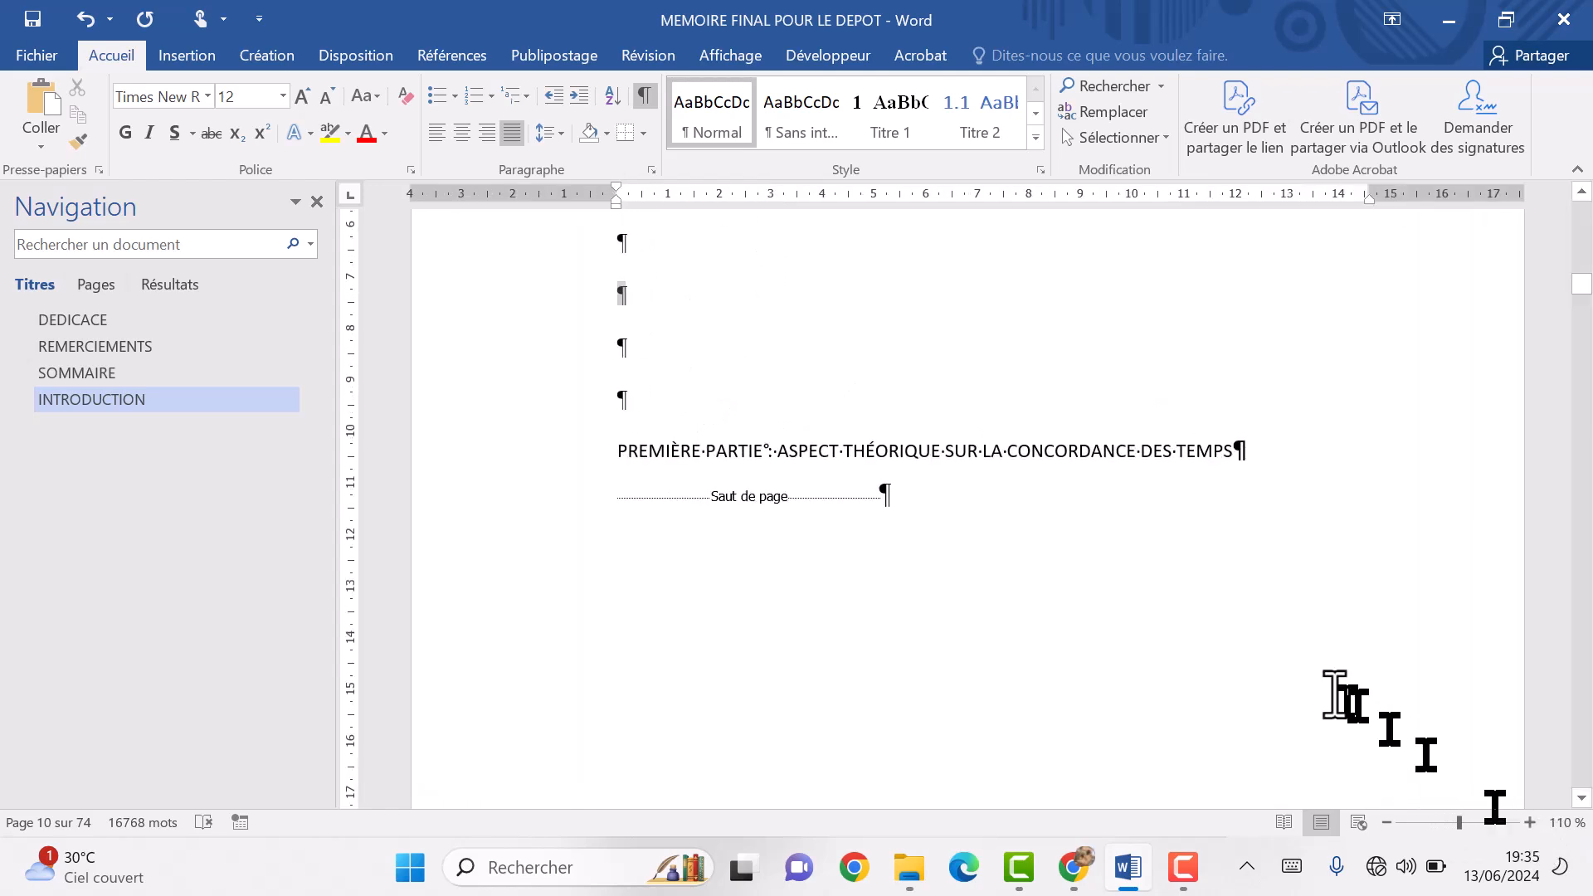
pyautogui.click(827, 458)
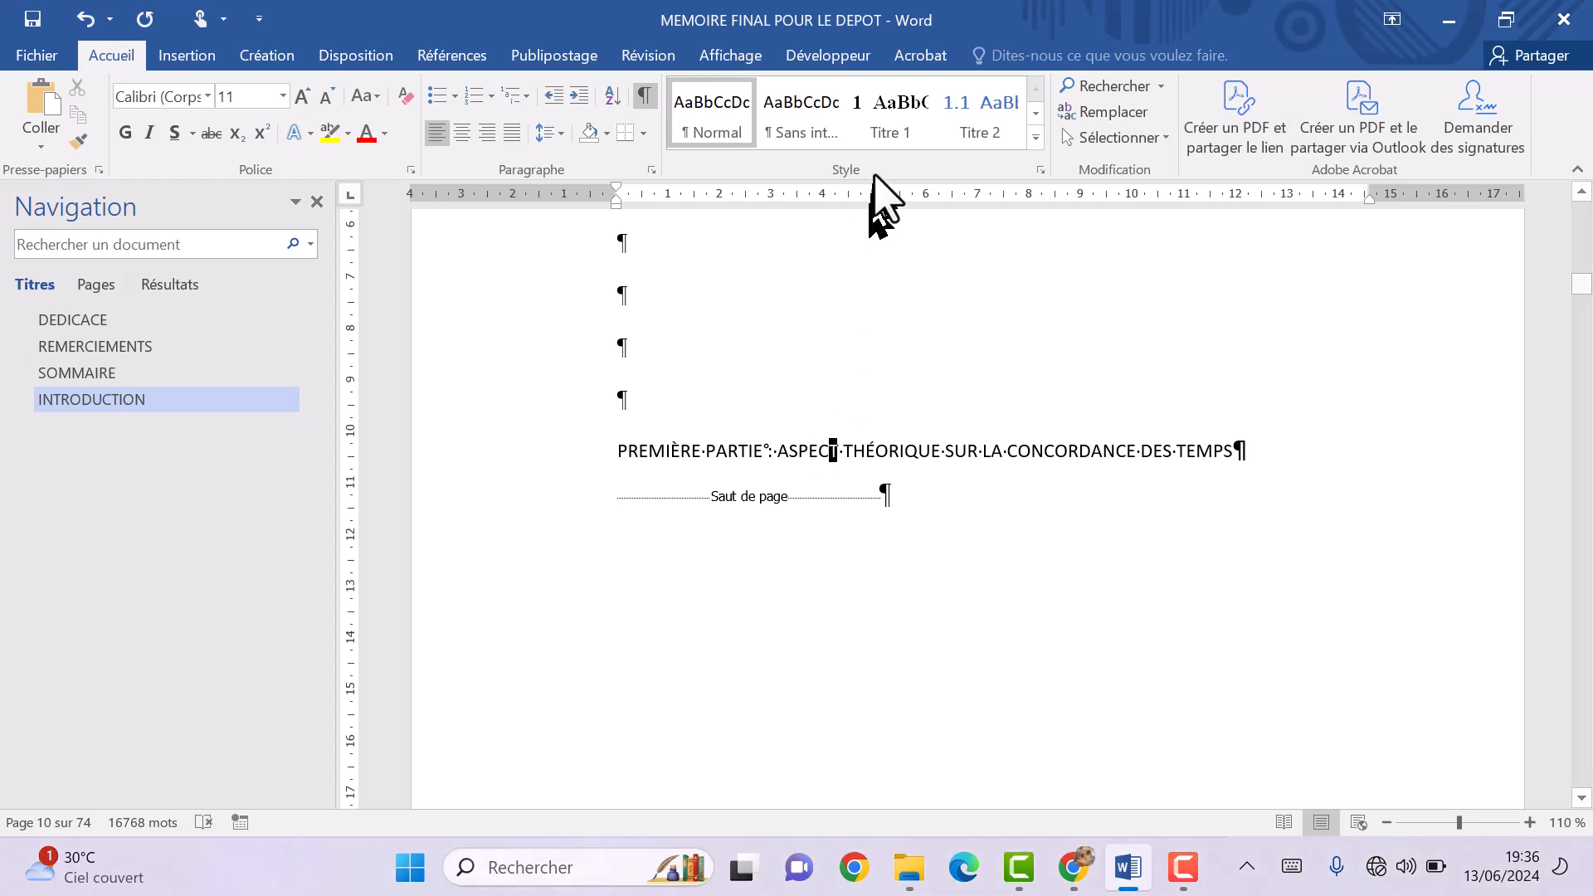
pyautogui.click(891, 116)
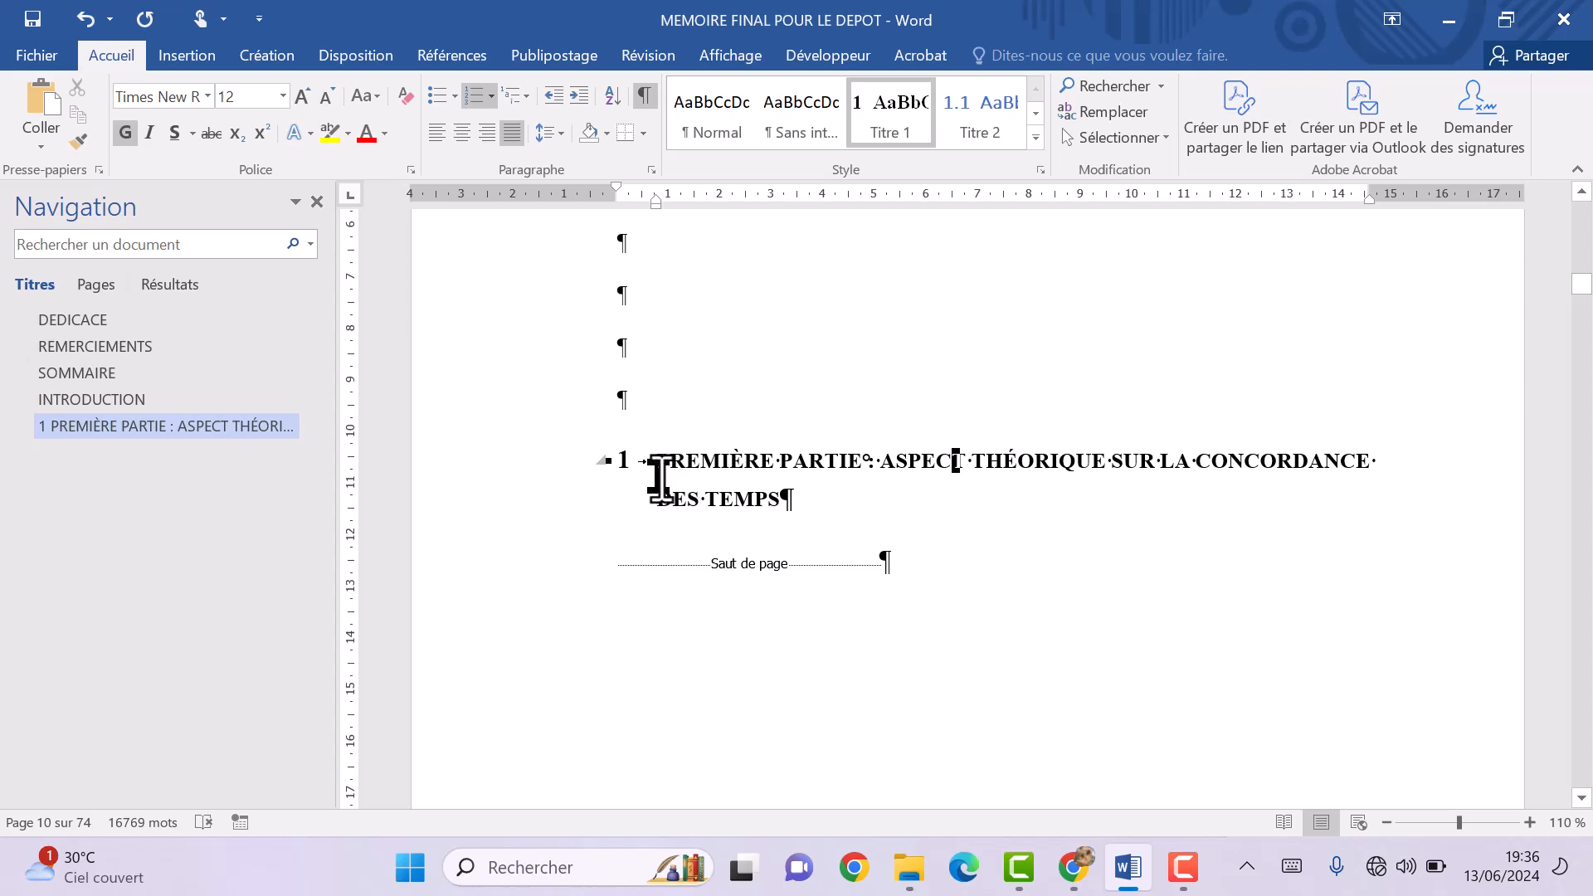
pyautogui.press('BackSpace')
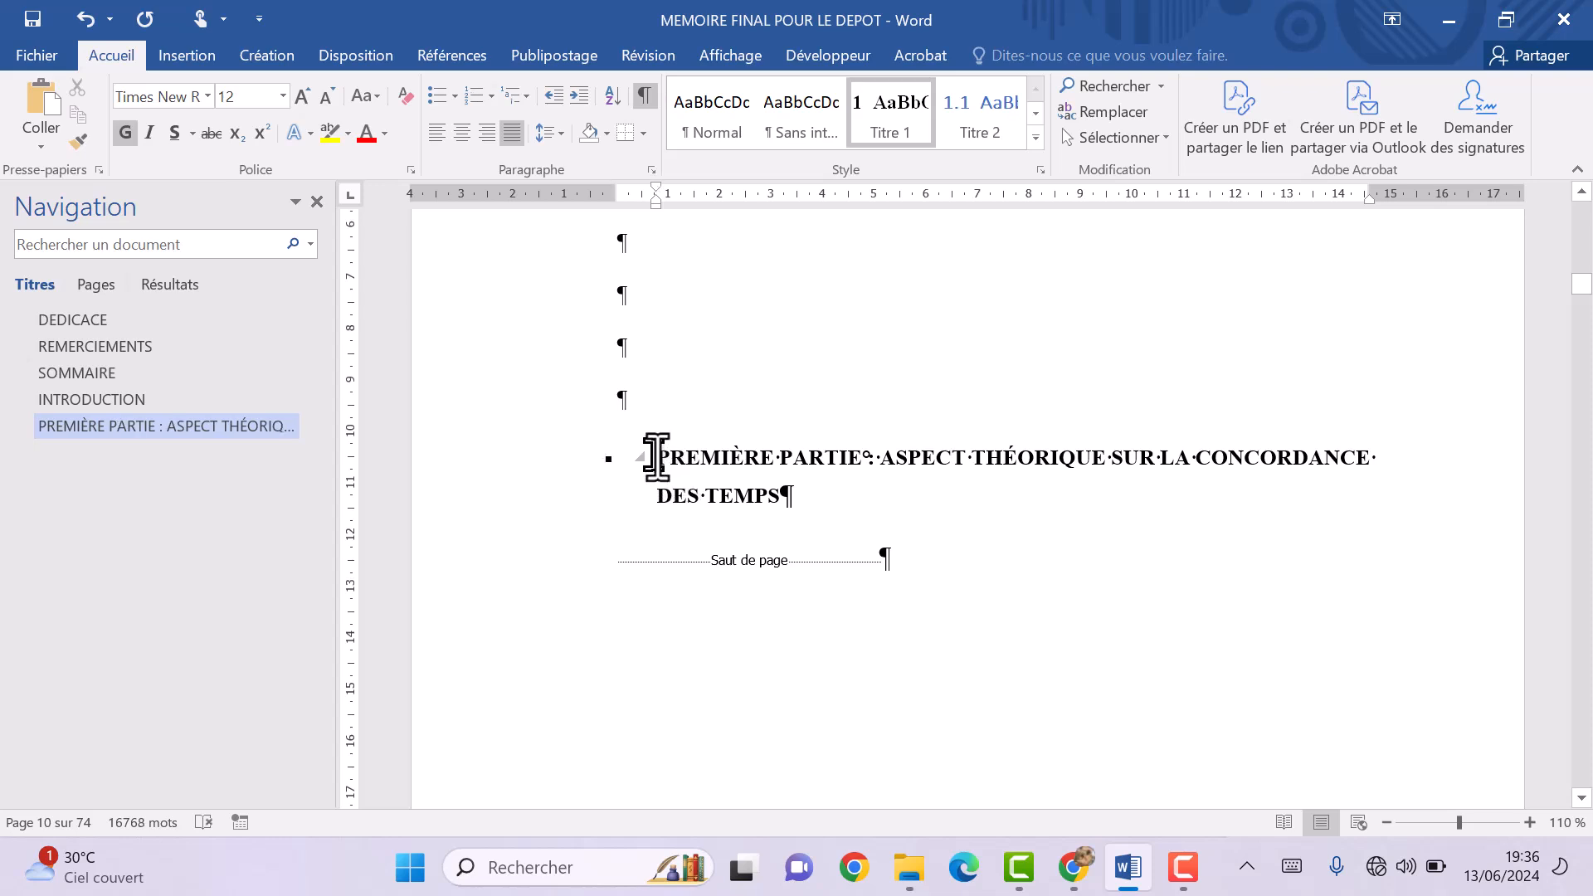
# Enlarge the whole PREMIÈRE PARTIE title to 16 pt and centre it horizontally.
pyautogui.moveTo(656, 457); pyautogui.dragTo(824, 515)
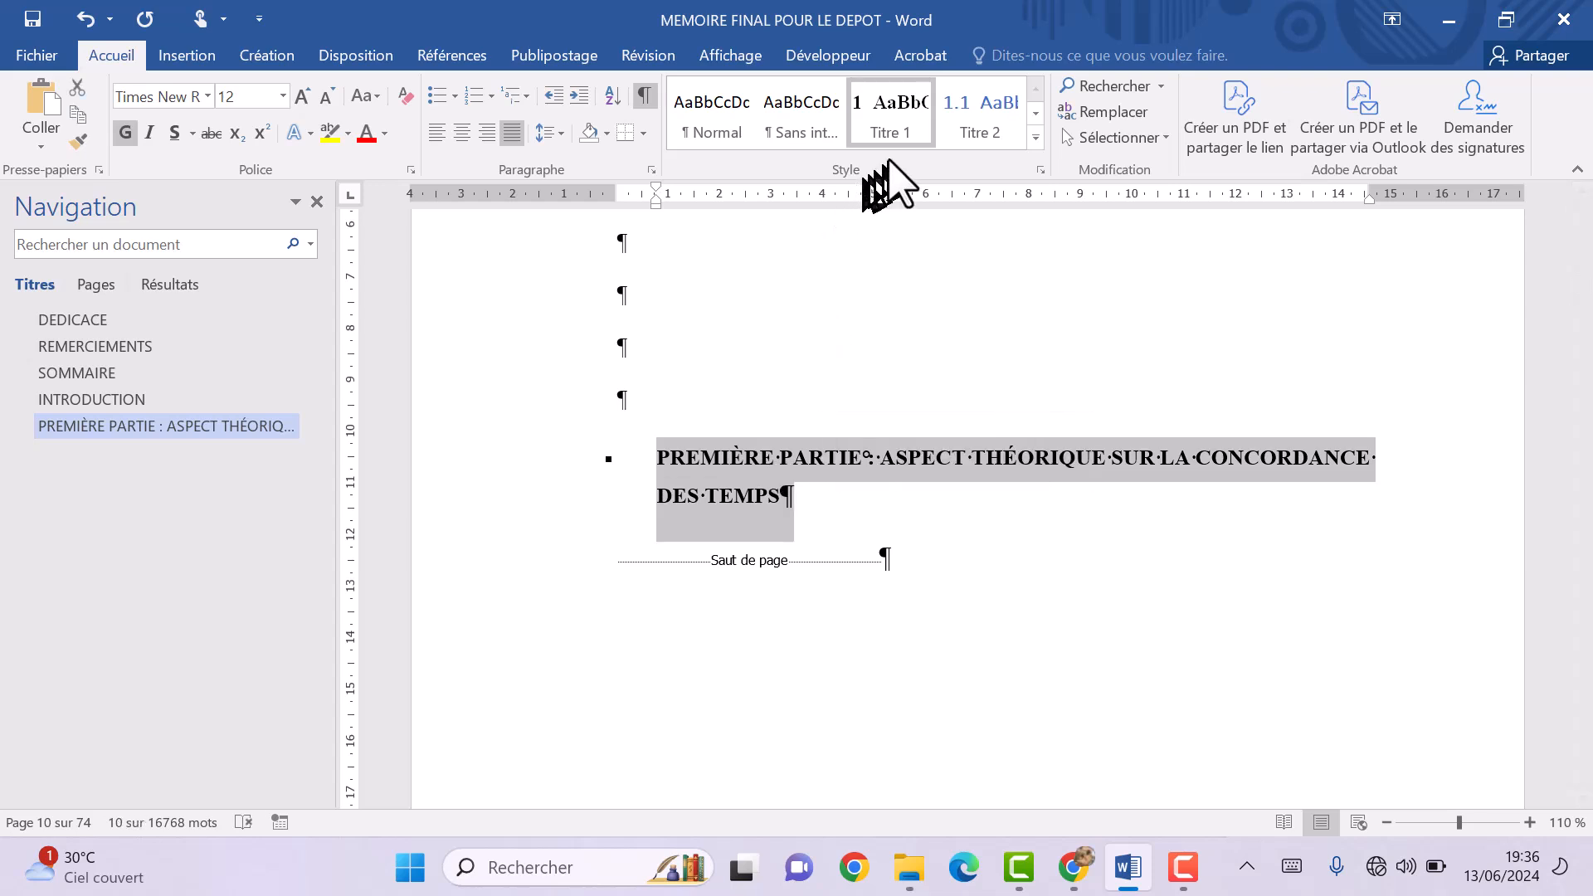
pyautogui.click(303, 96)
pyautogui.click(302, 96)
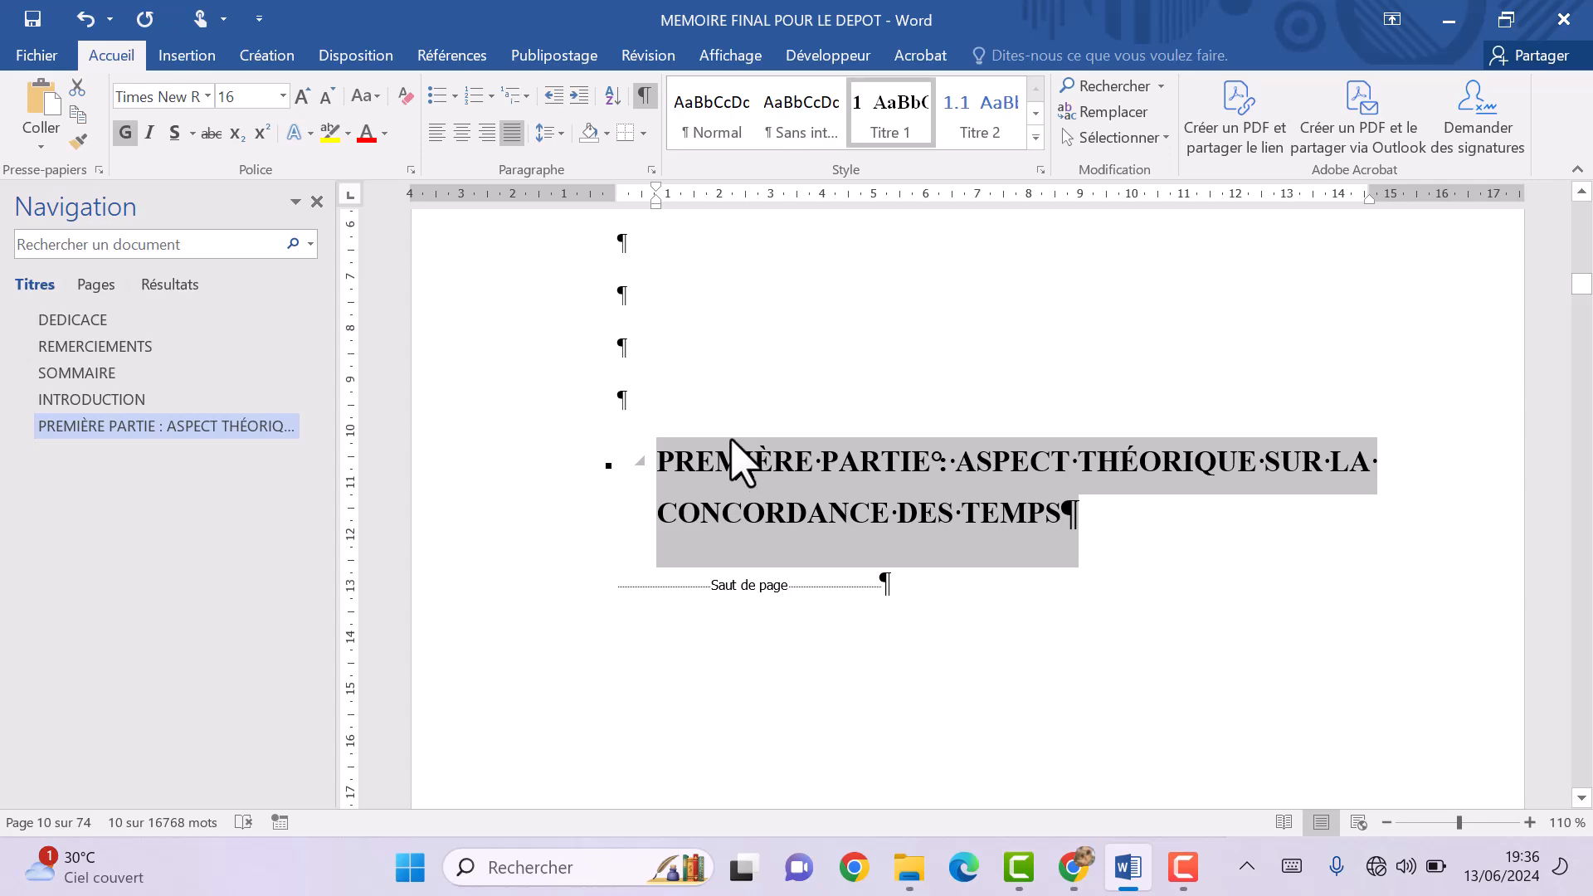
pyautogui.click(463, 134)
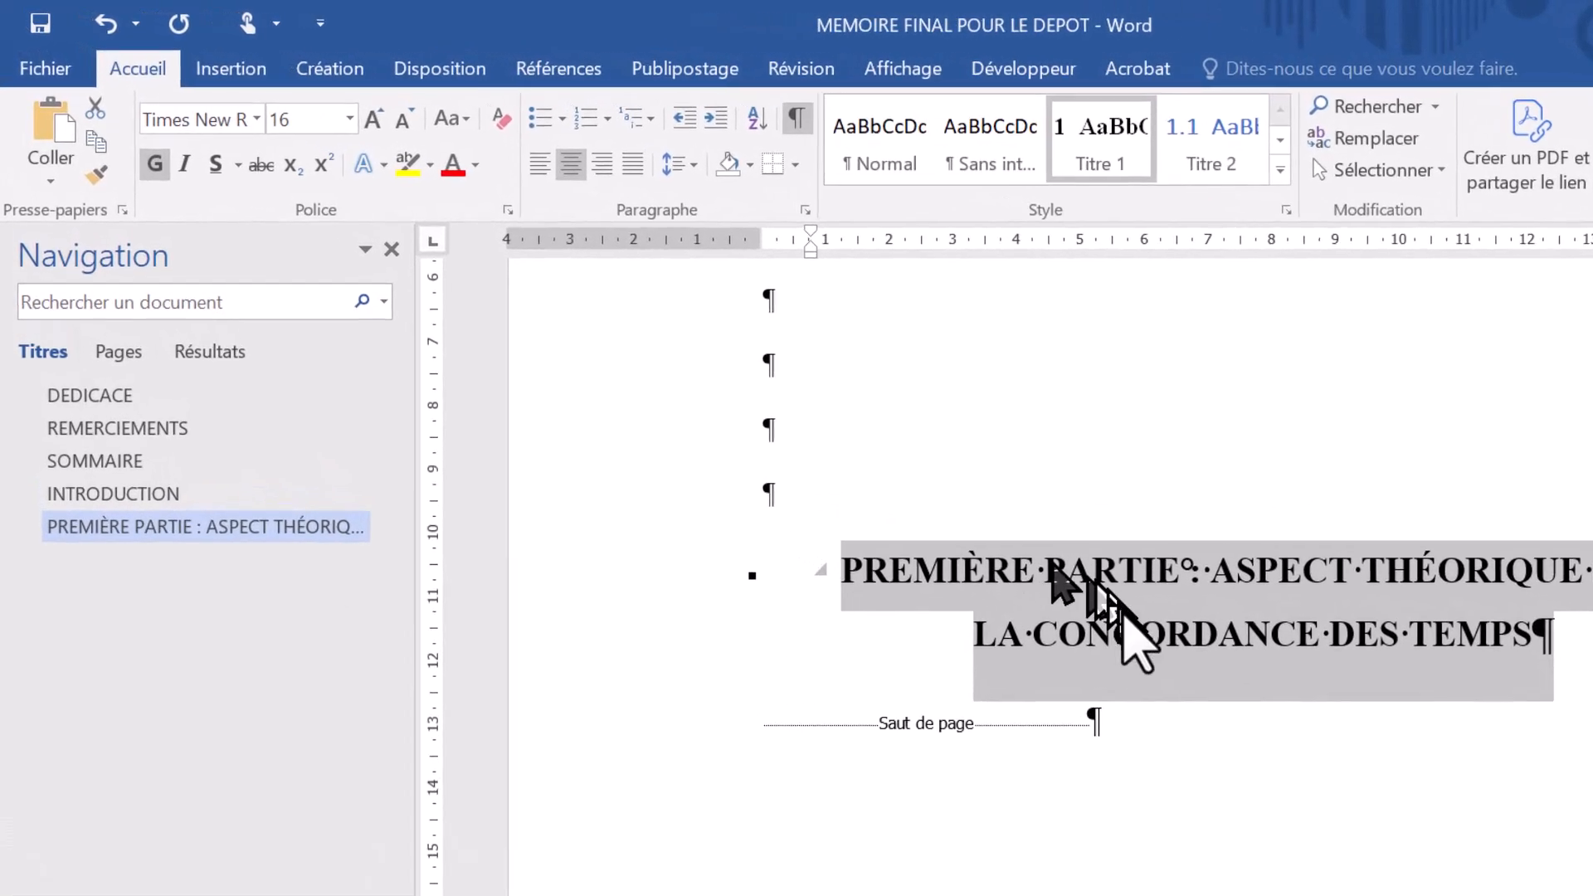
pyautogui.click(911, 502)
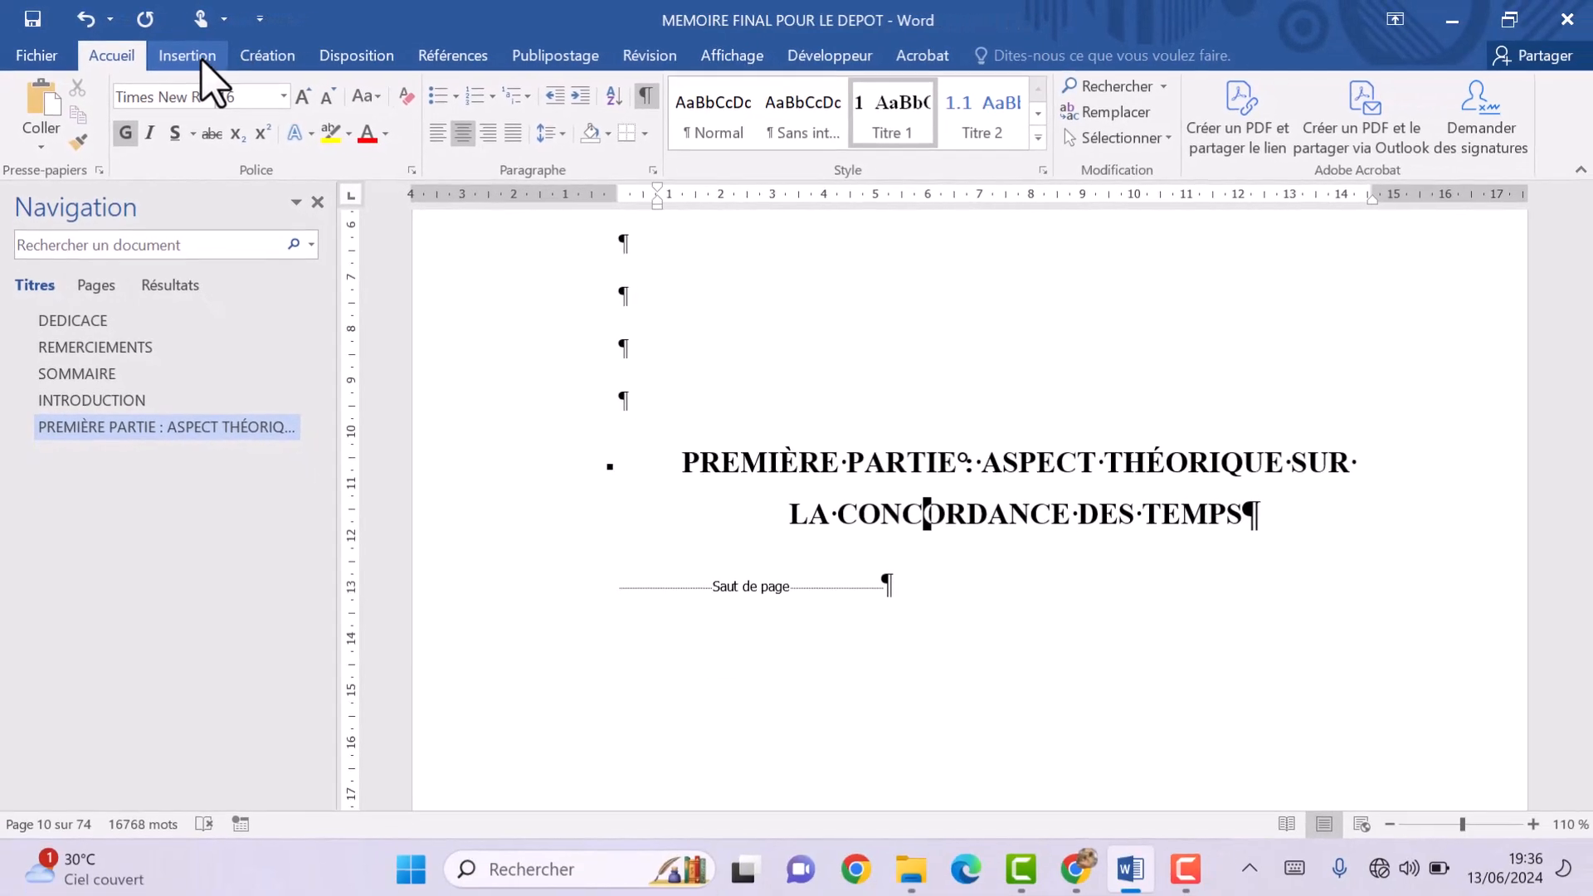
# Draw a rounded rectangle about 14.3 cm wide and 2.9 cm high over the PREMIÈRE PARTIE title and remove its fill.
pyautogui.click(189, 57)
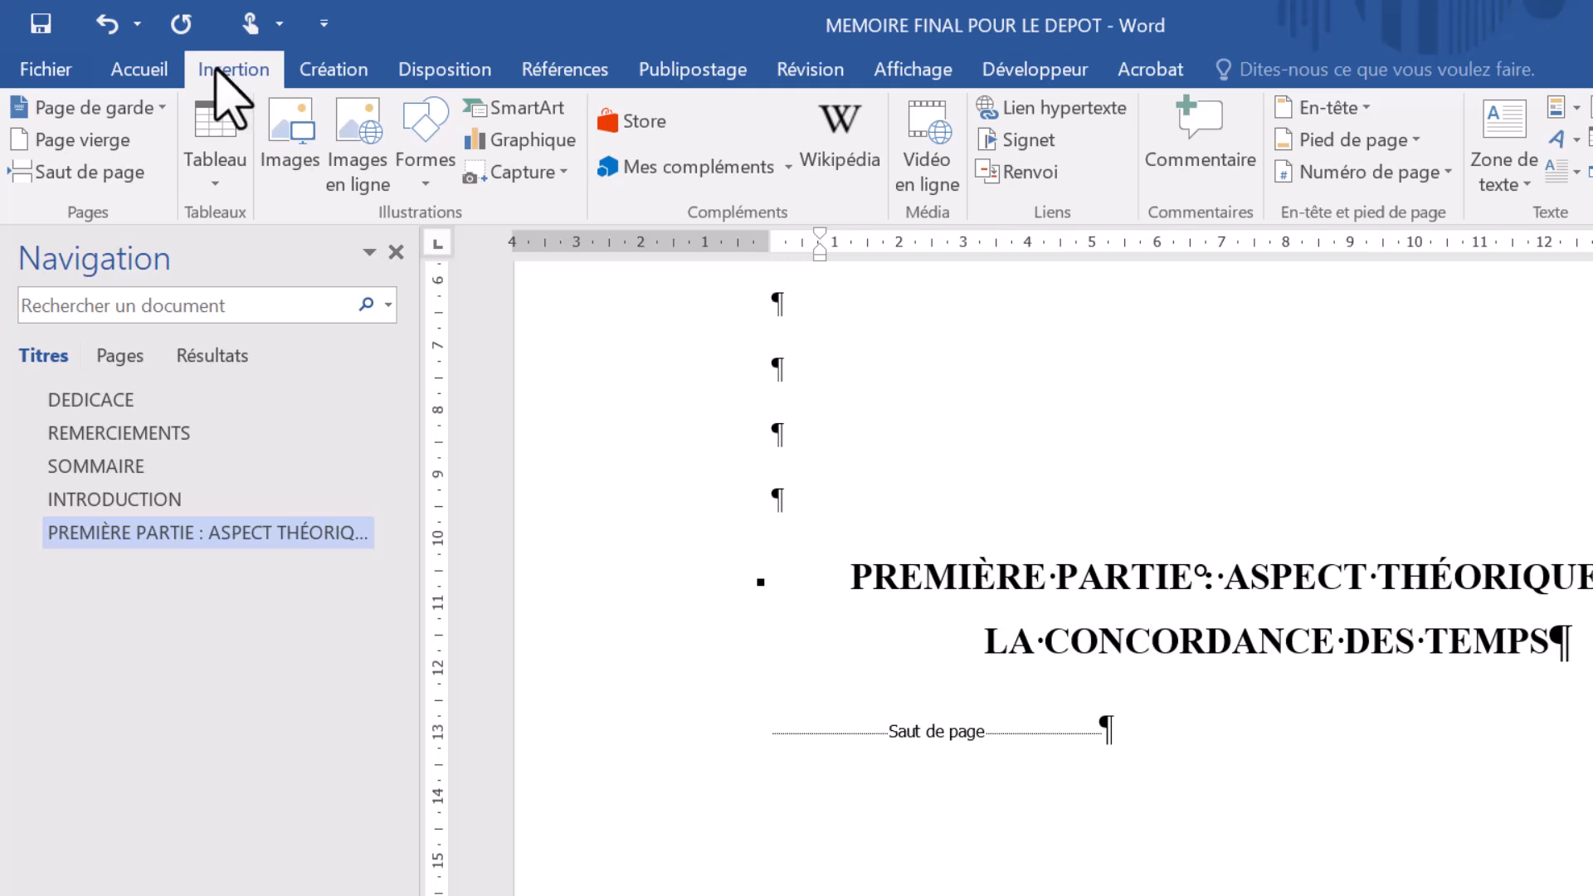
pyautogui.click(433, 183)
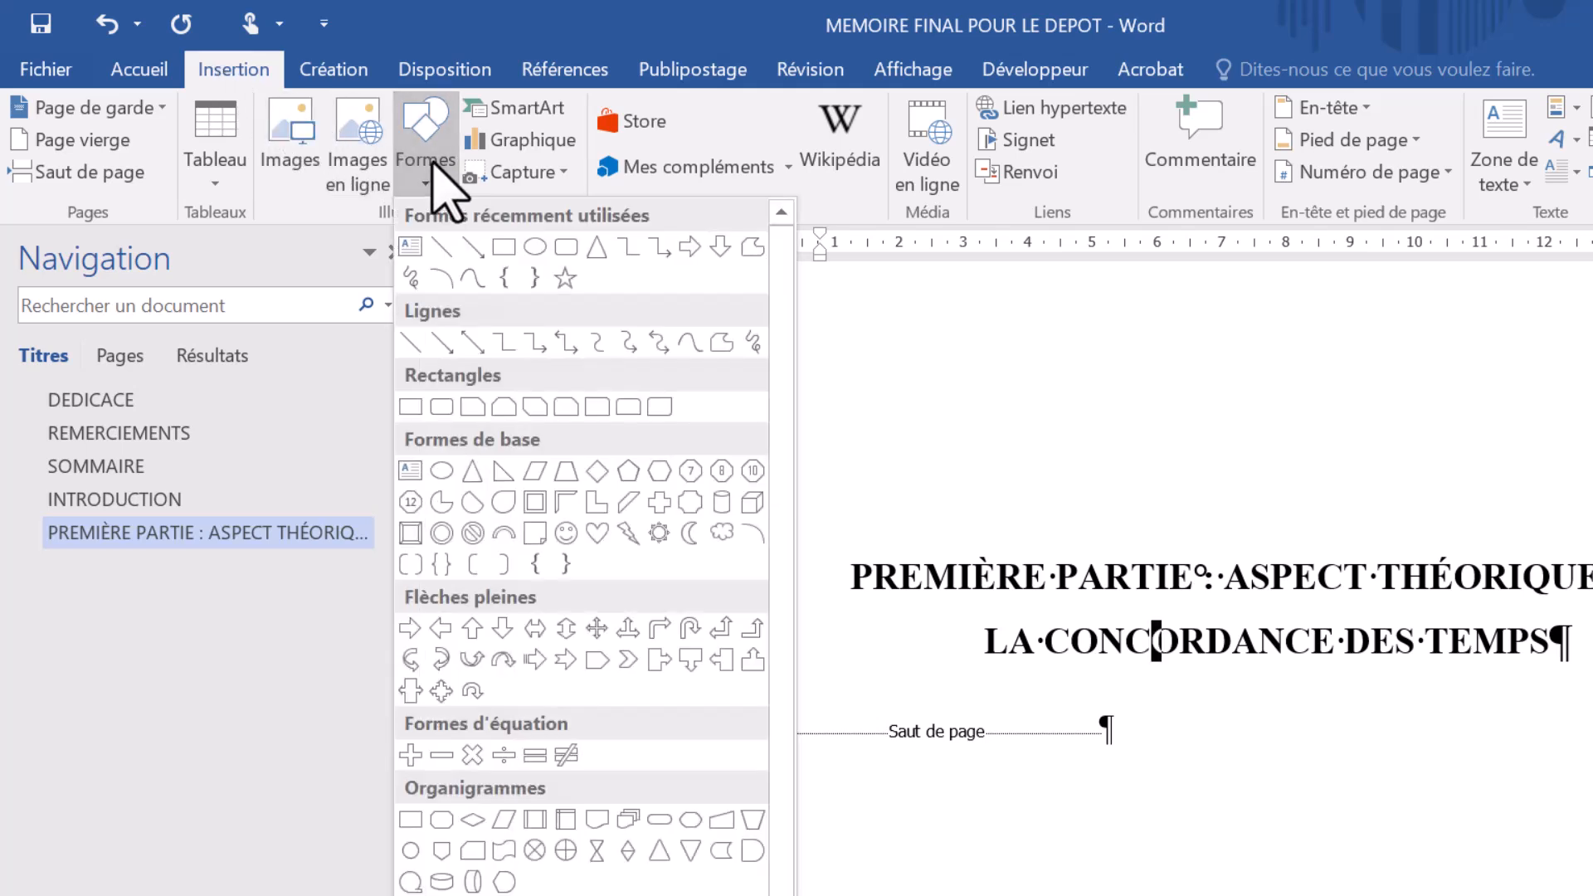
pyautogui.click(566, 247)
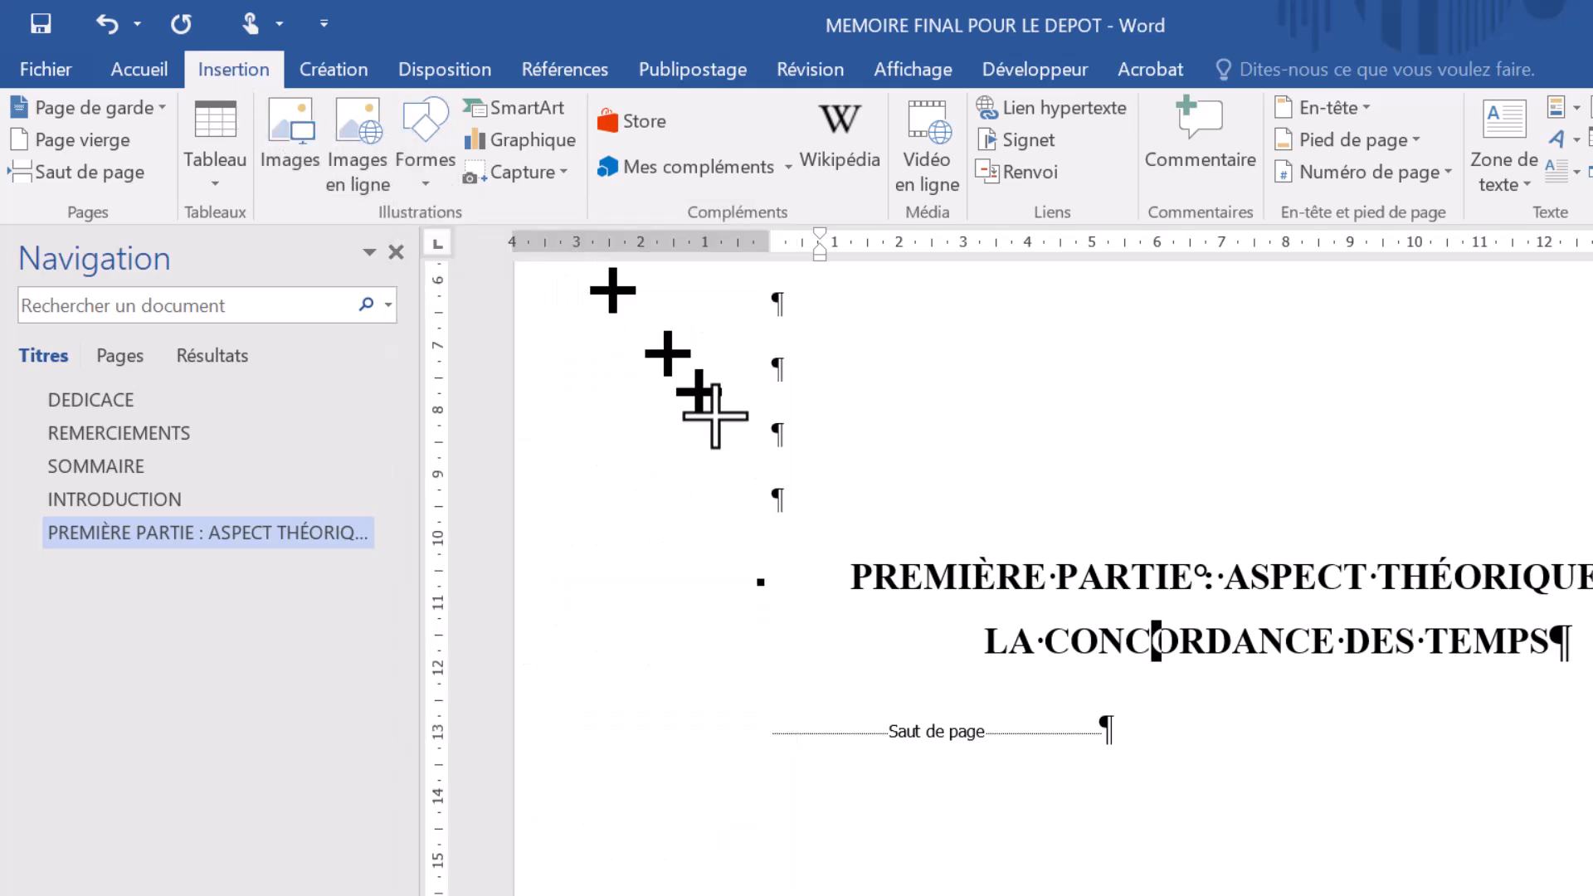
pyautogui.moveTo(810, 522); pyautogui.dragTo(1592, 711)
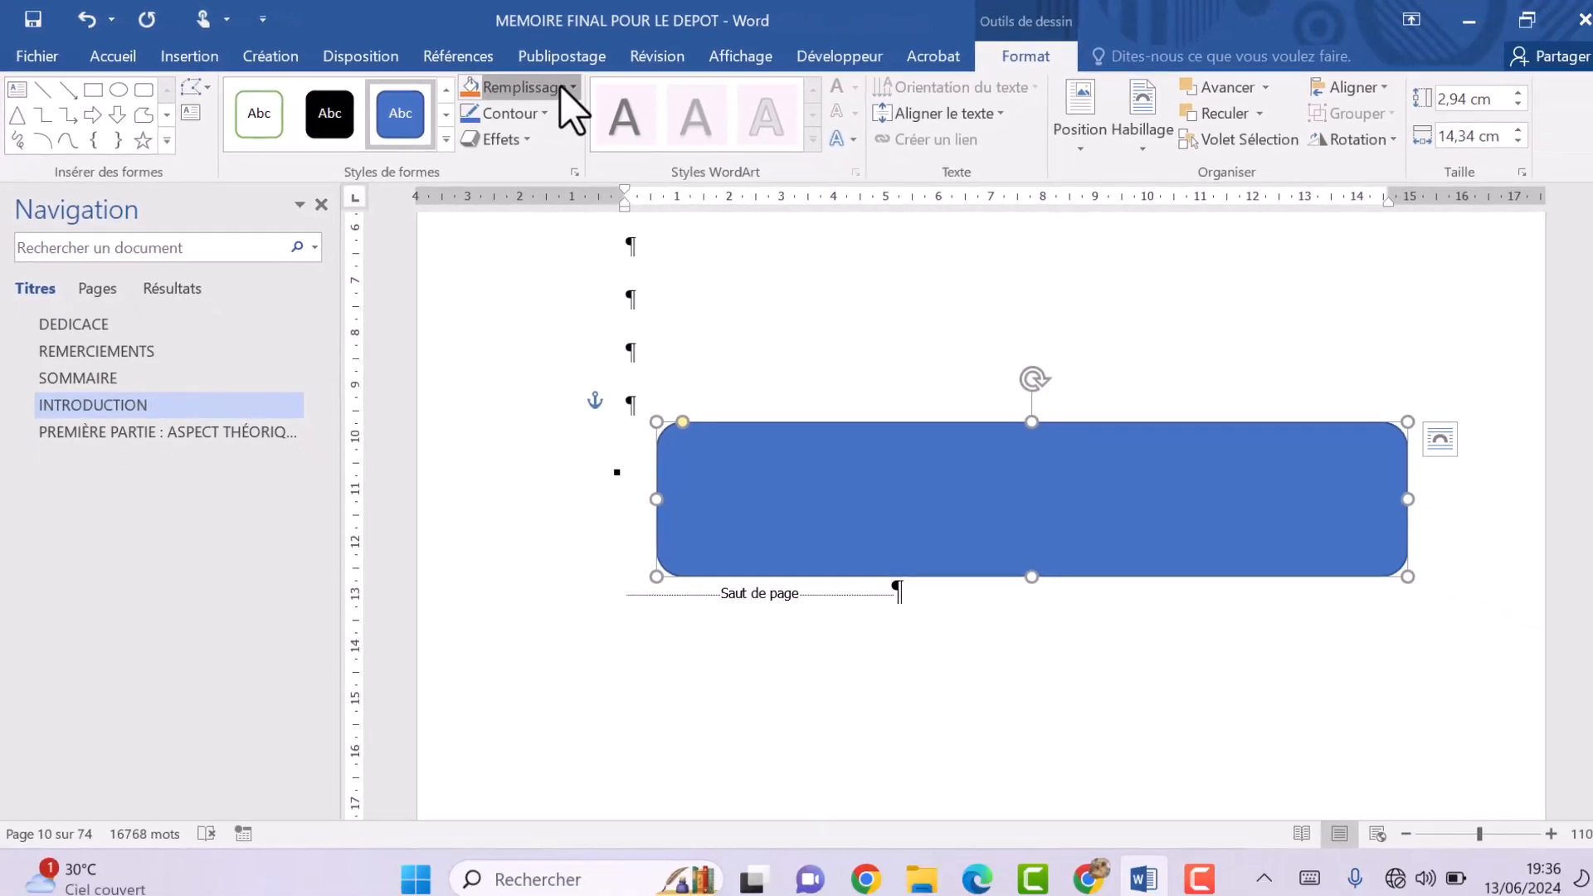
pyautogui.click(701, 108)
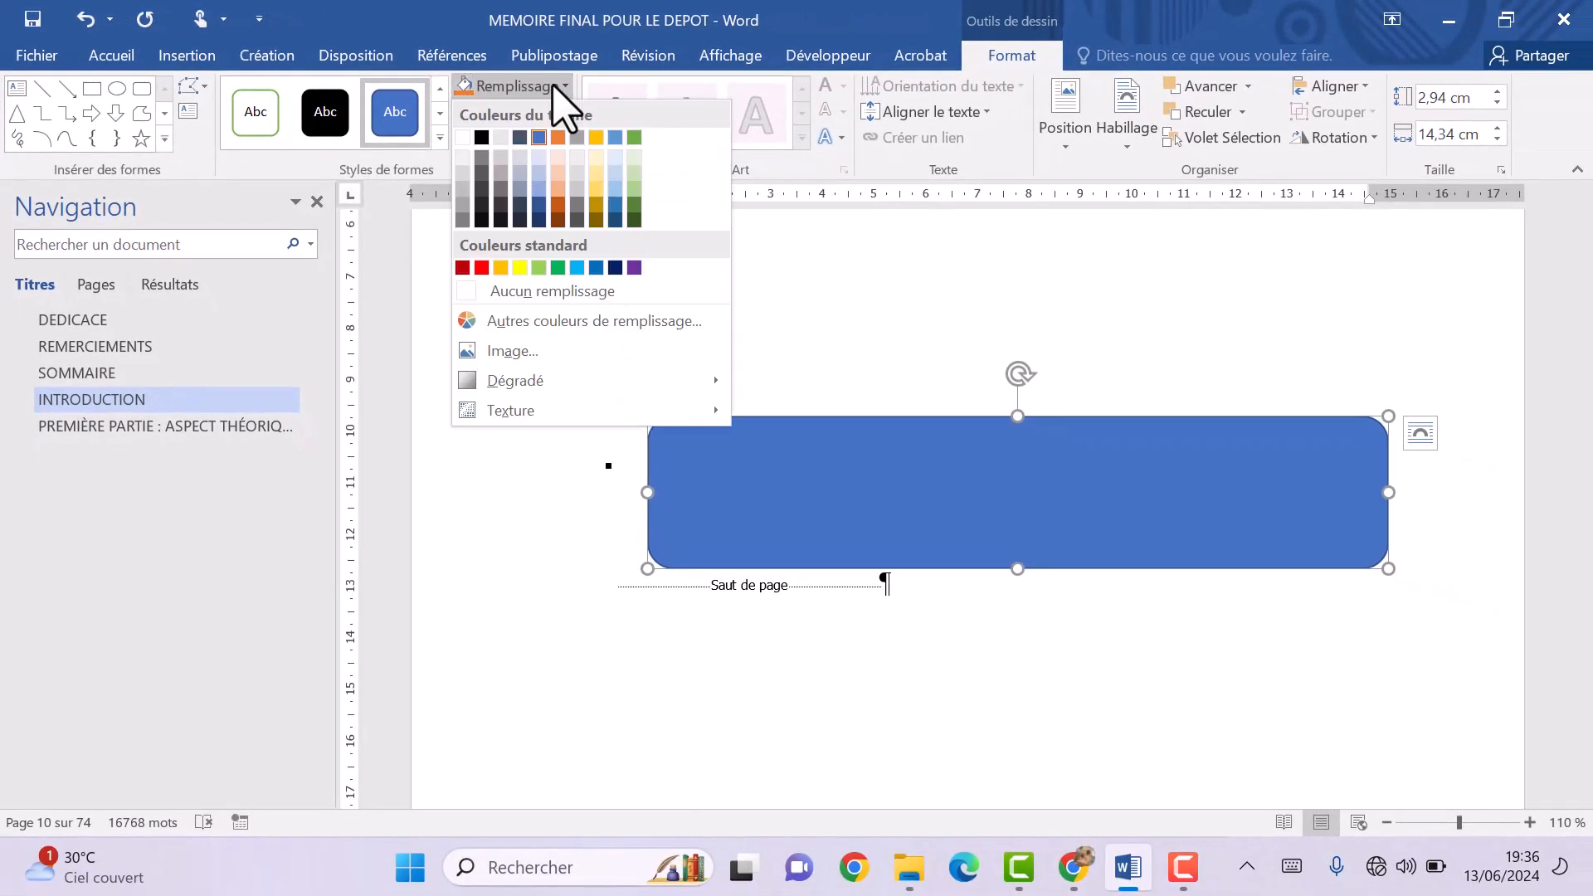
pyautogui.click(555, 292)
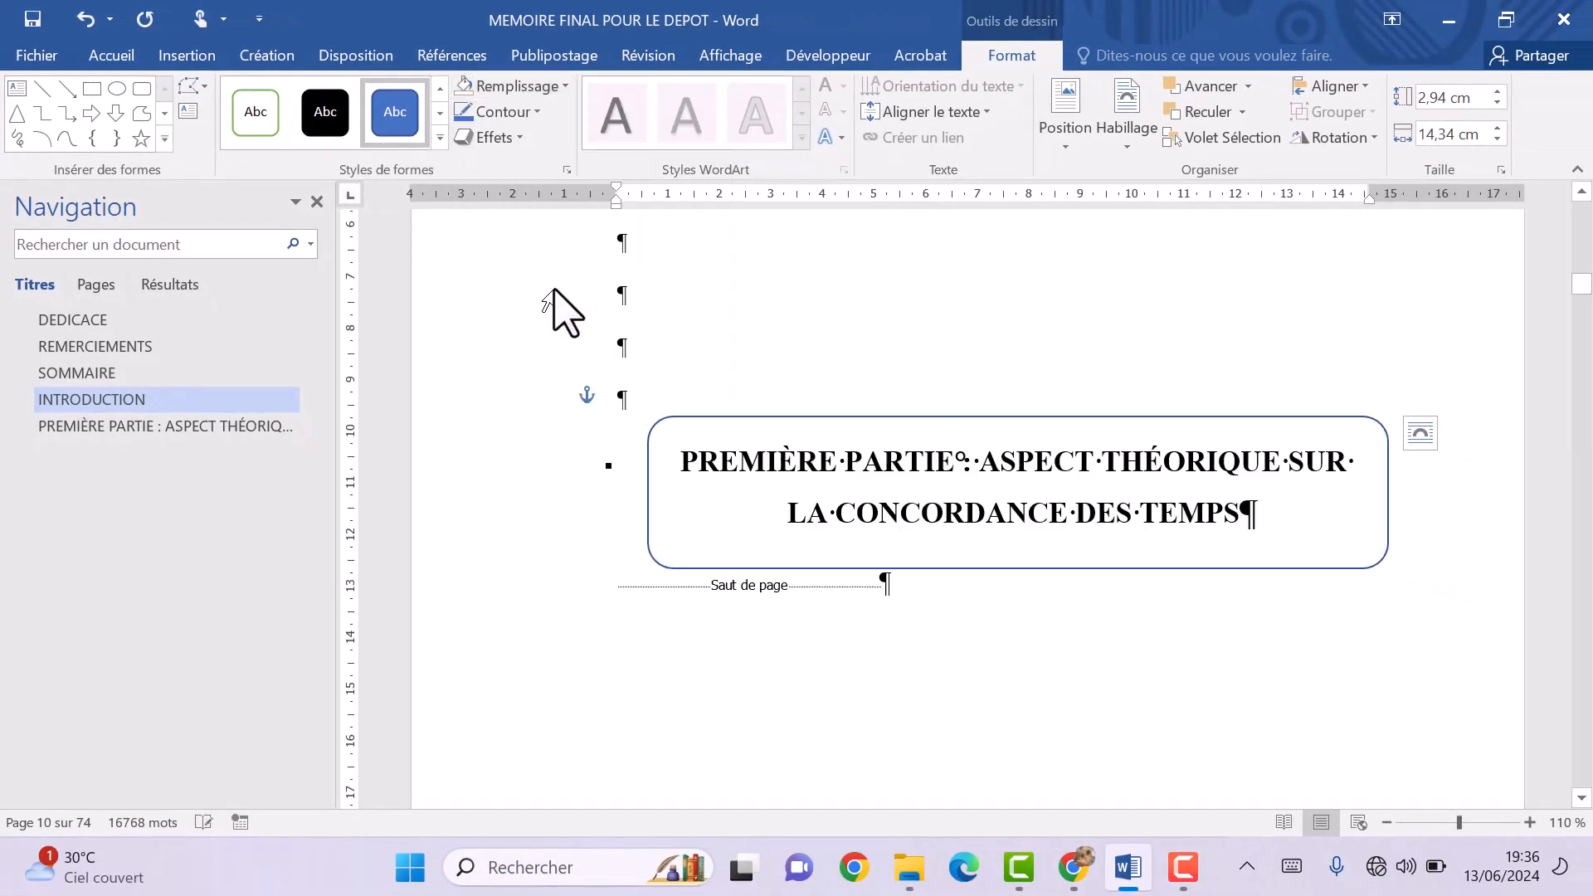
# Give the frame around the PREMIÈRE PARTIE title a 4½ pt black outline.
pyautogui.click(518, 112)
pyautogui.moveTo(548, 379)
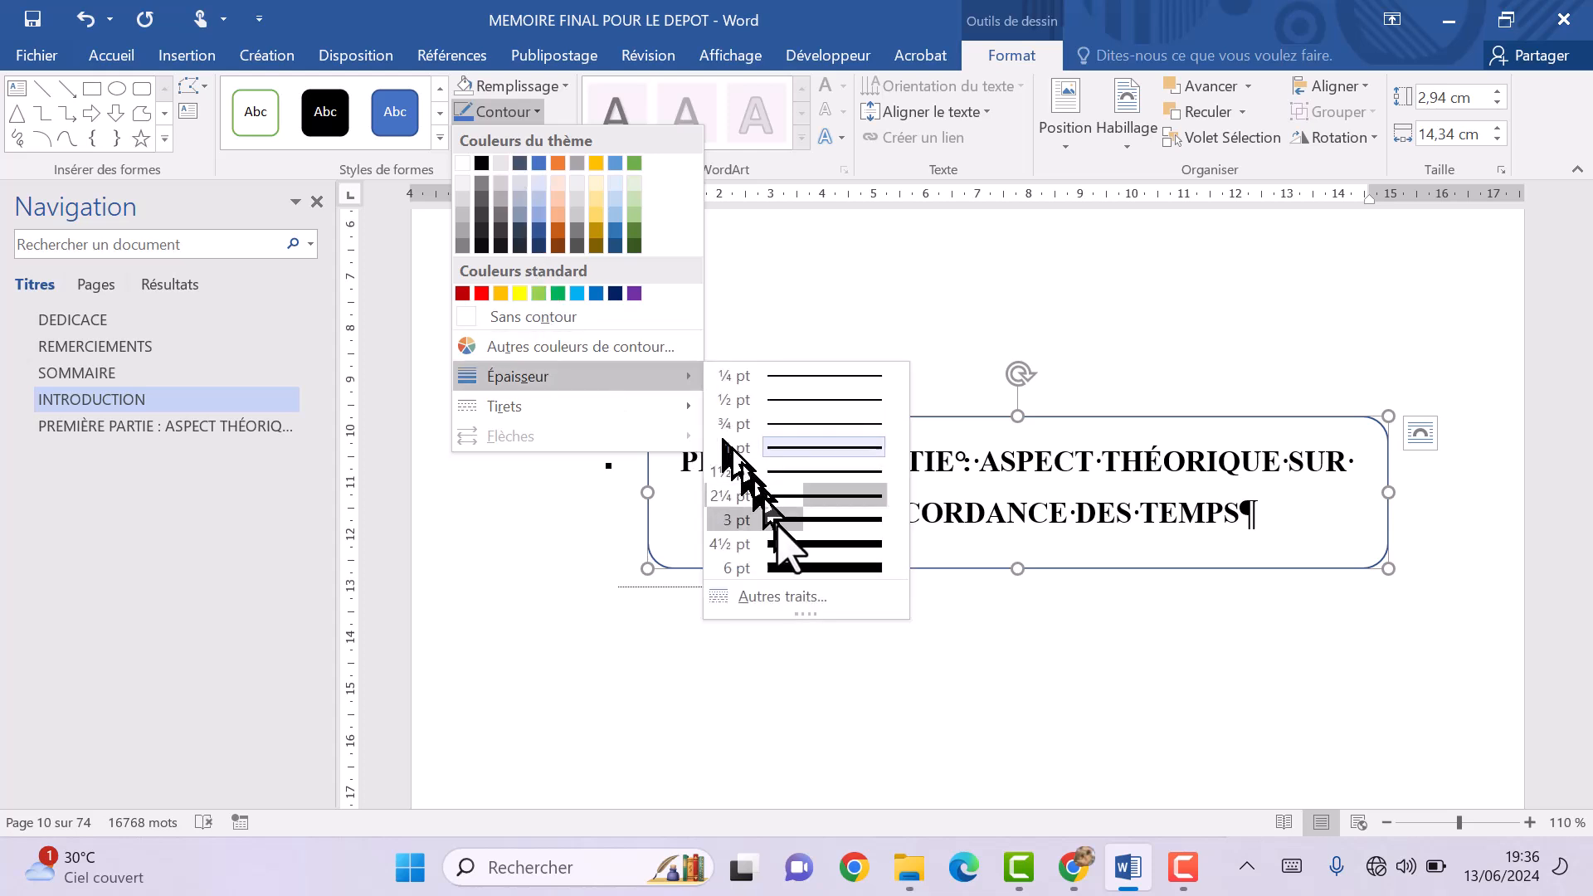
pyautogui.click(793, 543)
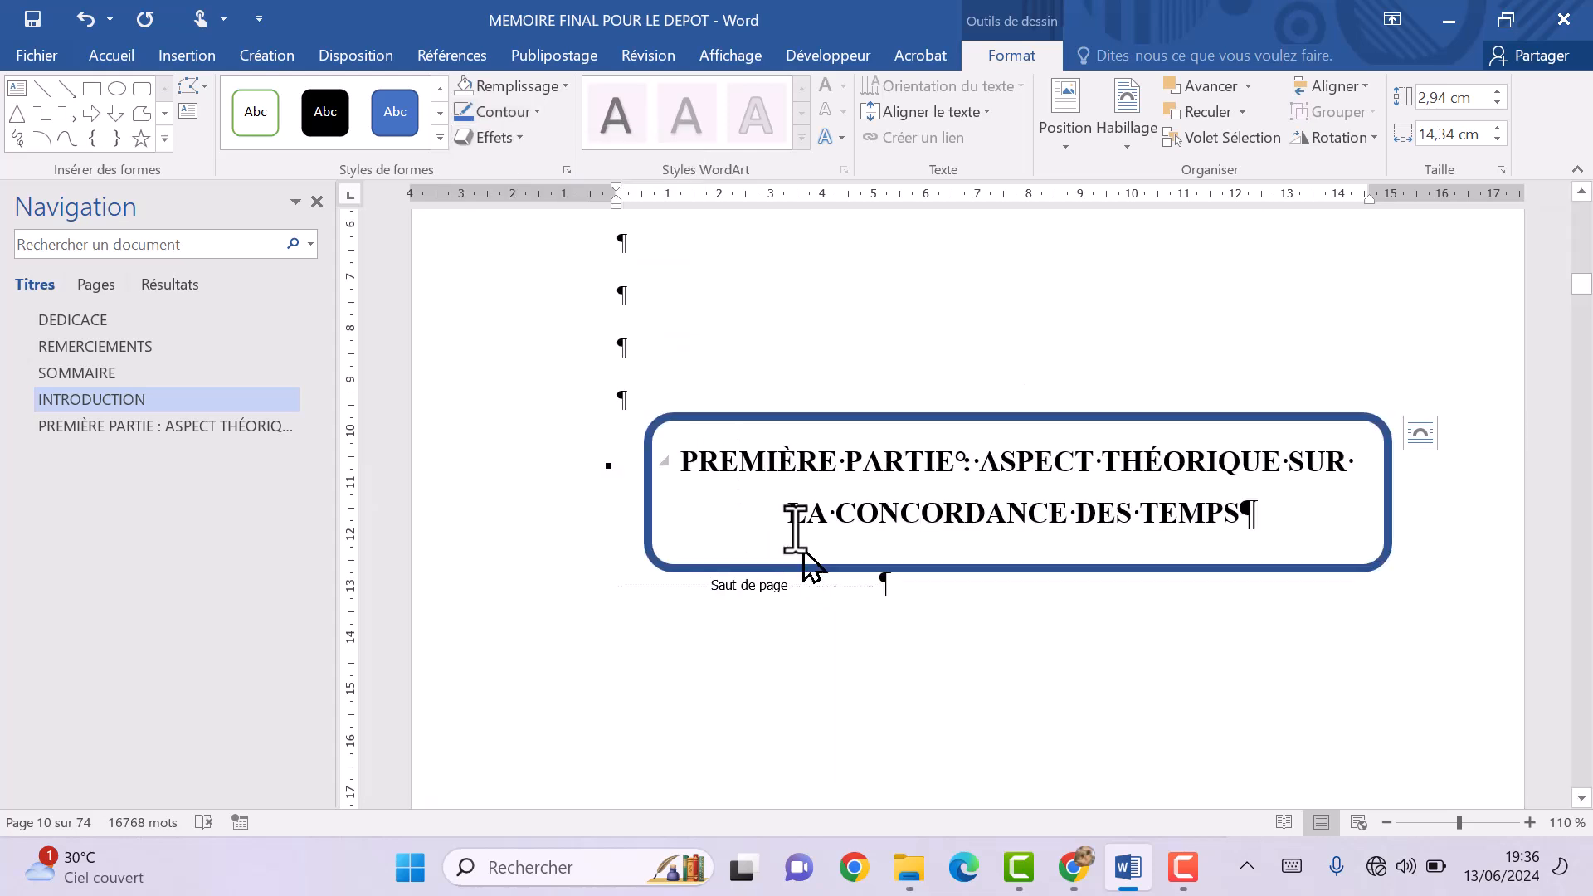
pyautogui.click(516, 112)
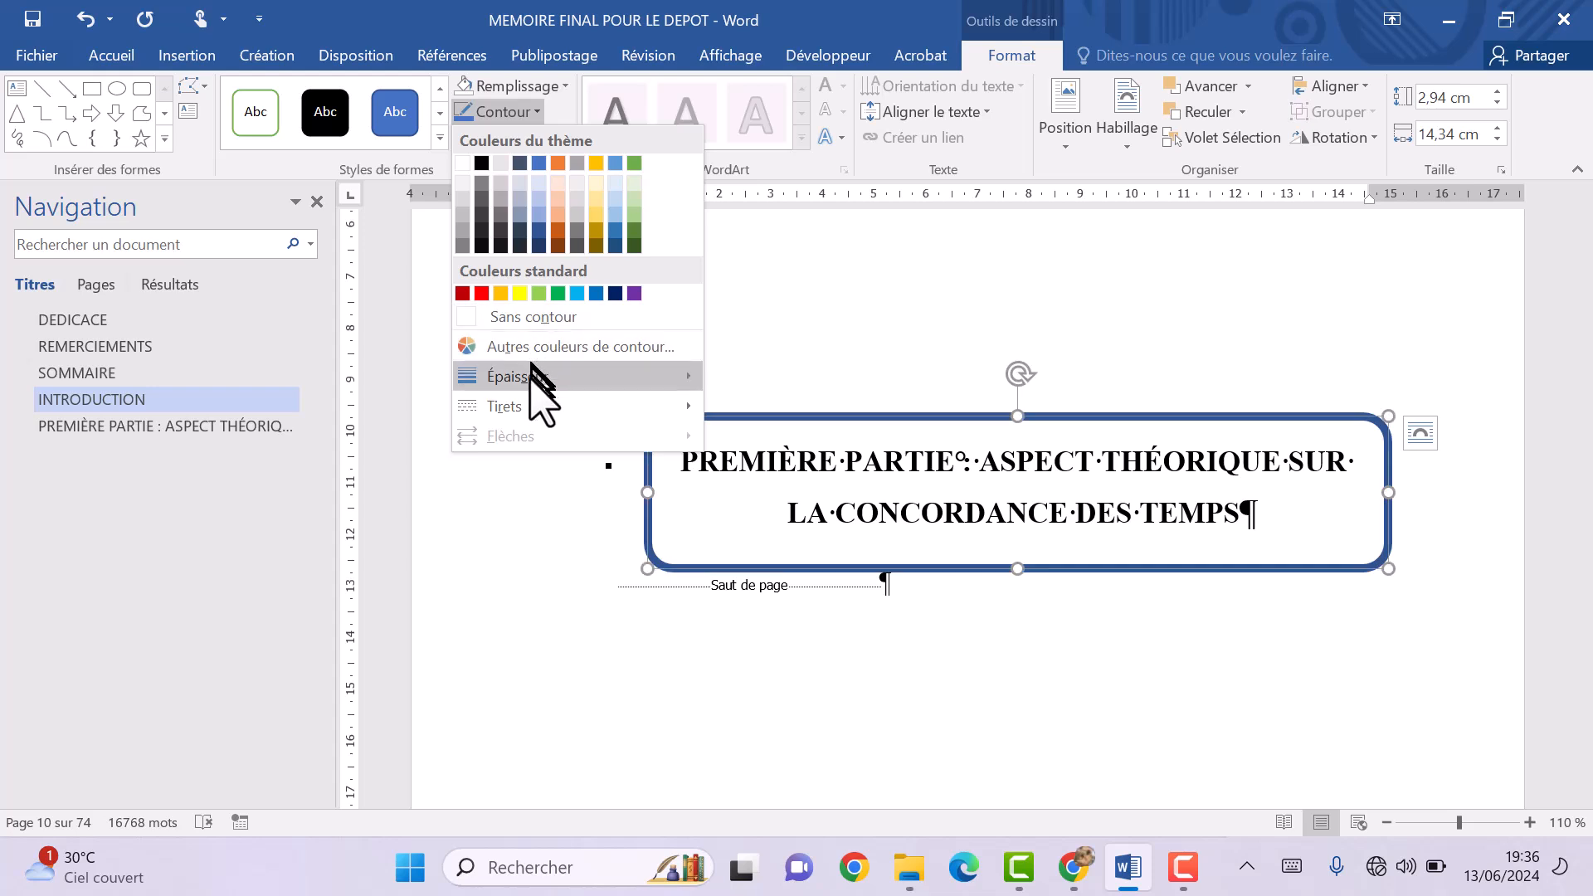
pyautogui.click(481, 165)
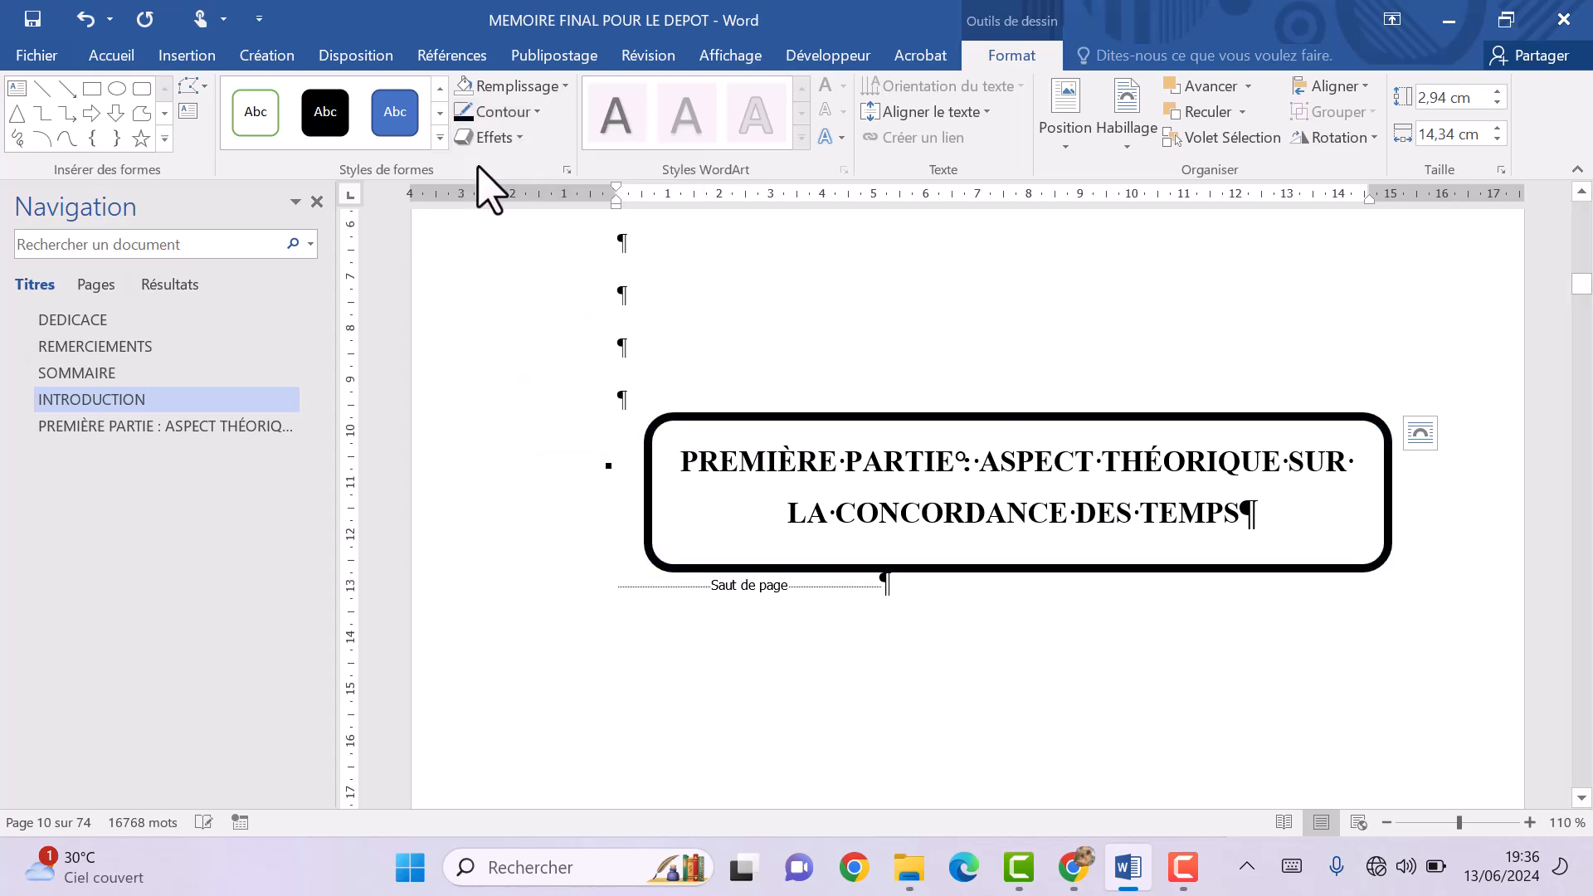
pyautogui.click(974, 664)
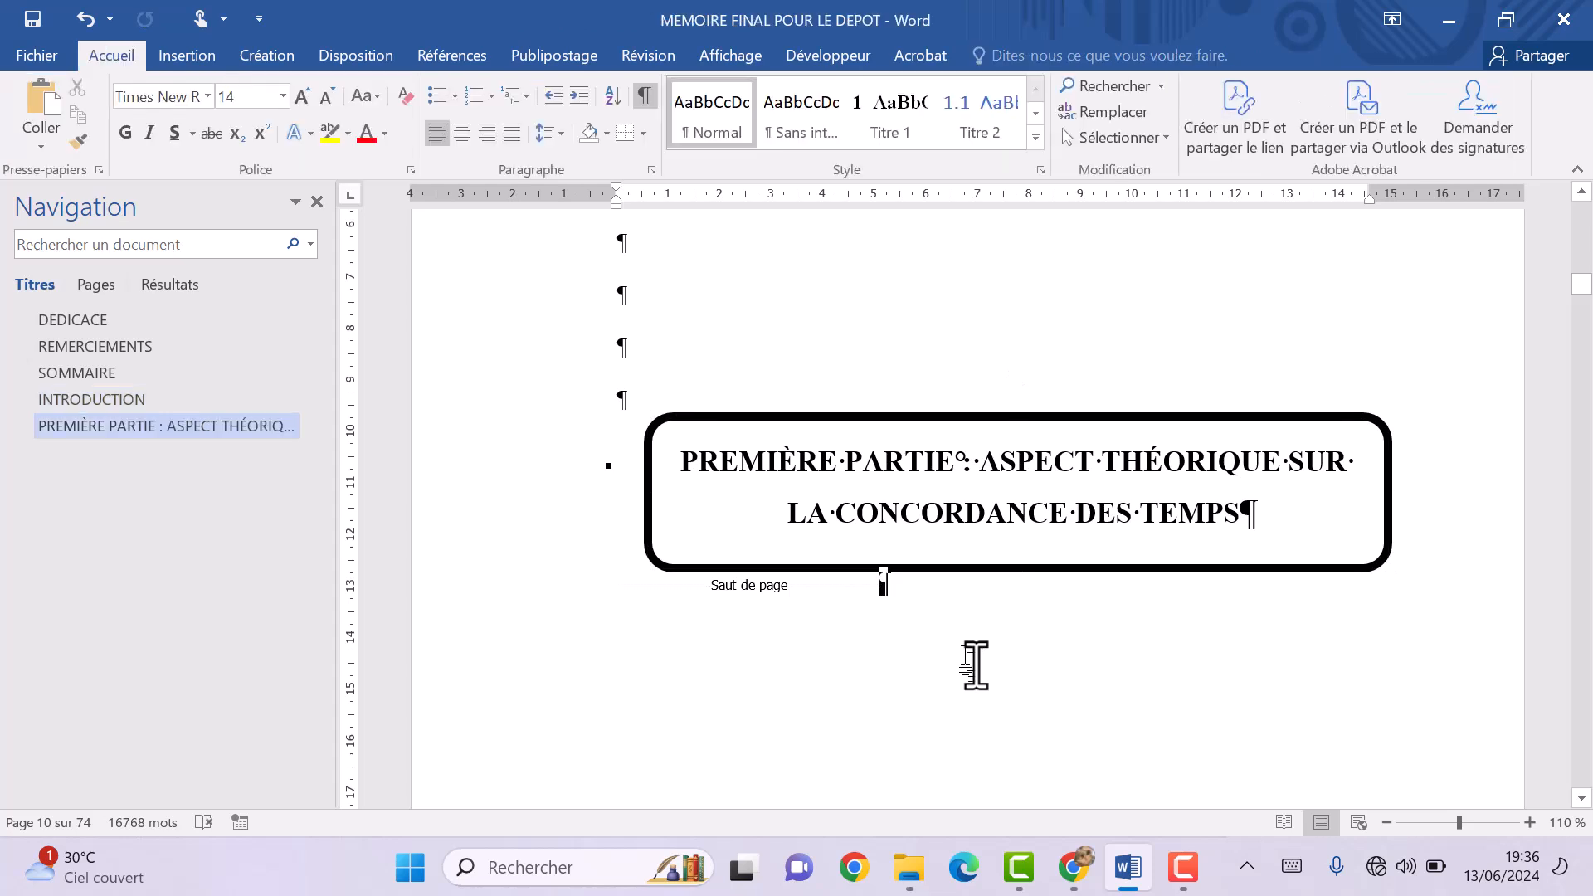
# Apply the Titre 1 style to the title "Chapitre 1 : Revue critique de littérature sur la concordance des temps".
pyautogui.scroll(-5, 975, 663)
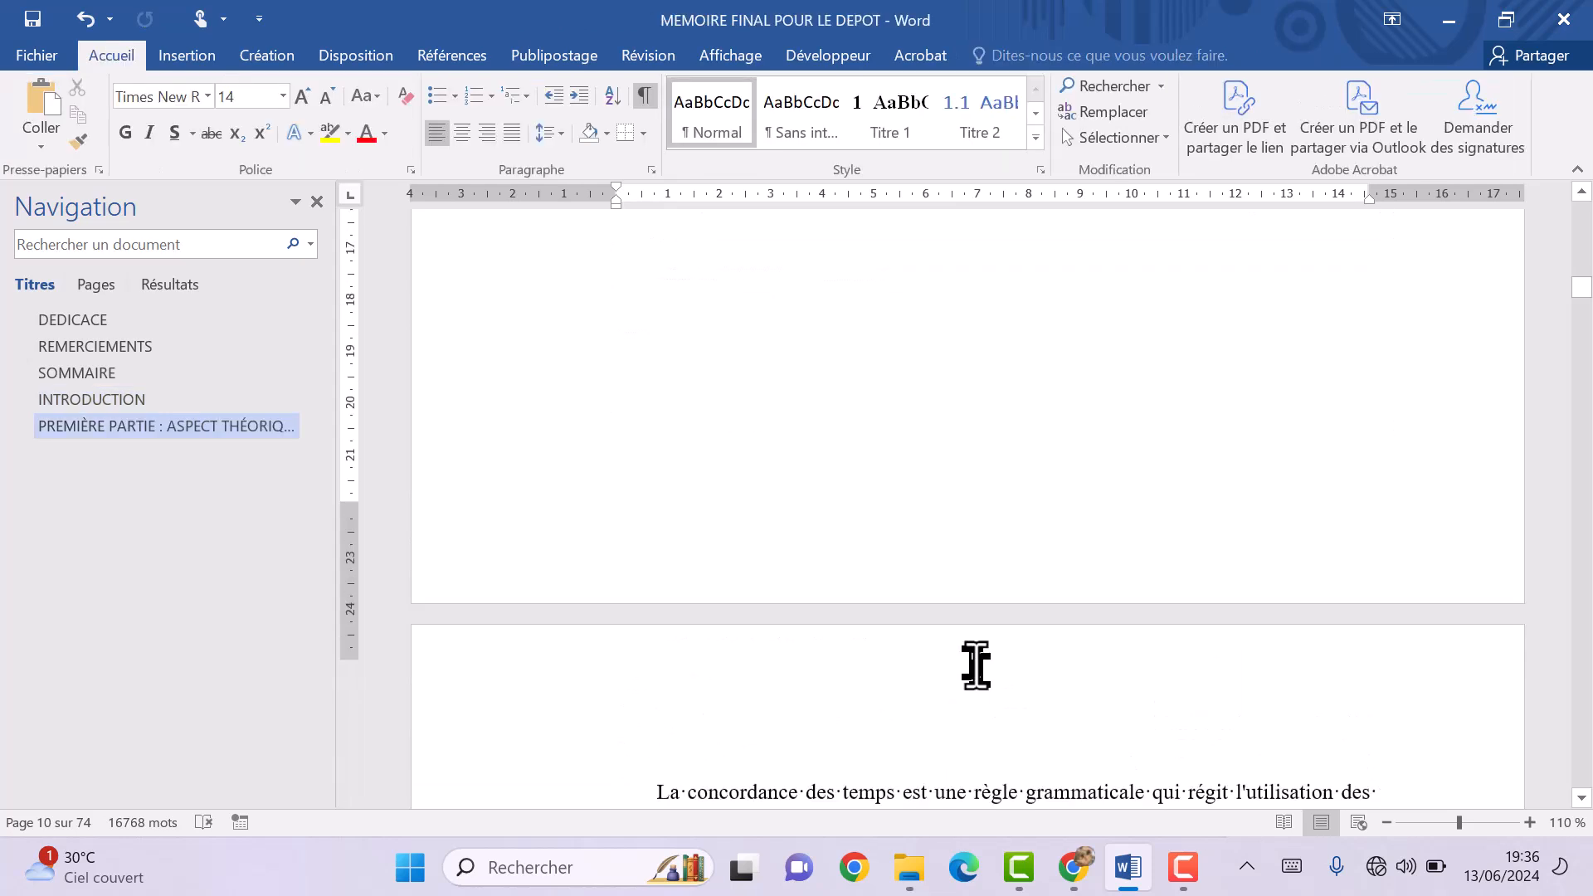
pyautogui.scroll(5, 975, 664)
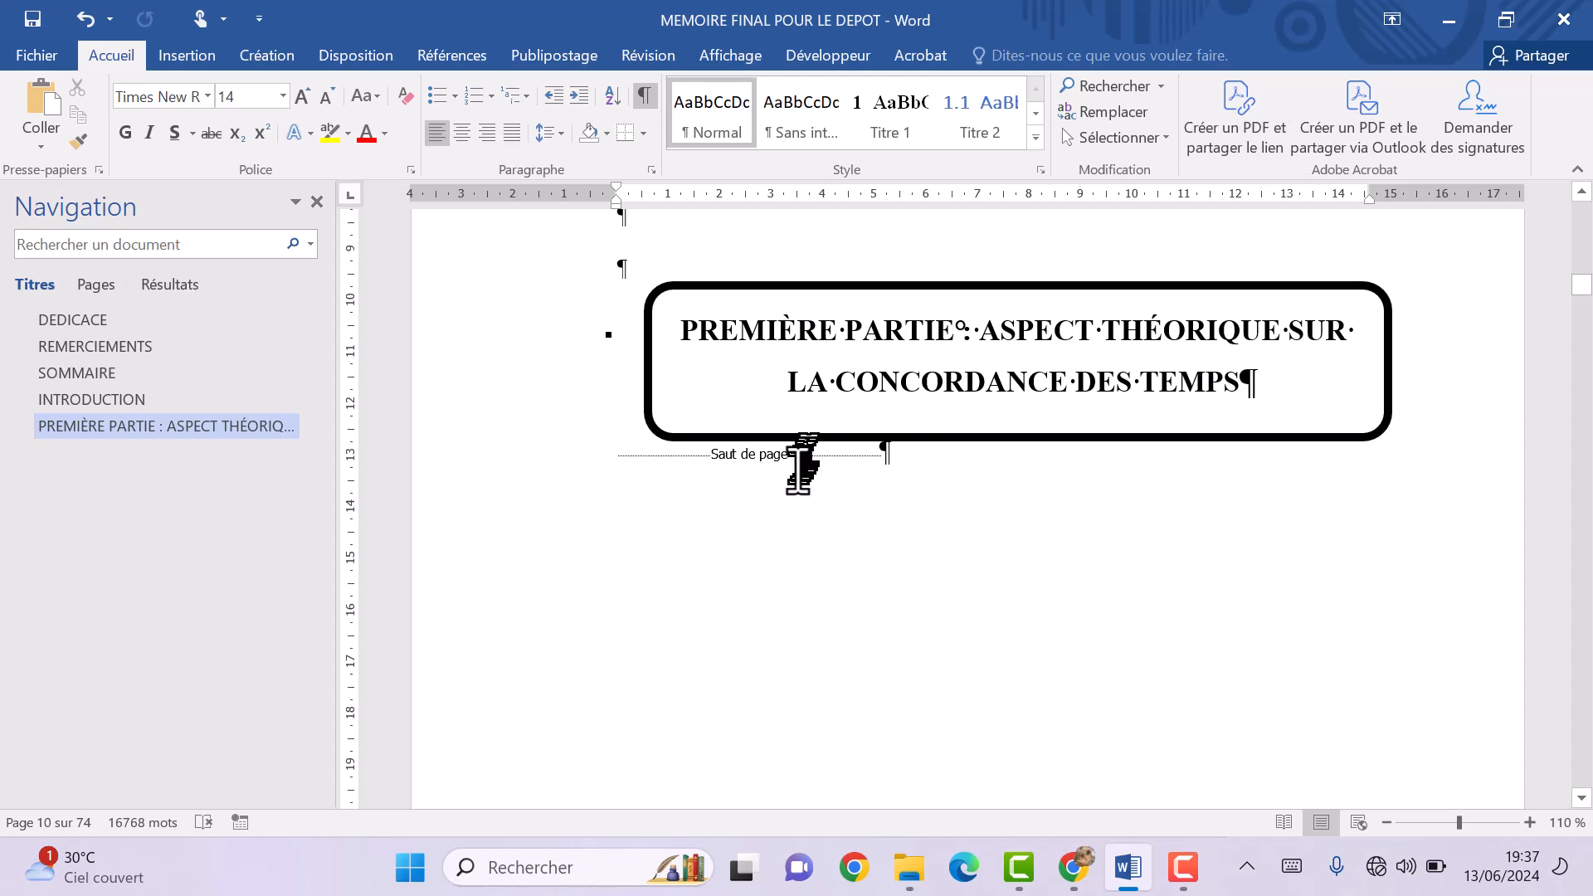
pyautogui.scroll(-15, 804, 581)
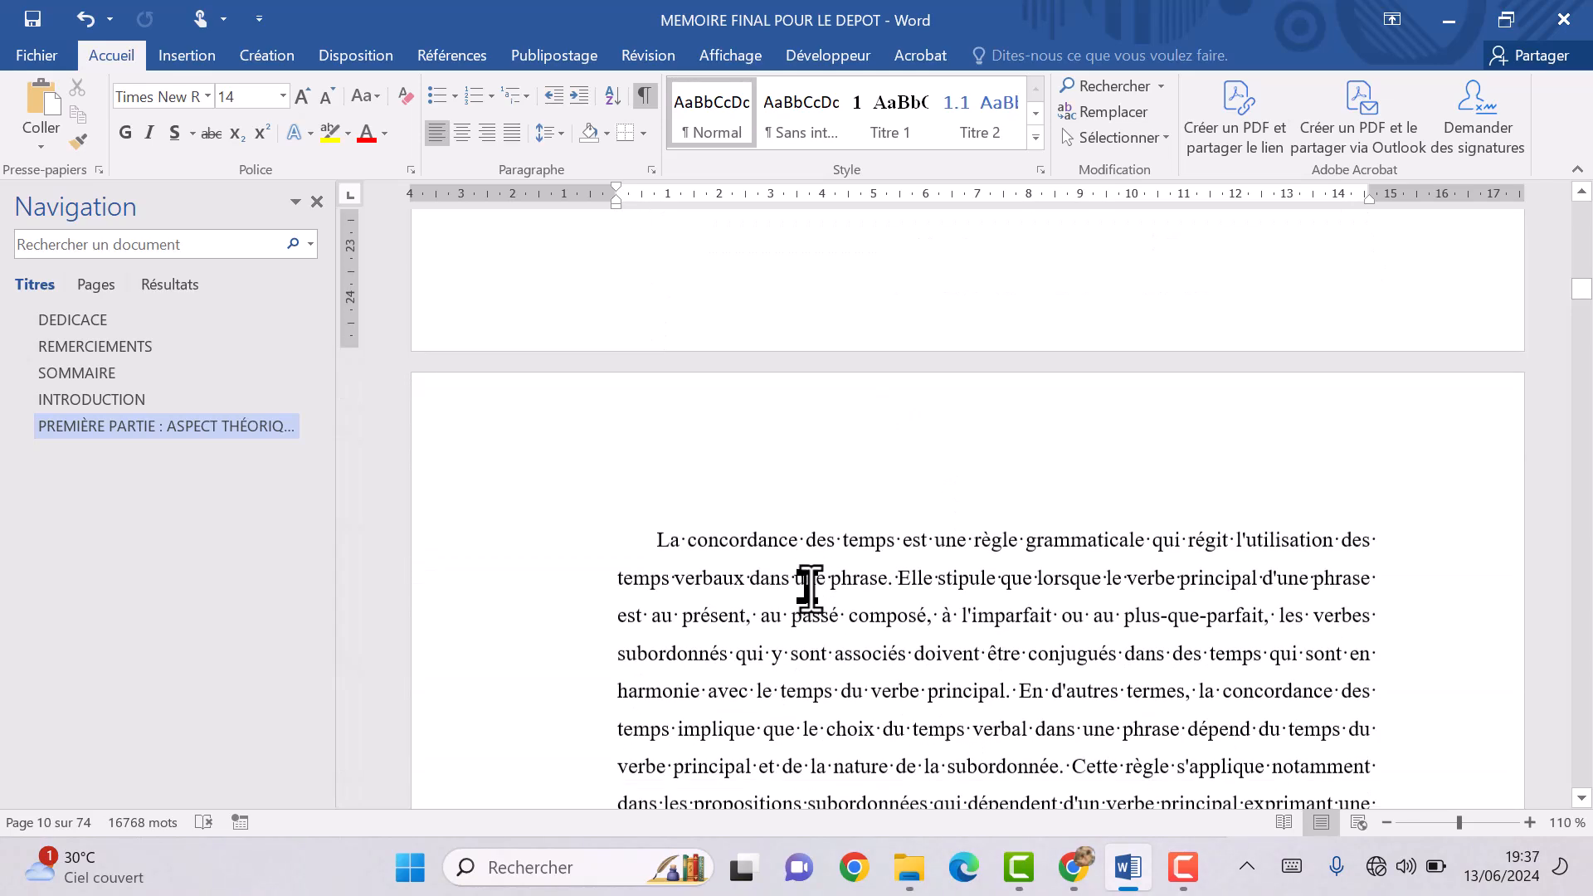
pyautogui.scroll(-3, 809, 589)
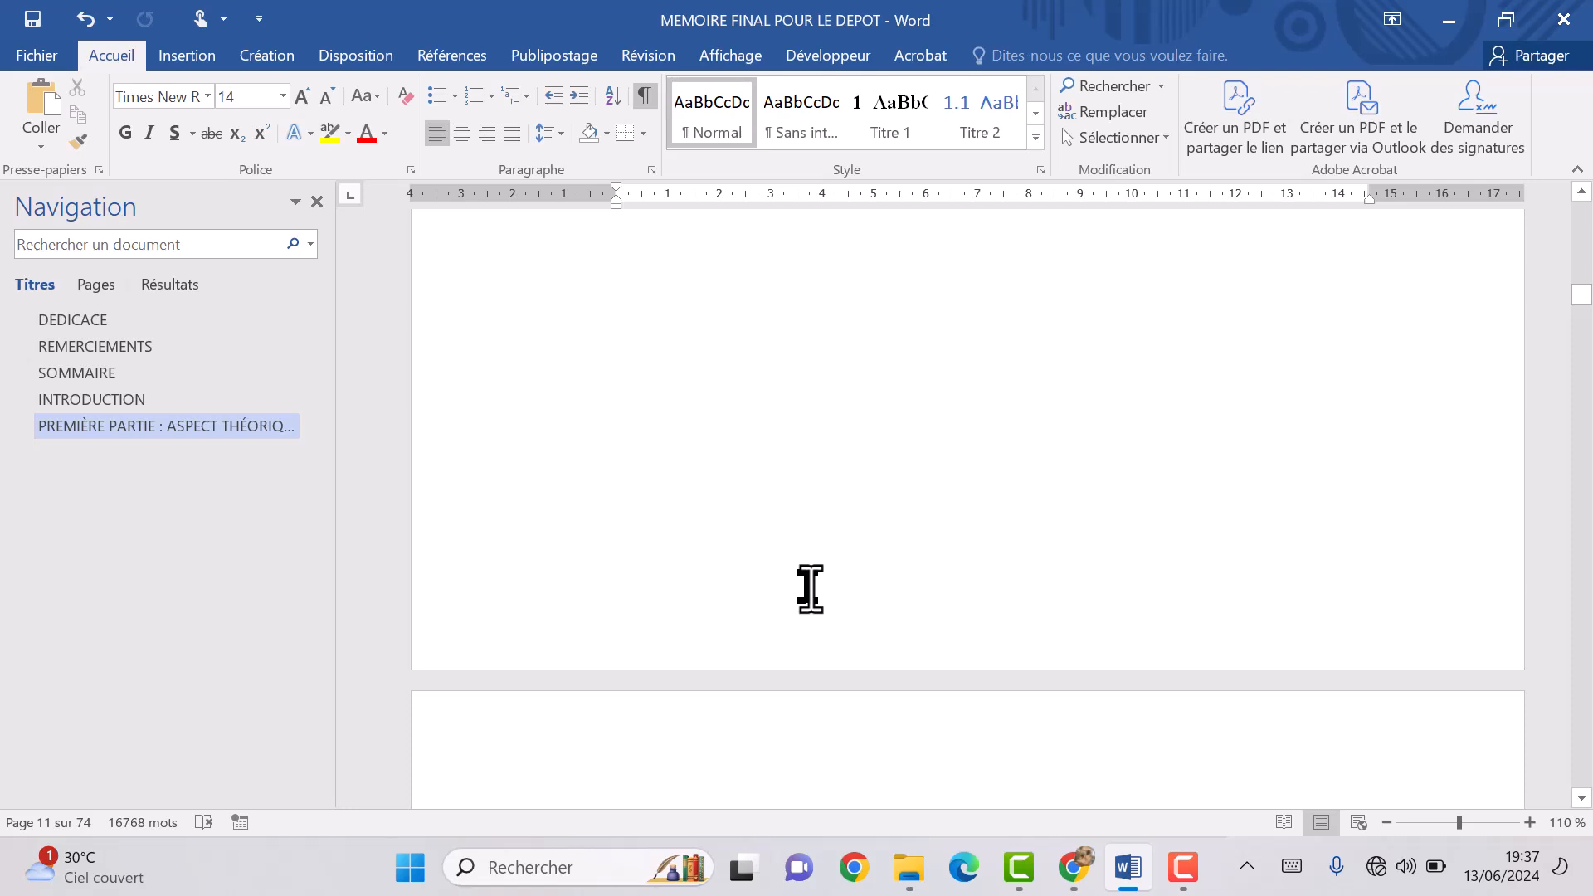
pyautogui.scroll(-8, 809, 589)
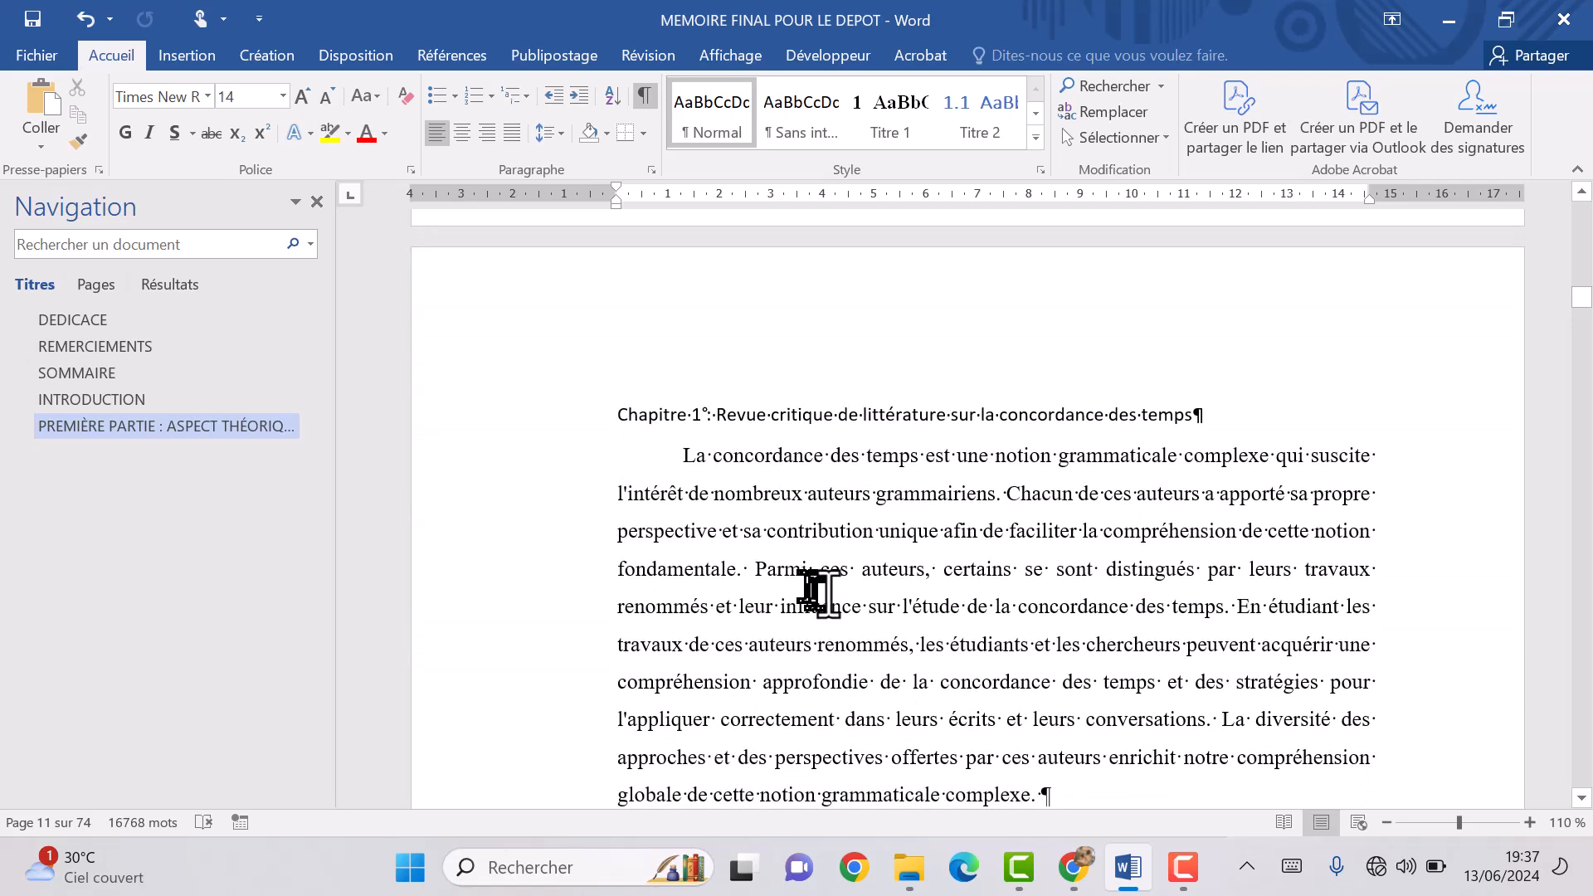
pyautogui.click(746, 414)
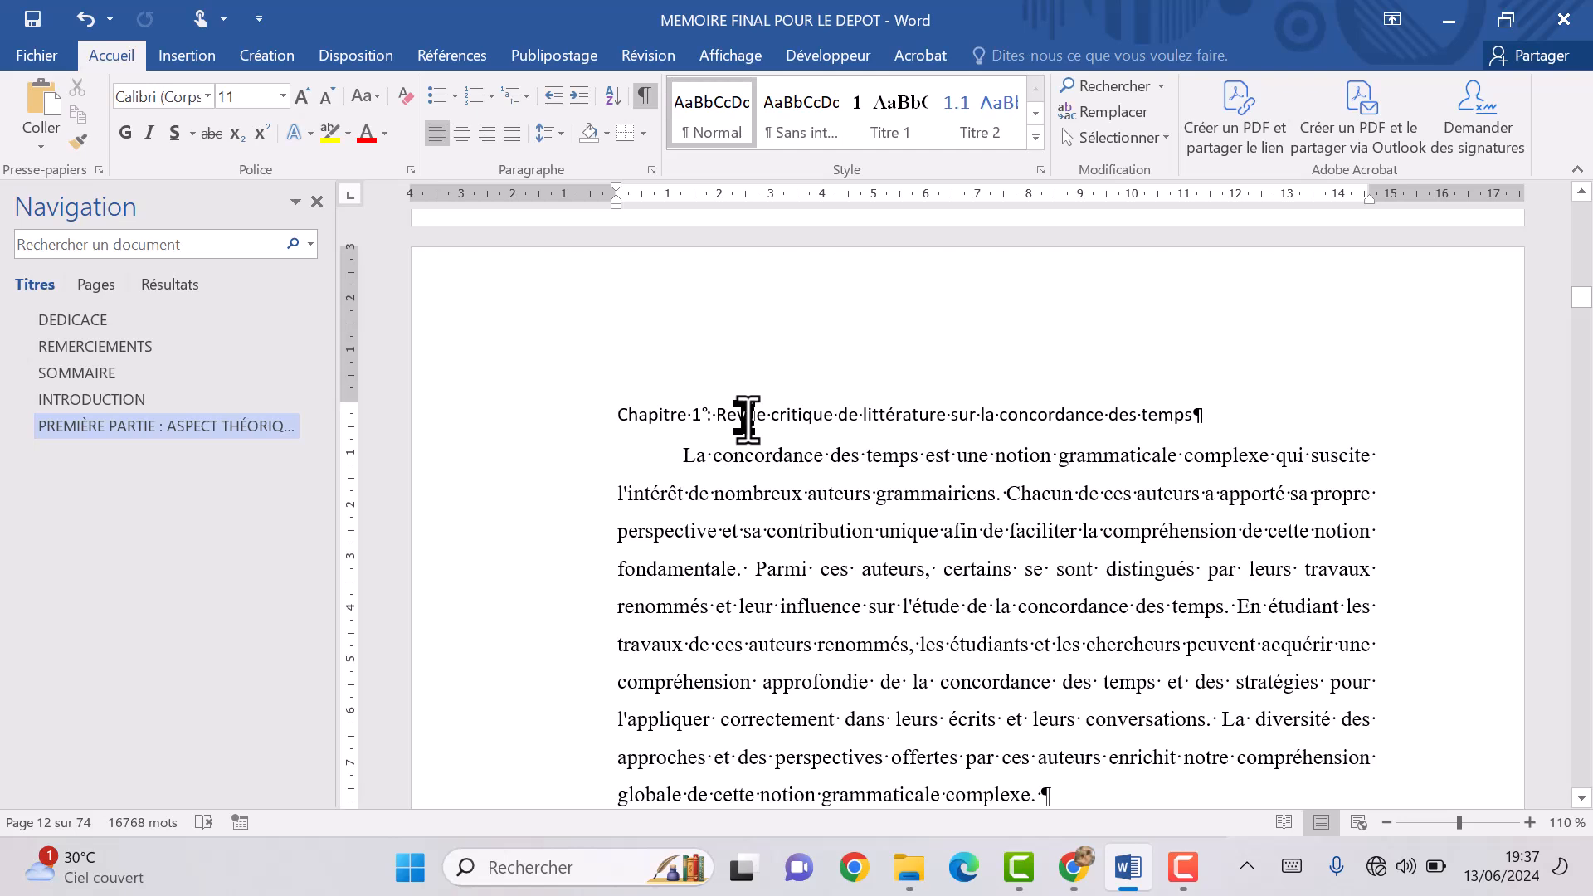
pyautogui.click(888, 116)
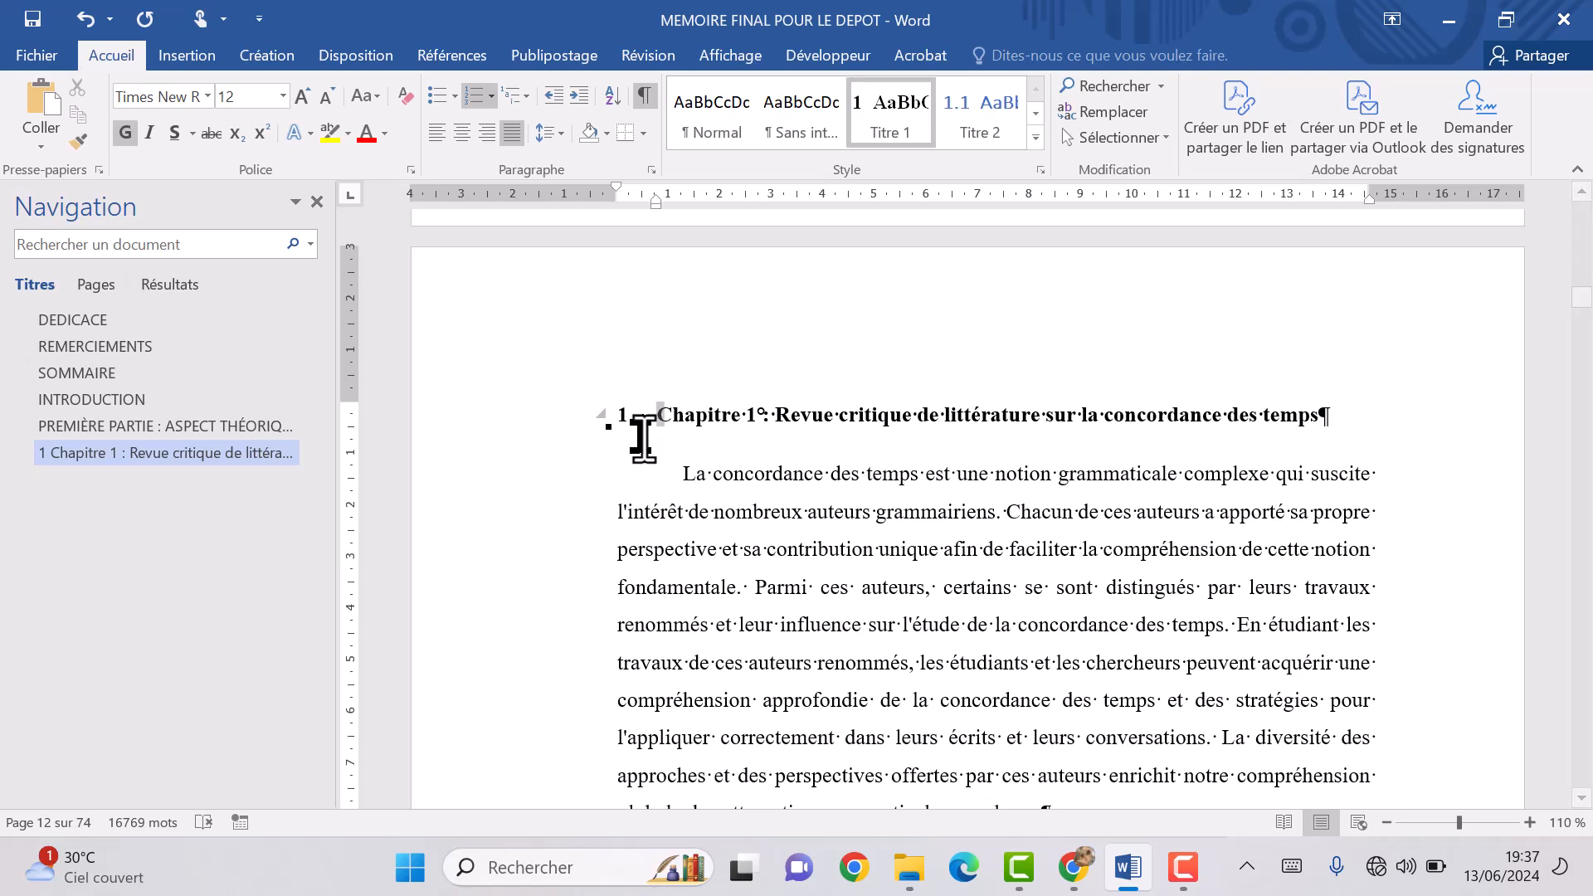
pyautogui.scroll(1, 738, 356)
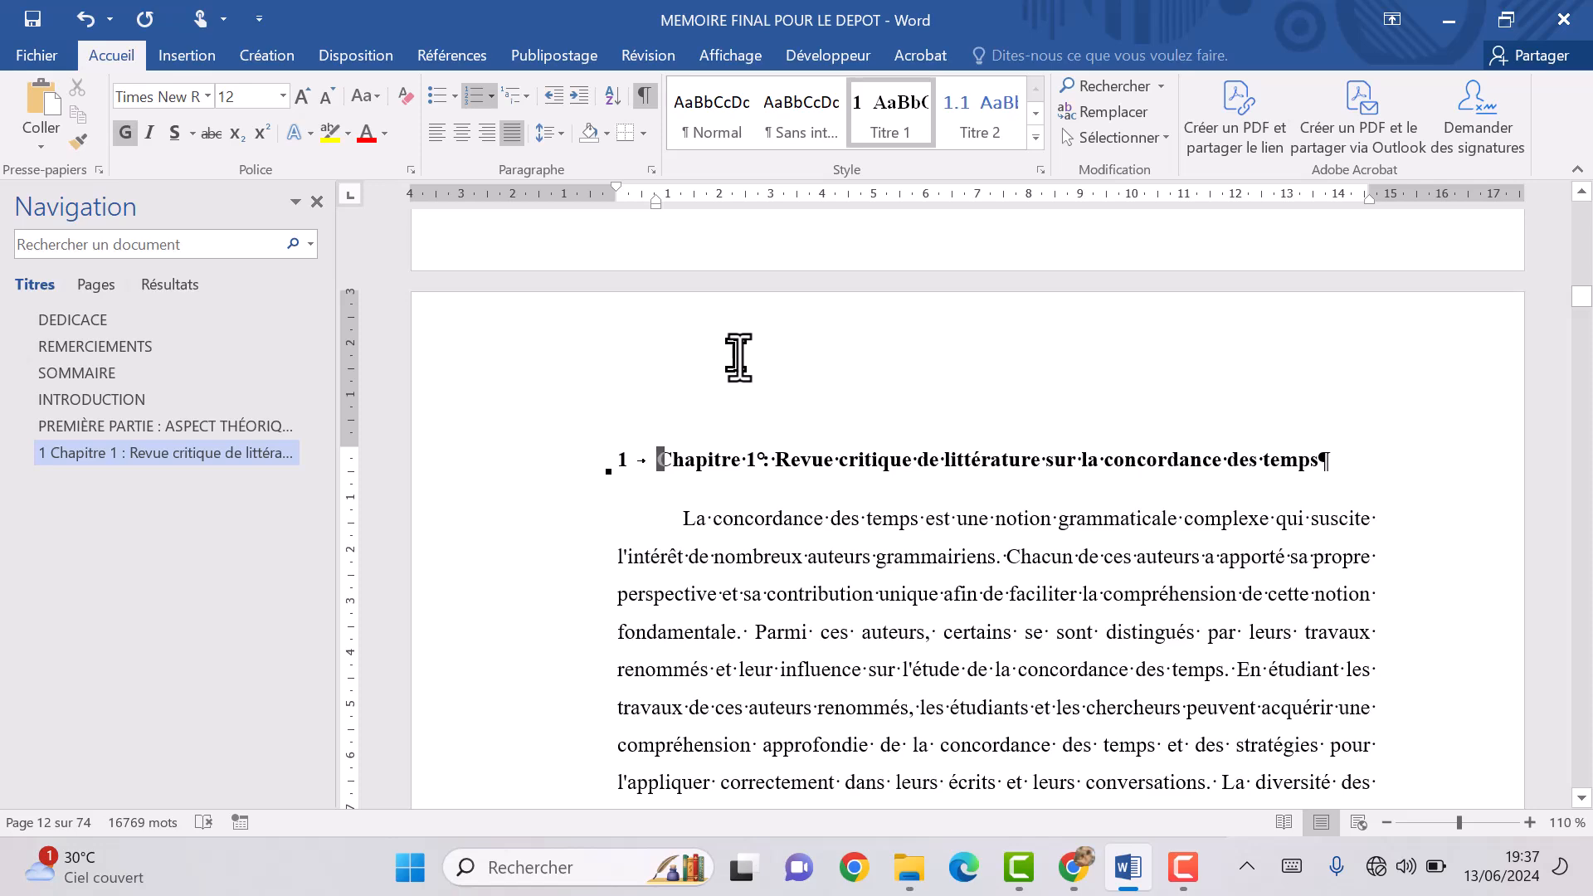
# Apply the Titre 2 style to the subheading "Maurice Grevisse" in Chapitre 1.
pyautogui.scroll(-5, 738, 356)
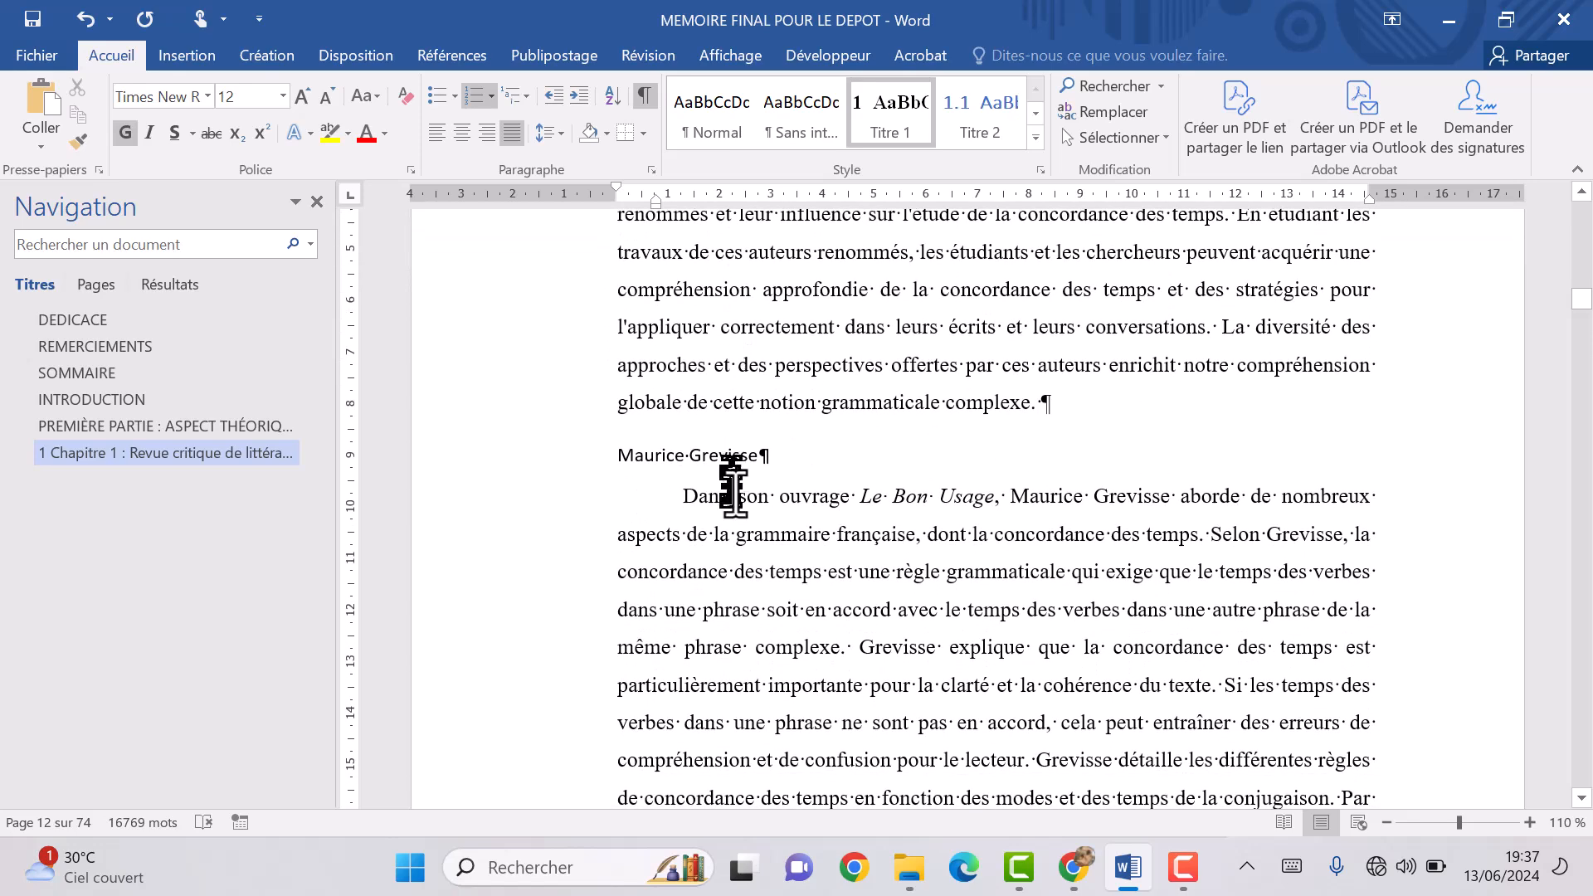
pyautogui.click(705, 460)
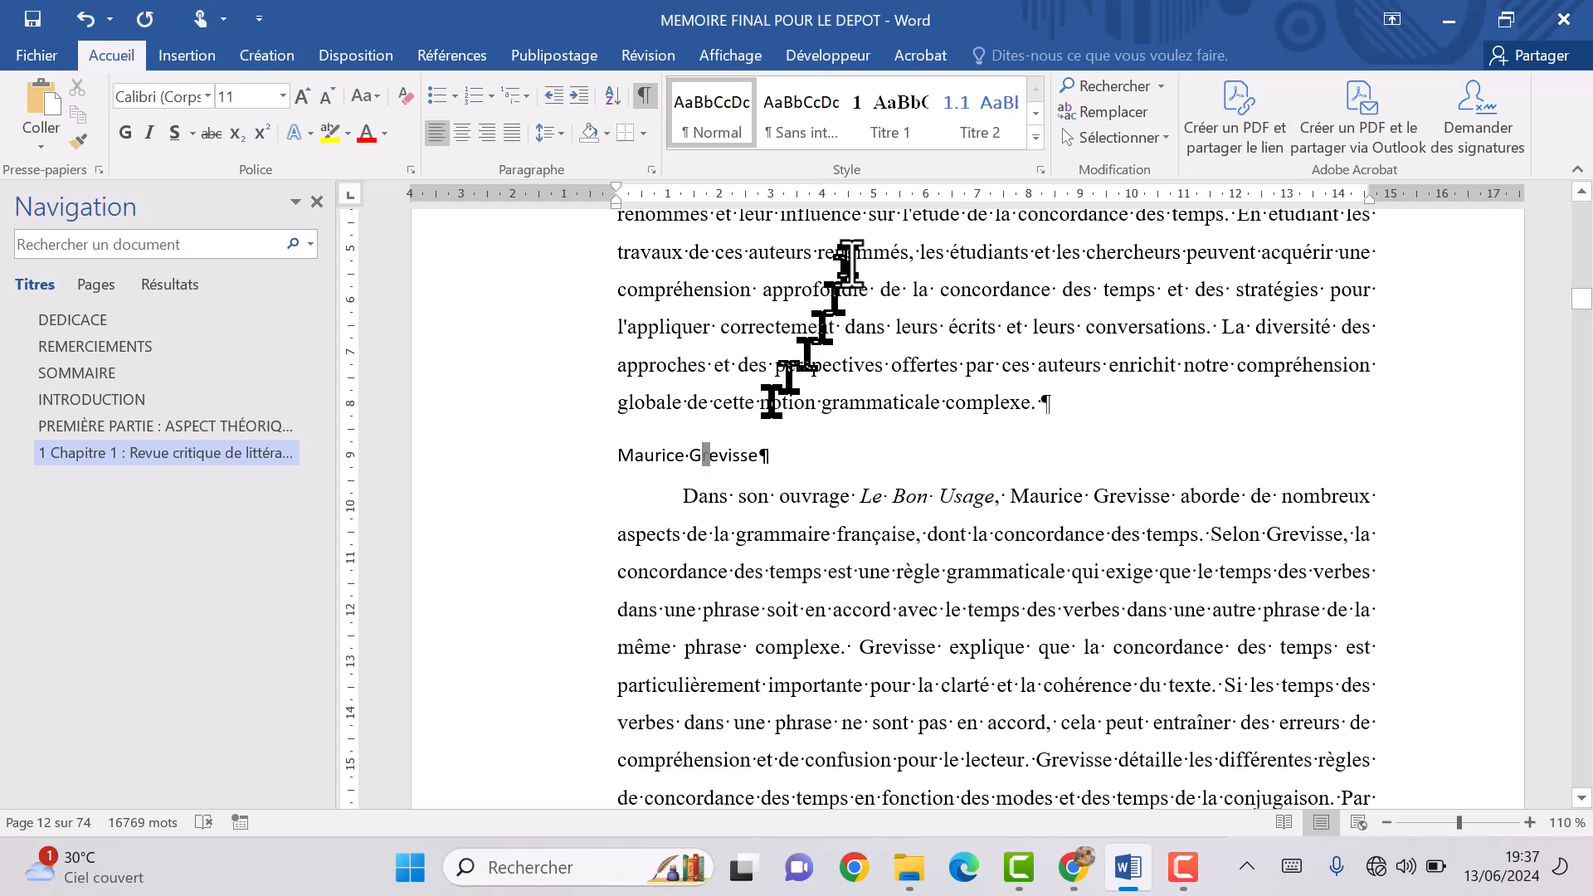
pyautogui.click(977, 139)
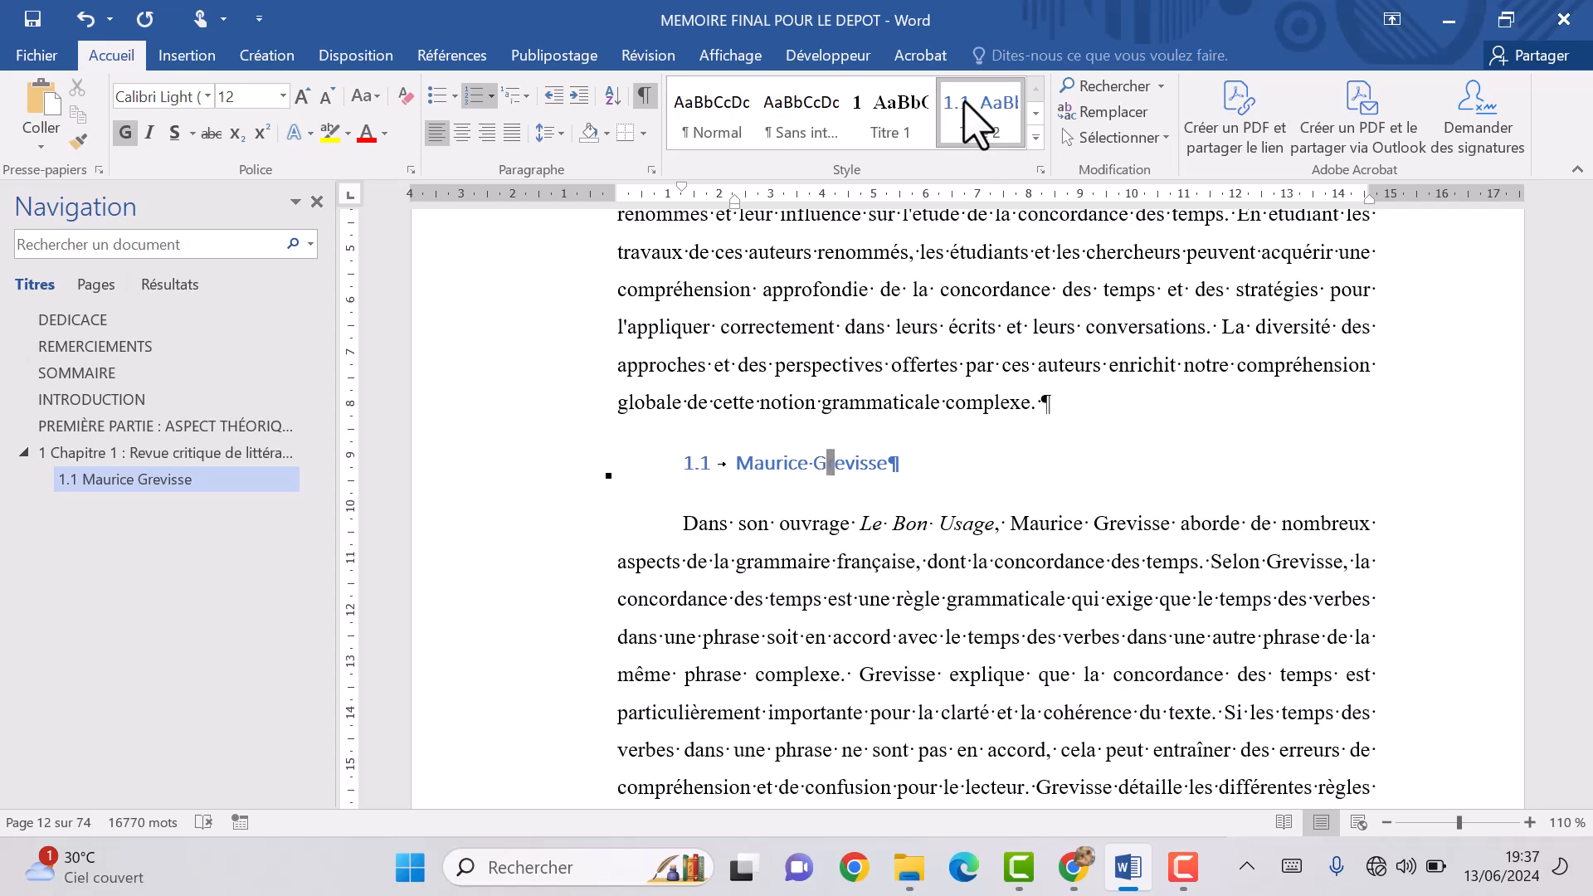
# Modify the Titre 2 style to use the Times New Roman font and justified alignment.
pyautogui.rightClick(999, 103)
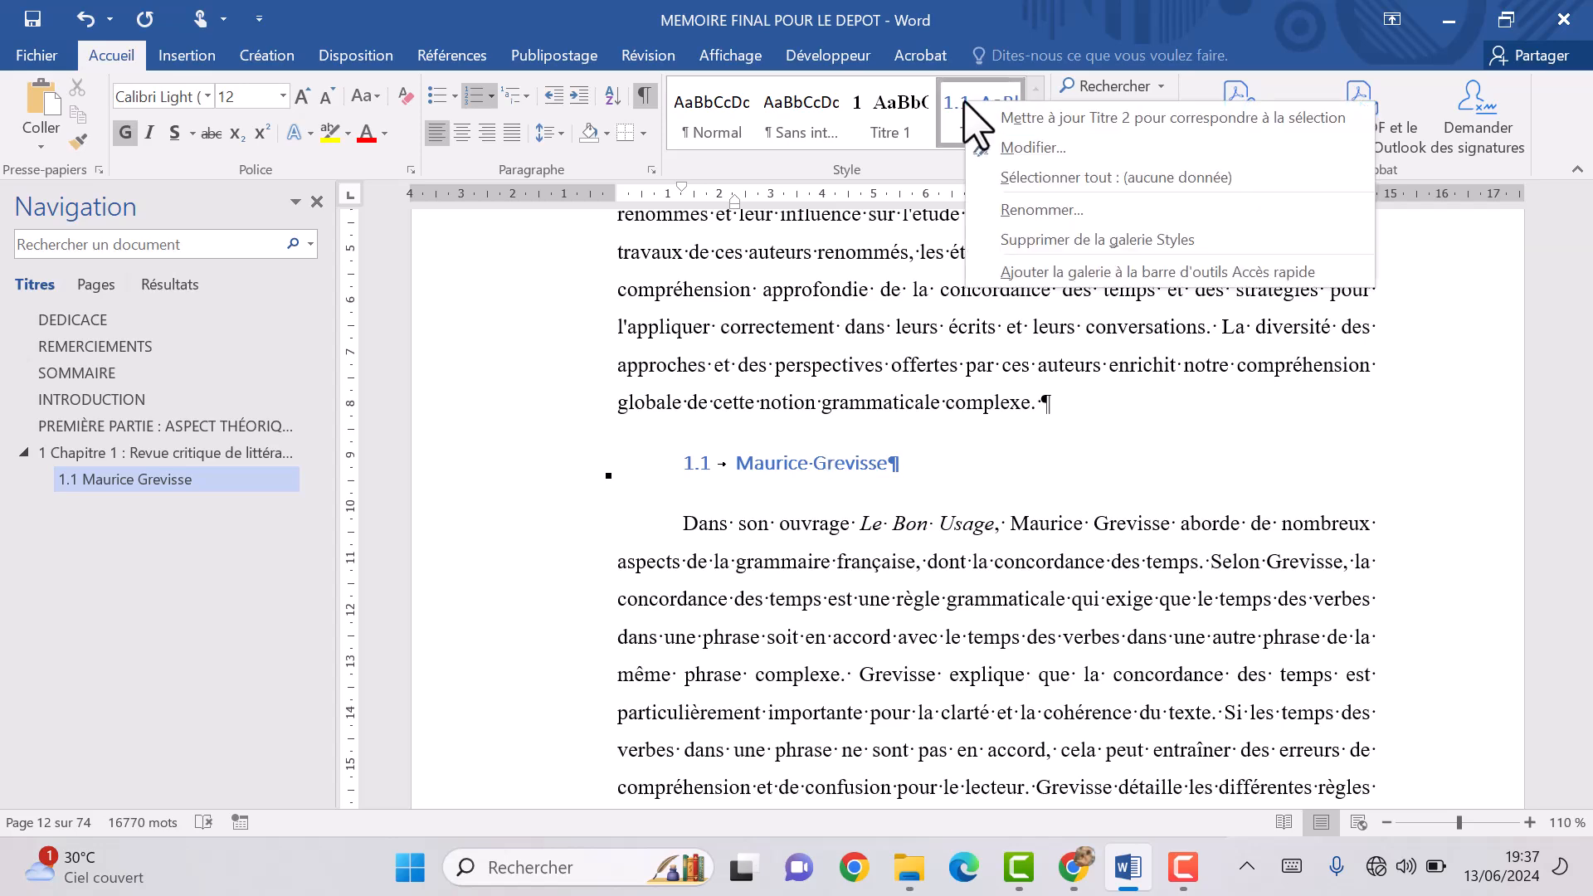
pyautogui.click(1000, 143)
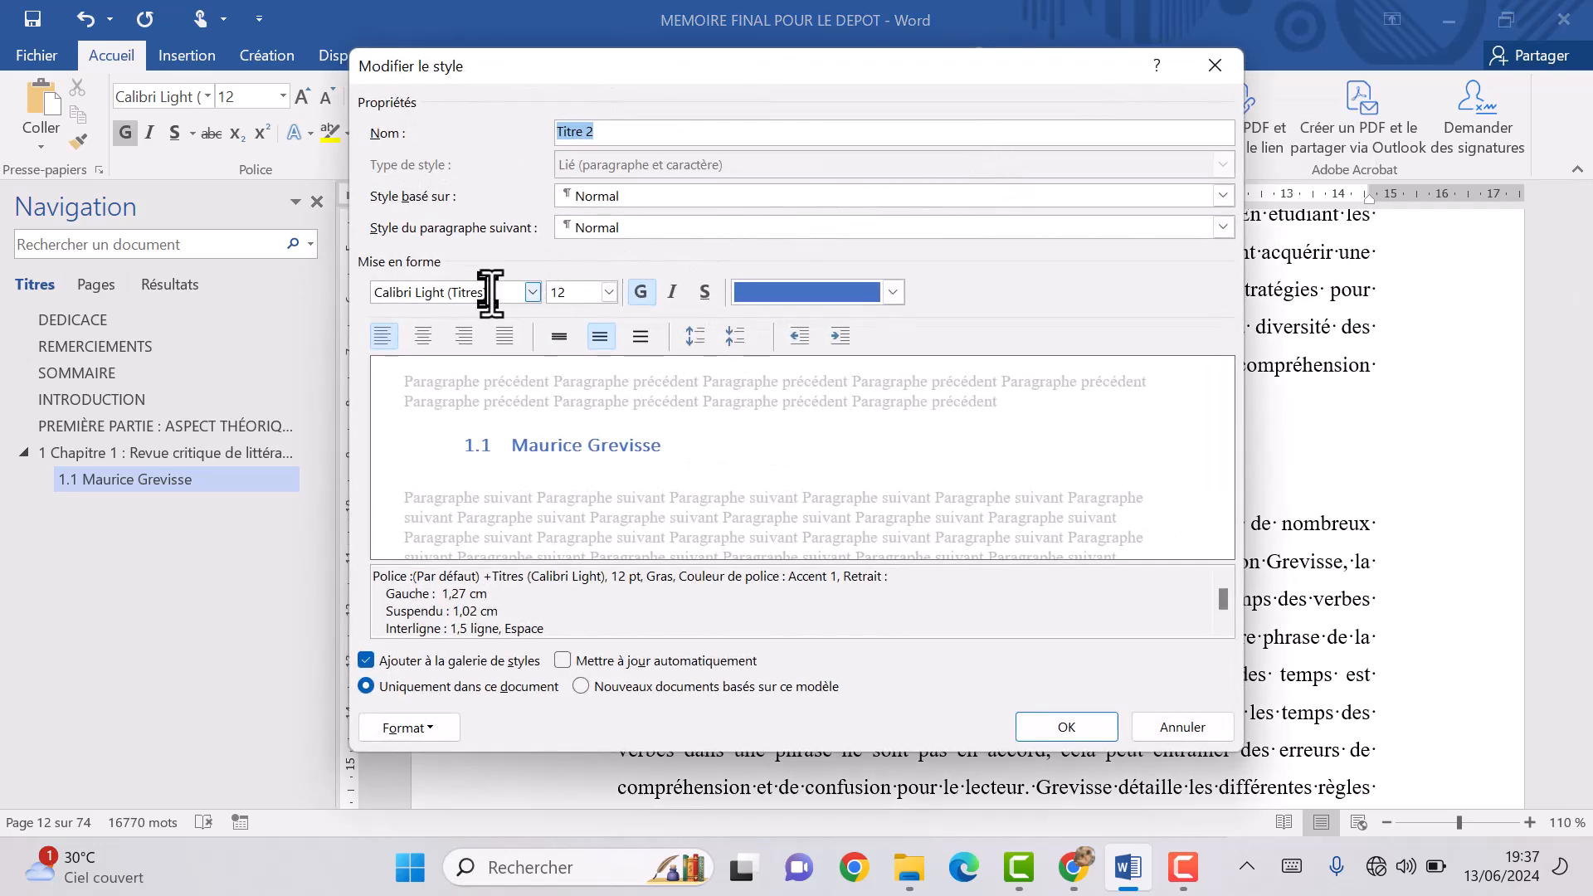
pyautogui.click(491, 292)
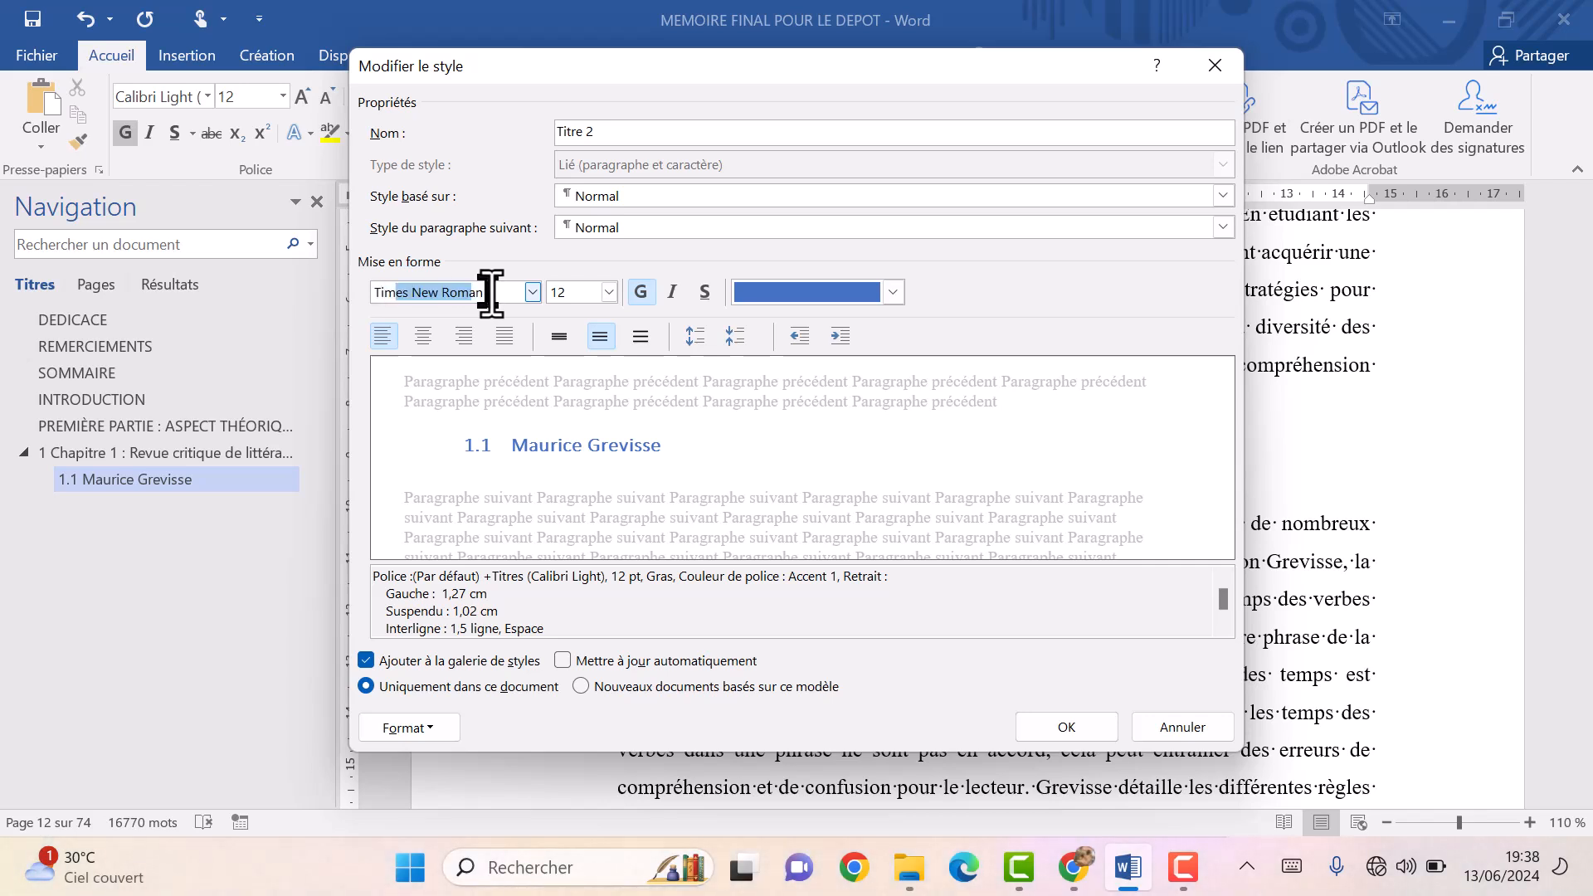
pyautogui.press('Return')
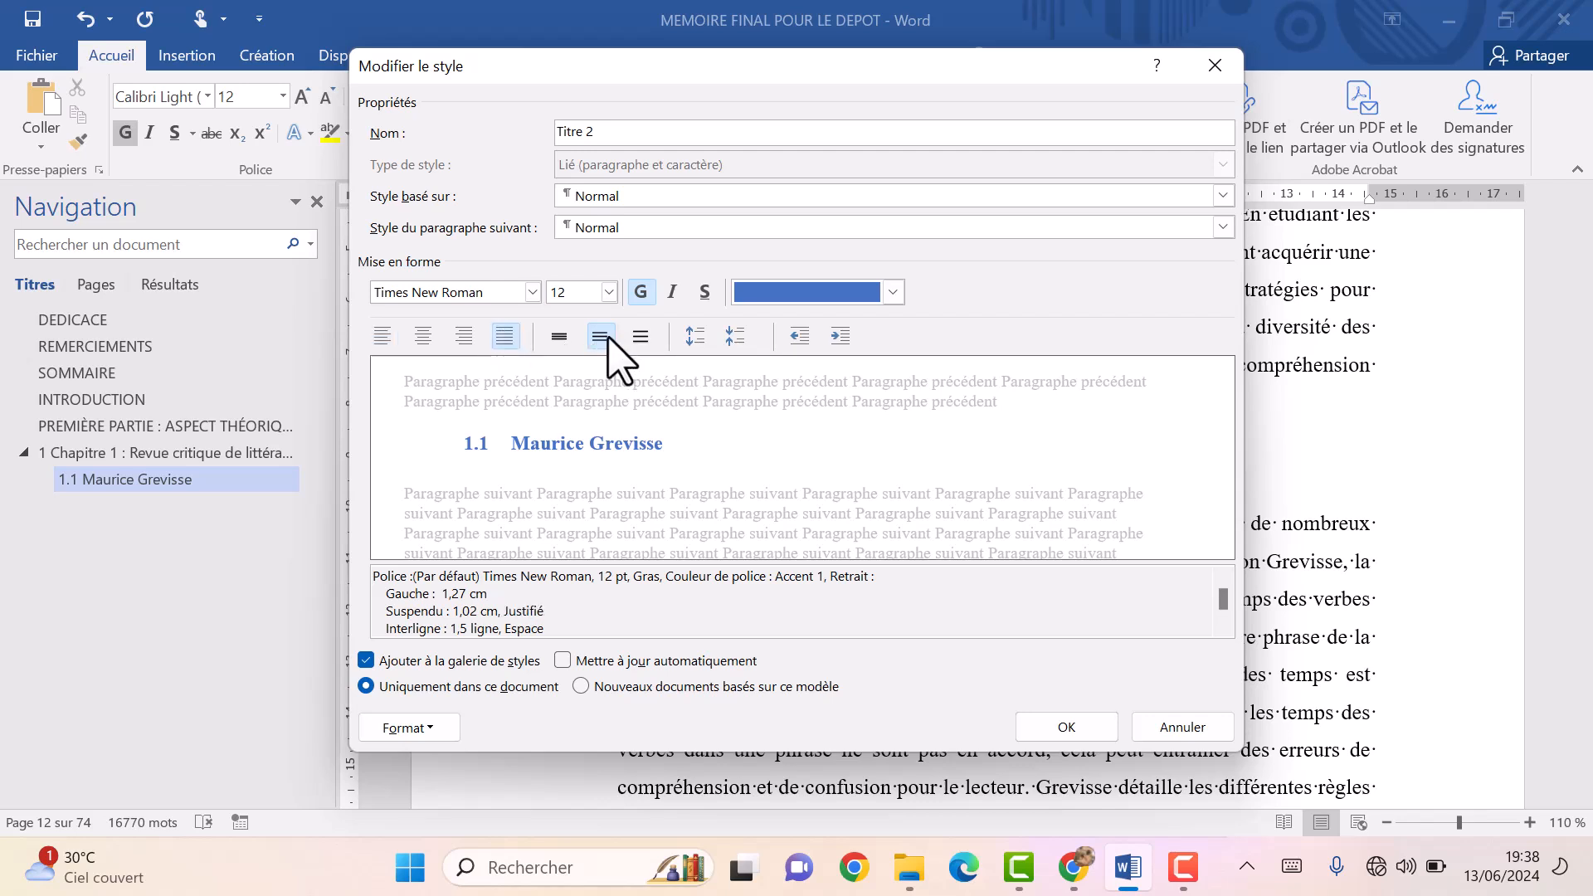
# Try larger and smaller paragraph spacing for the Titre 2 style, and increase its left indent to 2.54 cm.
pyautogui.click(695, 336)
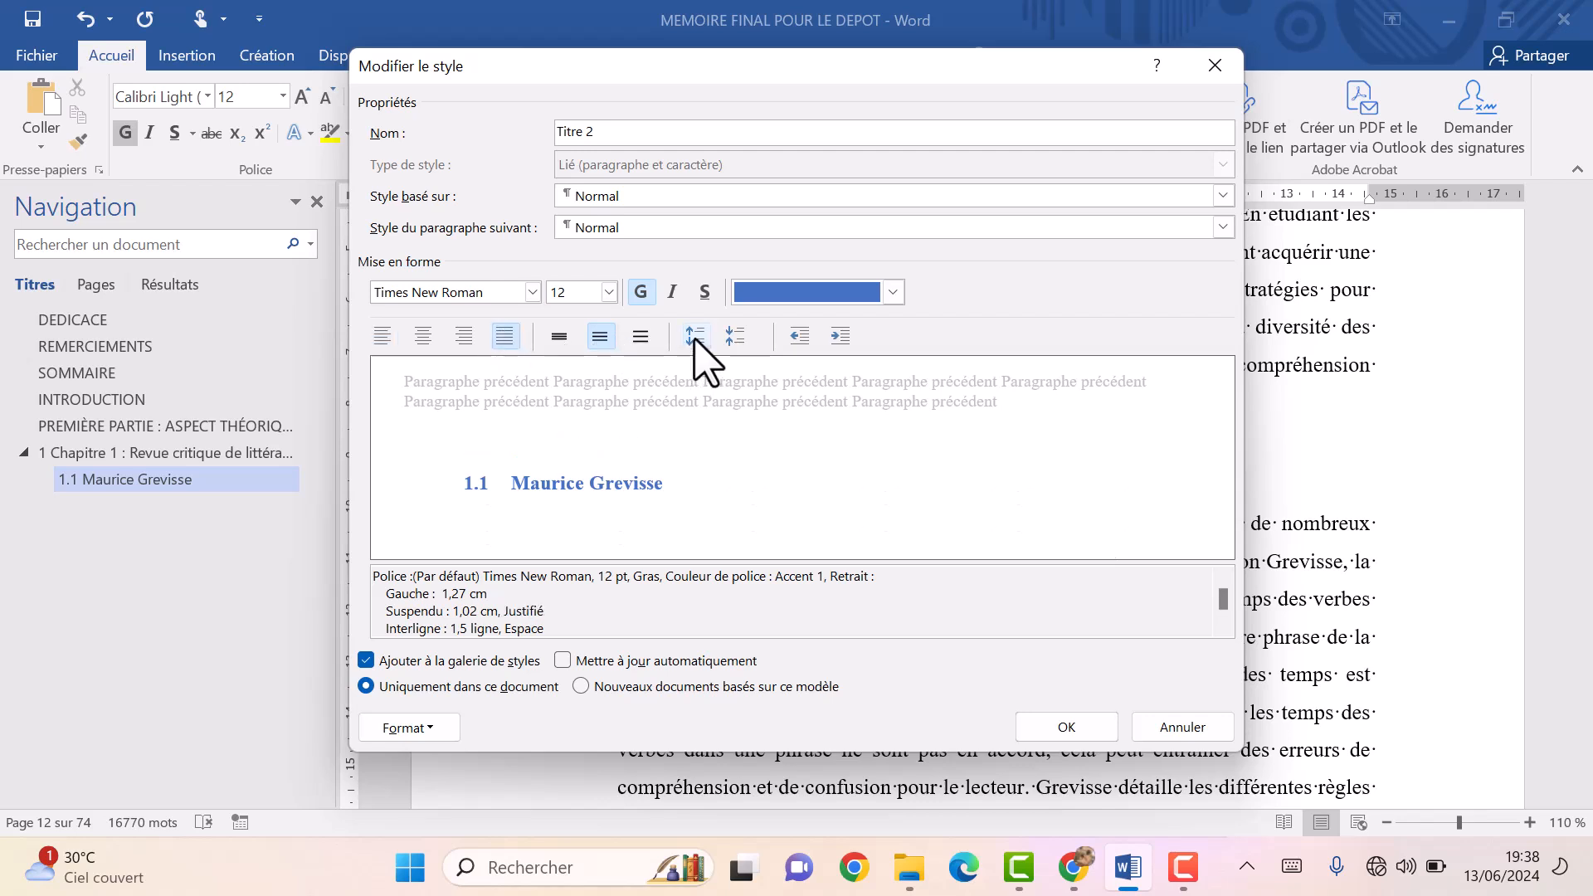
pyautogui.click(733, 335)
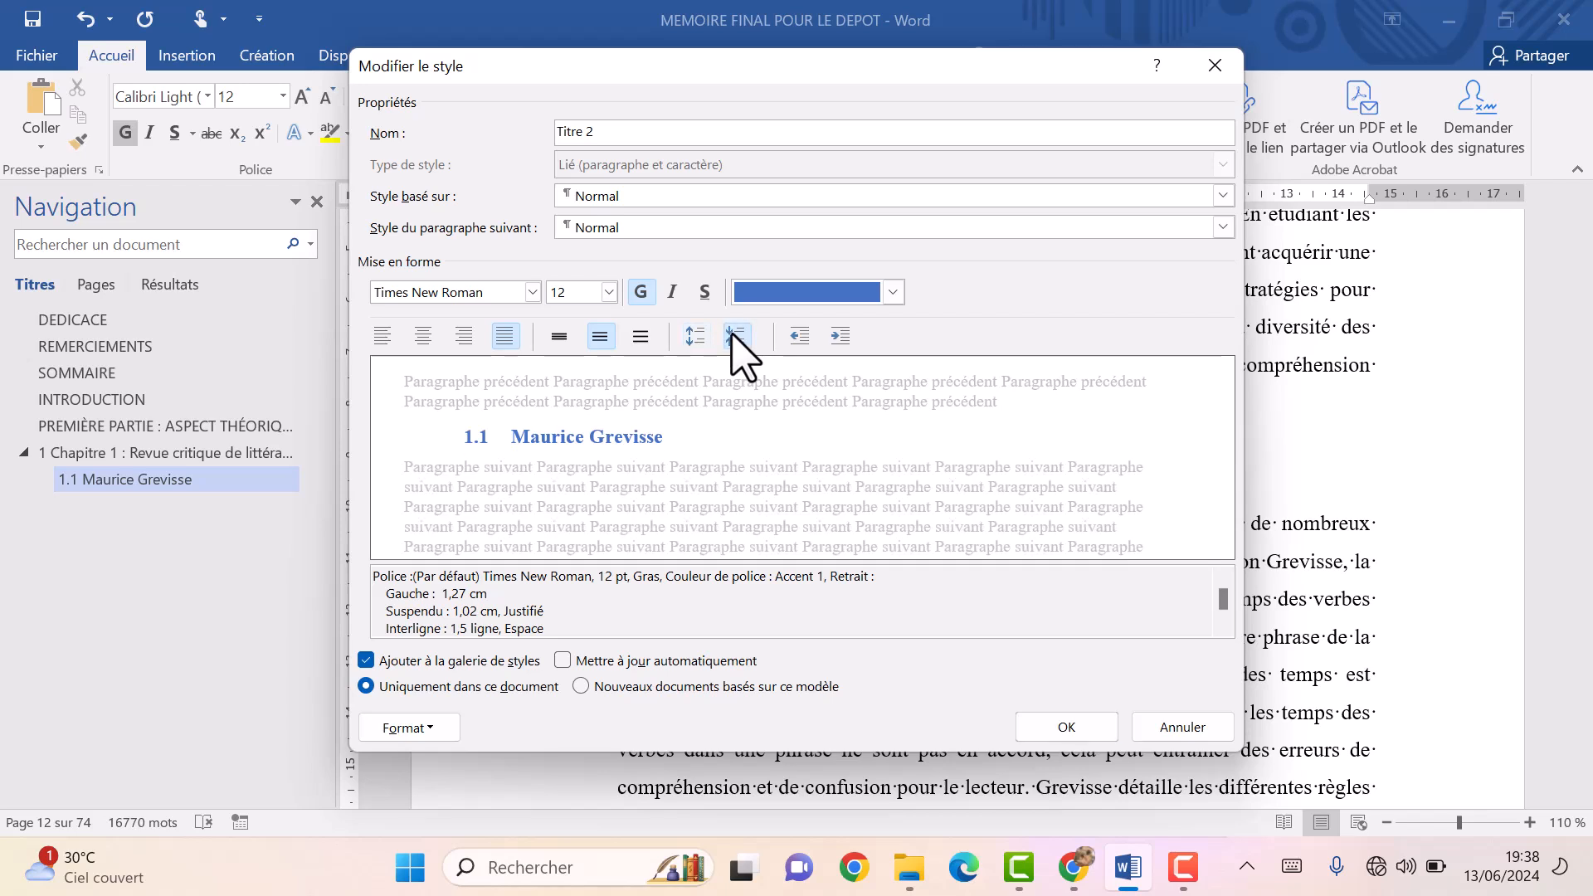
pyautogui.click(695, 337)
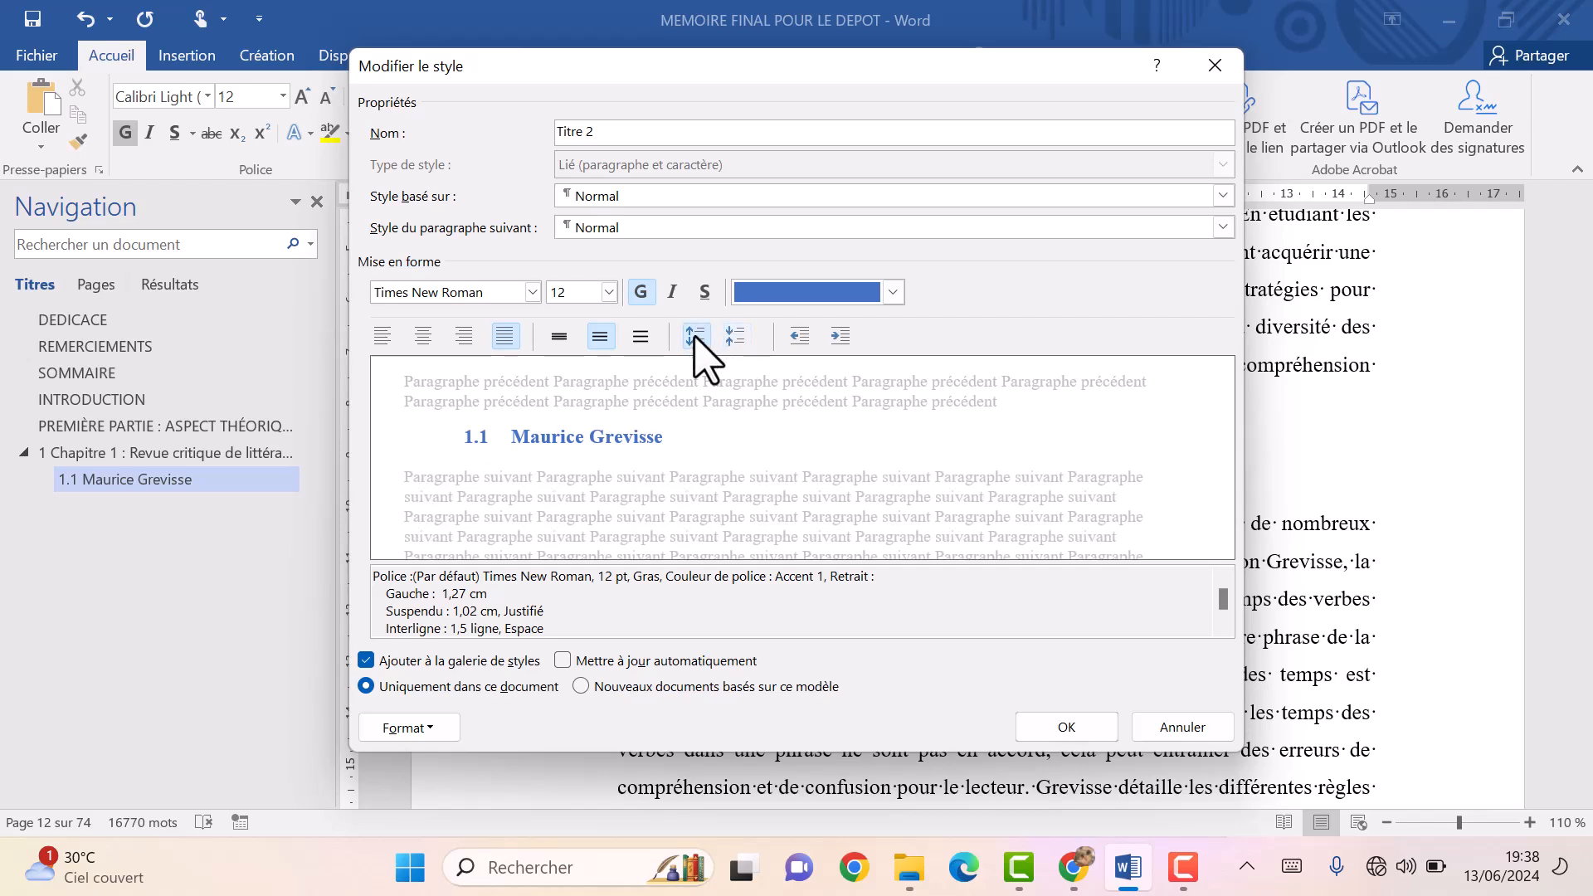
pyautogui.click(695, 336)
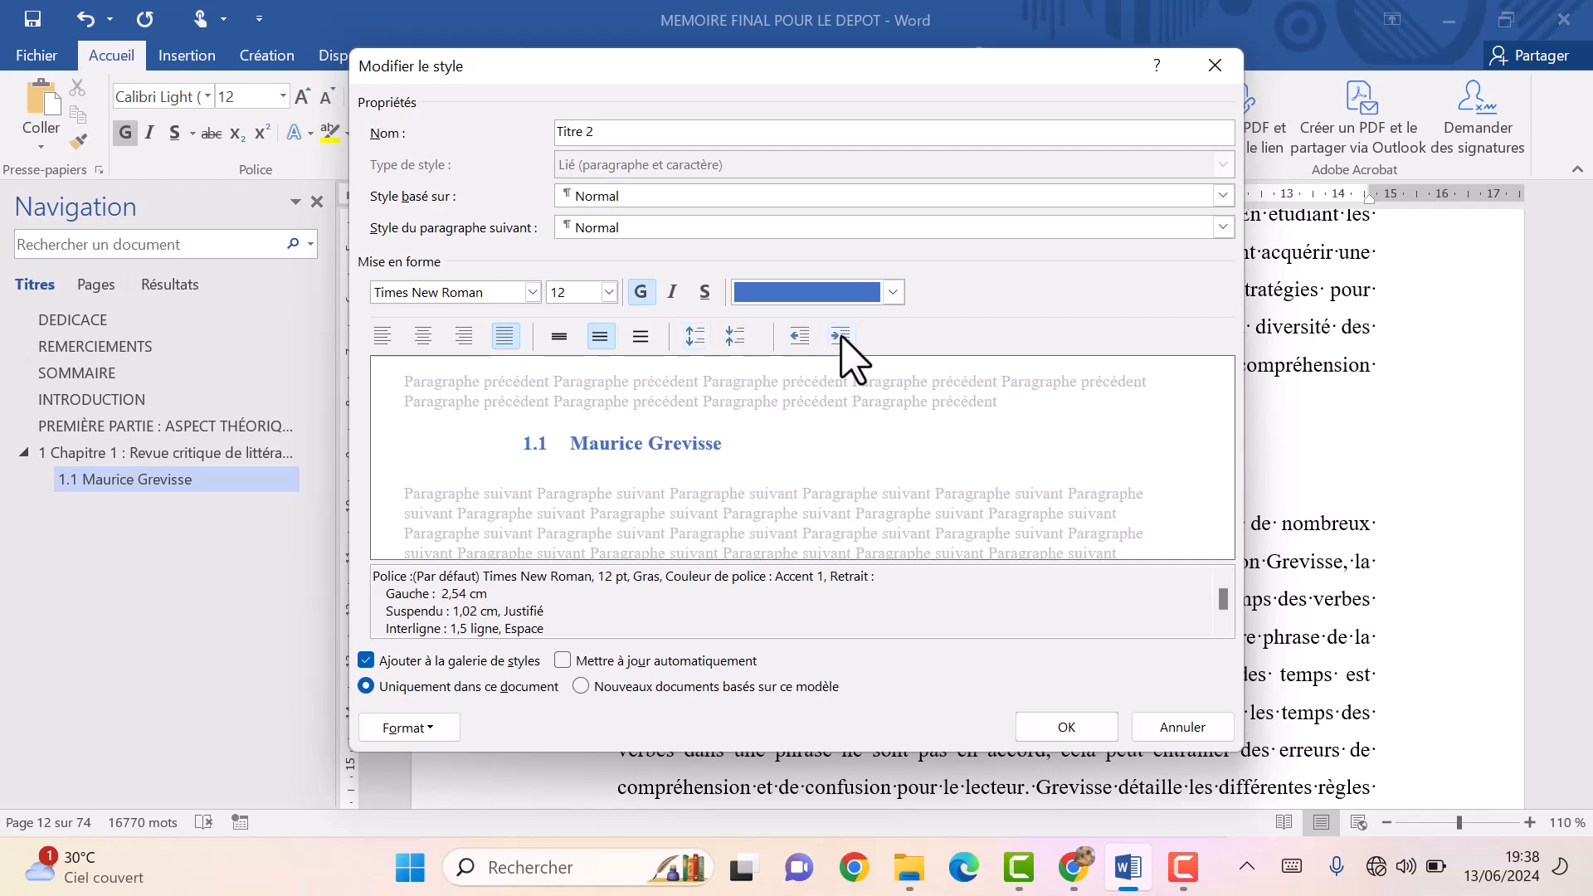
# Set the Titre 2 style's font colour to Automatique and apply the style changes.
pyautogui.click(893, 293)
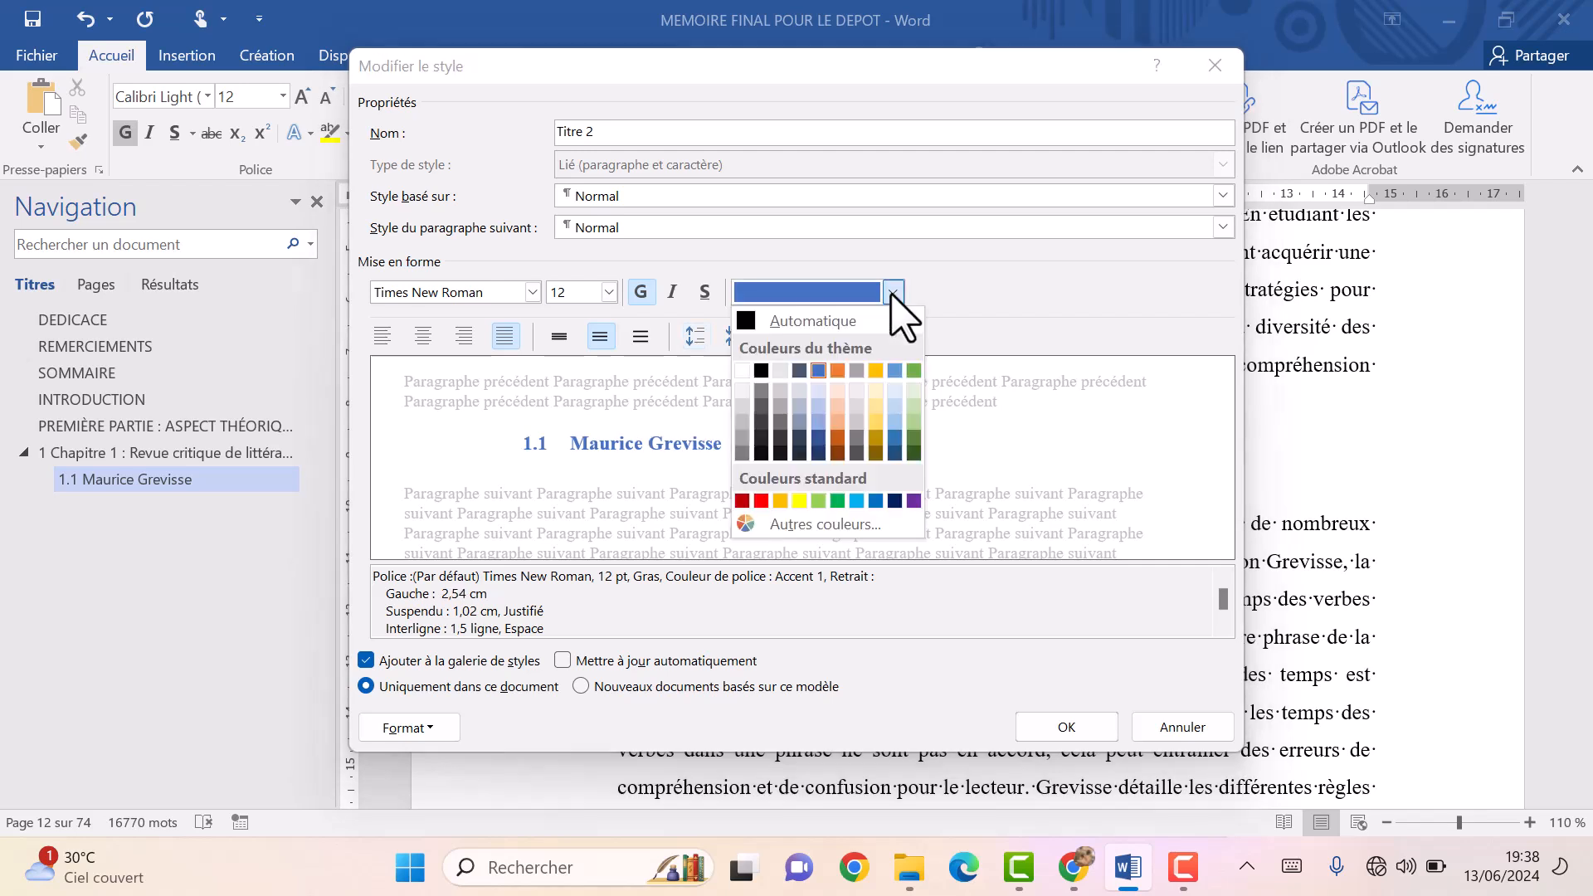
pyautogui.click(844, 320)
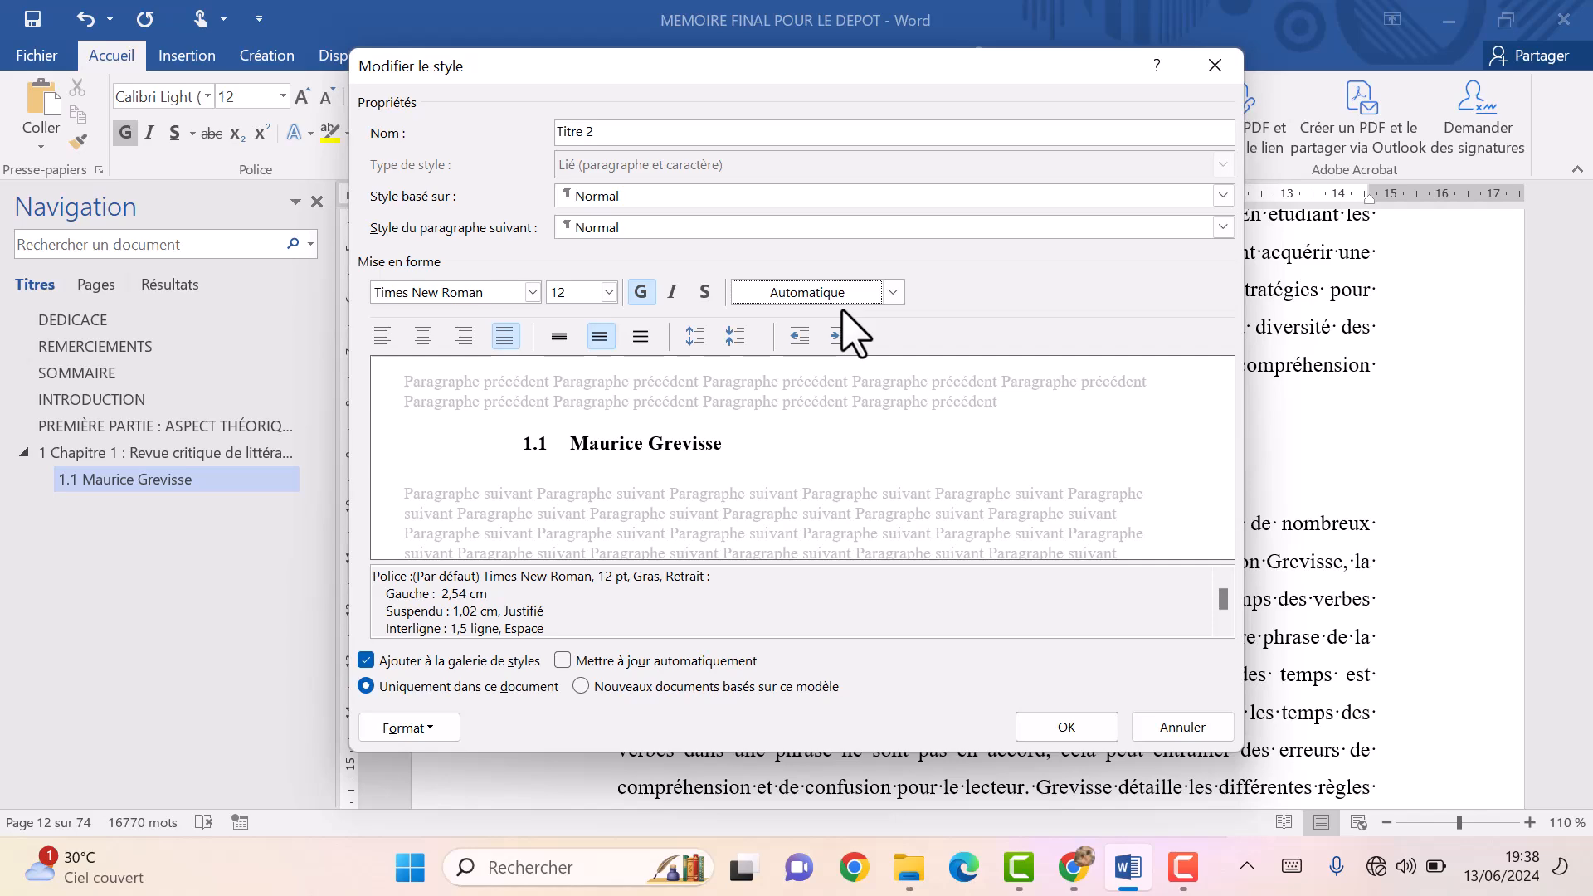
pyautogui.click(1070, 730)
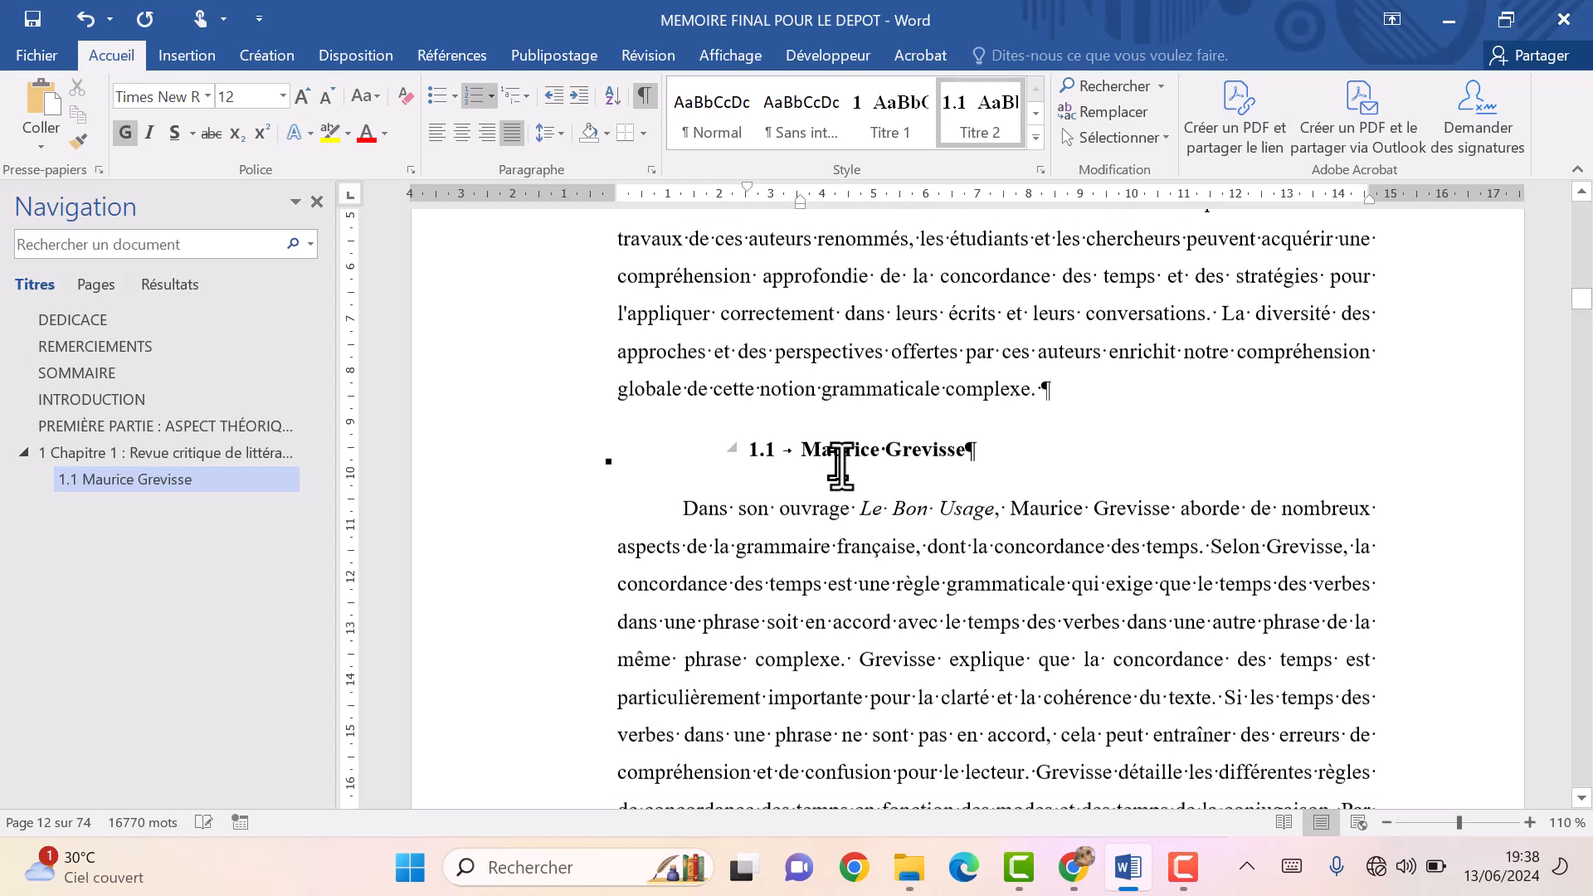
# Apply the Titre 2 style to the subheading "Gustave Hanse" in Chapitre 1.
pyautogui.scroll(-3, 839, 462)
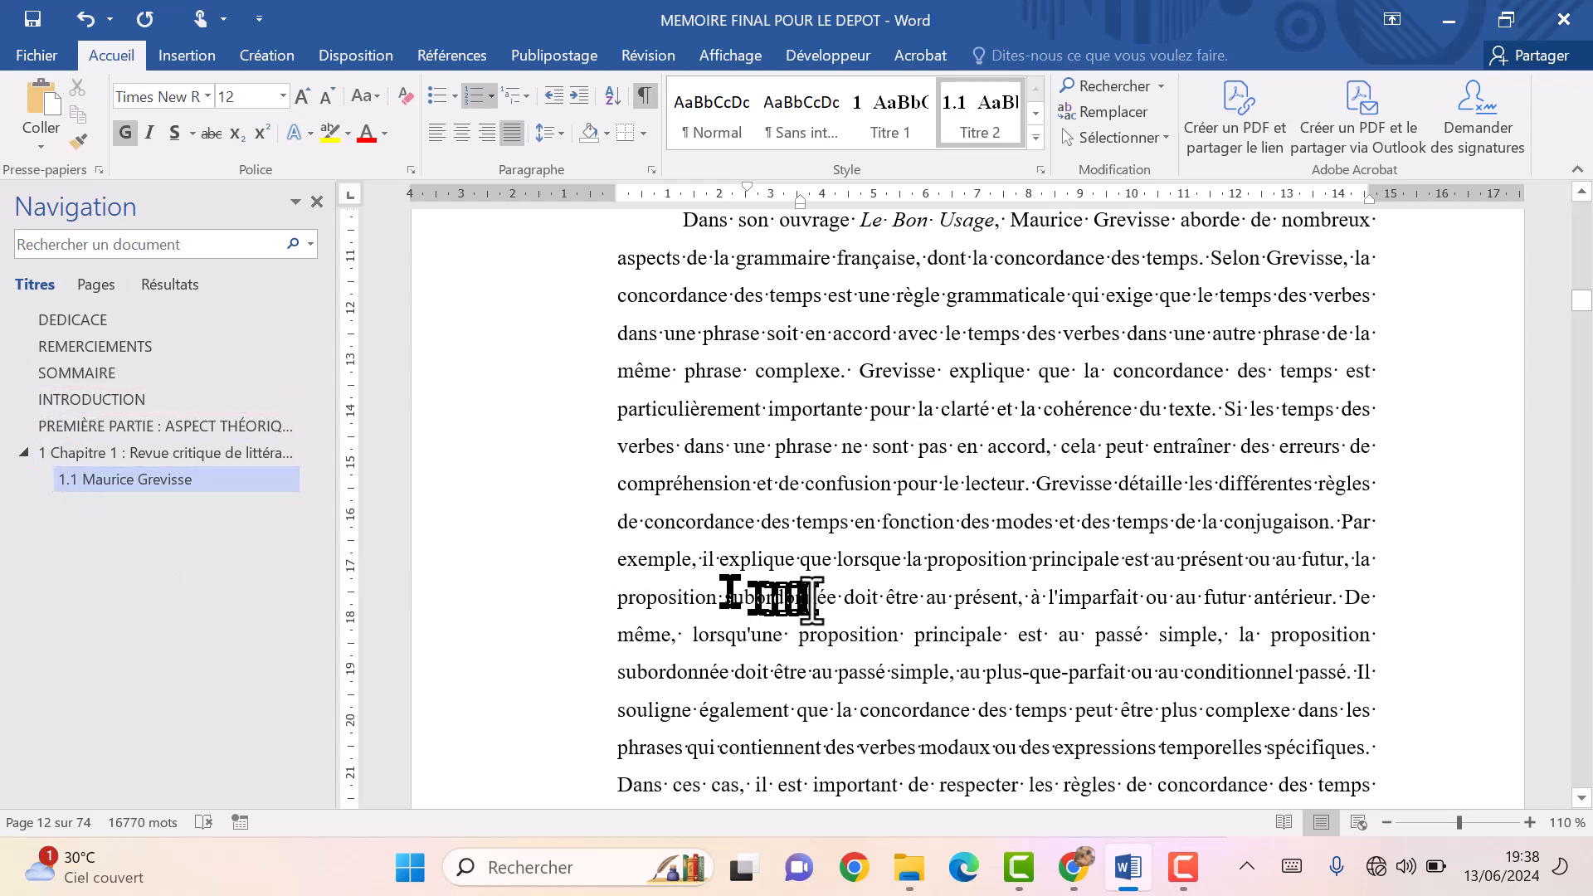
pyautogui.scroll(-8, 811, 601)
pyautogui.scroll(-3, 810, 599)
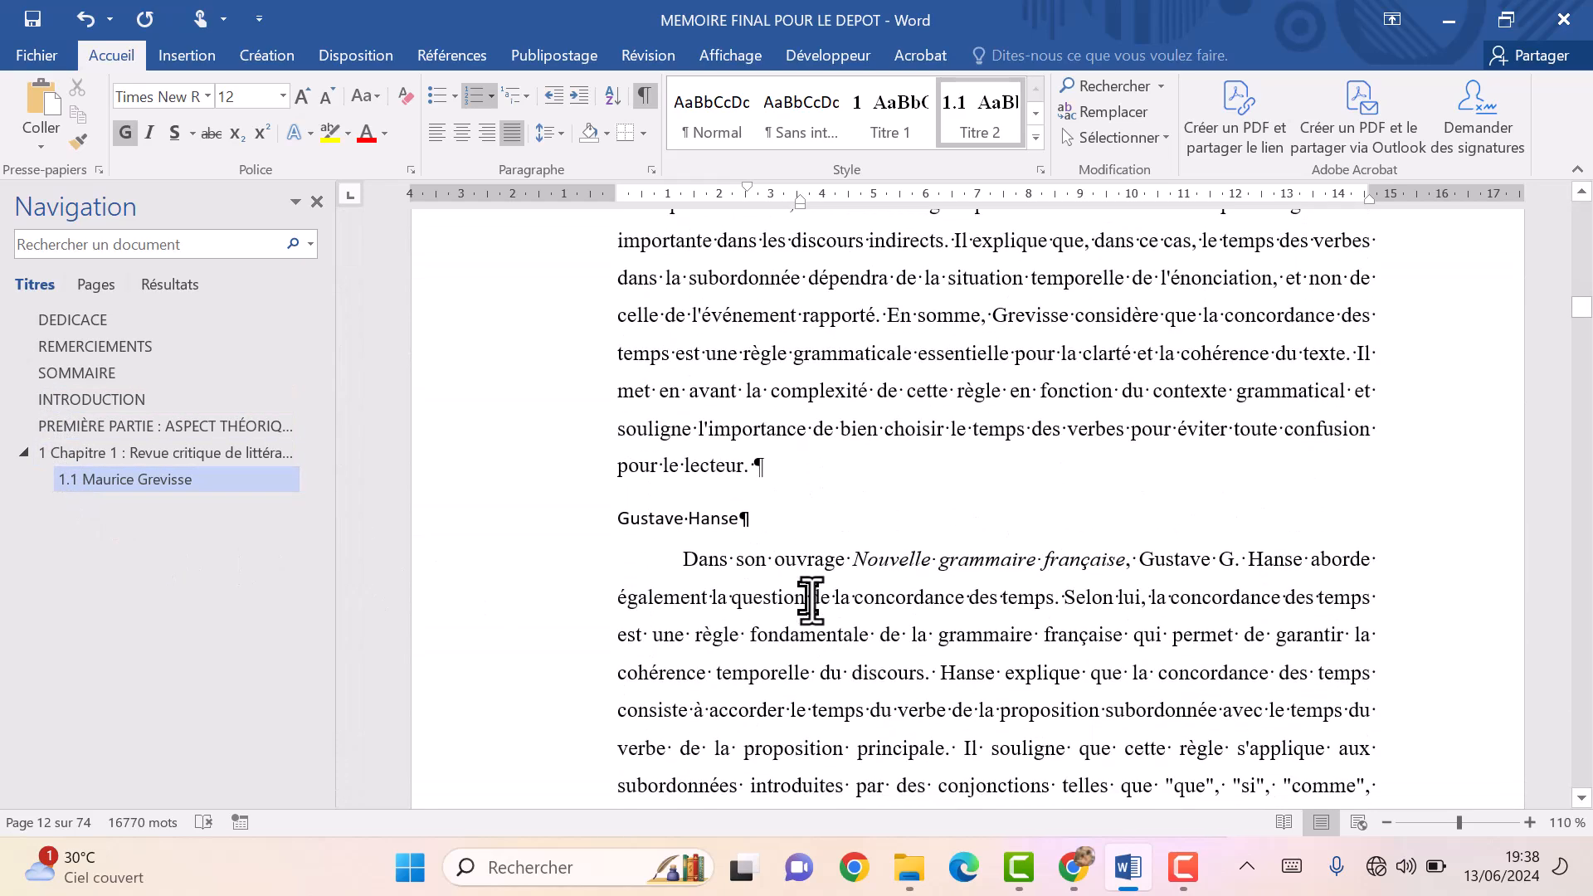
pyautogui.click(692, 516)
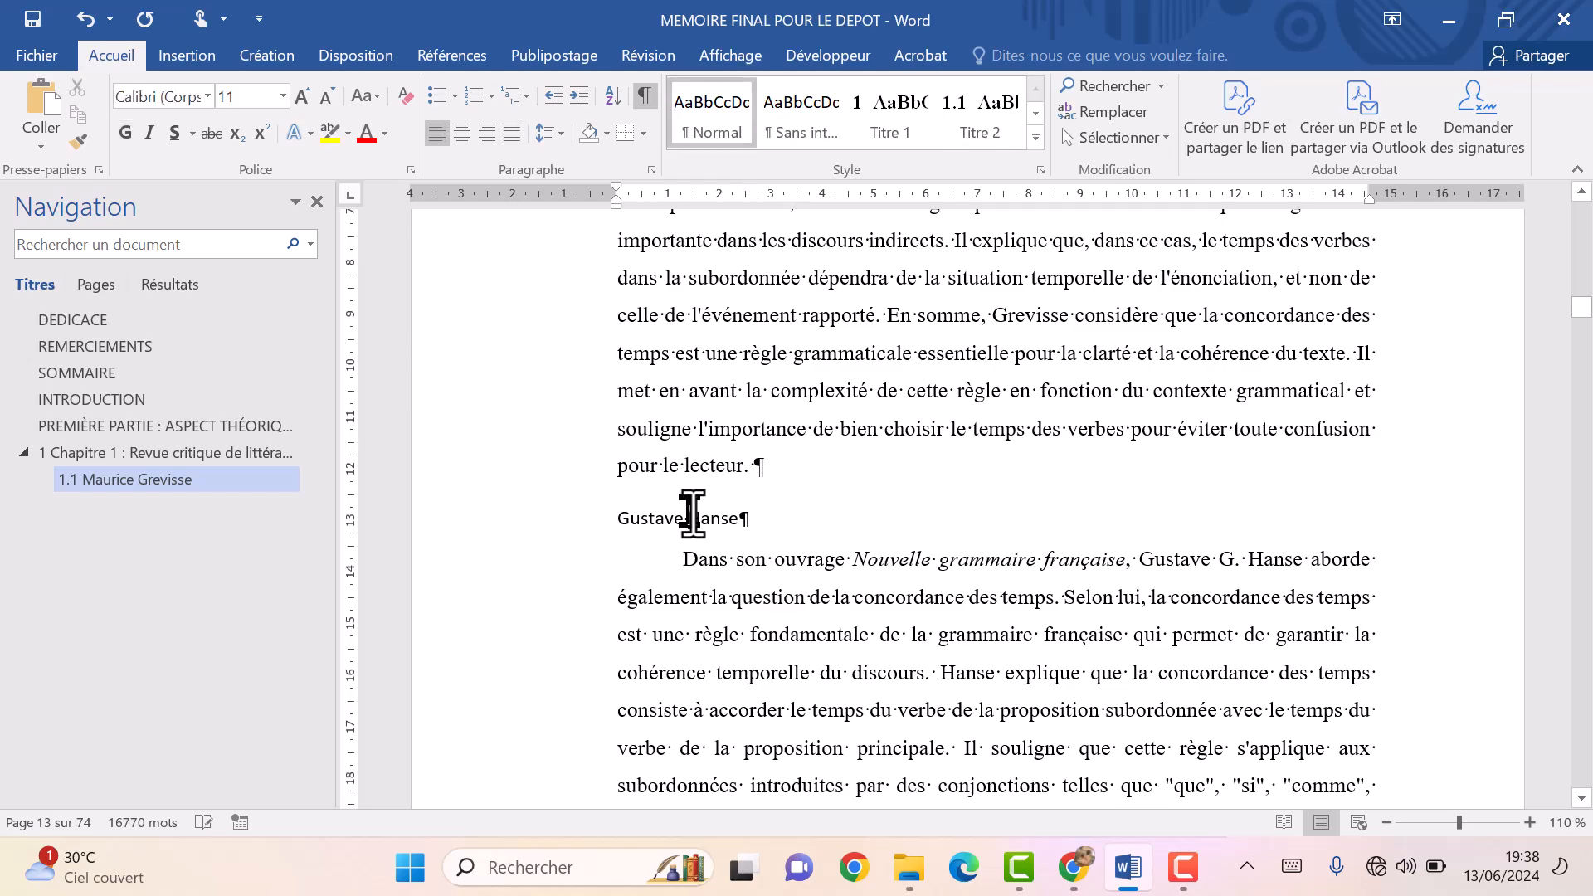
pyautogui.click(966, 125)
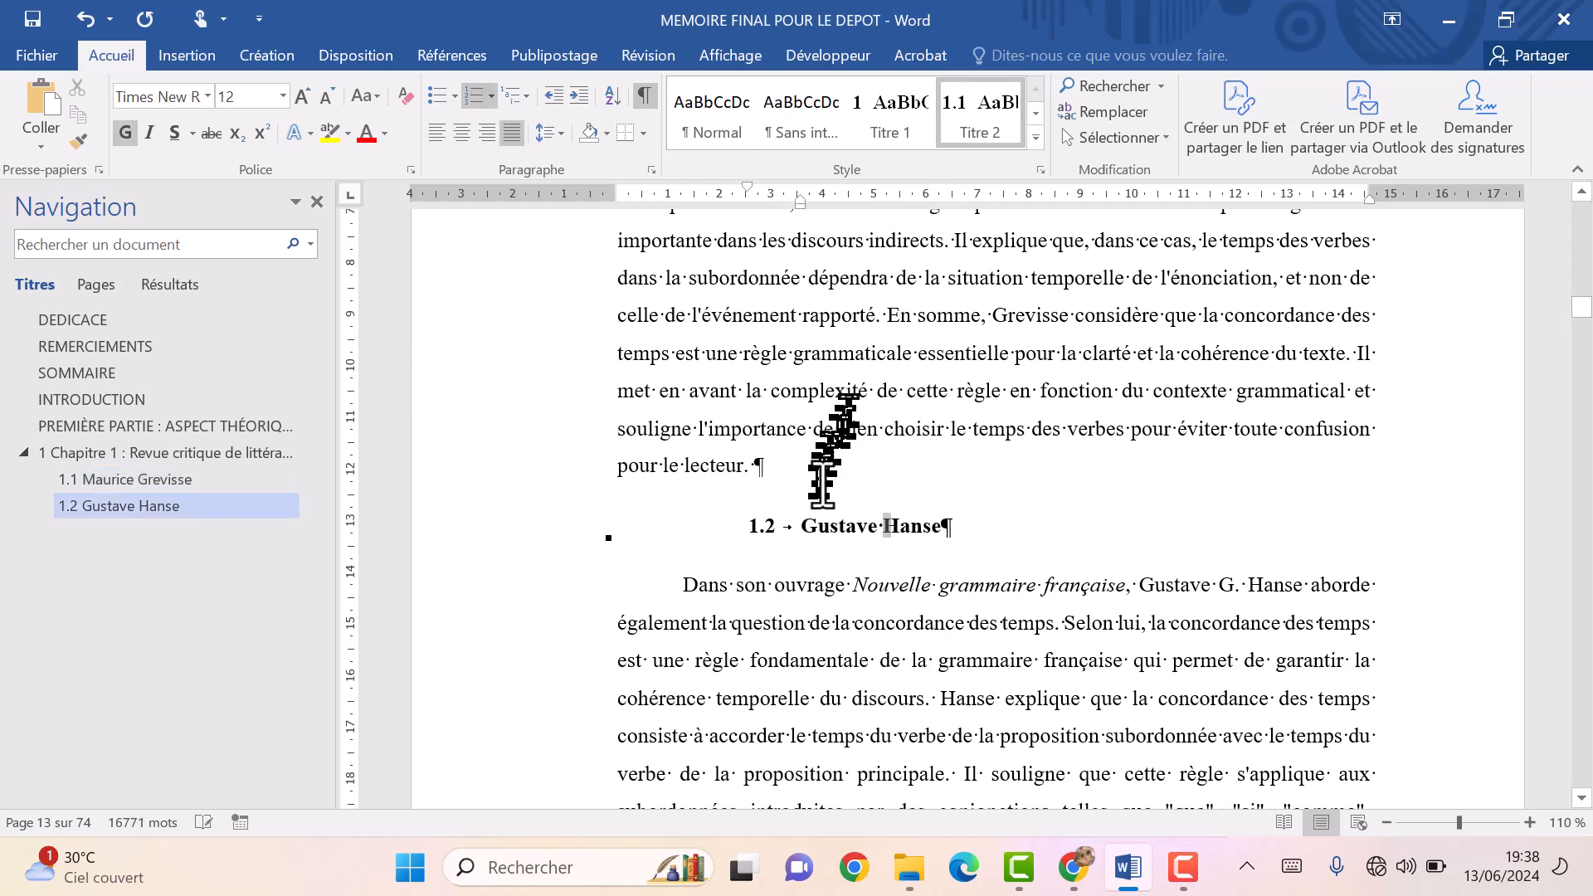
# Apply the Titre 2 style to the subheading "Le Bescherelle" in Chapitre 1.
pyautogui.scroll(-3, 586, 585)
pyautogui.scroll(-10, 585, 586)
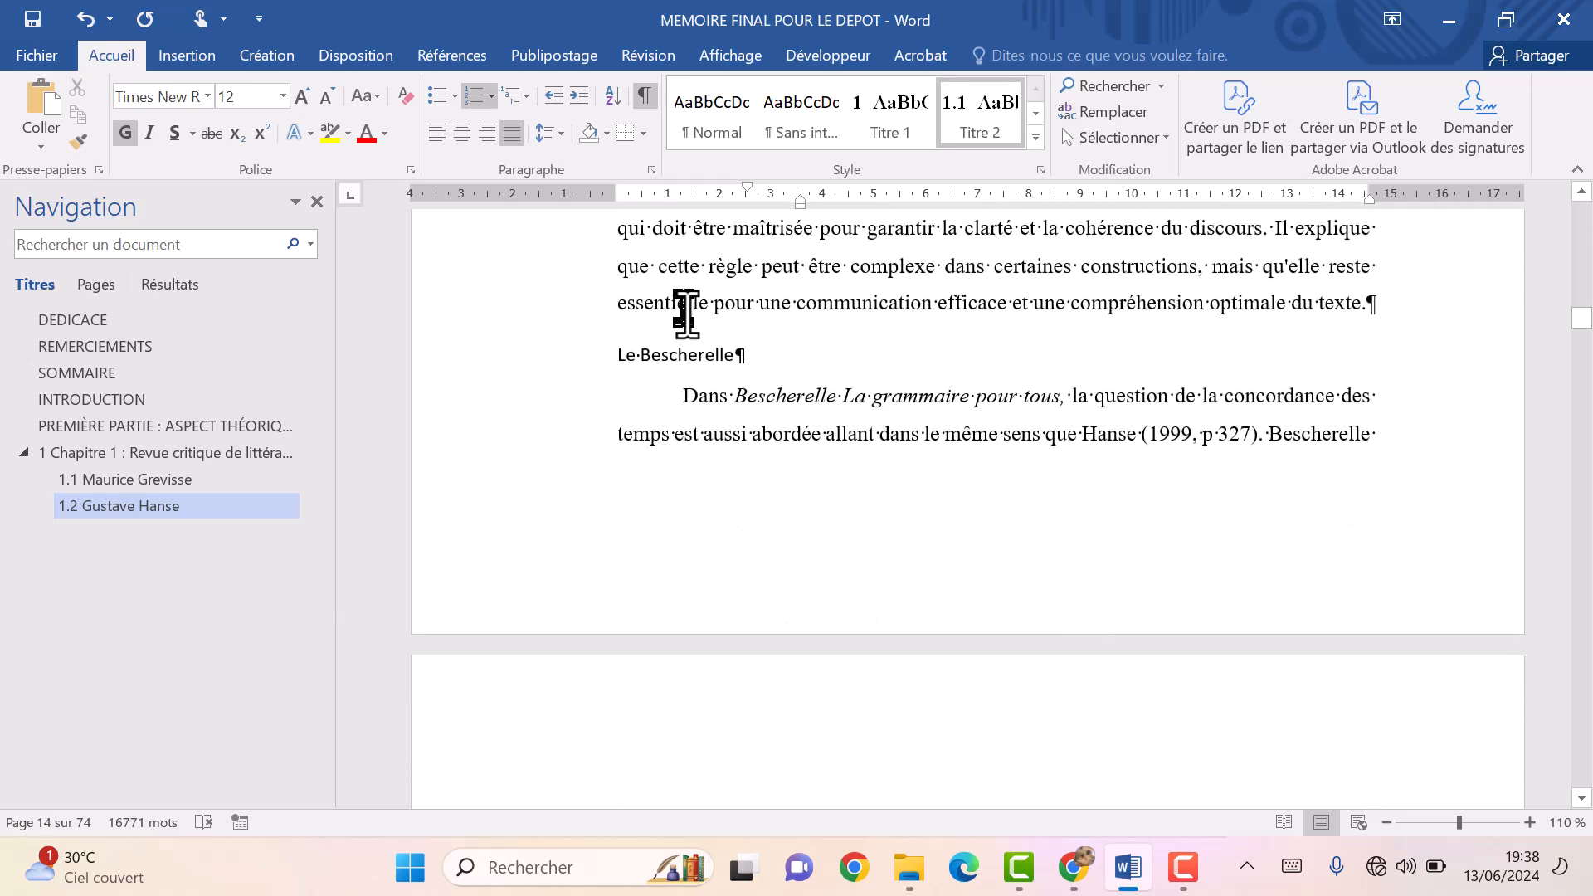
pyautogui.click(683, 354)
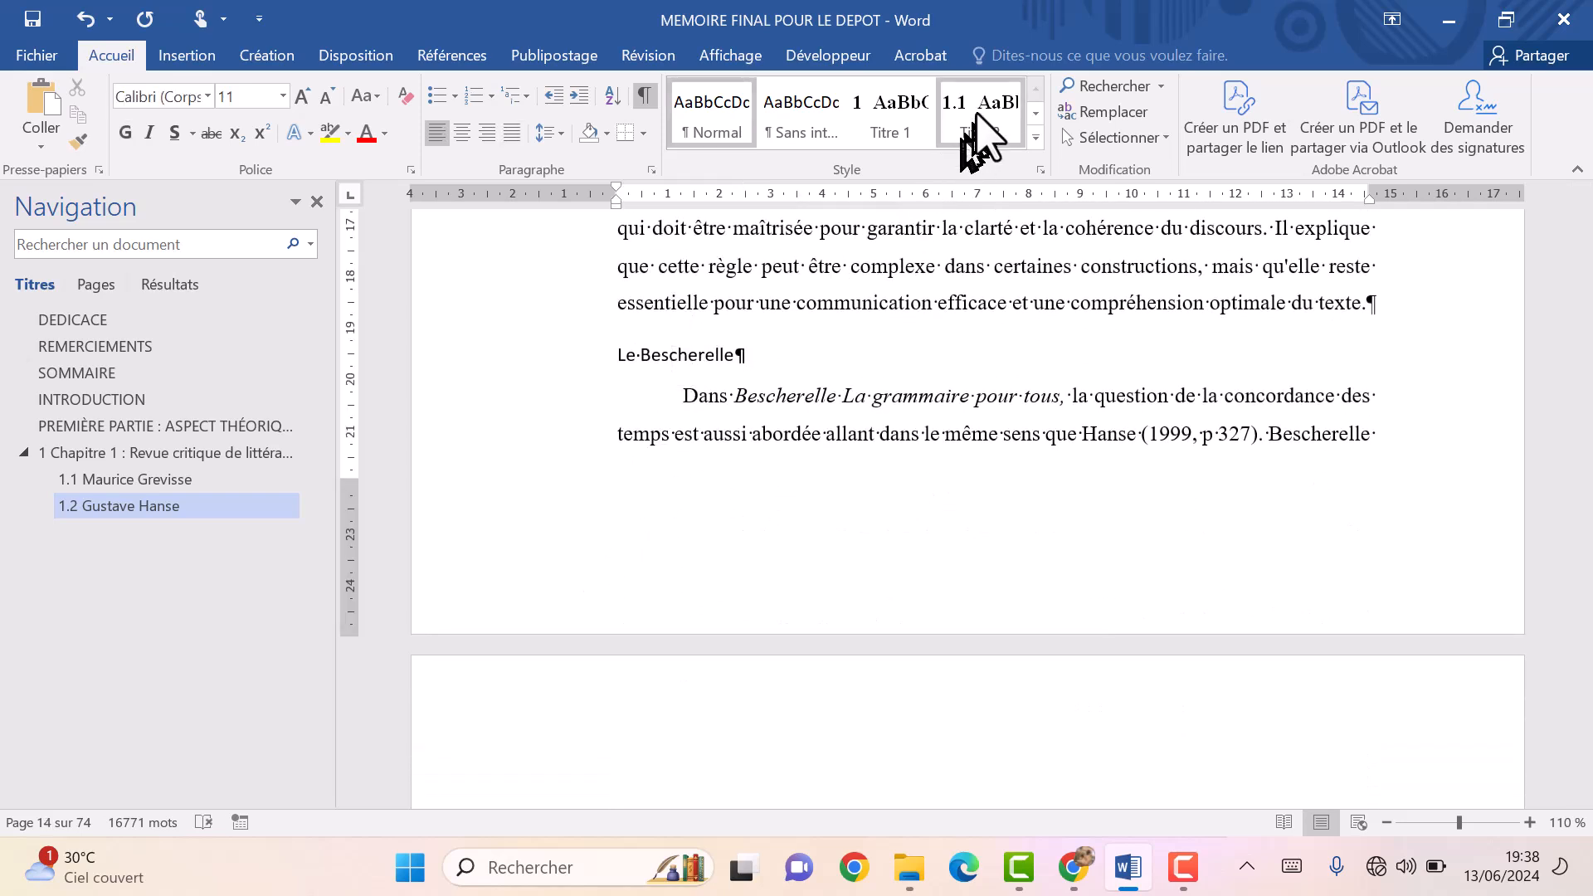
pyautogui.click(985, 135)
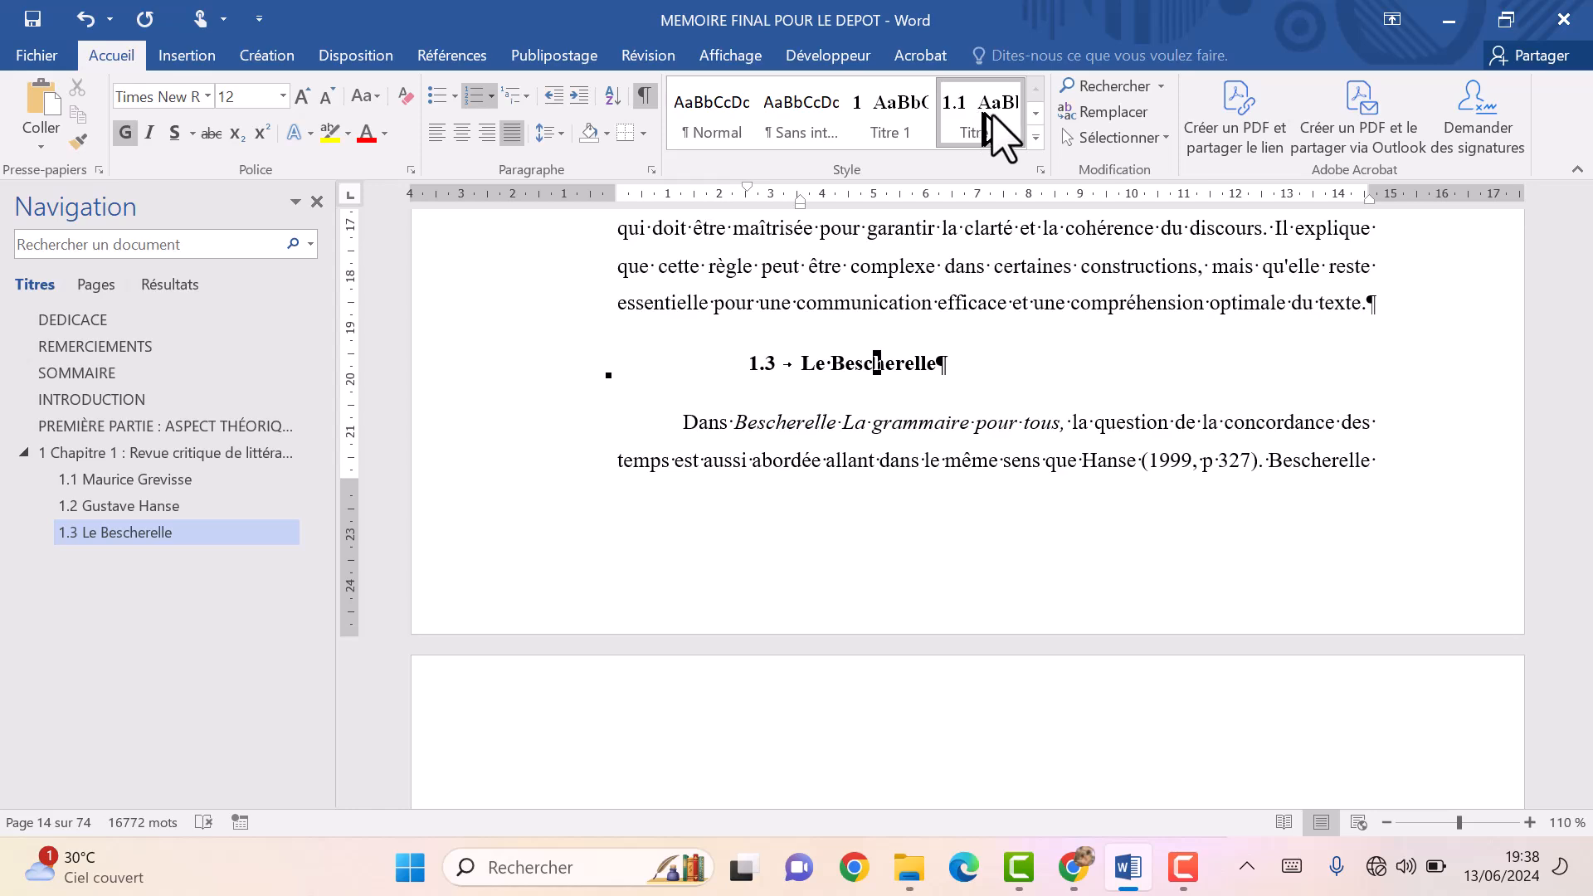
# Apply the Titre 2 style to the subheading "Léonard Mauger" in Chapitre 1.
pyautogui.click(1035, 114)
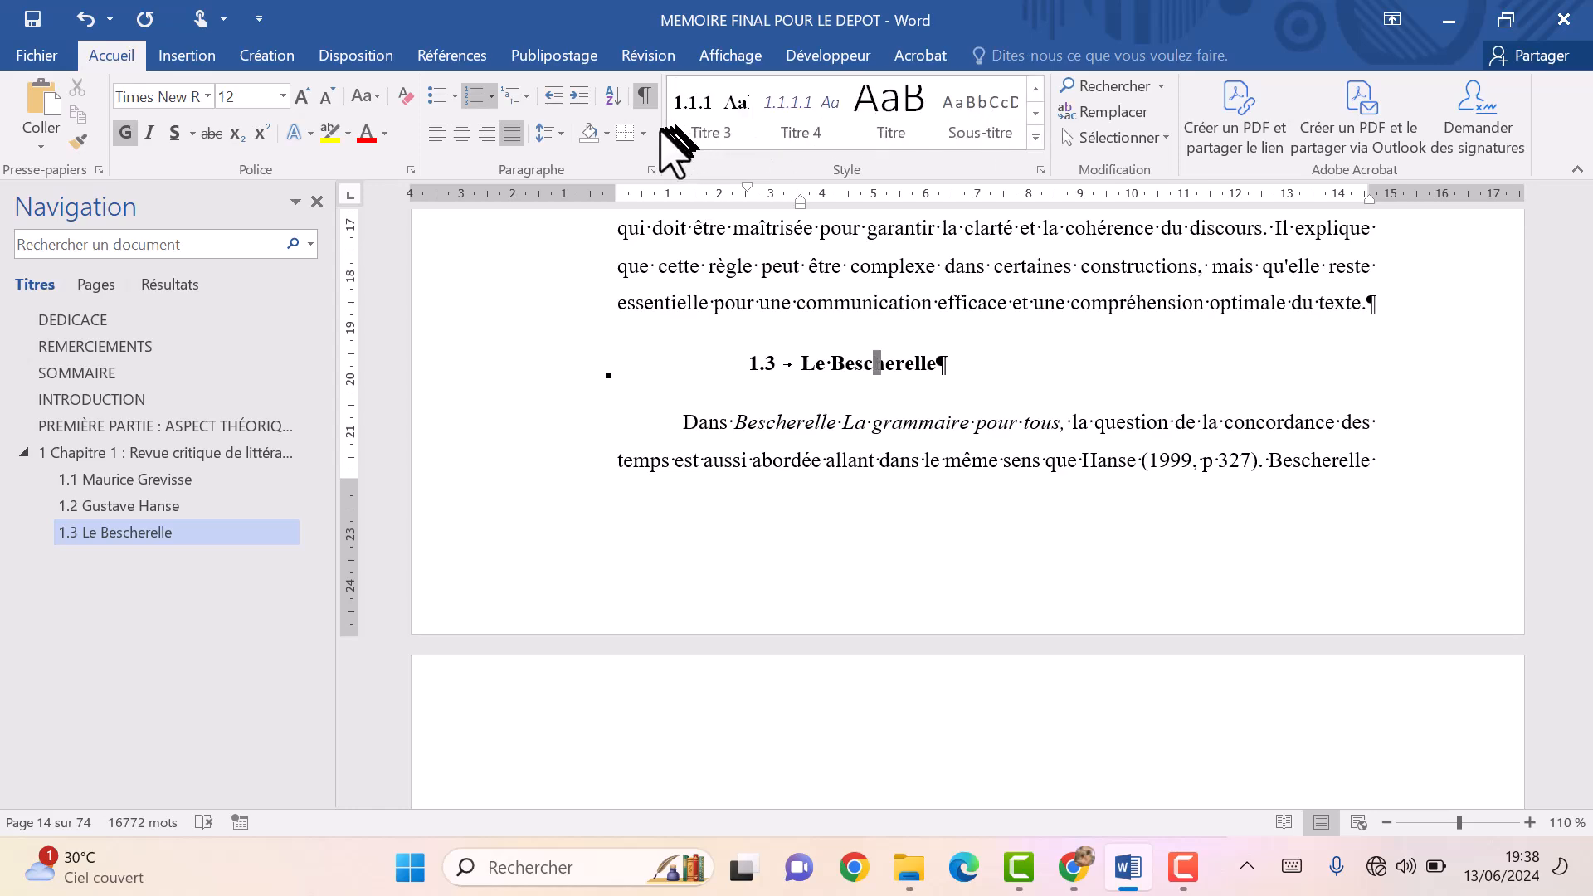
pyautogui.scroll(-15, 930, 479)
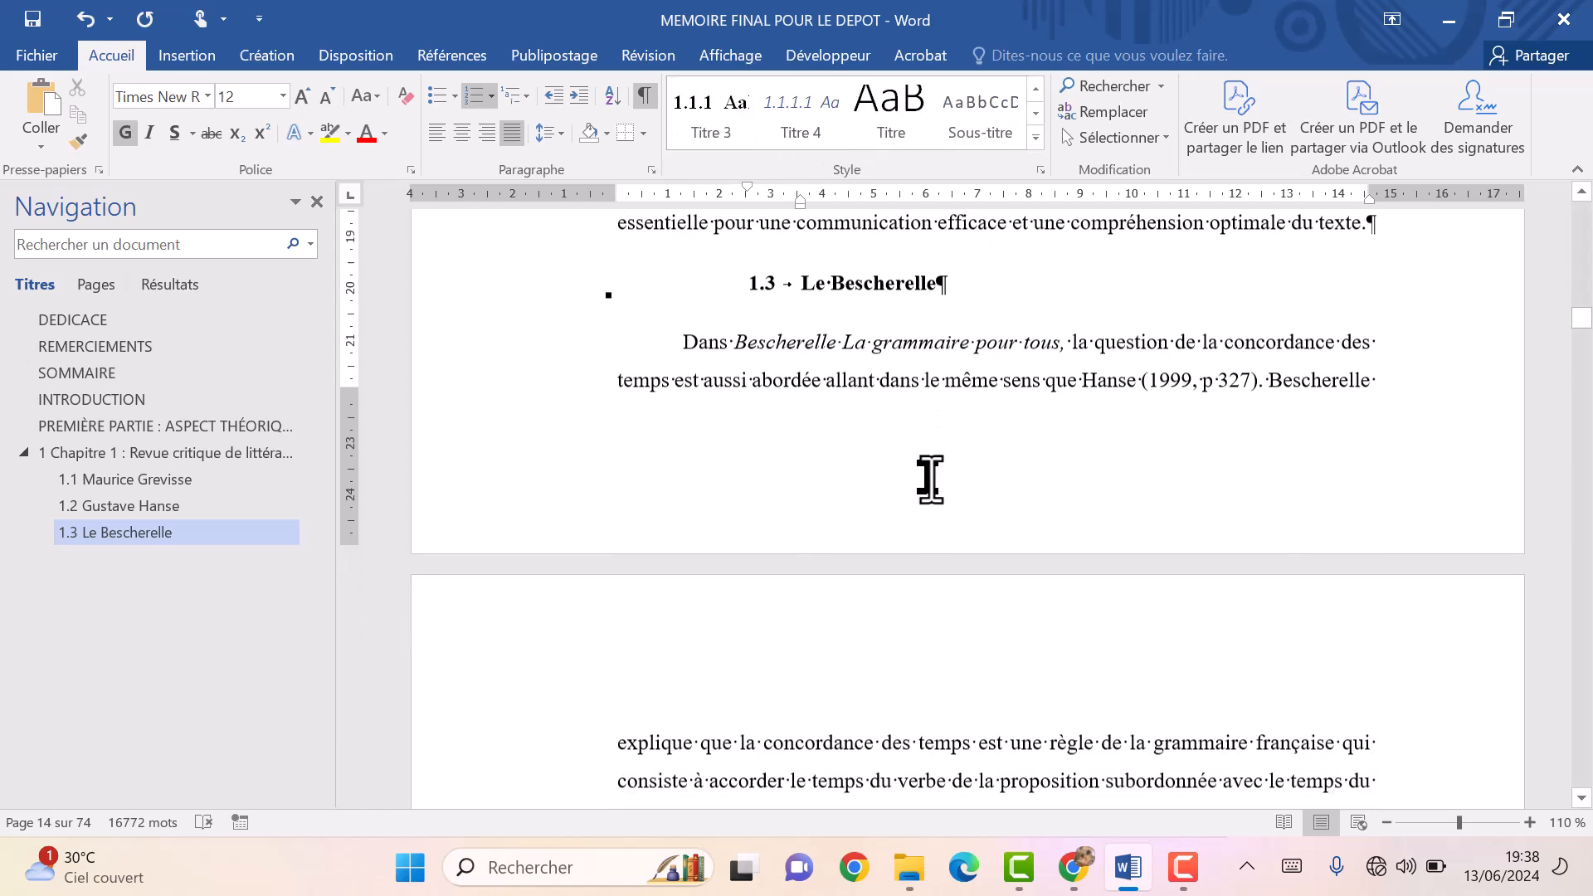
pyautogui.scroll(-8, 838, 498)
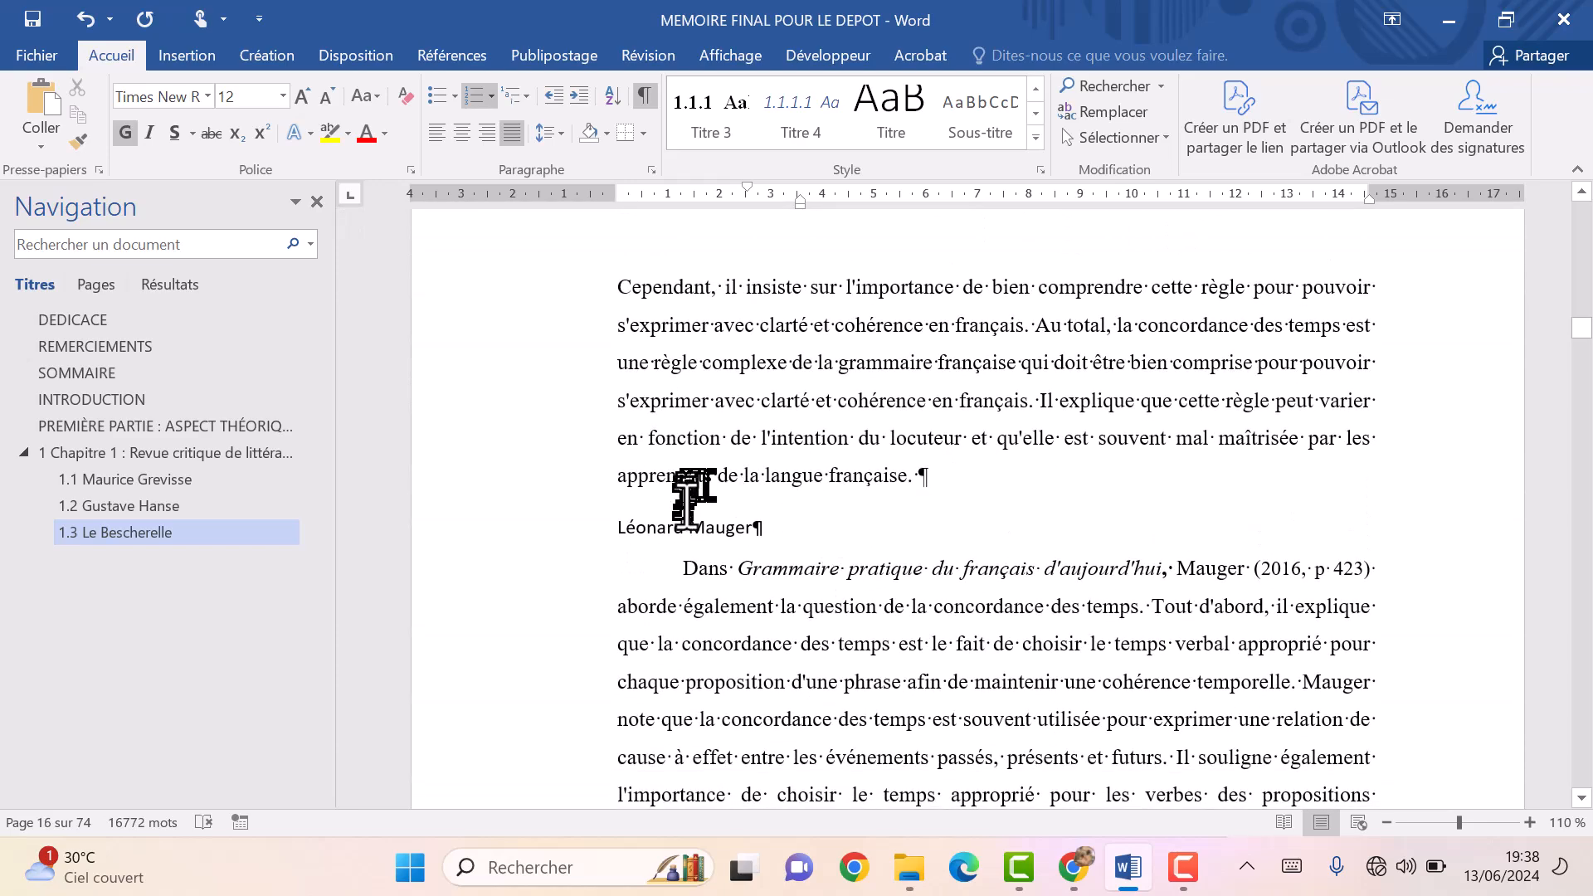
pyautogui.click(700, 524)
pyautogui.press('F4')
# Apply the Titre 2 style to the subheading "Dubois et Dubois-Charlier" in Chapitre 1.
pyautogui.scroll(-8, 870, 550)
pyautogui.scroll(-10, 870, 550)
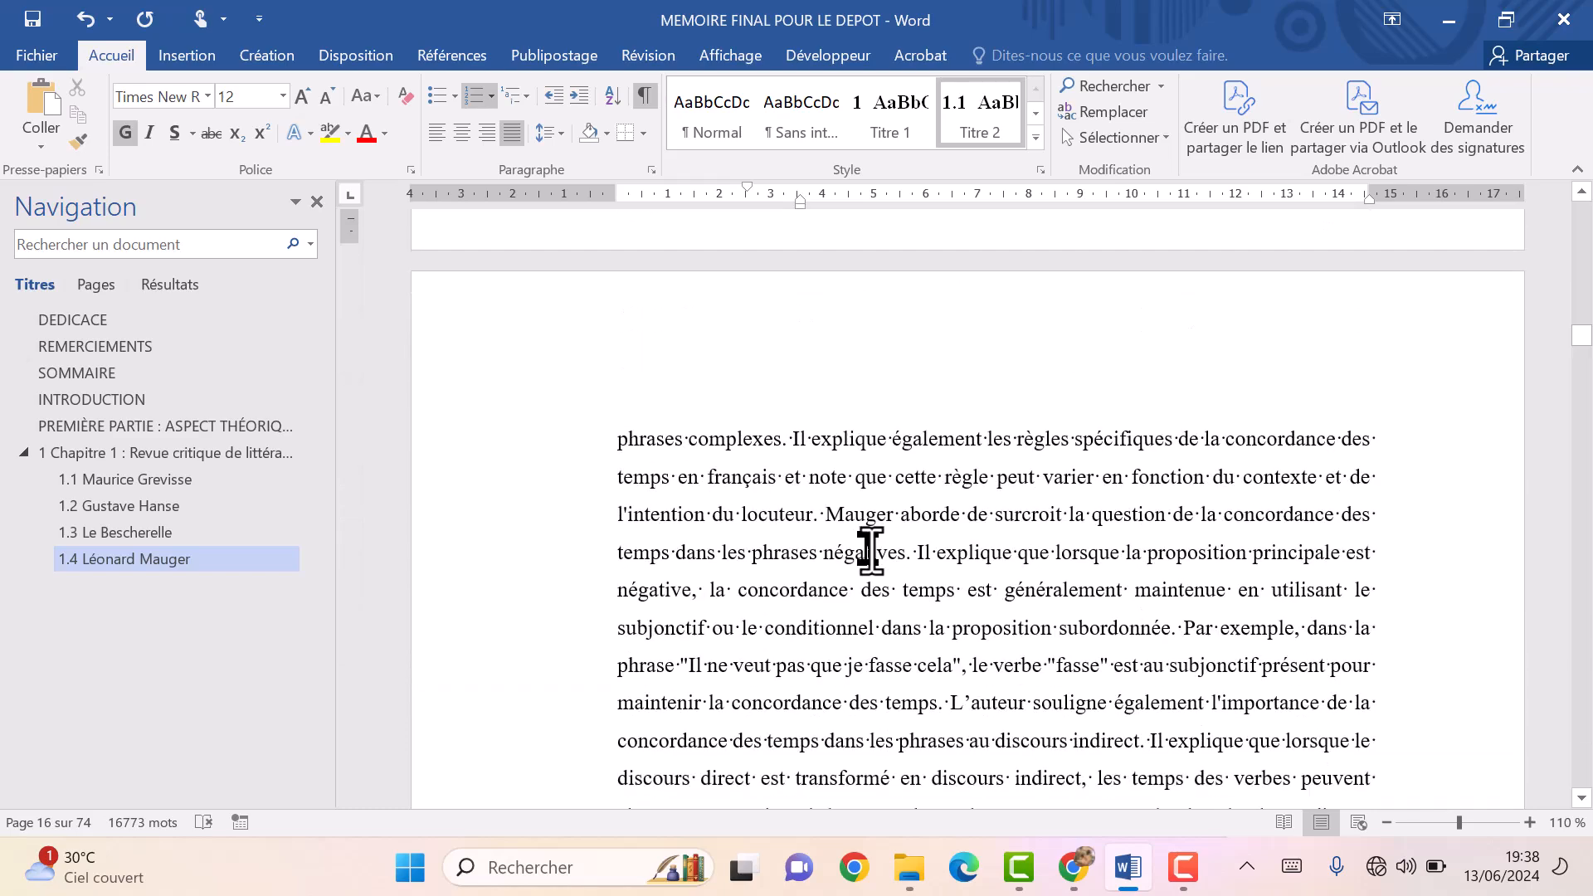
pyautogui.scroll(1, 872, 550)
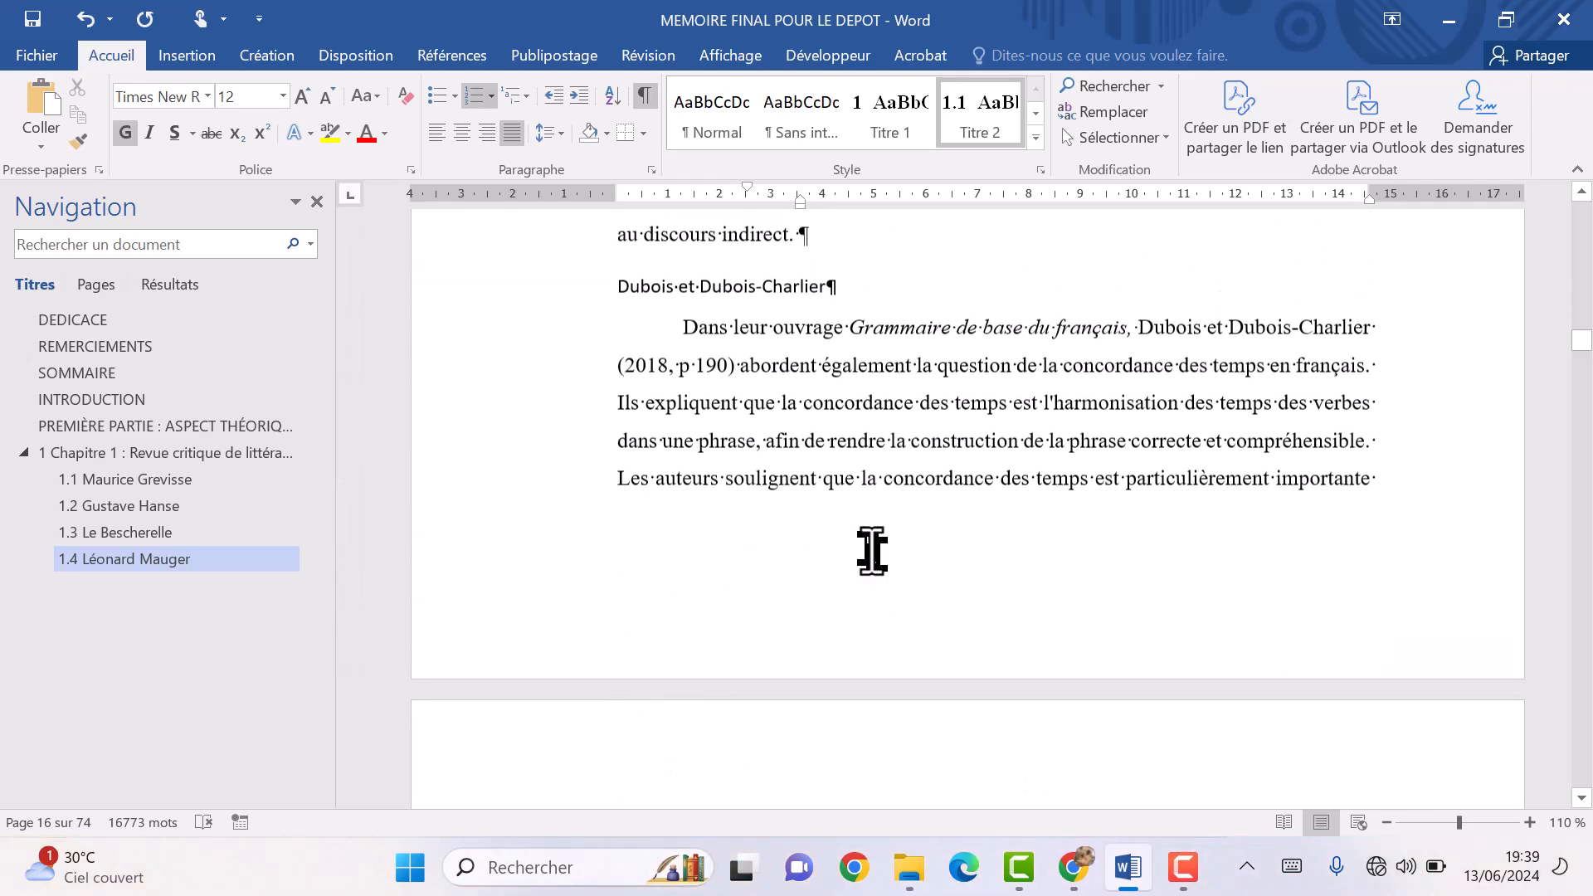
pyautogui.click(702, 291)
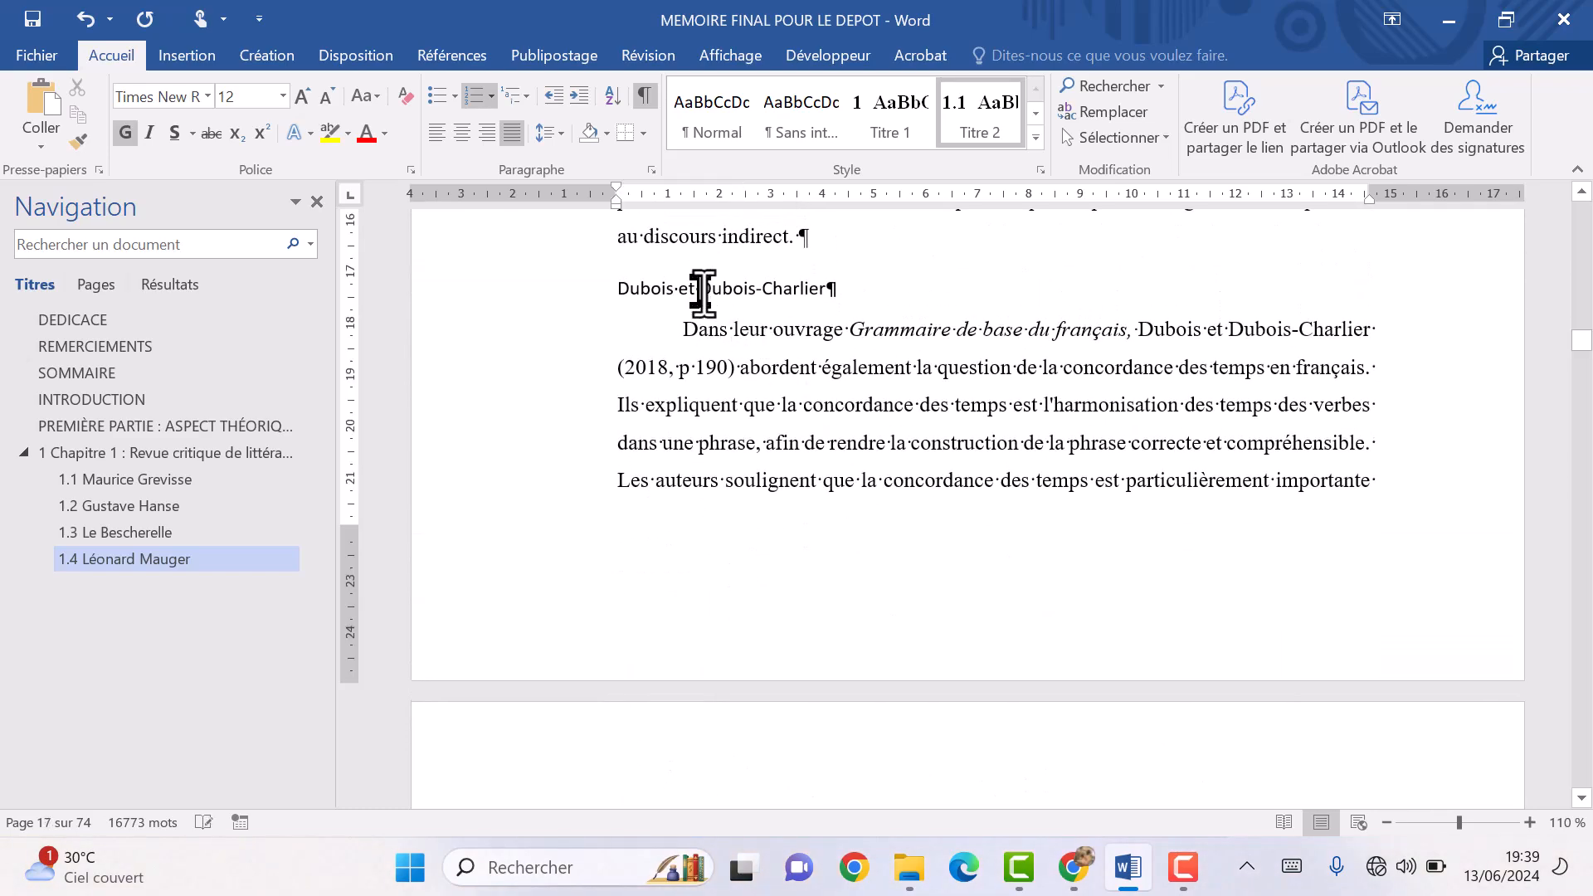
pyautogui.click(976, 124)
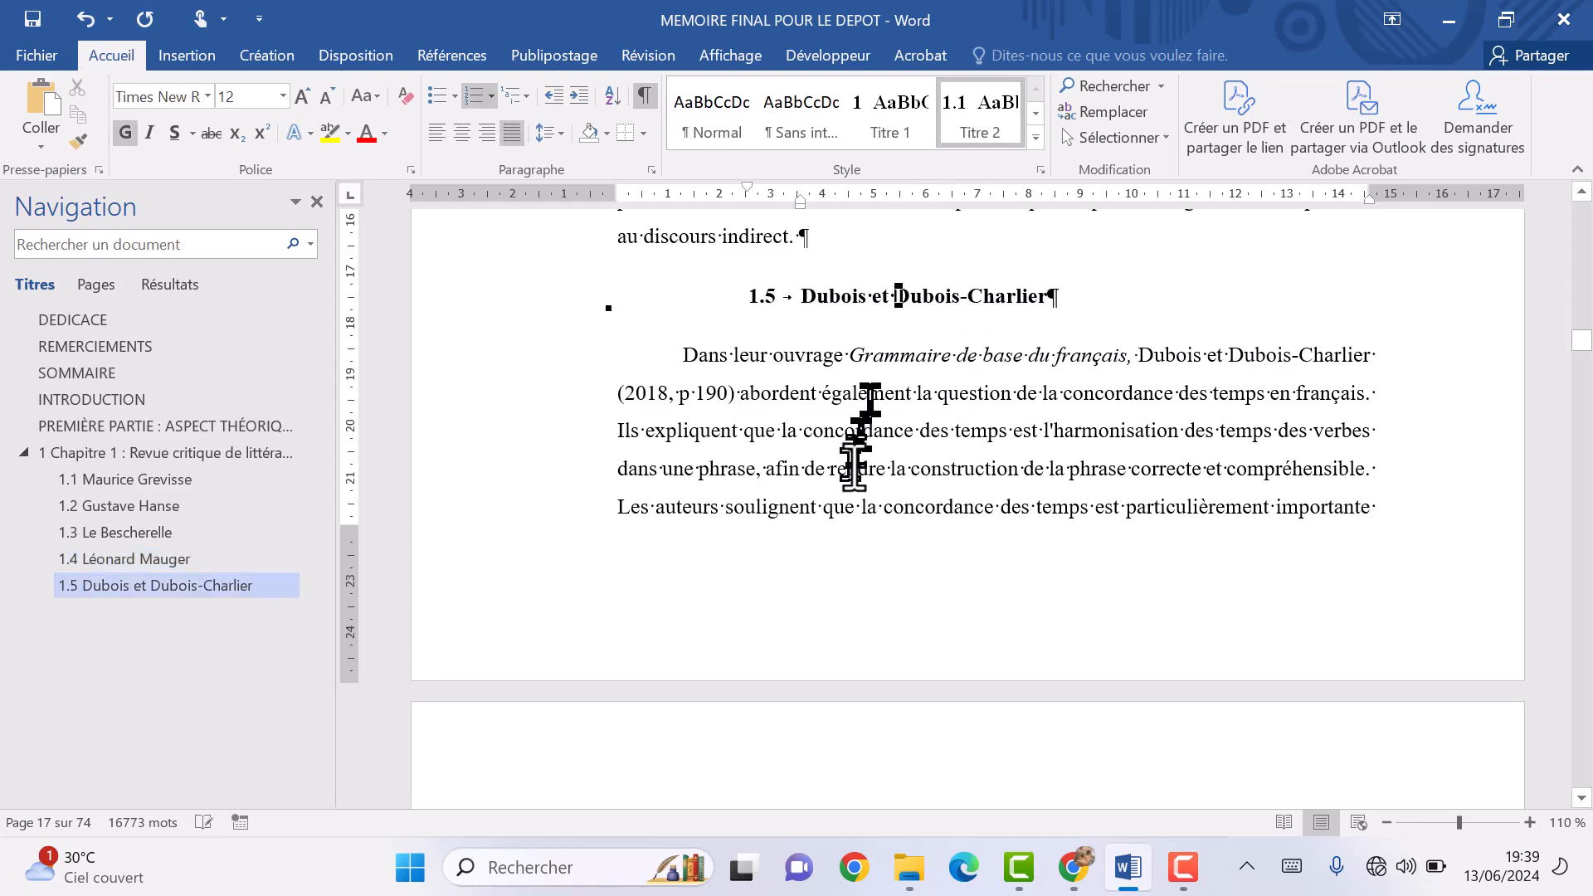
# Apply the Titre 1 style to the chapter title "Chapitre 2 : Les trois valeurs temporelles de la concordance des temps".
pyautogui.scroll(-15, 853, 465)
pyautogui.scroll(5, 854, 464)
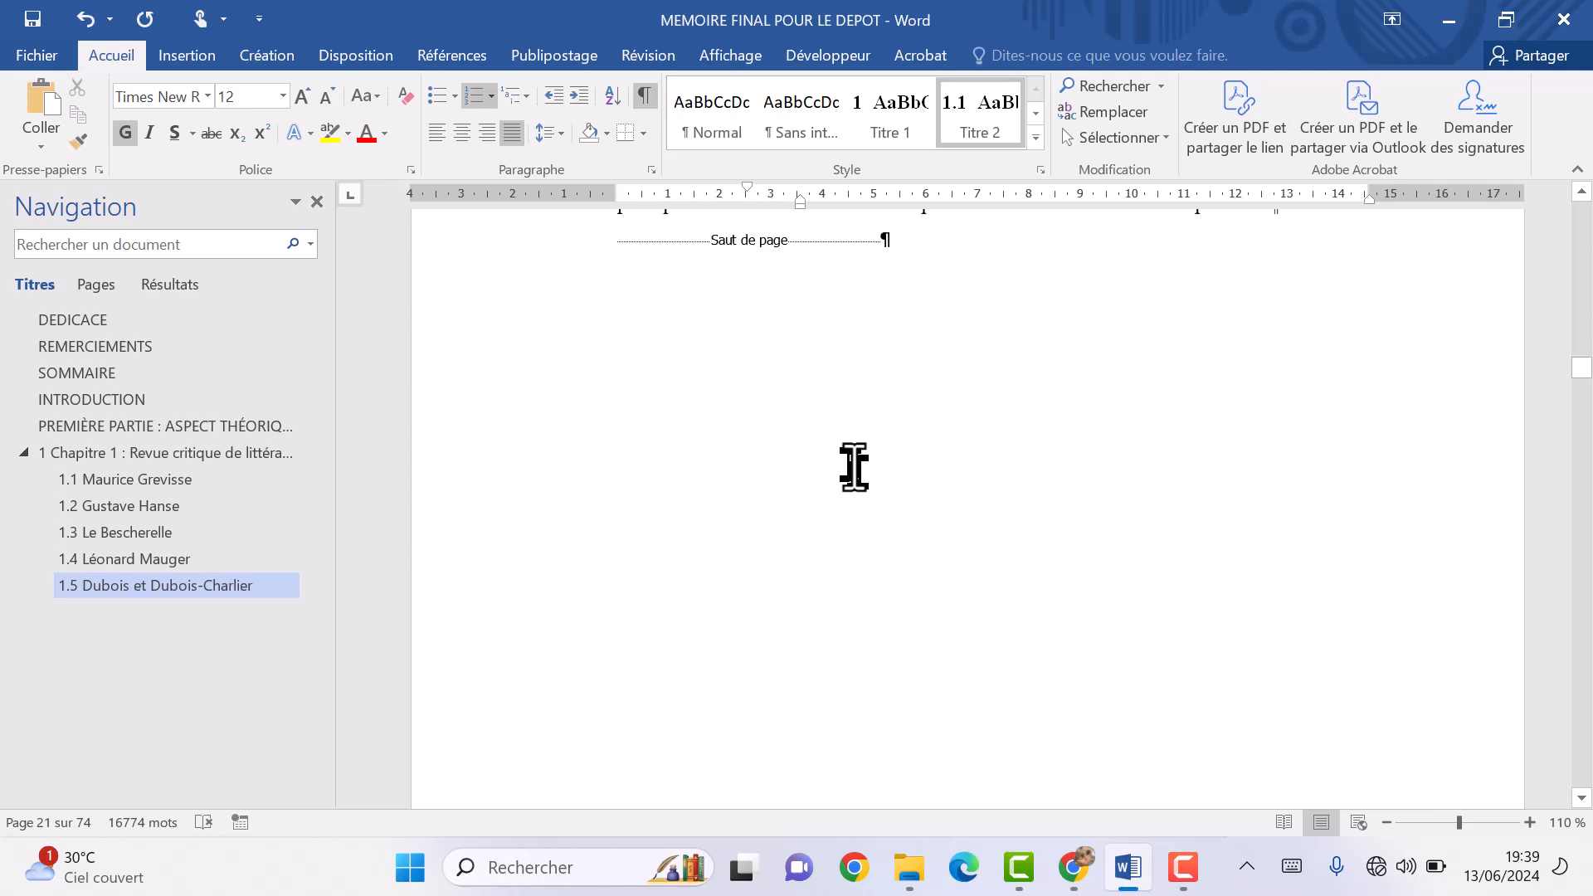
pyautogui.scroll(3, 853, 467)
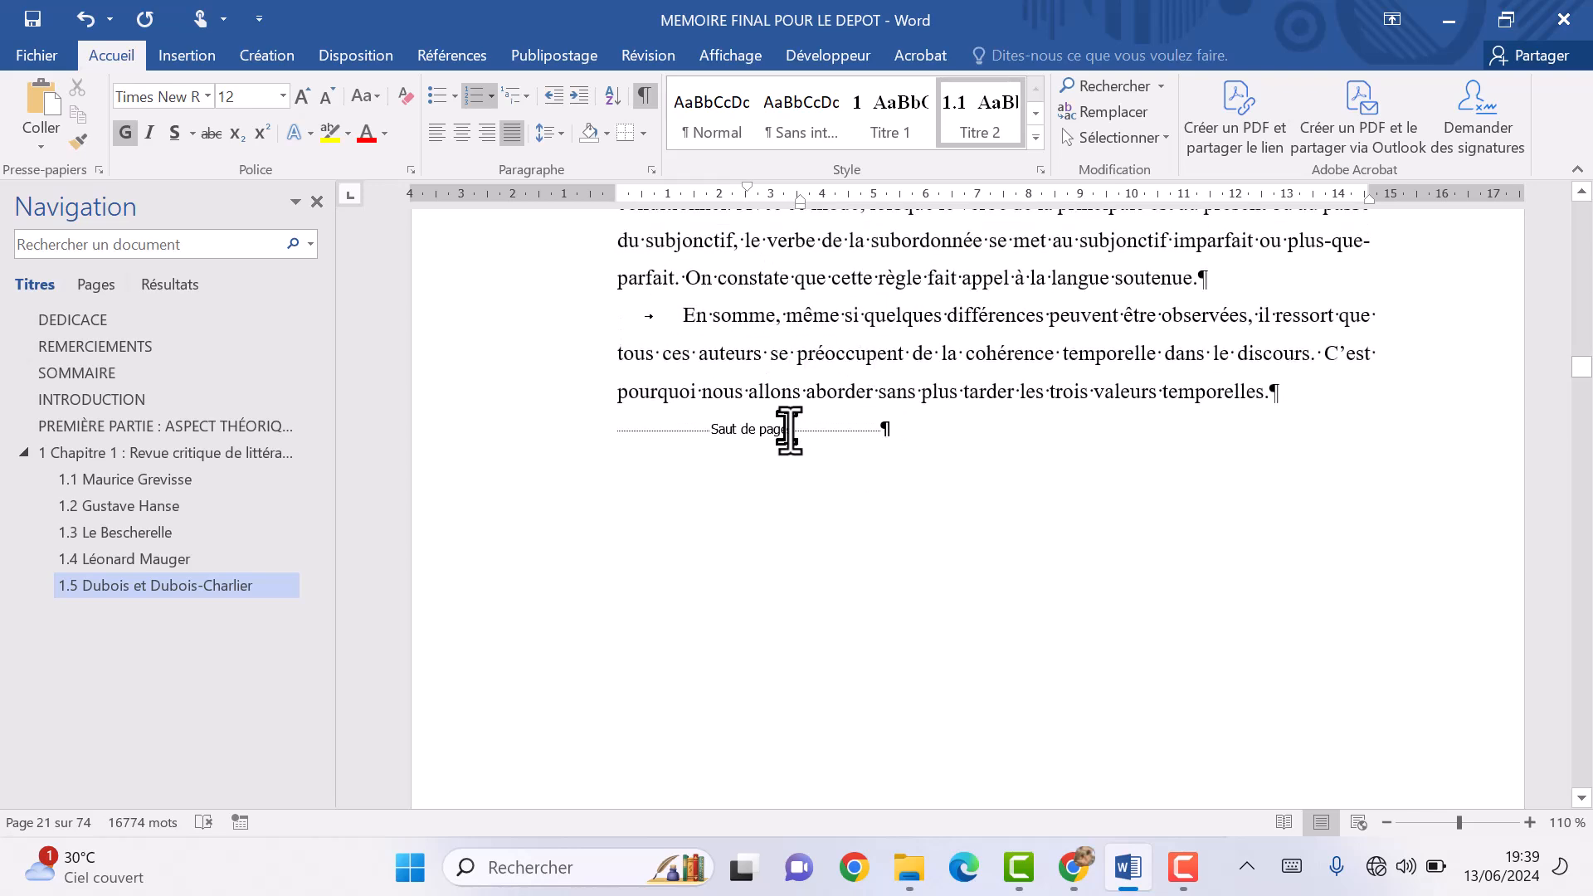
pyautogui.scroll(-8, 789, 430)
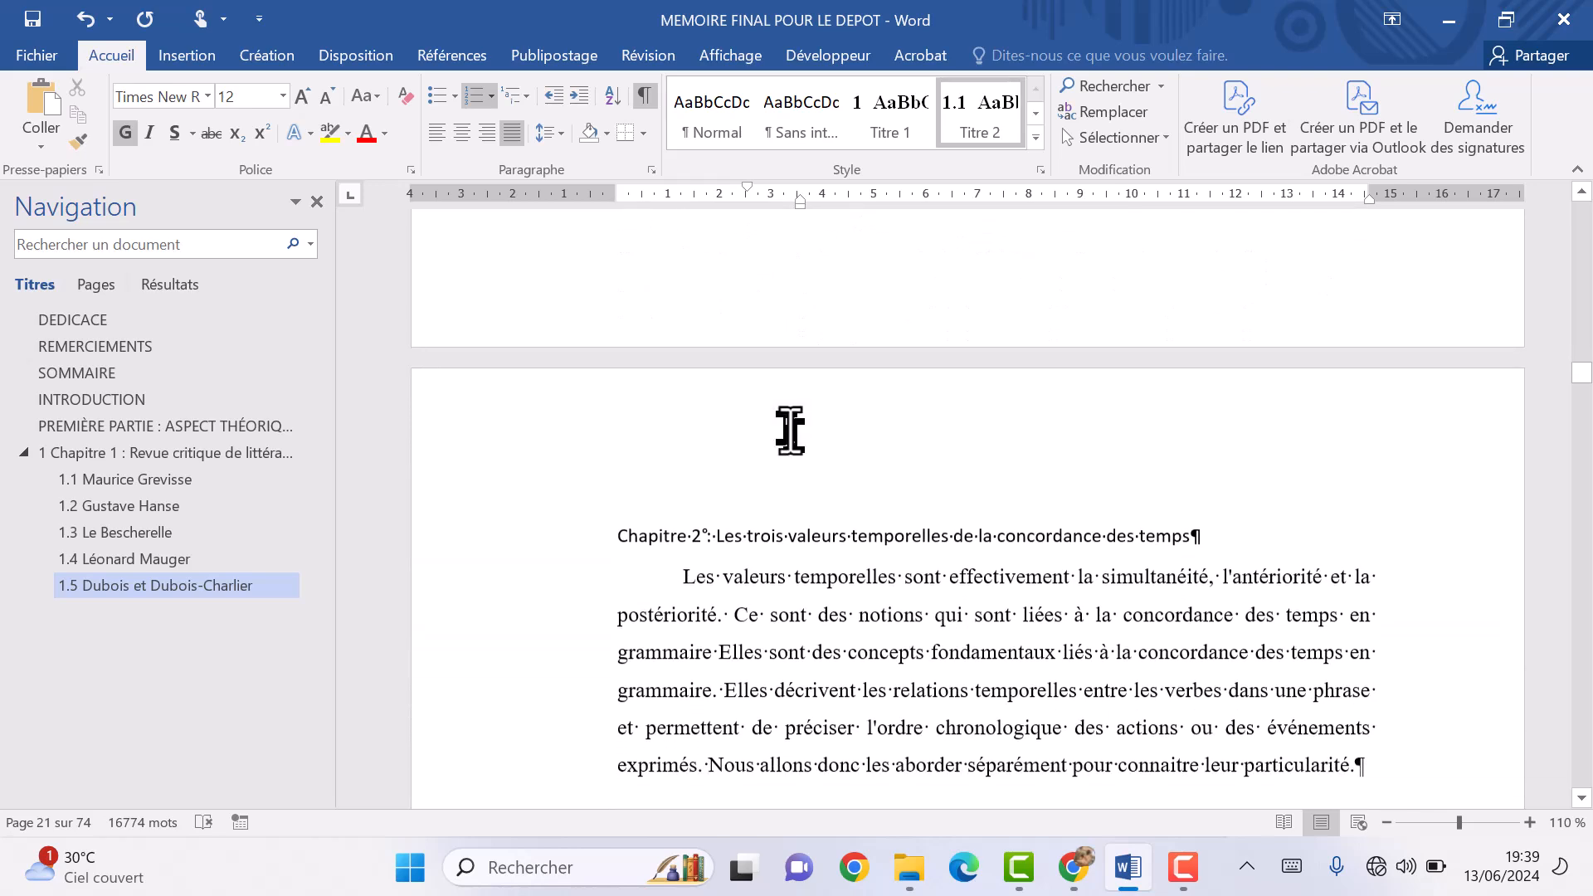
pyautogui.click(791, 537)
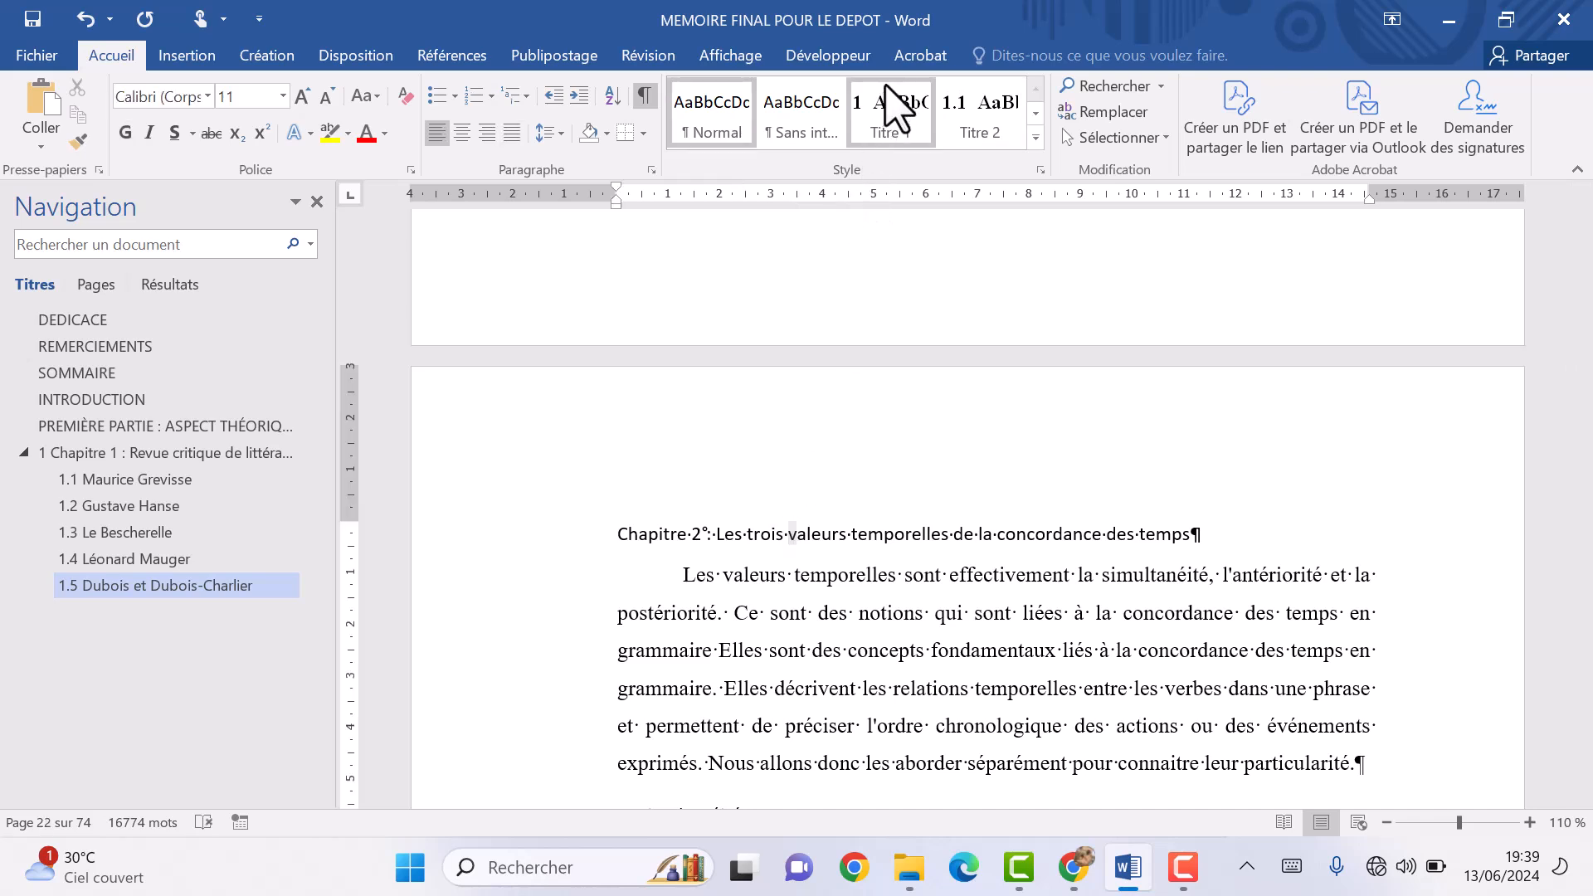
pyautogui.click(896, 108)
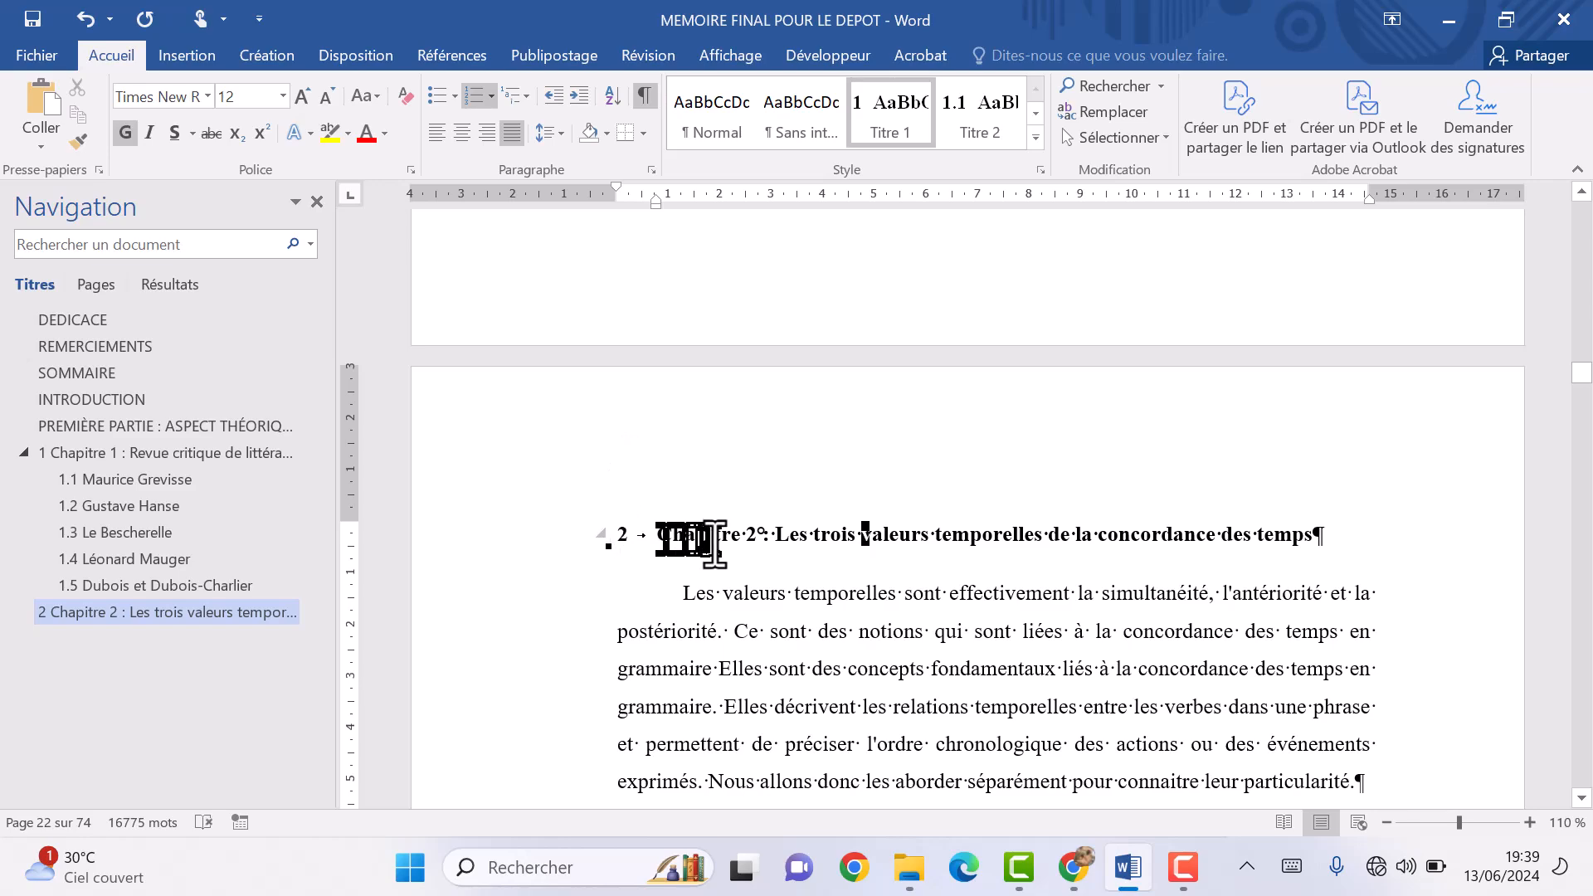
# Apply the Titre 2 style to the subheading "La simultanéité" in Chapitre 2.
pyautogui.scroll(-8, 741, 614)
pyautogui.scroll(2, 741, 614)
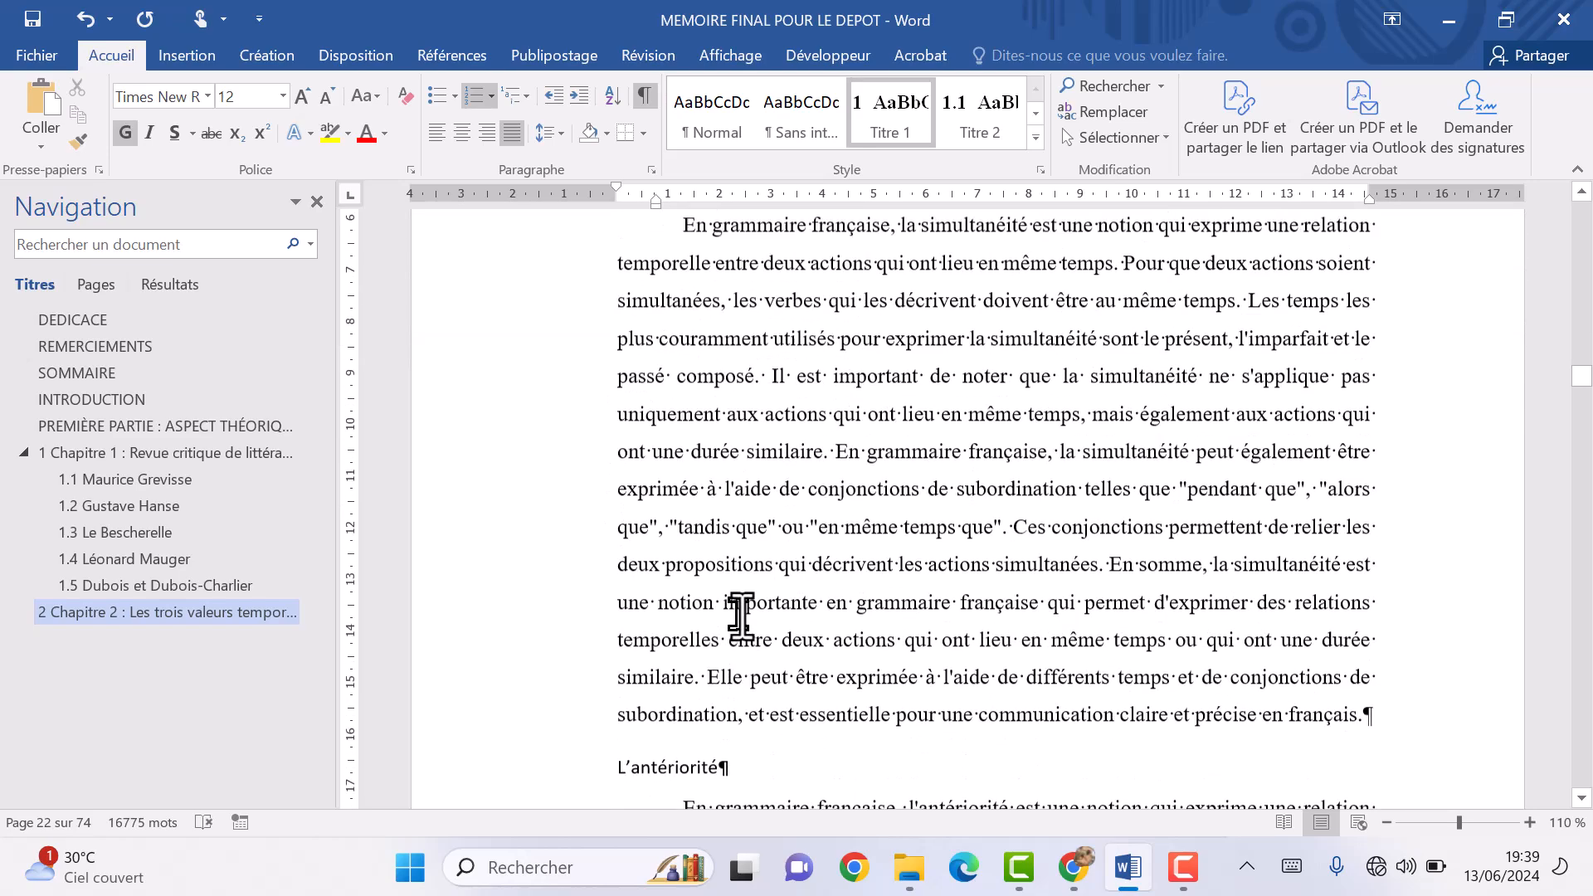
pyautogui.scroll(-2, 741, 614)
pyautogui.scroll(2, 741, 614)
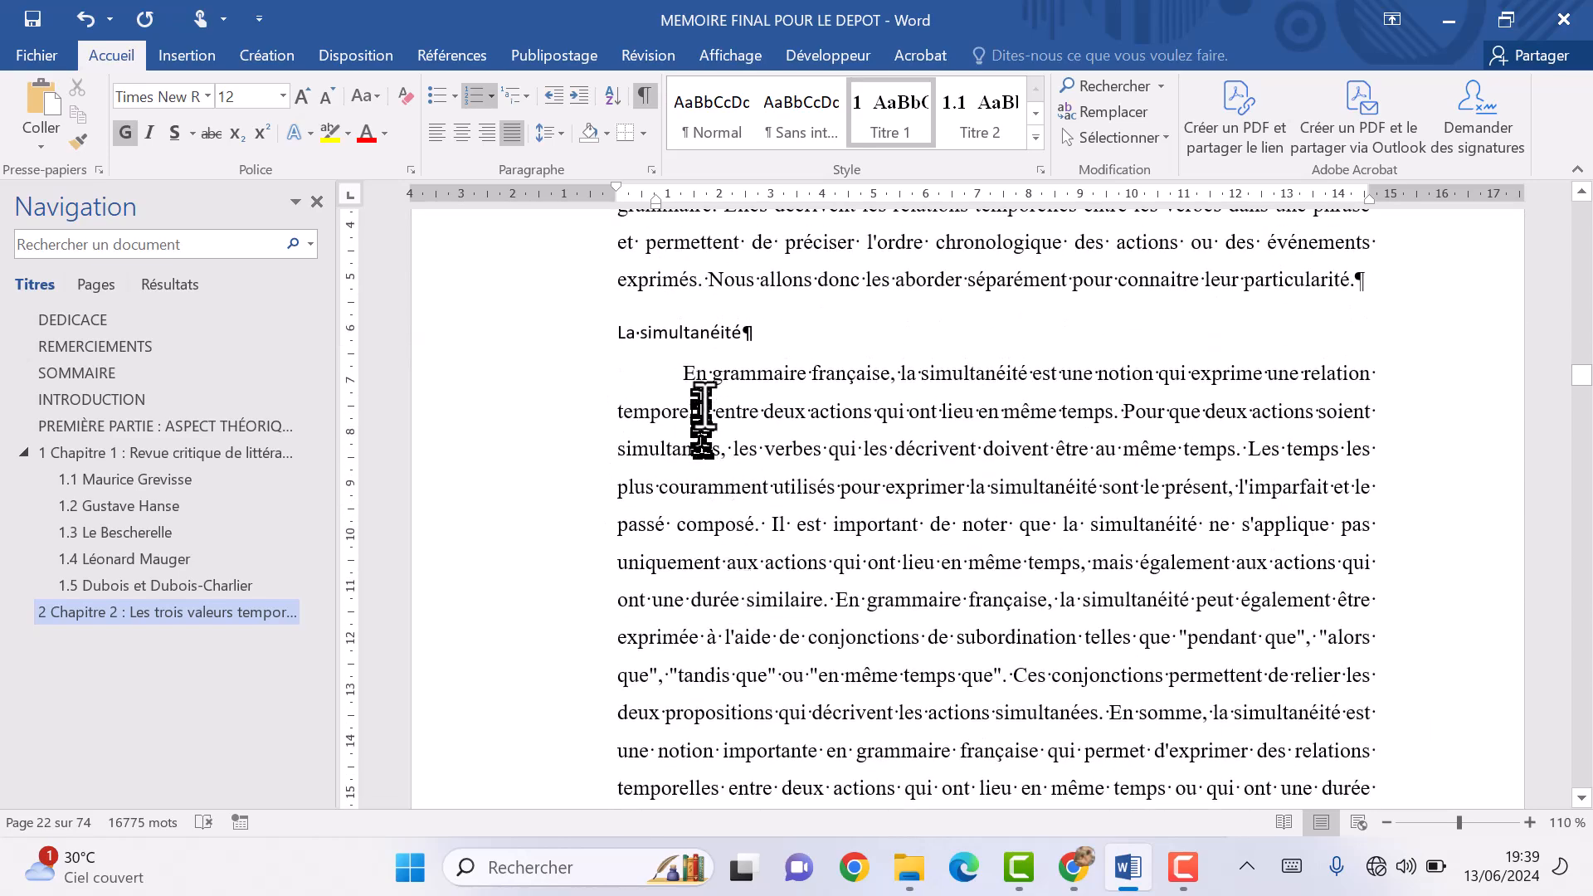
pyautogui.click(682, 342)
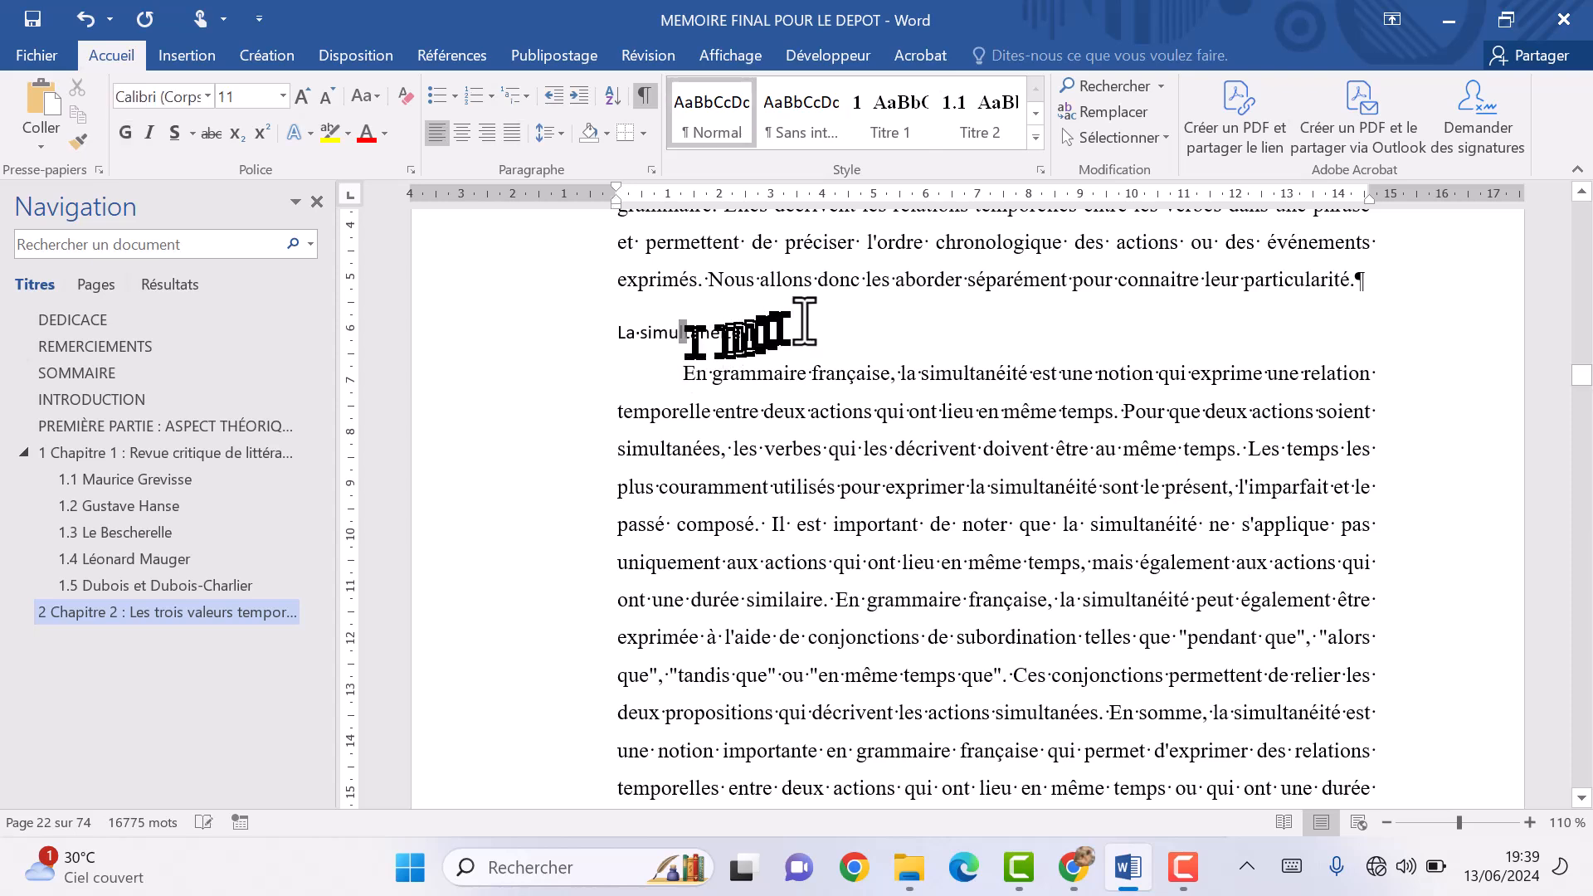
pyautogui.click(982, 137)
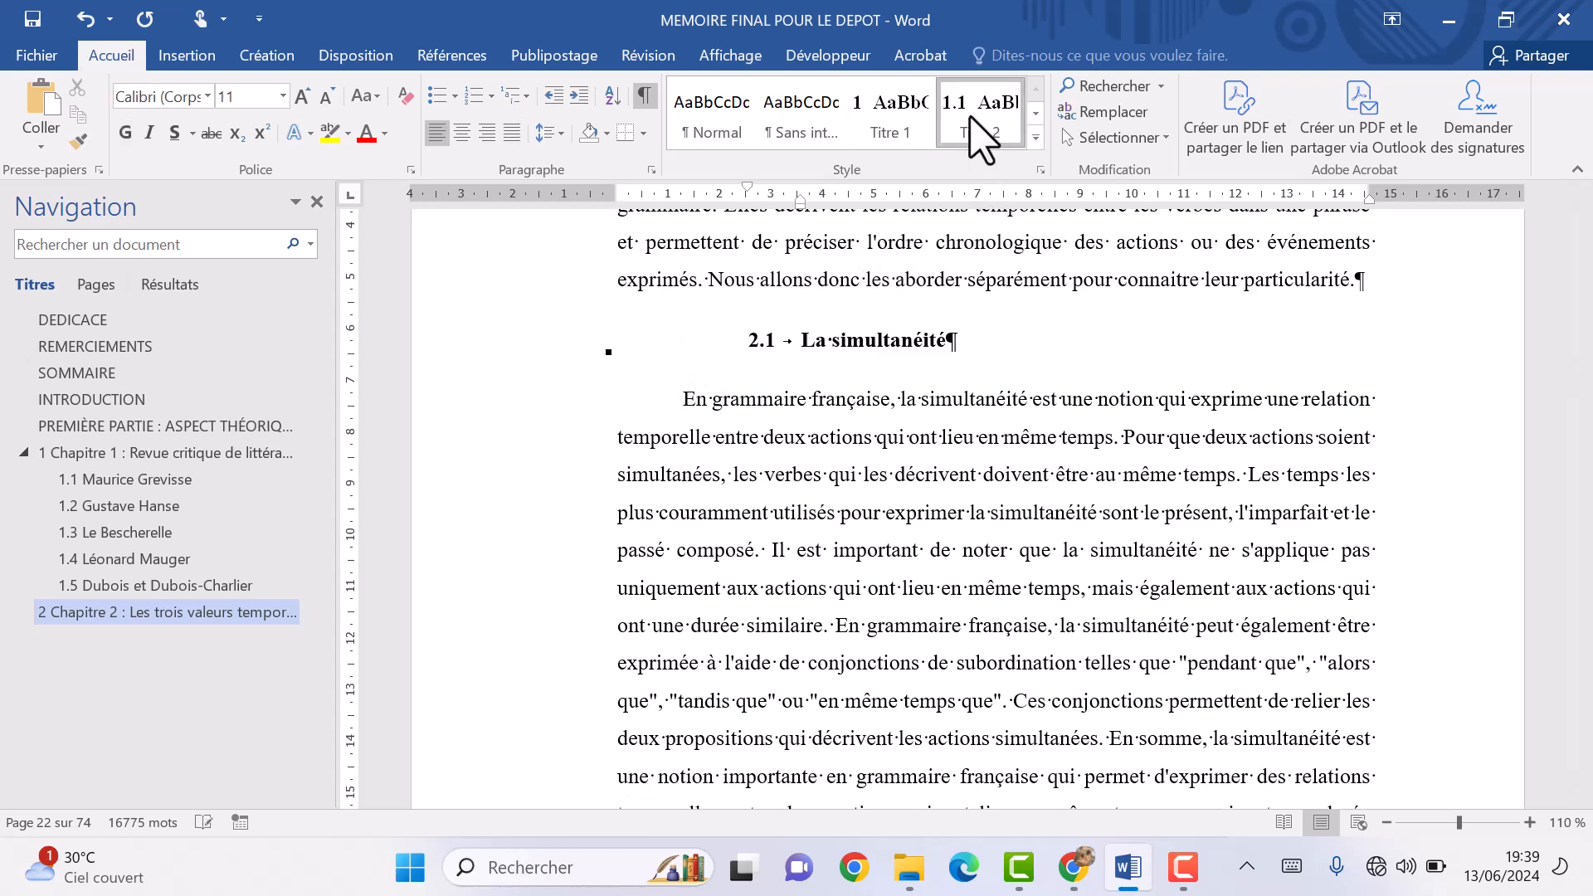
# Apply the Titre 2 style to the subheading "L'antériorité" in Chapitre 2.
pyautogui.scroll(-2, 752, 536)
pyautogui.scroll(-1, 752, 536)
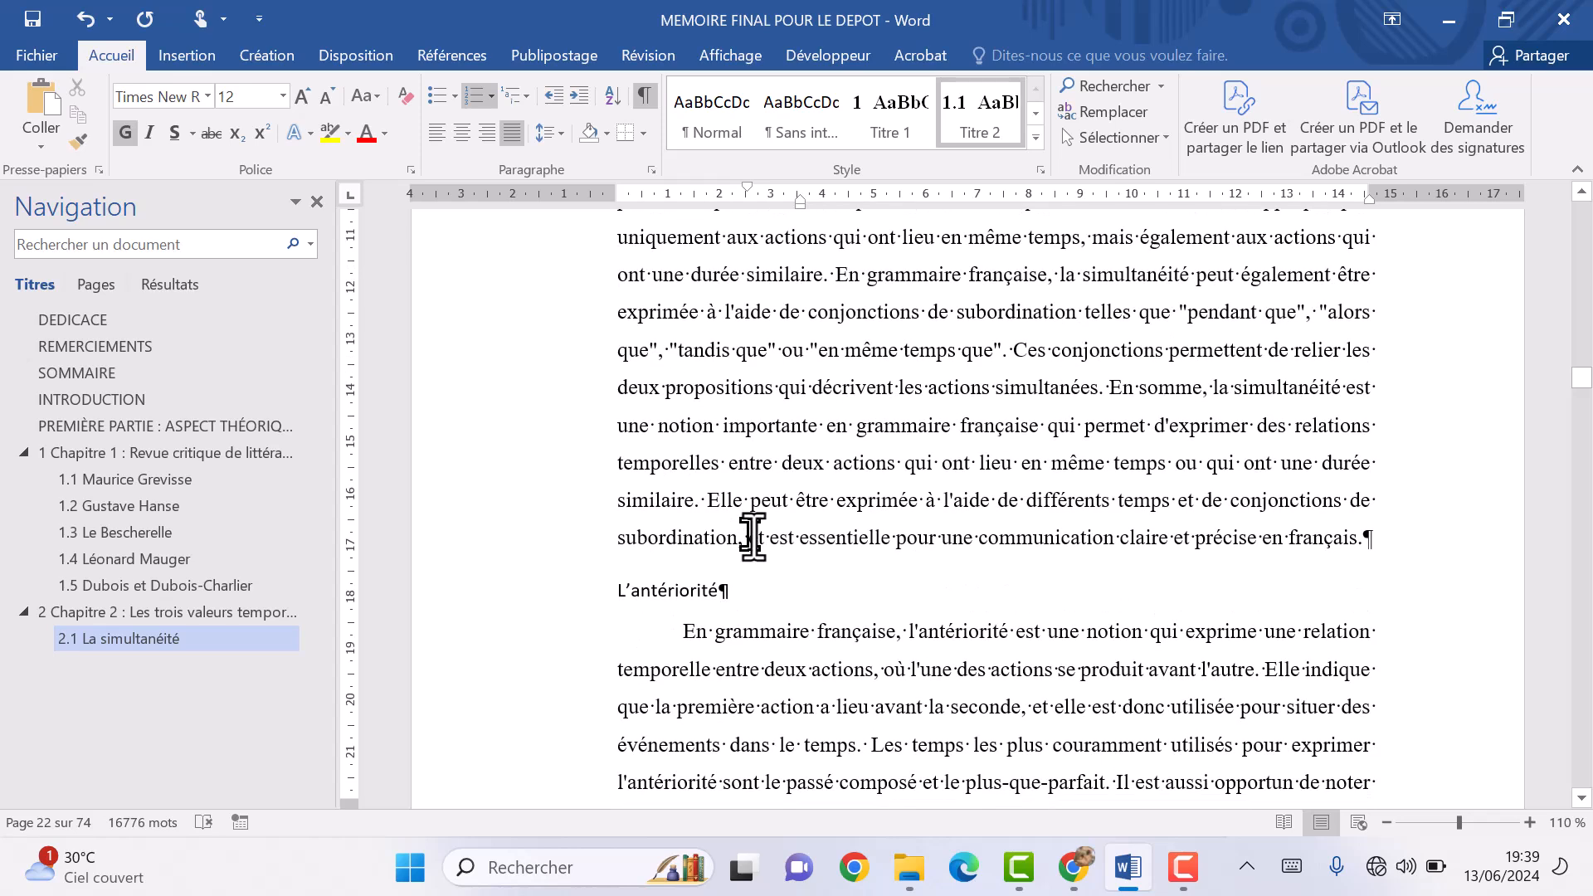
pyautogui.click(651, 594)
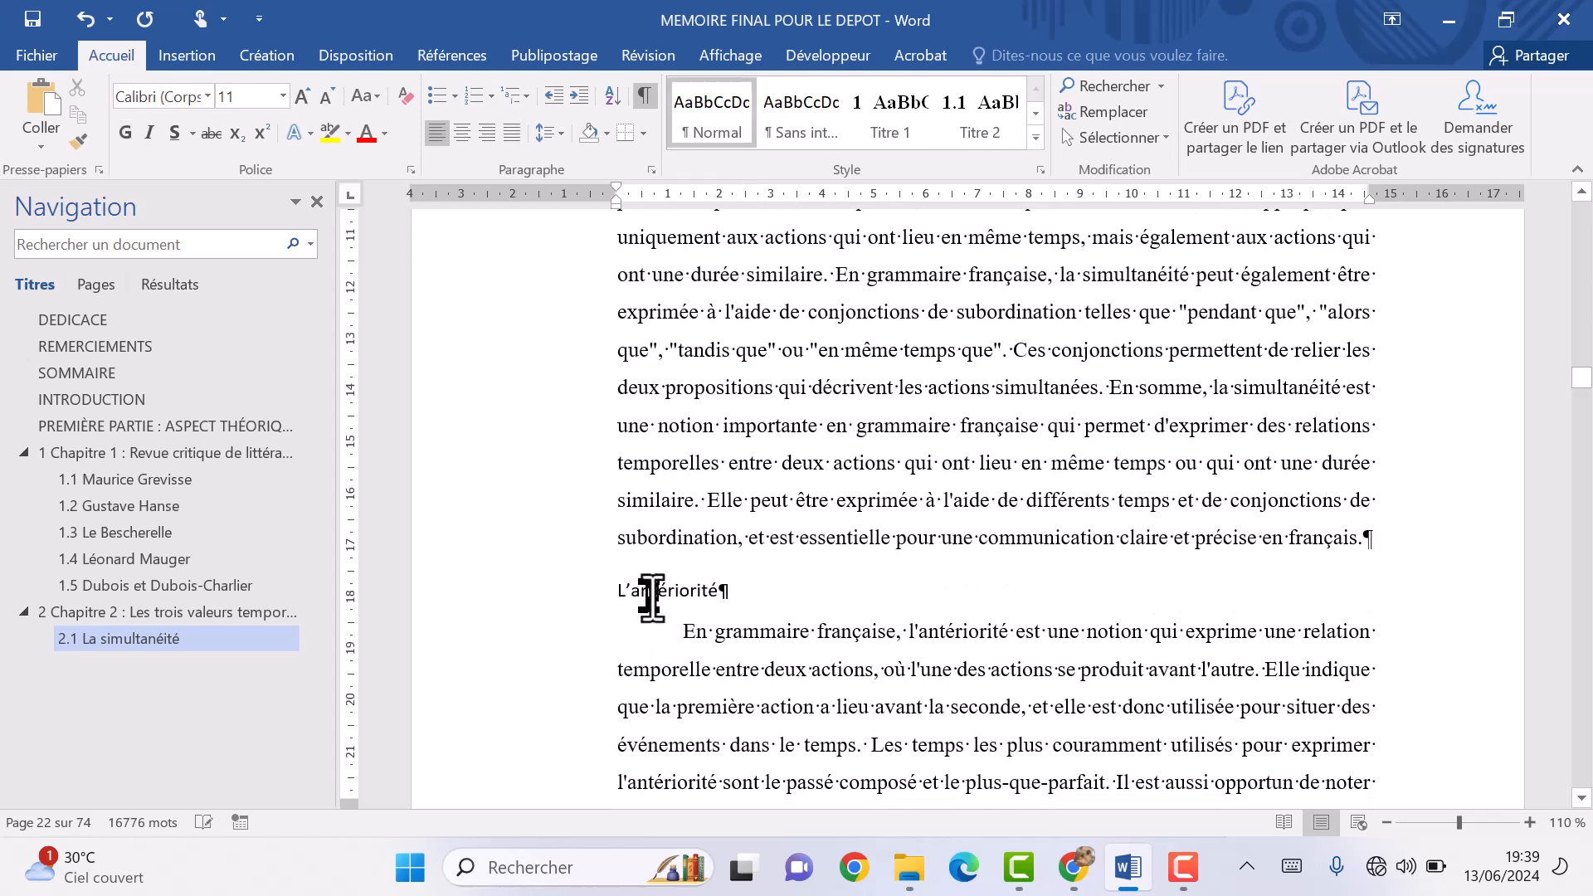
# Apply the Titre 2 style to the subheading "La postériorité" in Chapitre 2.
pyautogui.scroll(-8, 797, 522)
pyautogui.rightClick(797, 524)
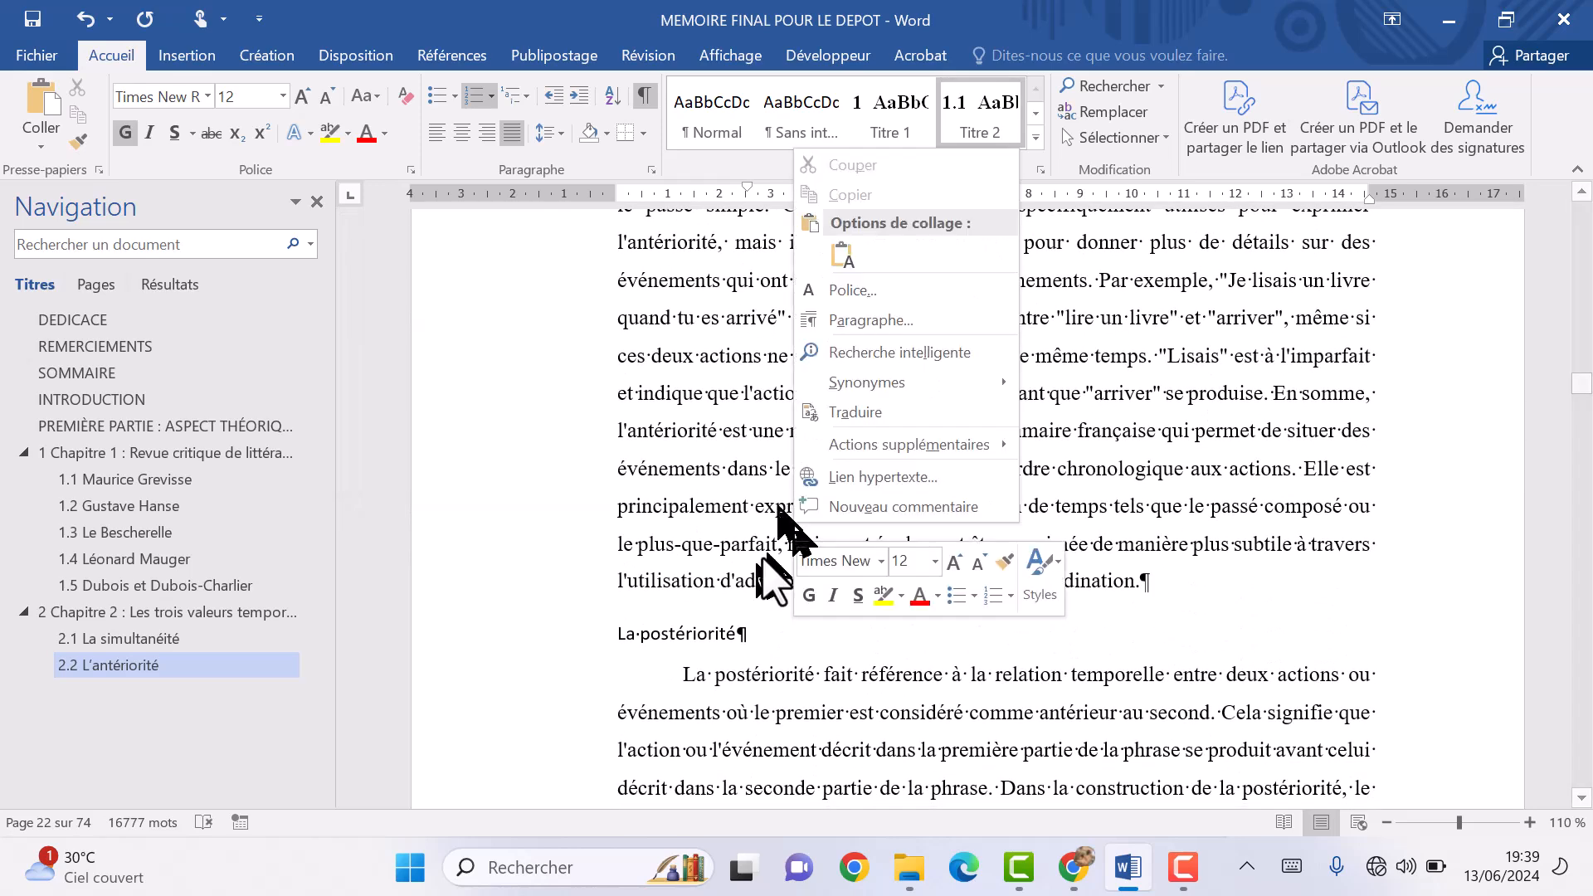
pyautogui.press('Escape')
pyautogui.click(711, 633)
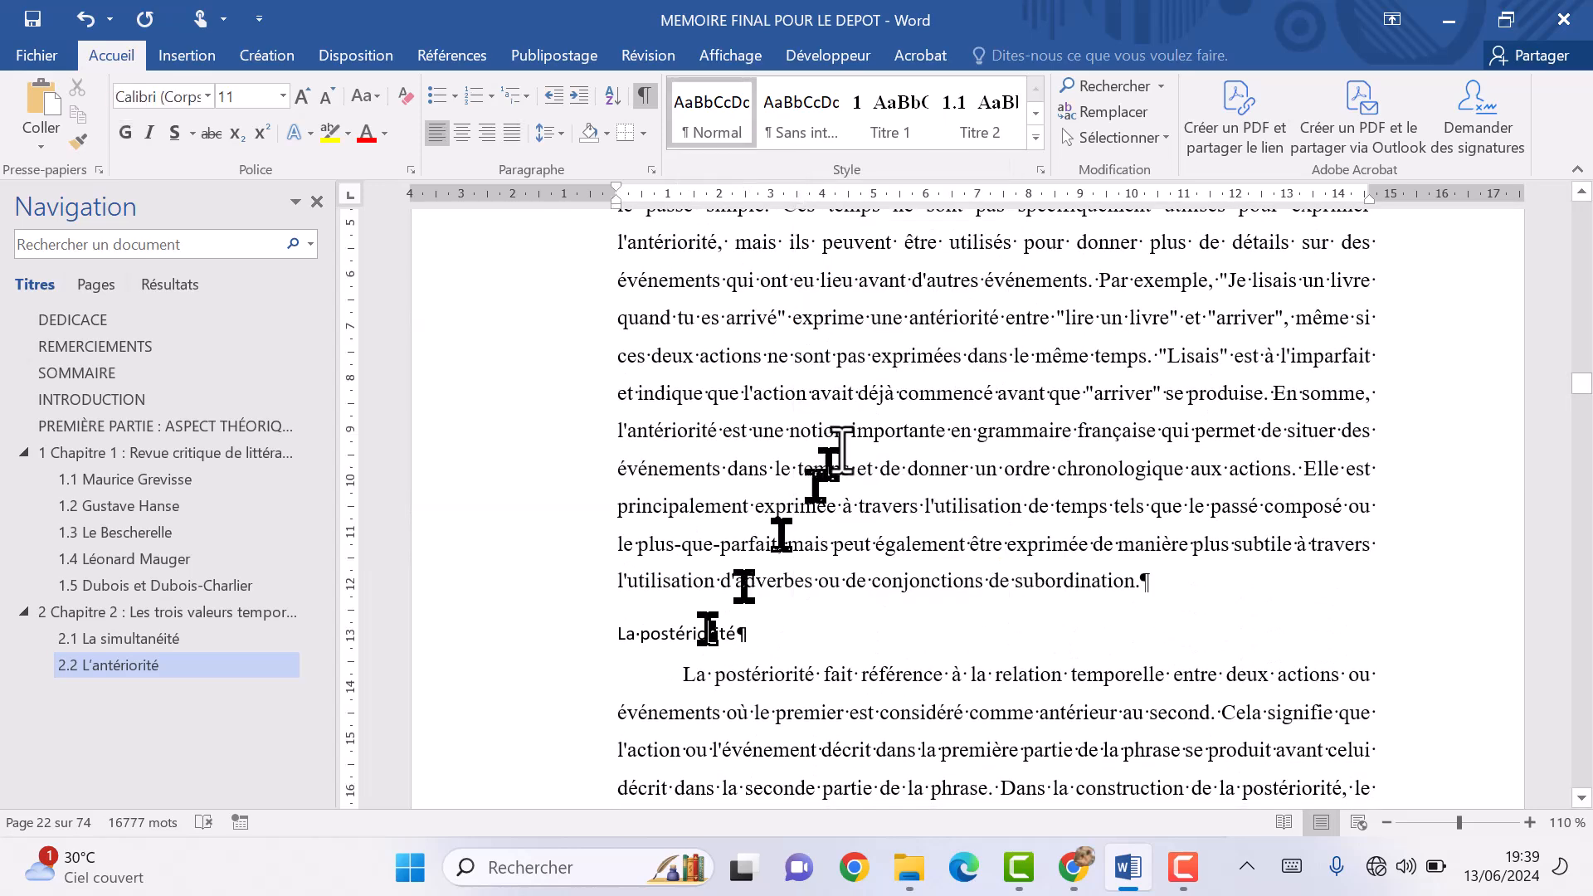
pyautogui.click(980, 116)
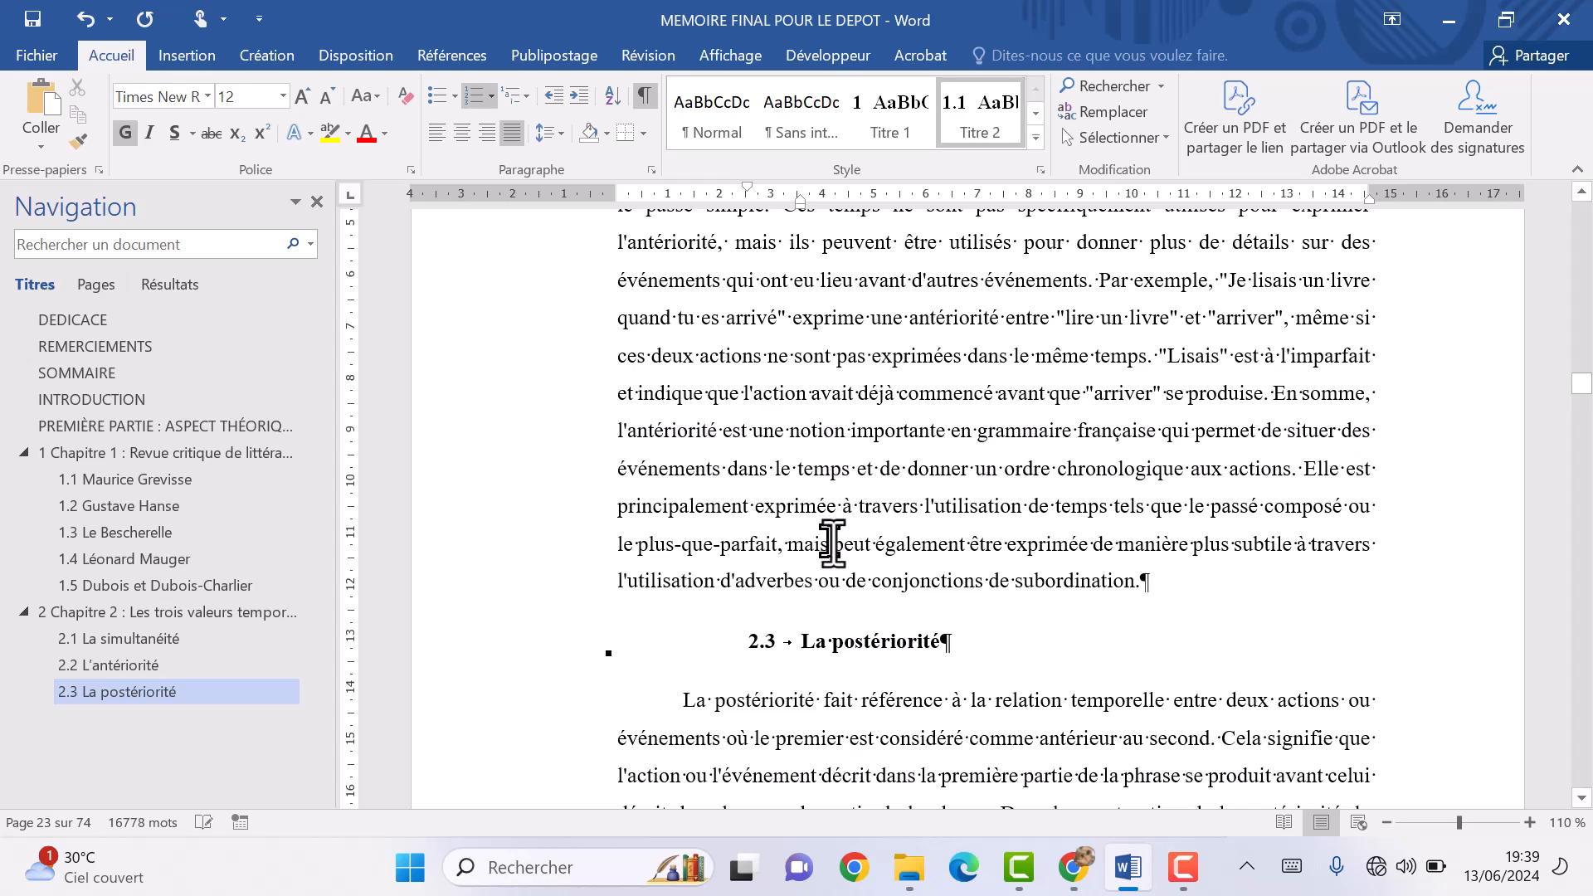
# Apply the Titre 1 style to the chapter title "Chapitre 3 : Situation géographique du lycée (lieu principal de l'enquête)".
pyautogui.scroll(-10, 827, 544)
pyautogui.scroll(-5, 829, 543)
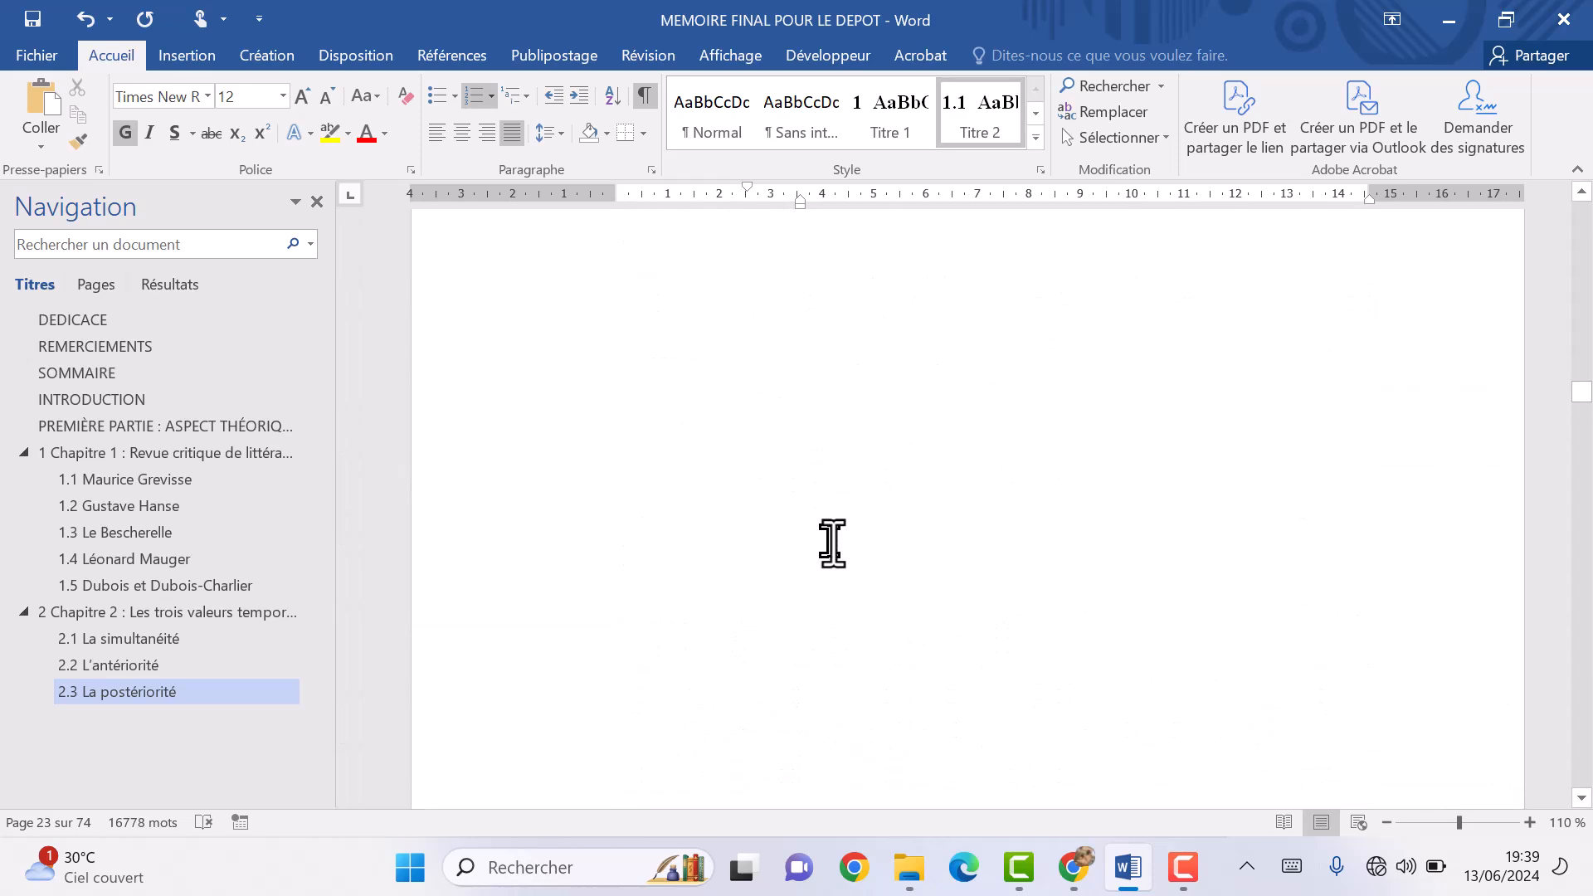
pyautogui.scroll(3, 829, 543)
pyautogui.scroll(-5, 829, 543)
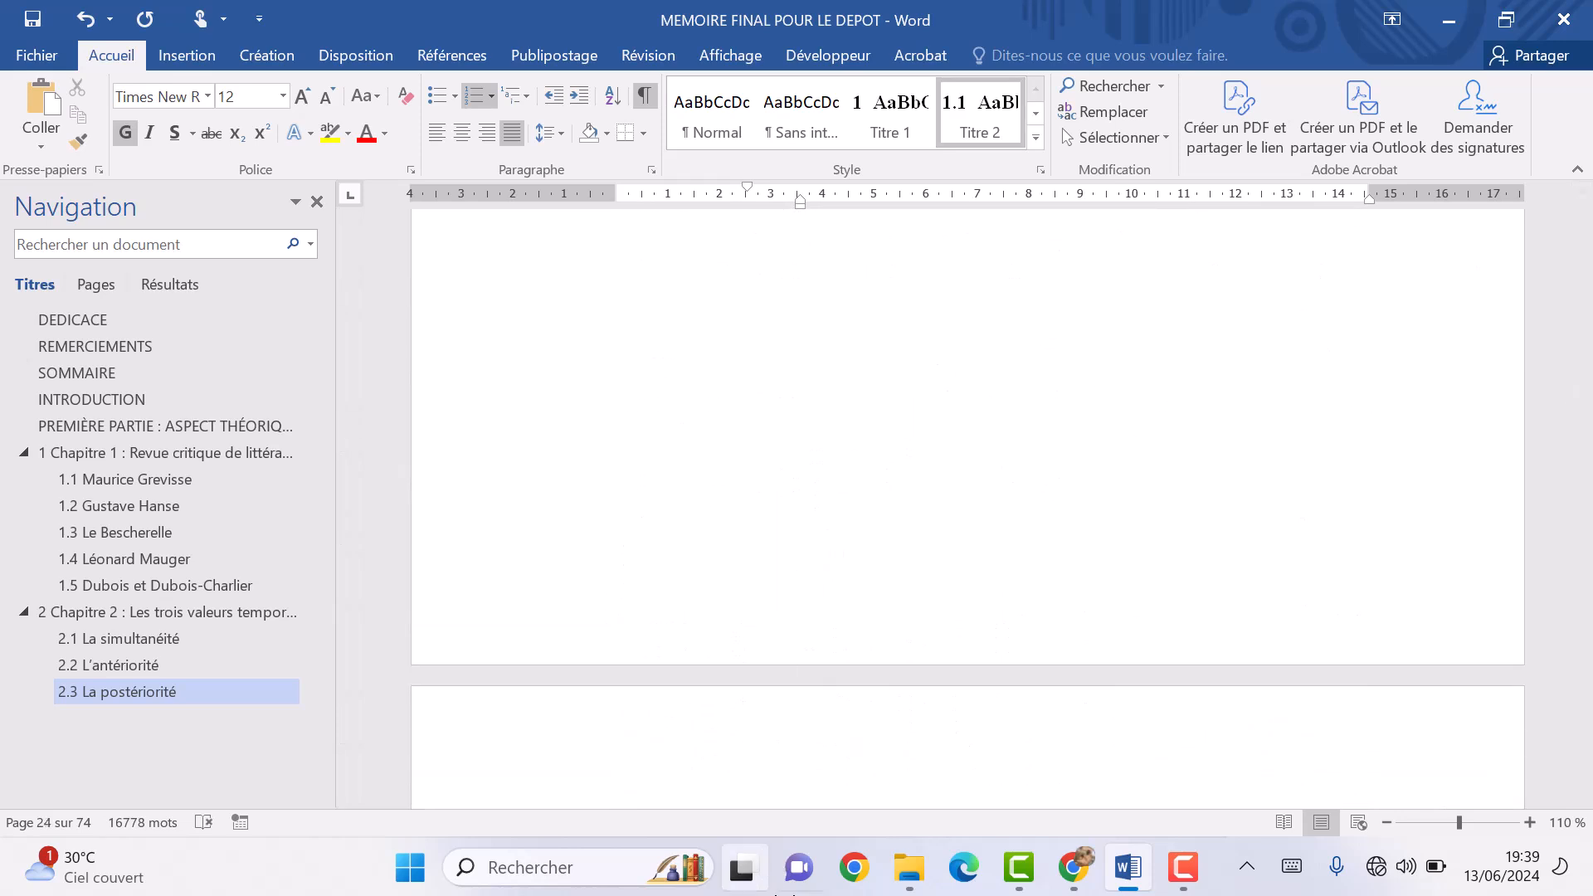
pyautogui.scroll(-5, 751, 697)
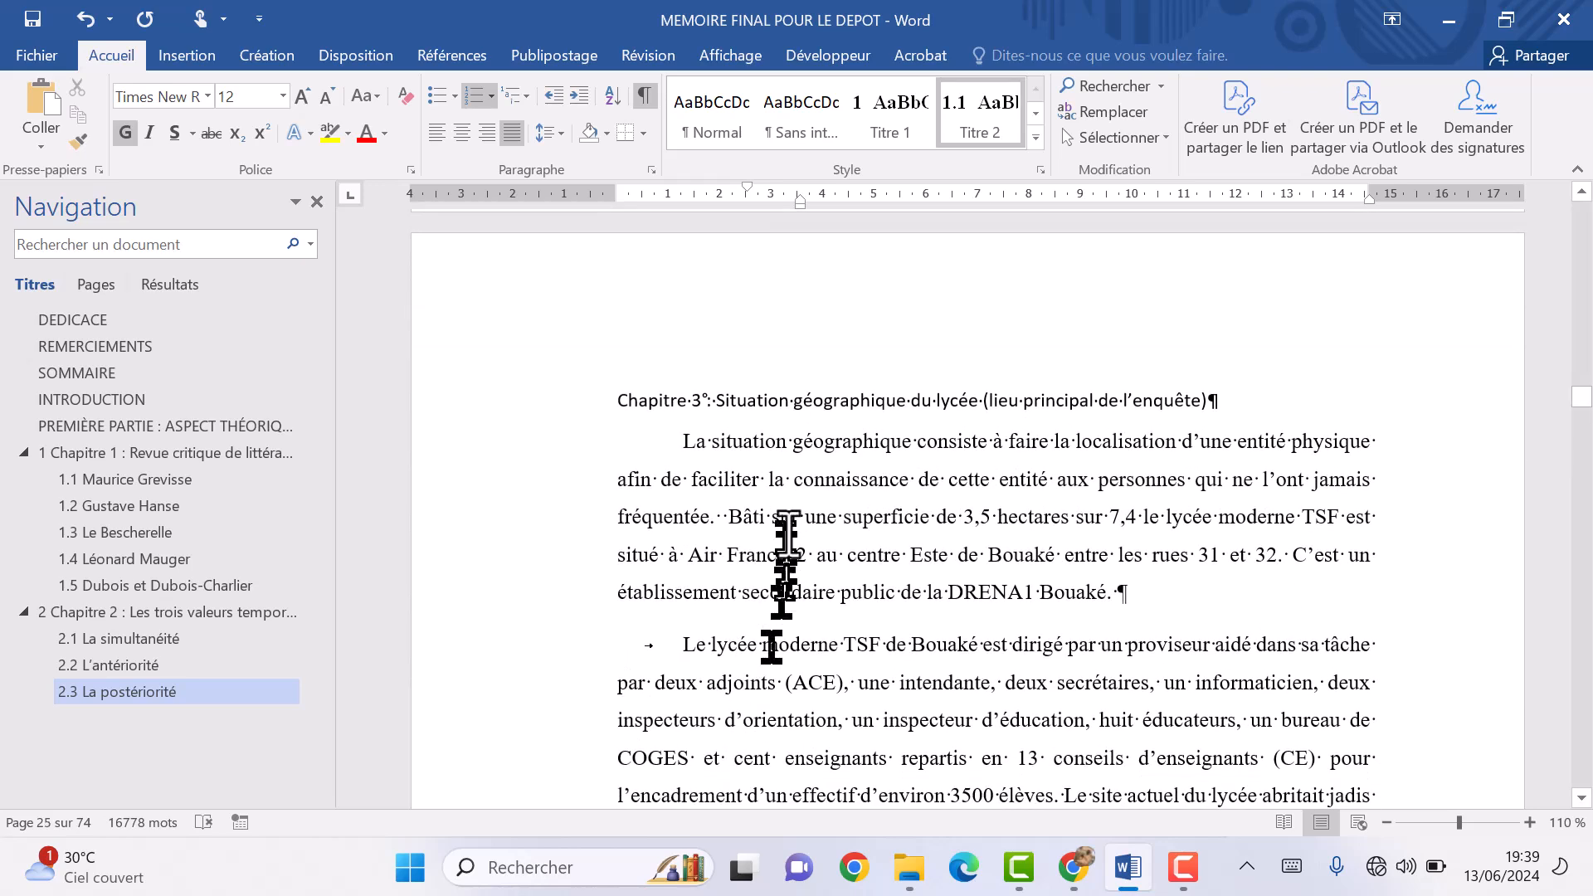
pyautogui.click(770, 402)
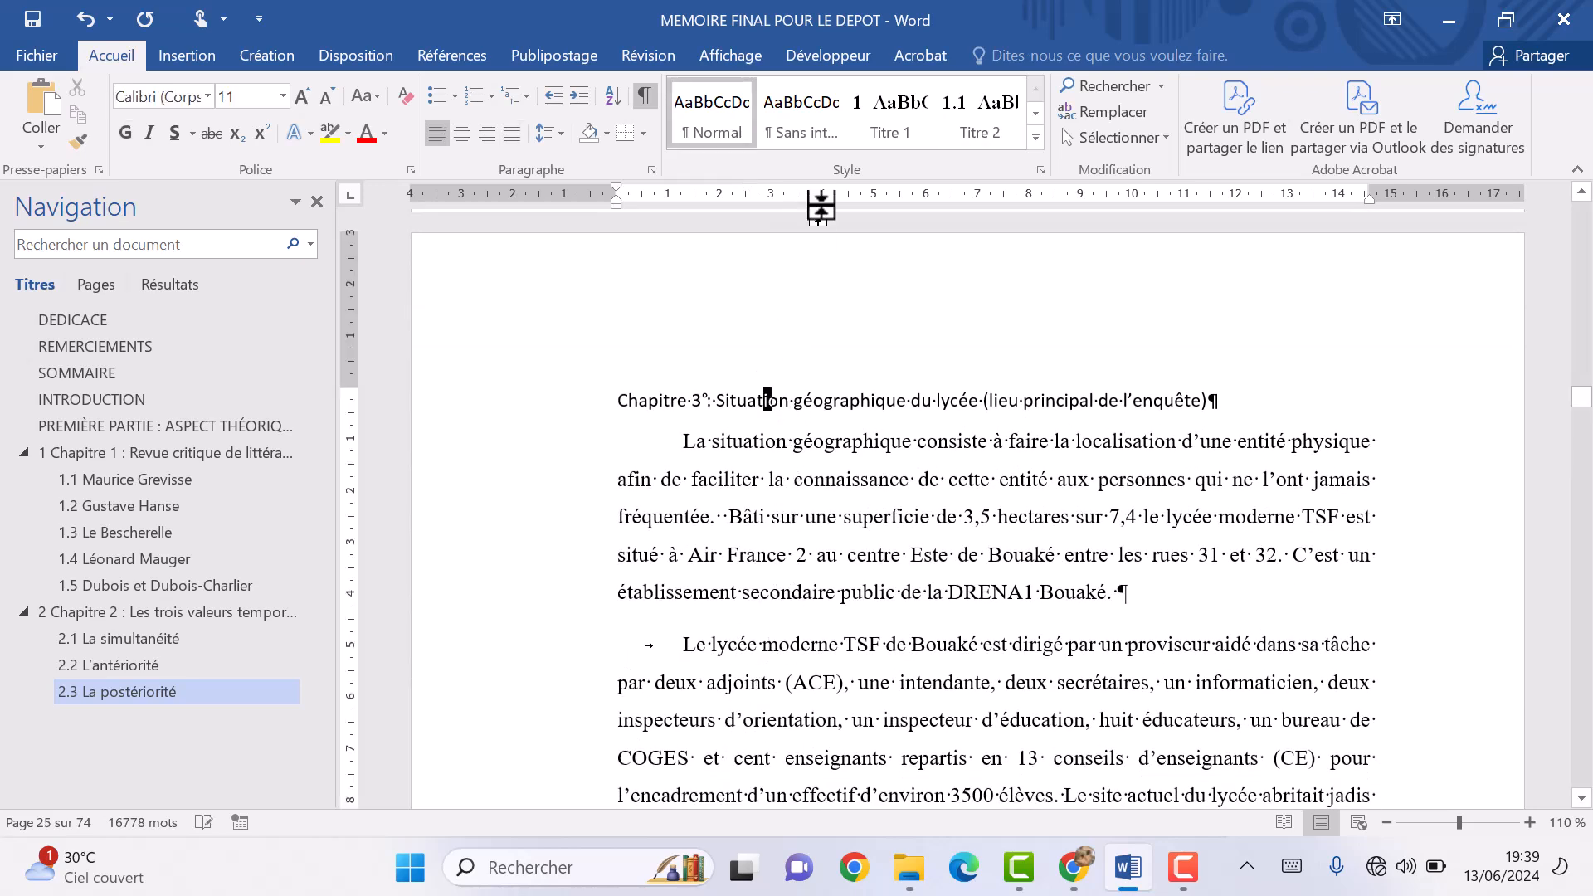
pyautogui.click(875, 120)
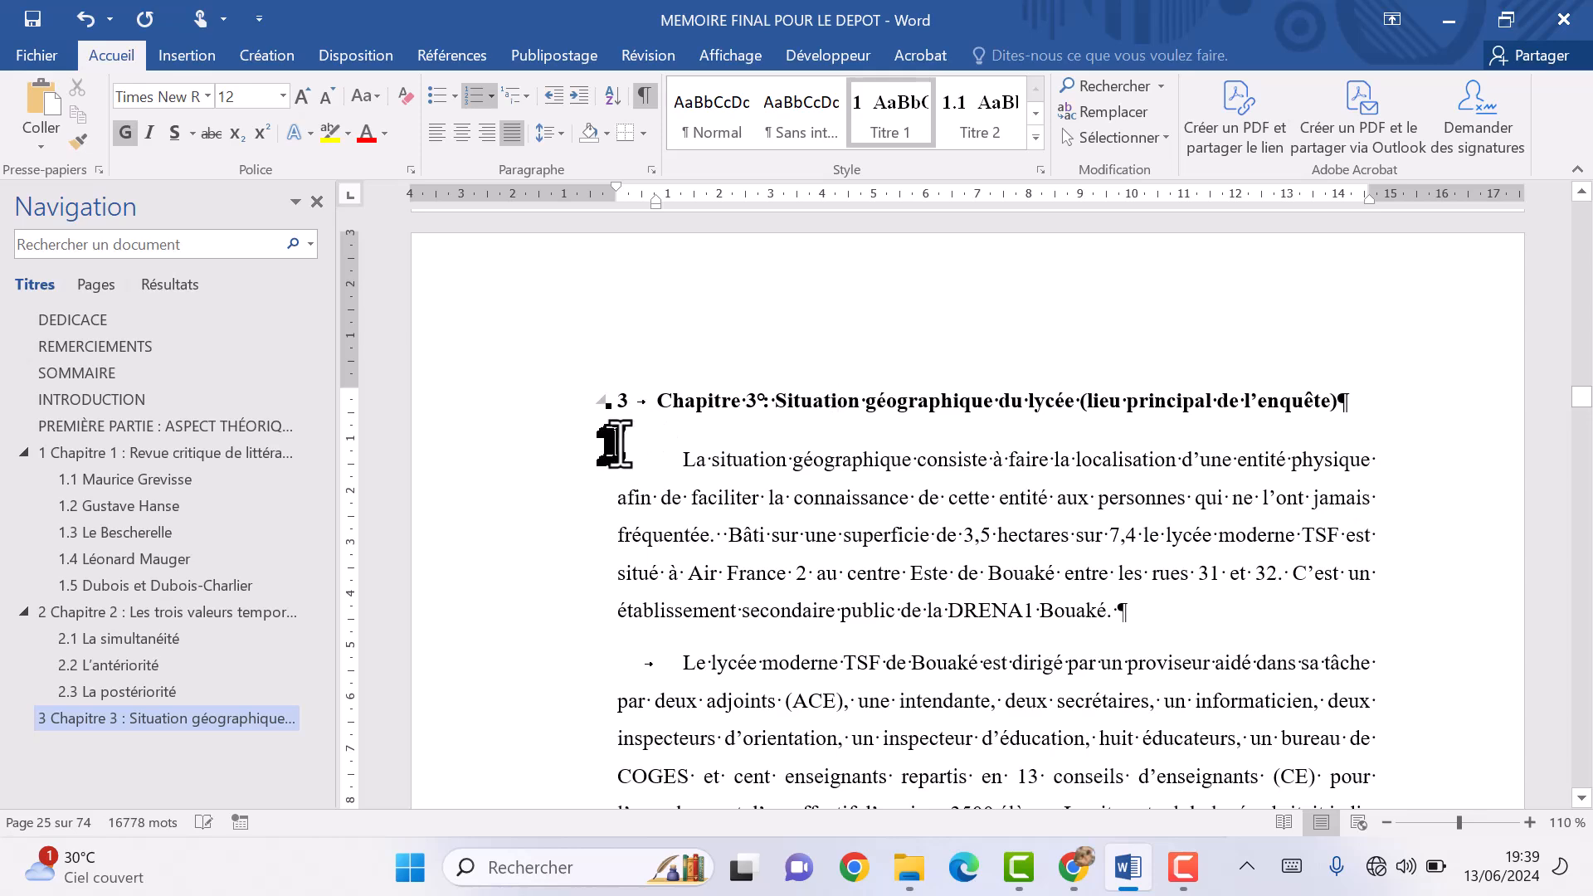
pyautogui.scroll(-1, 681, 469)
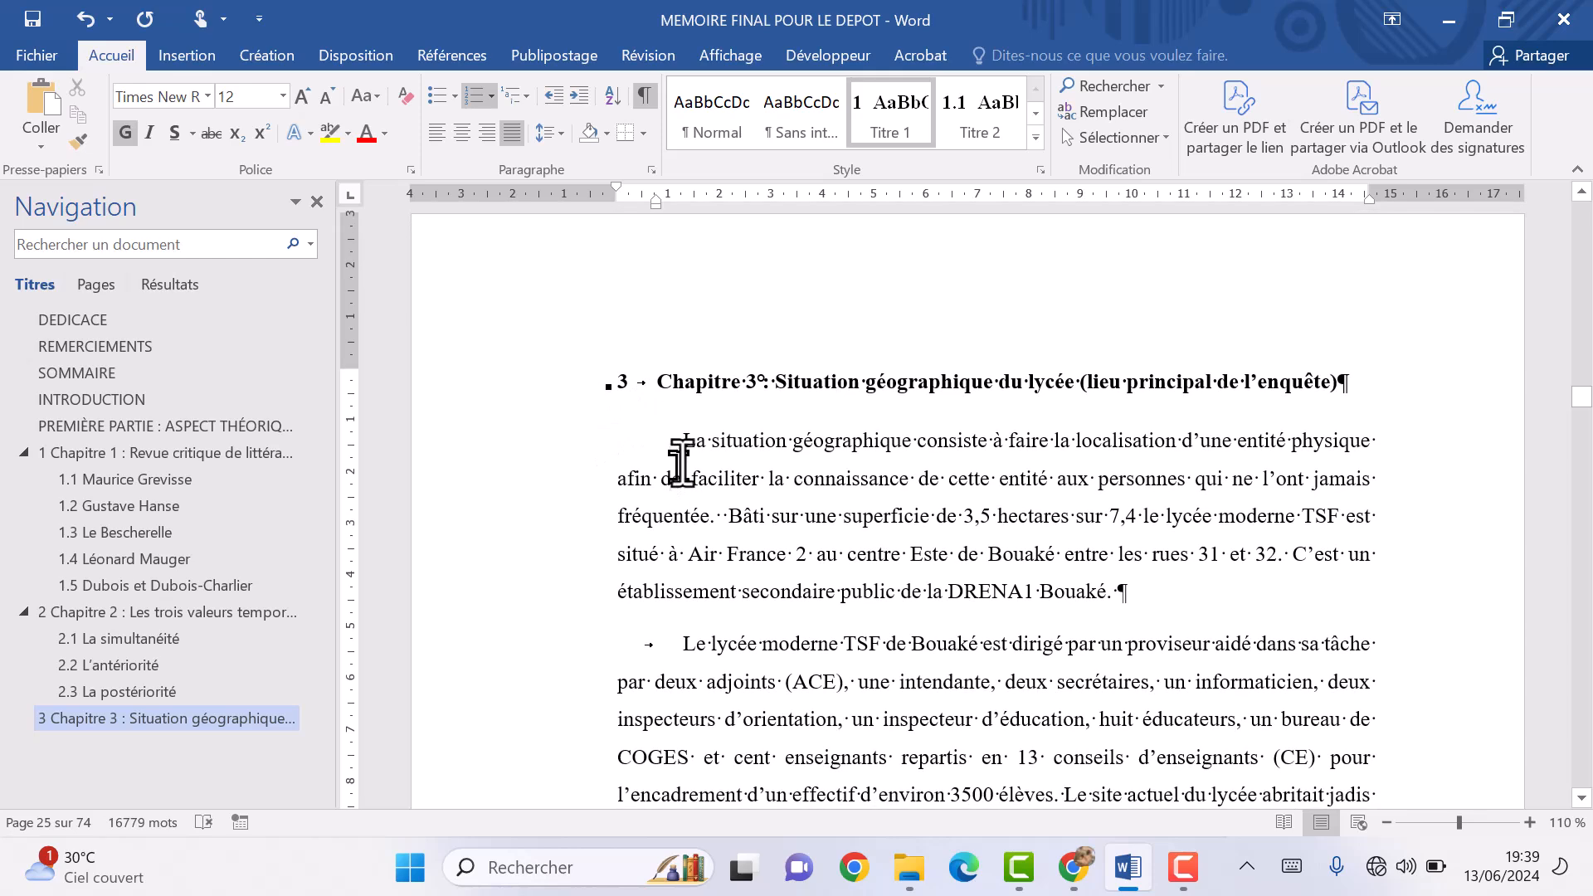
pyautogui.scroll(-5, 676, 540)
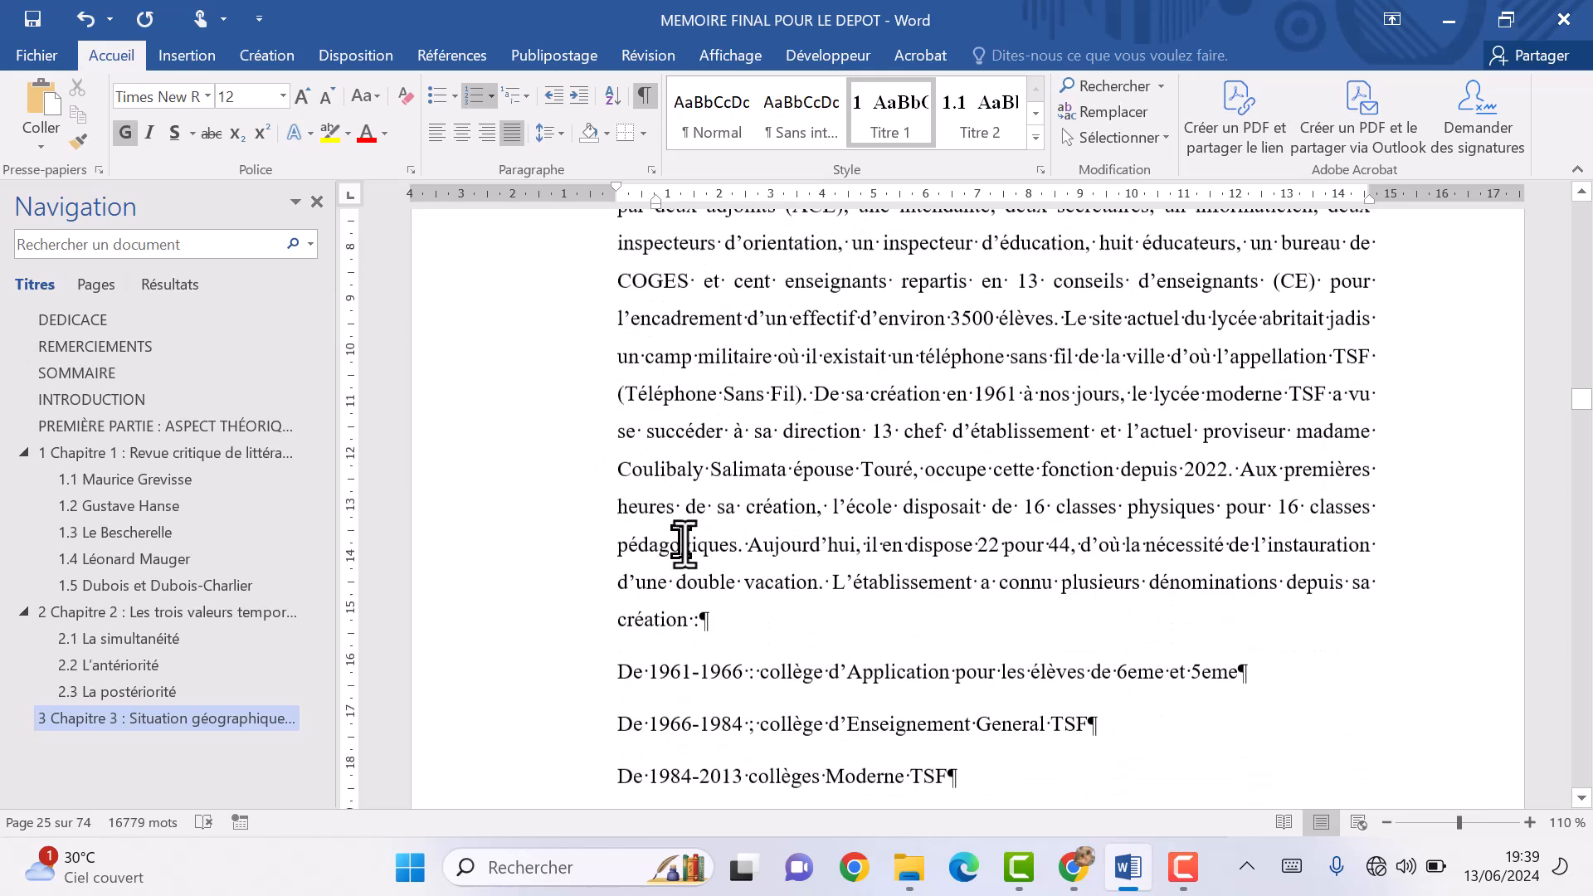
# Remove a few of the empty paragraphs above the part title "DEUXIÈME PARTIE : ASPECT PRATIQUE DE LA CONCORDANCE DES TEMPS AU SECOND CYCLE".
pyautogui.scroll(4, 684, 543)
pyautogui.scroll(-7, 683, 543)
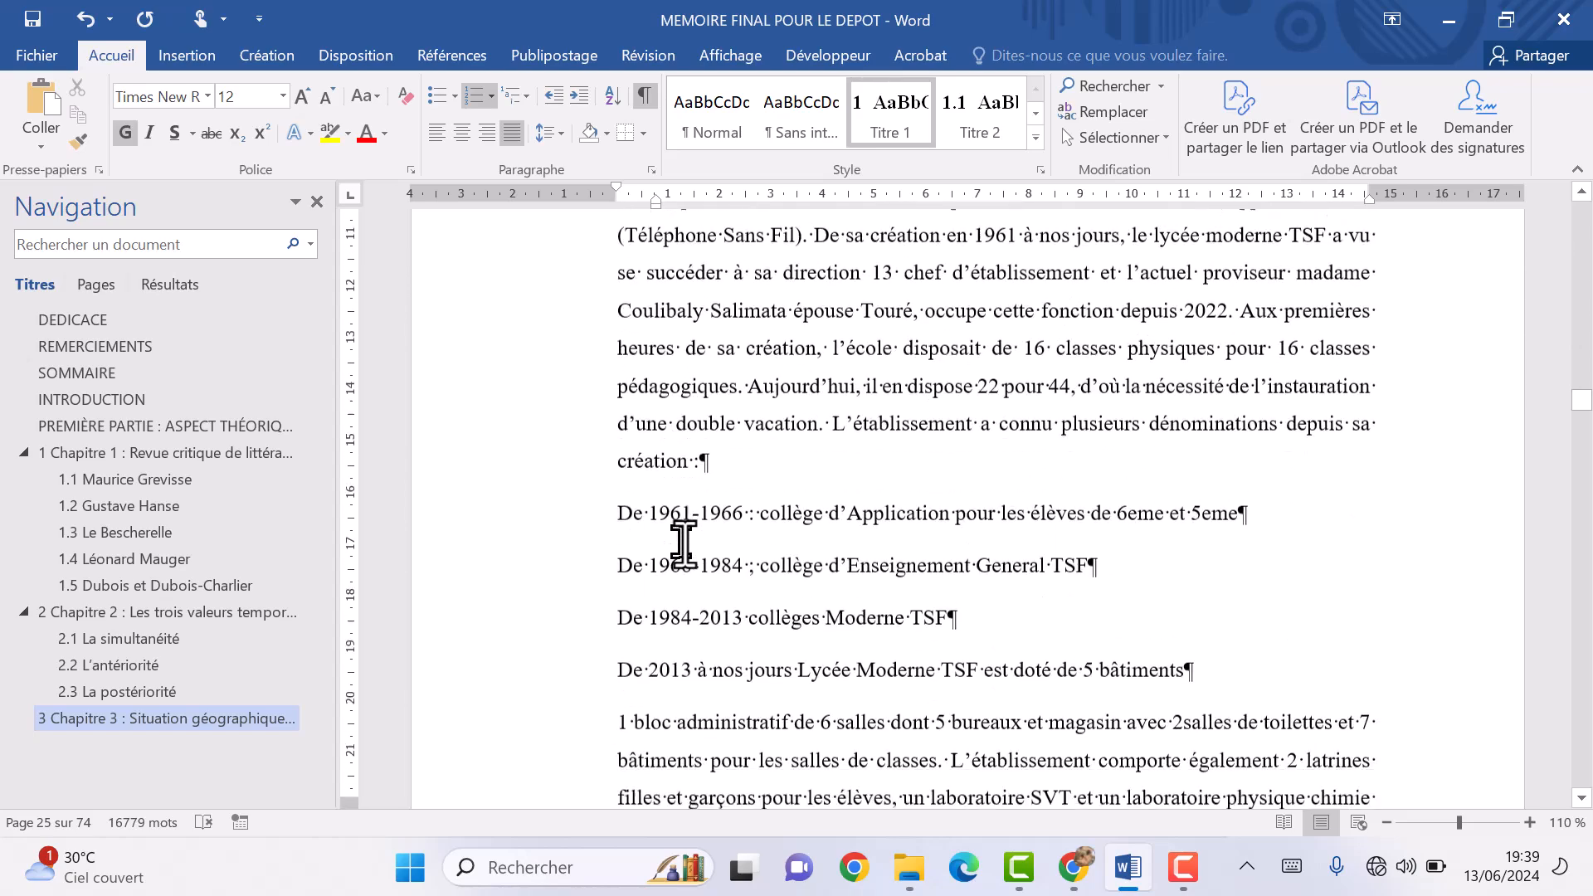
pyautogui.scroll(-15, 683, 543)
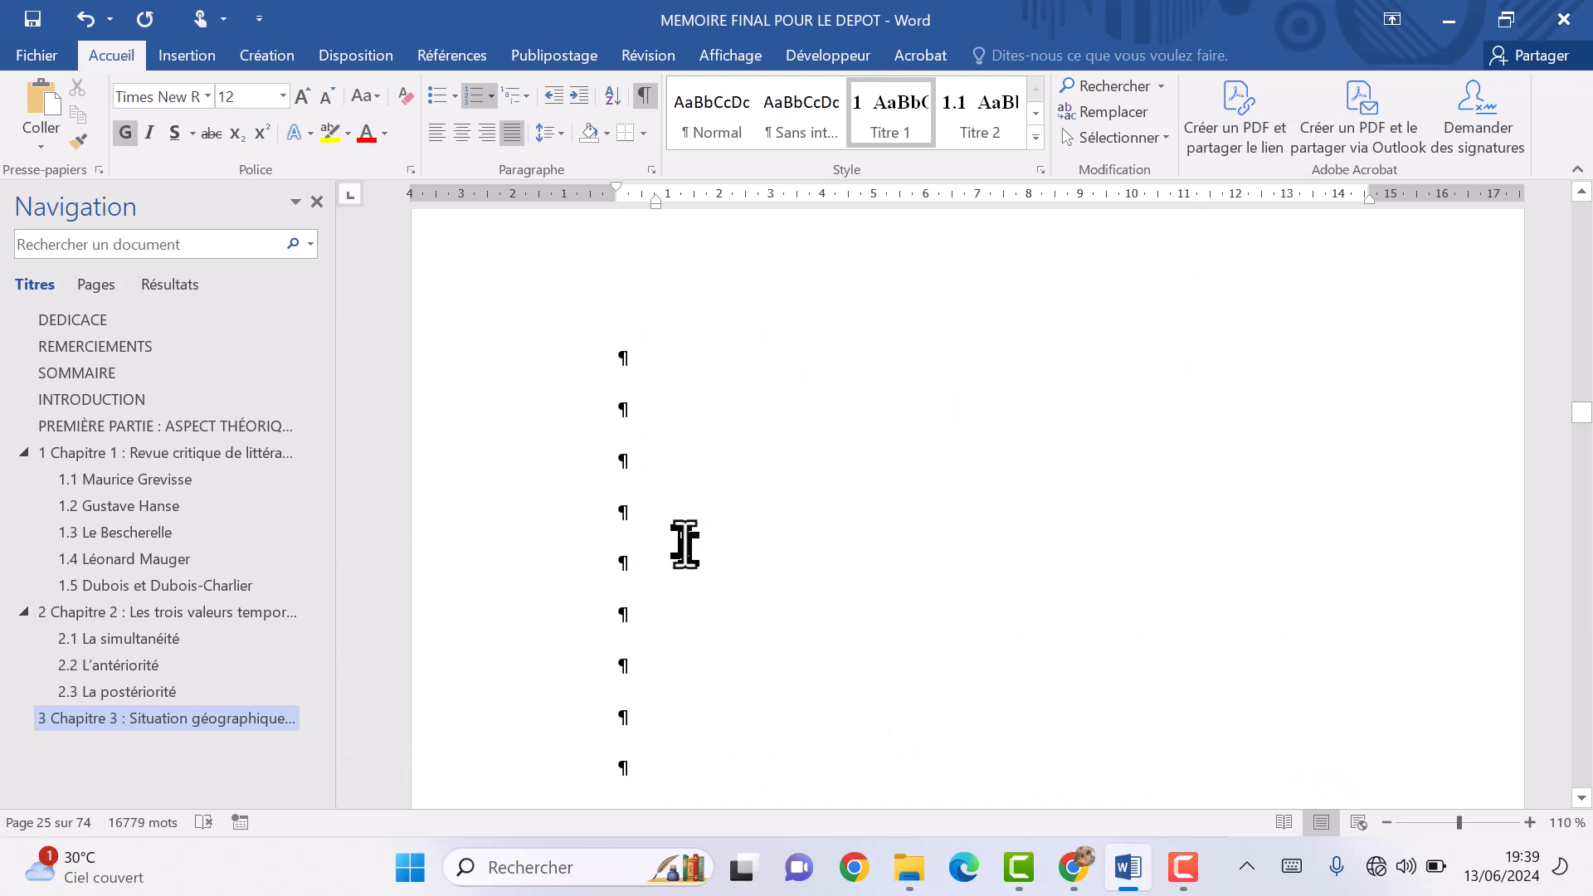
pyautogui.scroll(-6, 684, 543)
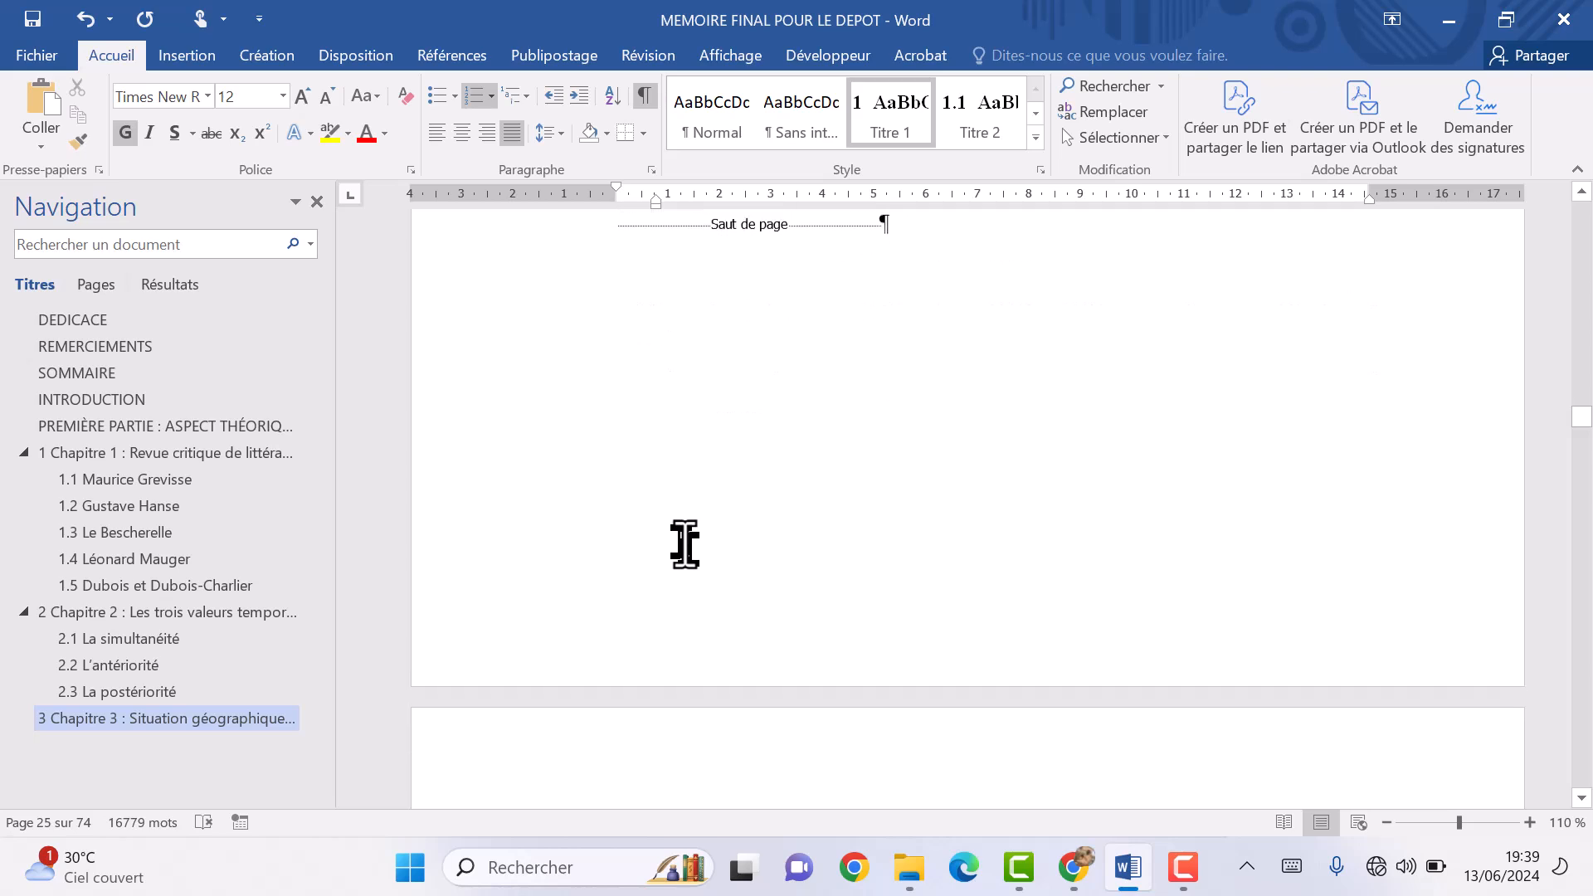
pyautogui.scroll(1, 683, 543)
pyautogui.scroll(1, 683, 544)
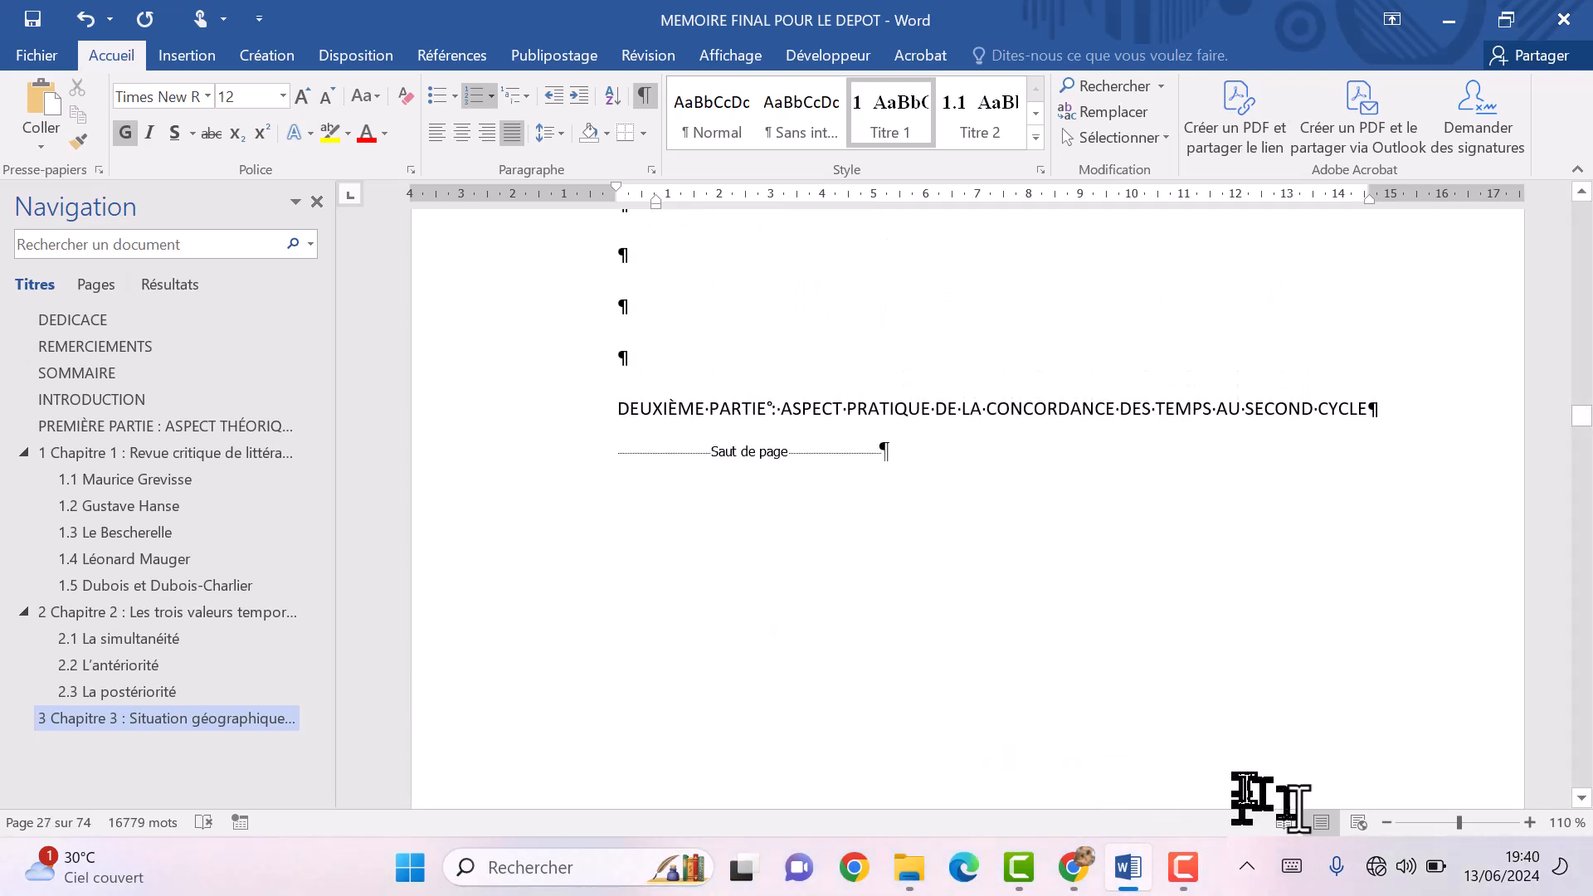
pyautogui.click(1385, 822)
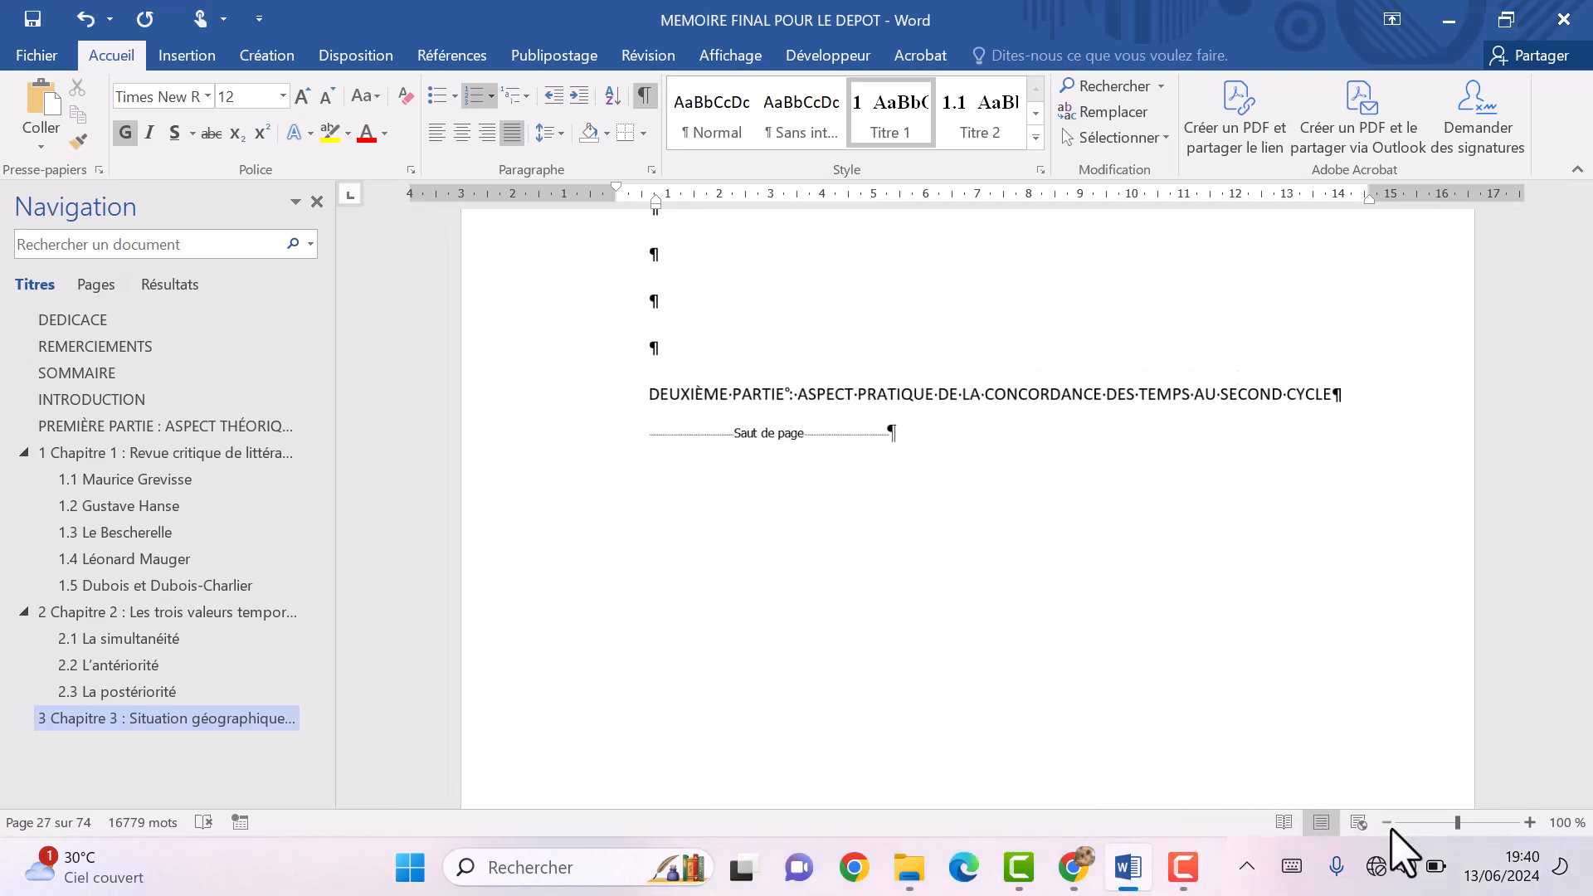
pyautogui.click(1386, 822)
pyautogui.click(1385, 822)
pyautogui.click(1385, 822)
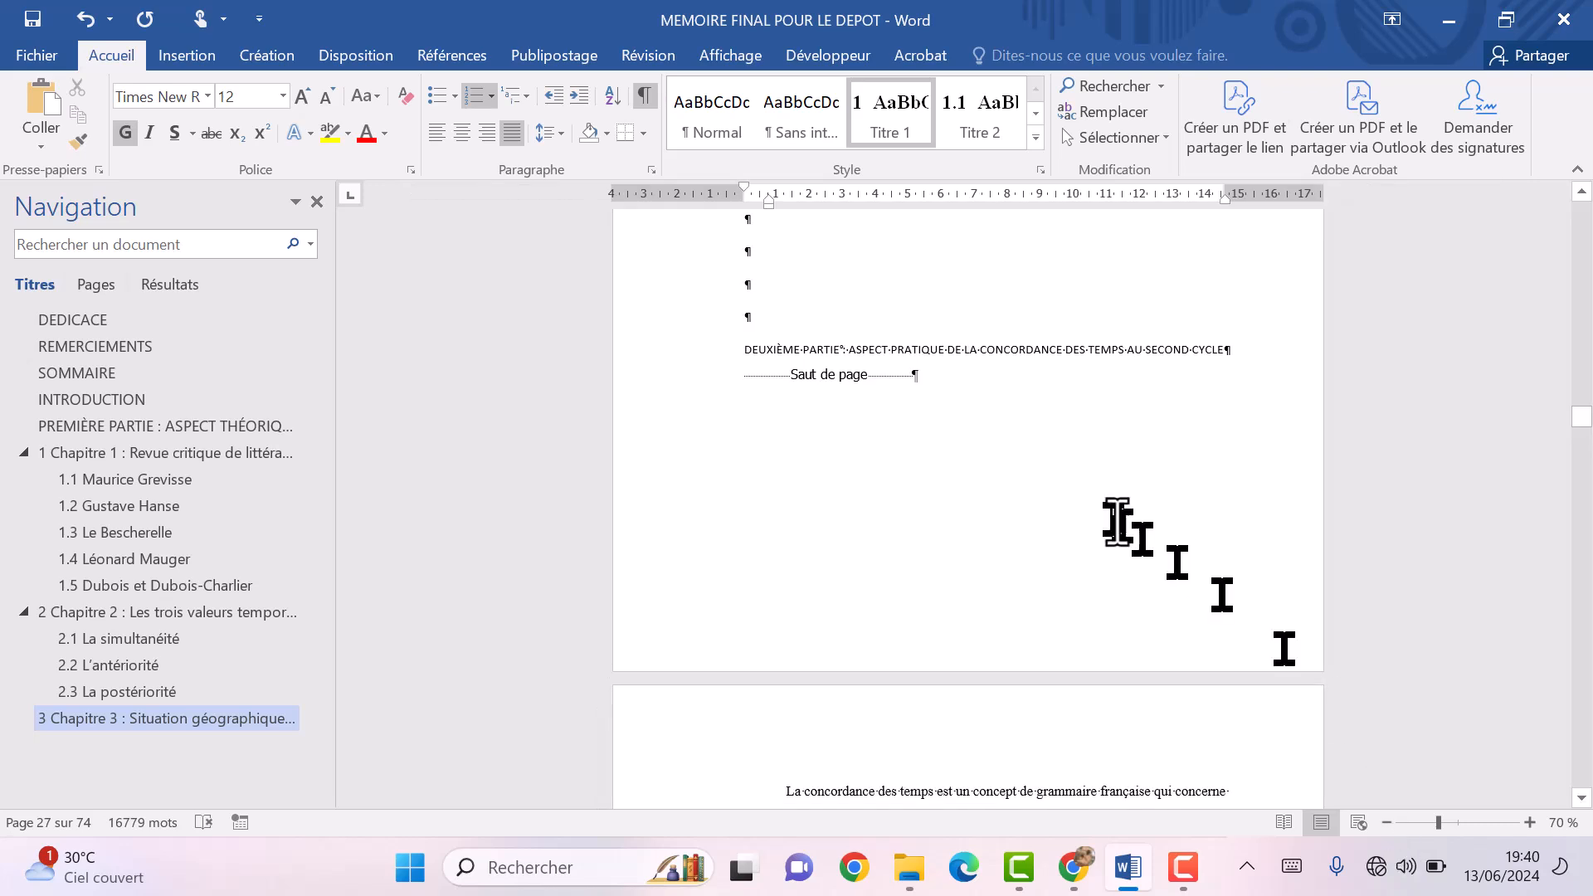
pyautogui.scroll(3, 1032, 473)
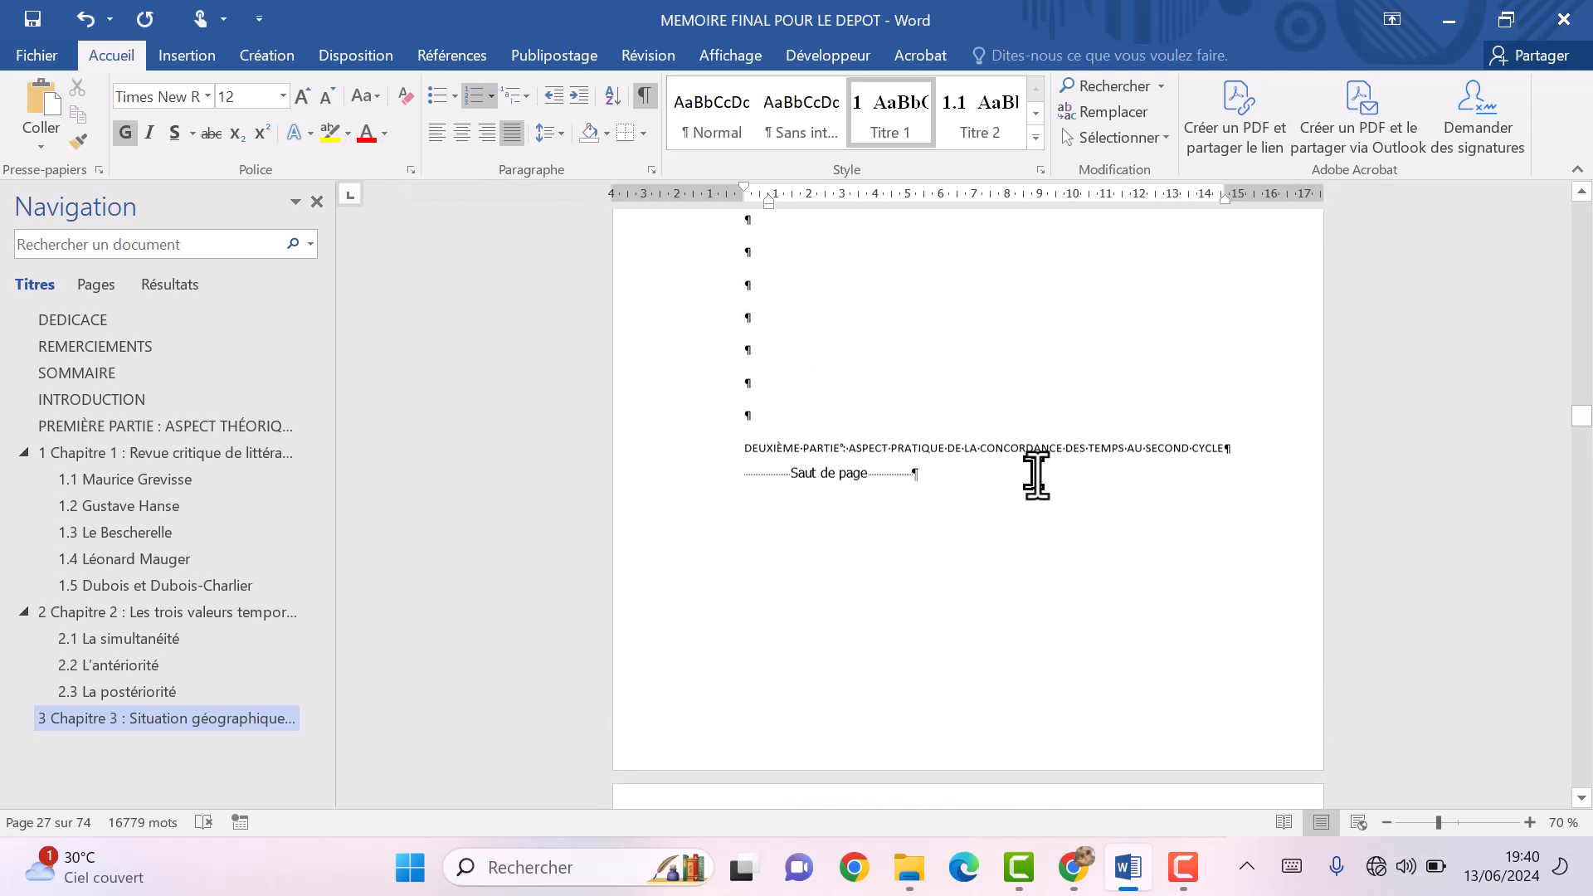
pyautogui.click(758, 327)
pyautogui.press('BackSpace')
pyautogui.press('BackSpace')
pyautogui.press('BackSpace')
pyautogui.press('BackSpace')
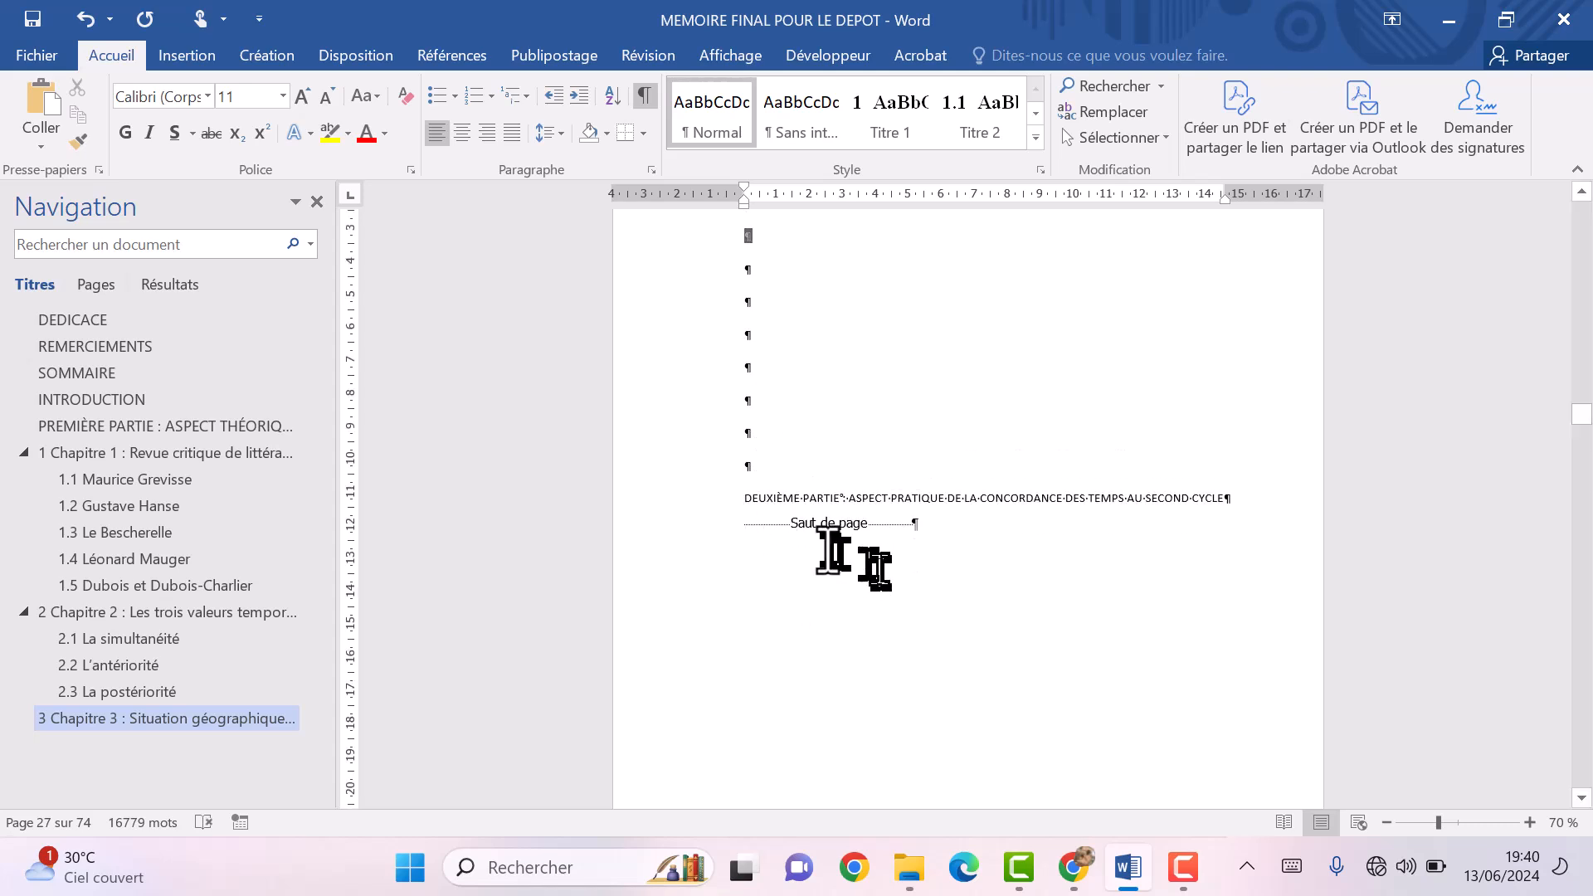
# Apply the Titre 1 style, without a chapter number, to the "DEUXIÈME PARTIE" title.
pyautogui.click(1529, 822)
pyautogui.click(1528, 822)
pyautogui.click(1529, 822)
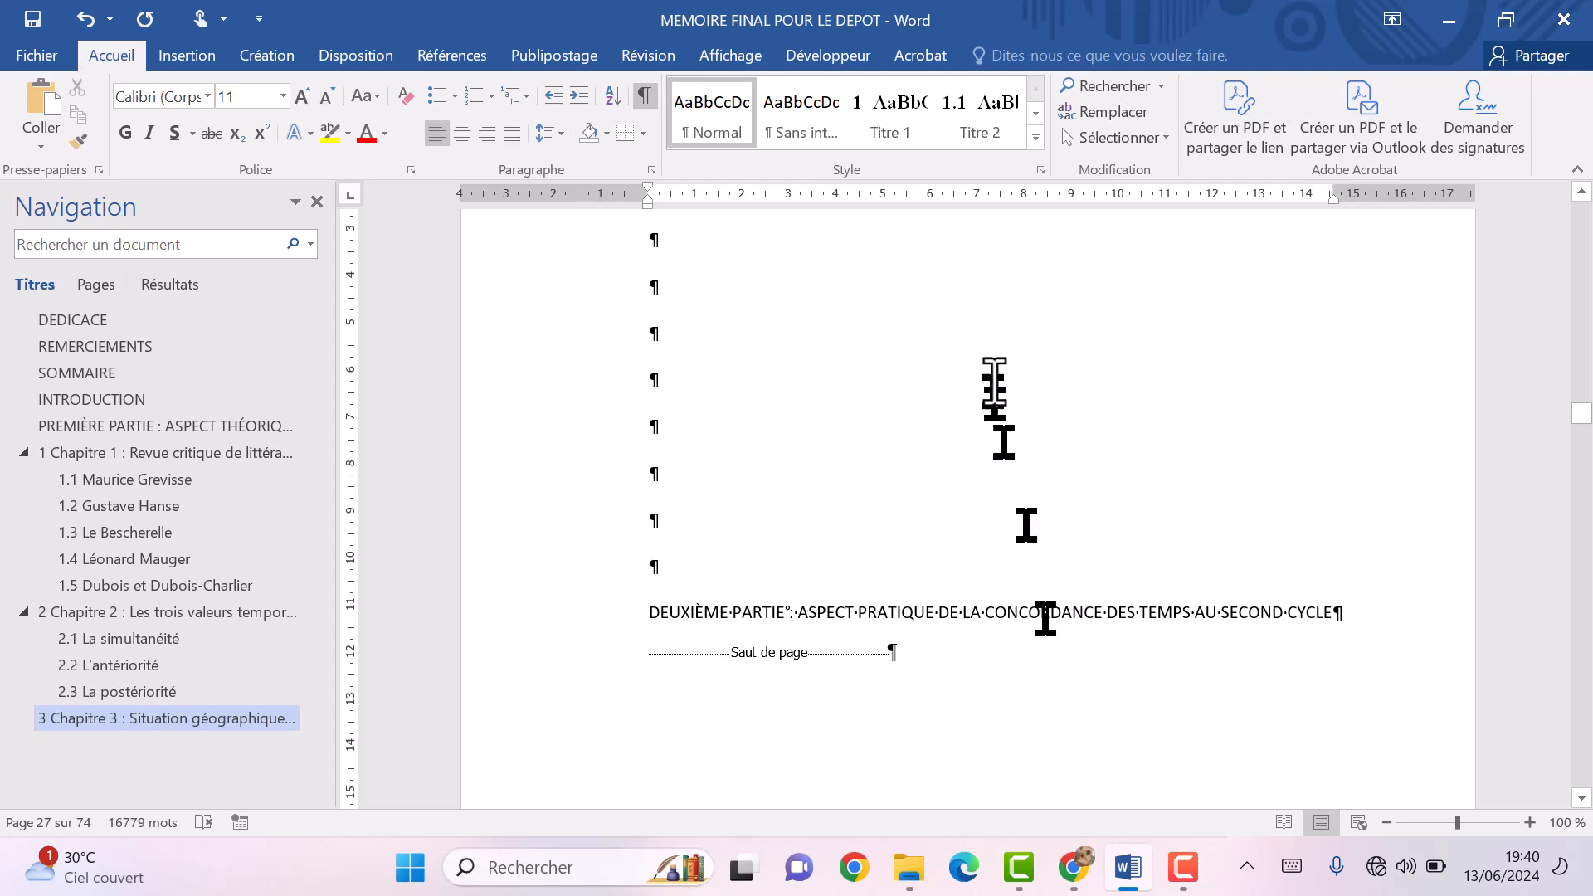
pyautogui.click(900, 116)
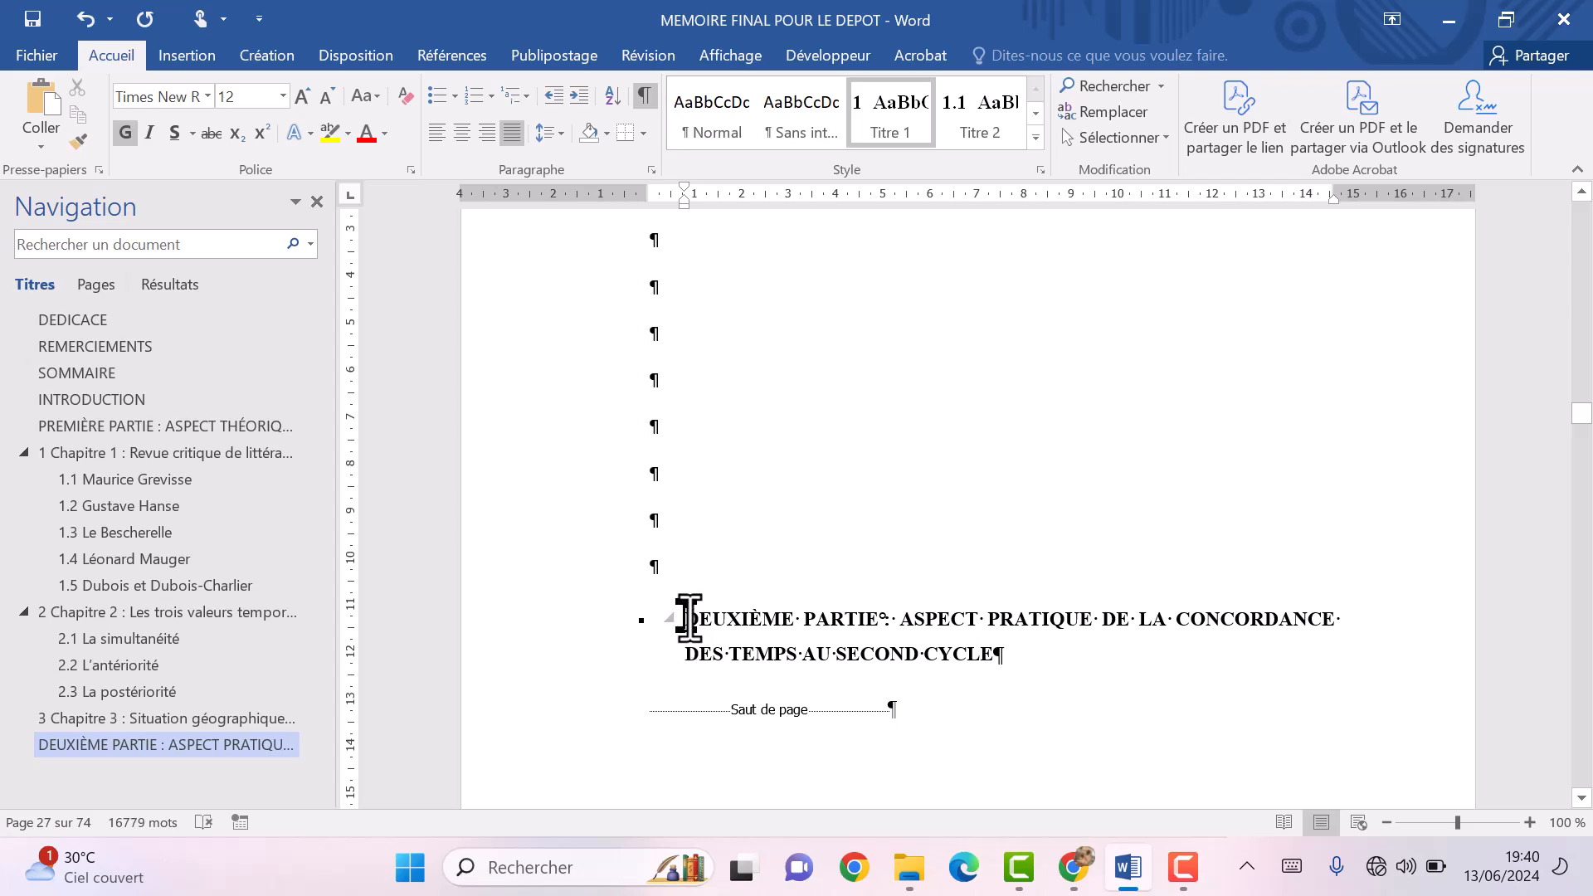
# Set the whole "DEUXIÈME PARTIE" title to size 14 and centre it.
pyautogui.moveTo(720, 622); pyautogui.dragTo(1037, 663)
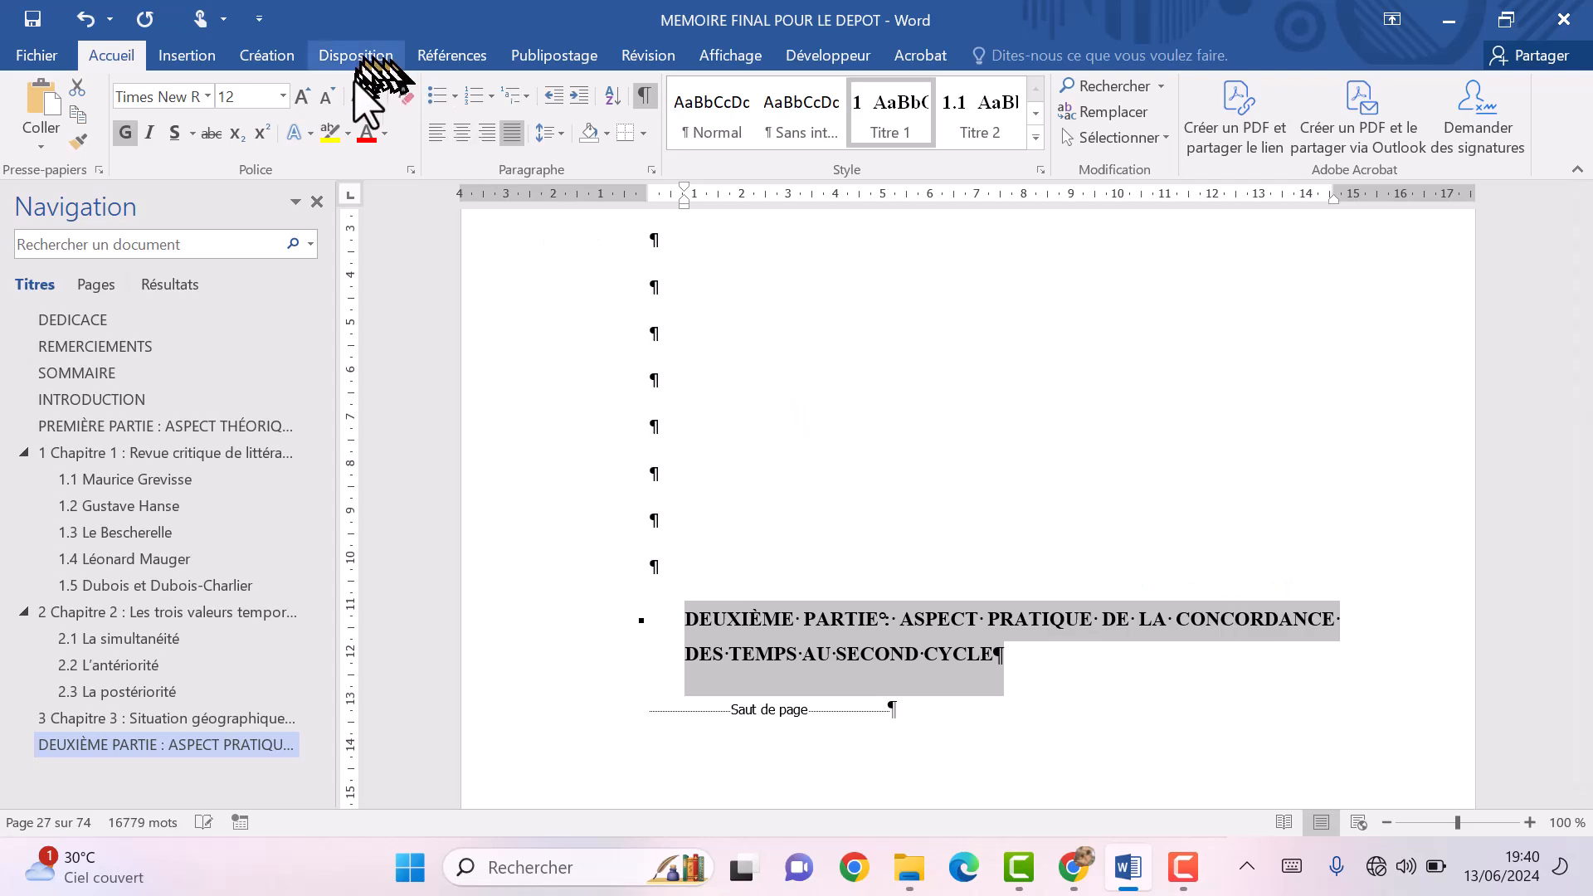
pyautogui.click(305, 96)
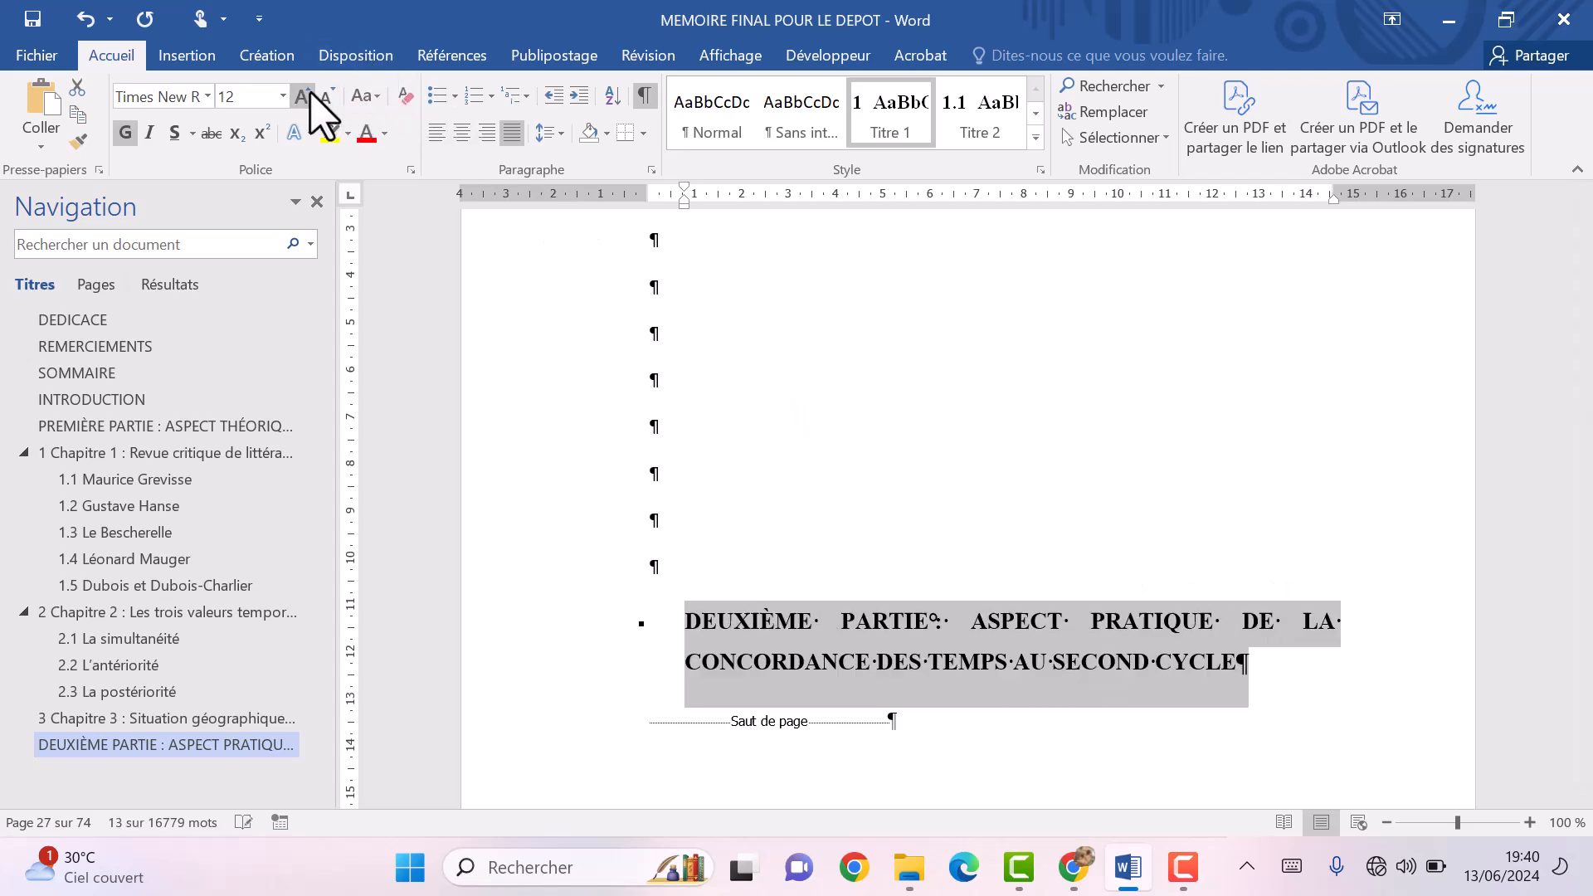
pyautogui.click(462, 133)
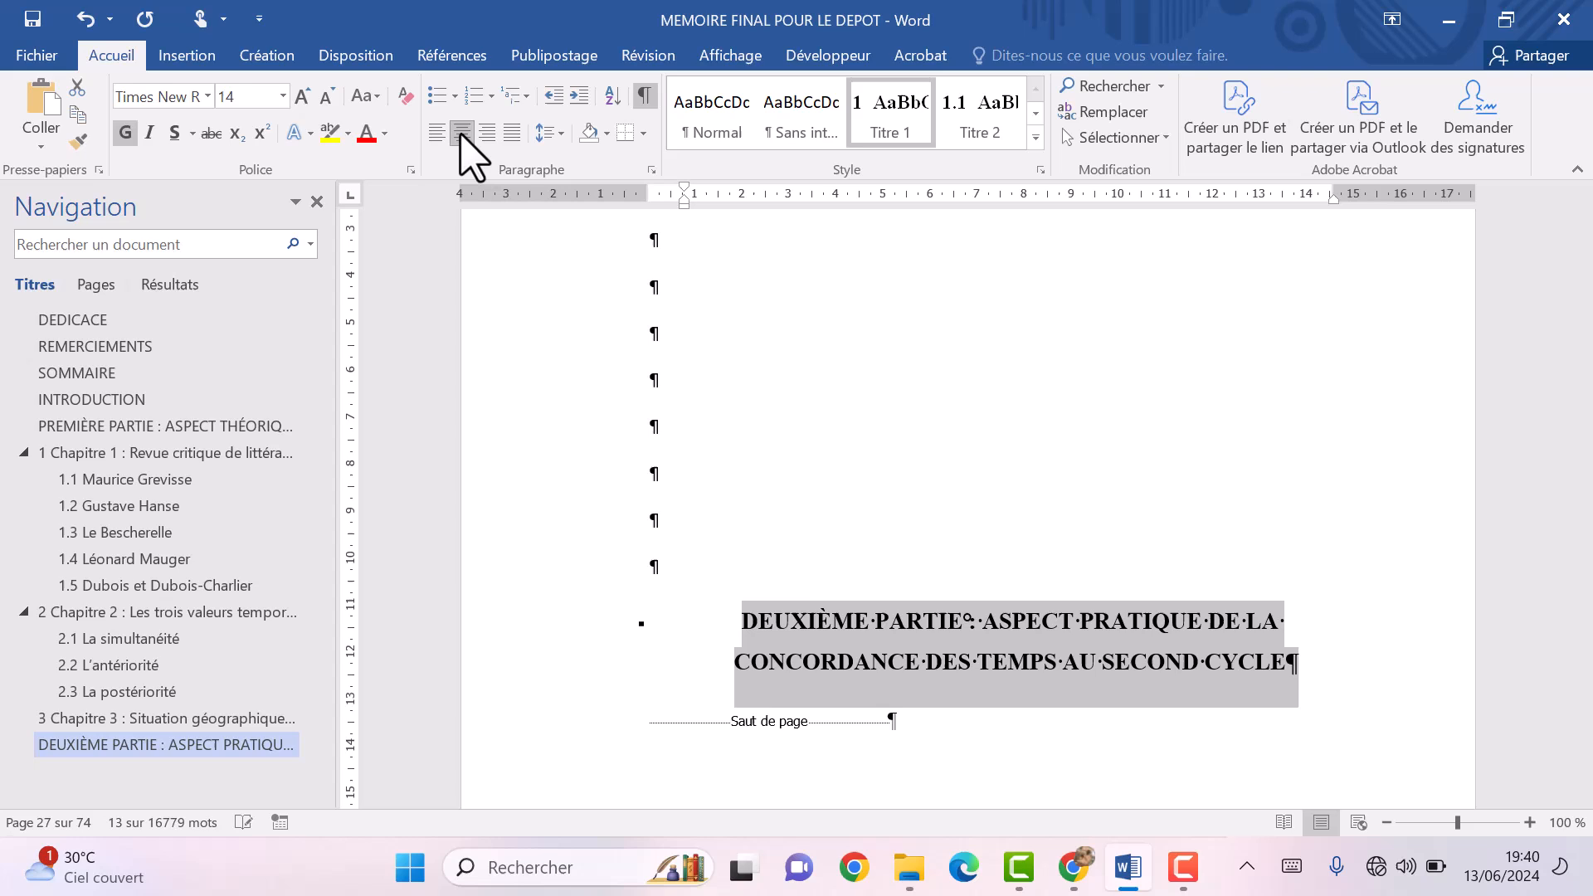
# Draw a rounded rectangle frame around the two-line "DEUXIÈME PARTIE" title.
pyautogui.click(207, 60)
pyautogui.click(357, 116)
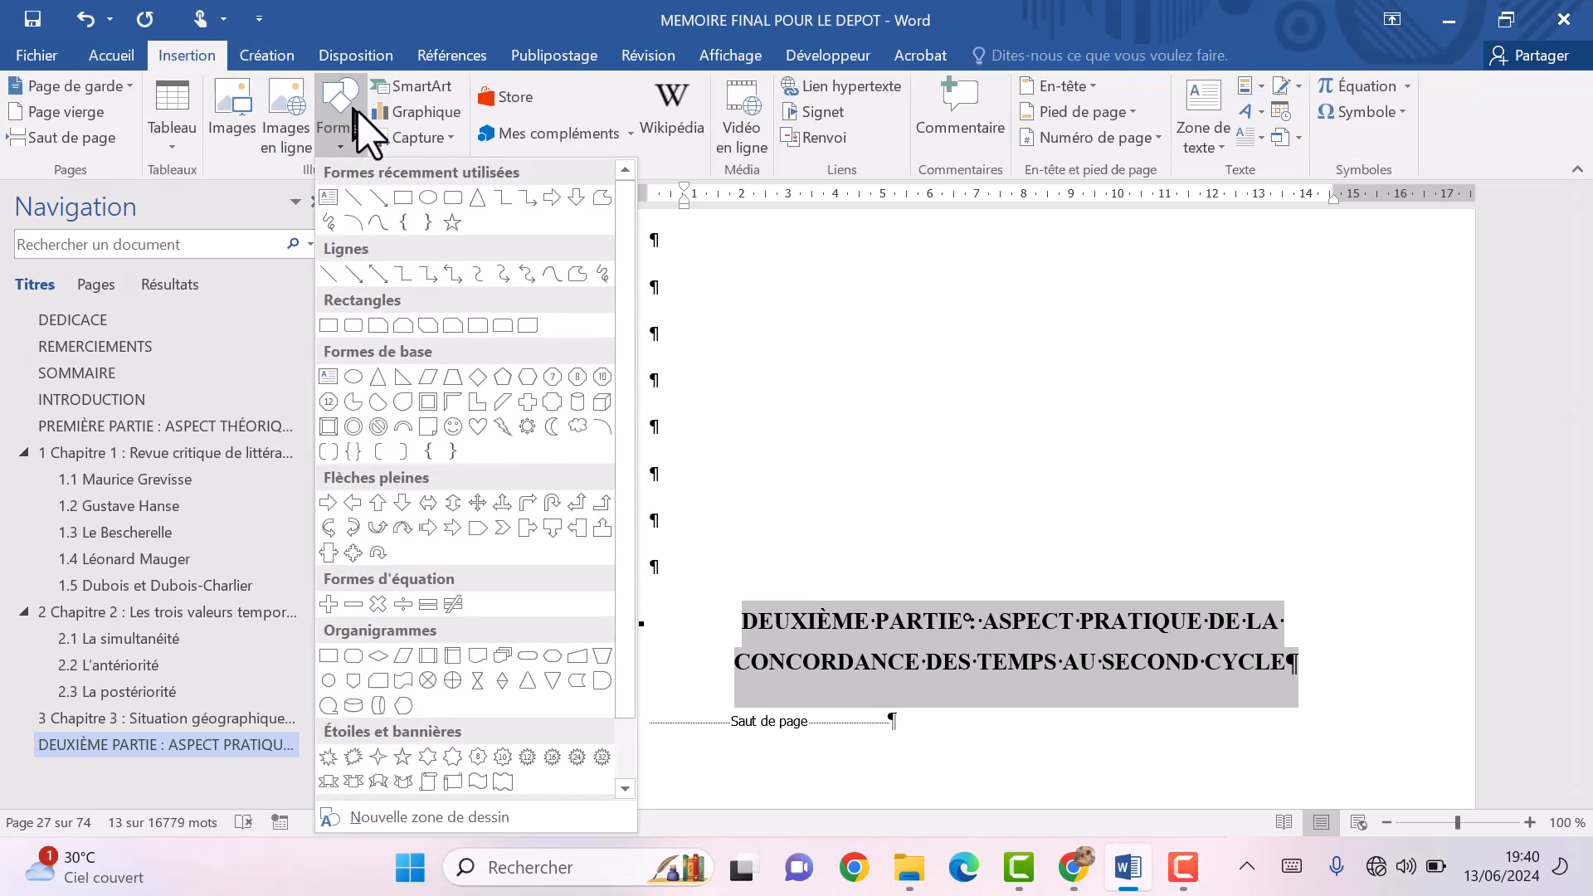
pyautogui.click(453, 199)
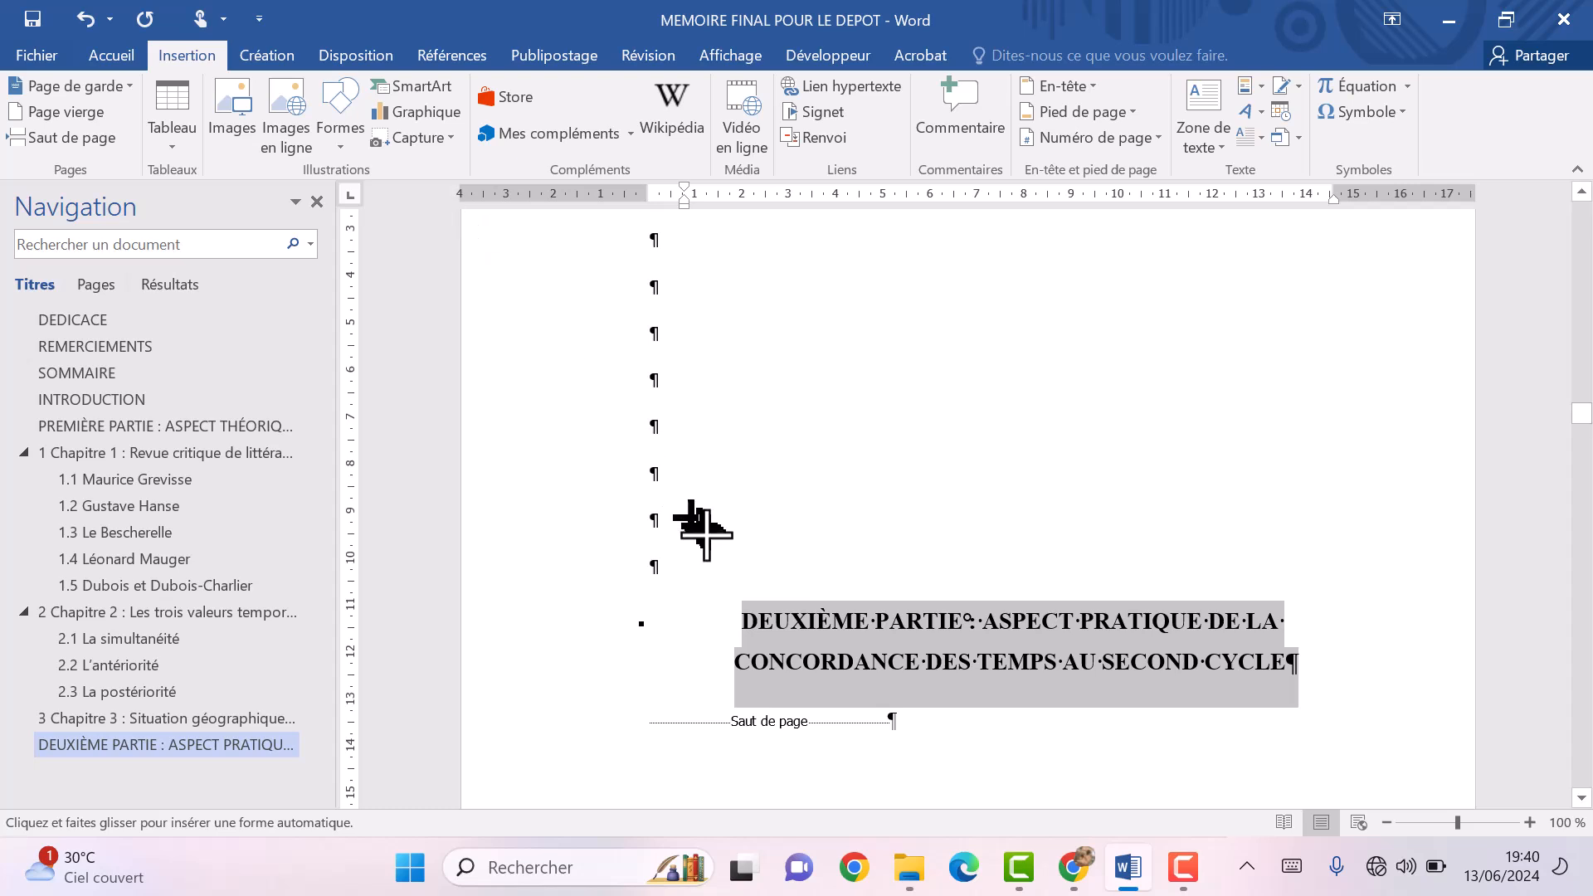
pyautogui.moveTo(712, 573); pyautogui.dragTo(1367, 742)
pyautogui.click(779, 378)
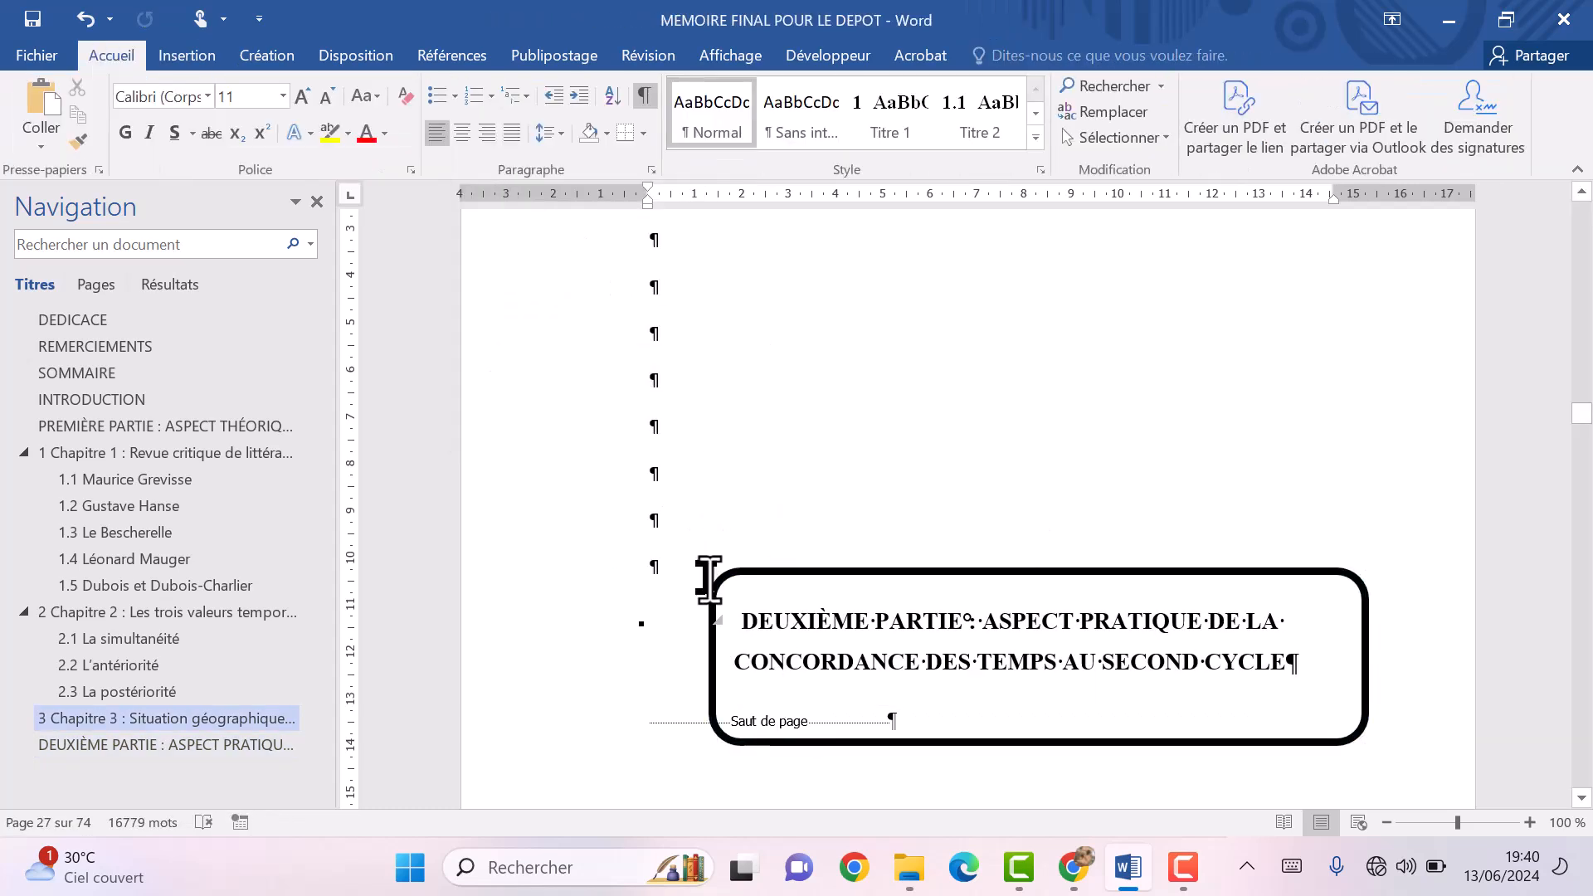
# Apply the Titre 1 style to the chapter title "Chapitre 4 : Présentation de l'enquête".
pyautogui.scroll(-7, 711, 416)
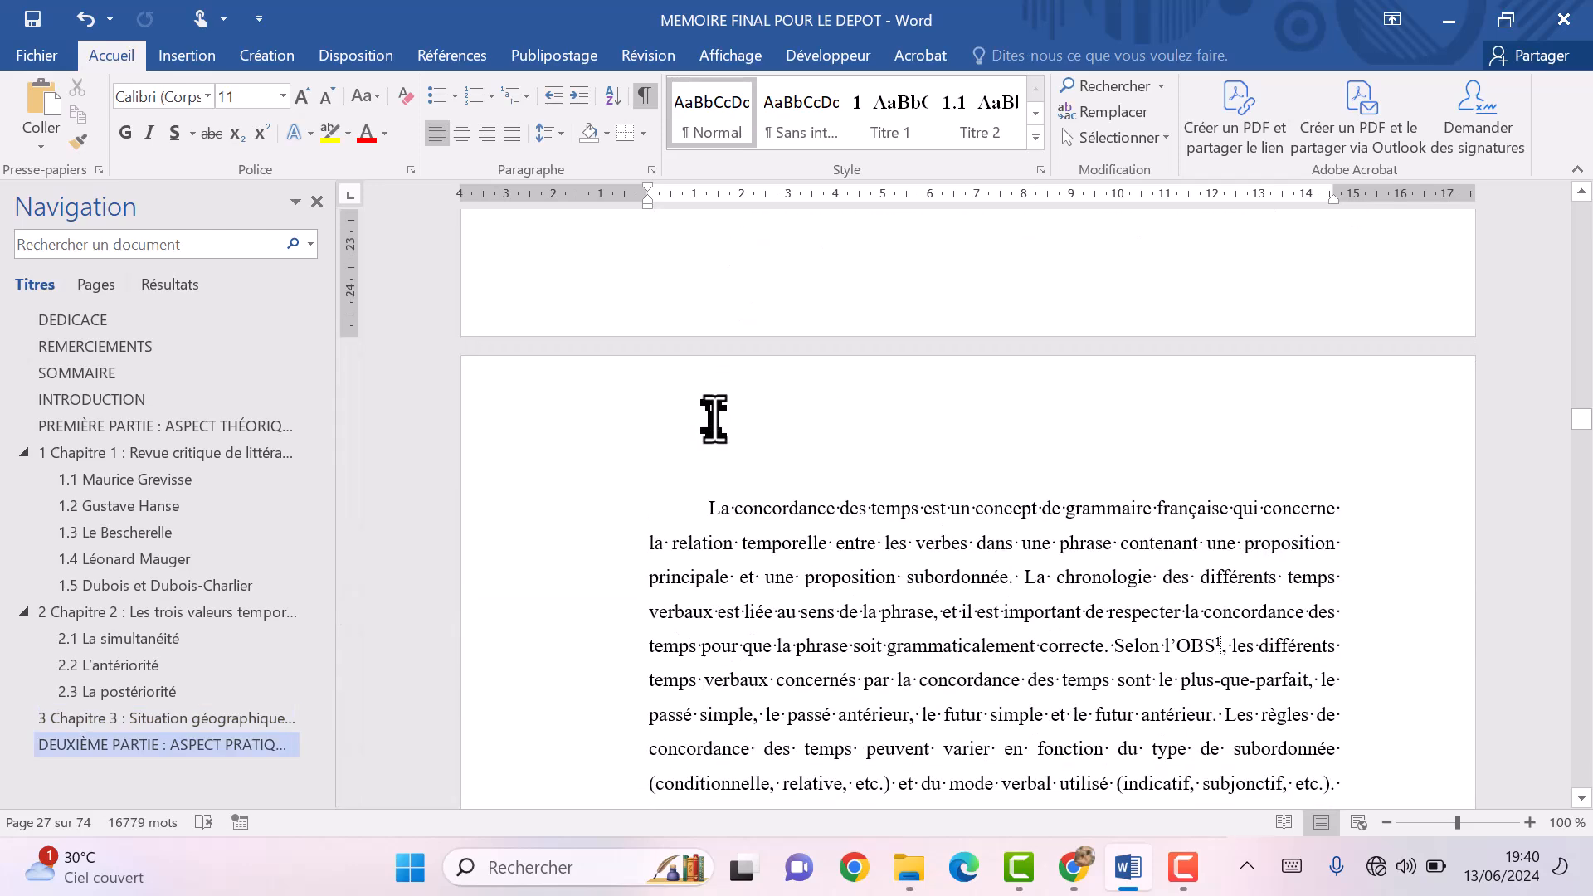
pyautogui.scroll(-10, 714, 419)
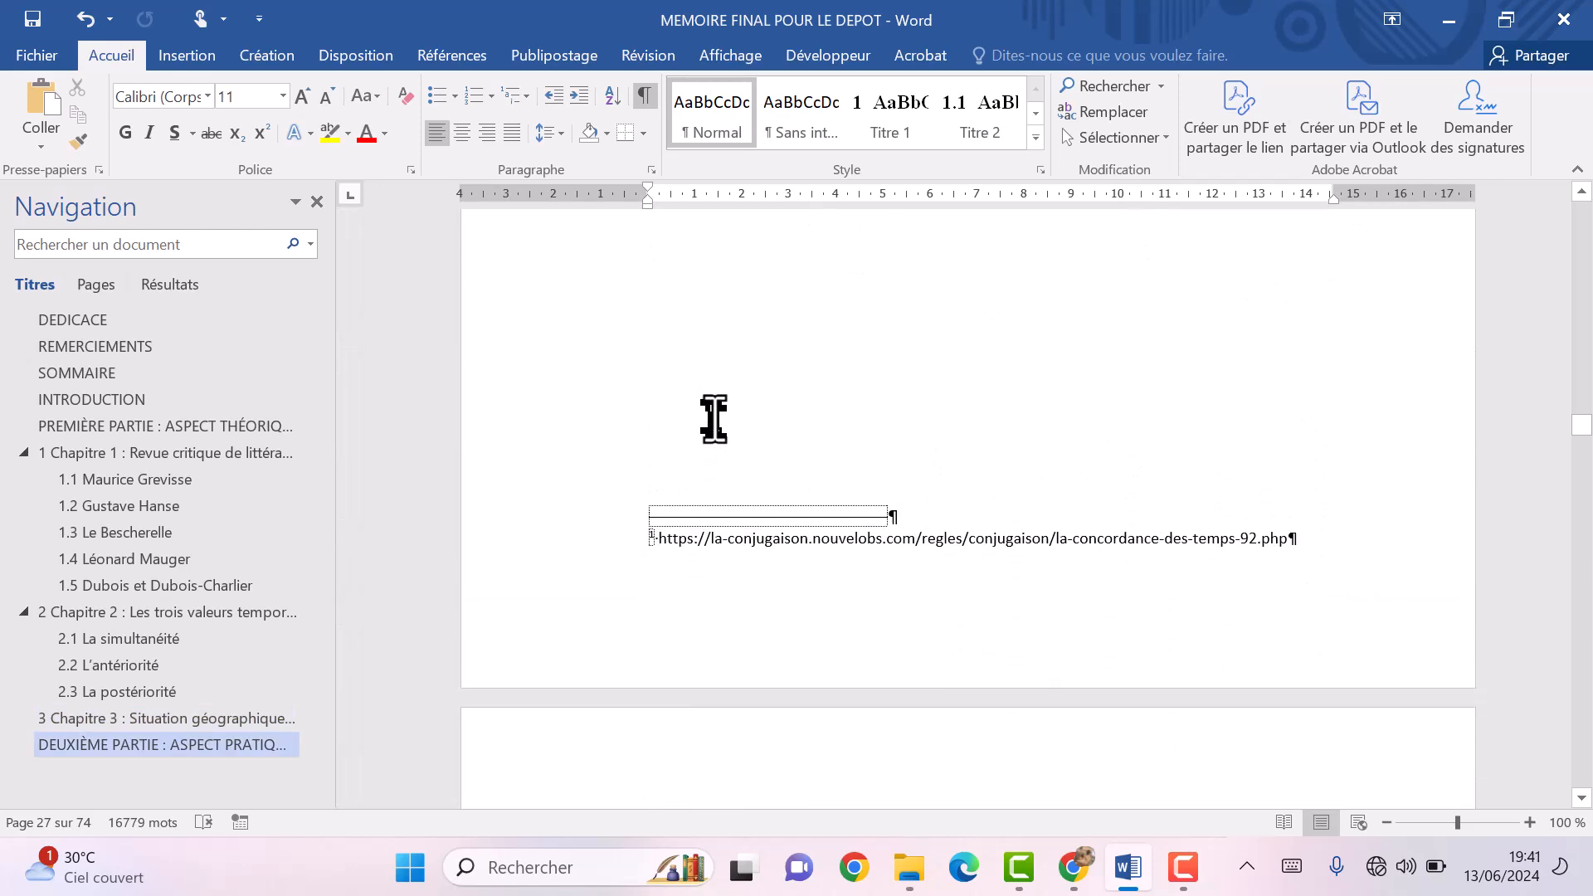
pyautogui.scroll(-5, 713, 419)
pyautogui.click(808, 578)
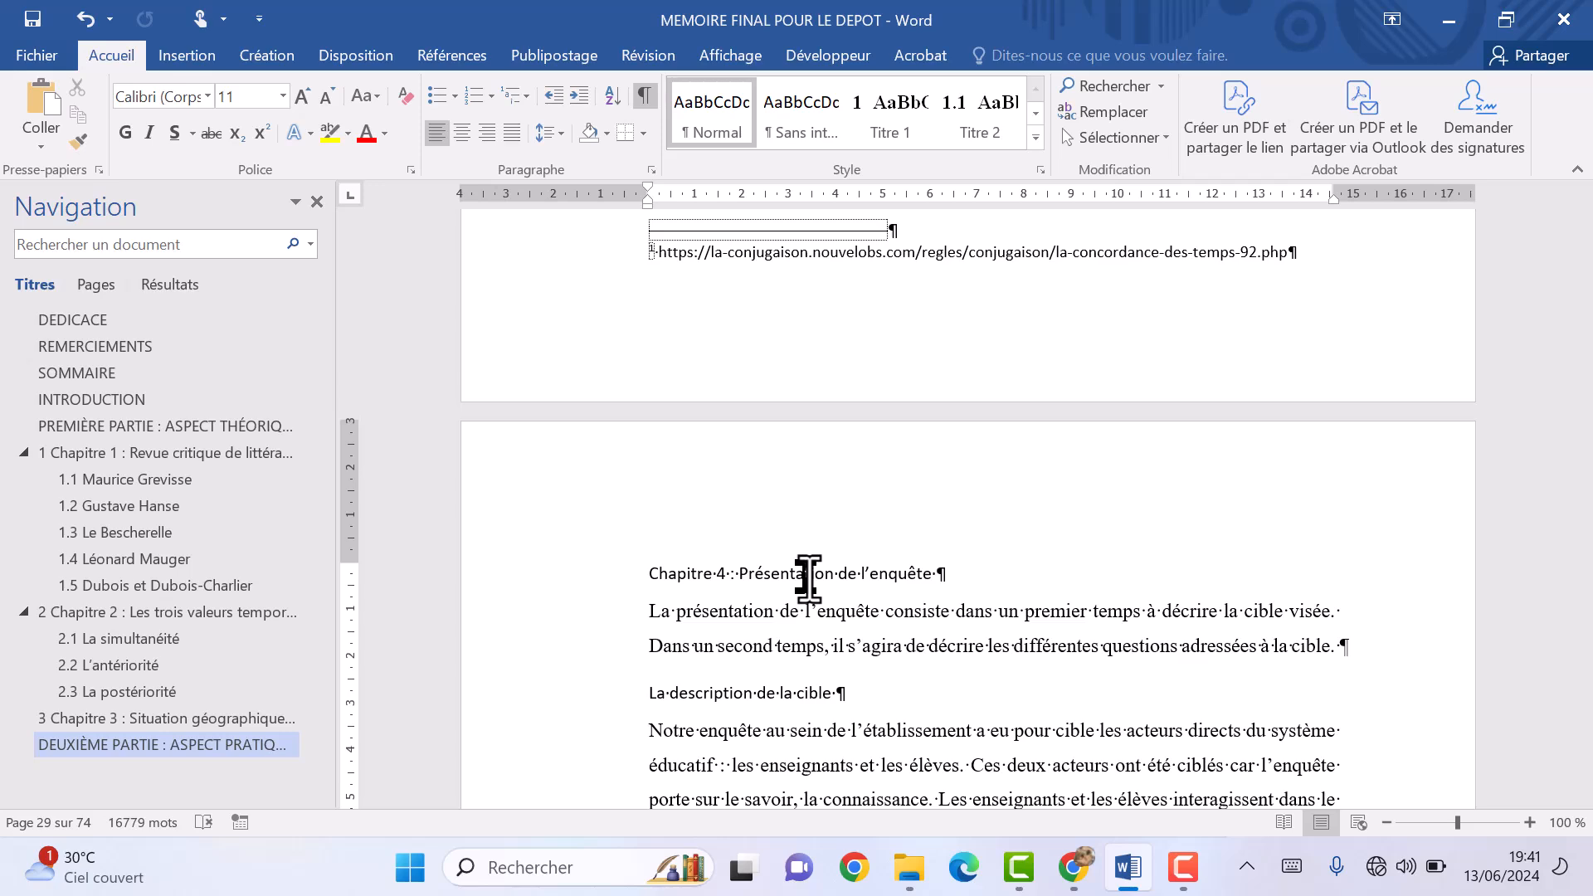
pyautogui.scroll(15, 809, 579)
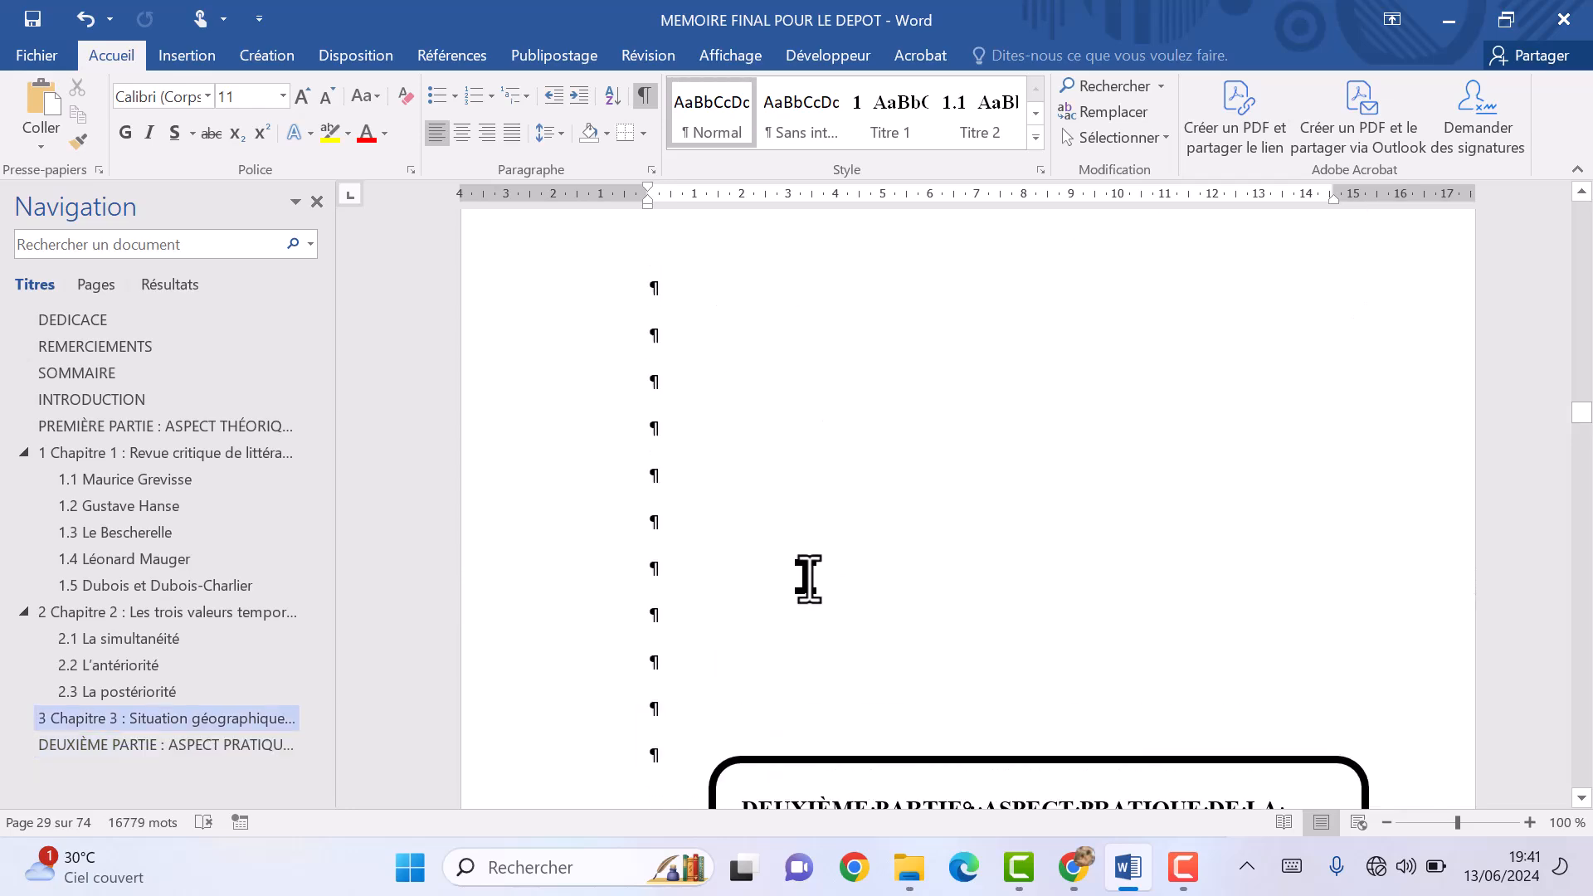
pyautogui.scroll(10, 809, 579)
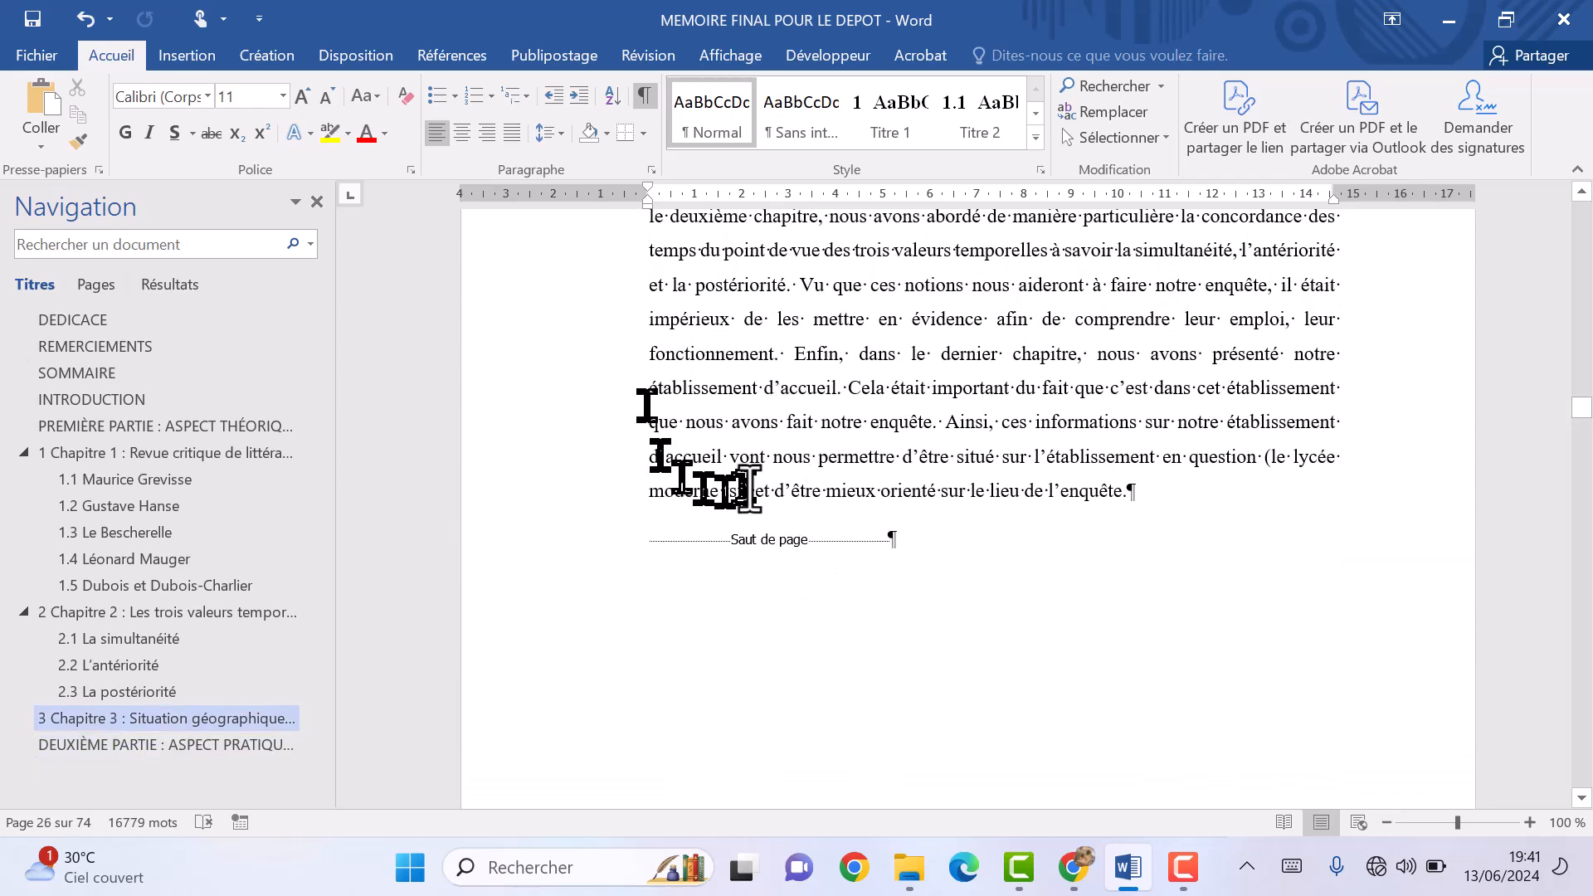
pyautogui.scroll(-10, 755, 531)
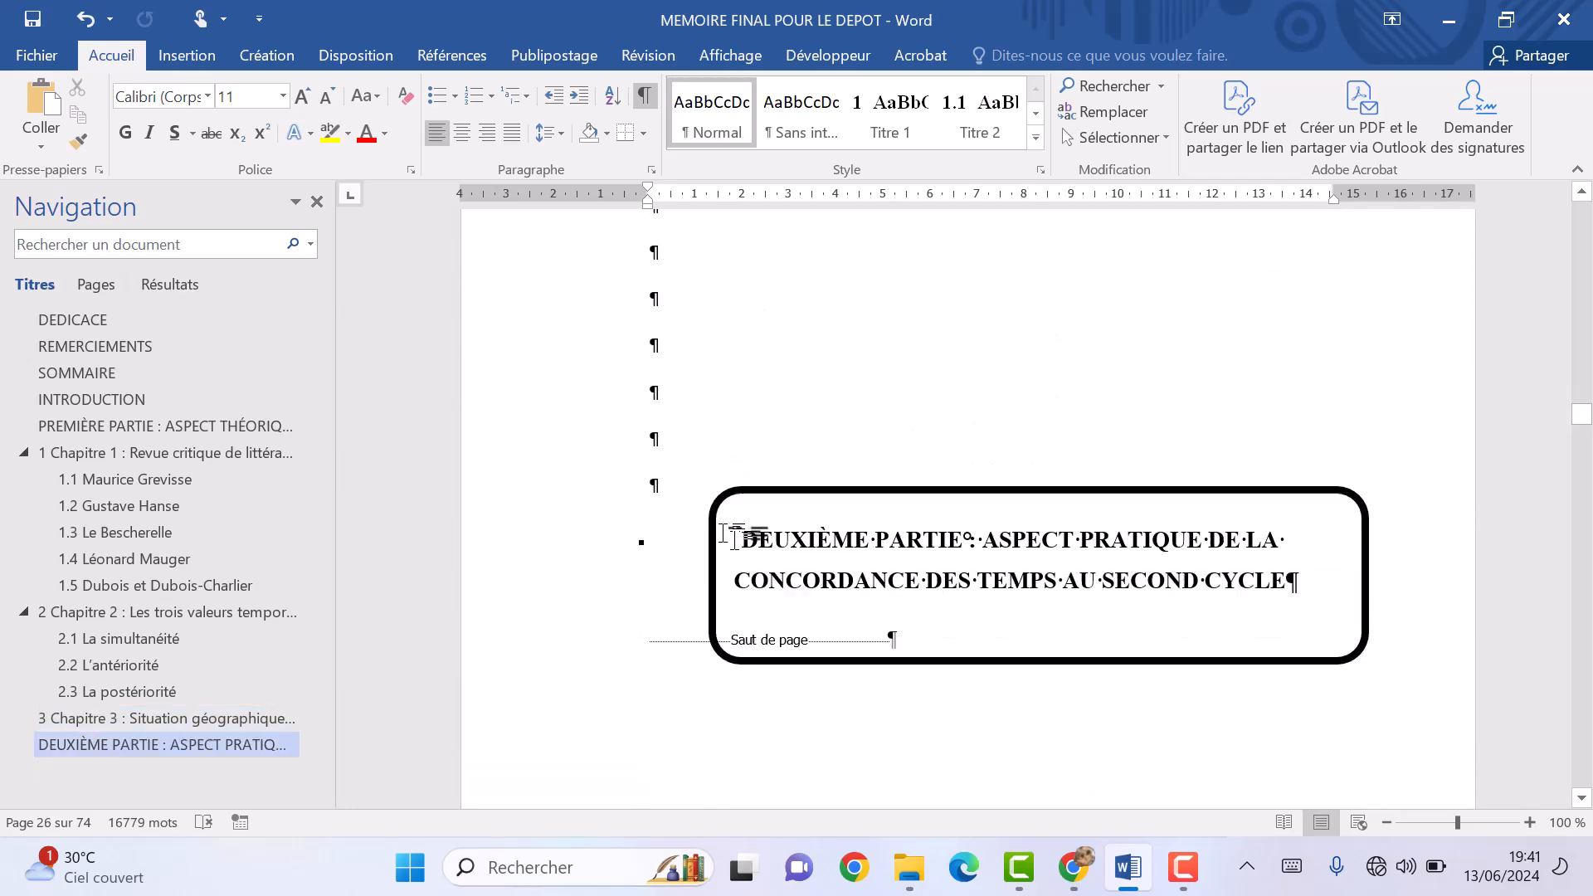
pyautogui.scroll(-15, 736, 539)
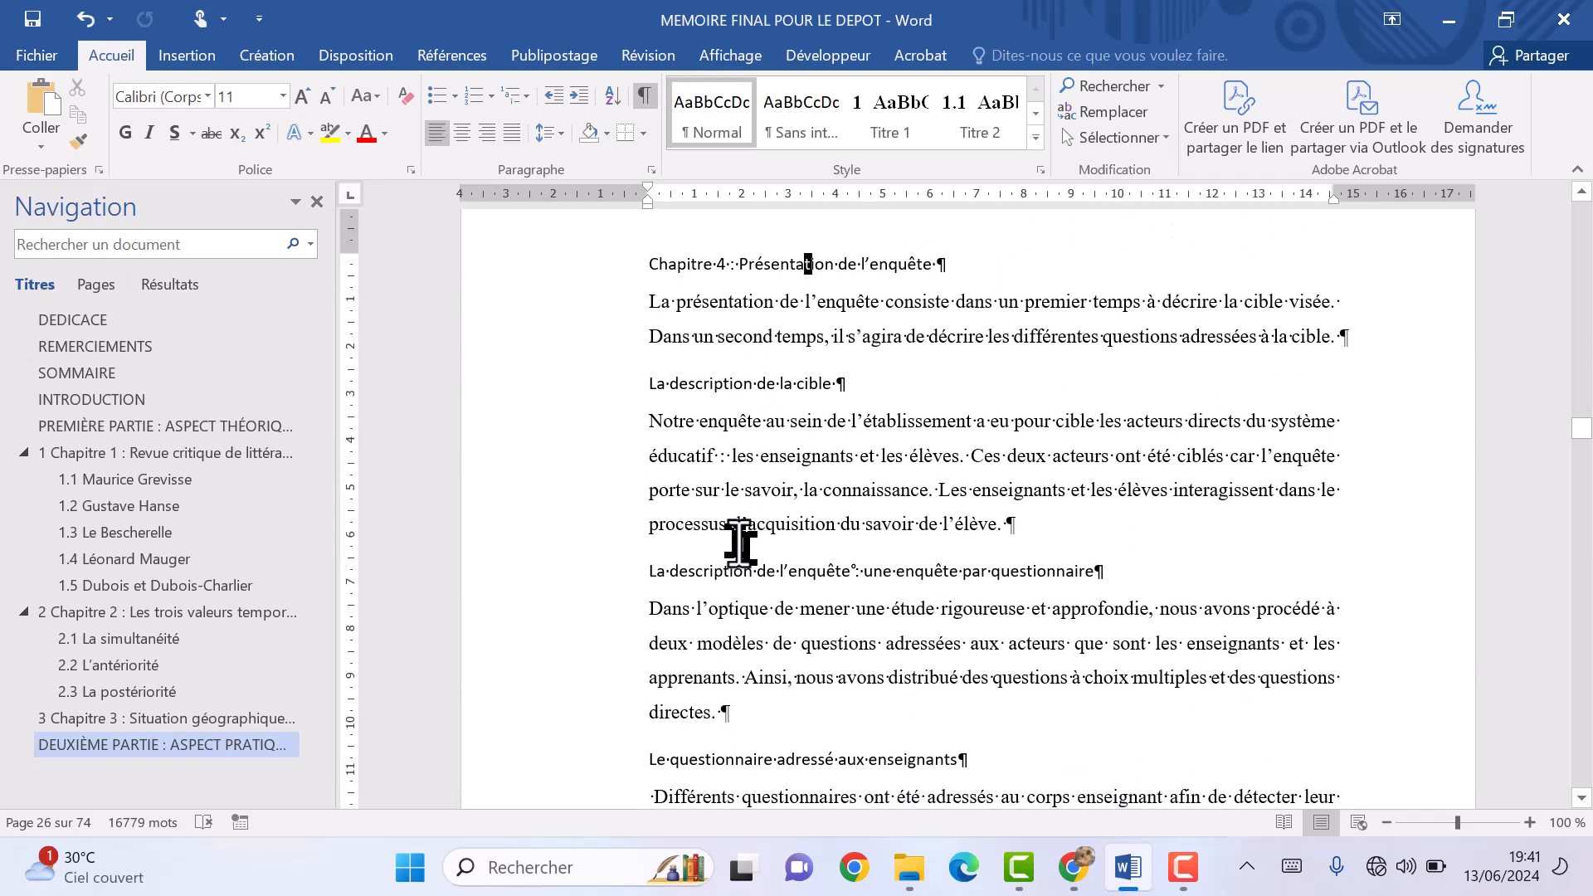
pyautogui.scroll(-1, 740, 544)
pyautogui.scroll(6, 738, 543)
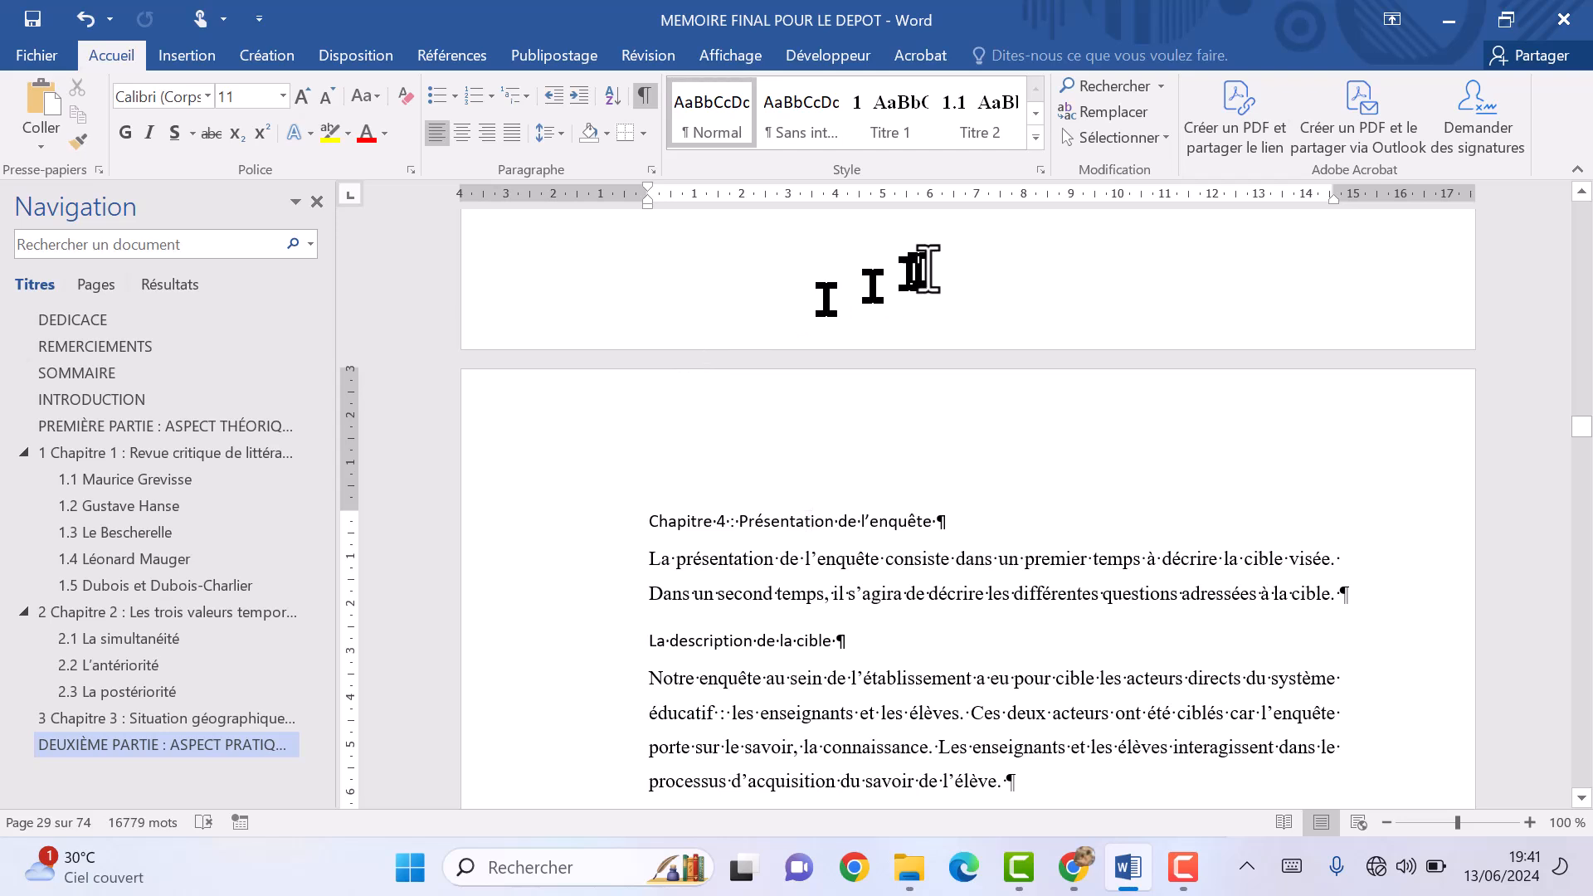
pyautogui.click(892, 124)
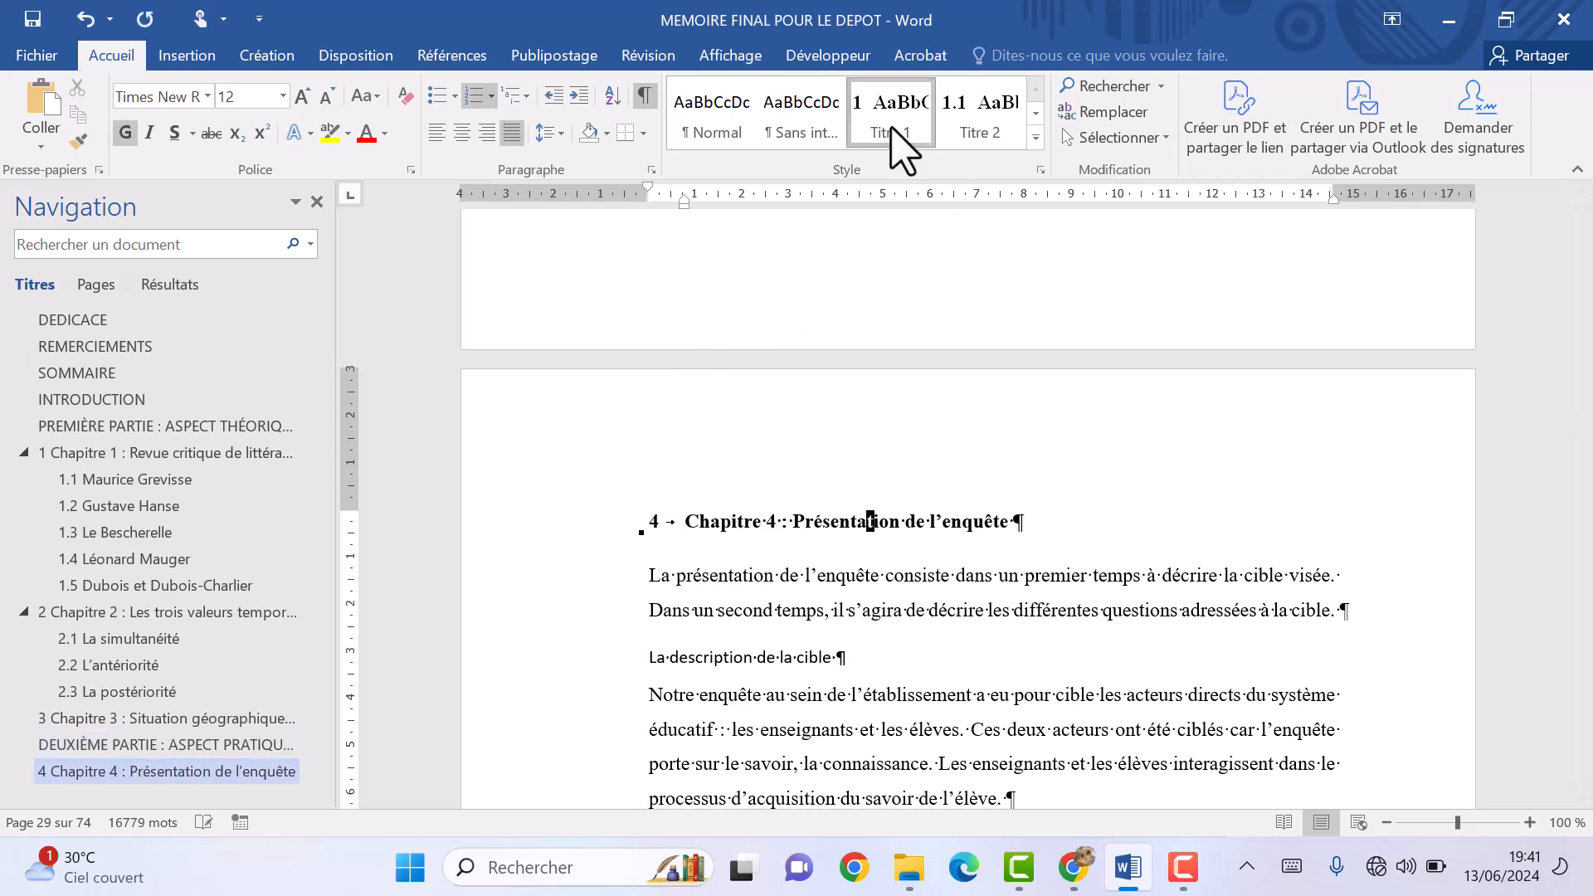
# Apply the Titre 2 style to the subheading "La description de la cible" in Chapitre 4.
pyautogui.click(740, 655)
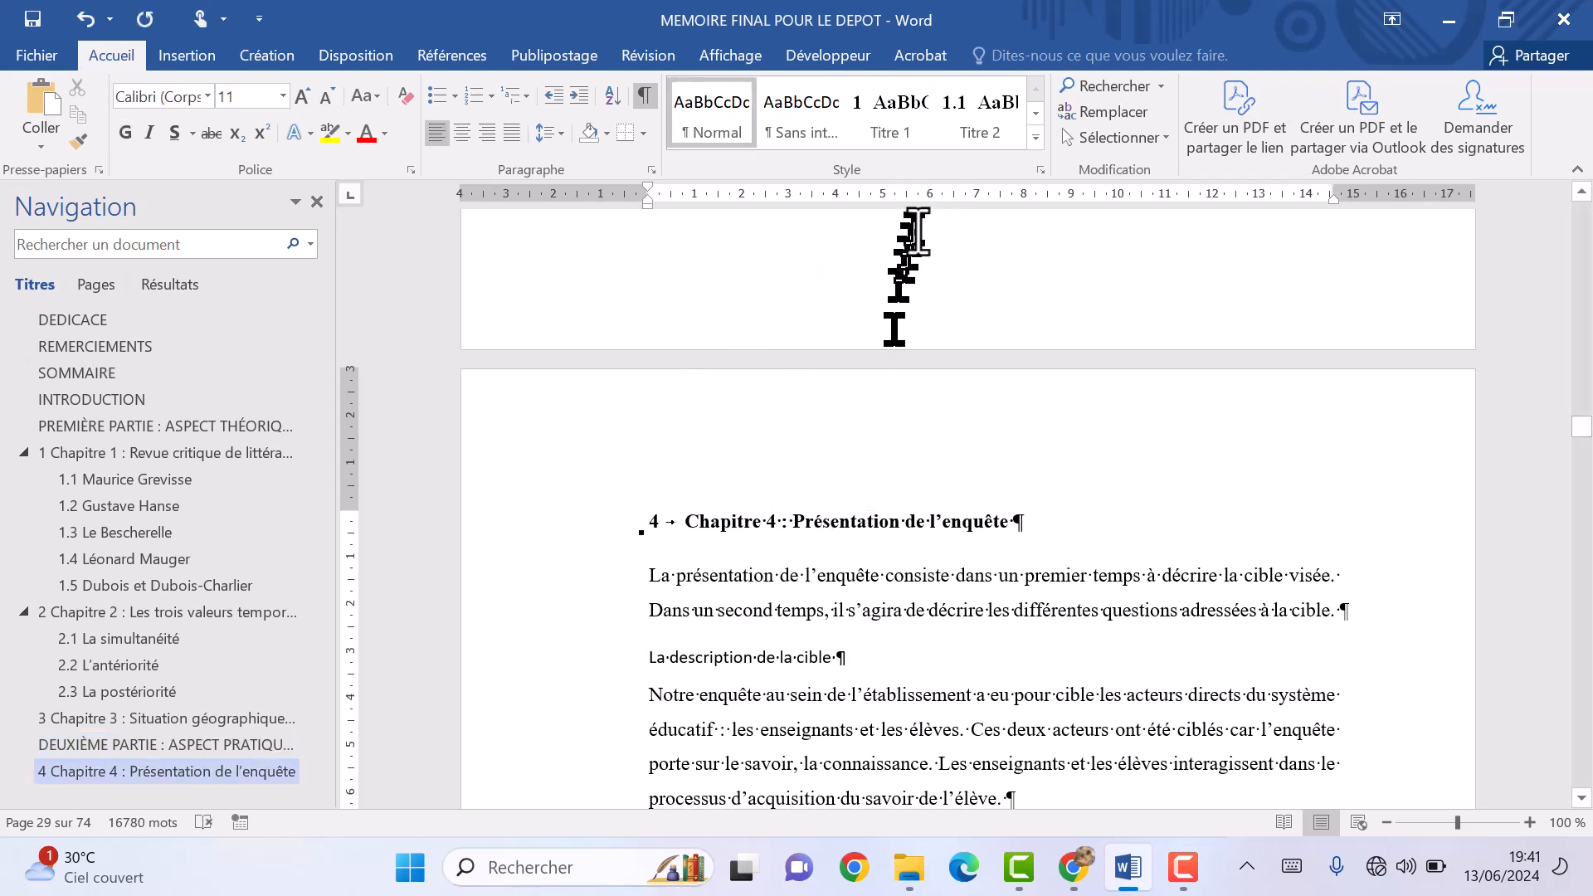
pyautogui.click(969, 131)
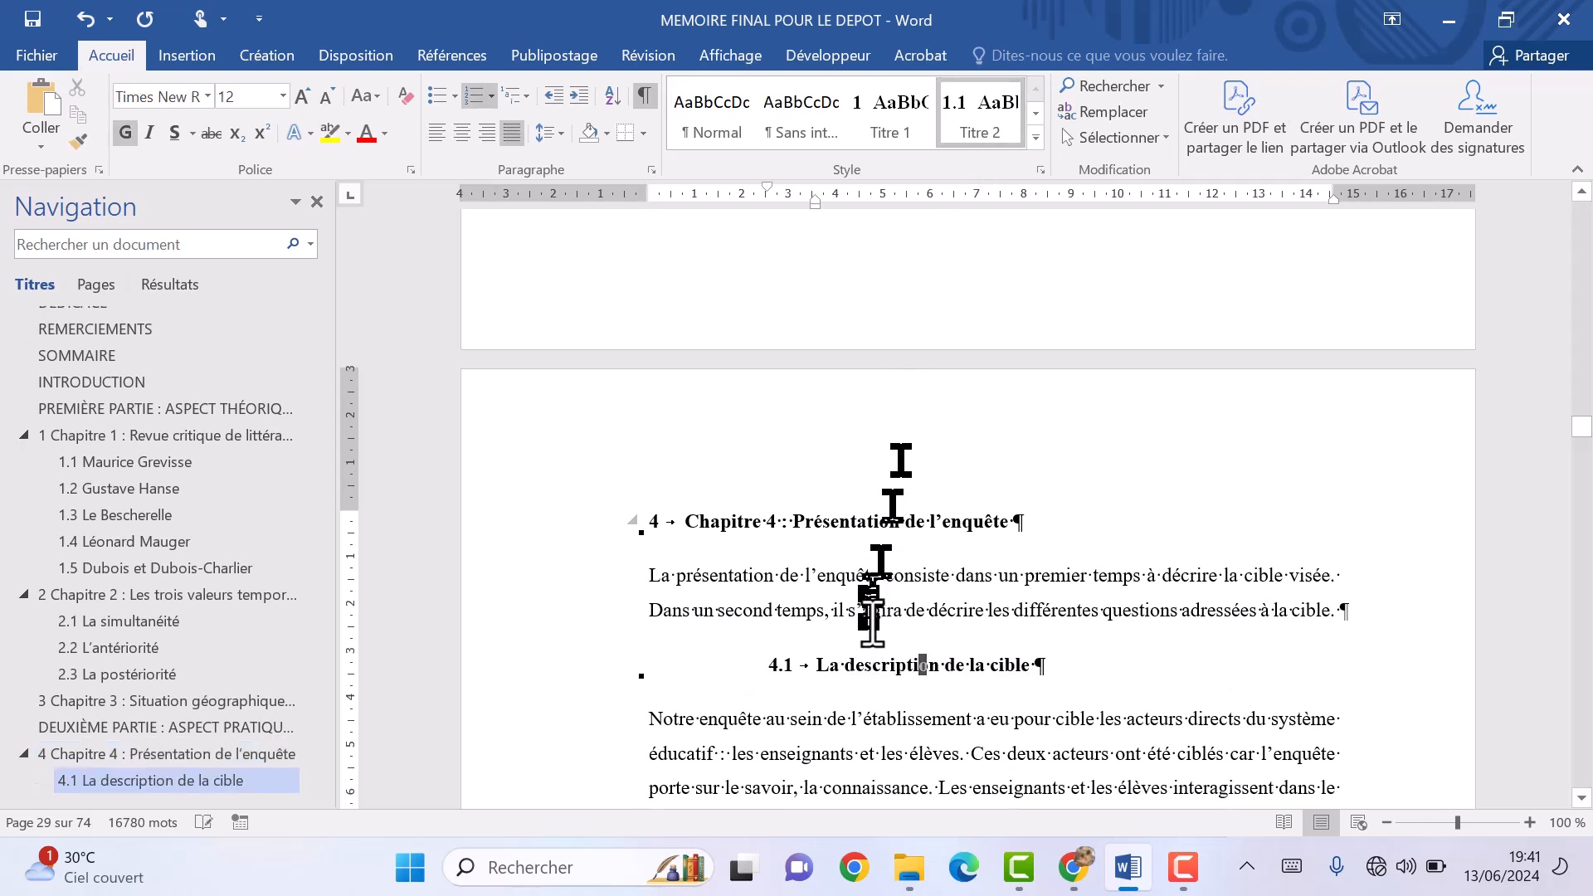
# Apply the Titre 3 style to "La description de l'enquête : une enquête par questionnaire" and "Le questionnaire adressé aux enseignants".
pyautogui.scroll(-3, 870, 650)
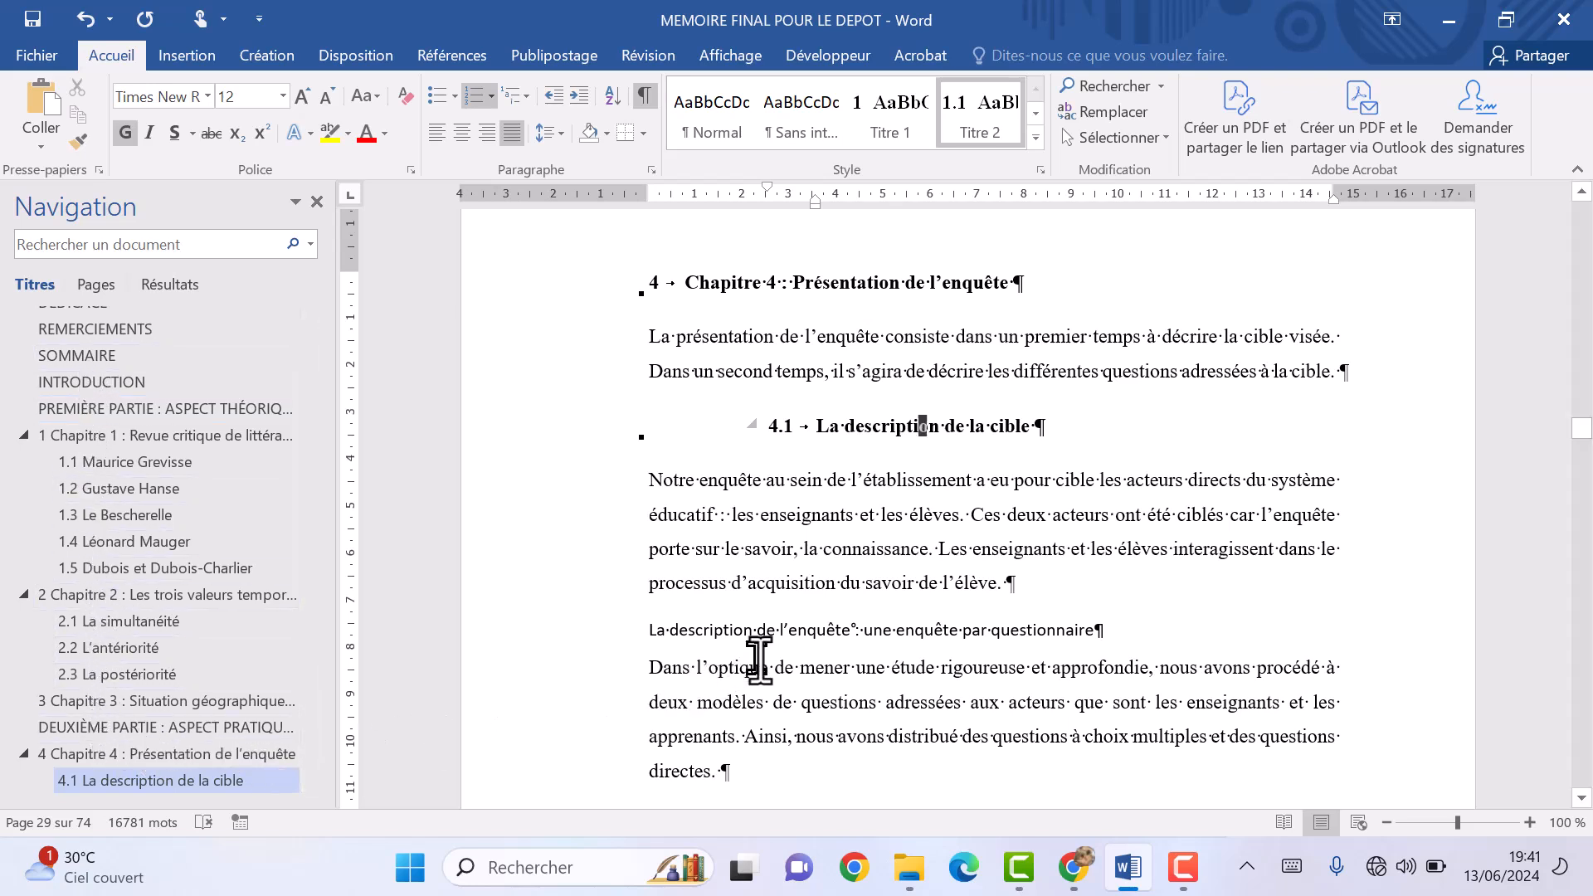
pyautogui.scroll(-1, 757, 650)
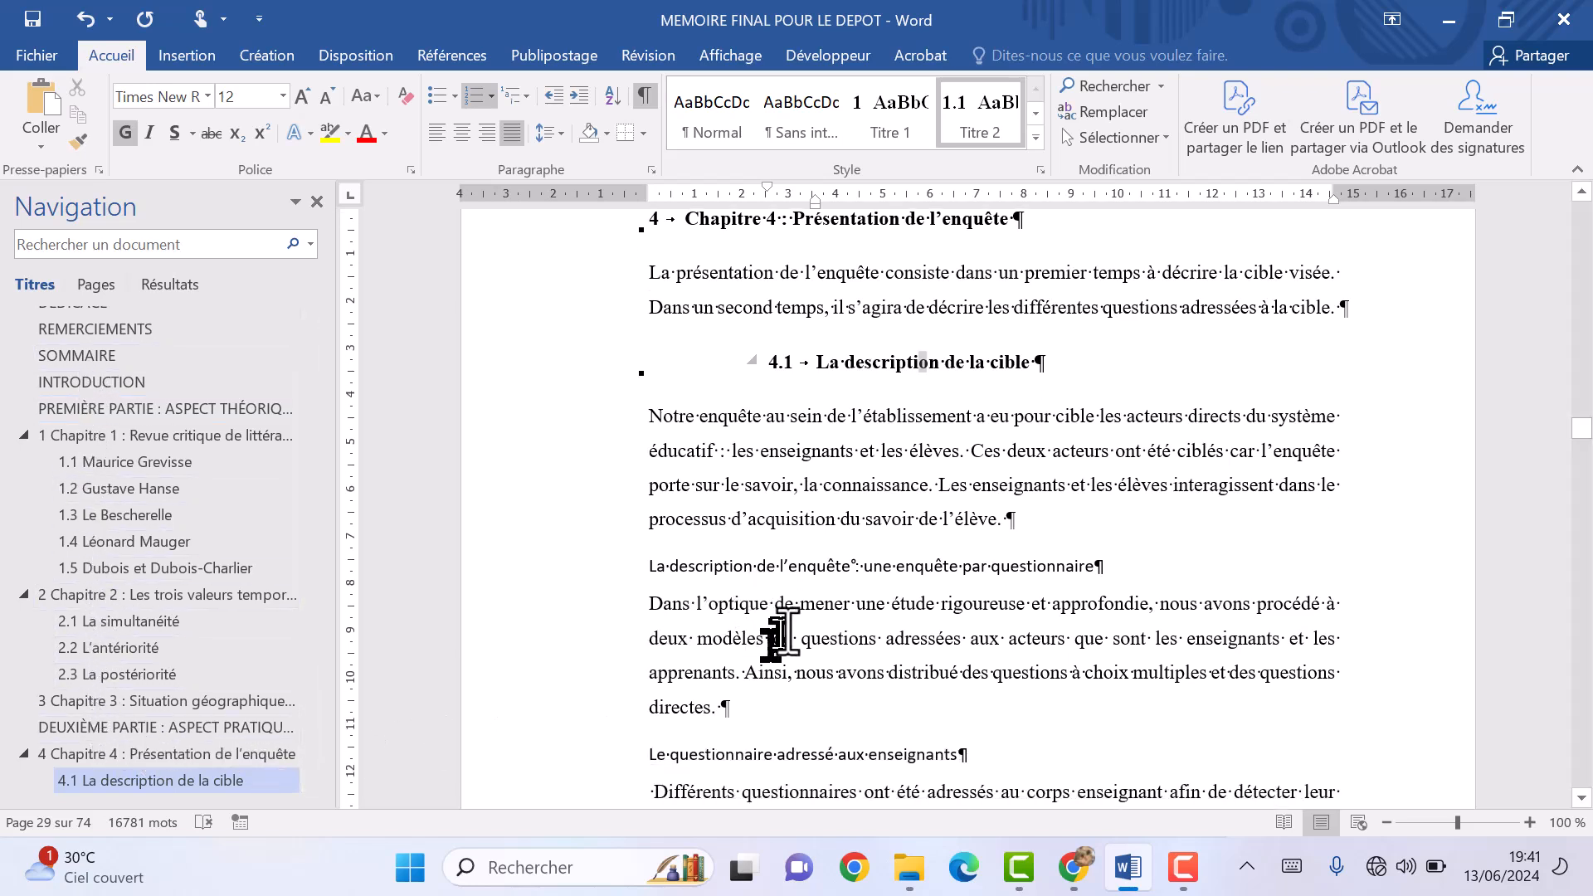
pyautogui.click(788, 568)
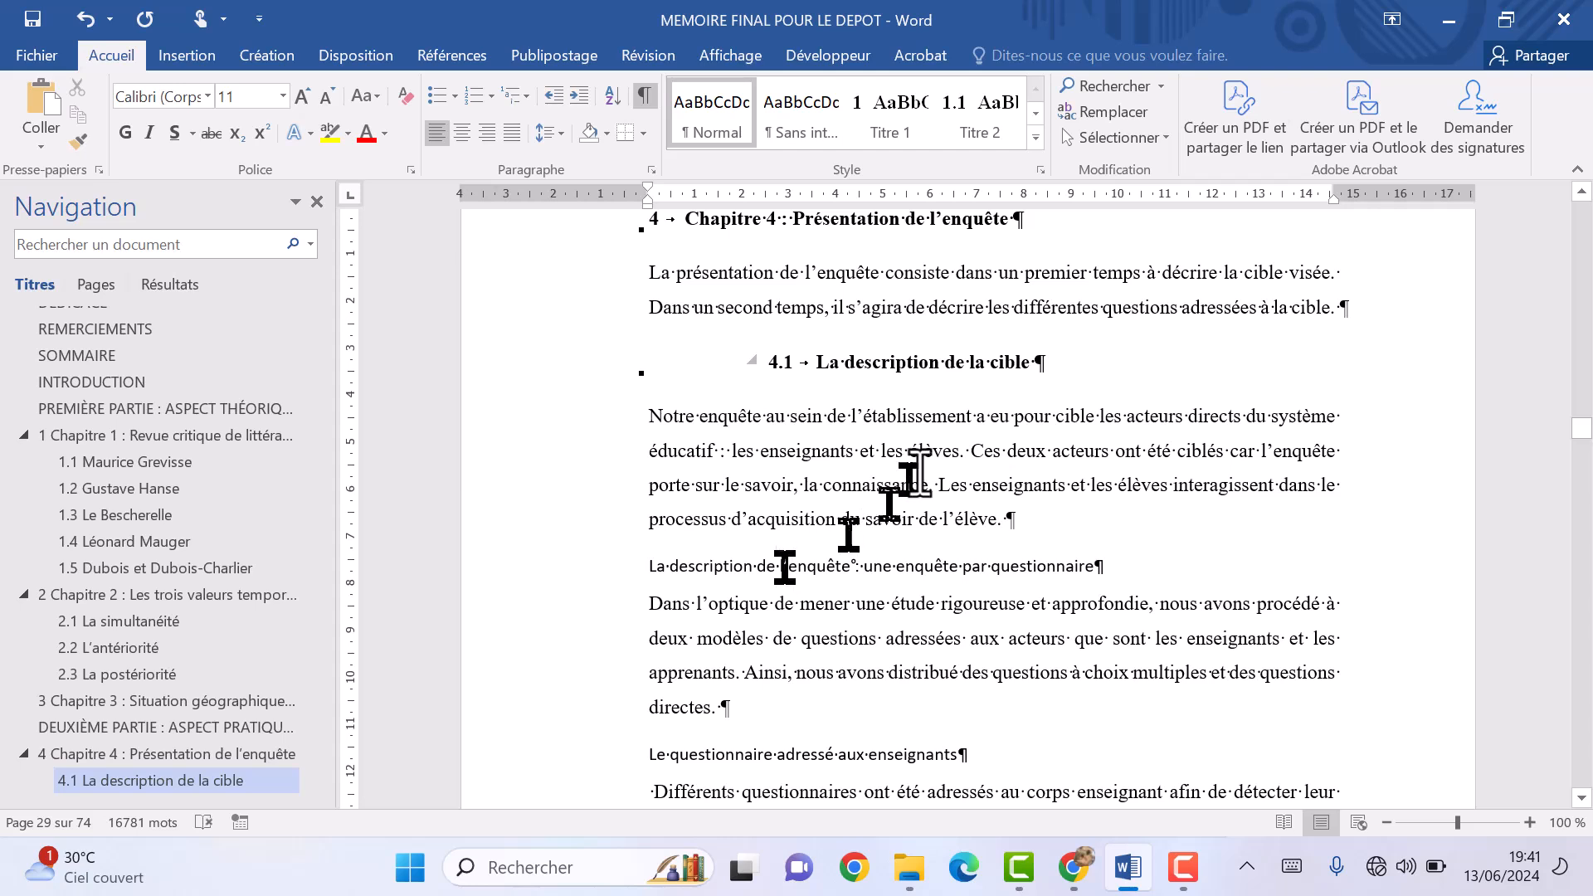
pyautogui.click(1035, 113)
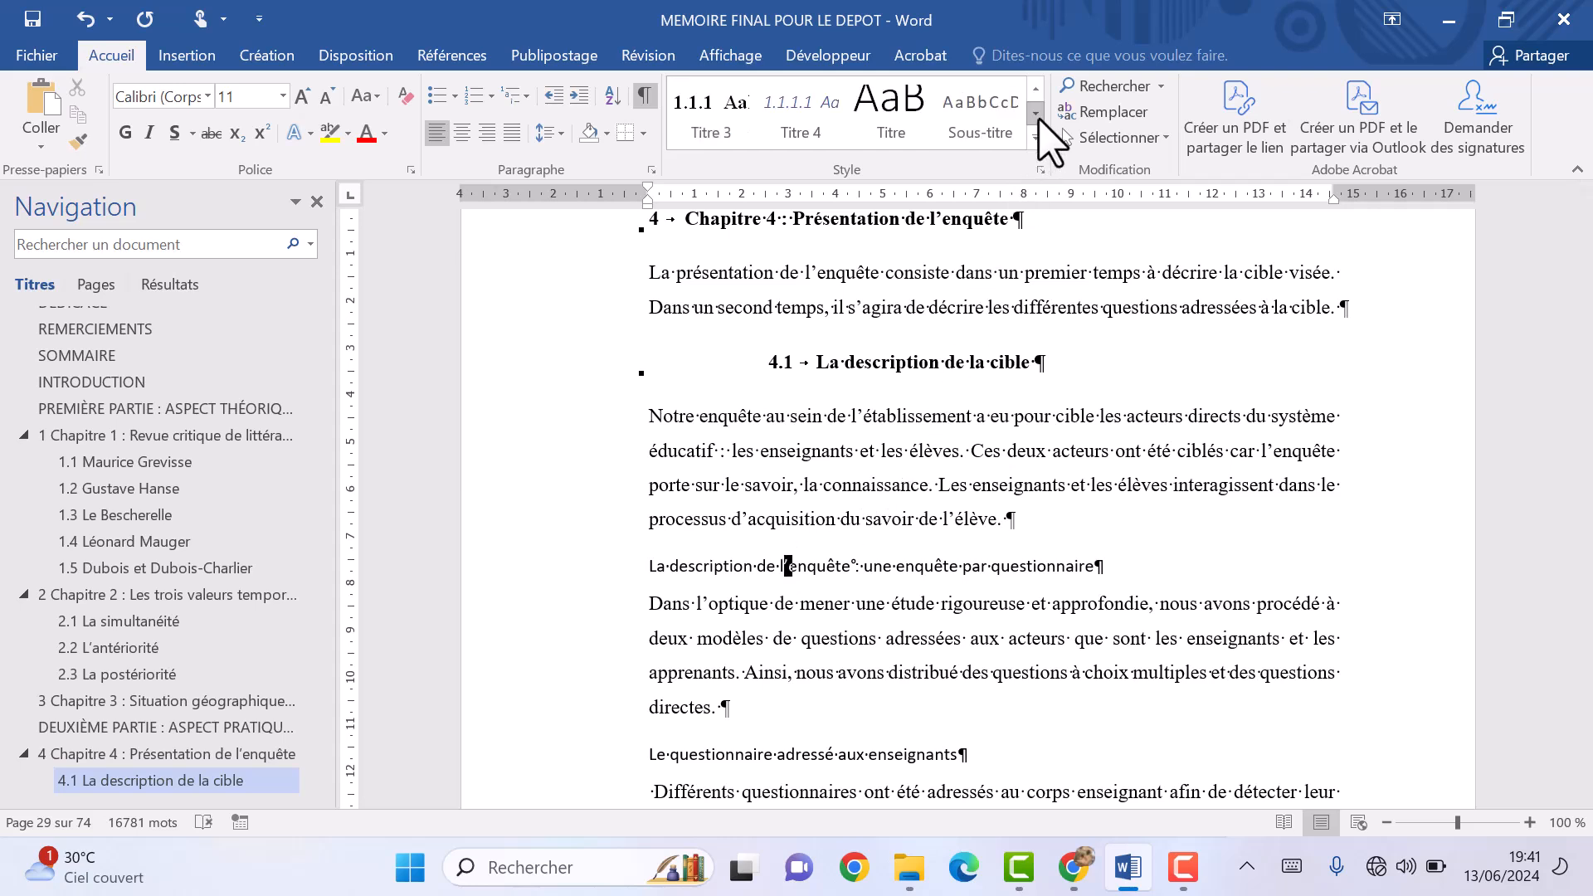
pyautogui.click(711, 116)
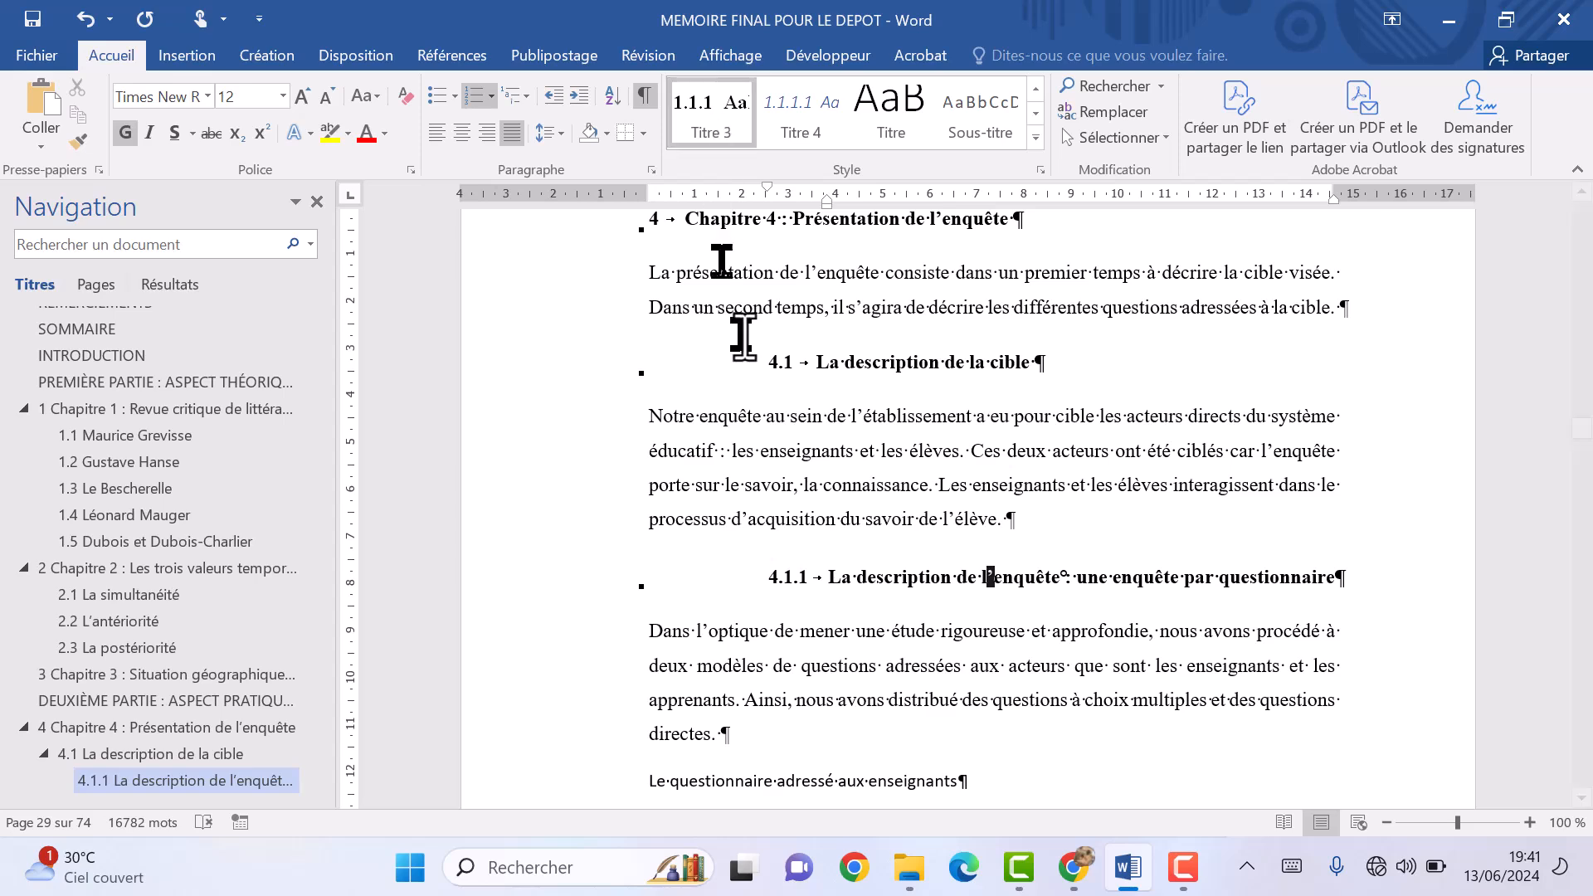
pyautogui.click(833, 784)
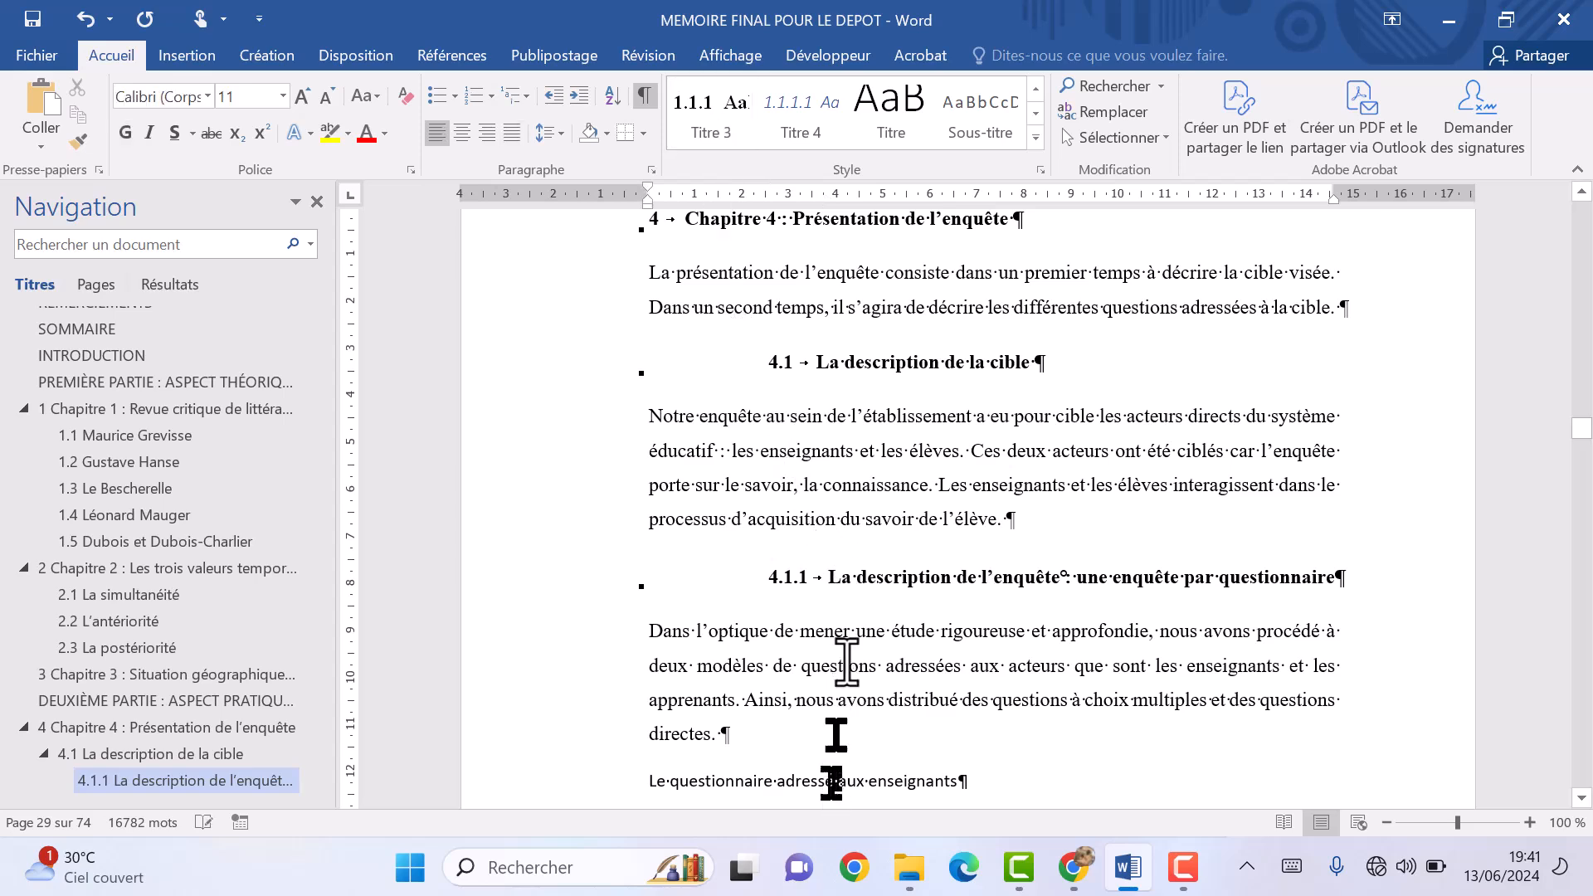
pyautogui.click(711, 117)
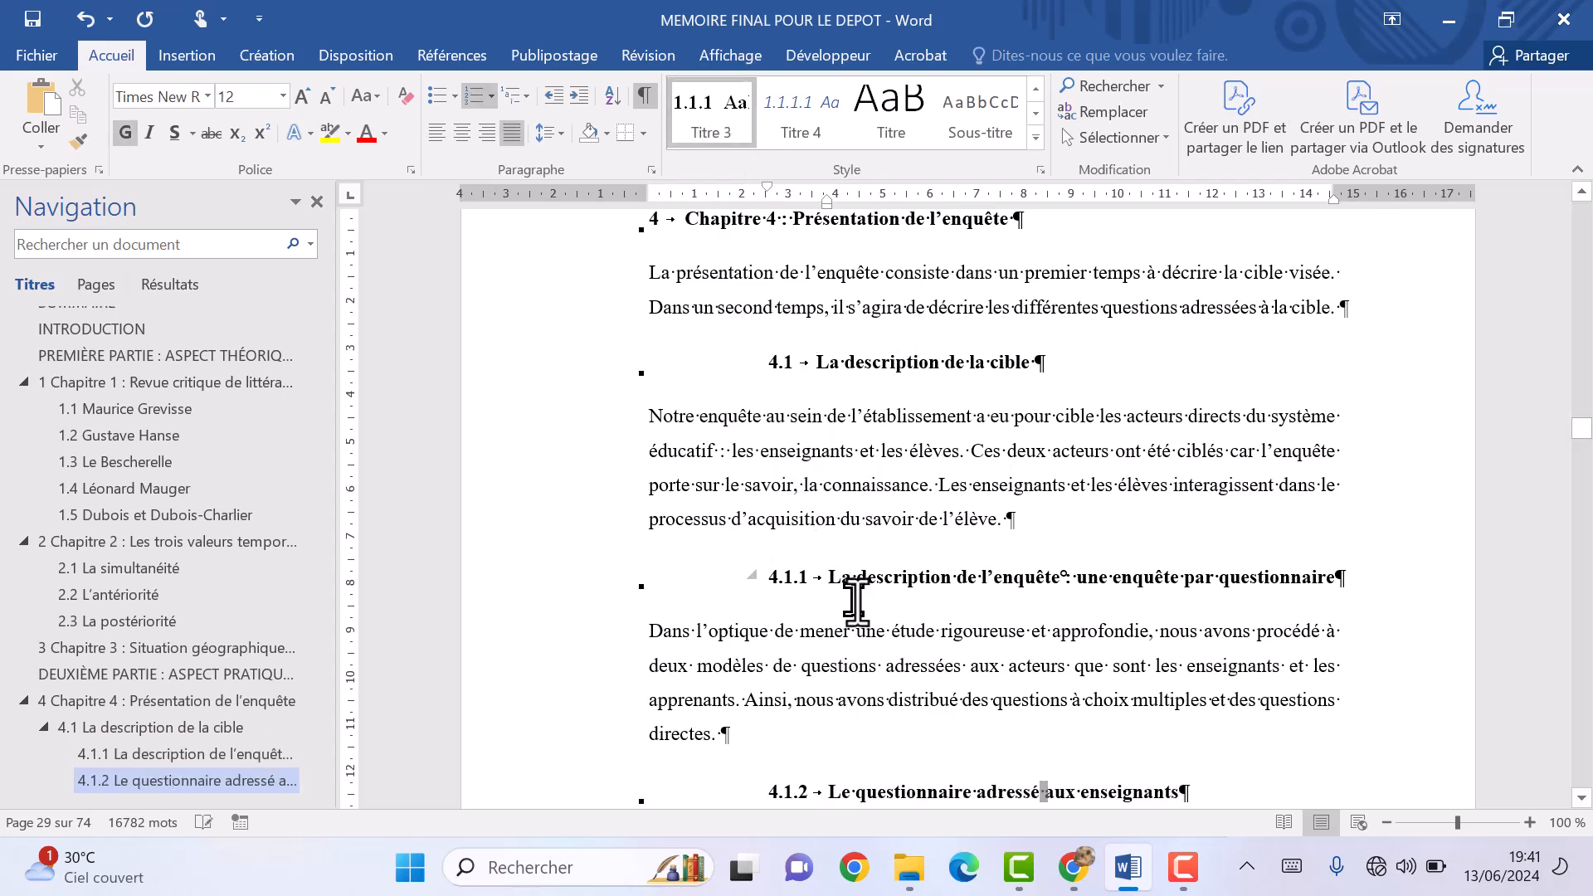
pyautogui.scroll(-15, 854, 605)
pyautogui.scroll(-20, 857, 603)
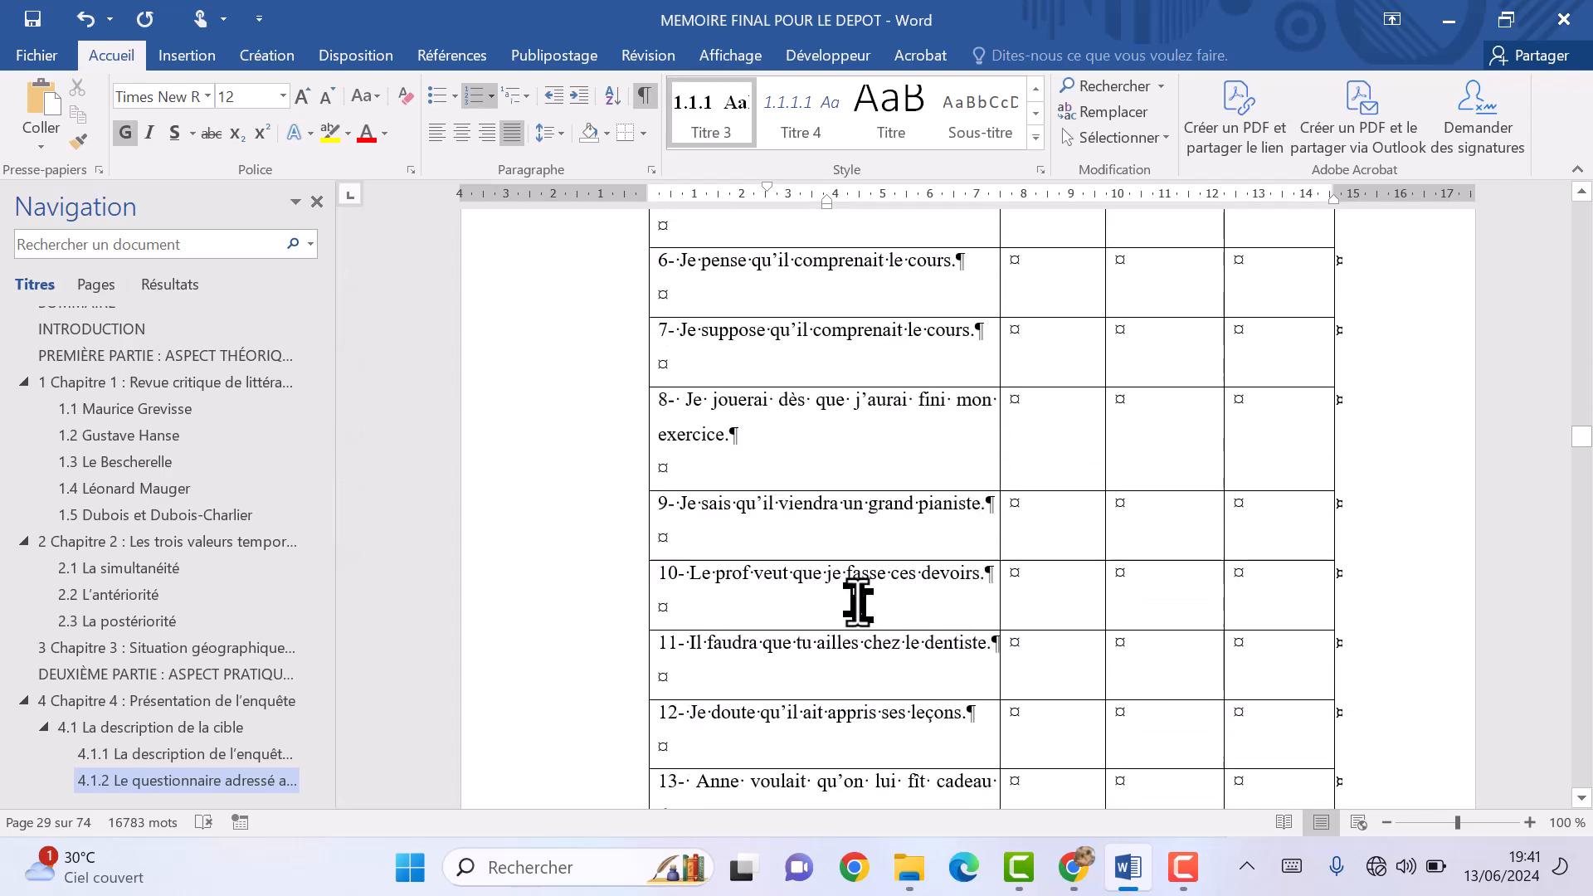
# Apply the Titre 1 style to the title "Chapitre 5 : Etat des lieux des fiches de questionnaire et interprétation".
pyautogui.scroll(-20, 857, 603)
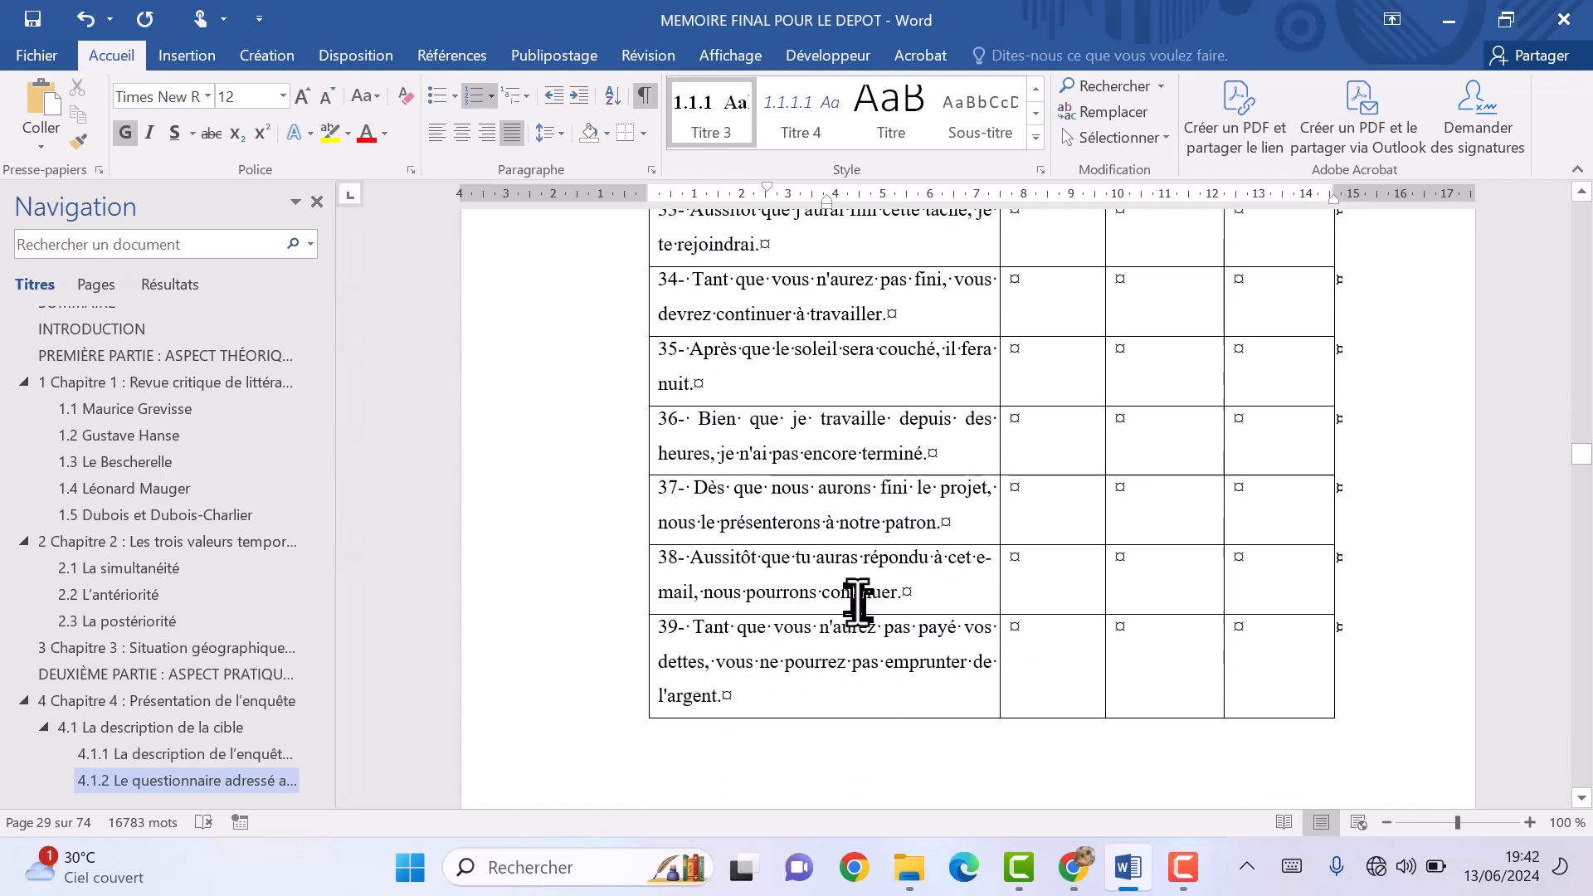
pyautogui.scroll(-20, 857, 603)
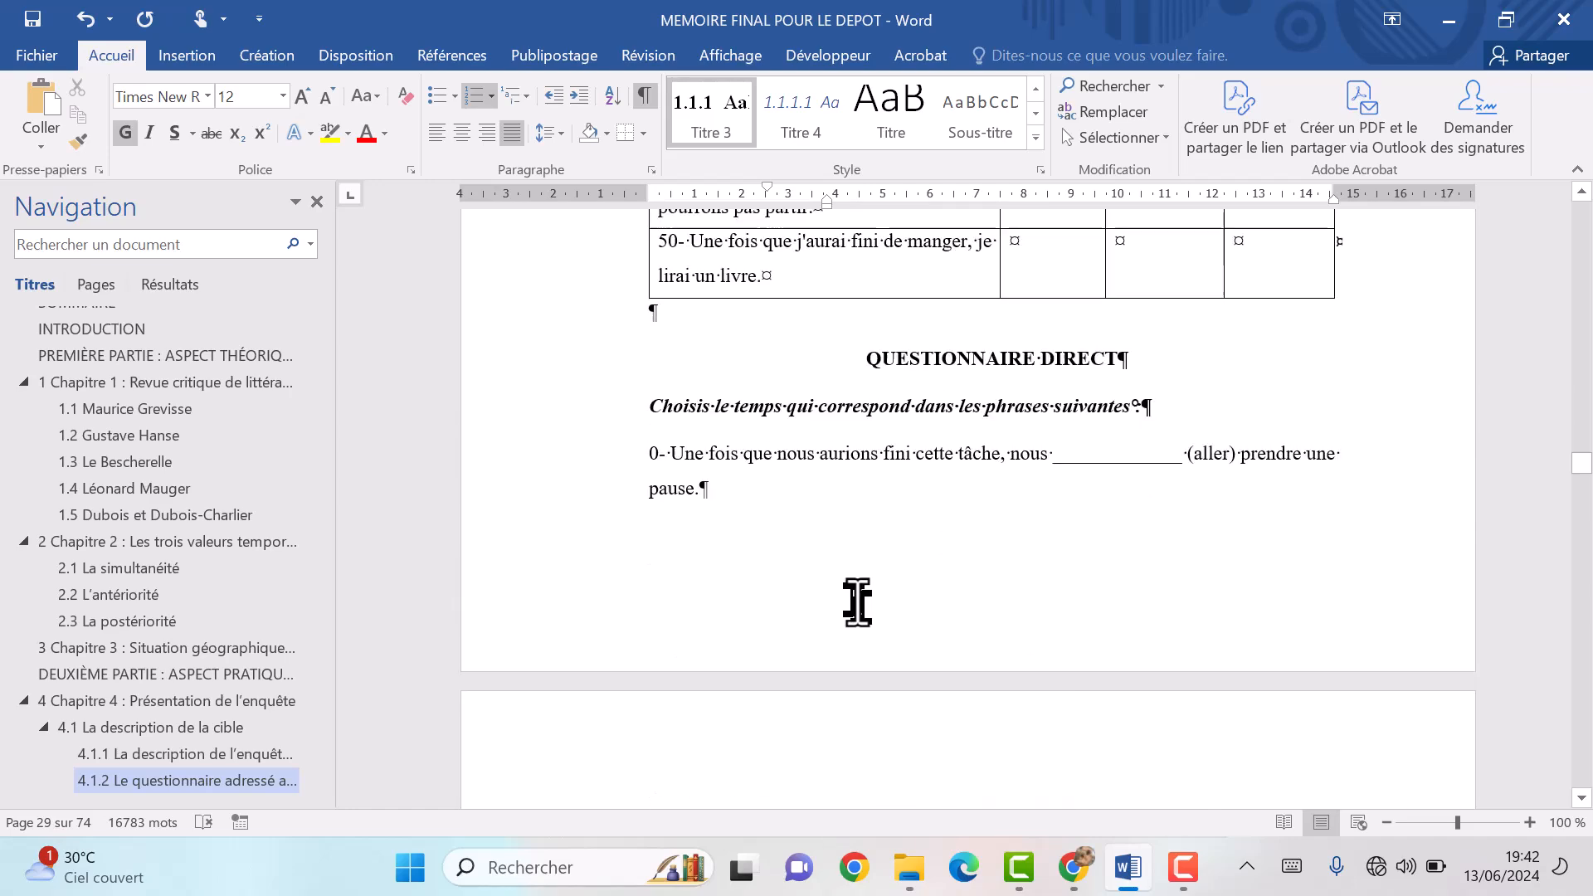
pyautogui.scroll(-20, 856, 603)
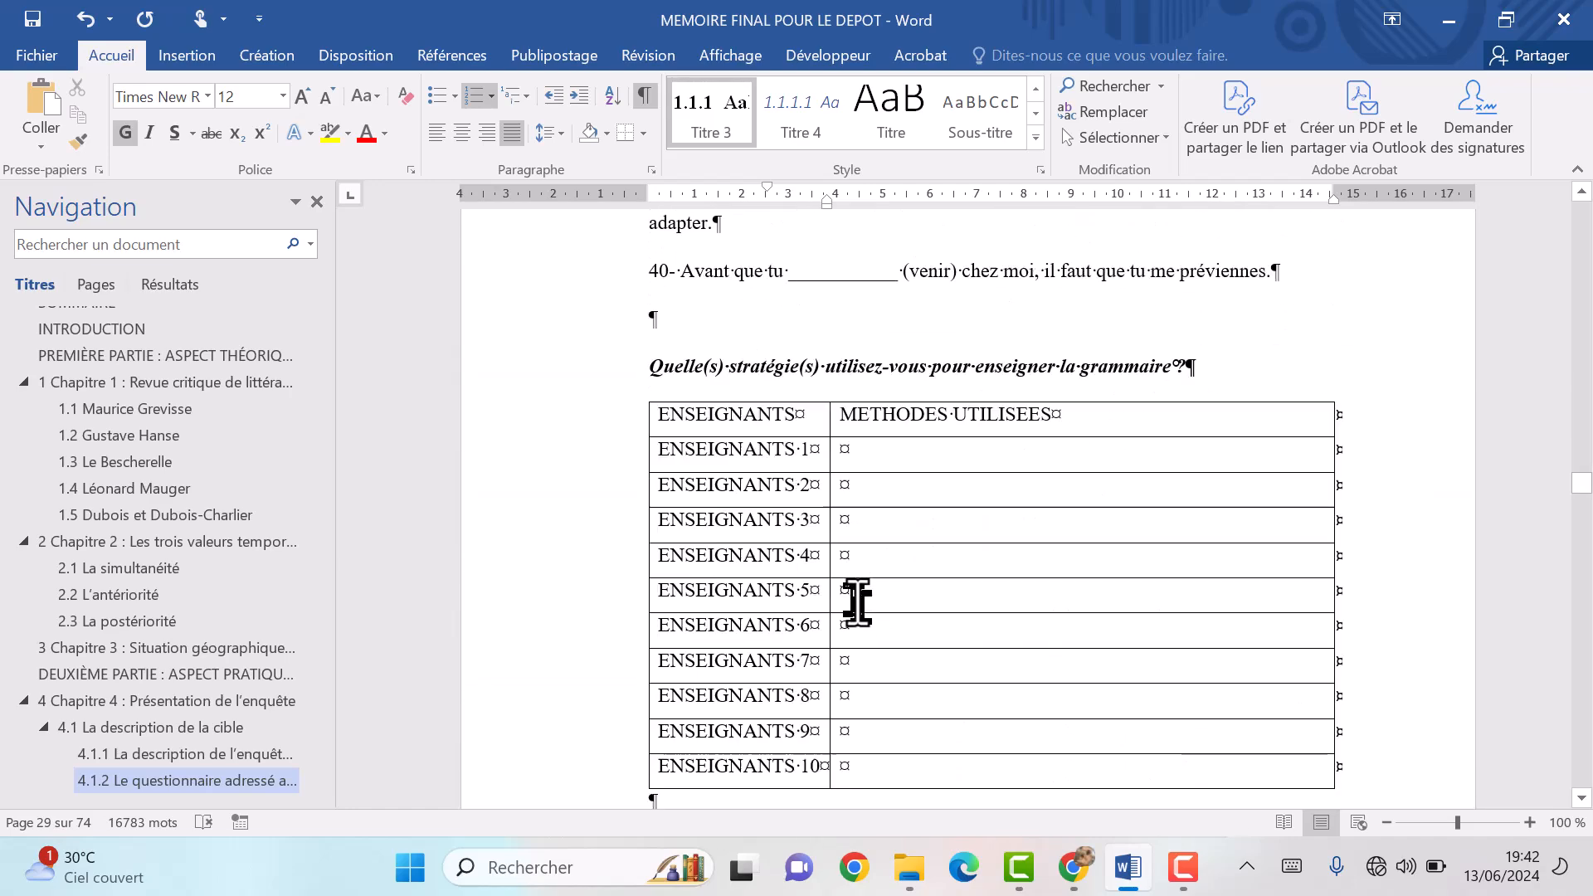
pyautogui.click(824, 543)
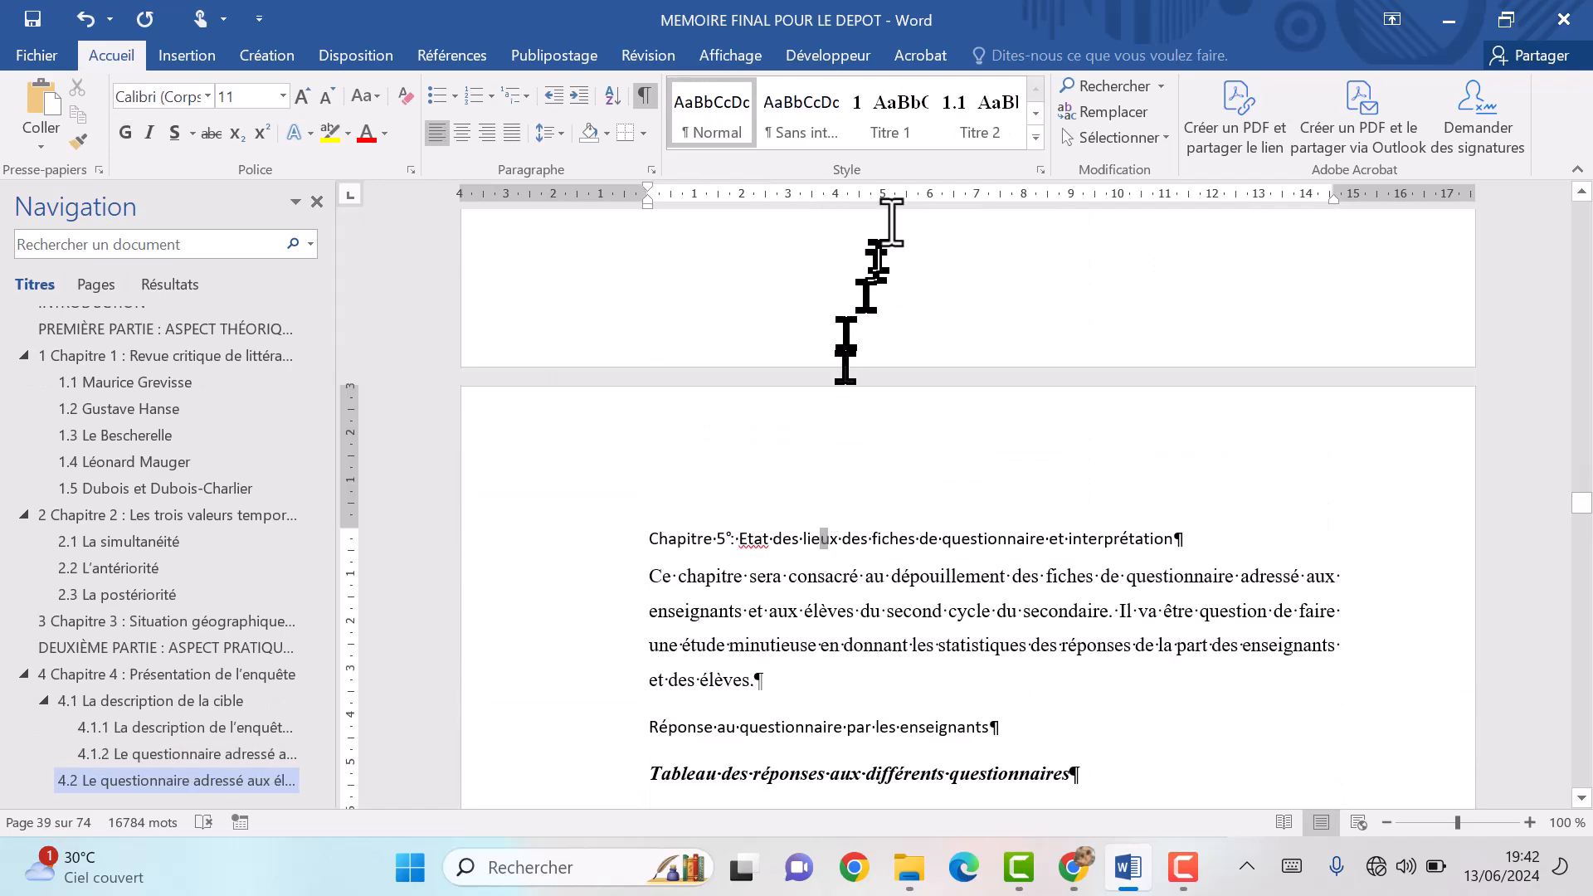
pyautogui.click(884, 137)
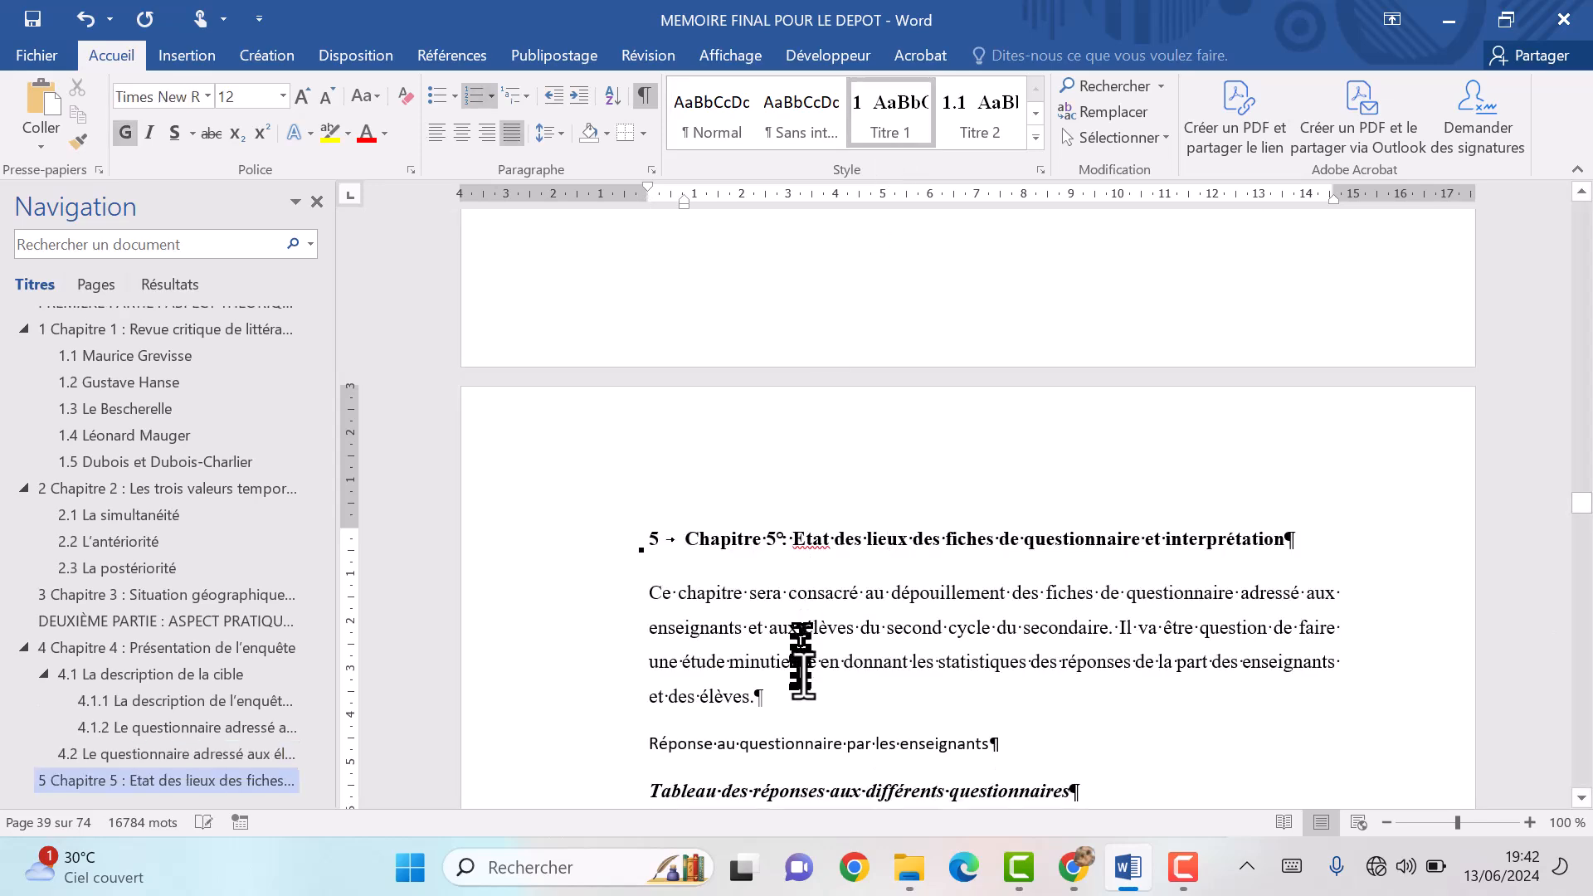
# Remove the blank lines above "Après le dépouillement du questionnaire à choix multiples" and indent that paragraph's first line with a tab.
pyautogui.scroll(-2, 832, 628)
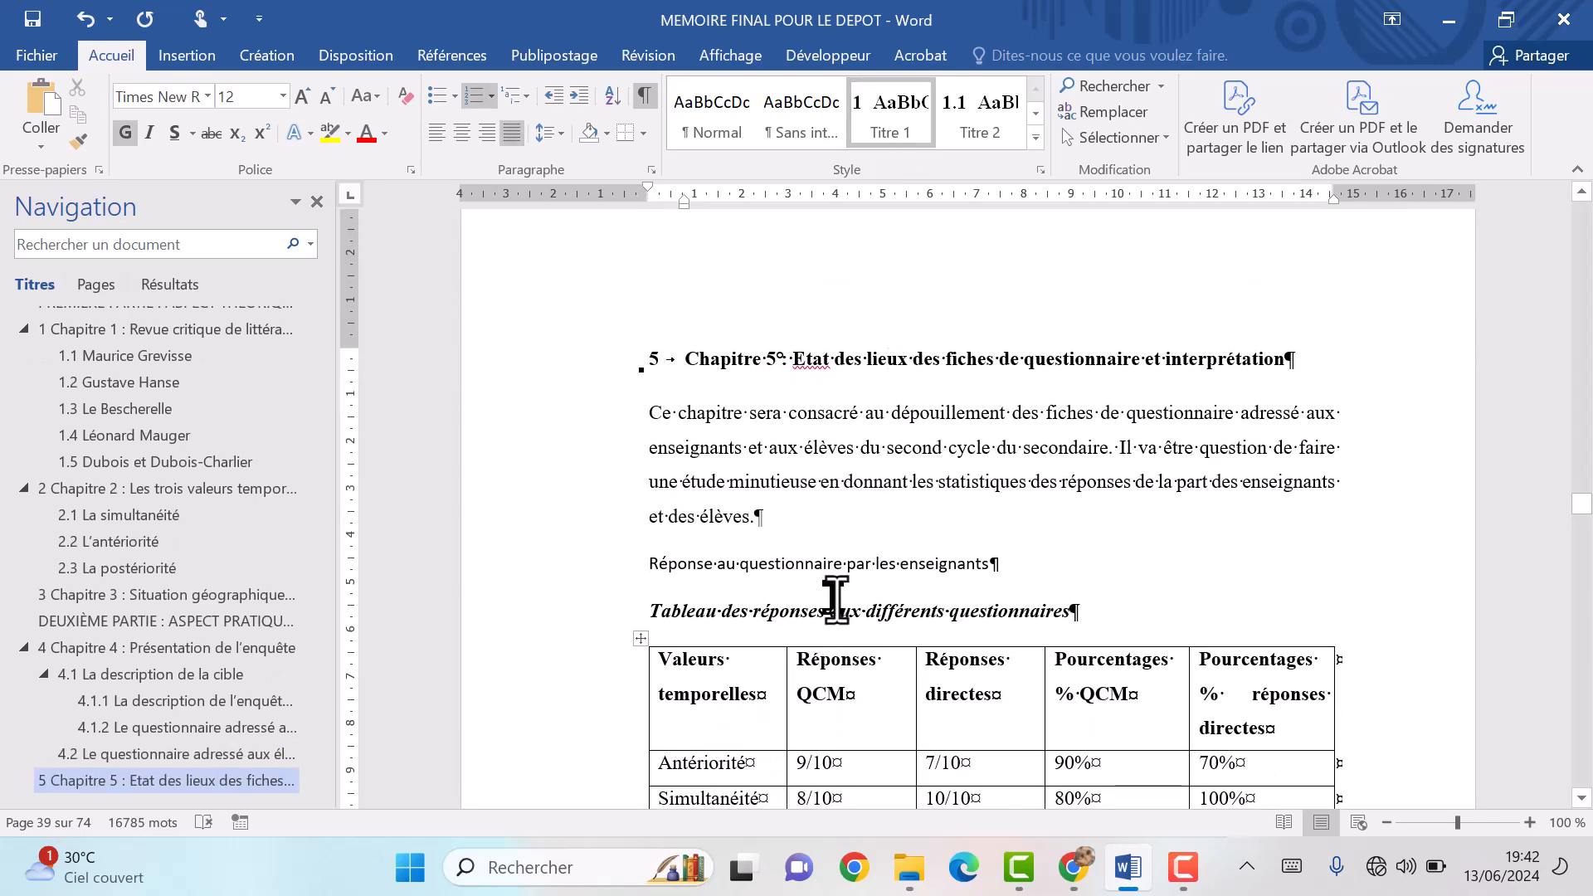
pyautogui.scroll(-7, 836, 599)
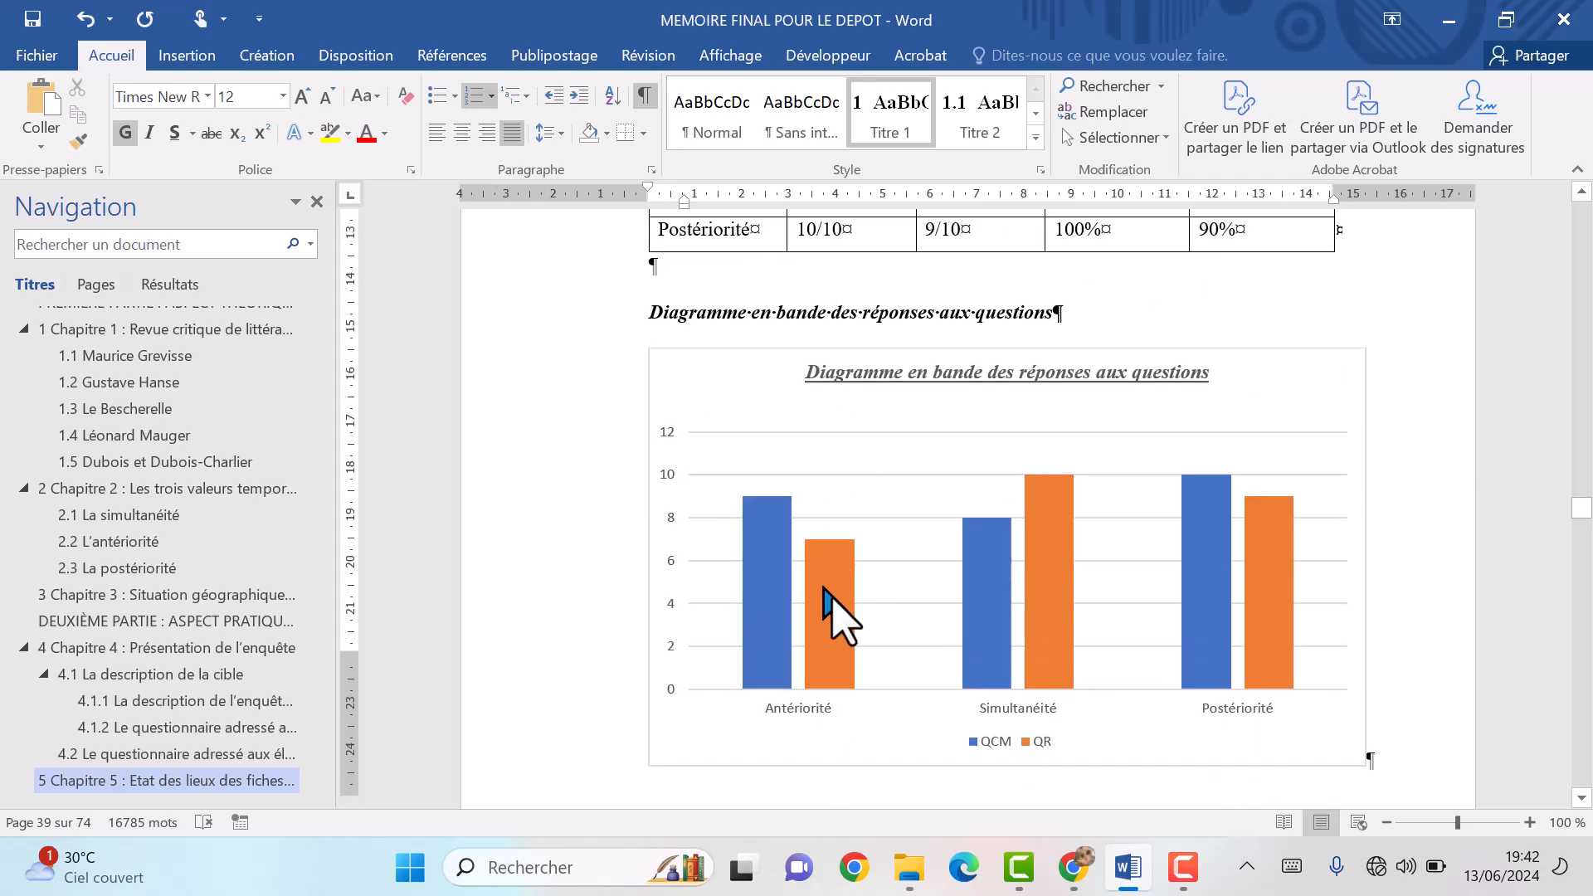
pyautogui.scroll(-14, 829, 593)
pyautogui.scroll(4, 836, 599)
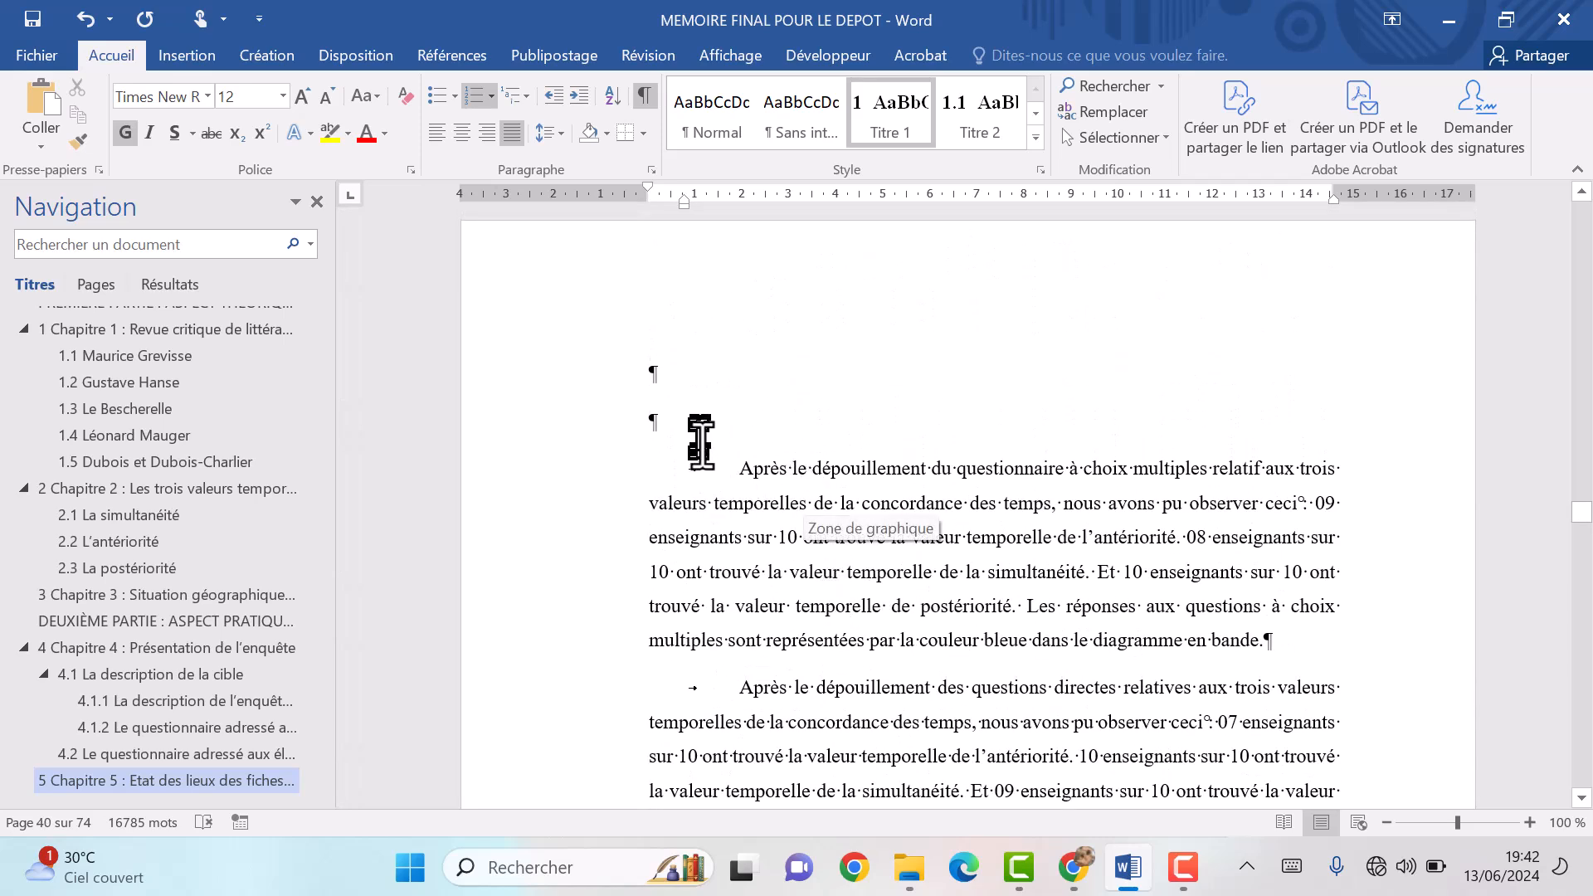
pyautogui.click(739, 468)
pyautogui.press('BackSpace')
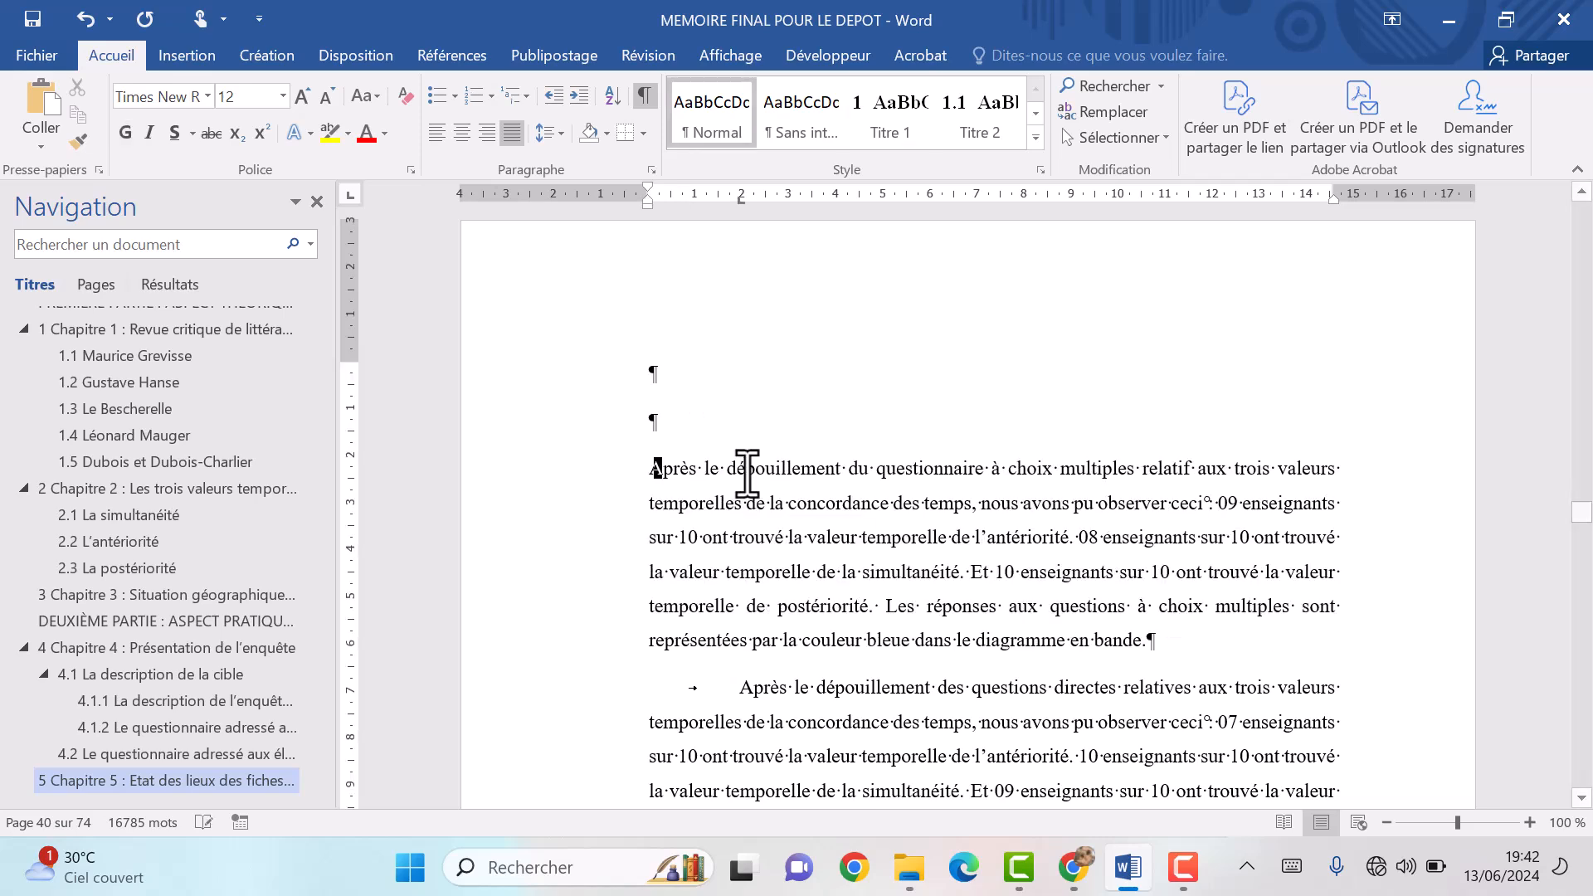
pyautogui.press('BackSpace')
pyautogui.press('BackSpace')
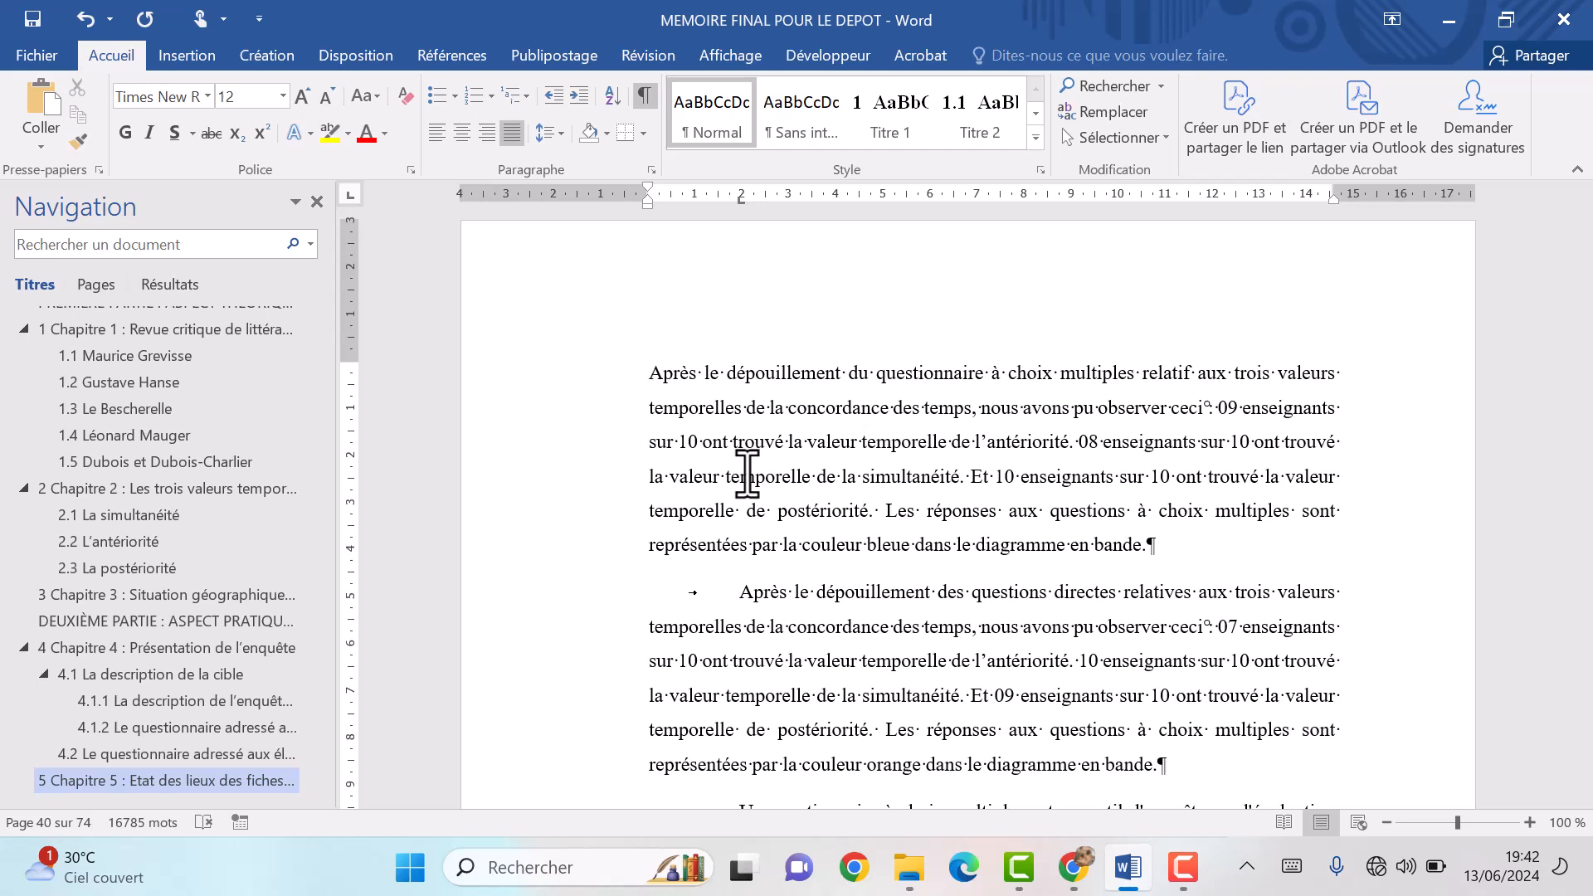
pyautogui.press('Tab')
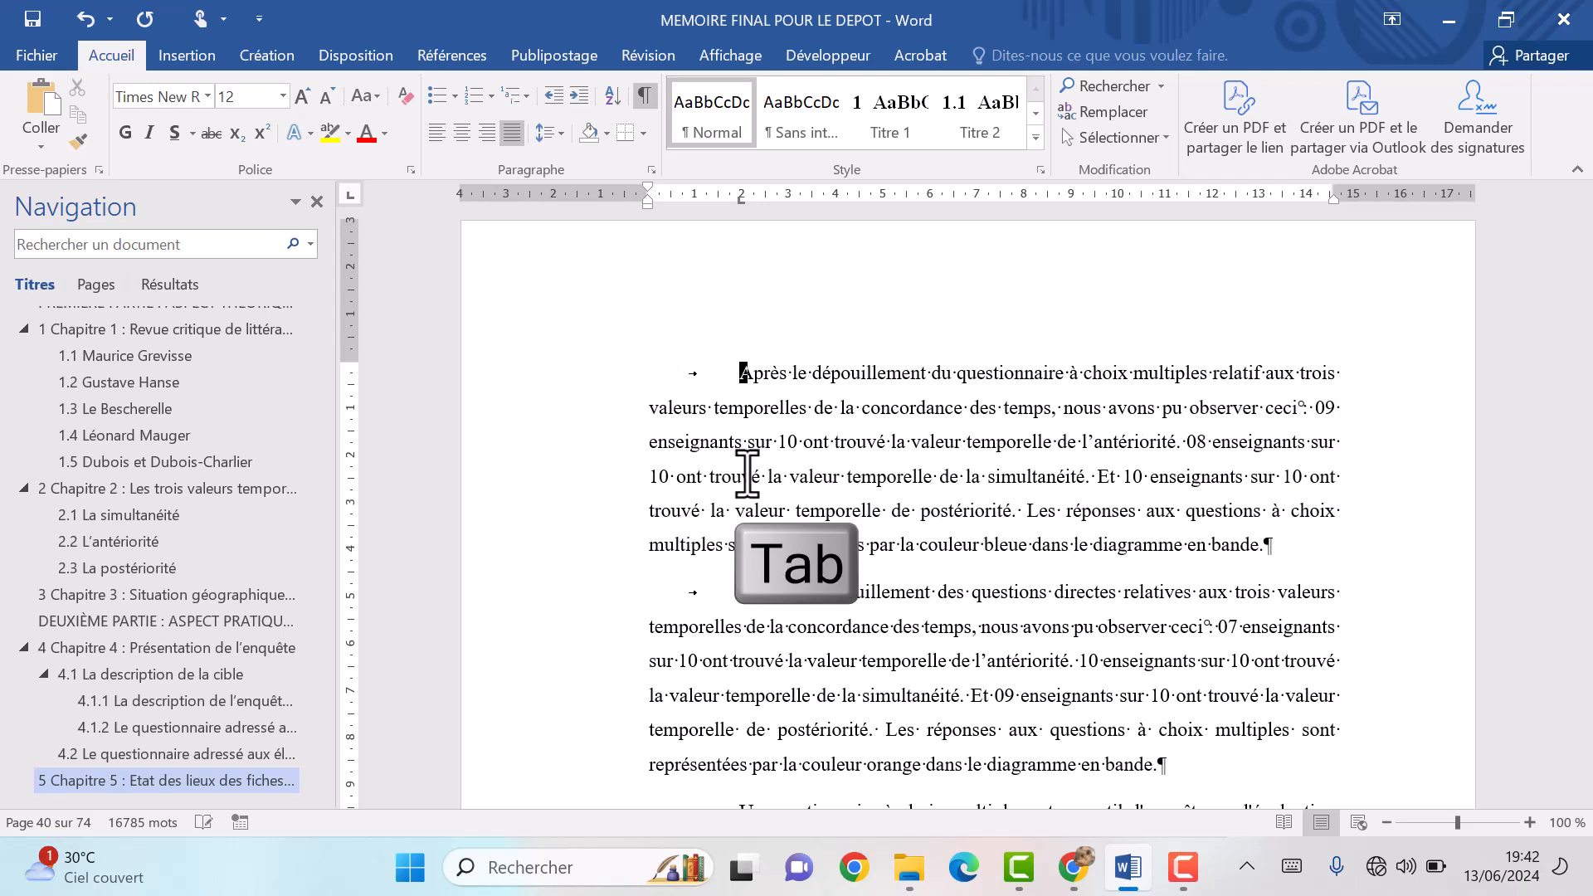
# Apply the Titre 2 style to the subheading "Suggestion à l'endroit des élèves" in Chapitre 7.
pyautogui.scroll(-1, 772, 612)
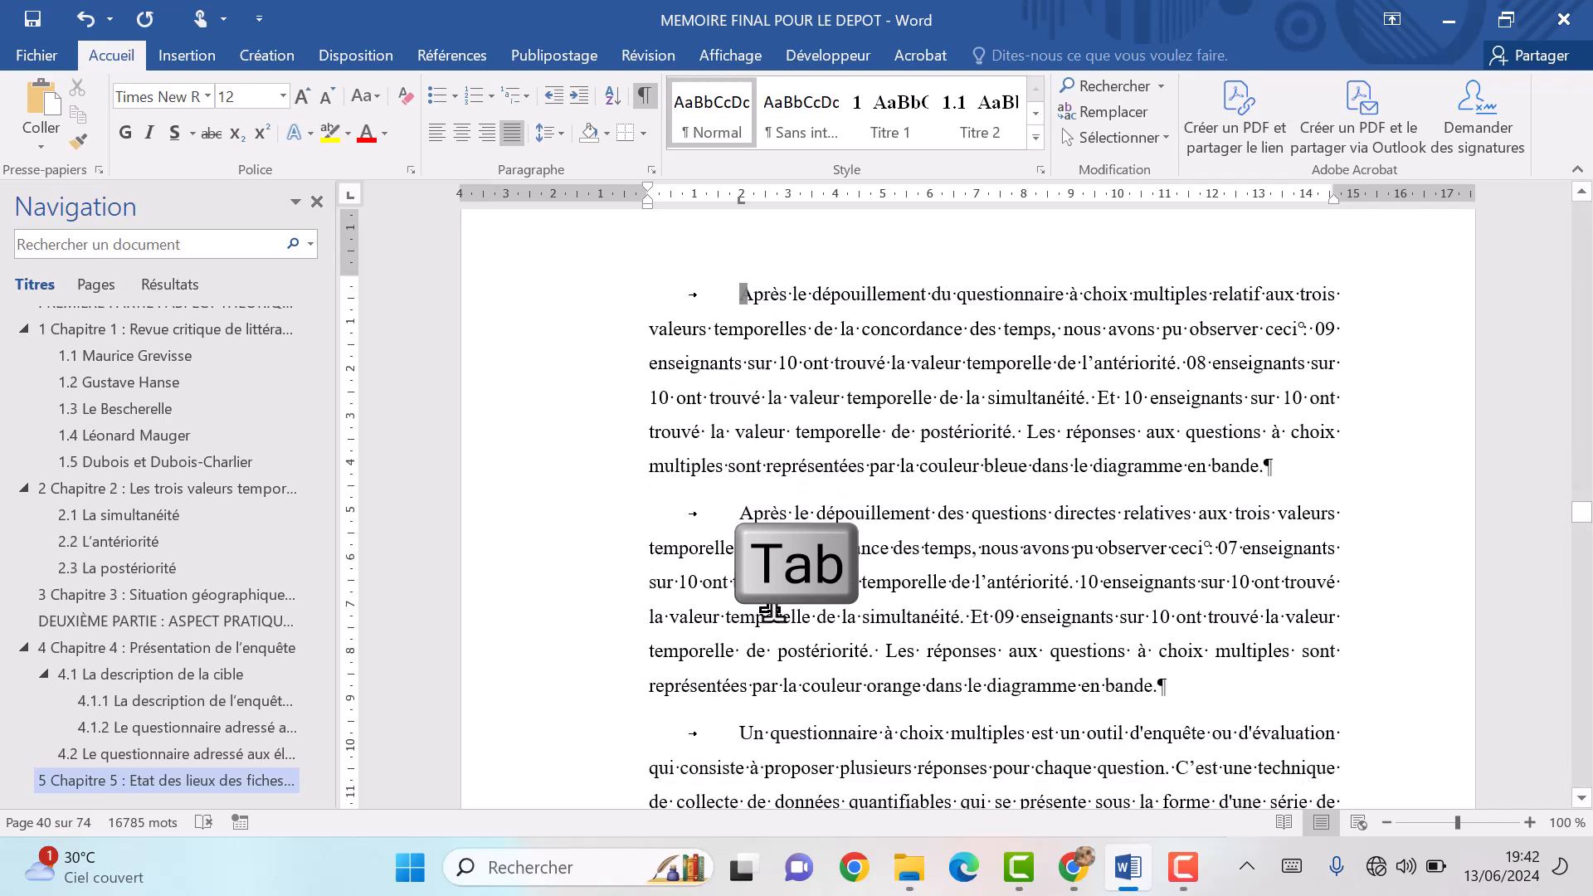
pyautogui.scroll(-14, 773, 612)
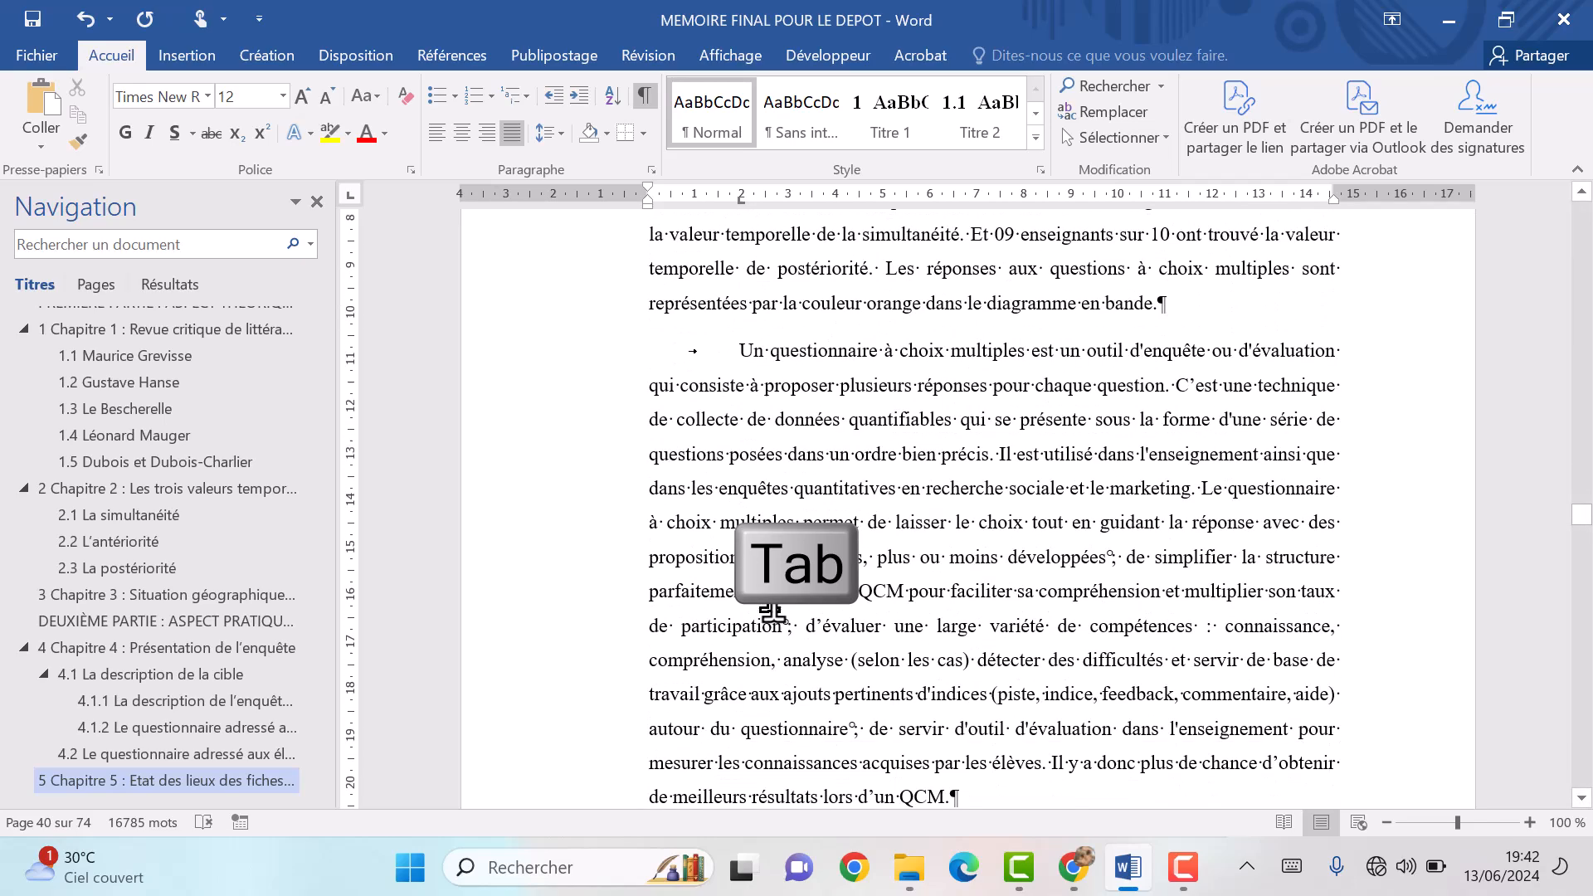
pyautogui.scroll(-19, 772, 596)
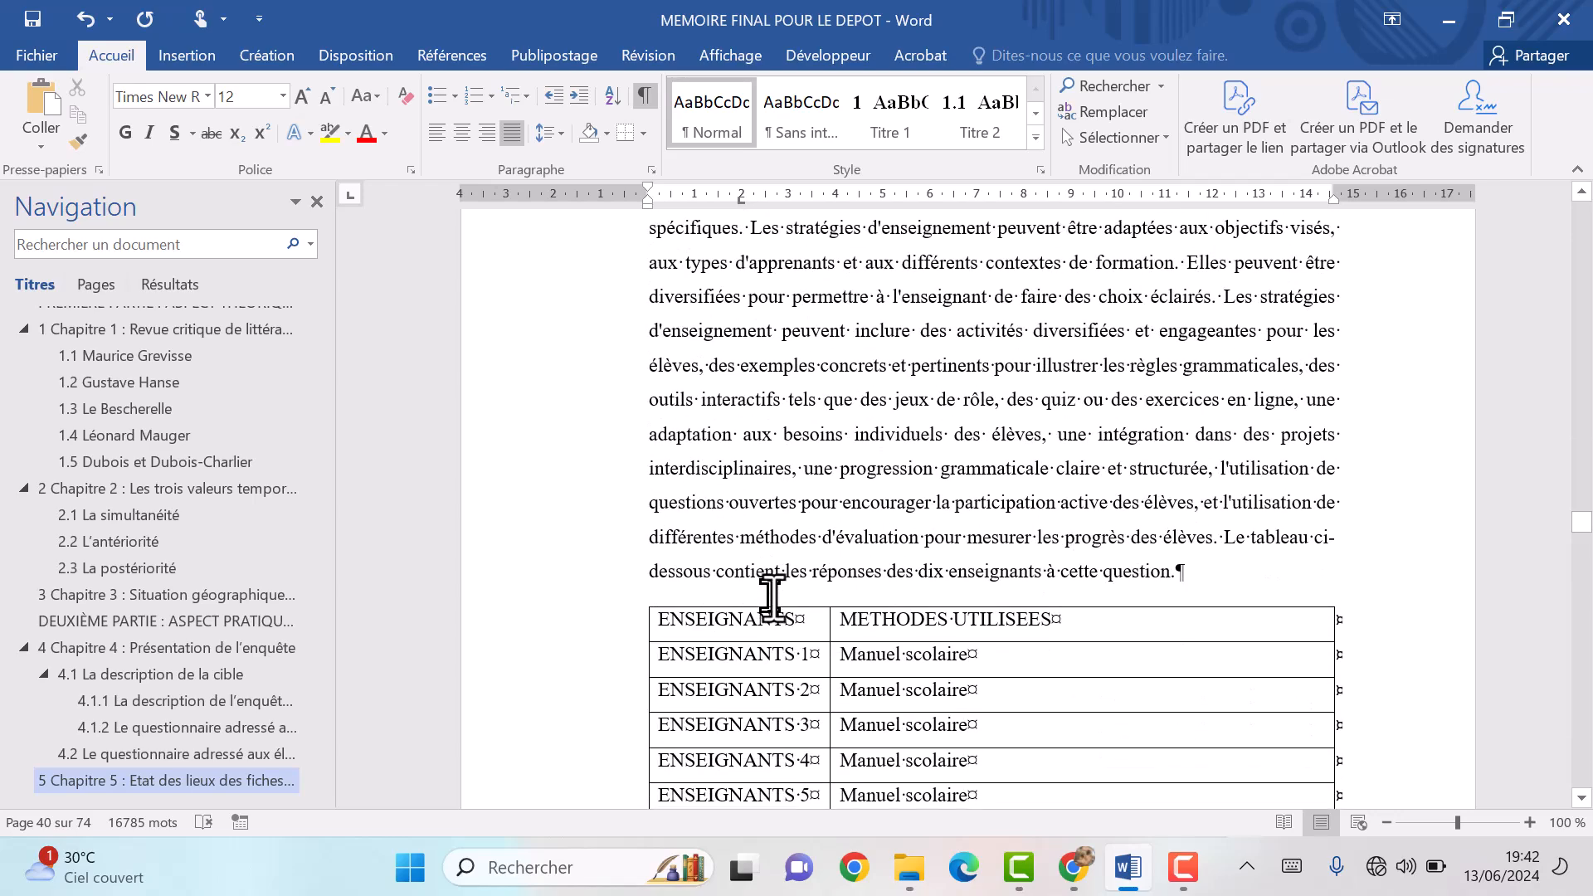
pyautogui.scroll(-1, 775, 597)
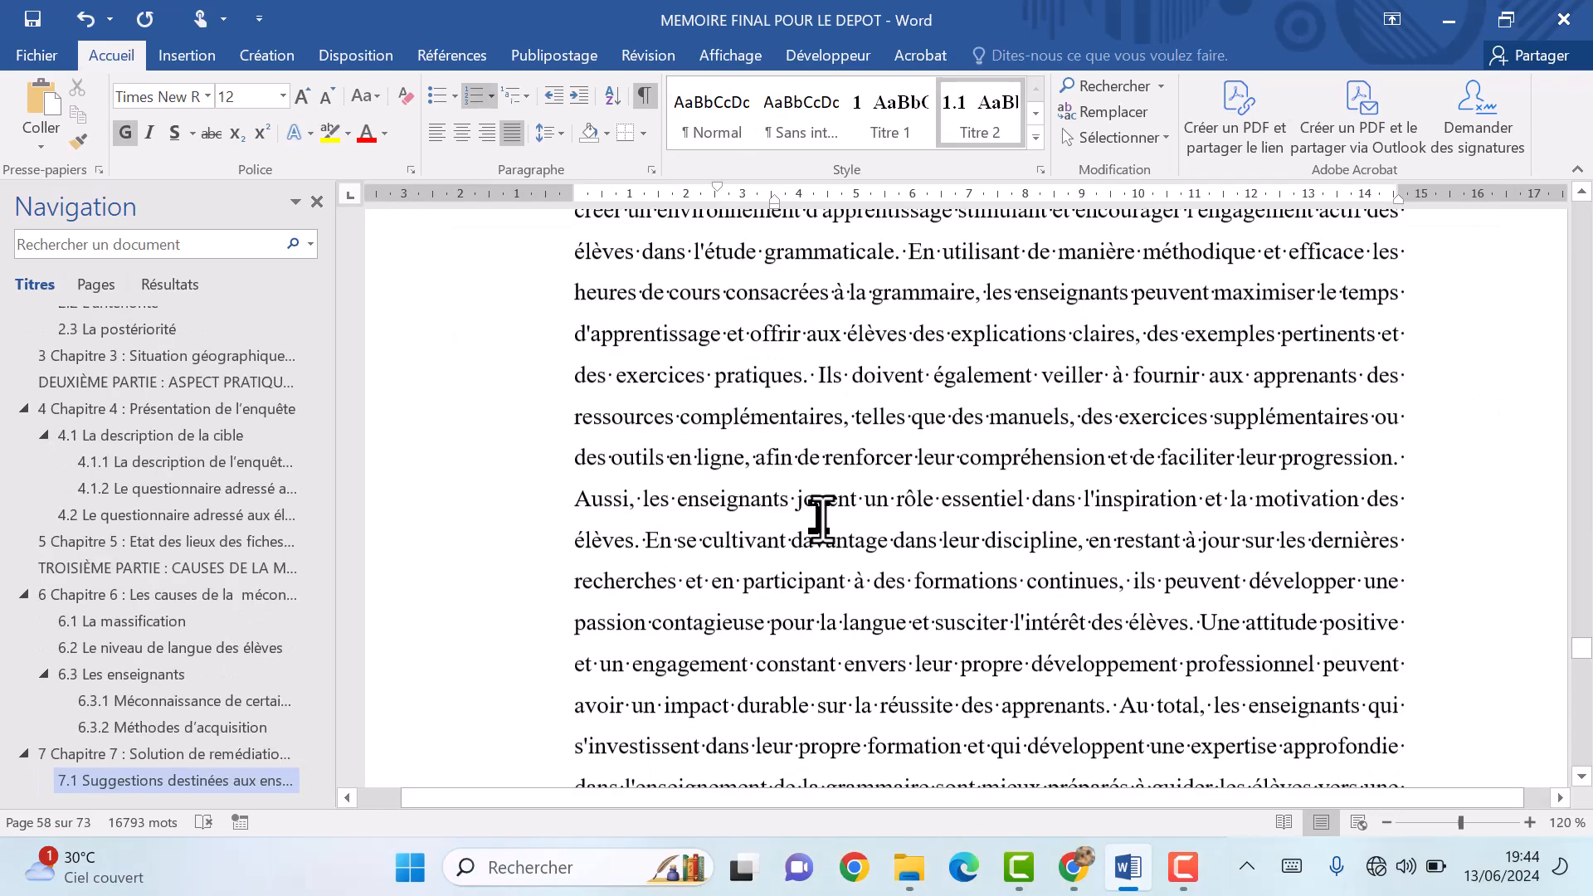
pyautogui.scroll(-3, 818, 519)
pyautogui.scroll(1, 821, 519)
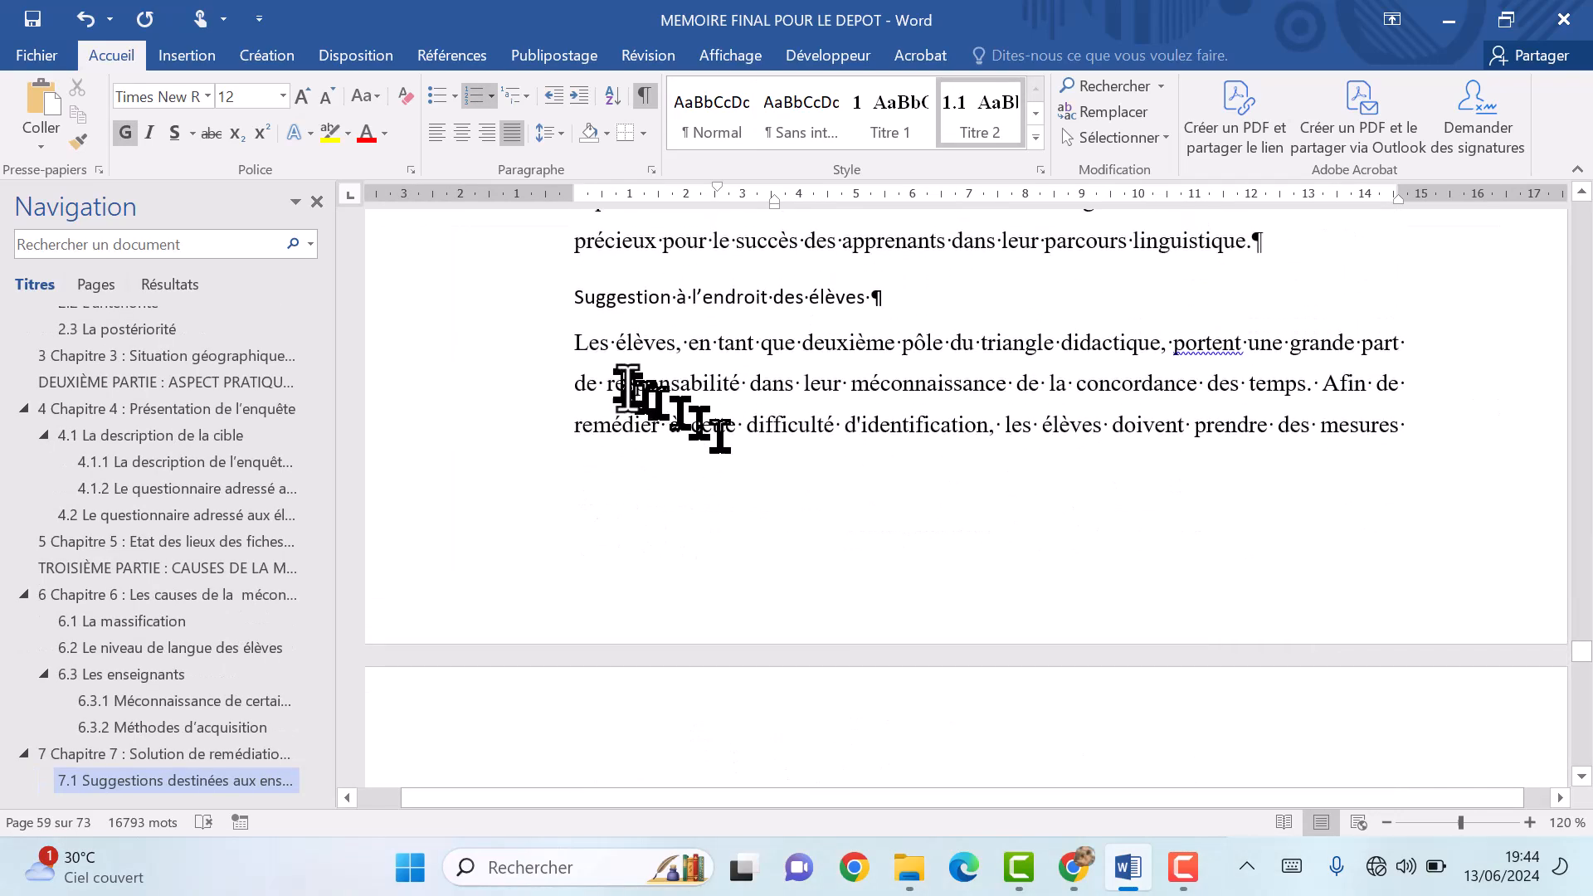
pyautogui.click(630, 295)
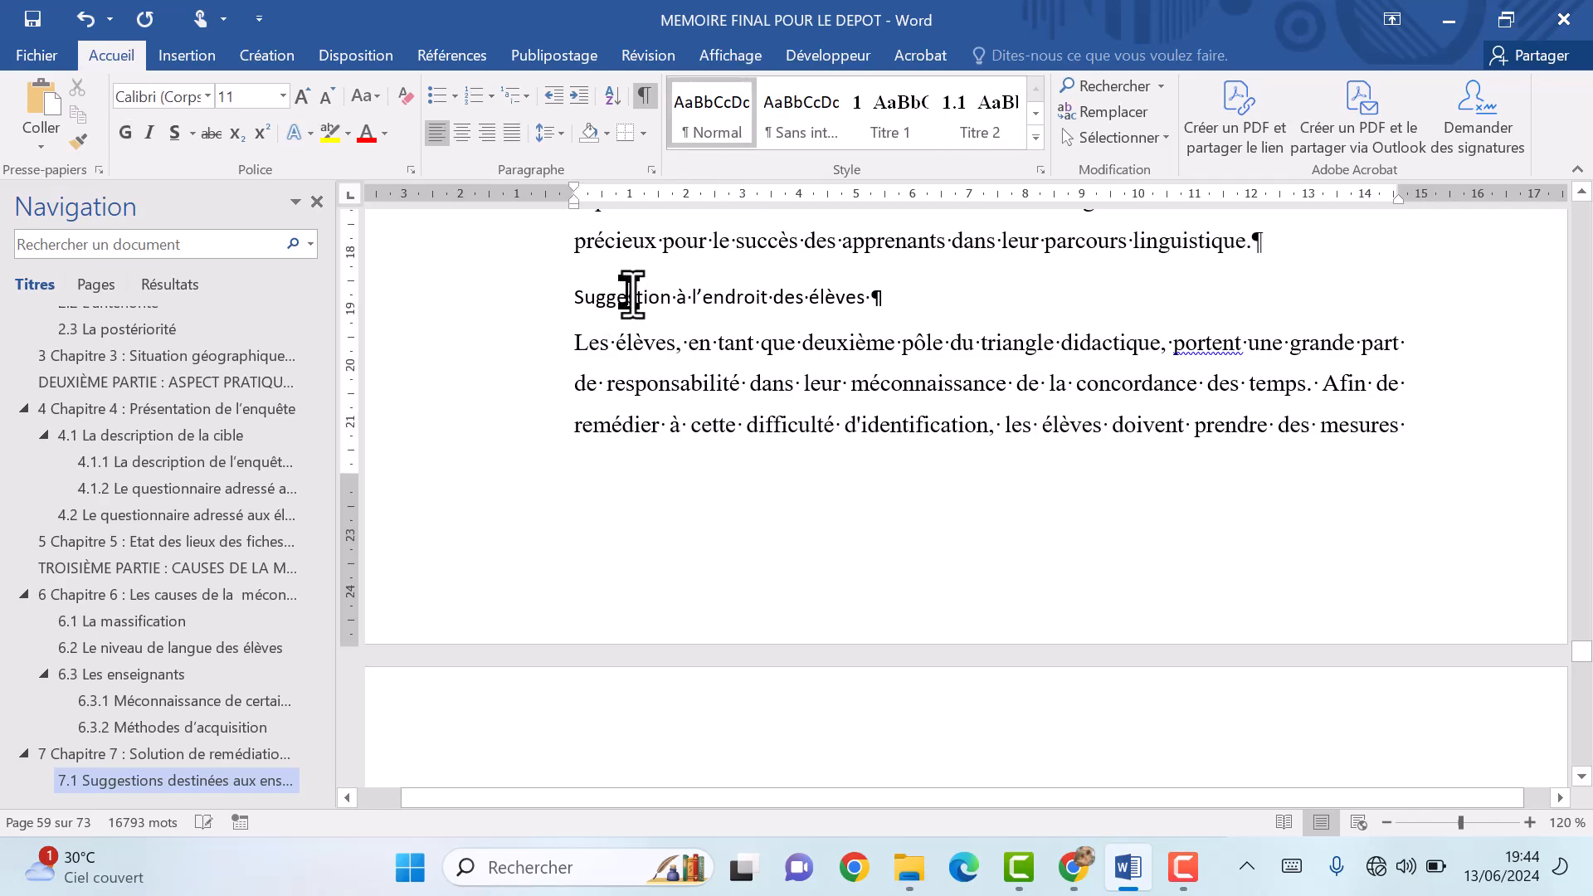
pyautogui.click(980, 123)
# Apply the Titre 1 style to the "CONCLUSION" title and leave it without a chapter number.
pyautogui.scroll(-15, 873, 469)
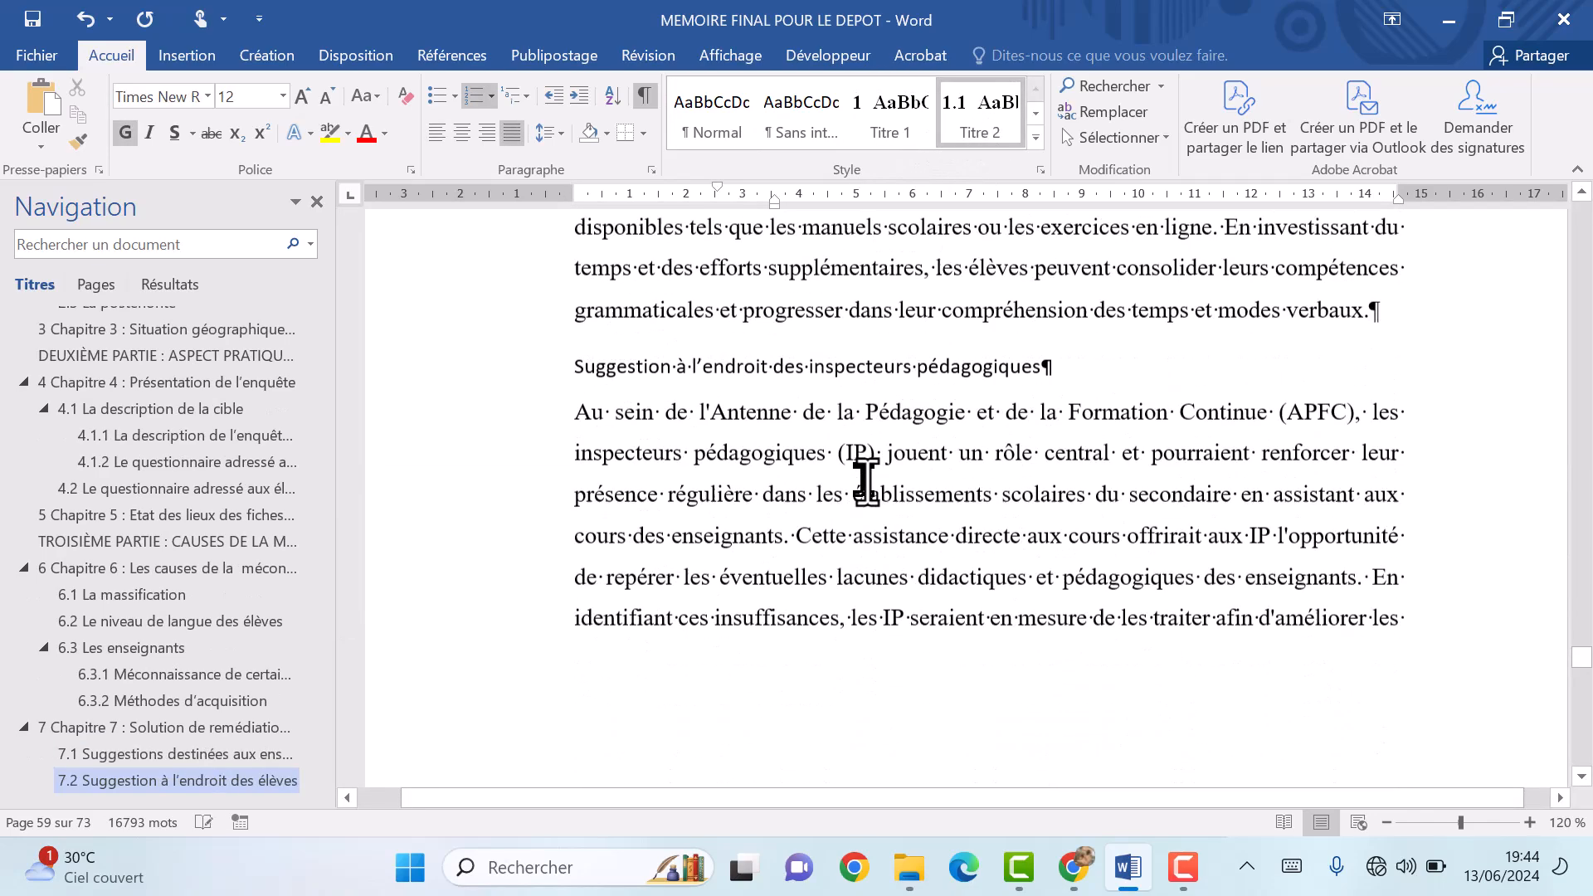
pyautogui.scroll(-12, 866, 481)
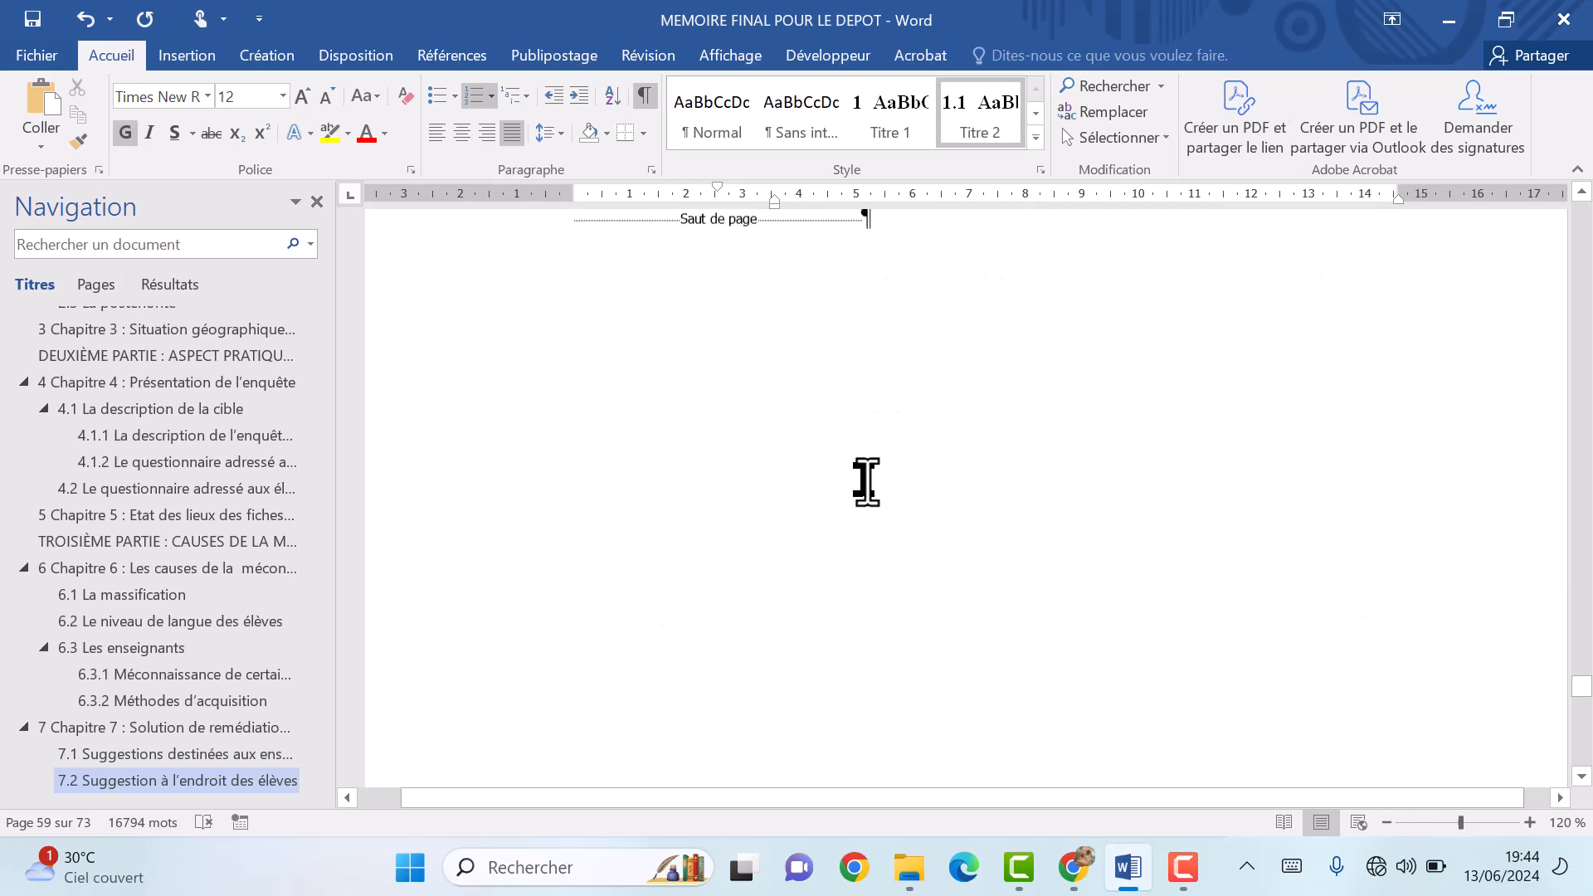
pyautogui.scroll(1, 866, 482)
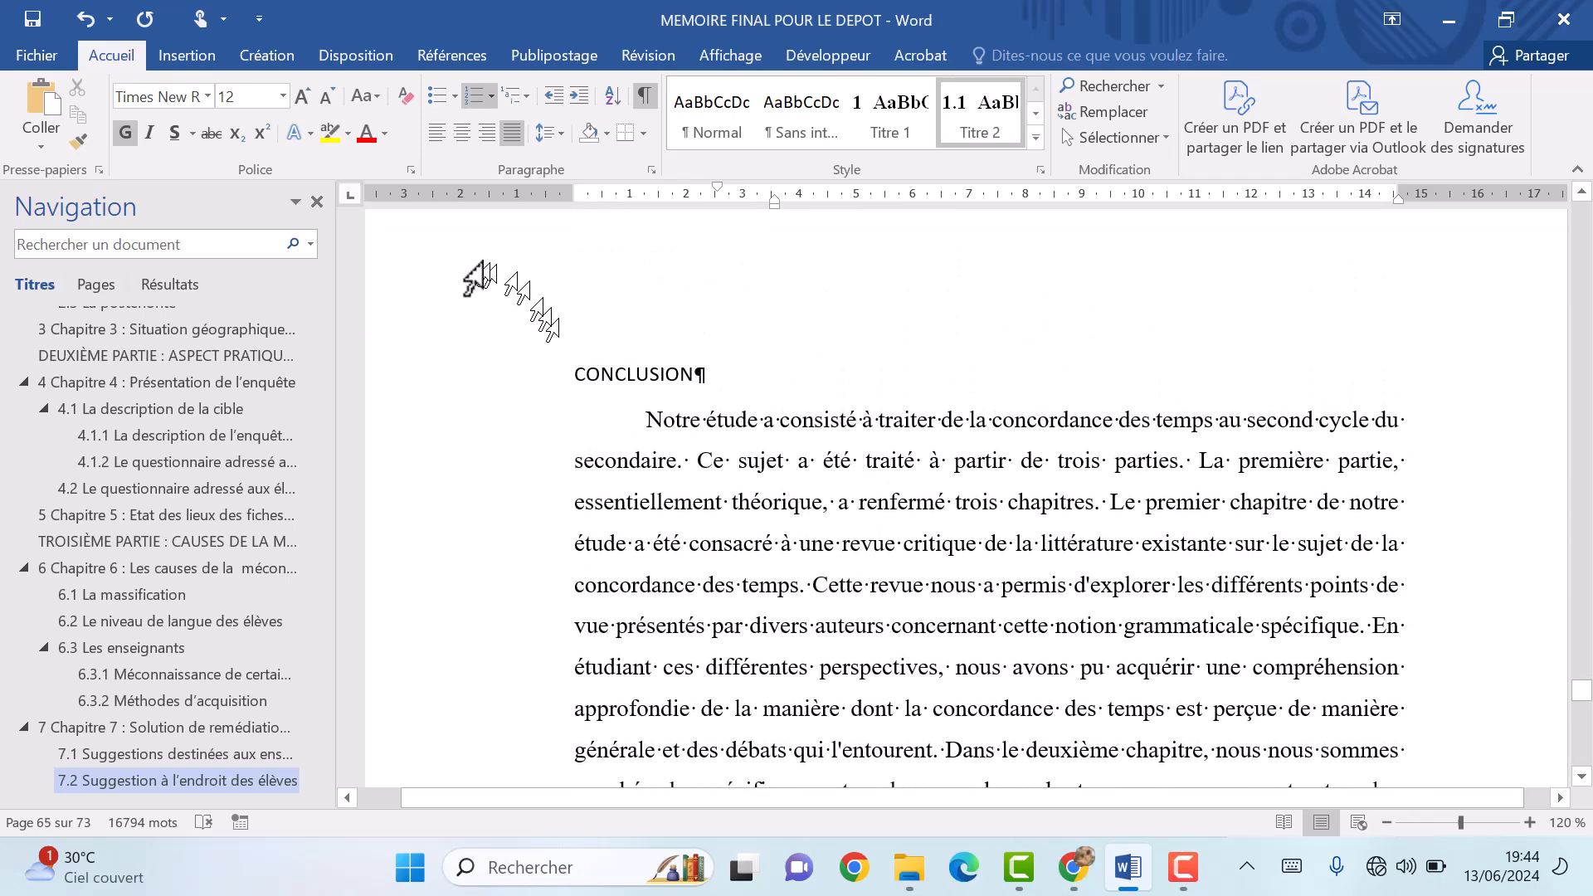
pyautogui.click(658, 395)
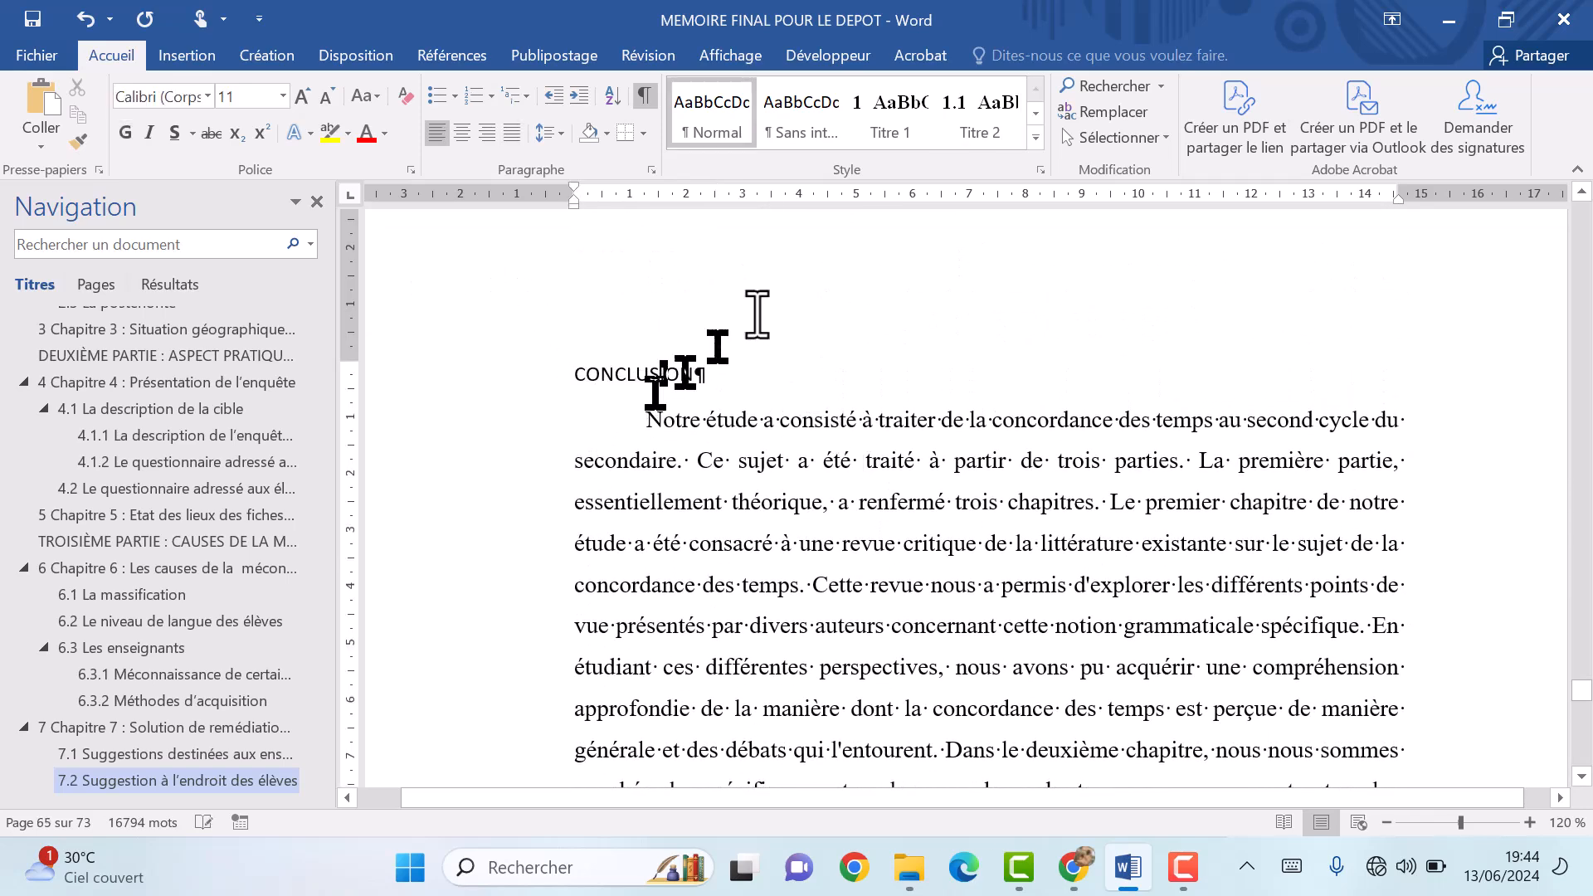
pyautogui.click(863, 137)
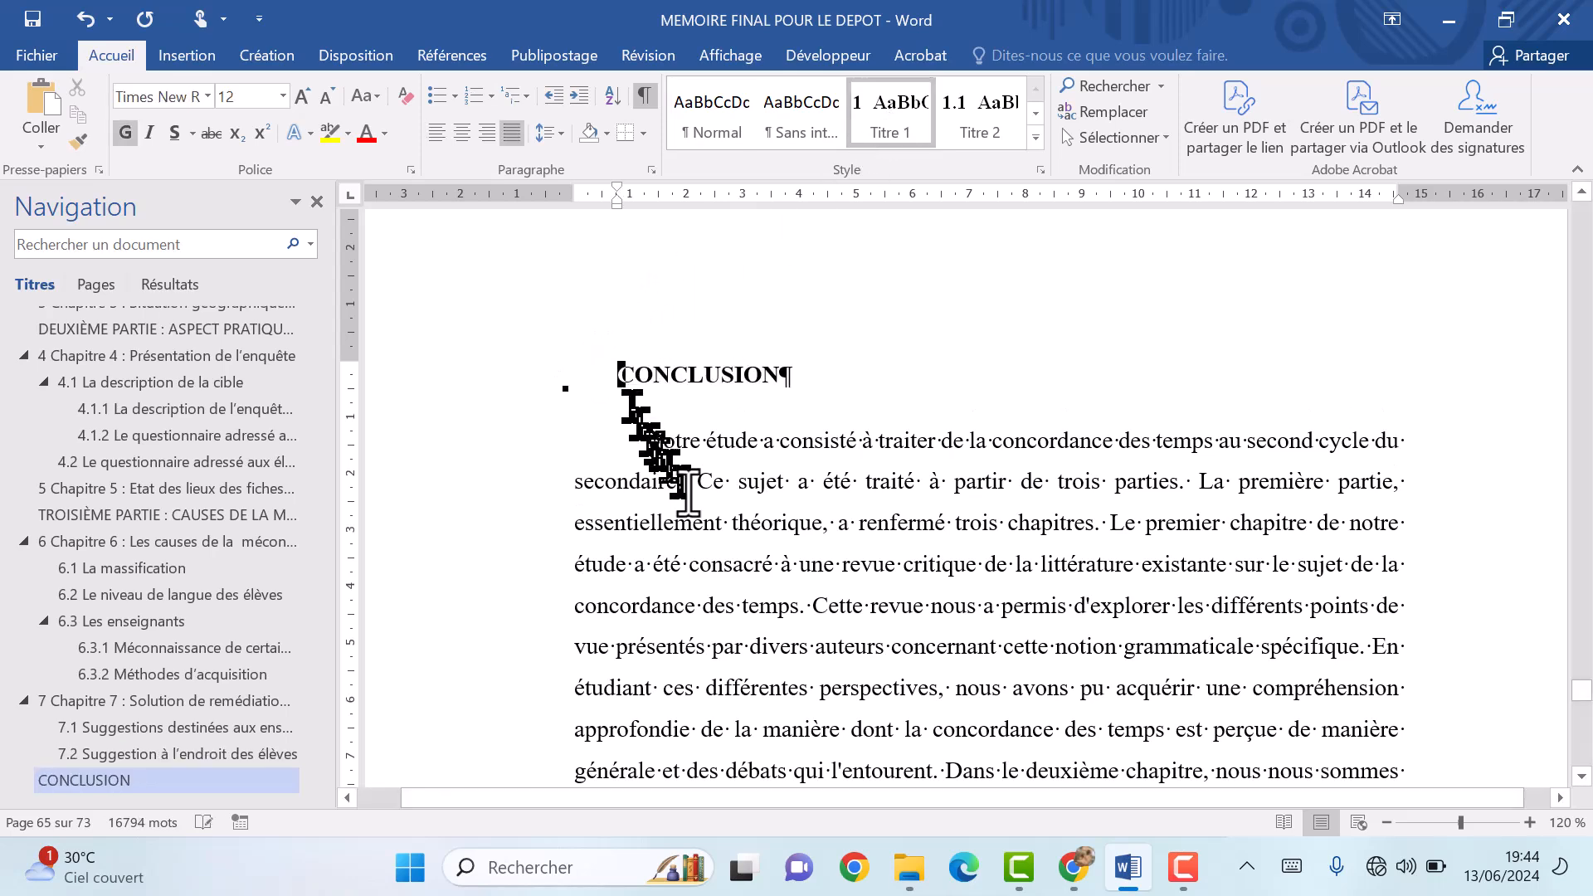
# Center the "CONCLUSION" title on its page.
pyautogui.scroll(-8, 690, 502)
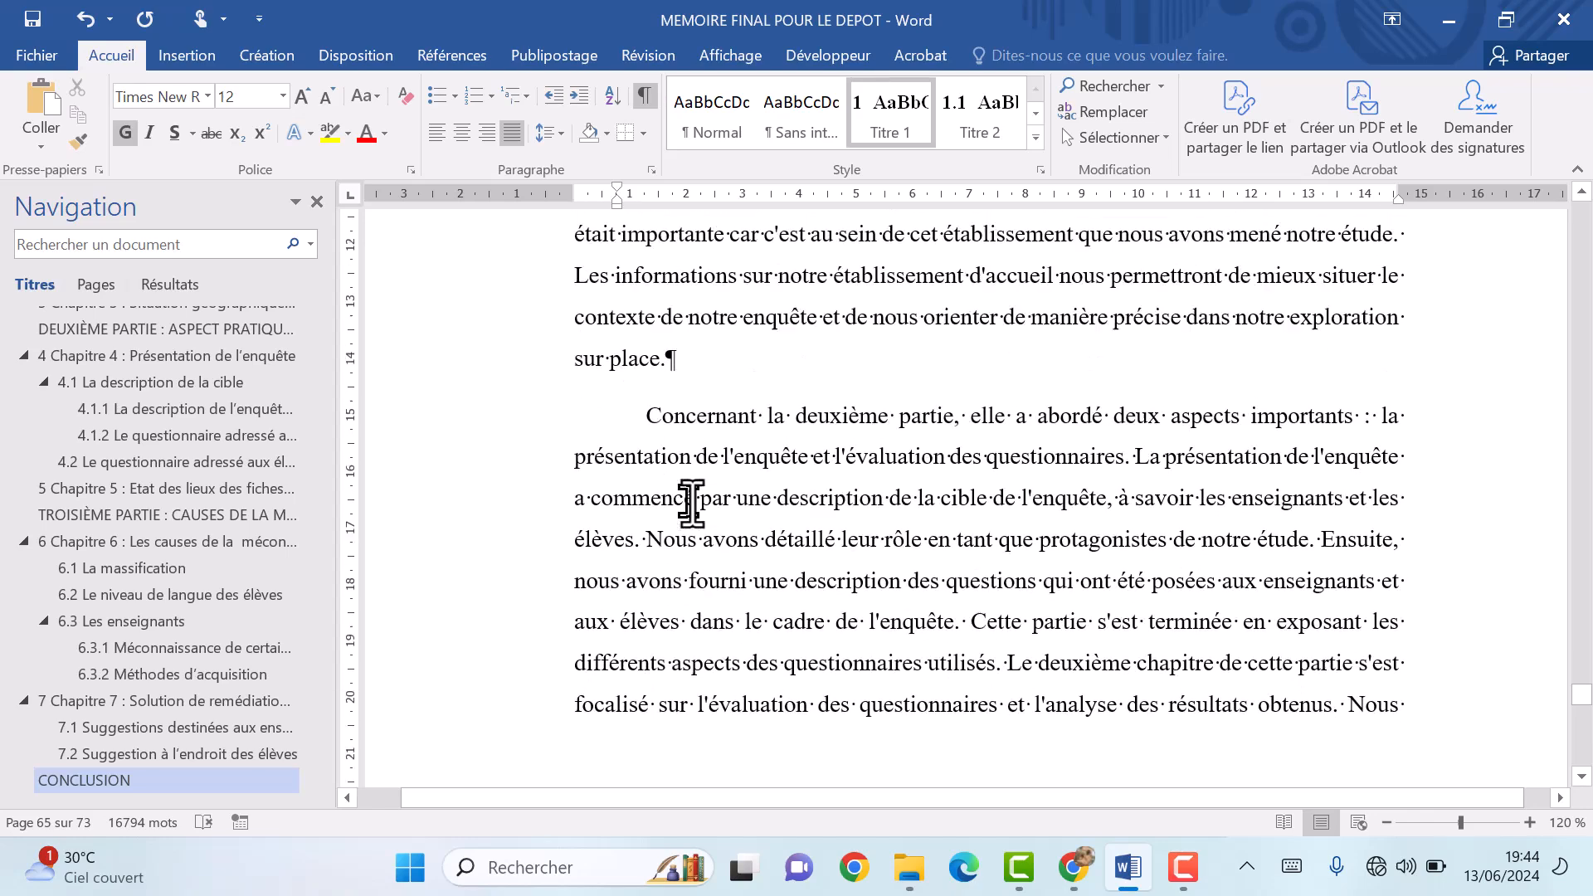
pyautogui.scroll(9, 690, 502)
pyautogui.scroll(1, 690, 502)
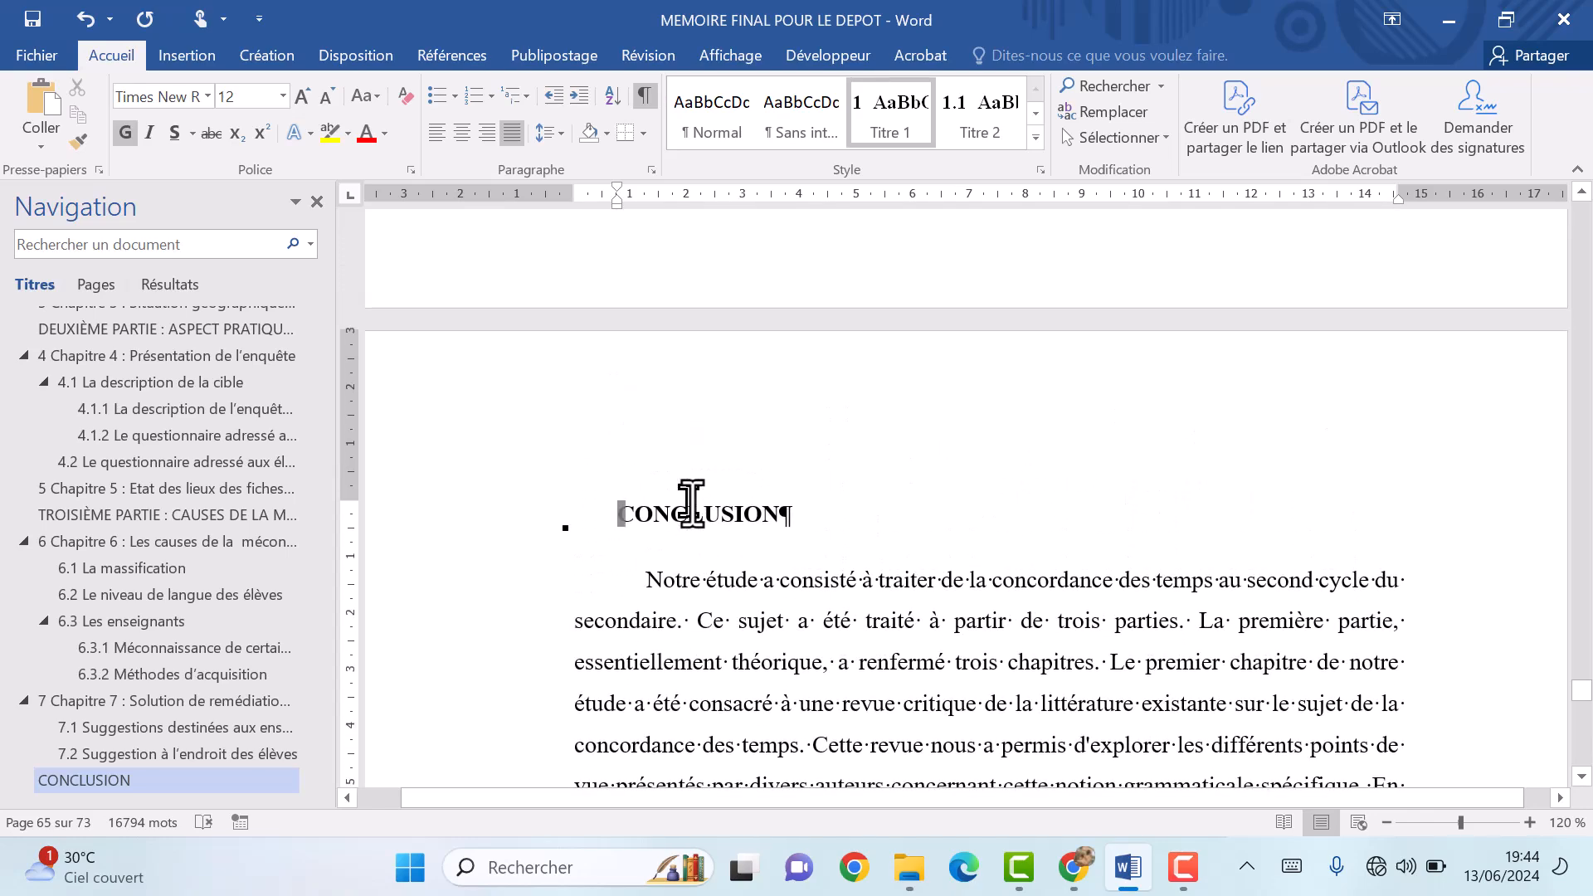
pyautogui.click(463, 133)
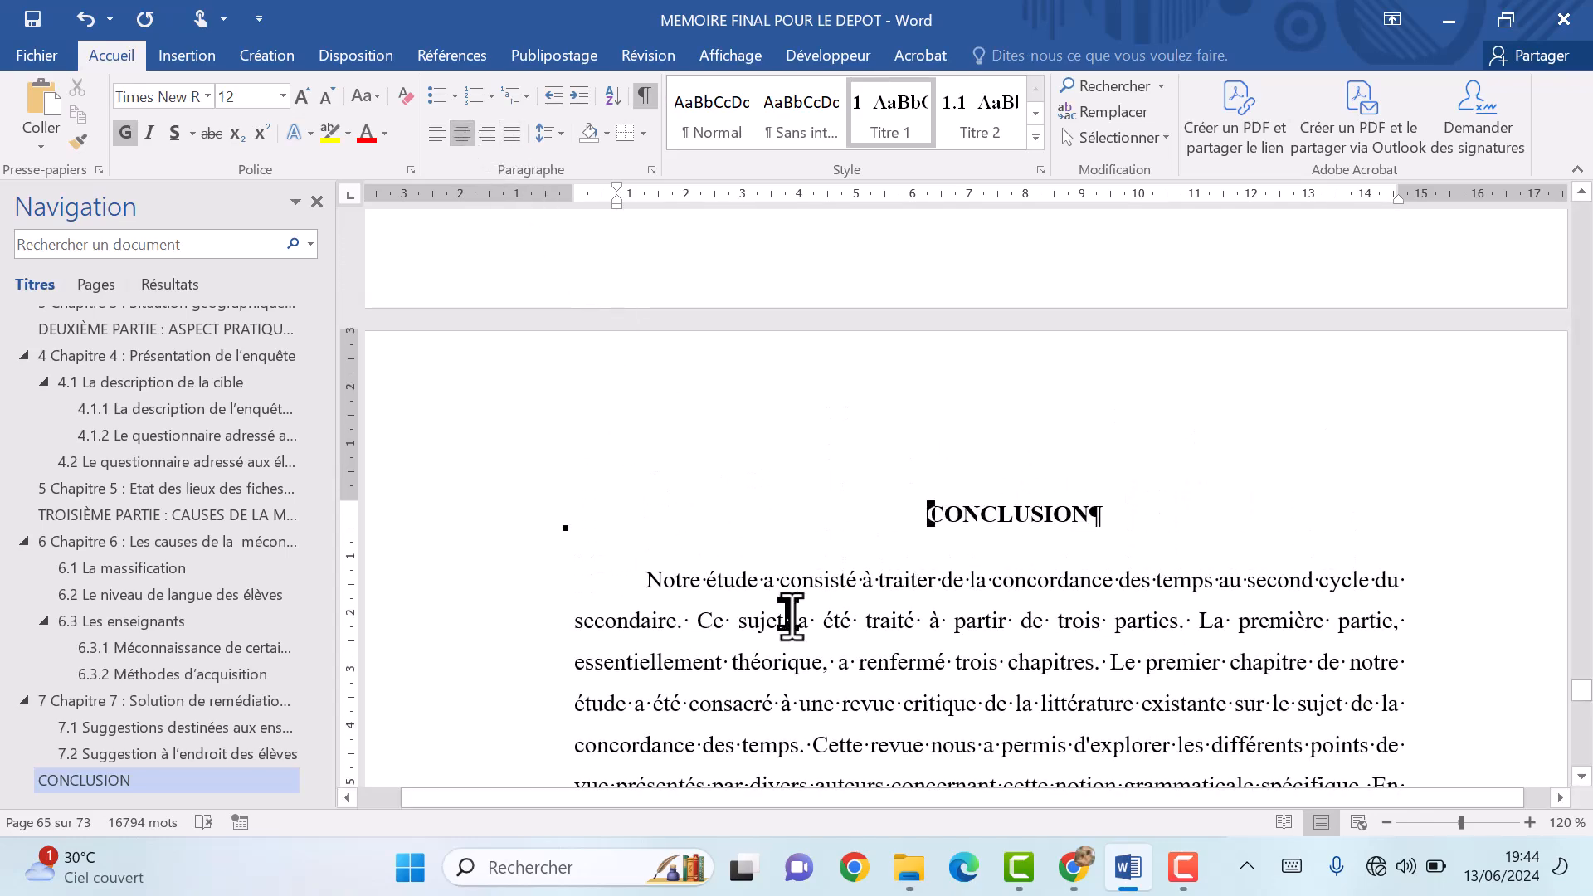
# Apply the Titre 1 style to the "BIBLIOGRAPHIE" title above the list of grammar works.
pyautogui.scroll(-10, 790, 617)
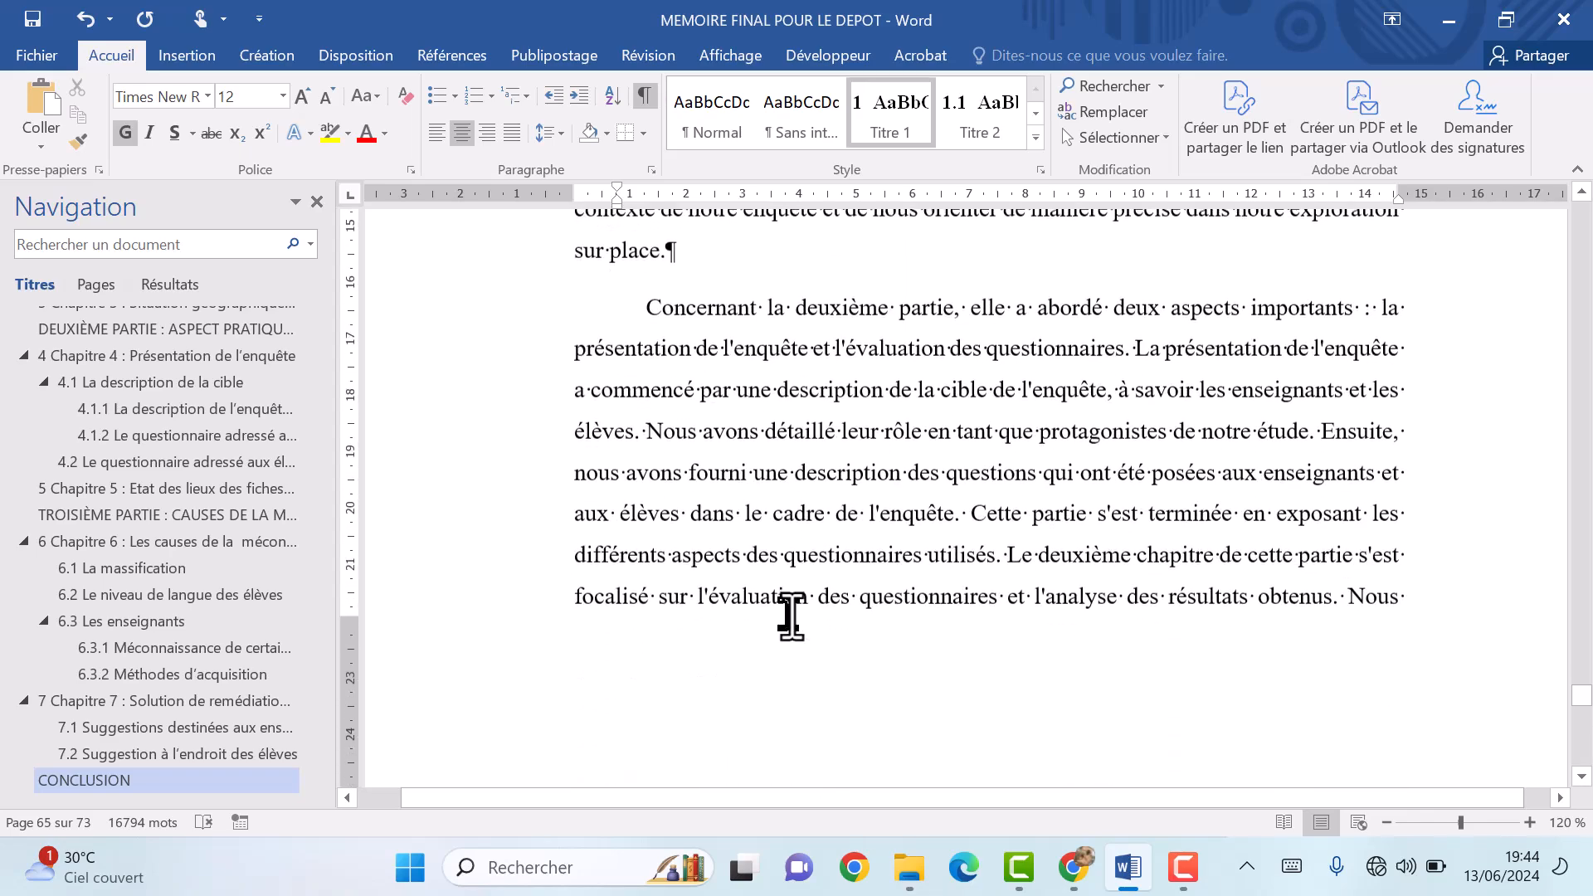
pyautogui.scroll(-12, 791, 616)
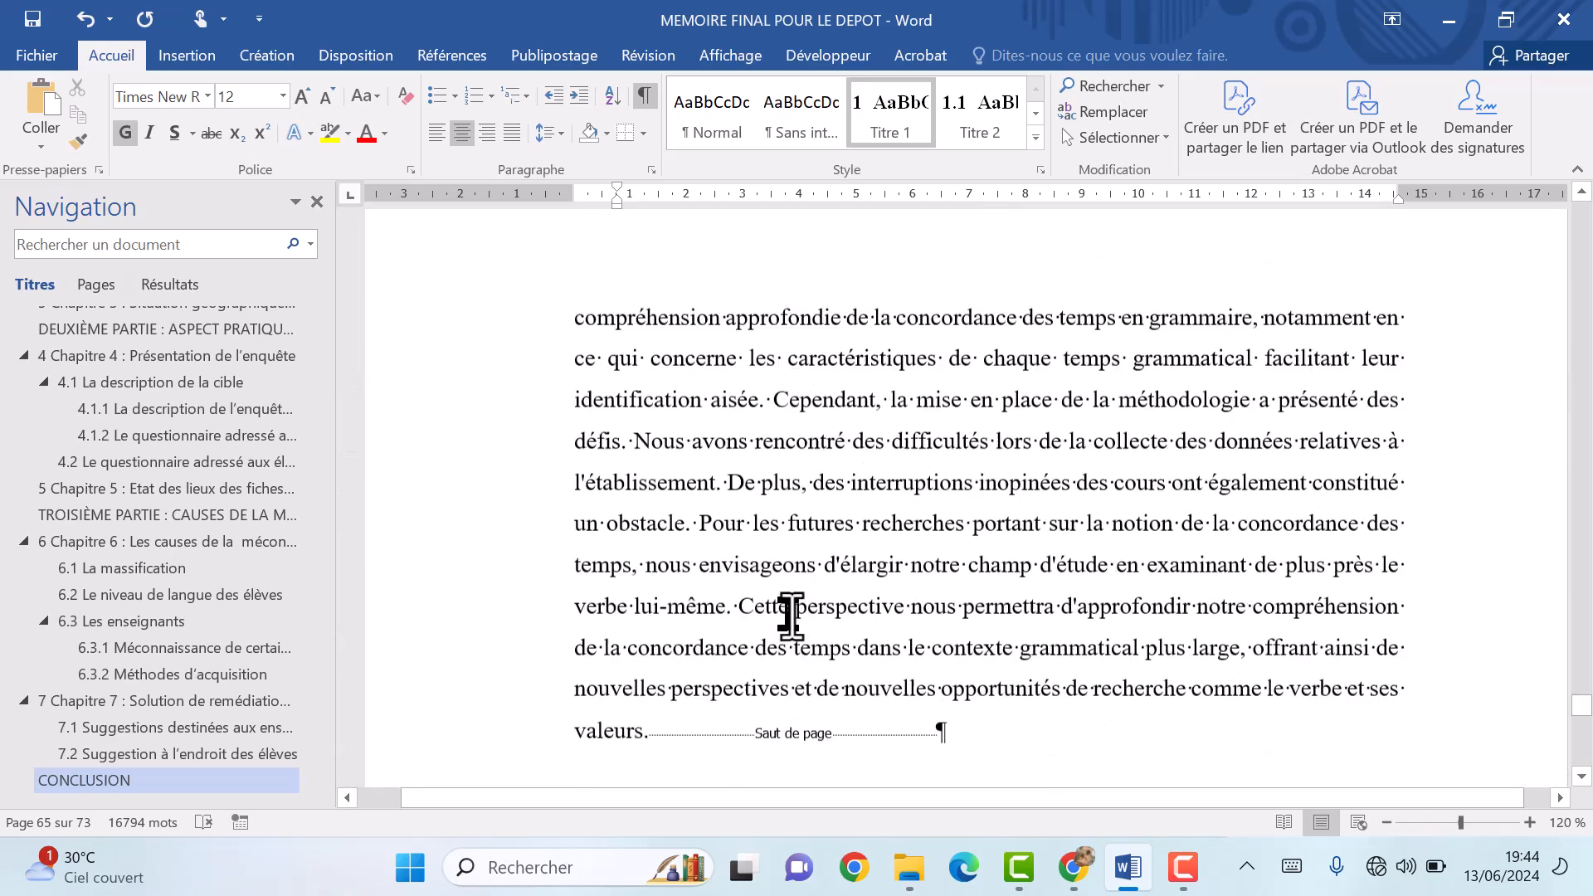
pyautogui.scroll(-2, 790, 622)
pyautogui.scroll(-6, 790, 655)
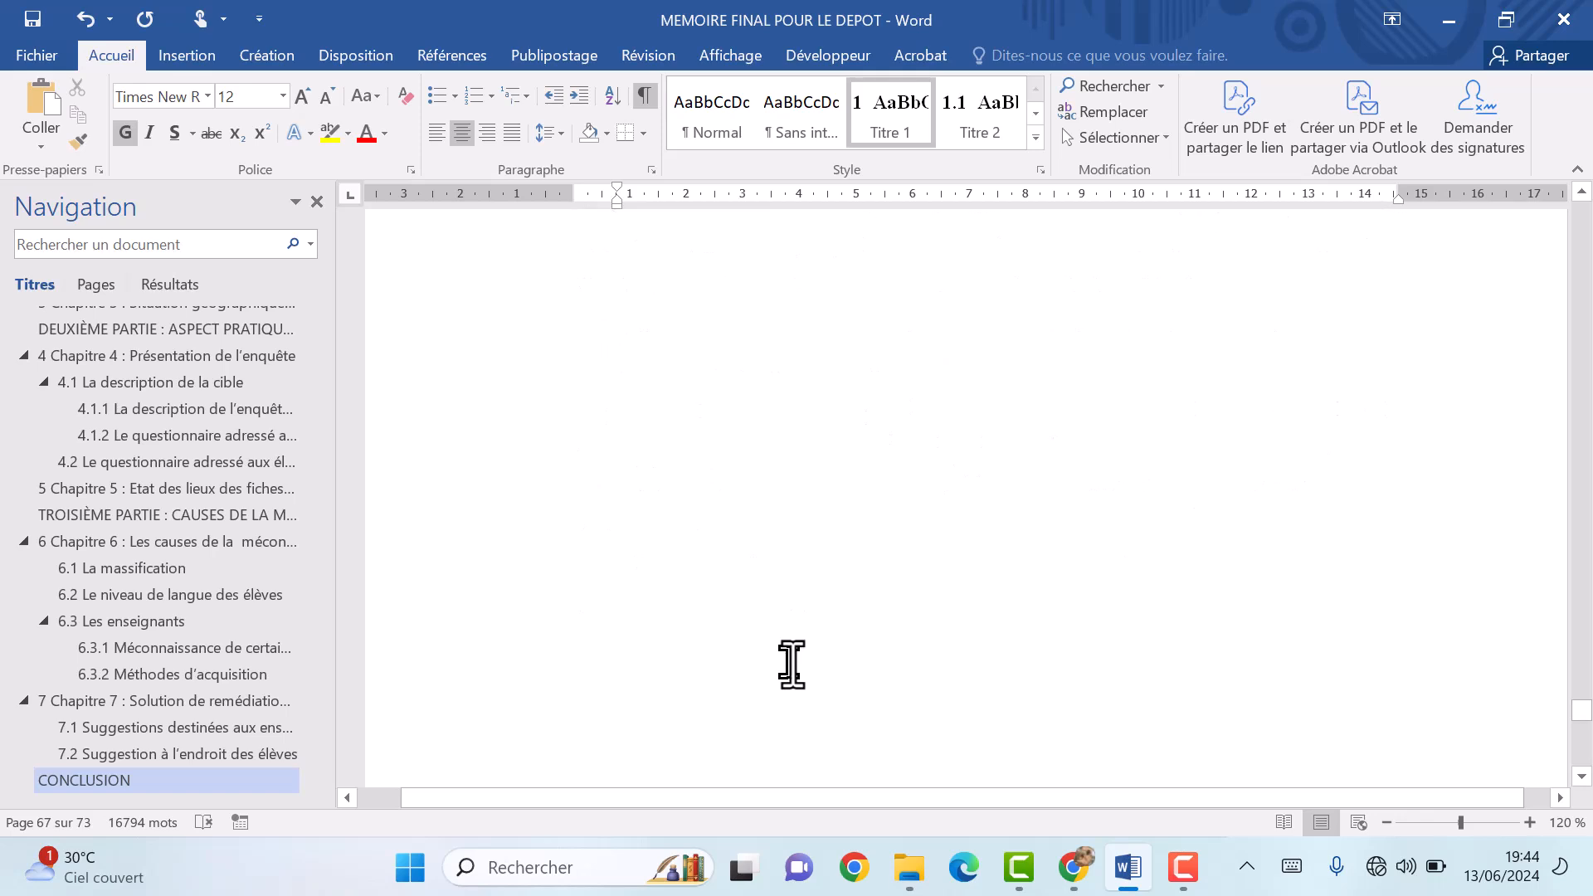
pyautogui.scroll(-5, 789, 660)
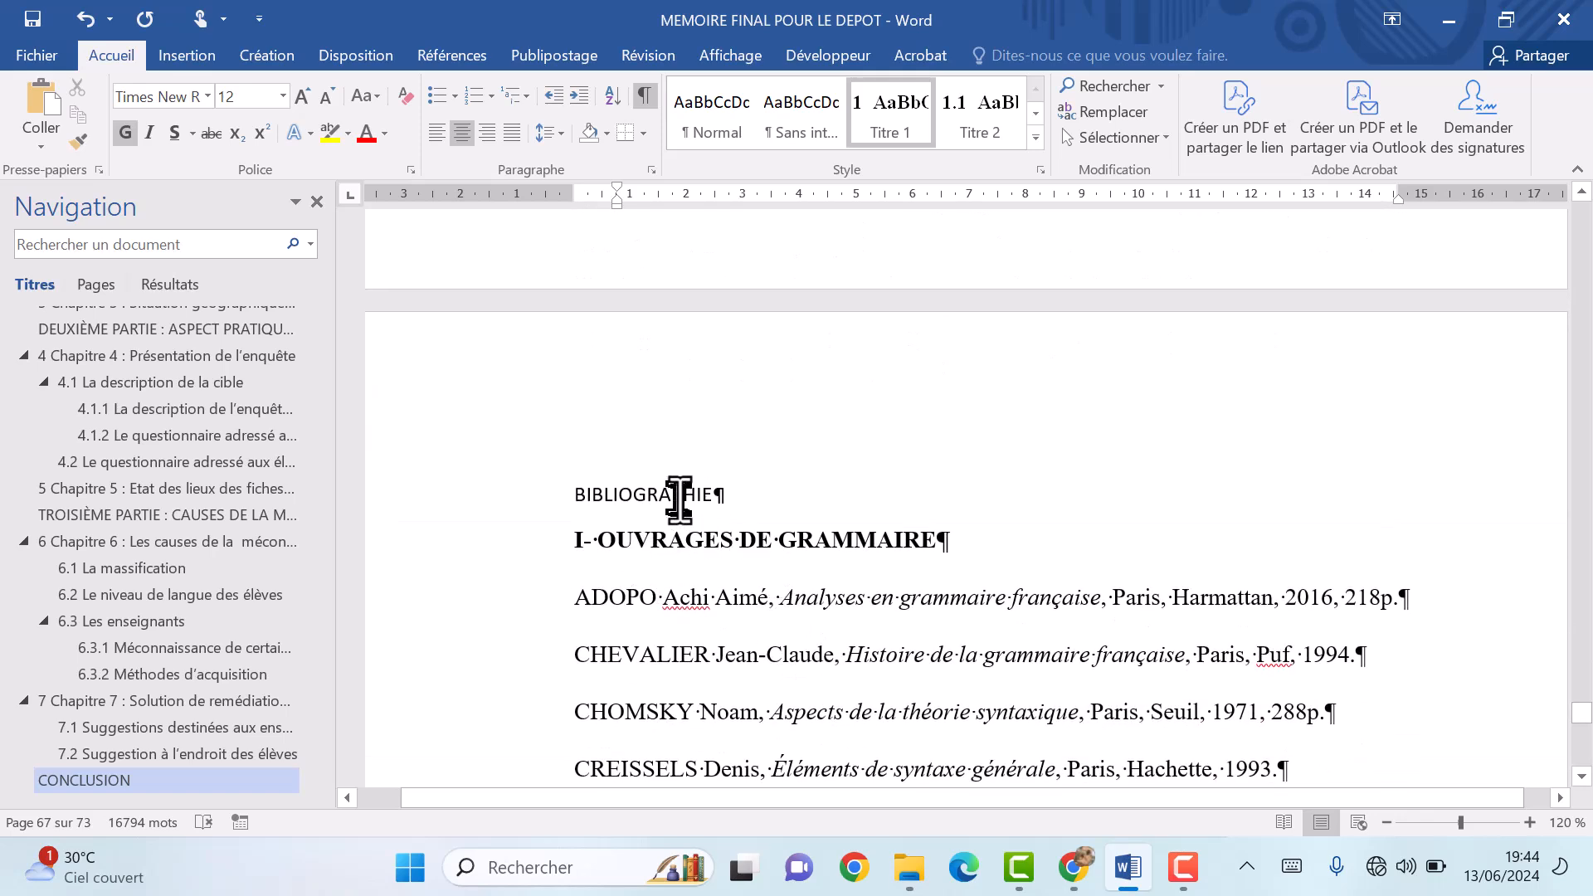
pyautogui.click(678, 496)
pyautogui.click(912, 137)
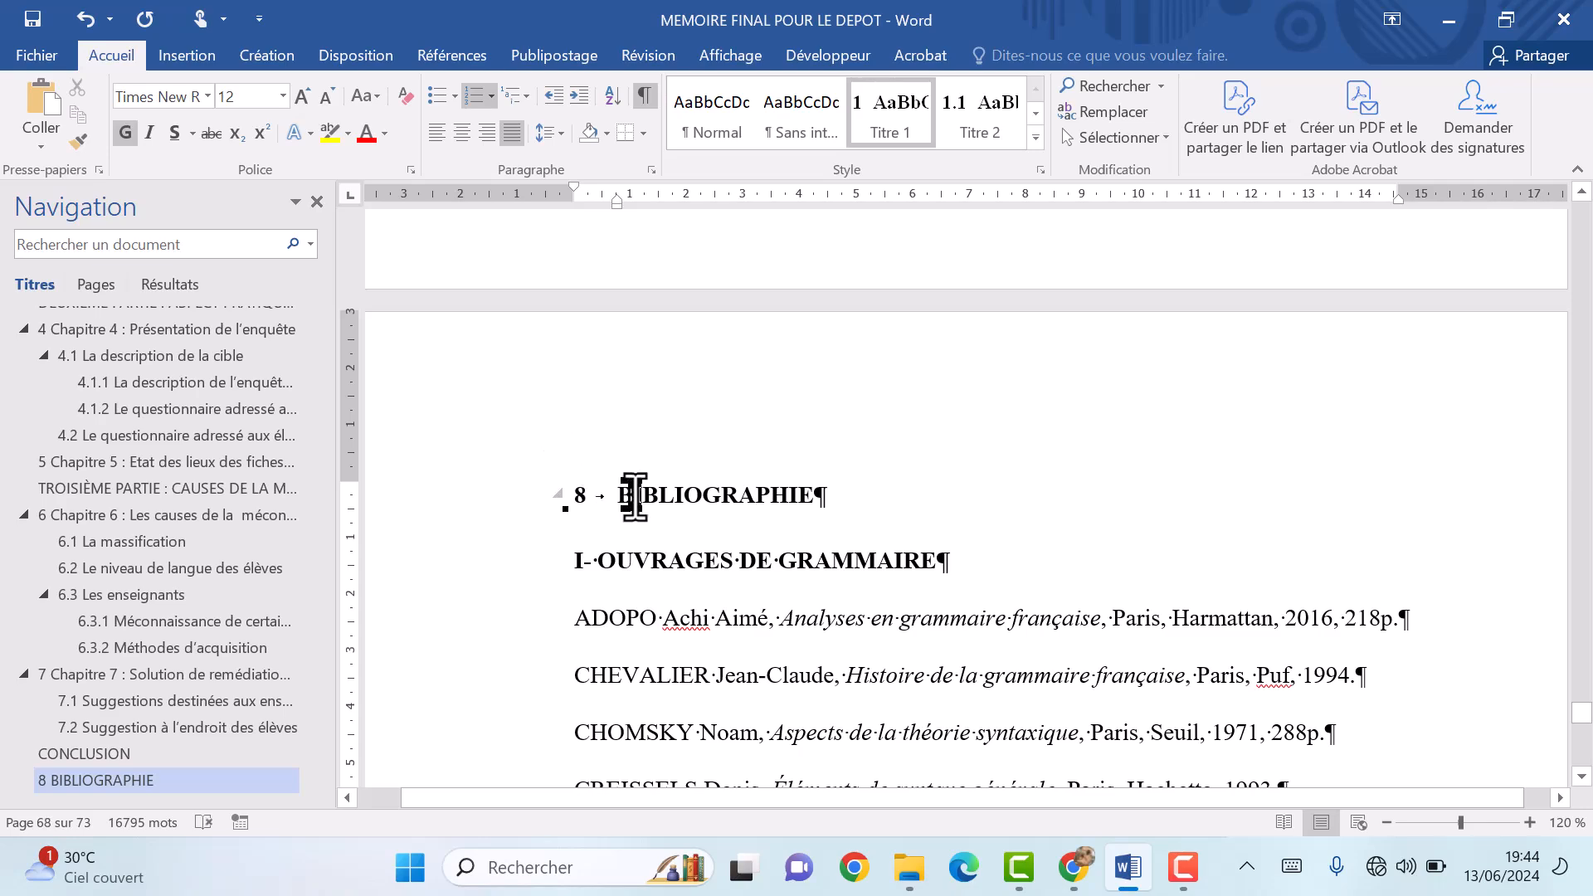
# Apply the Titre 1 style to the "ANNEXES" title above Annexe I.
pyautogui.scroll(-20, 657, 657)
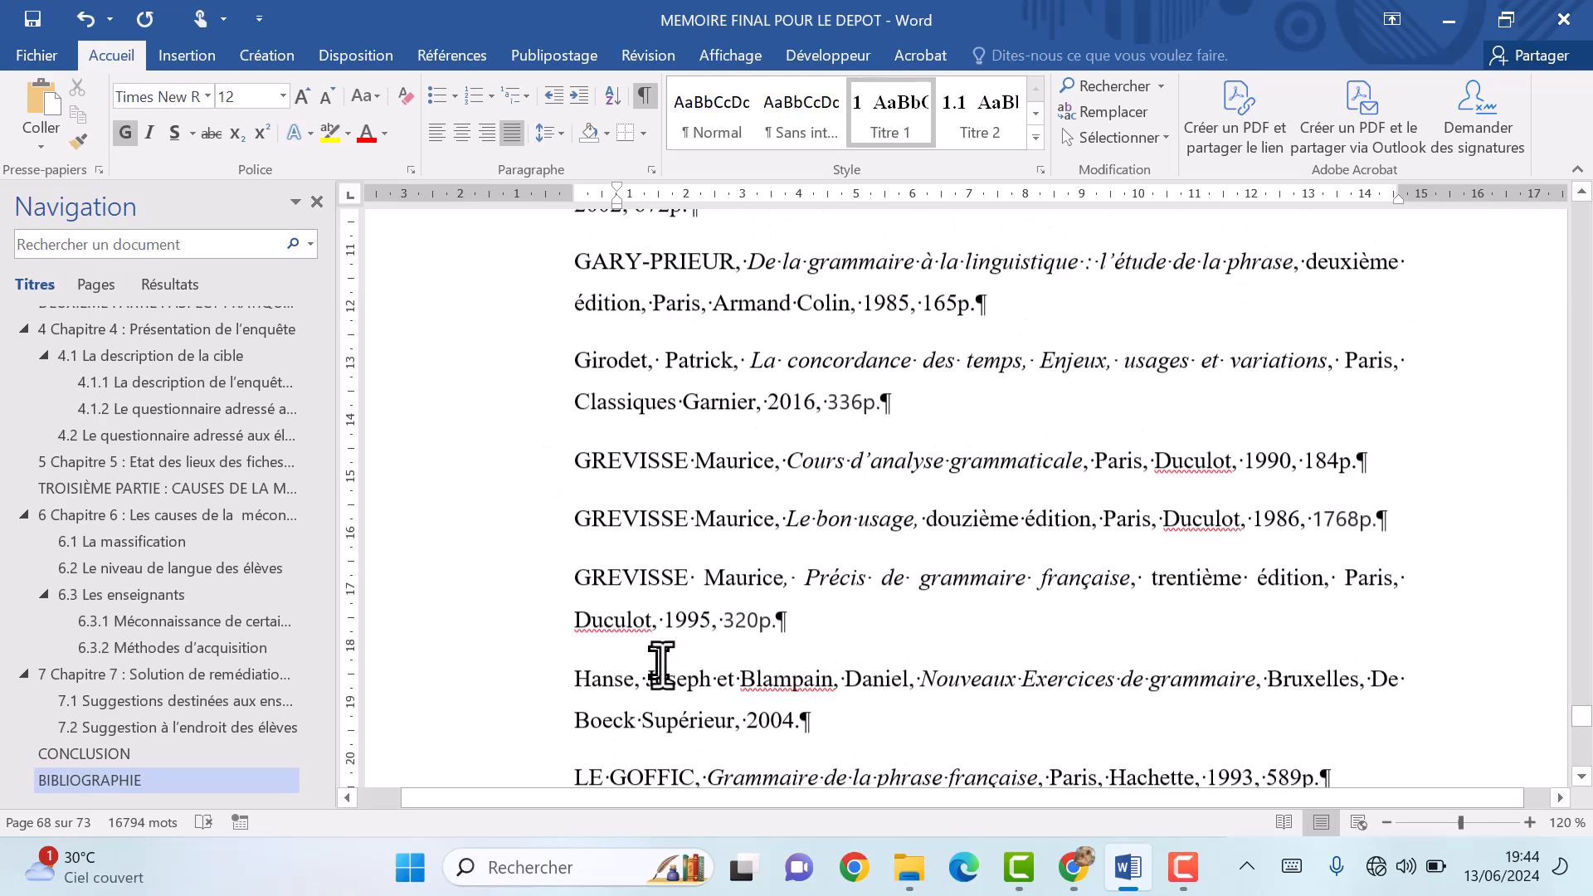
pyautogui.scroll(-20, 661, 664)
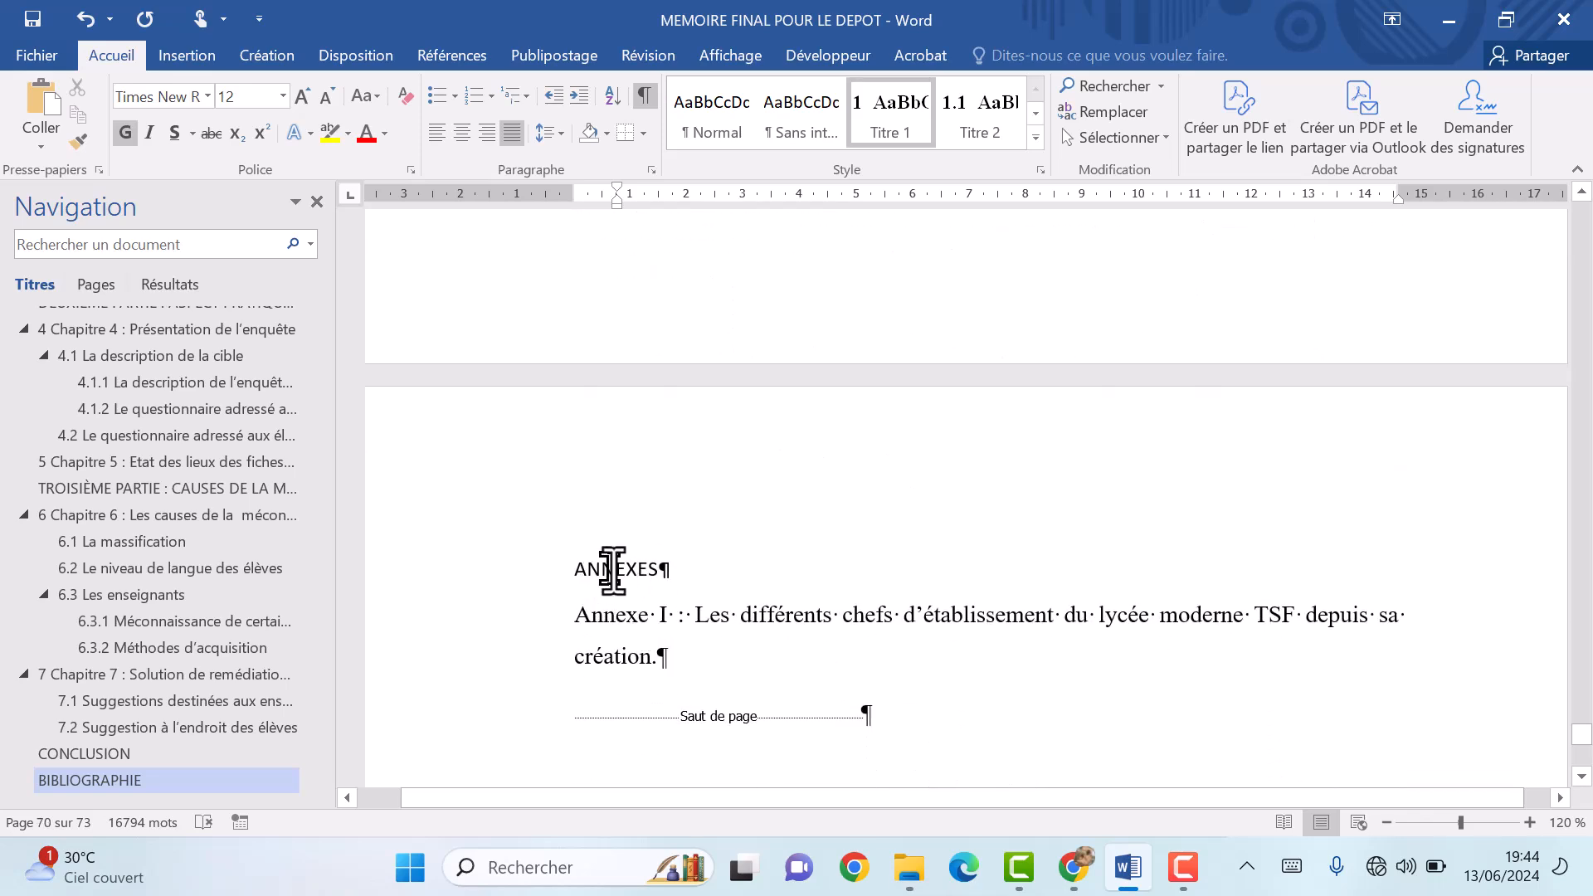
pyautogui.click(612, 570)
pyautogui.click(890, 124)
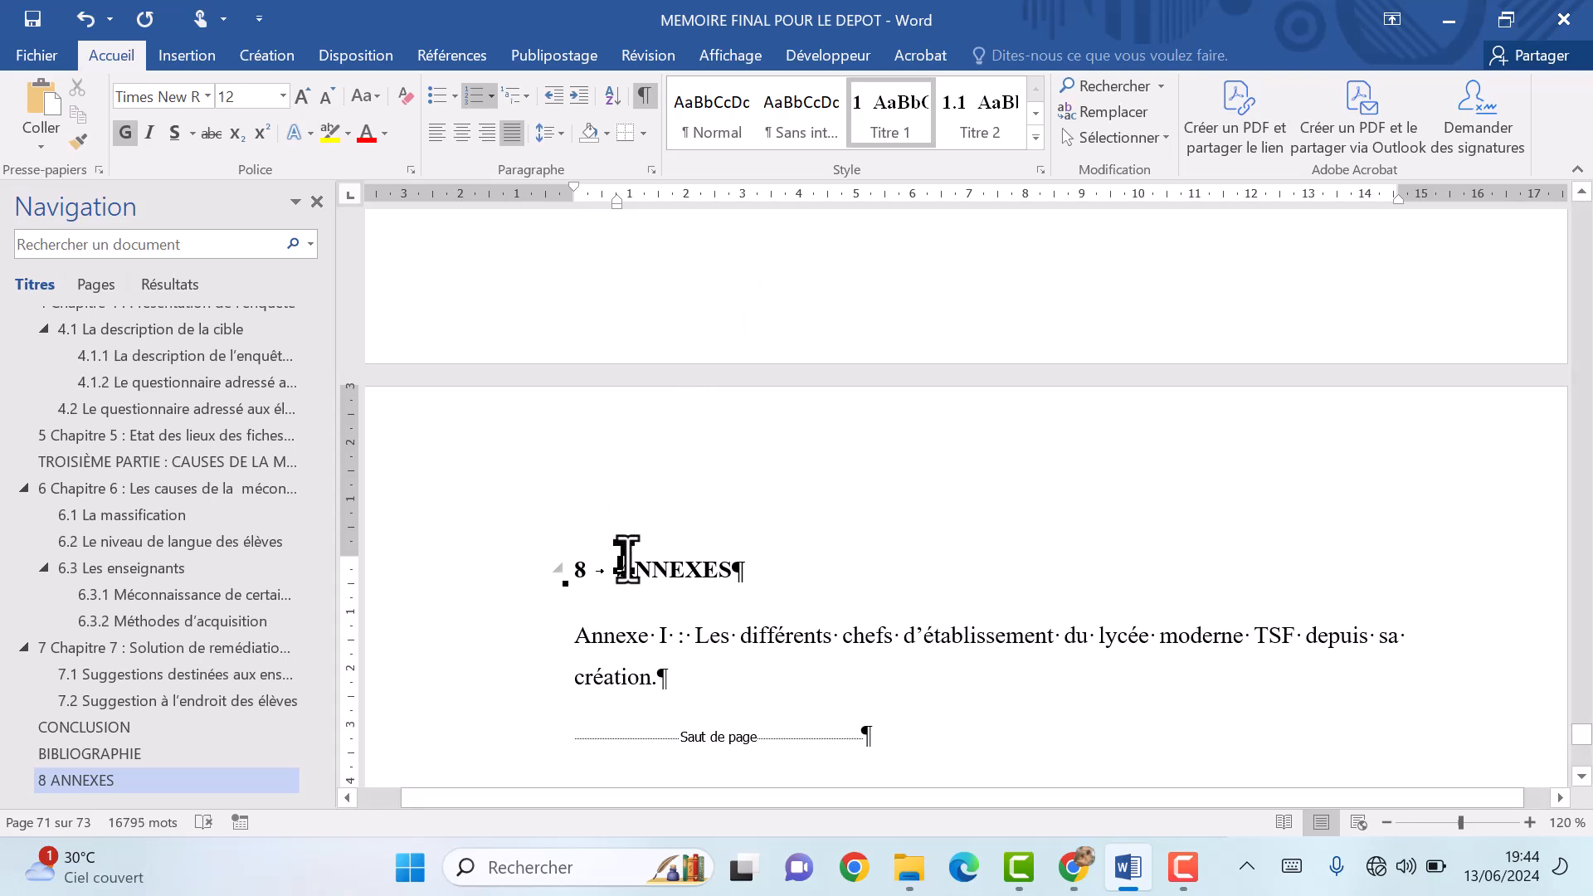
# Apply the Titre 1 style to the "Table des matières" title on the last page, without a chapter number.
pyautogui.scroll(-8, 626, 560)
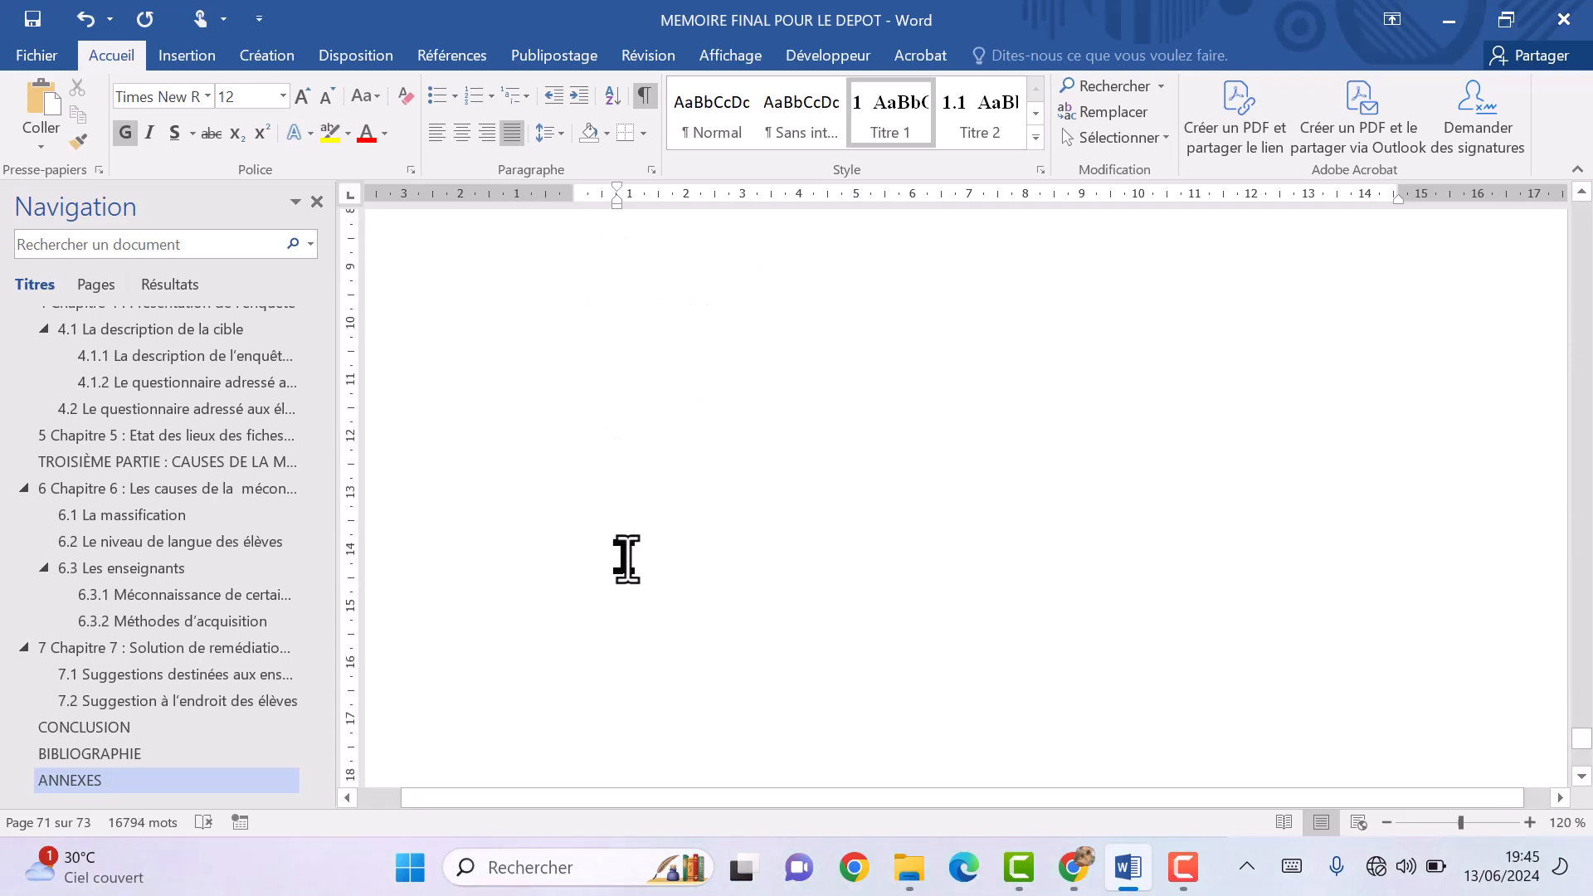
pyautogui.scroll(6, 626, 560)
pyautogui.scroll(-6, 626, 560)
pyautogui.scroll(3, 626, 560)
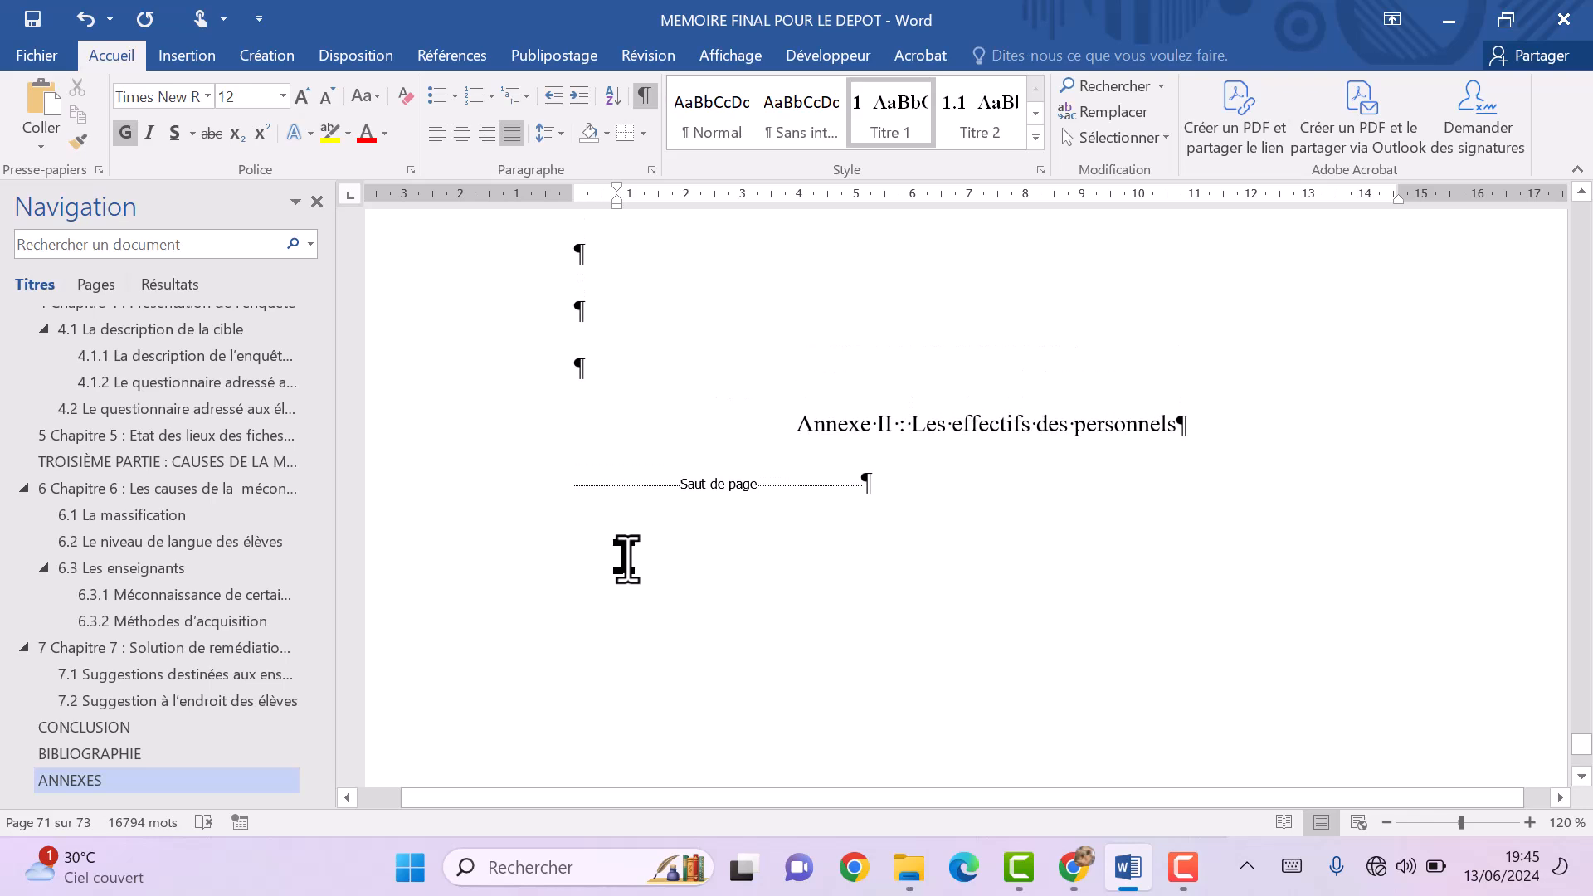
pyautogui.scroll(-3, 627, 560)
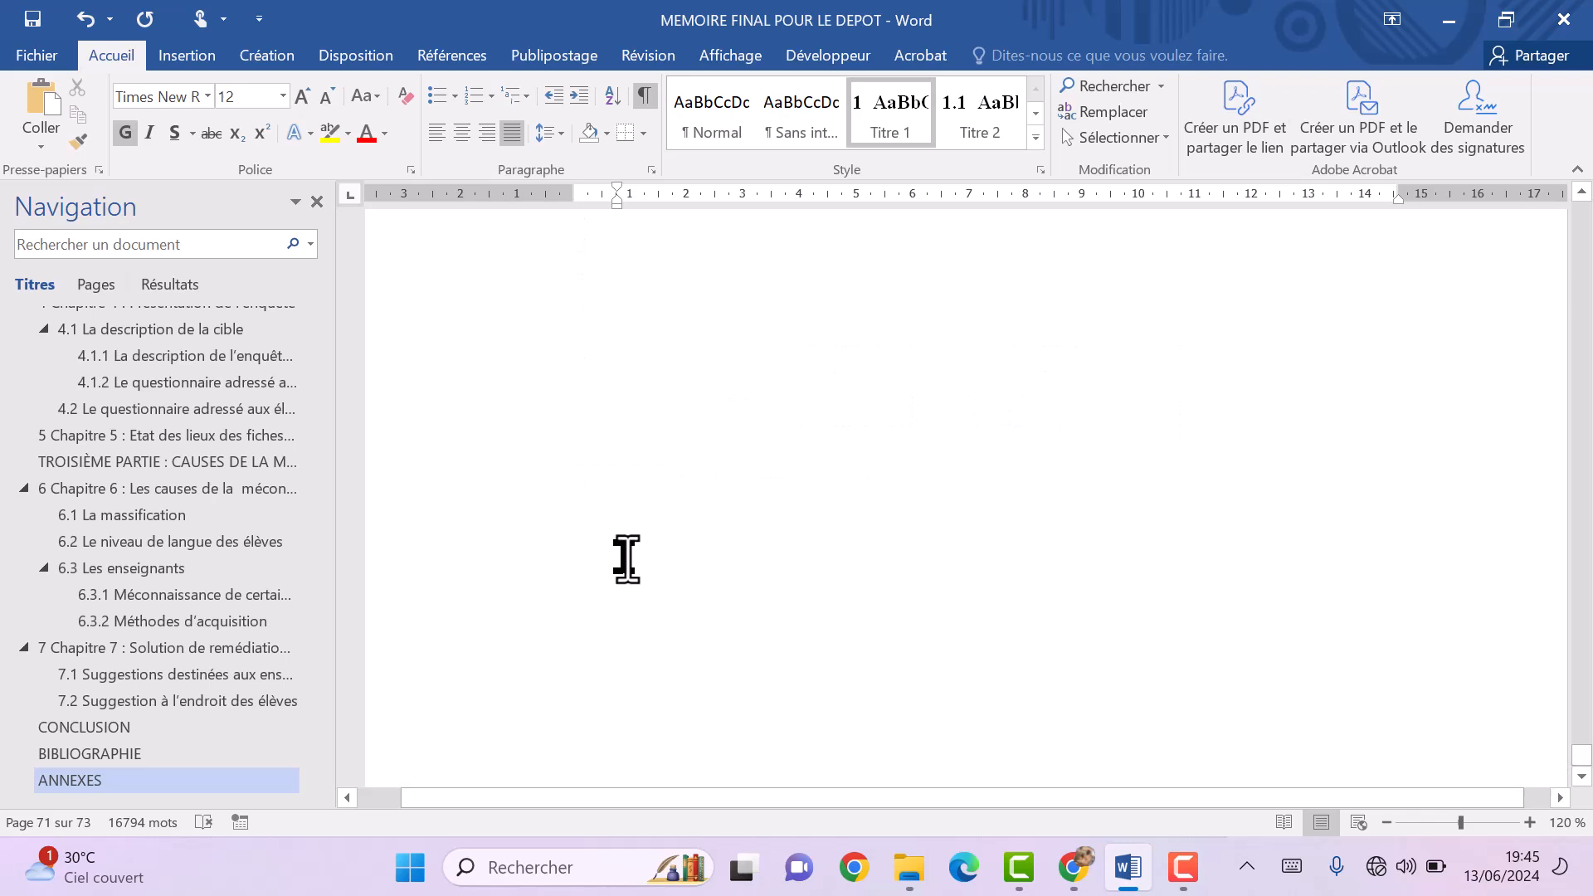
pyautogui.scroll(-3, 627, 560)
pyautogui.scroll(1, 627, 560)
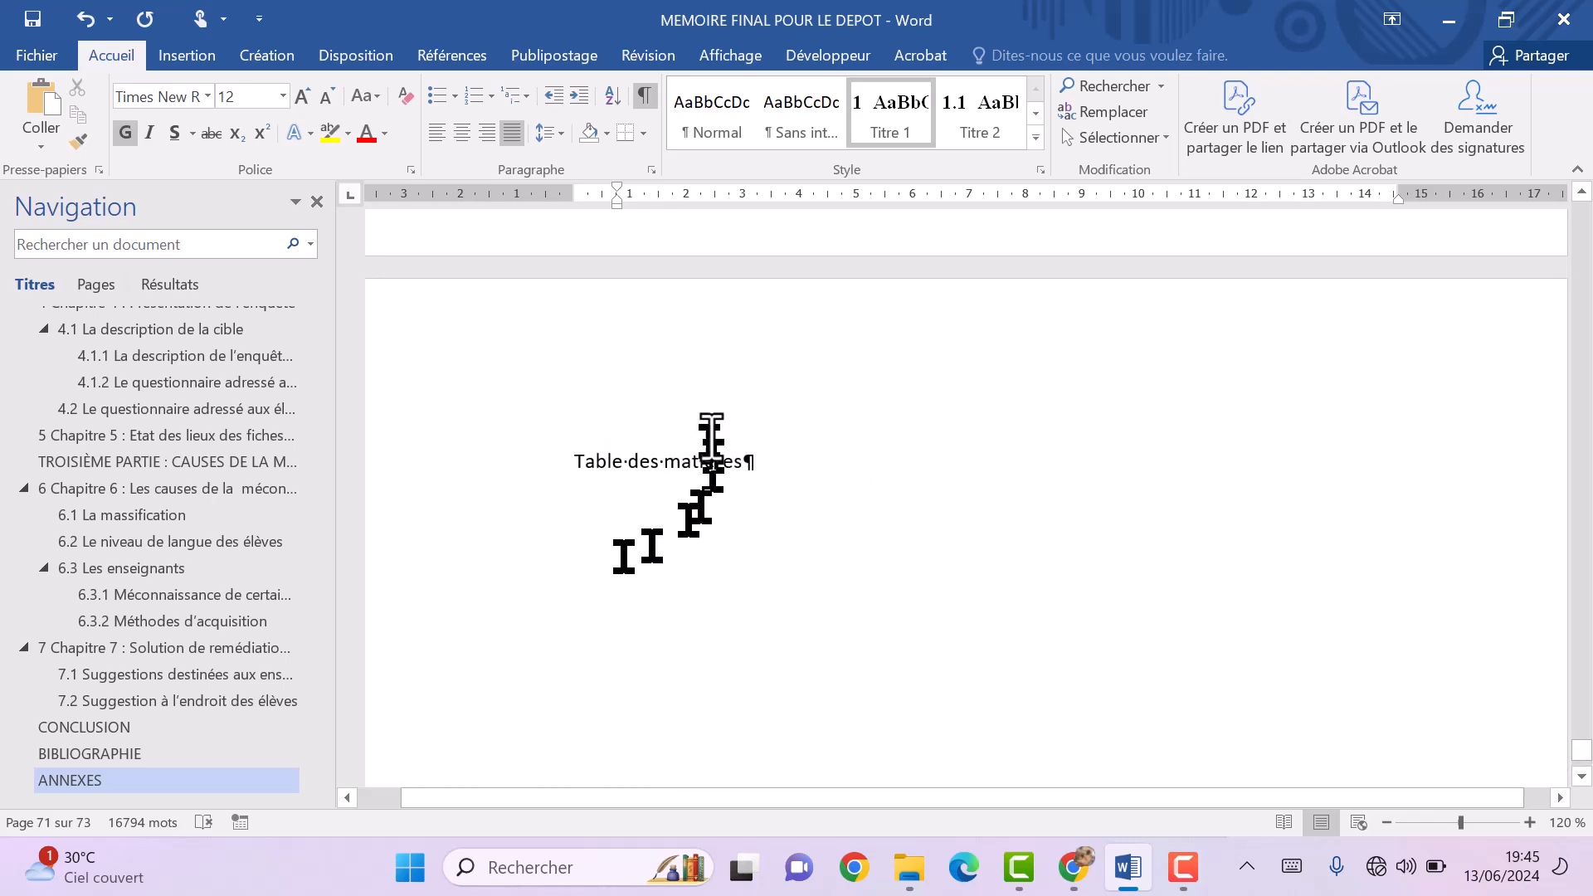
pyautogui.click(648, 455)
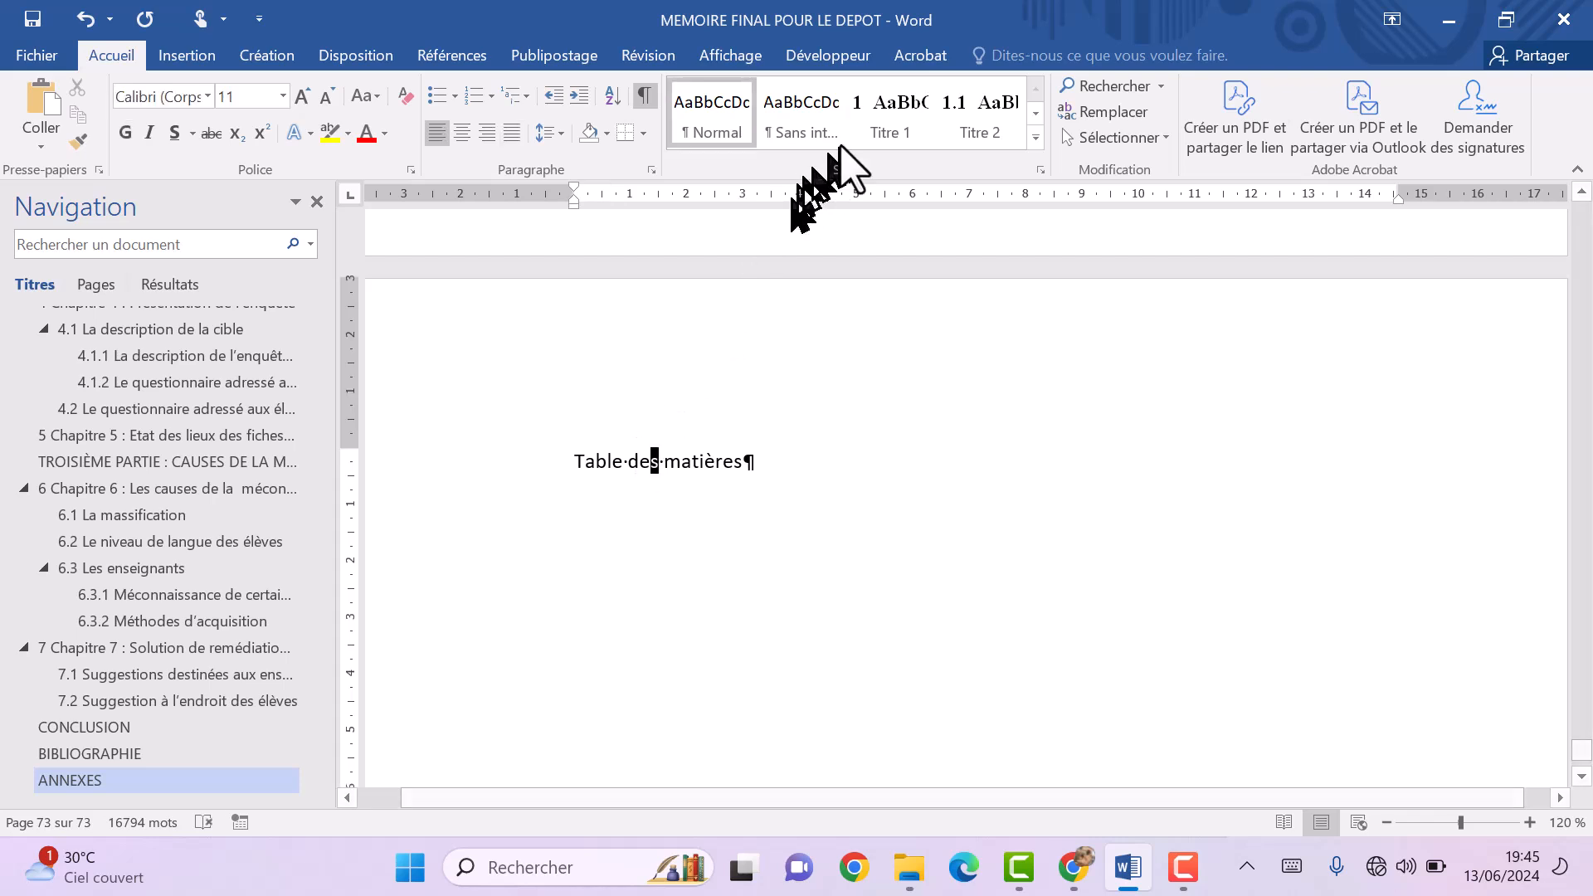
pyautogui.click(890, 116)
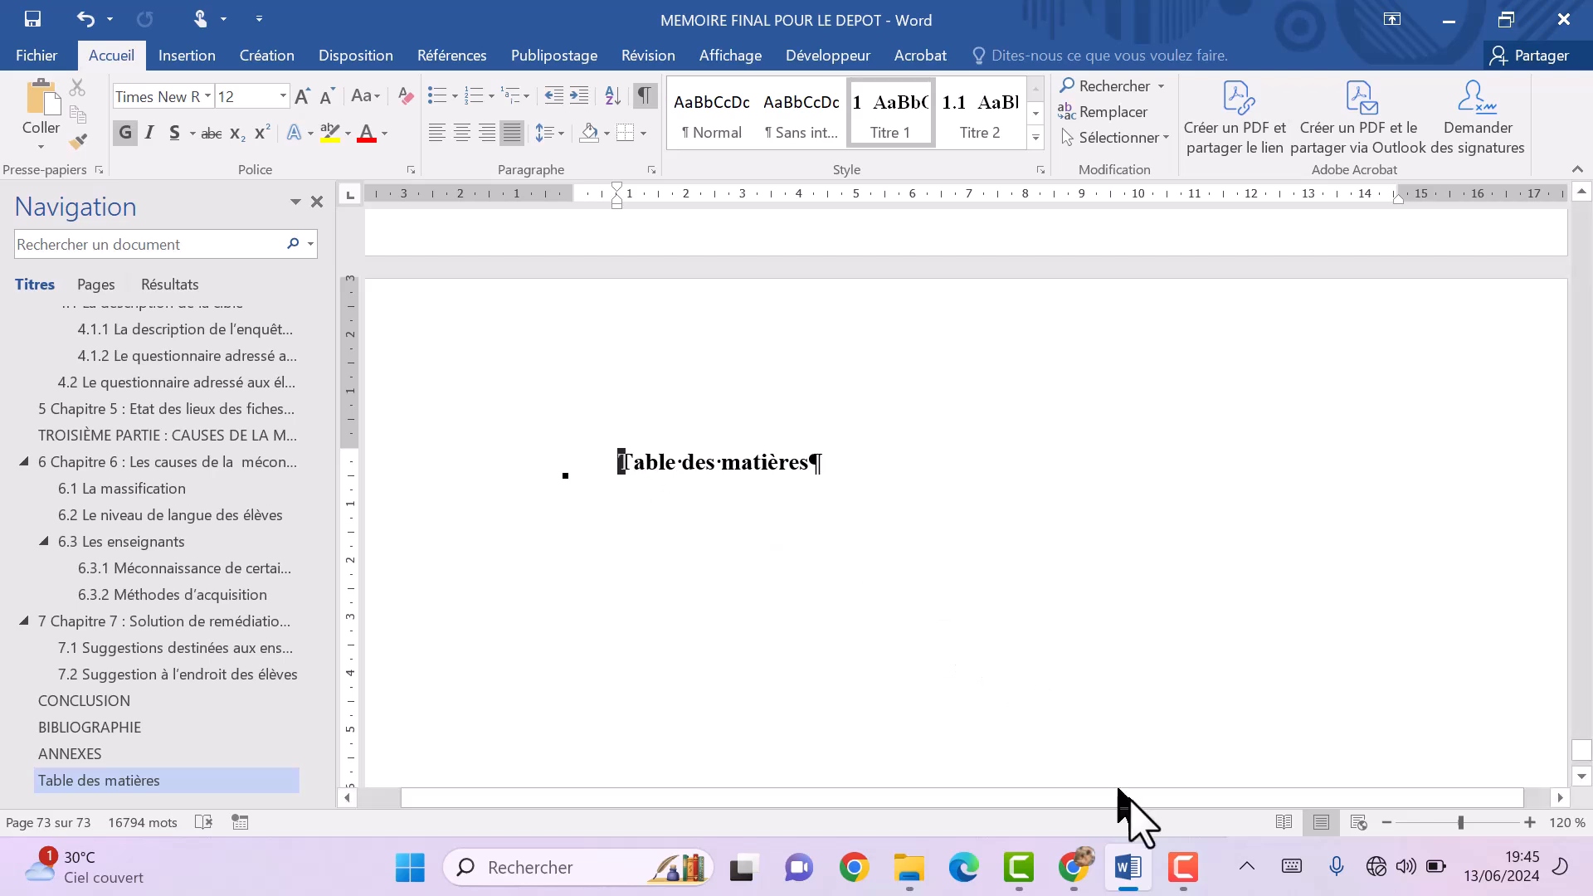
pyautogui.click(1169, 866)
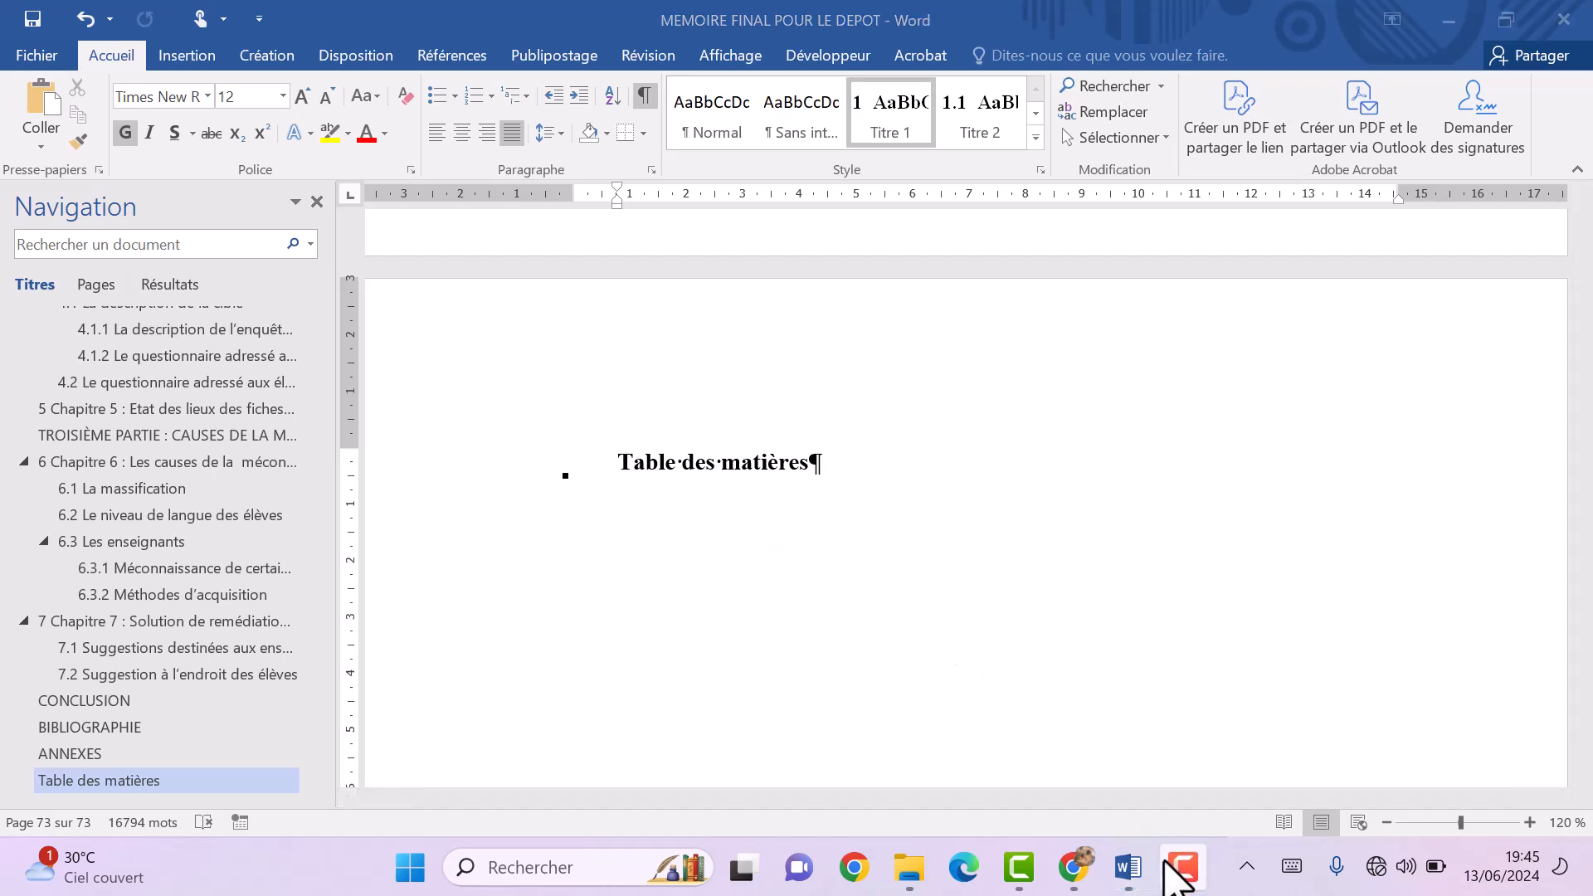
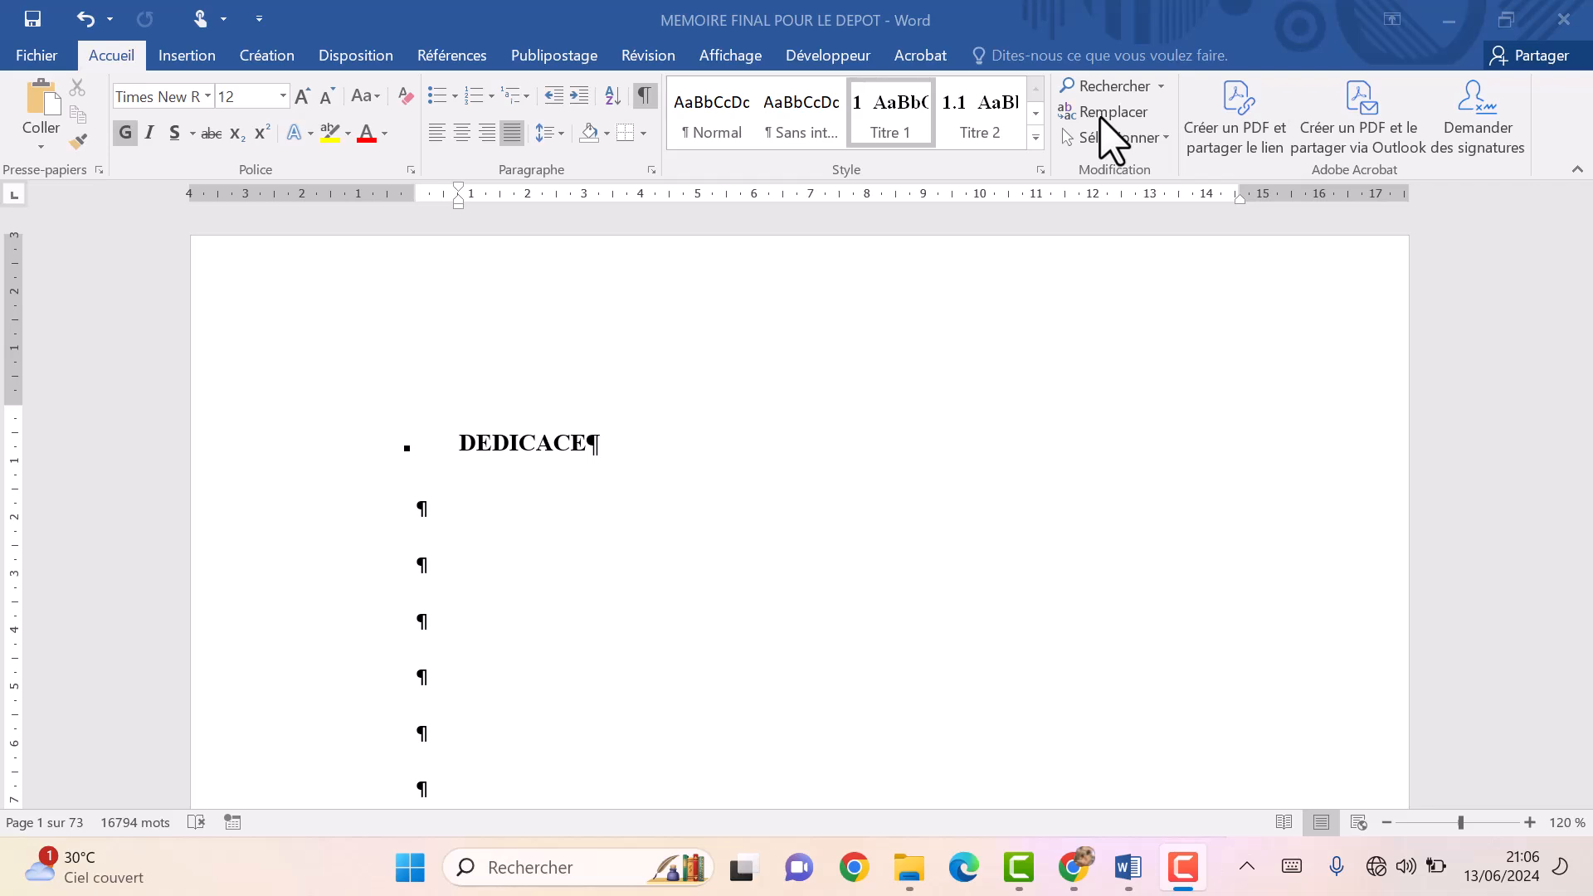
# Open the section 1 footer on the DEDICACE page for editing.
pyautogui.scroll(-15, 863, 427)
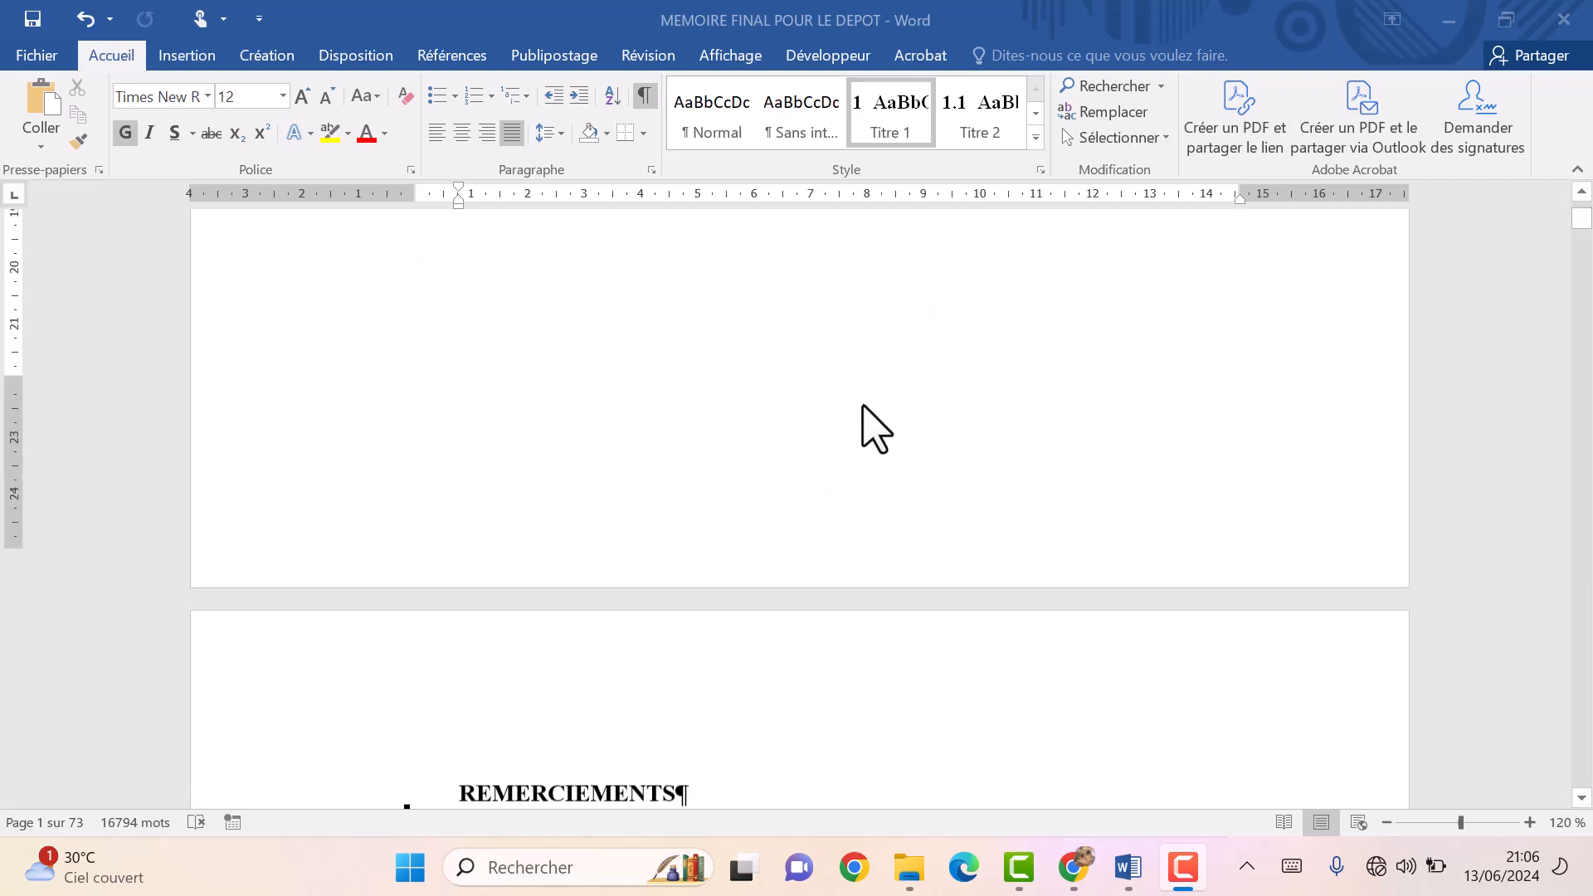
pyautogui.scroll(-15, 863, 406)
pyautogui.scroll(3, 862, 405)
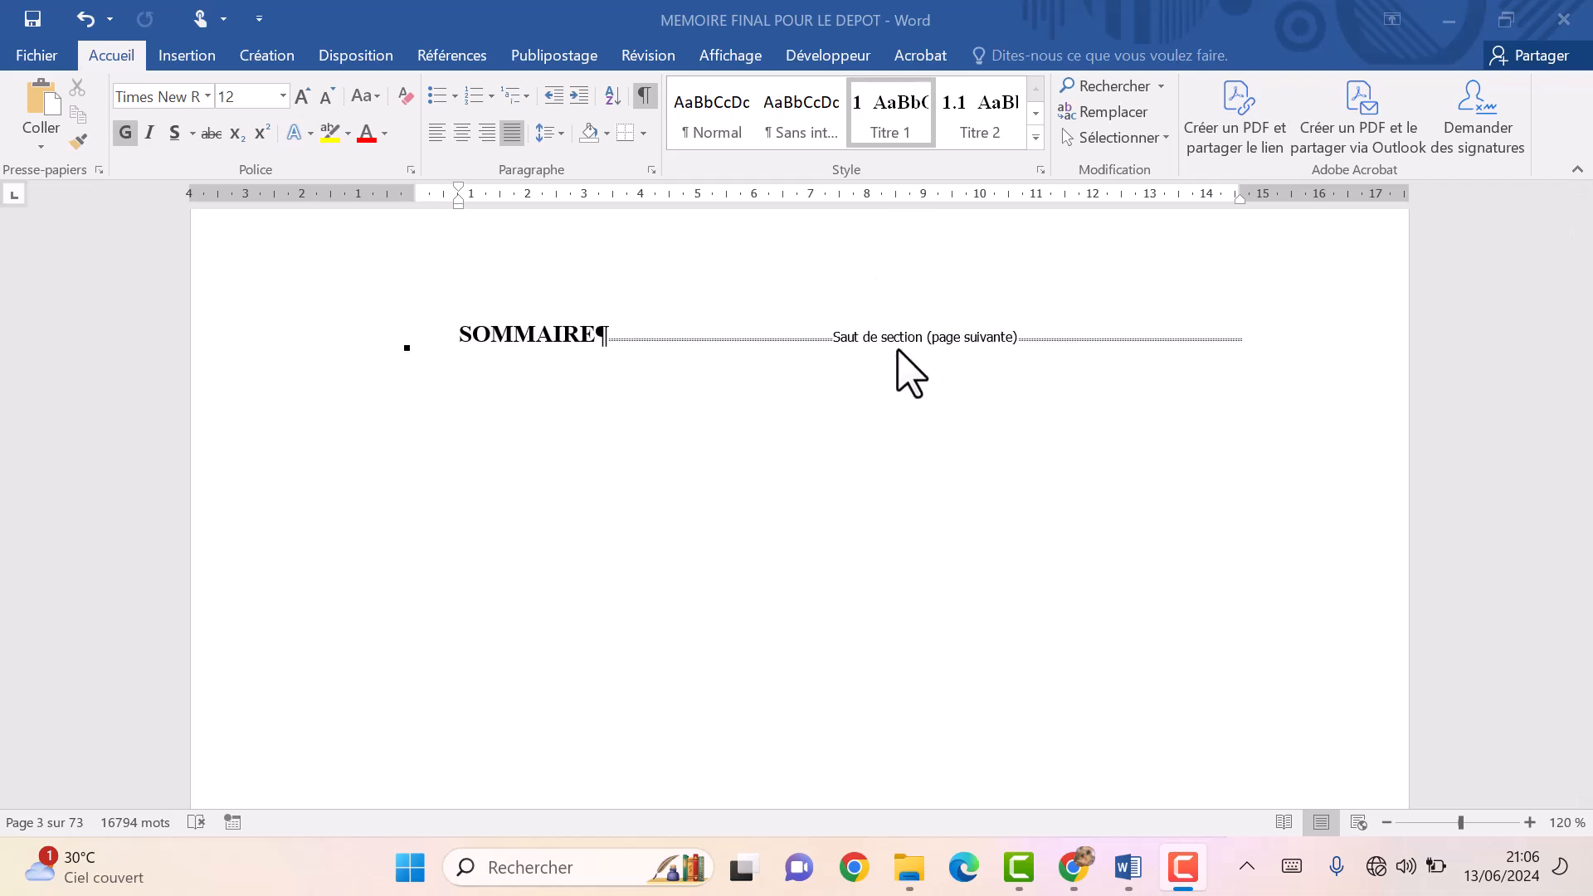
pyautogui.scroll(-5, 910, 369)
pyautogui.scroll(2, 910, 372)
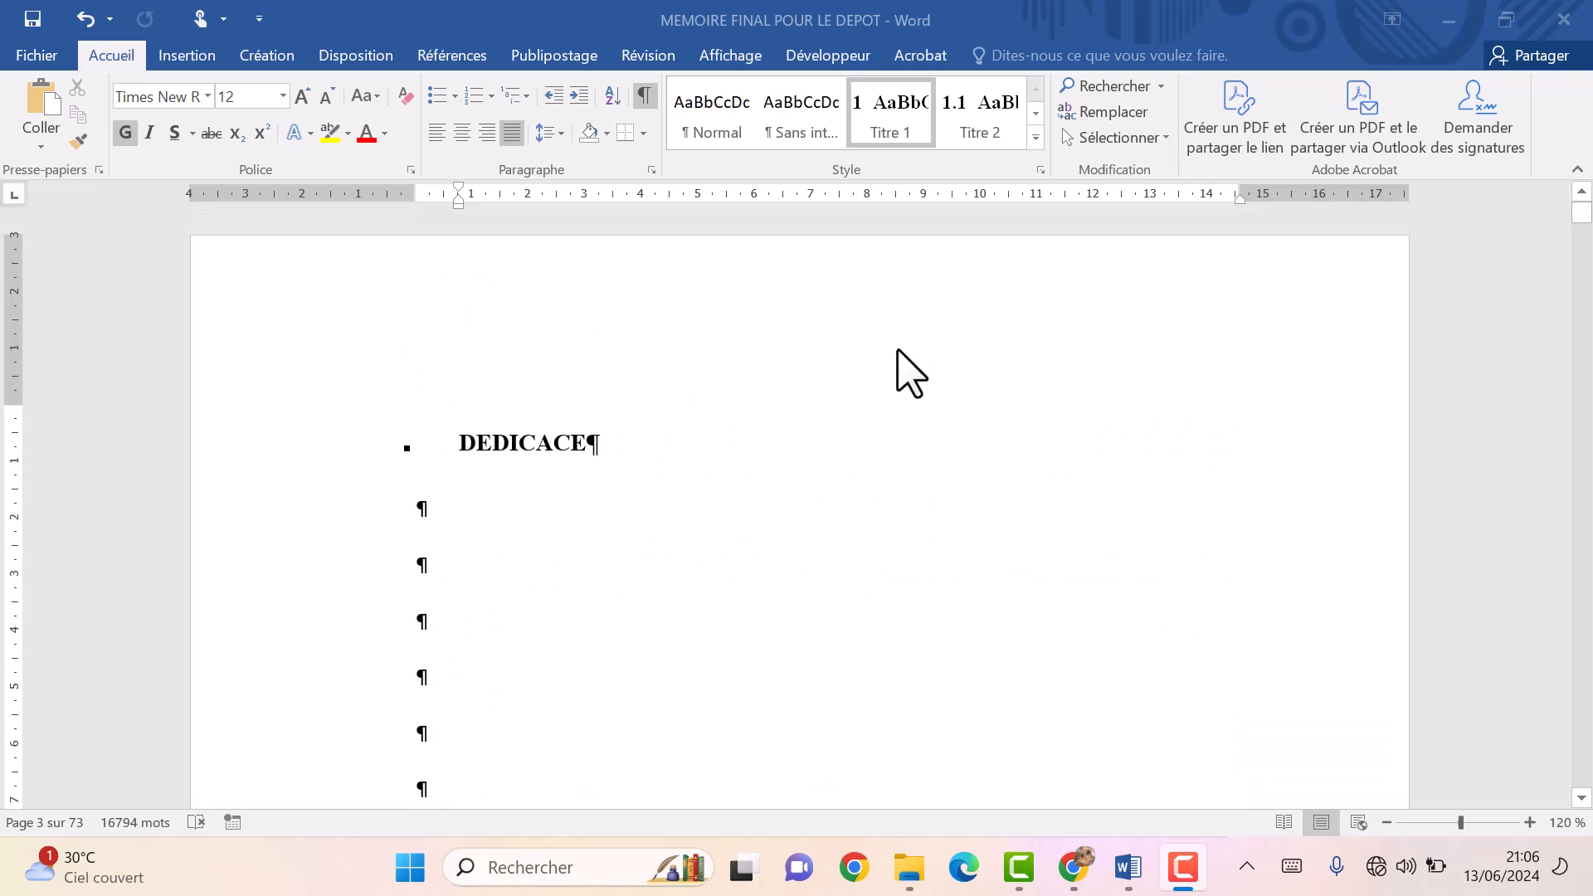
pyautogui.scroll(-8, 910, 370)
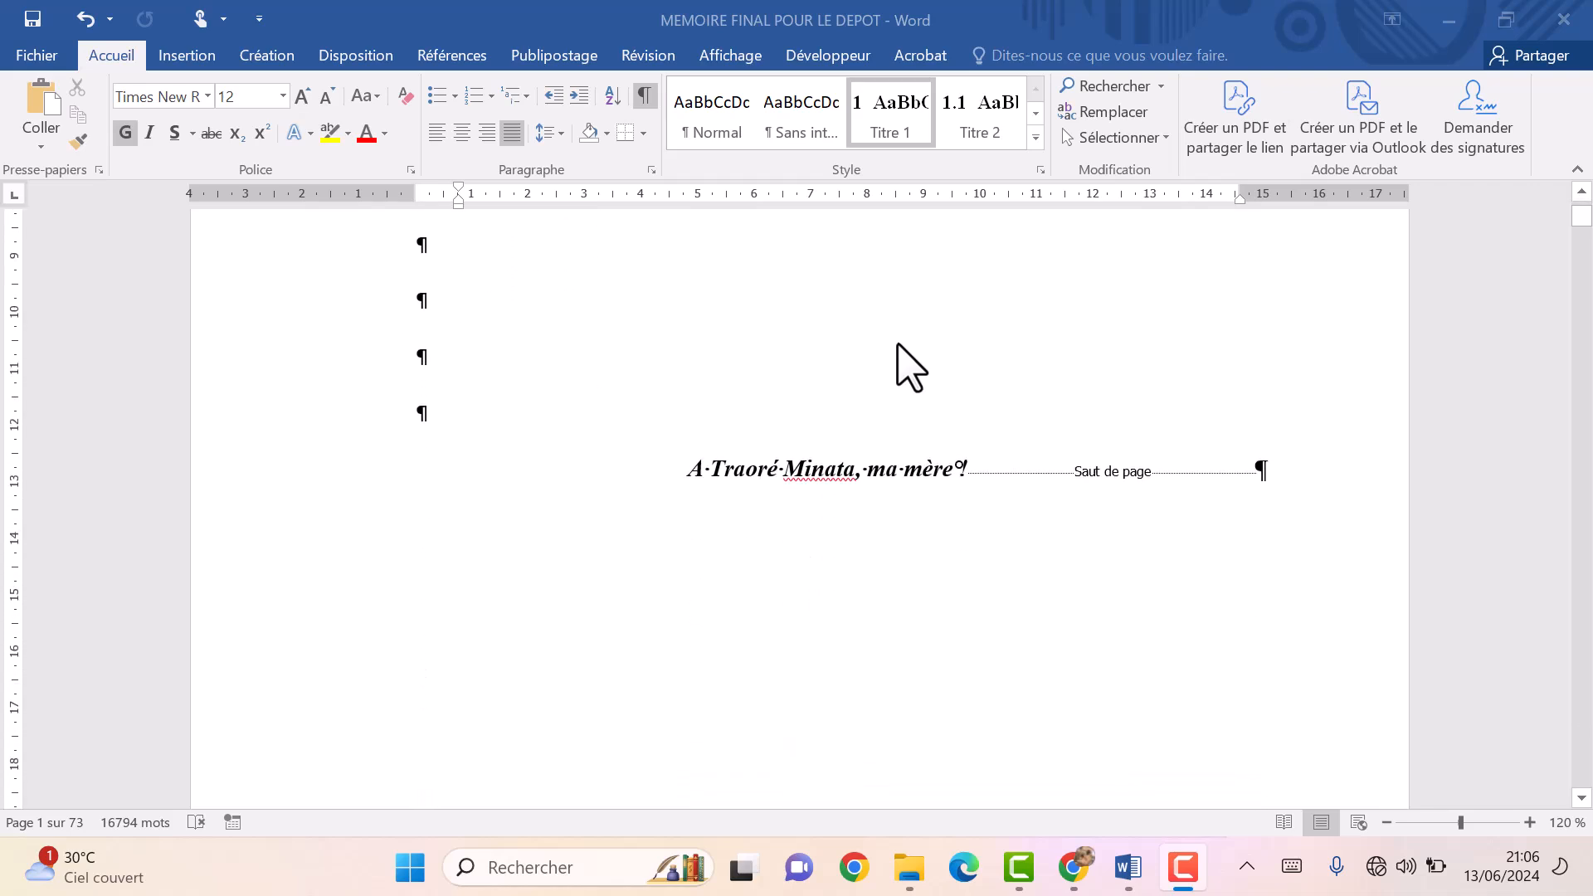
pyautogui.scroll(-8, 904, 368)
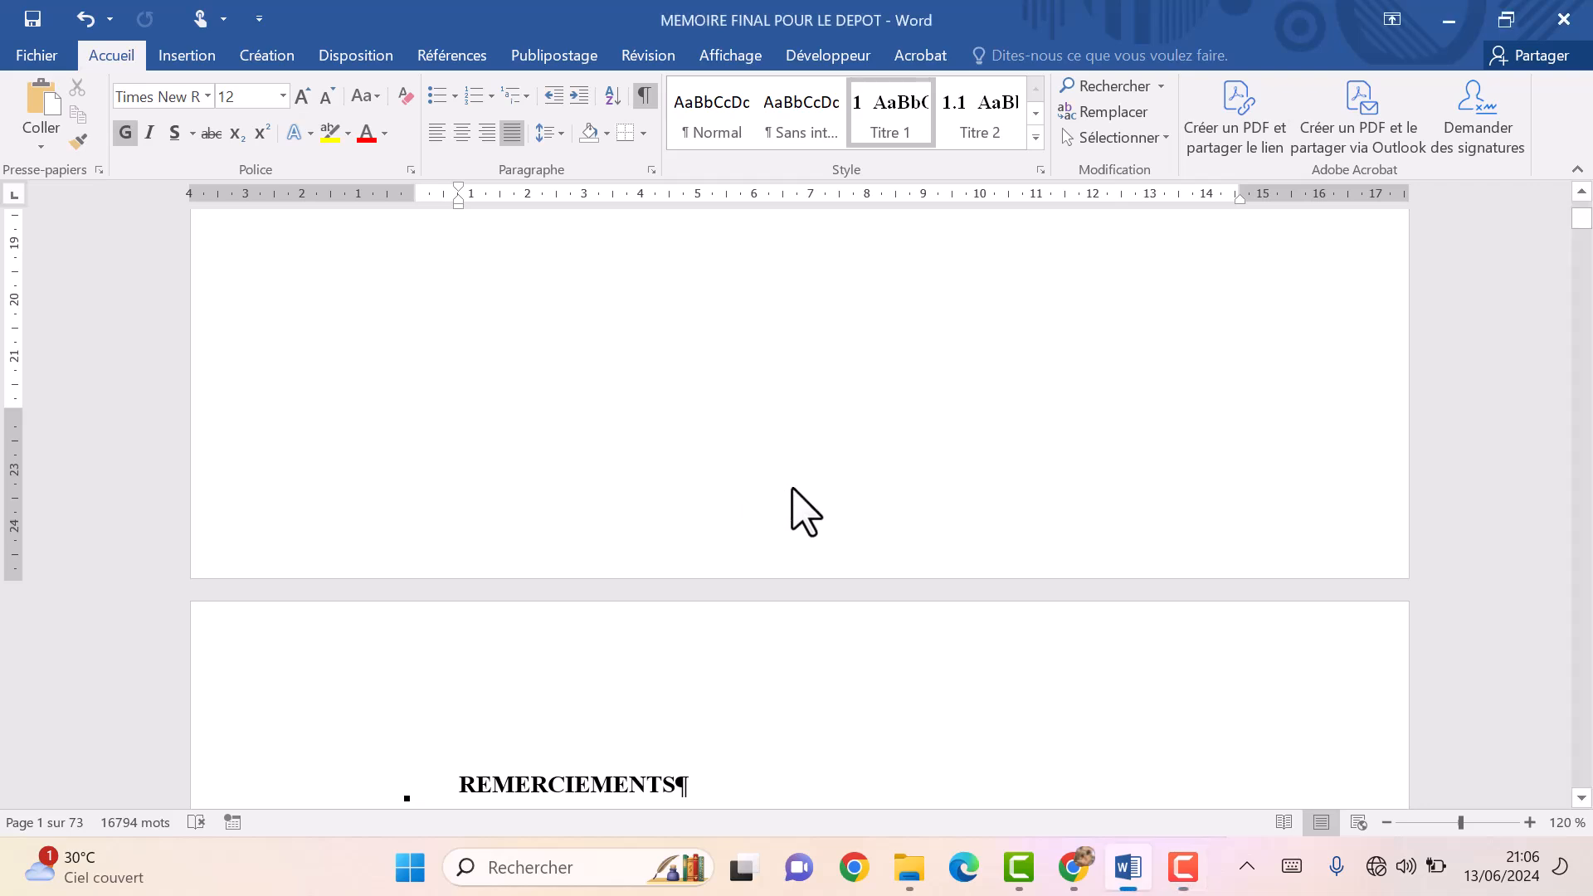
pyautogui.doubleClick(804, 512)
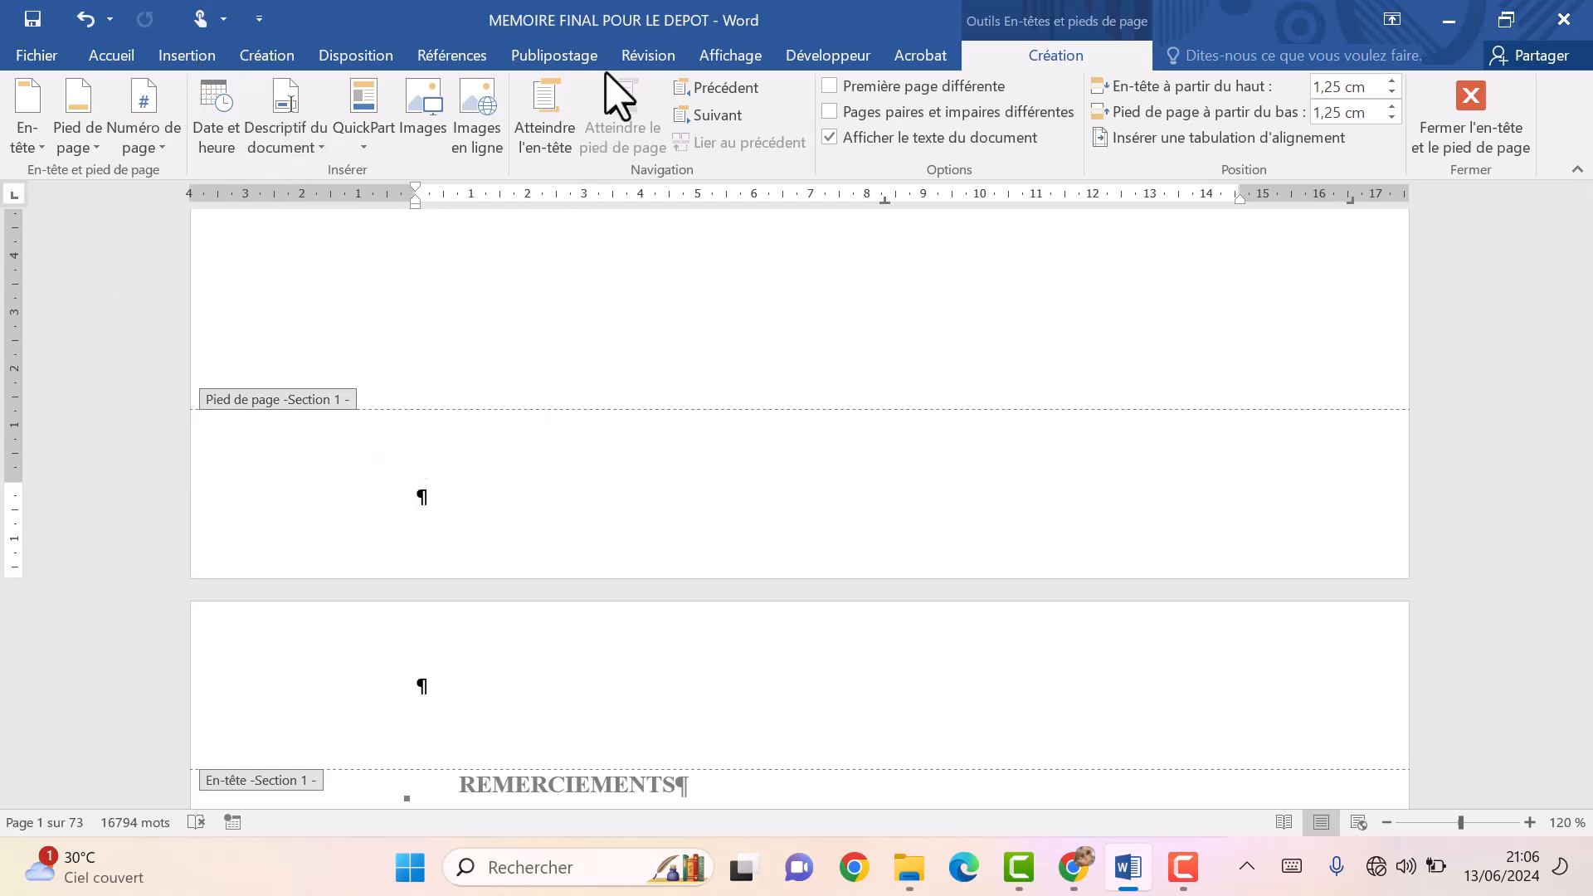
pyautogui.press('F9')
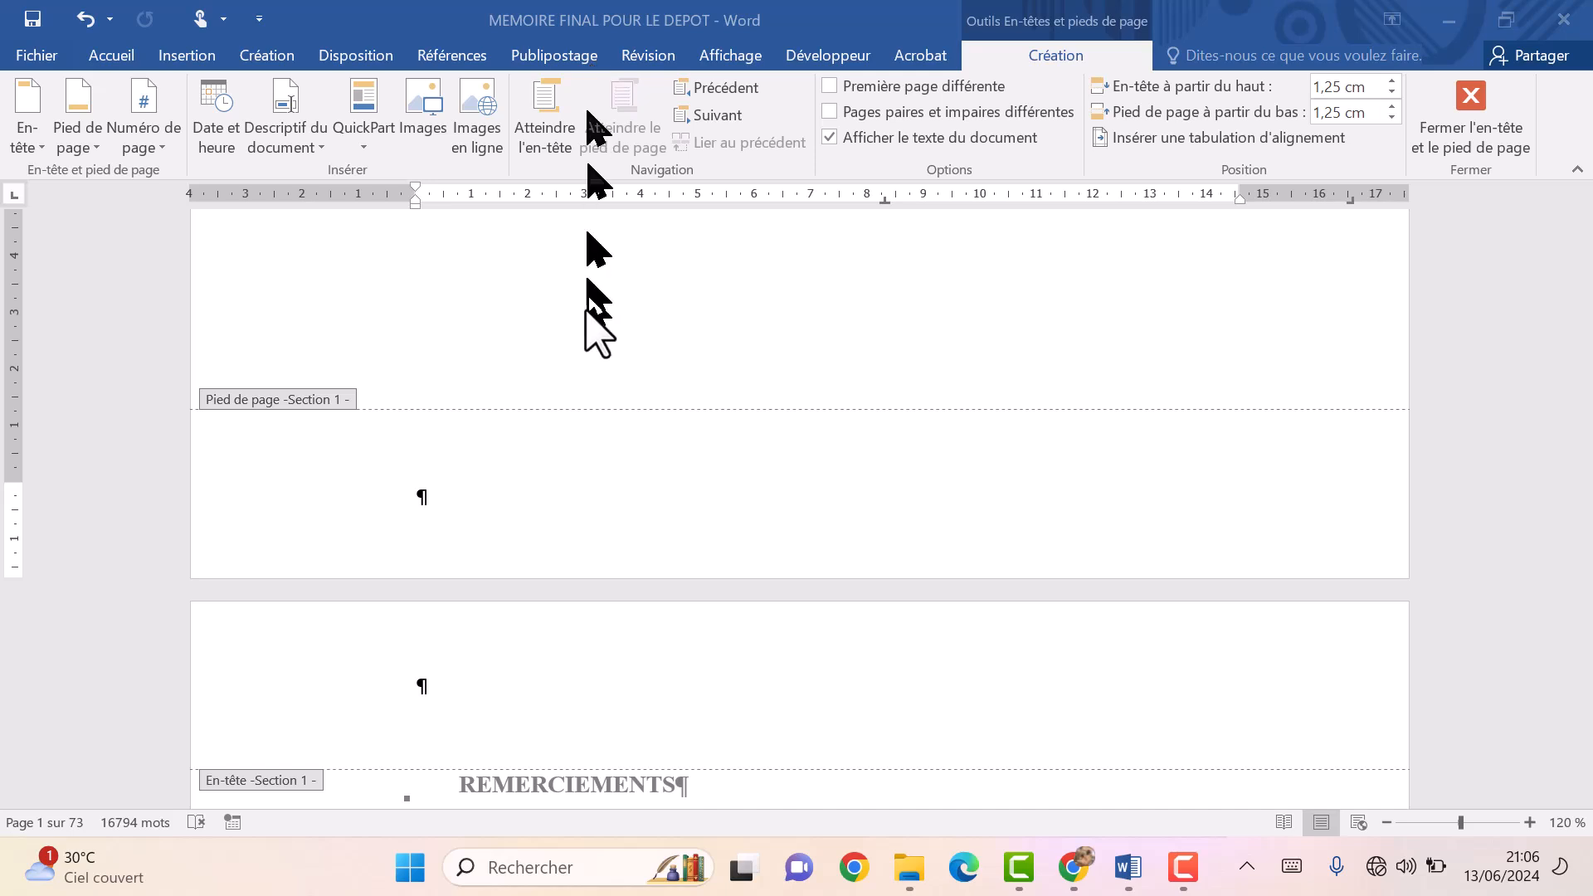
pyautogui.click(597, 498)
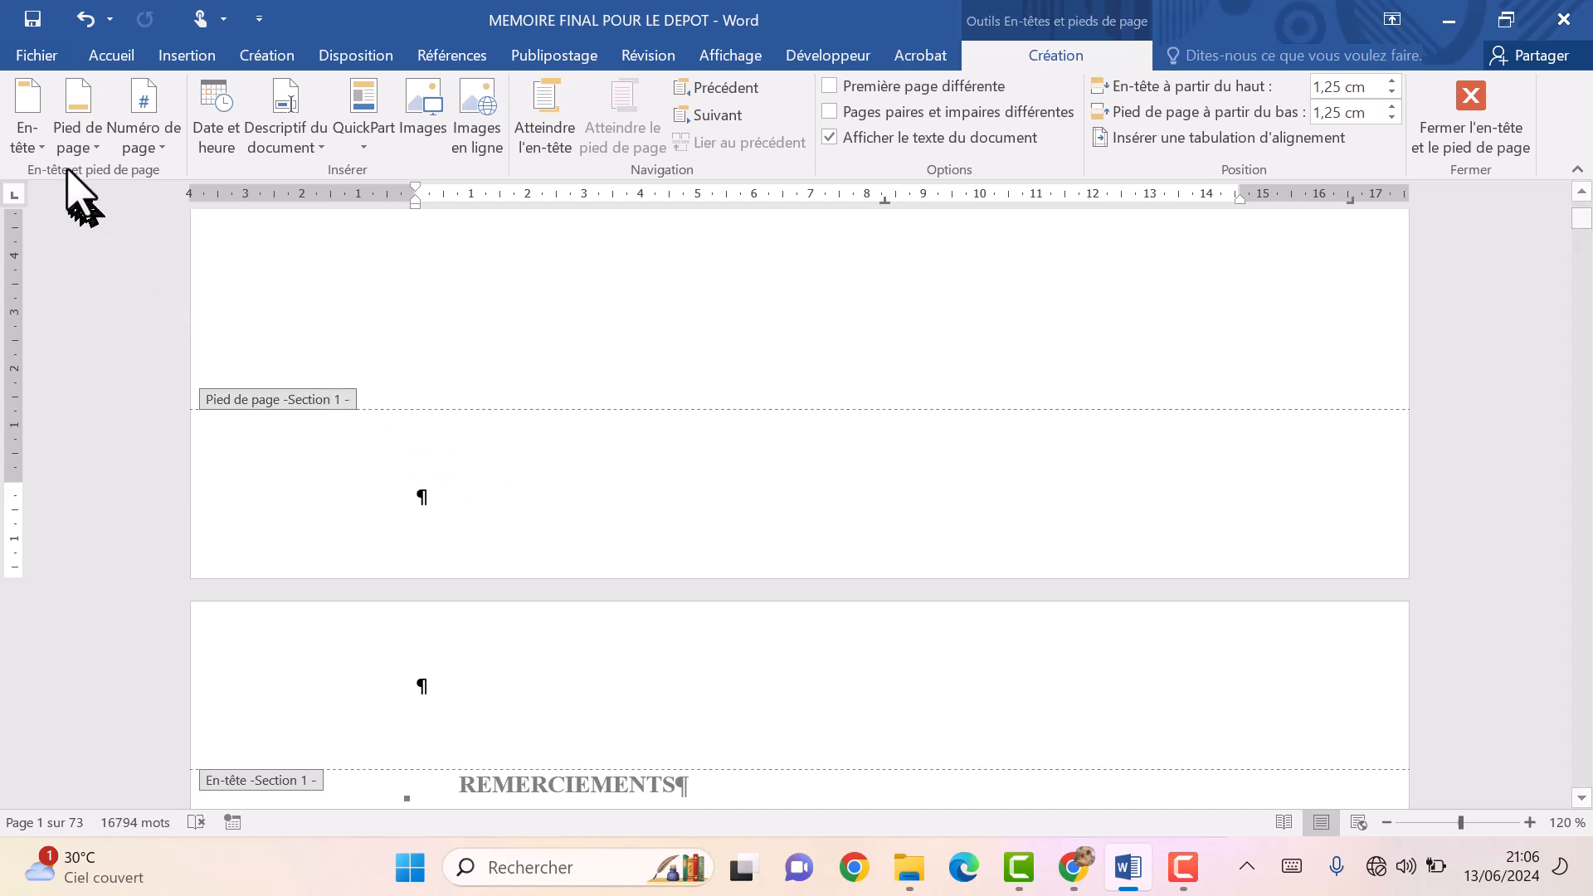
# Set section 1's page number format to uppercase Roman numerals (I, II, III, ...), starting at I.
pyautogui.click(137, 145)
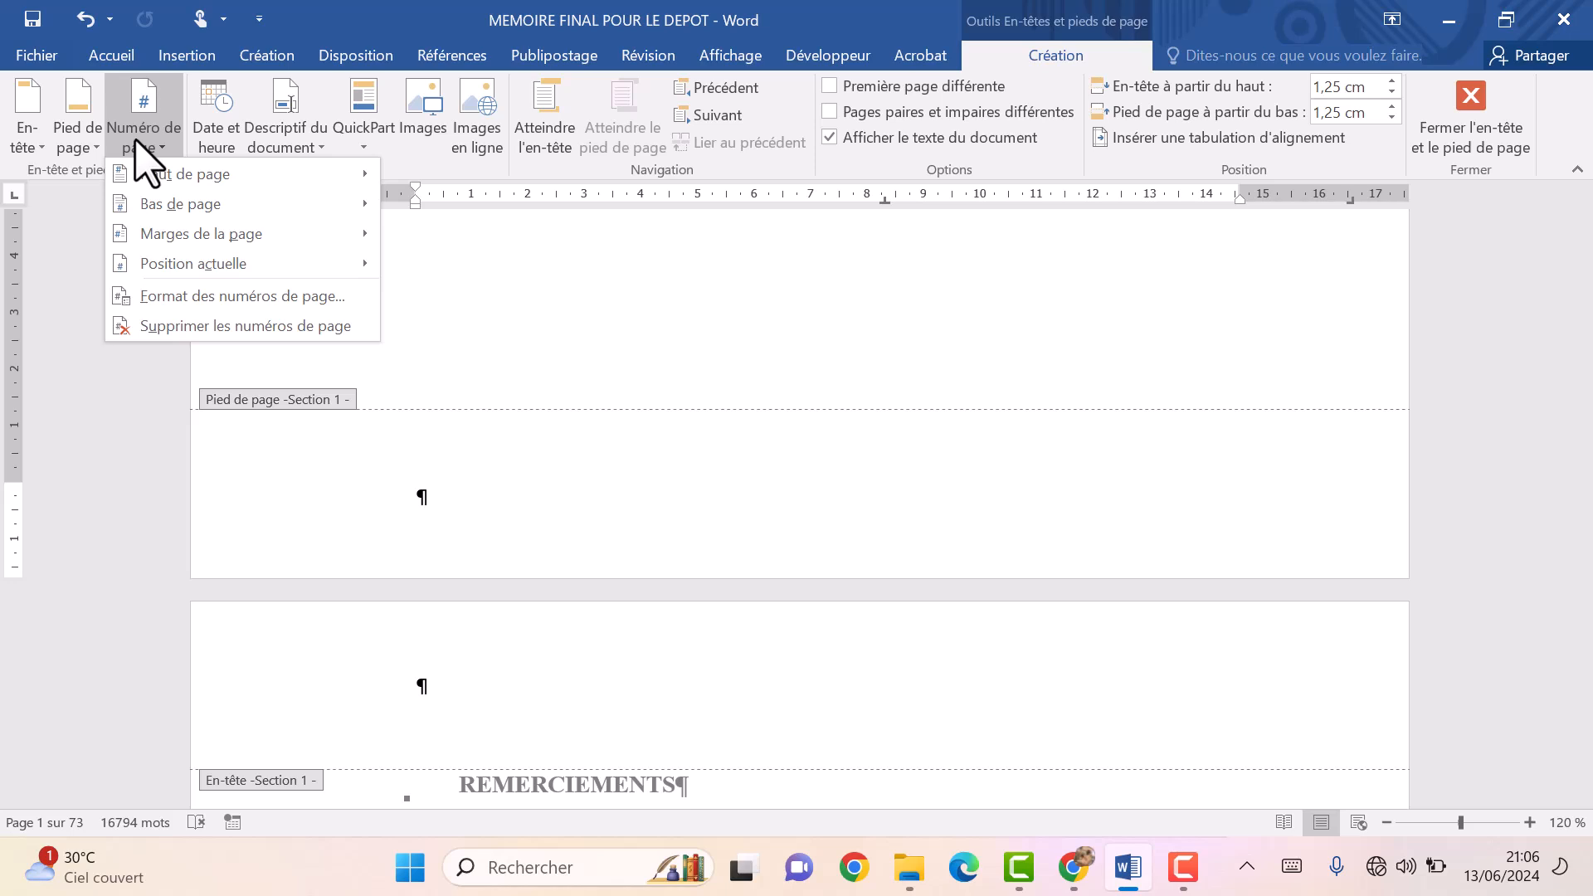
pyautogui.click(184, 311)
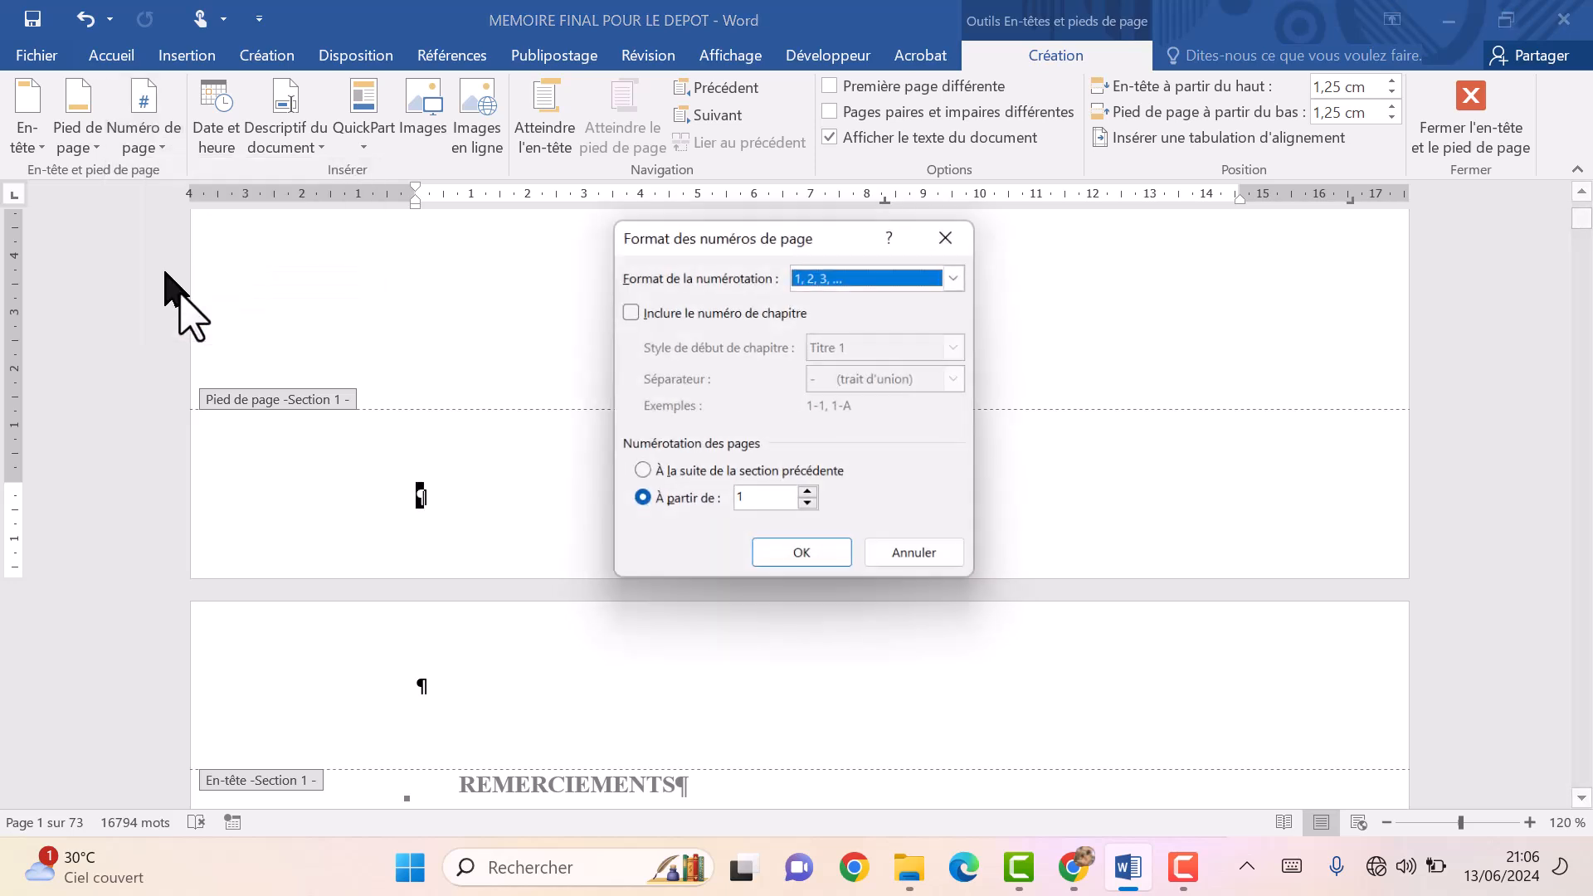
pyautogui.click(960, 276)
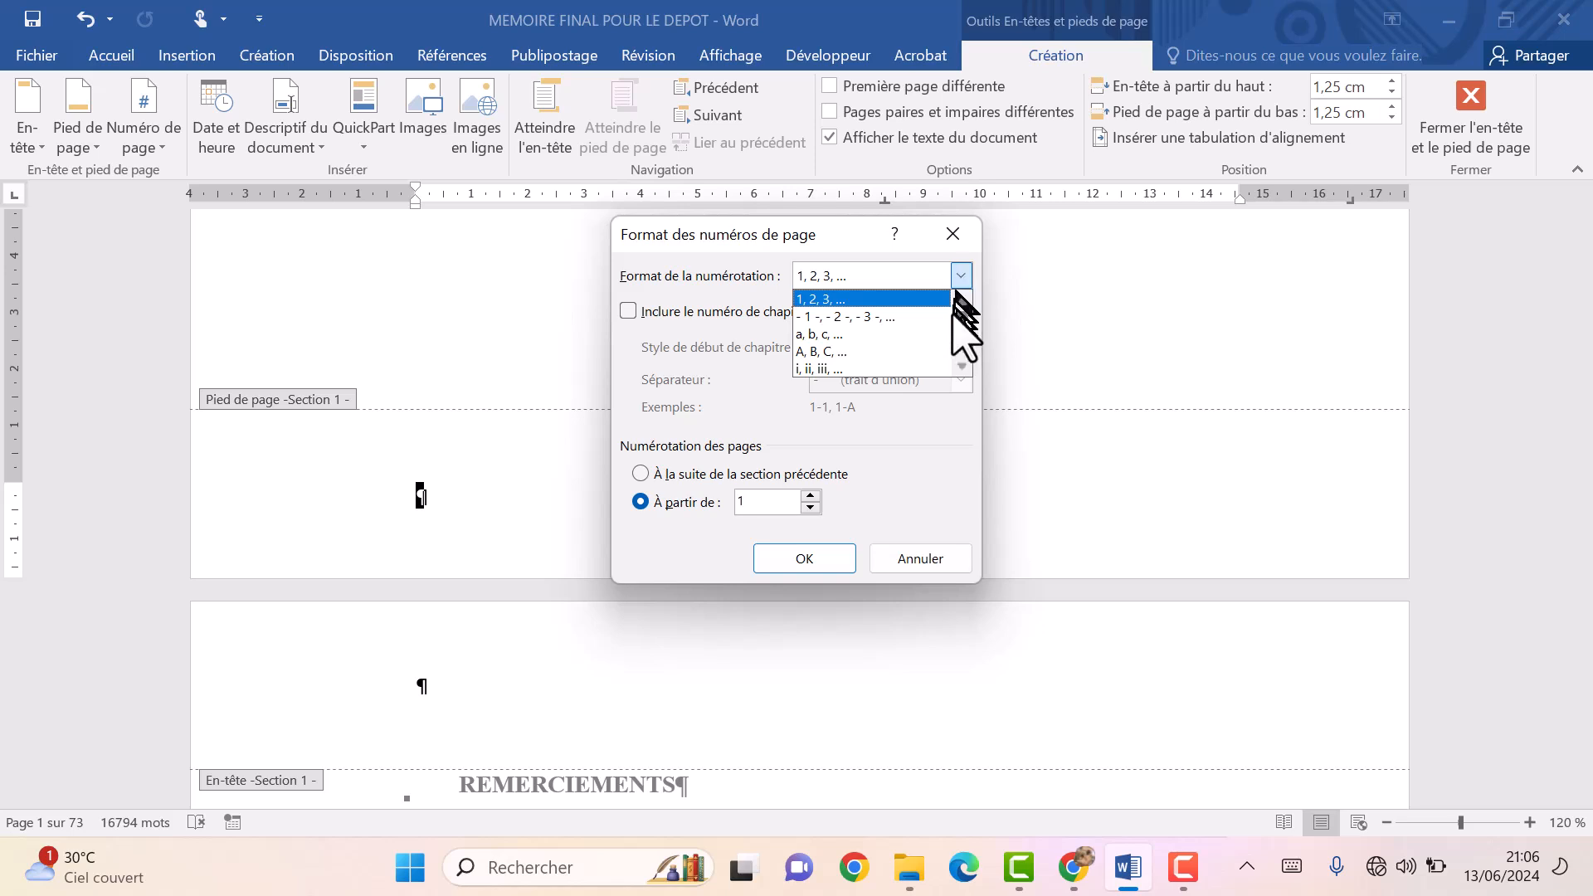
pyautogui.click(962, 367)
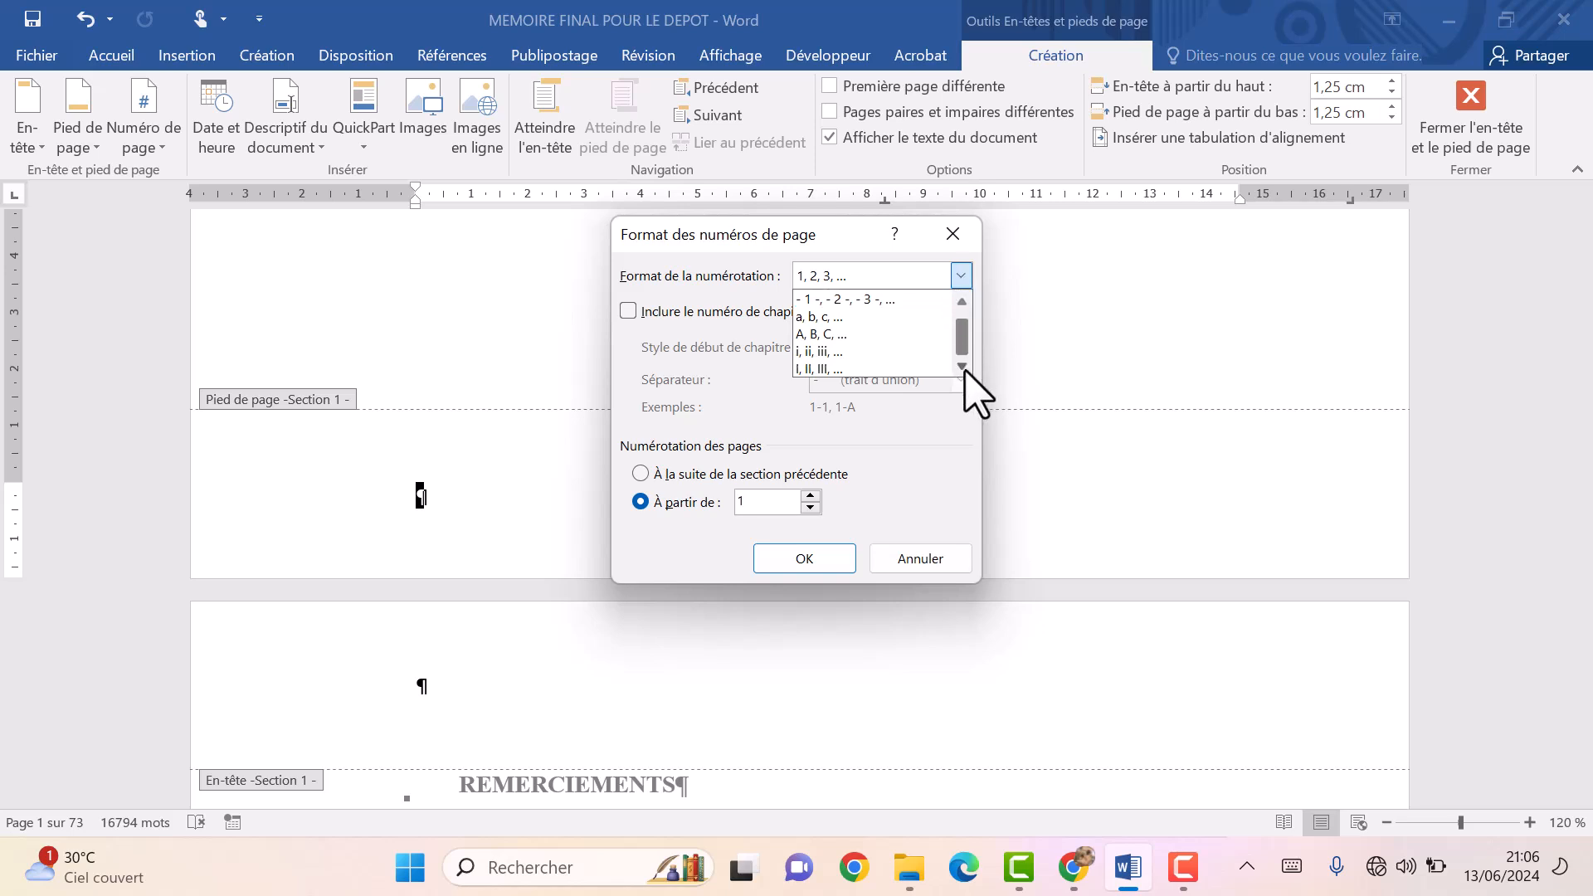
pyautogui.click(881, 368)
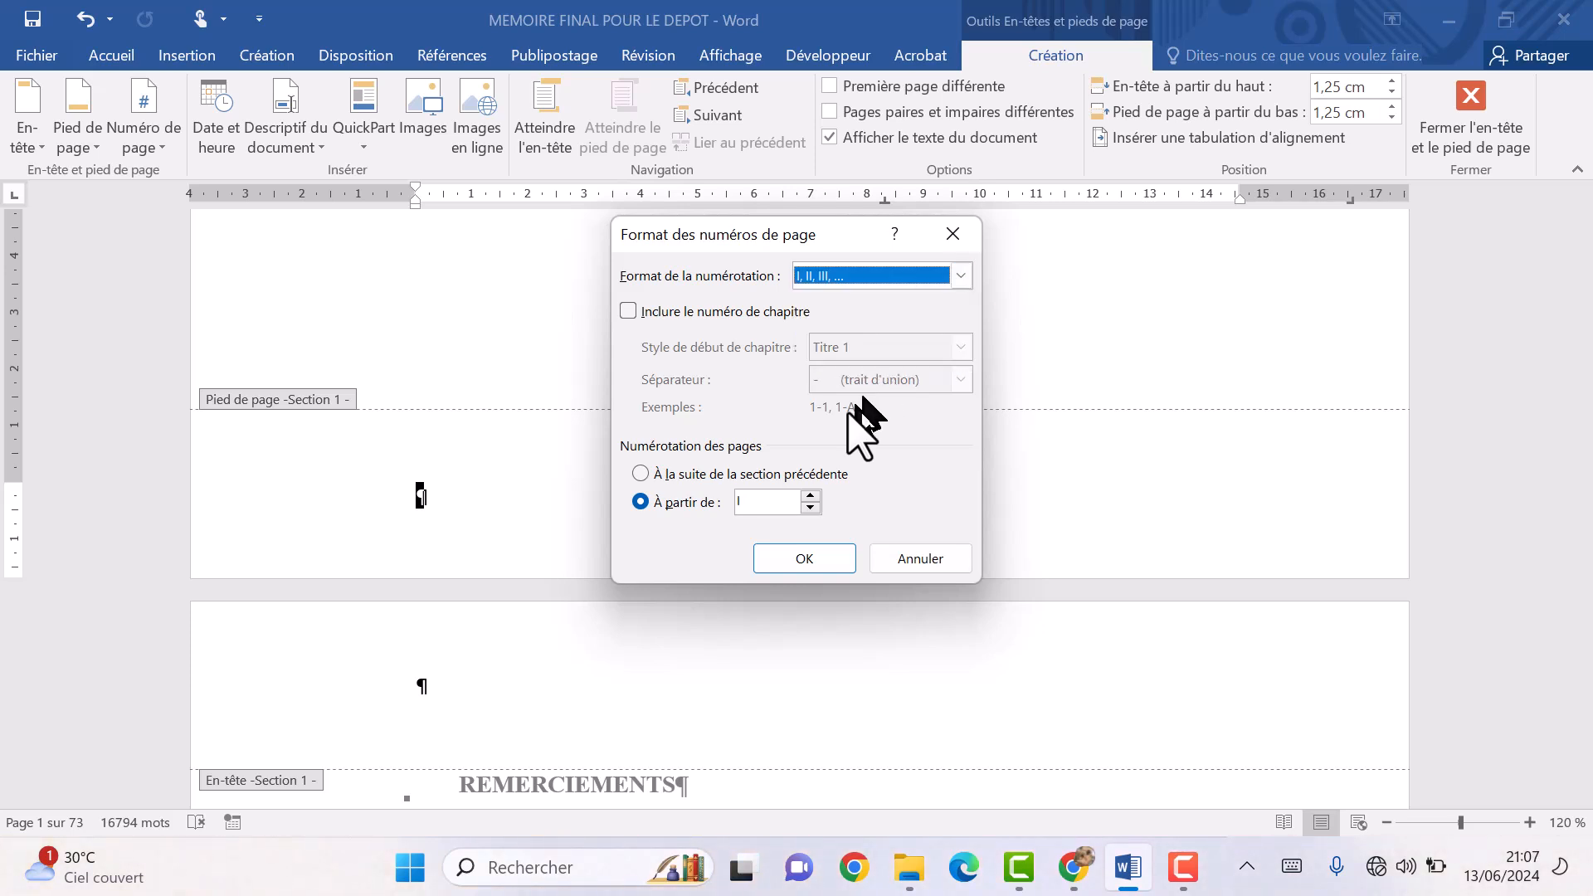
pyautogui.click(765, 502)
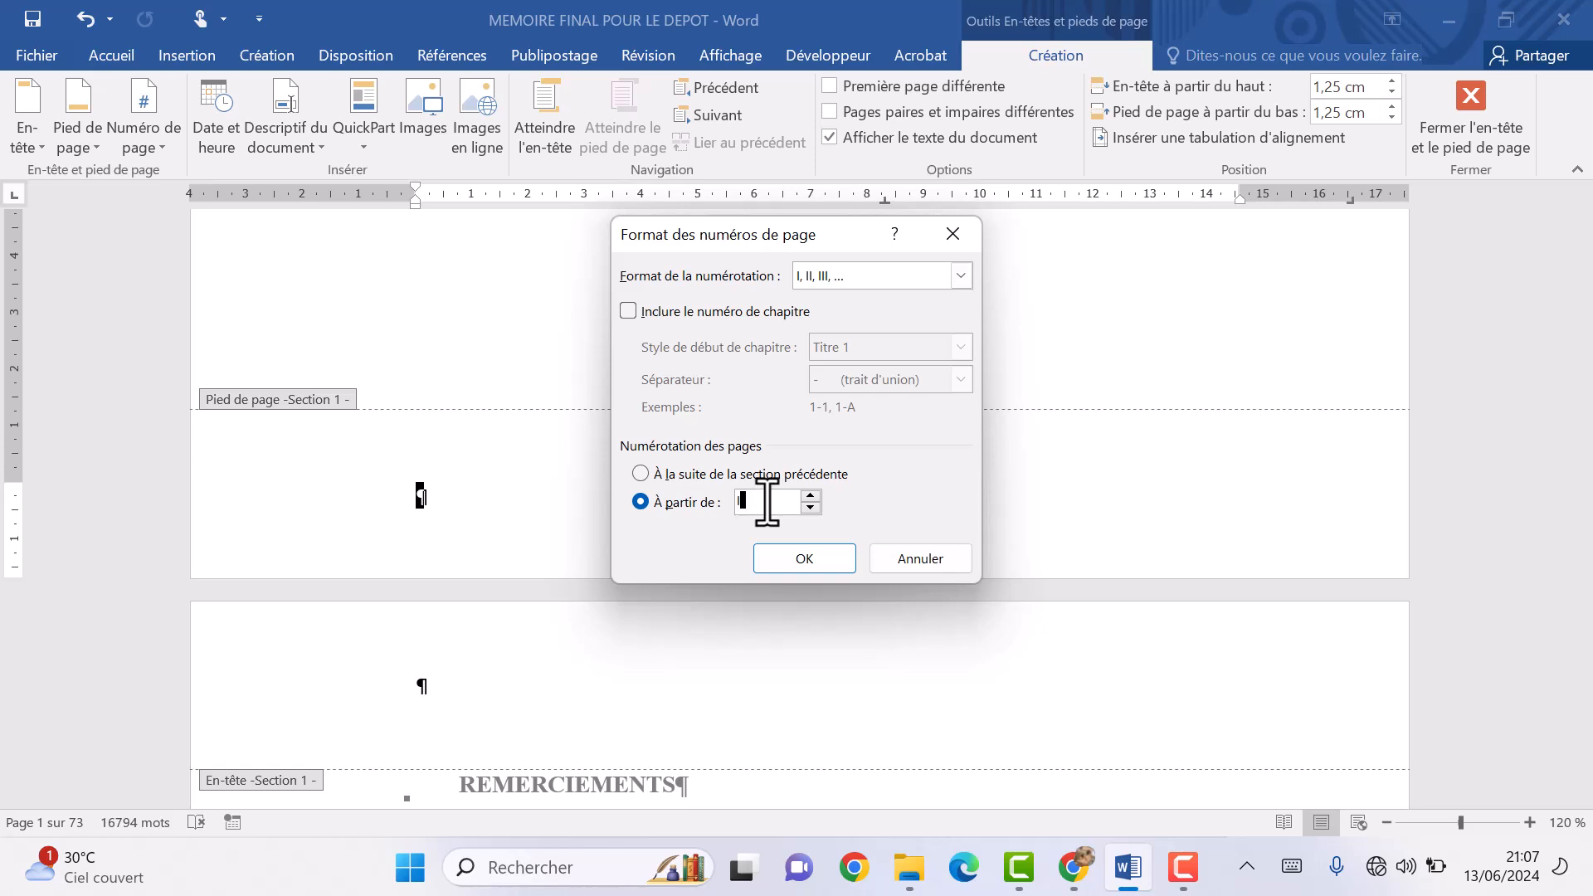
pyautogui.click(784, 564)
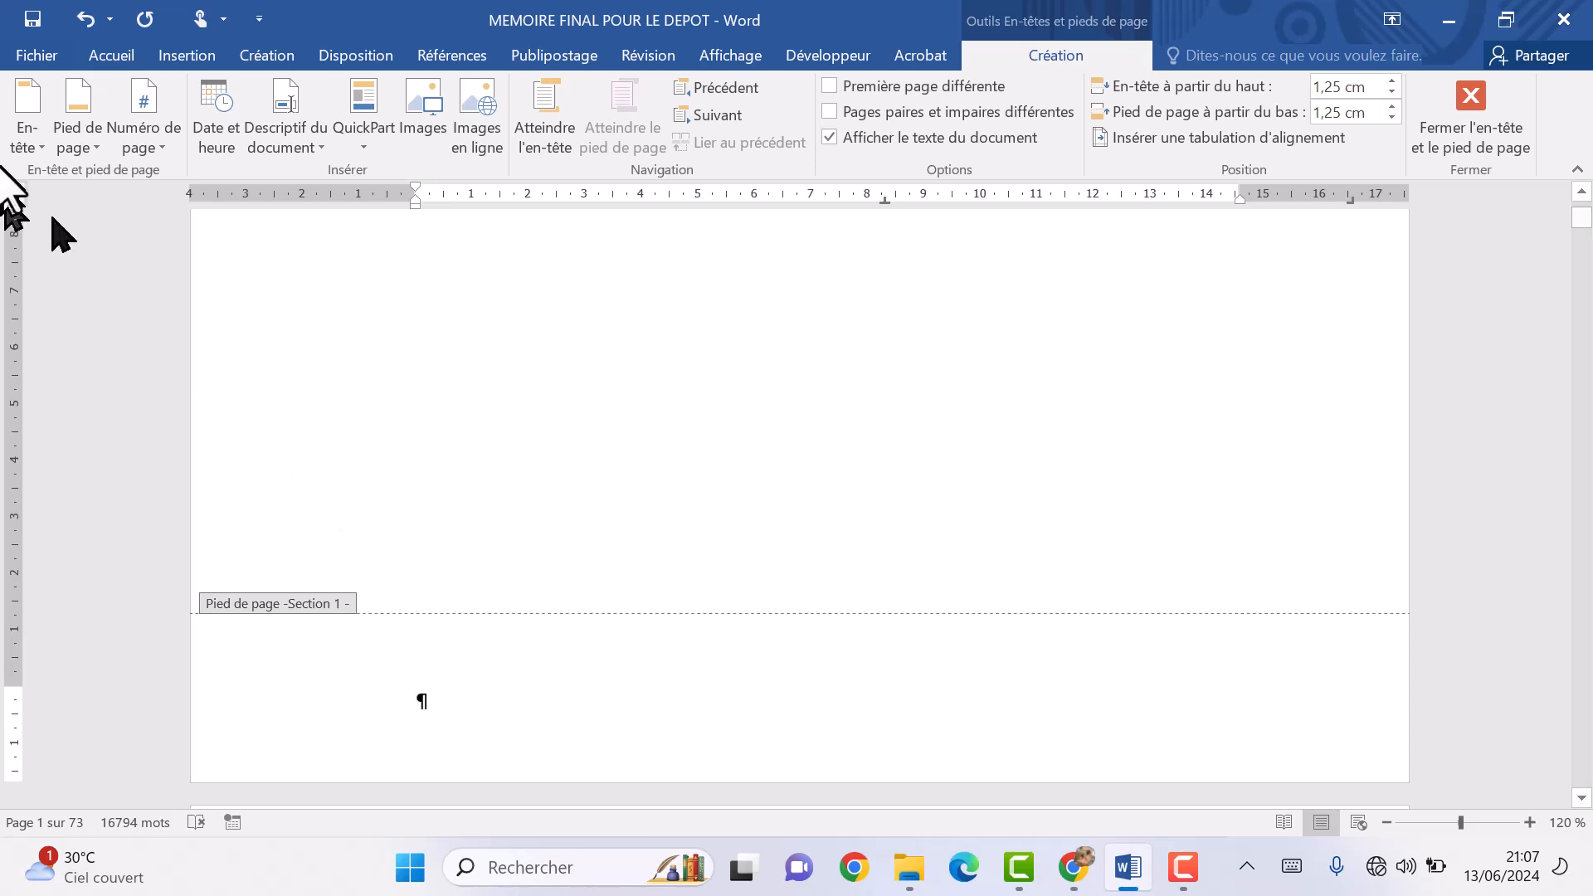
# Insert the centred bottom-of-page number "Numéro normal 2" in section 1 and return to the document body.
pyautogui.click(154, 156)
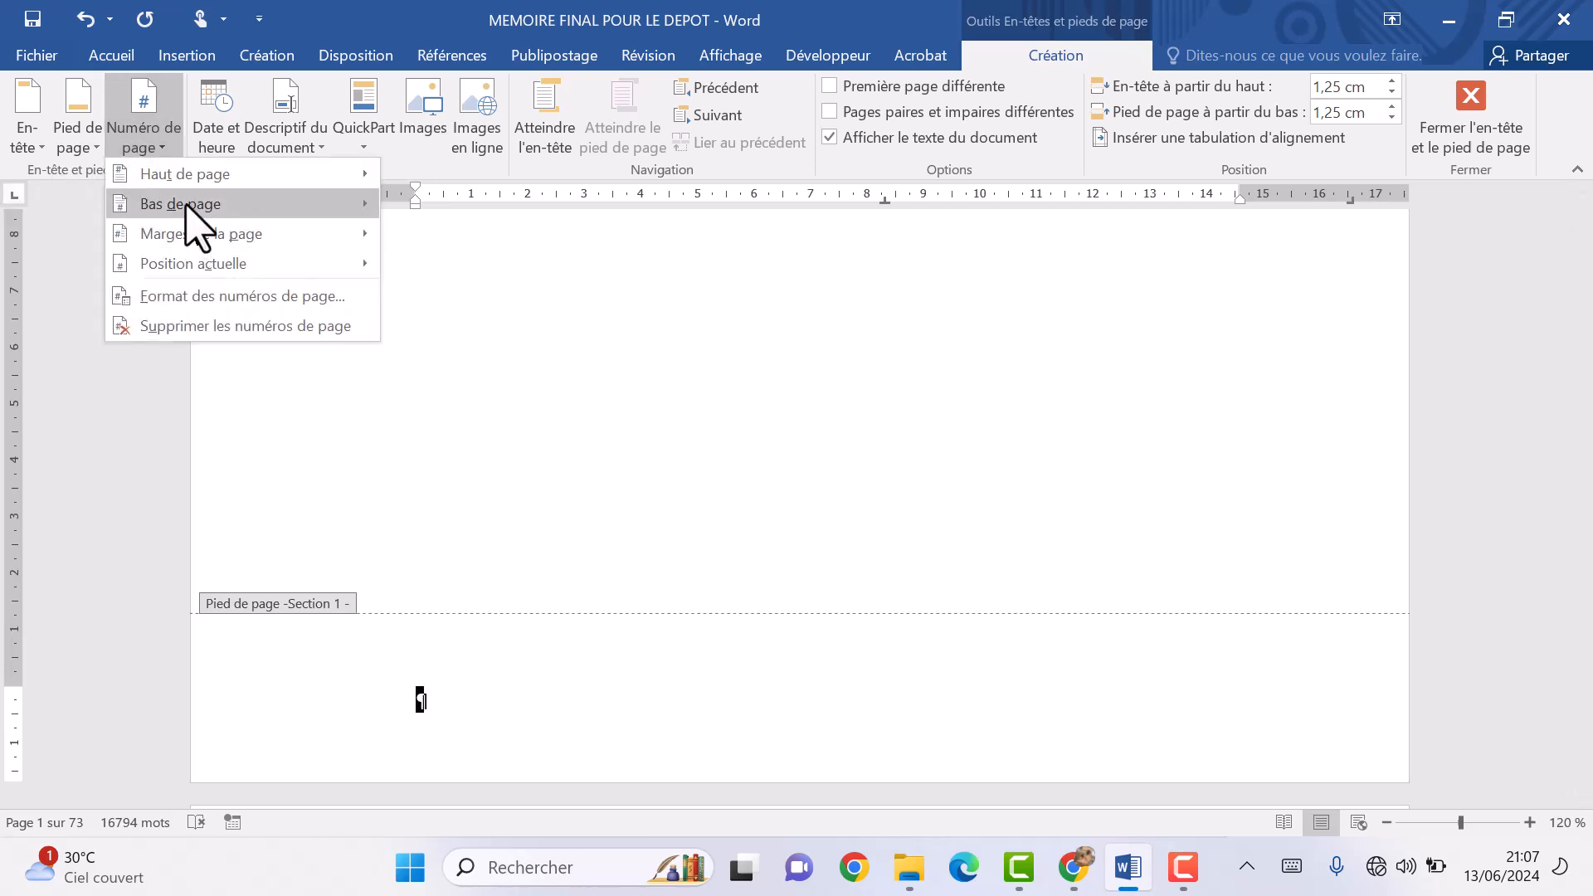
pyautogui.moveTo(186, 205)
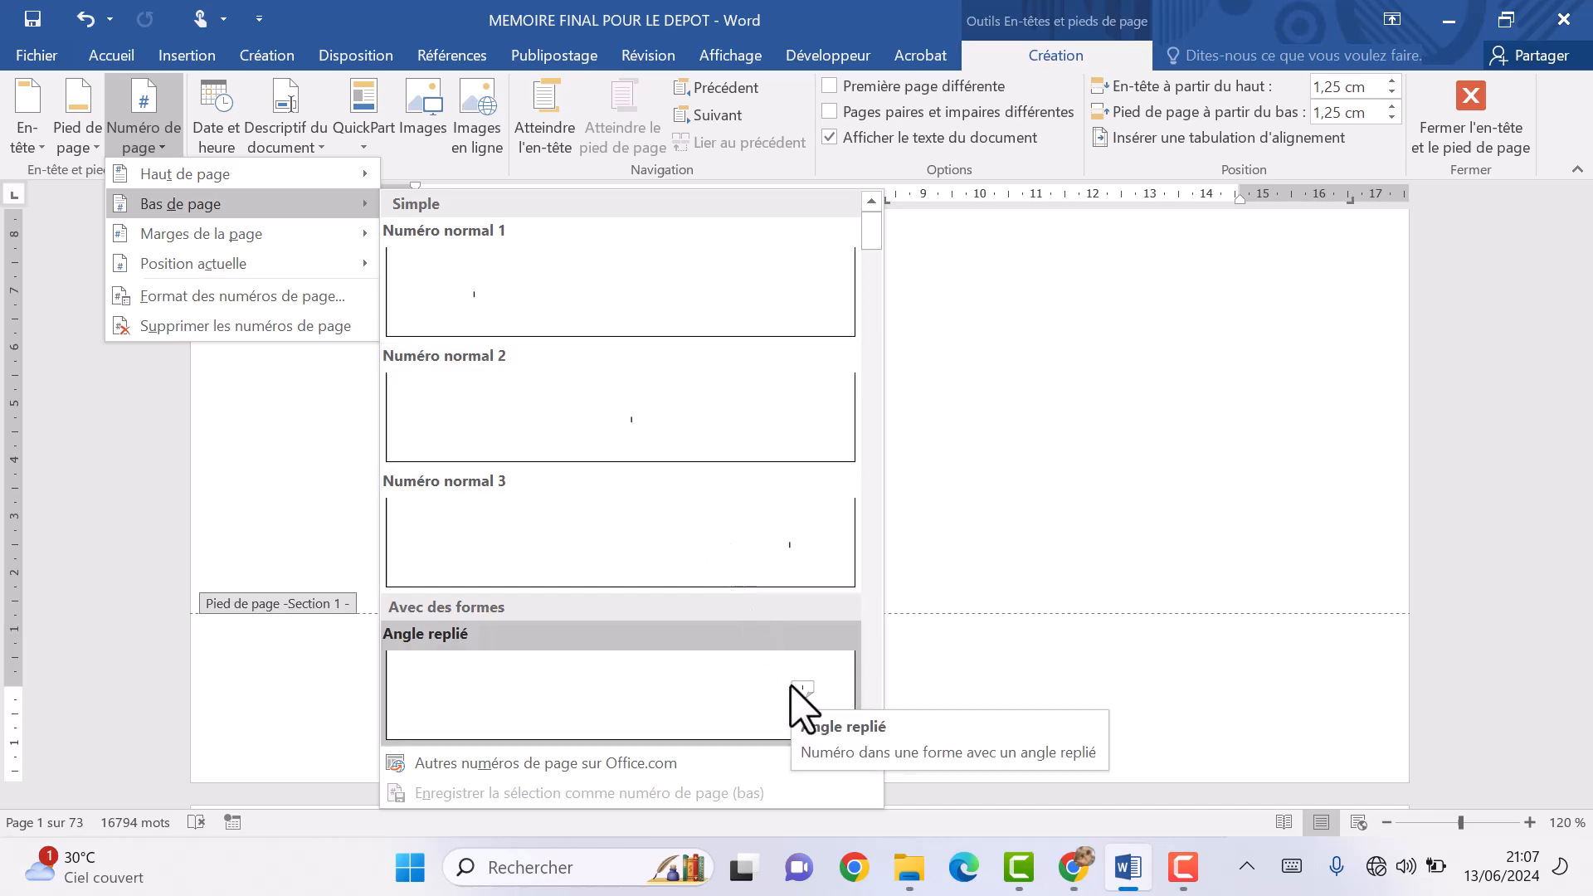
pyautogui.click(608, 438)
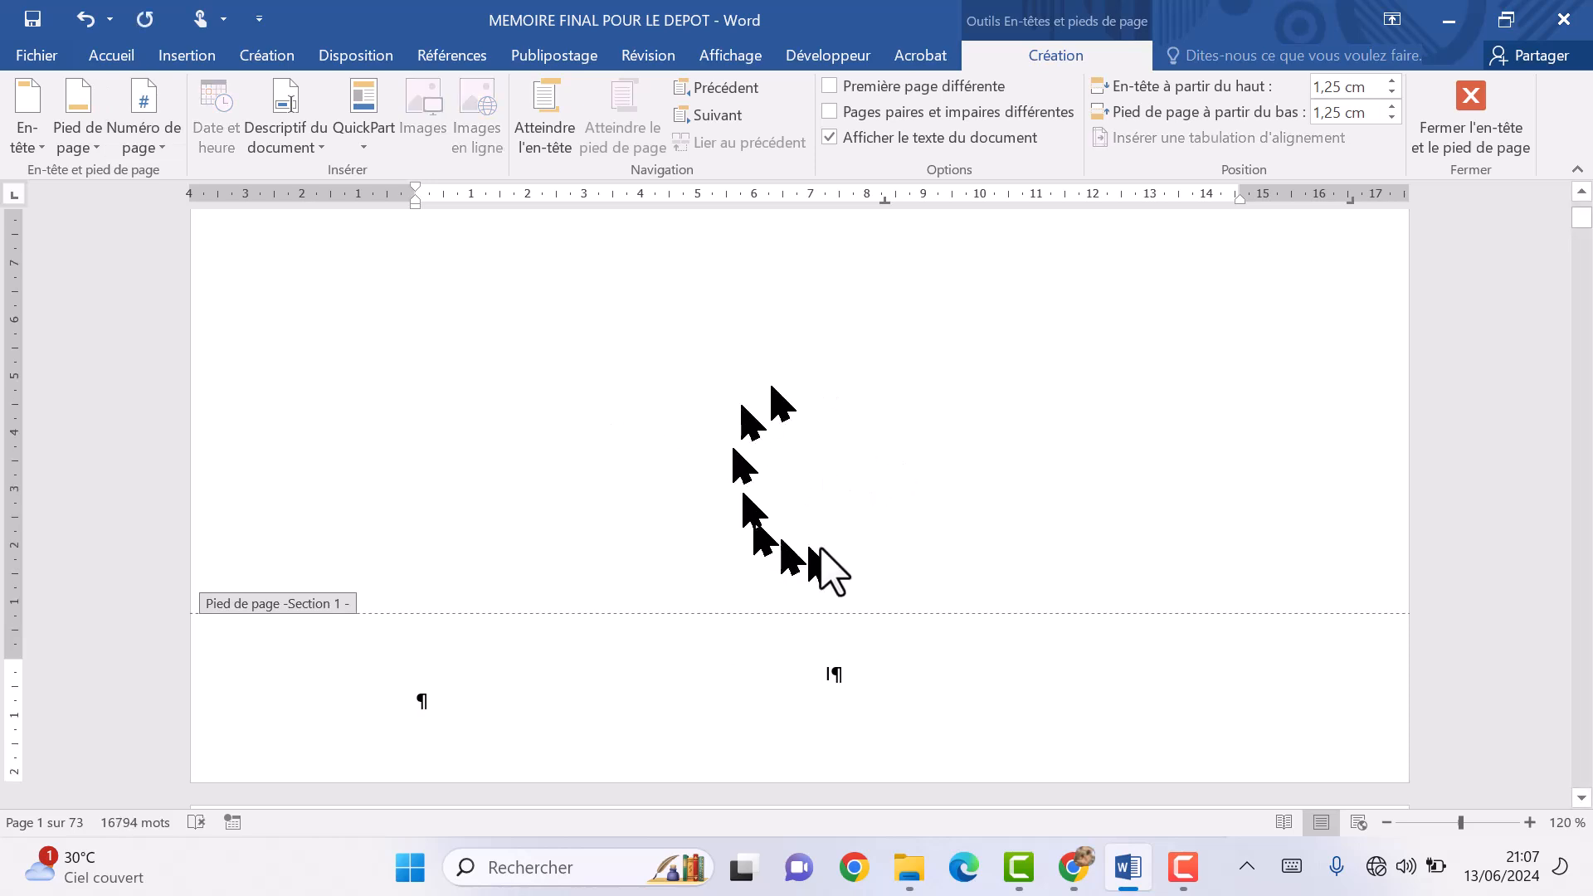
pyautogui.doubleClick(818, 379)
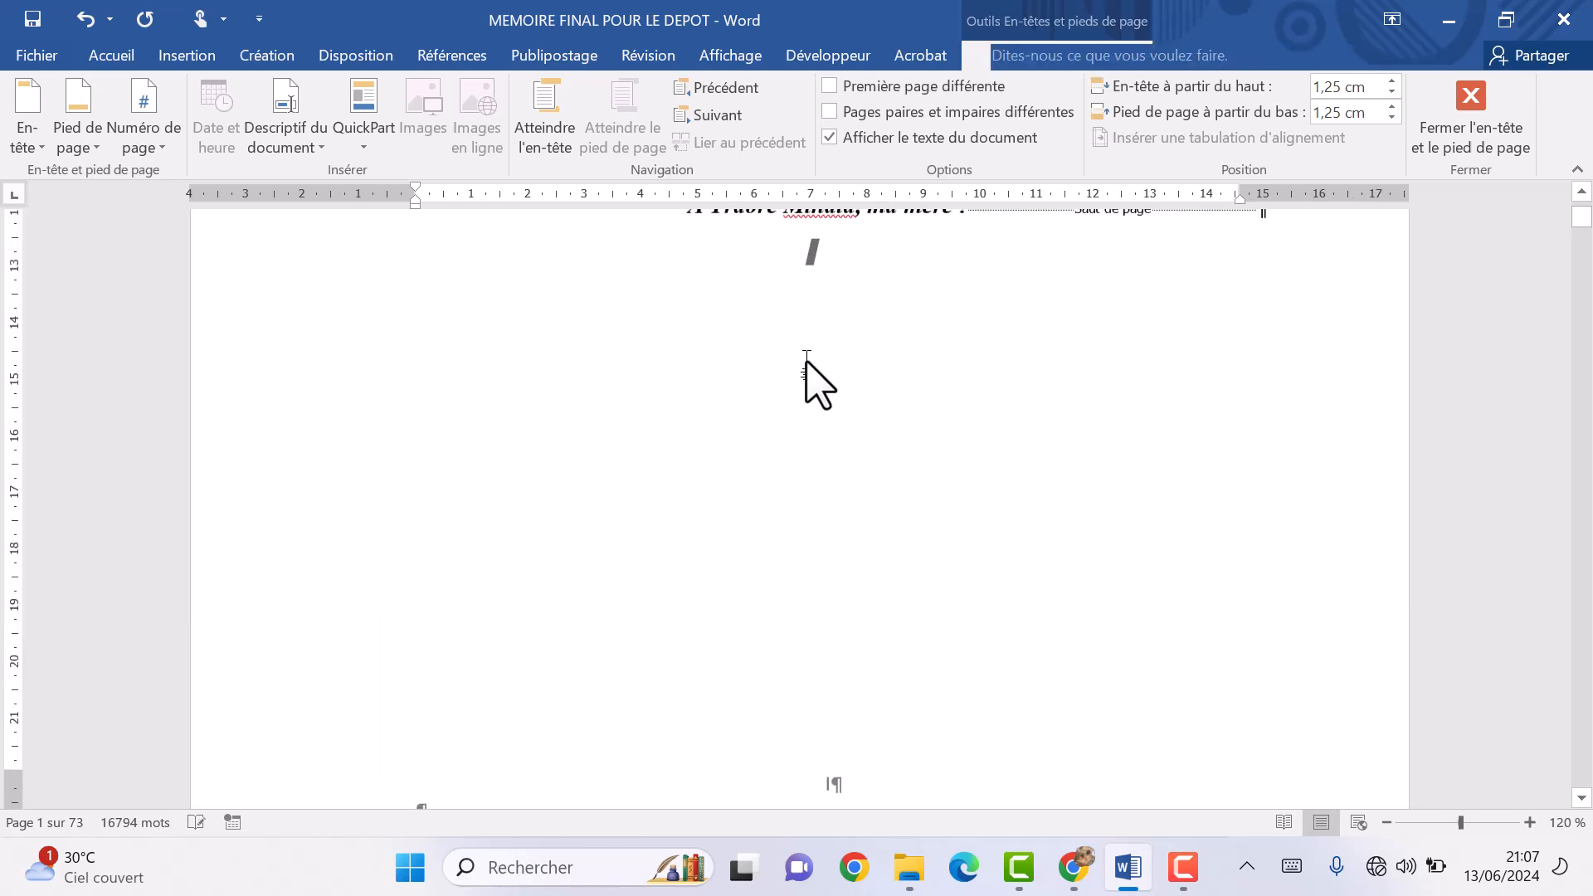
# Check the footer page numbers from the DEDICACE page through the first page of the introduction.
pyautogui.scroll(-7, 811, 582)
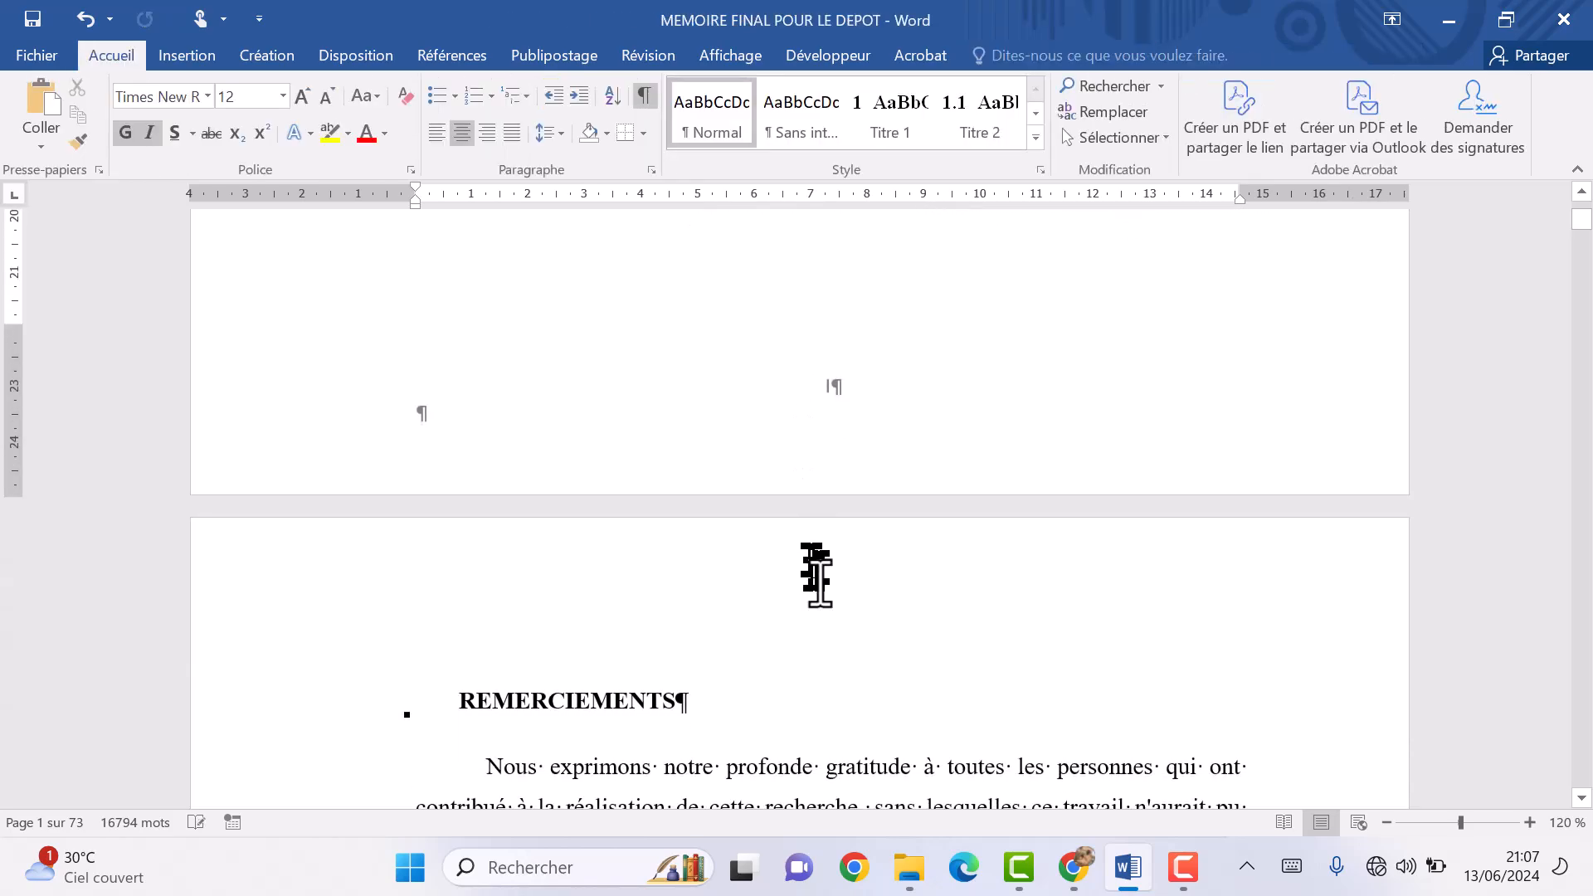
pyautogui.scroll(-10, 825, 439)
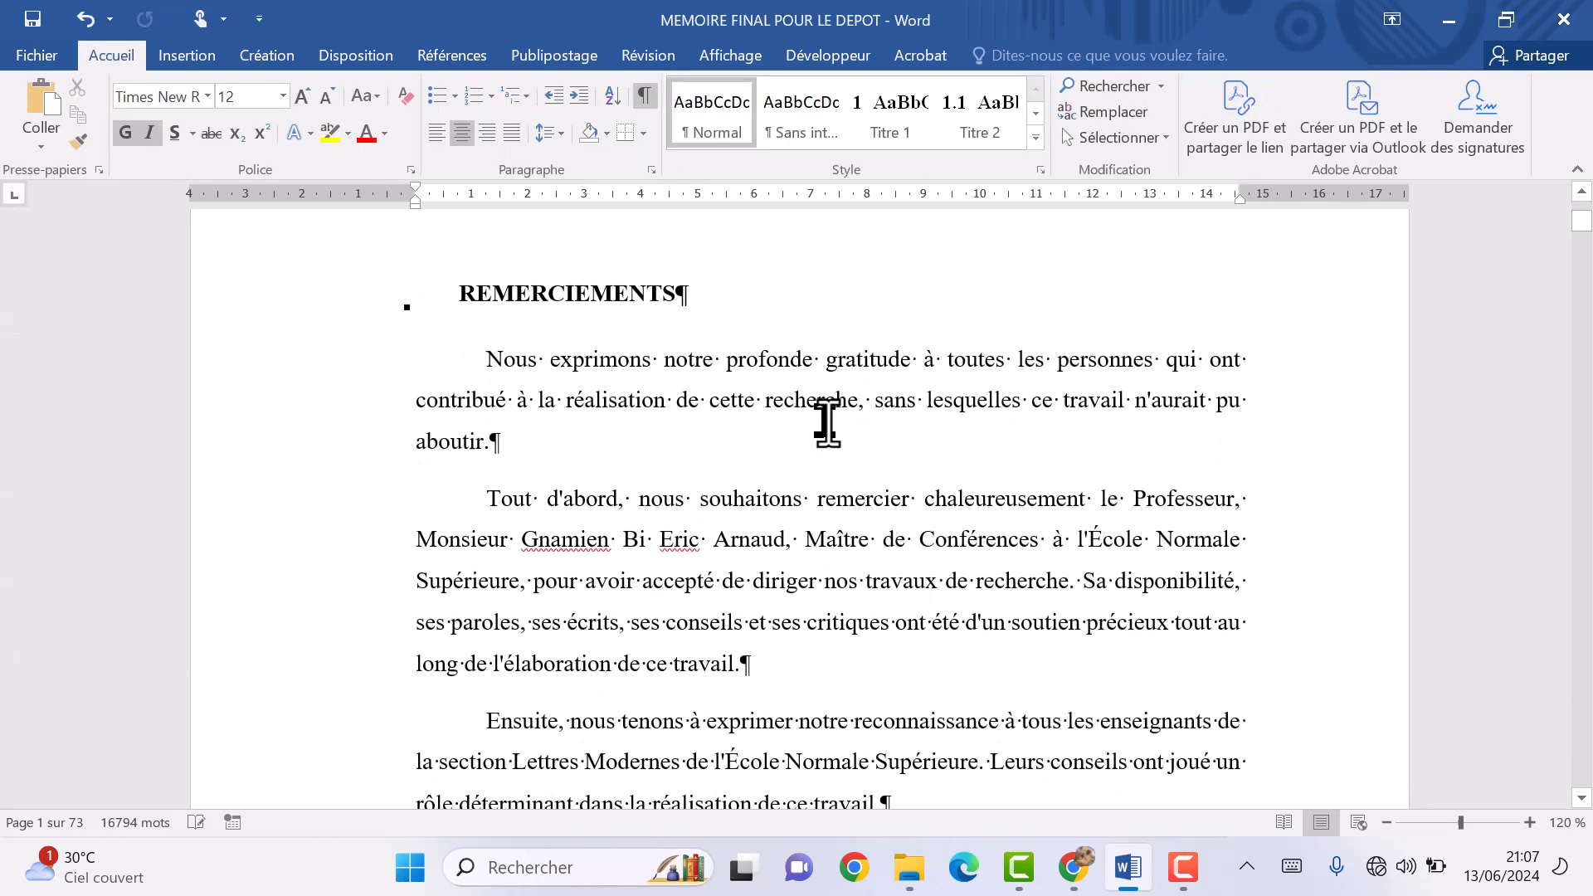
pyautogui.scroll(-5, 828, 534)
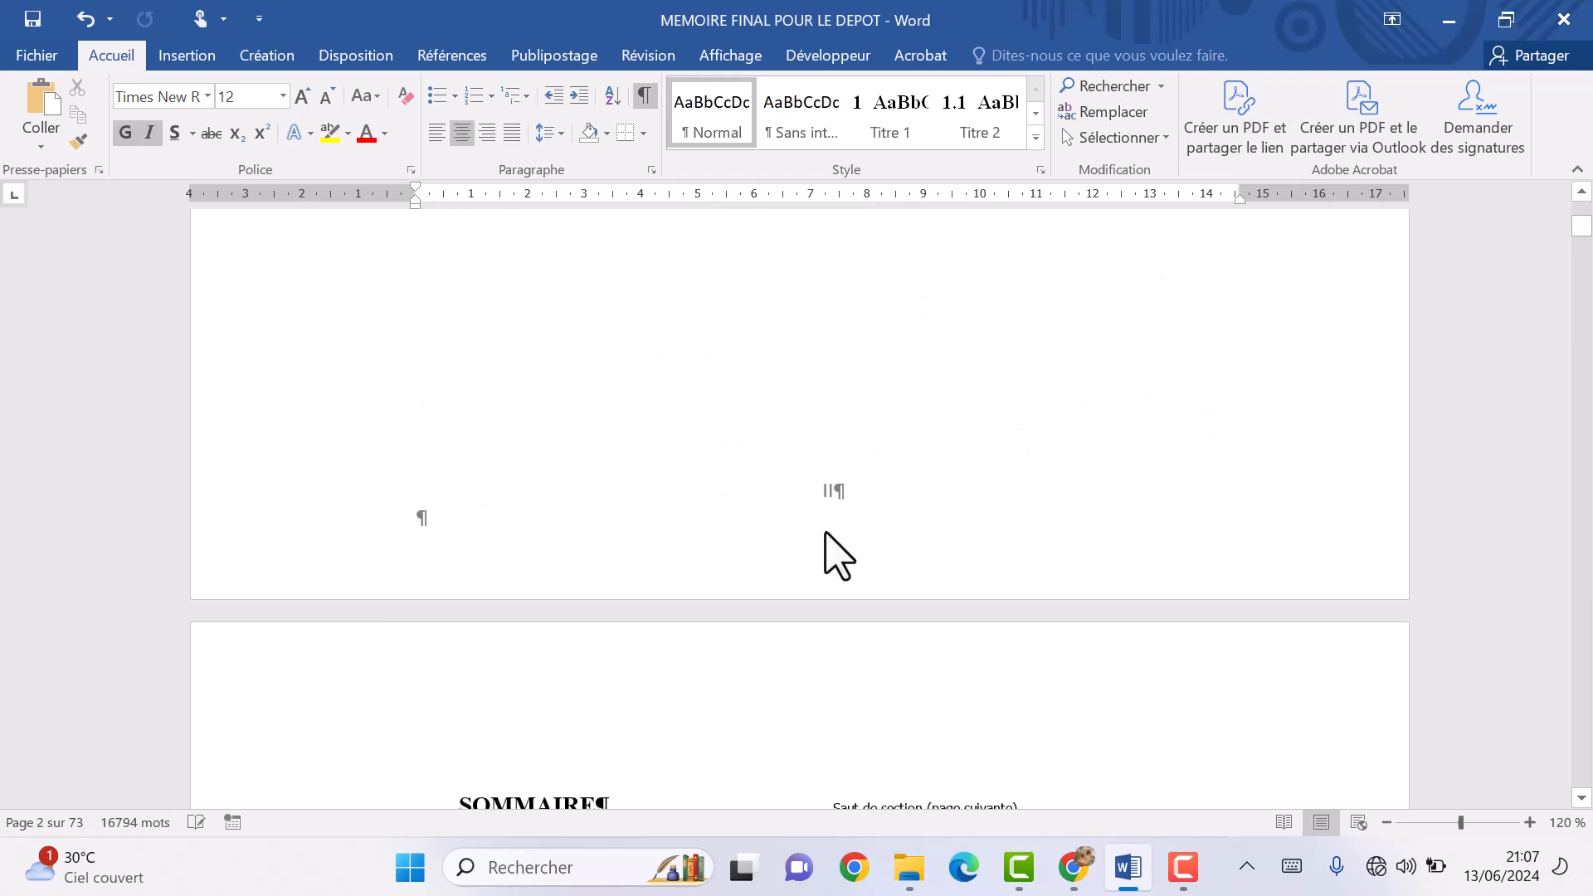
pyautogui.scroll(-5, 887, 548)
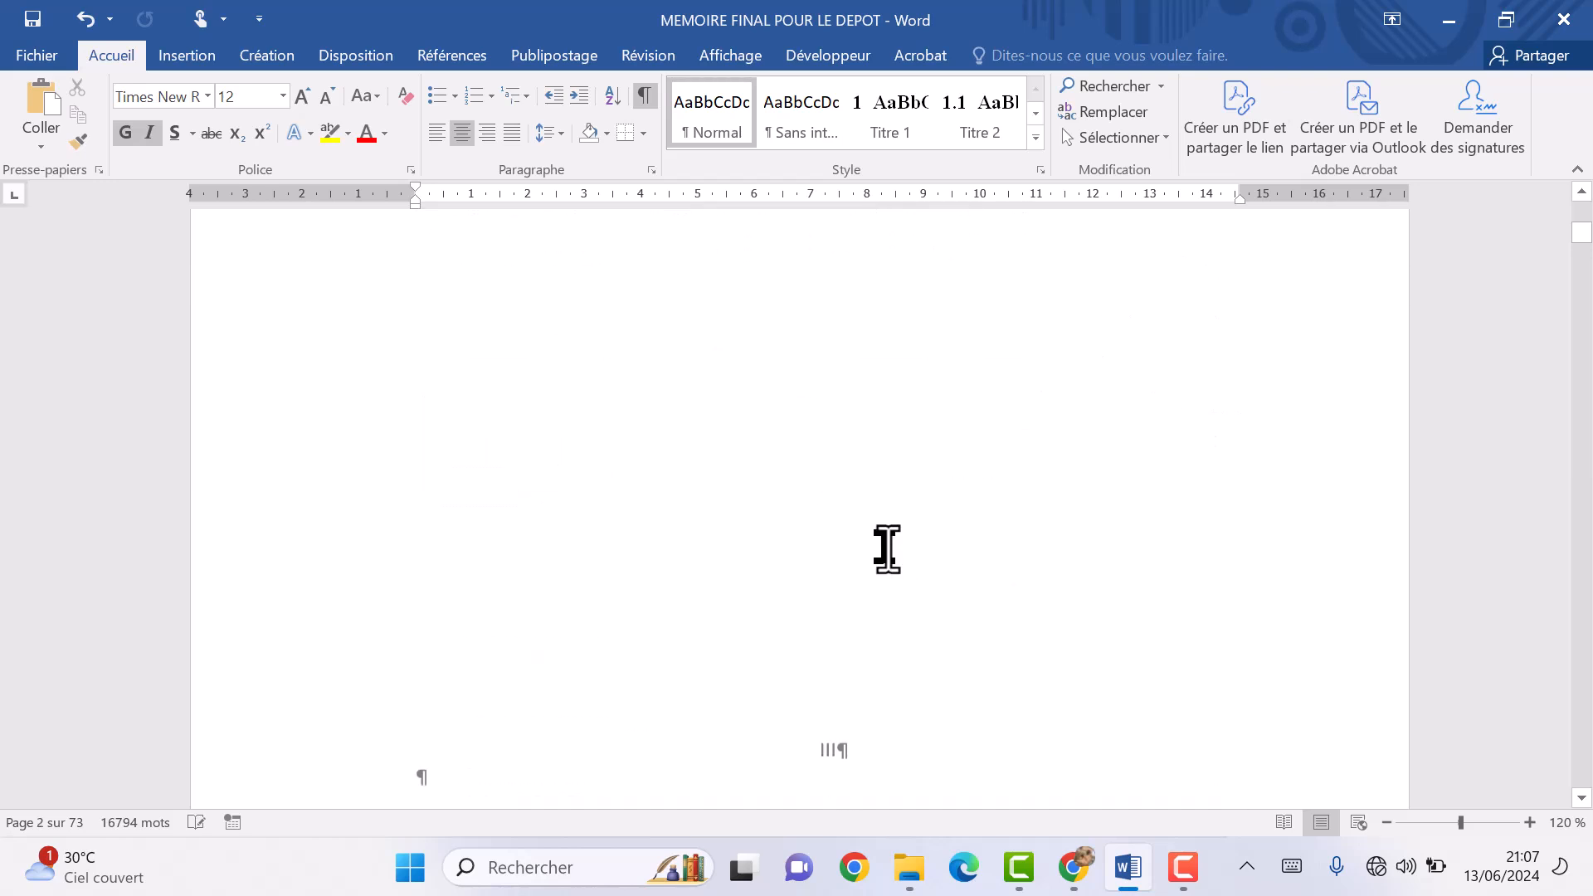
pyautogui.scroll(-3, 887, 548)
pyautogui.scroll(-10, 877, 612)
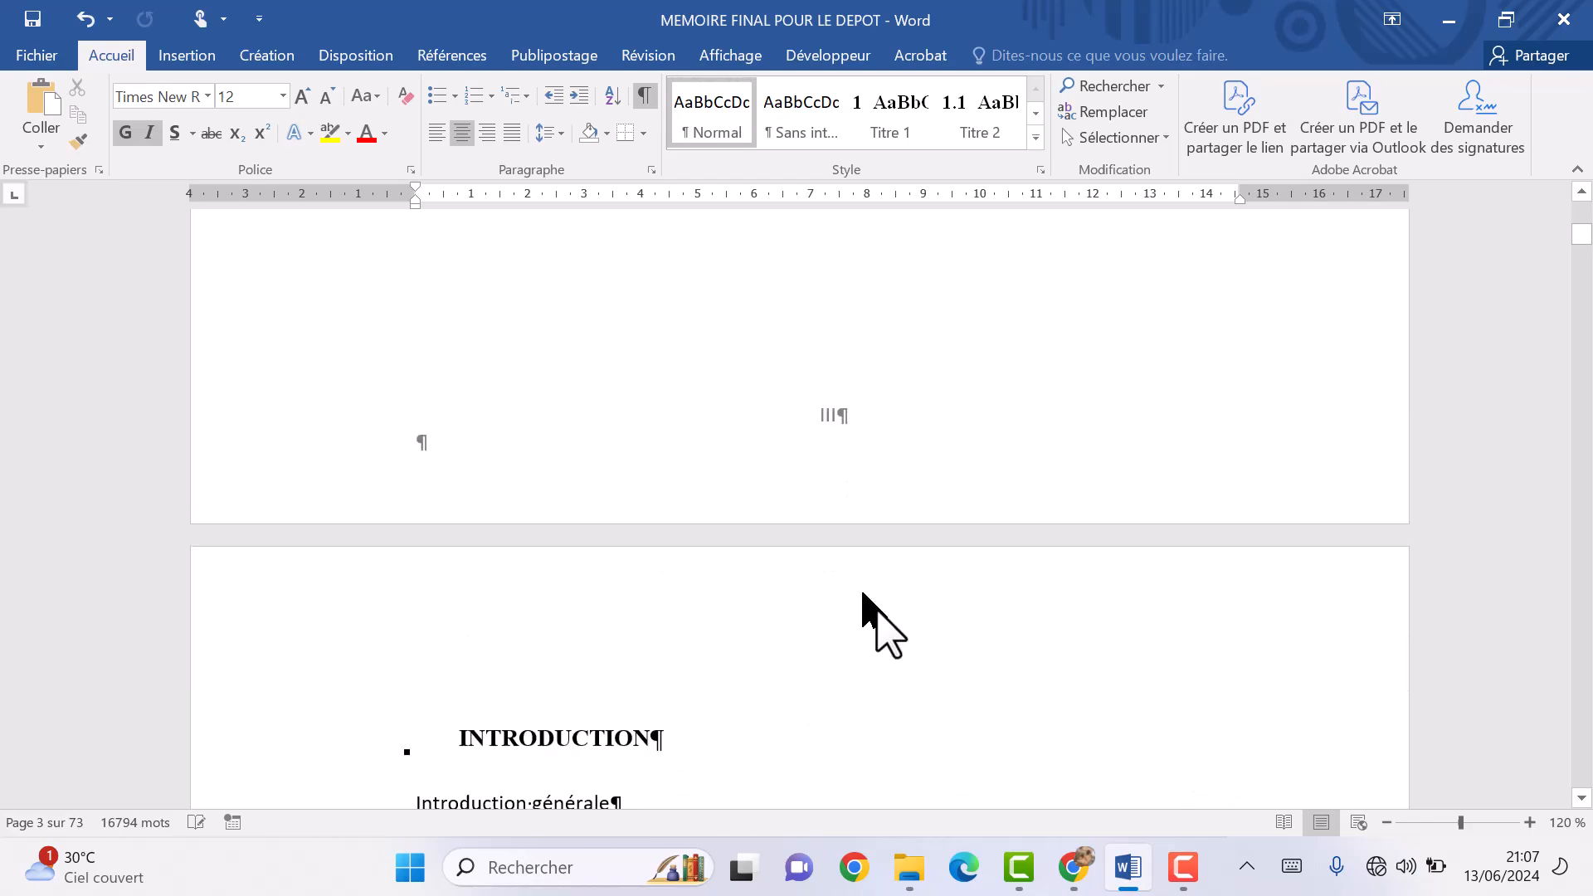
pyautogui.scroll(-10, 882, 614)
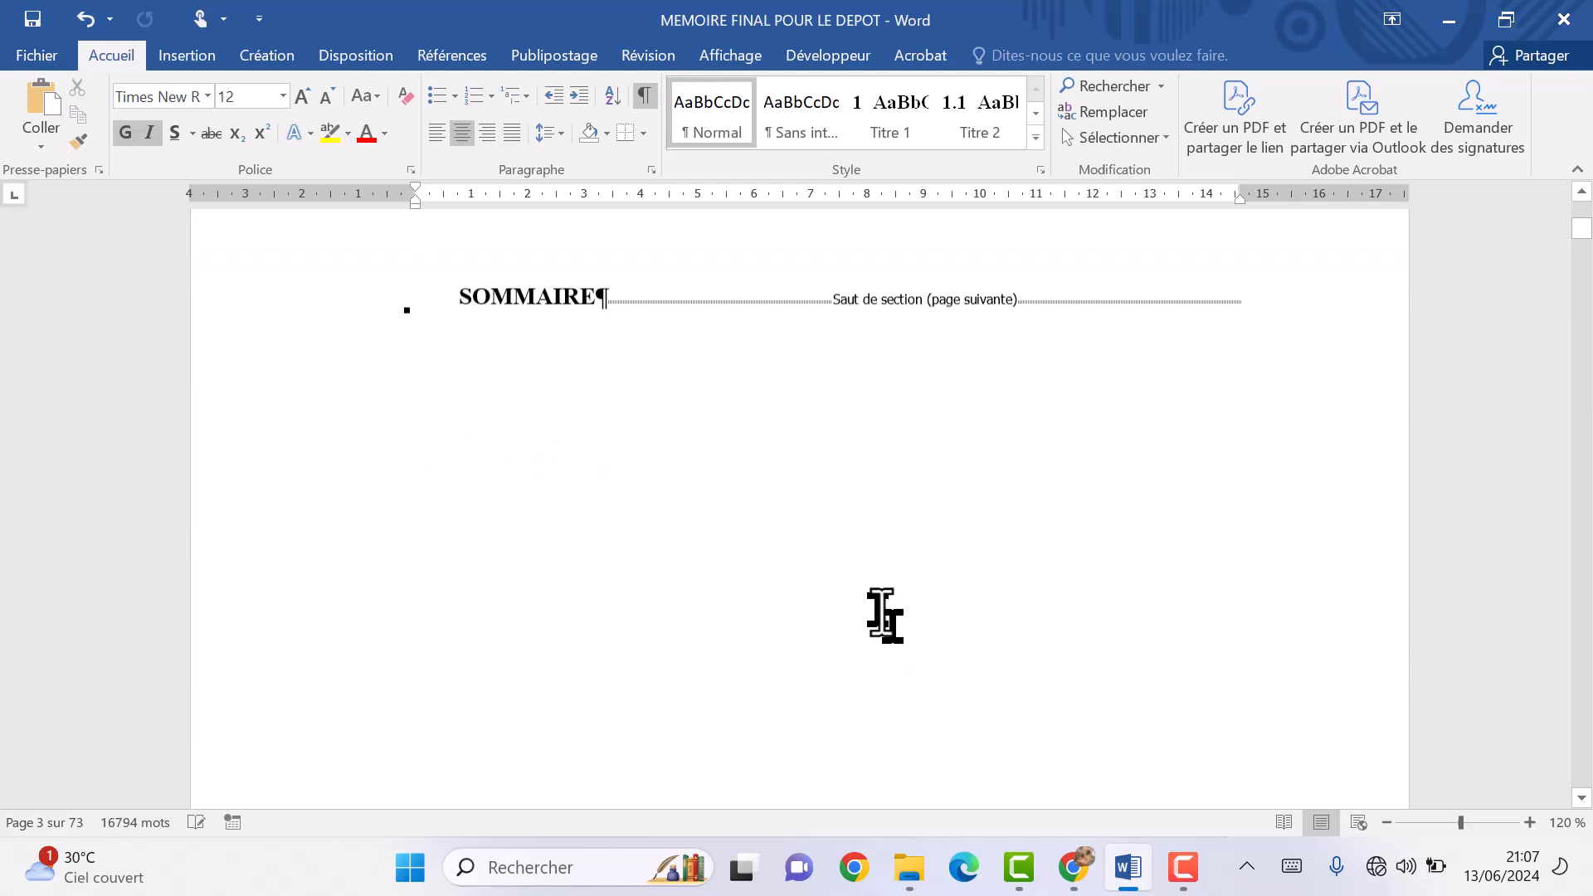
pyautogui.scroll(-15, 882, 614)
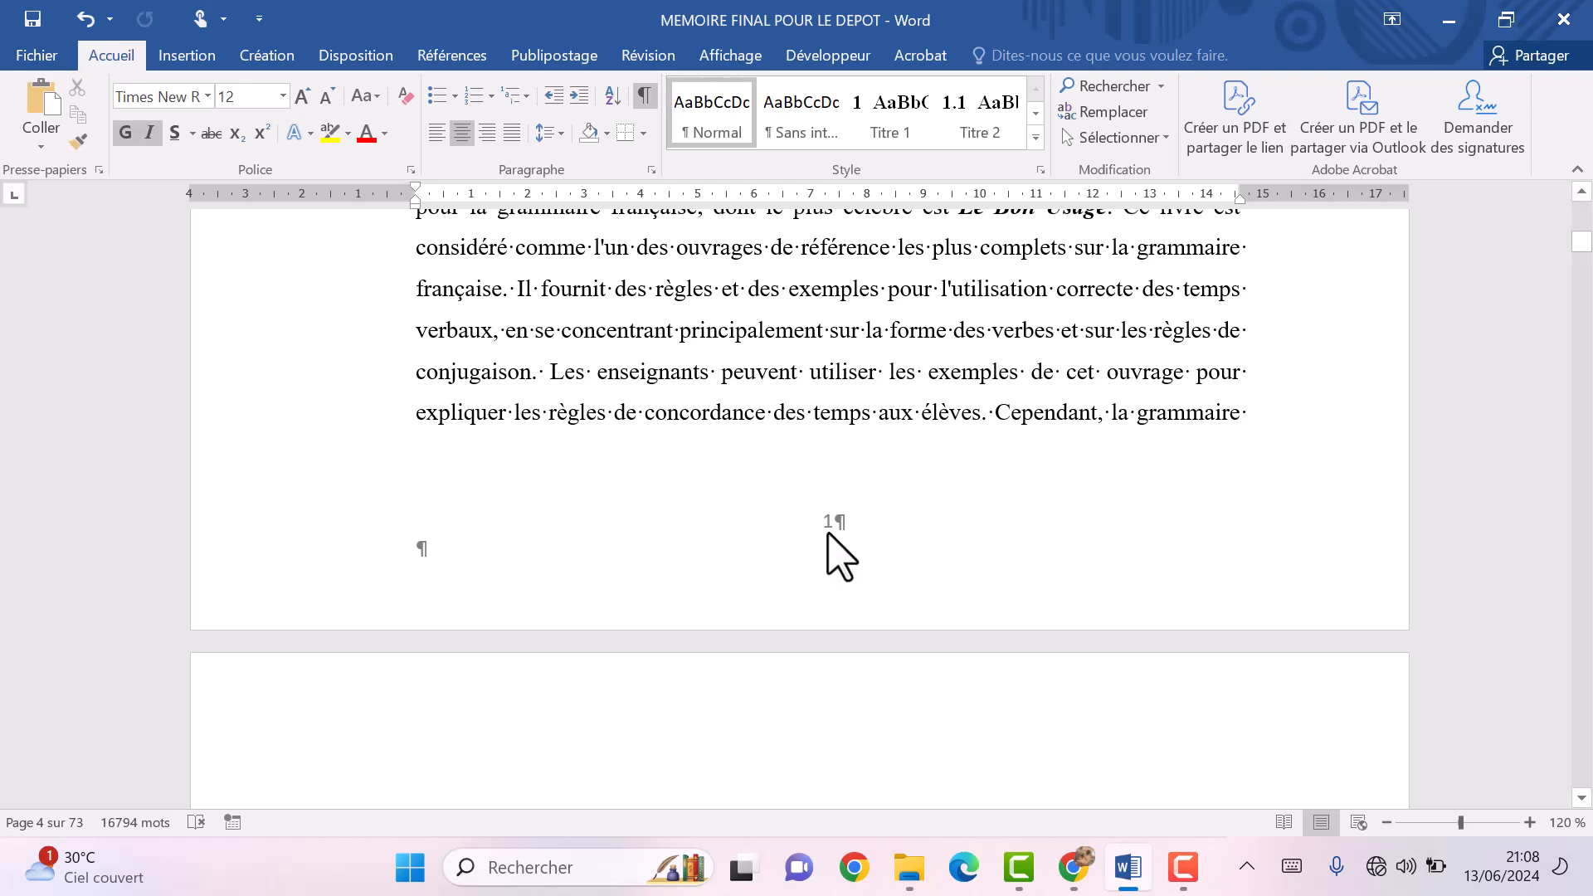
# Set section 2's page numbering, from the introduction page, to start at 4 with the 1, 2, 3, ... format.
pyautogui.doubleClick(828, 535)
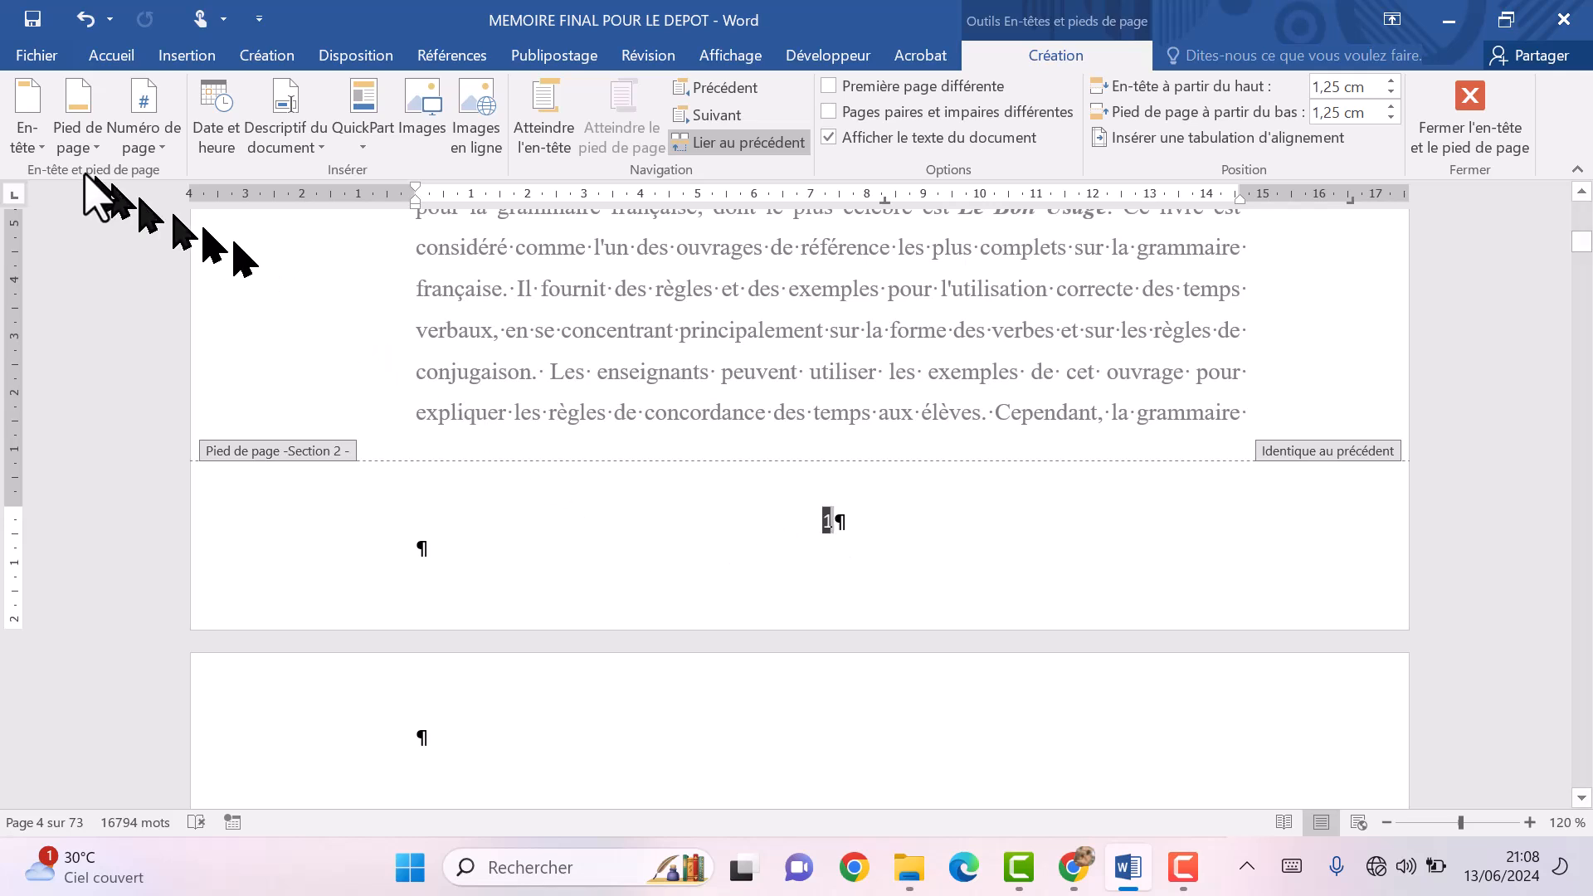
pyautogui.click(139, 141)
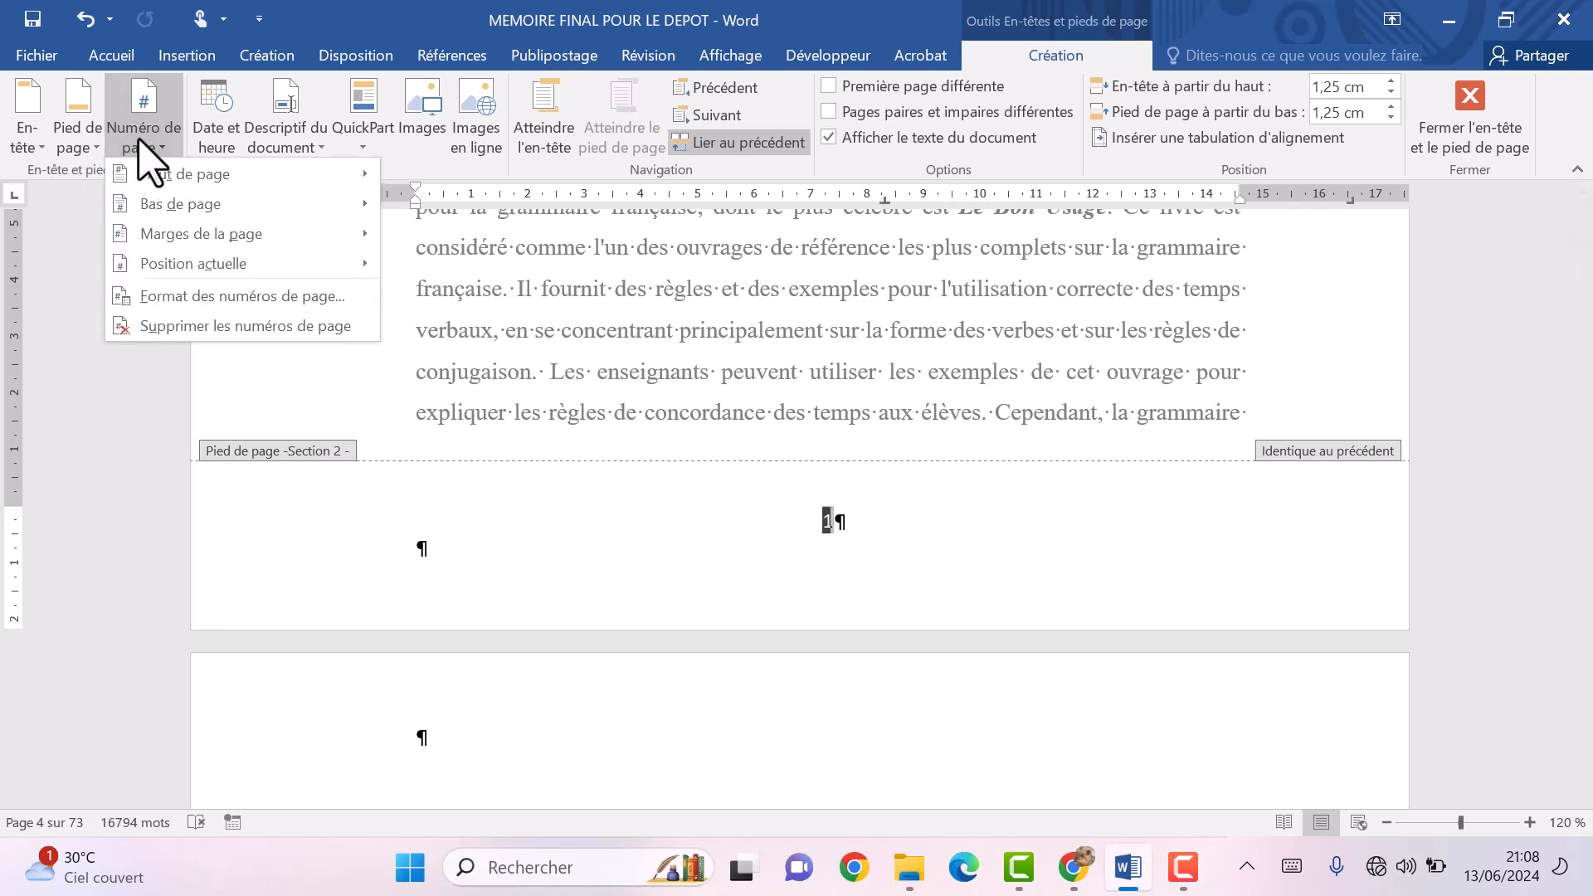
pyautogui.click(187, 302)
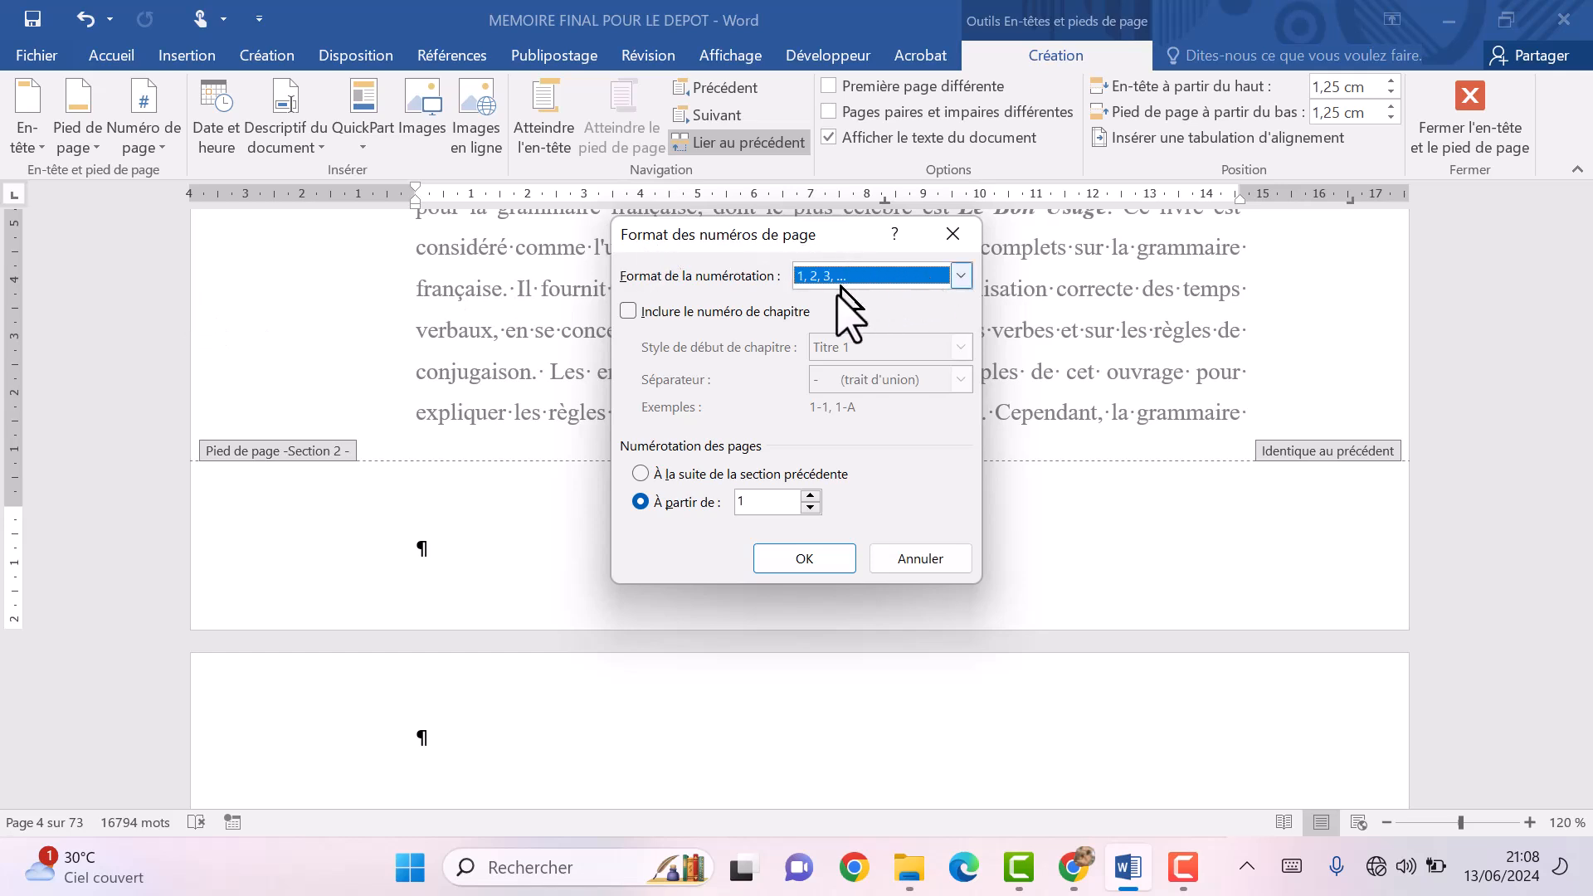
pyautogui.click(759, 505)
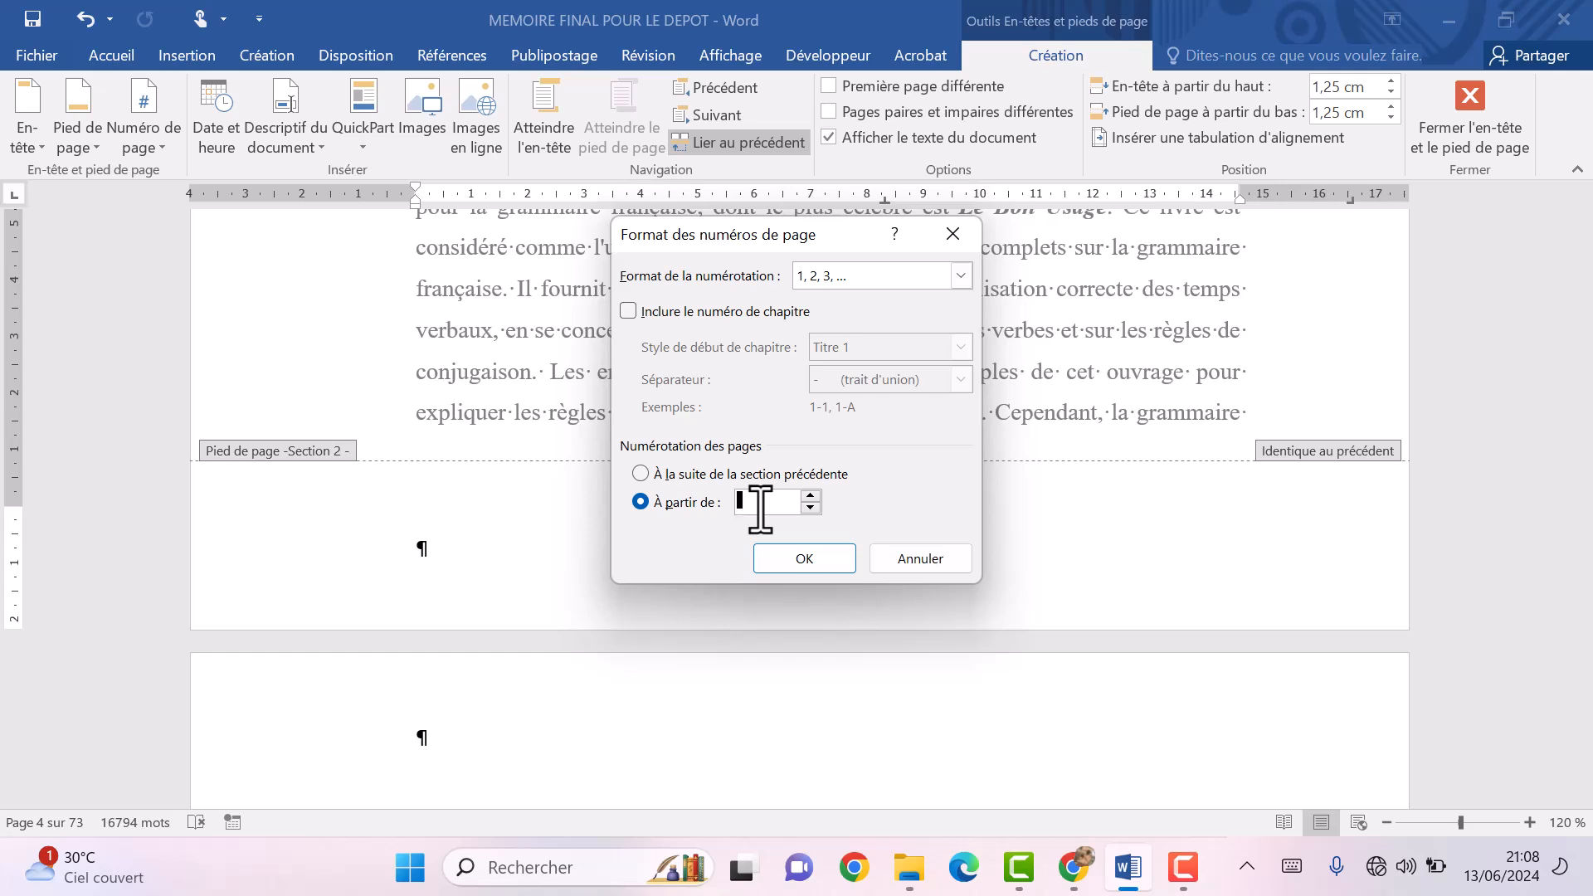
pyautogui.click(768, 560)
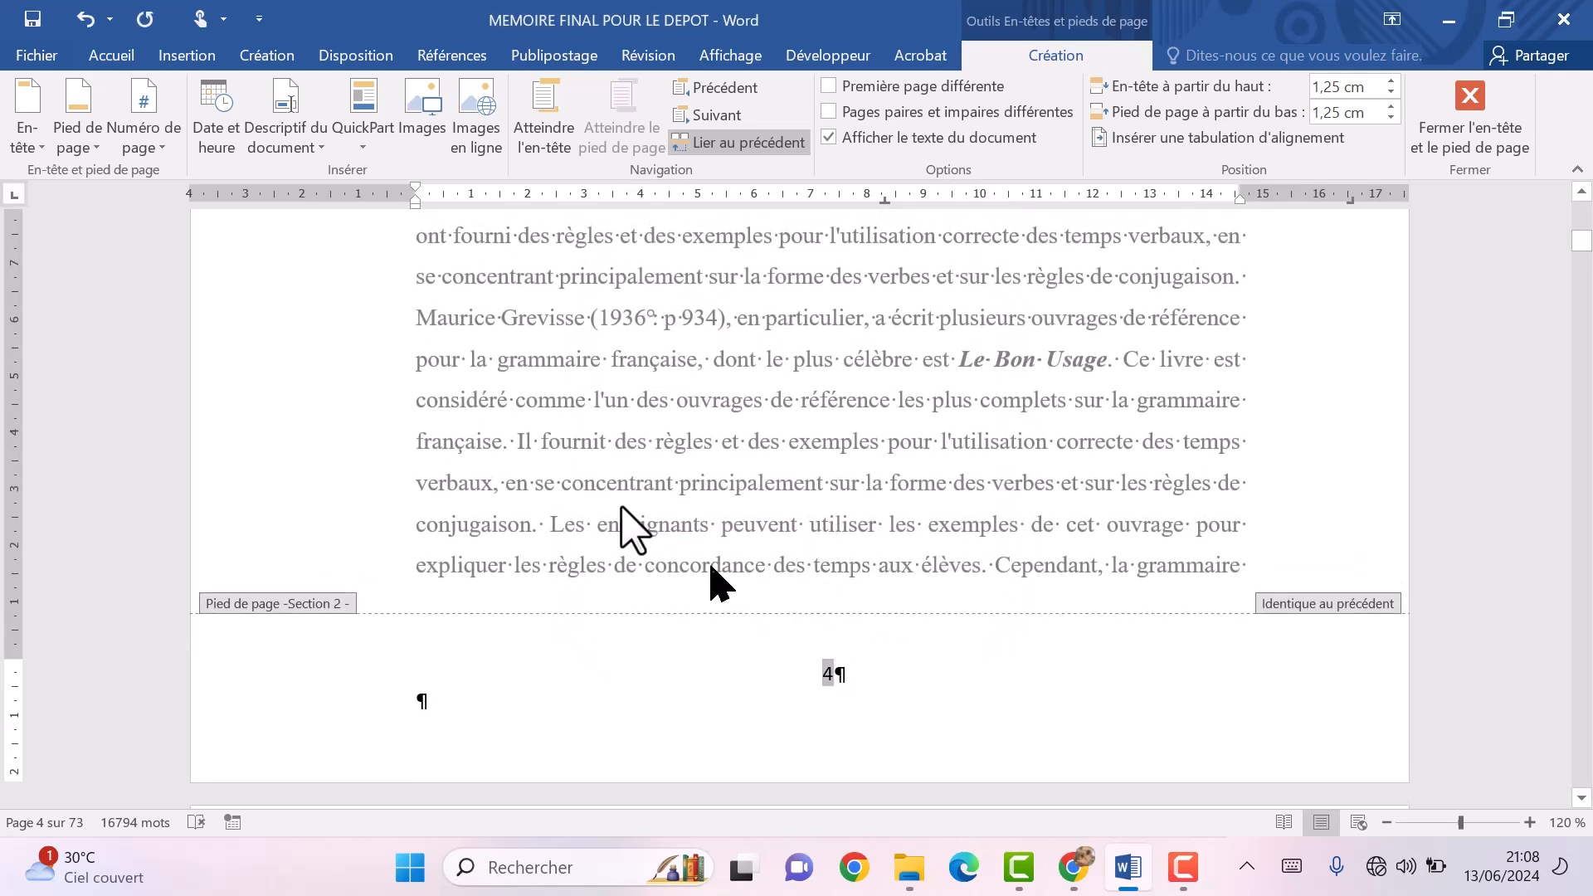
# Apply the bottom-of-page number style "Numéro normal 2" to section 2's footer and return to the body text.
pyautogui.click(132, 143)
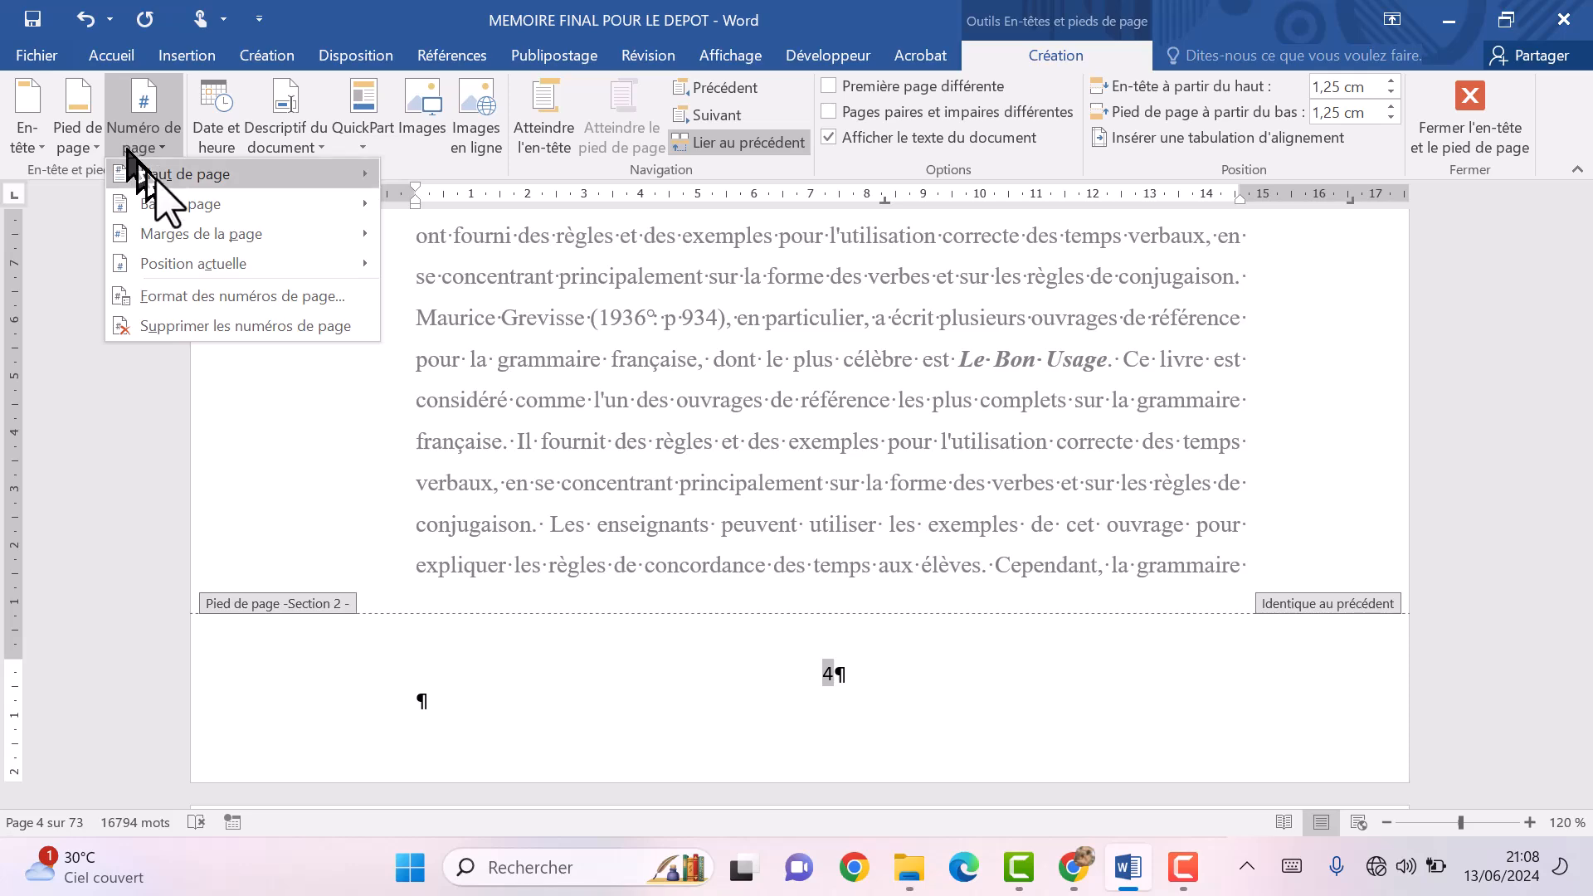
pyautogui.moveTo(153, 203)
pyautogui.click(543, 394)
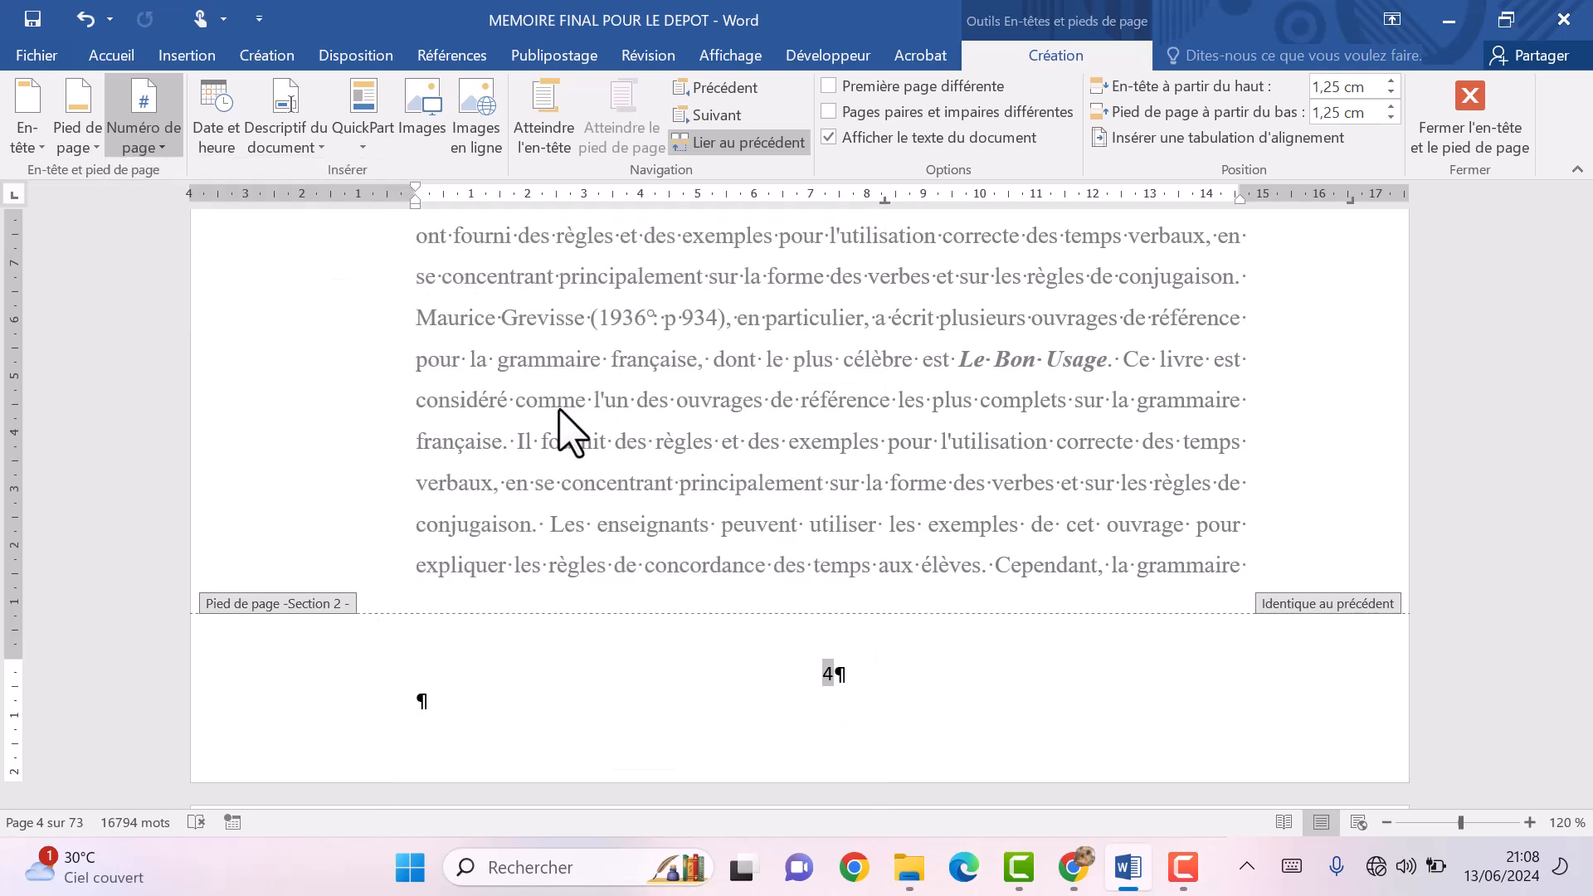
pyautogui.doubleClick(791, 406)
pyautogui.scroll(-8, 792, 404)
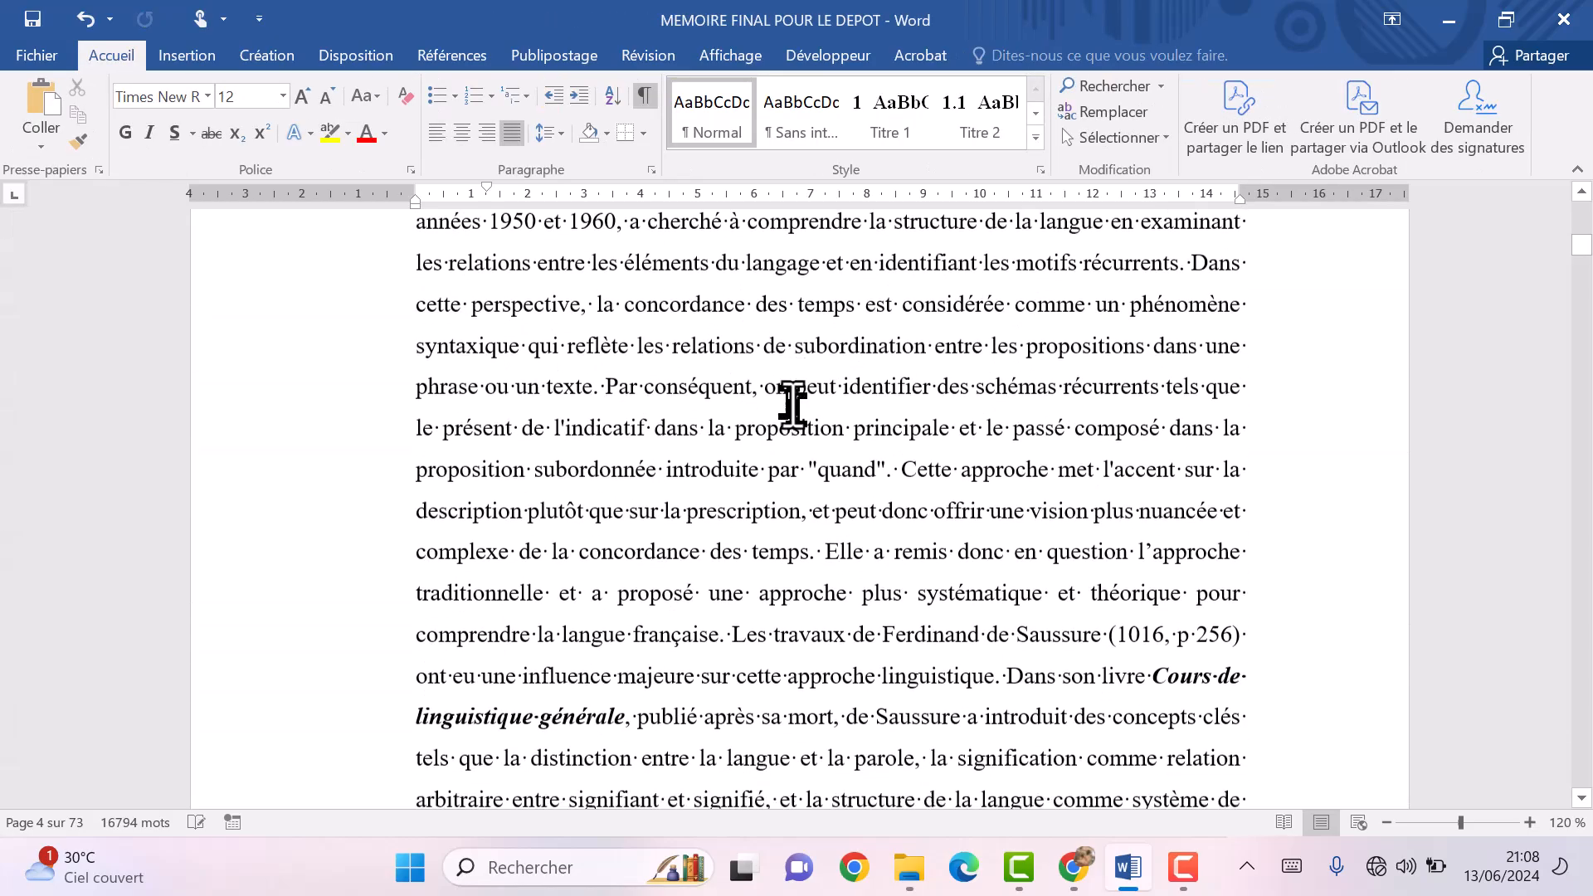
# Check the footer page numbers from the introduction through to the last pages of the thesis.
pyautogui.scroll(-15, 793, 404)
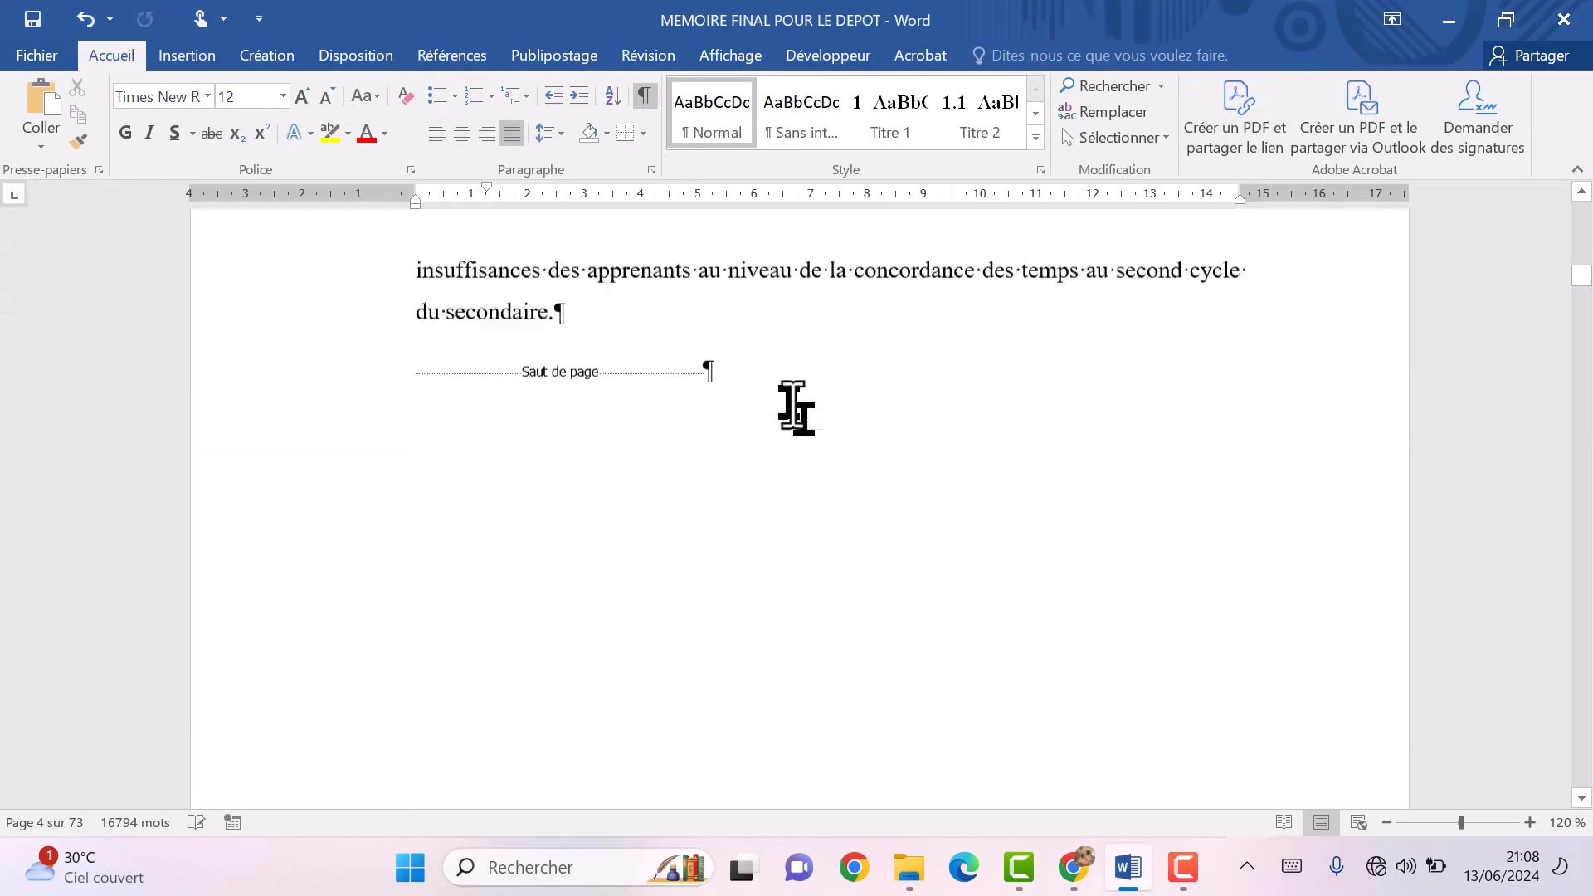
pyautogui.scroll(-15, 792, 407)
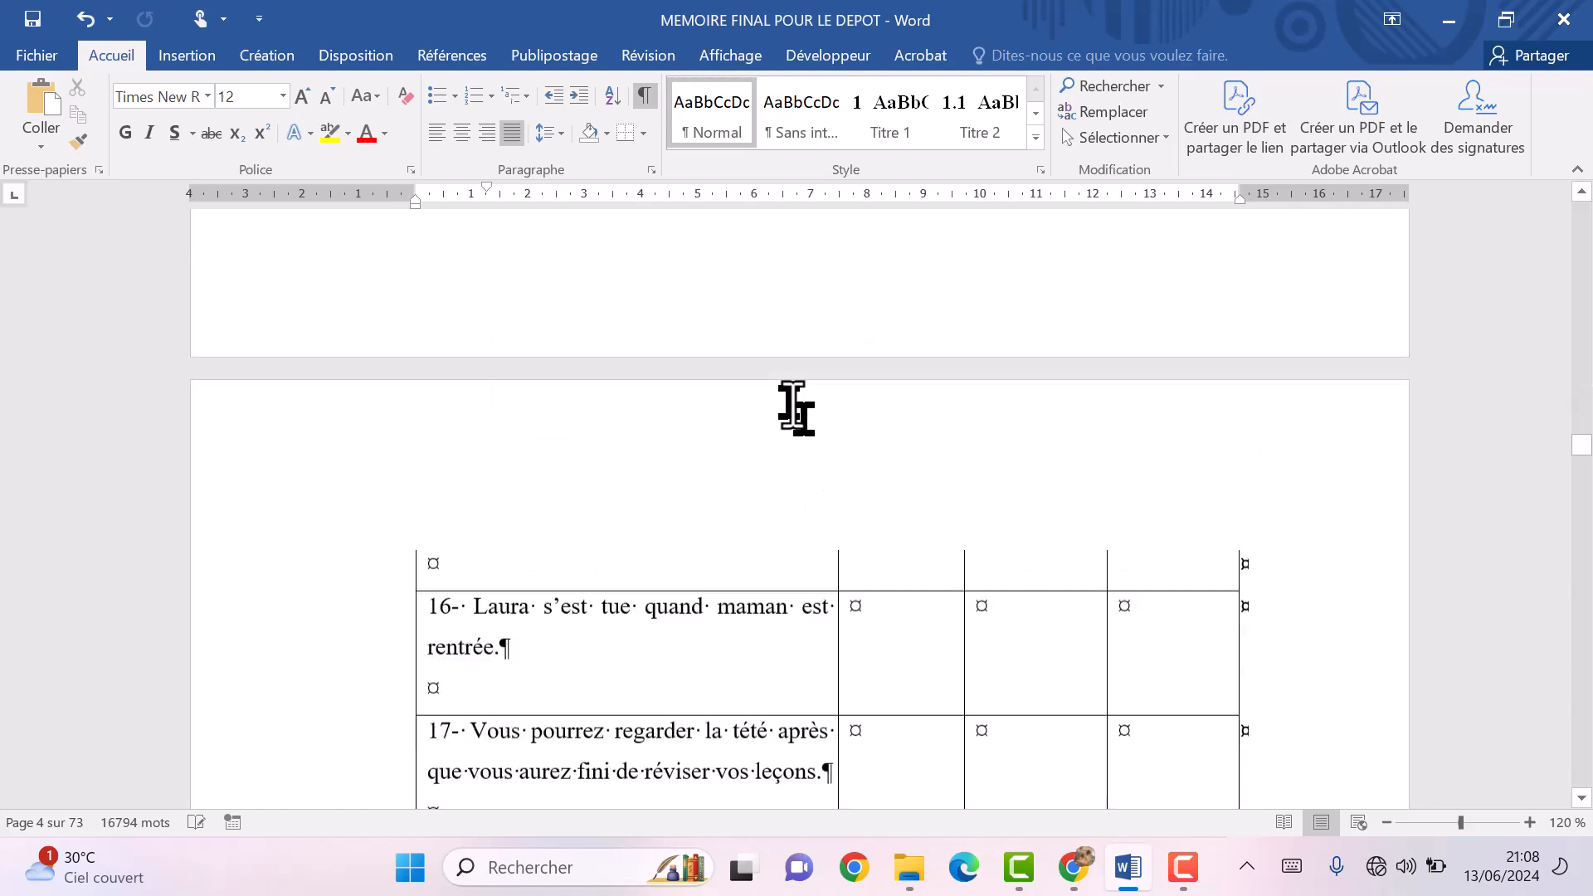
pyautogui.scroll(-15, 793, 406)
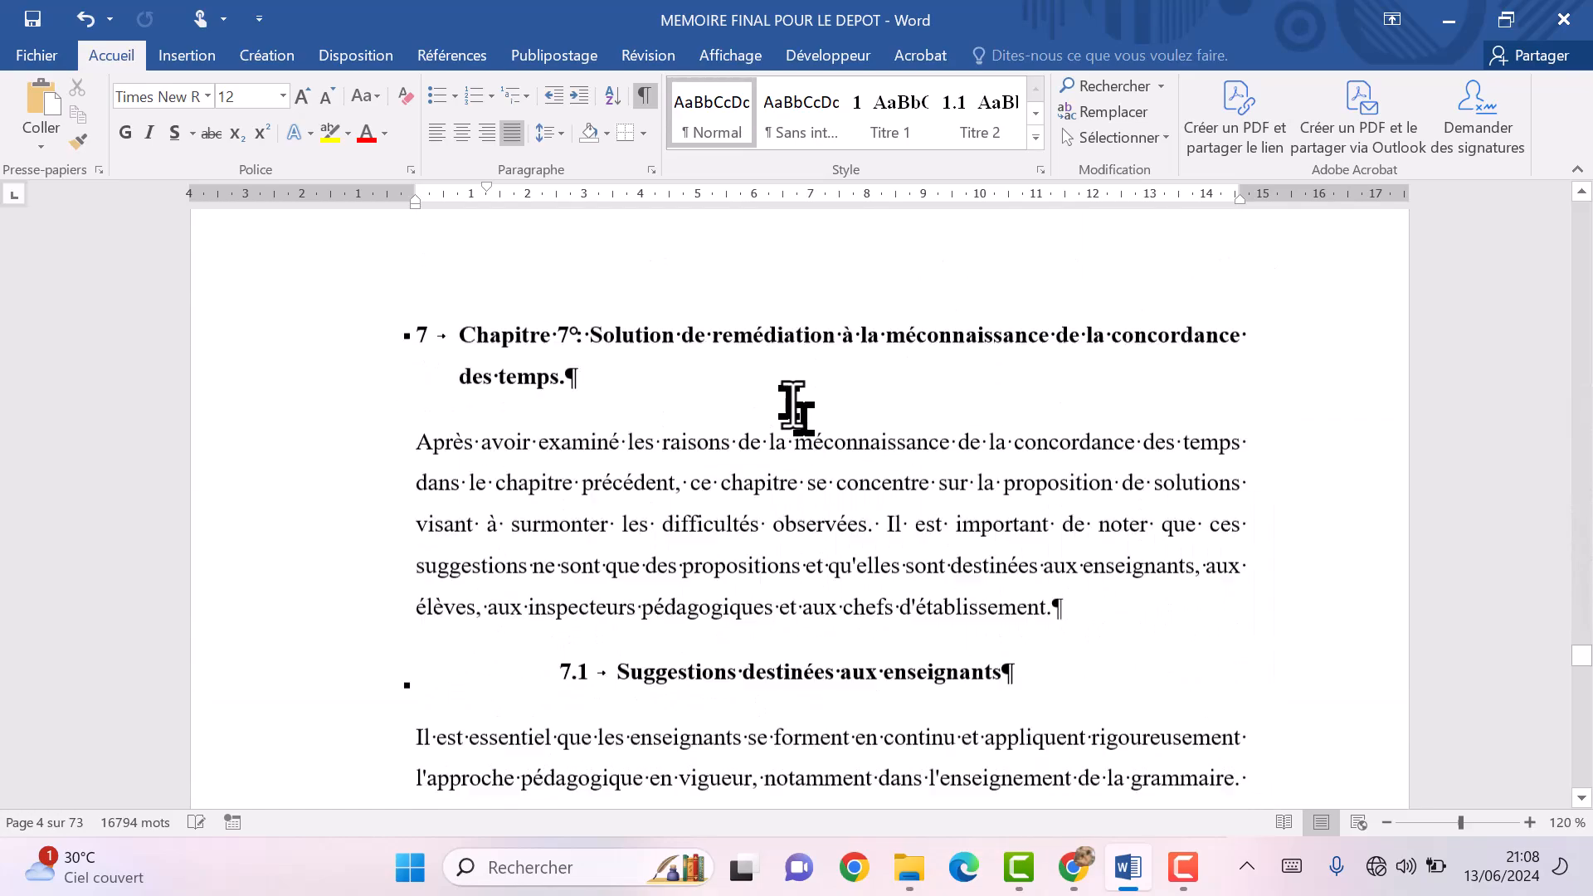
pyautogui.scroll(-12, 792, 406)
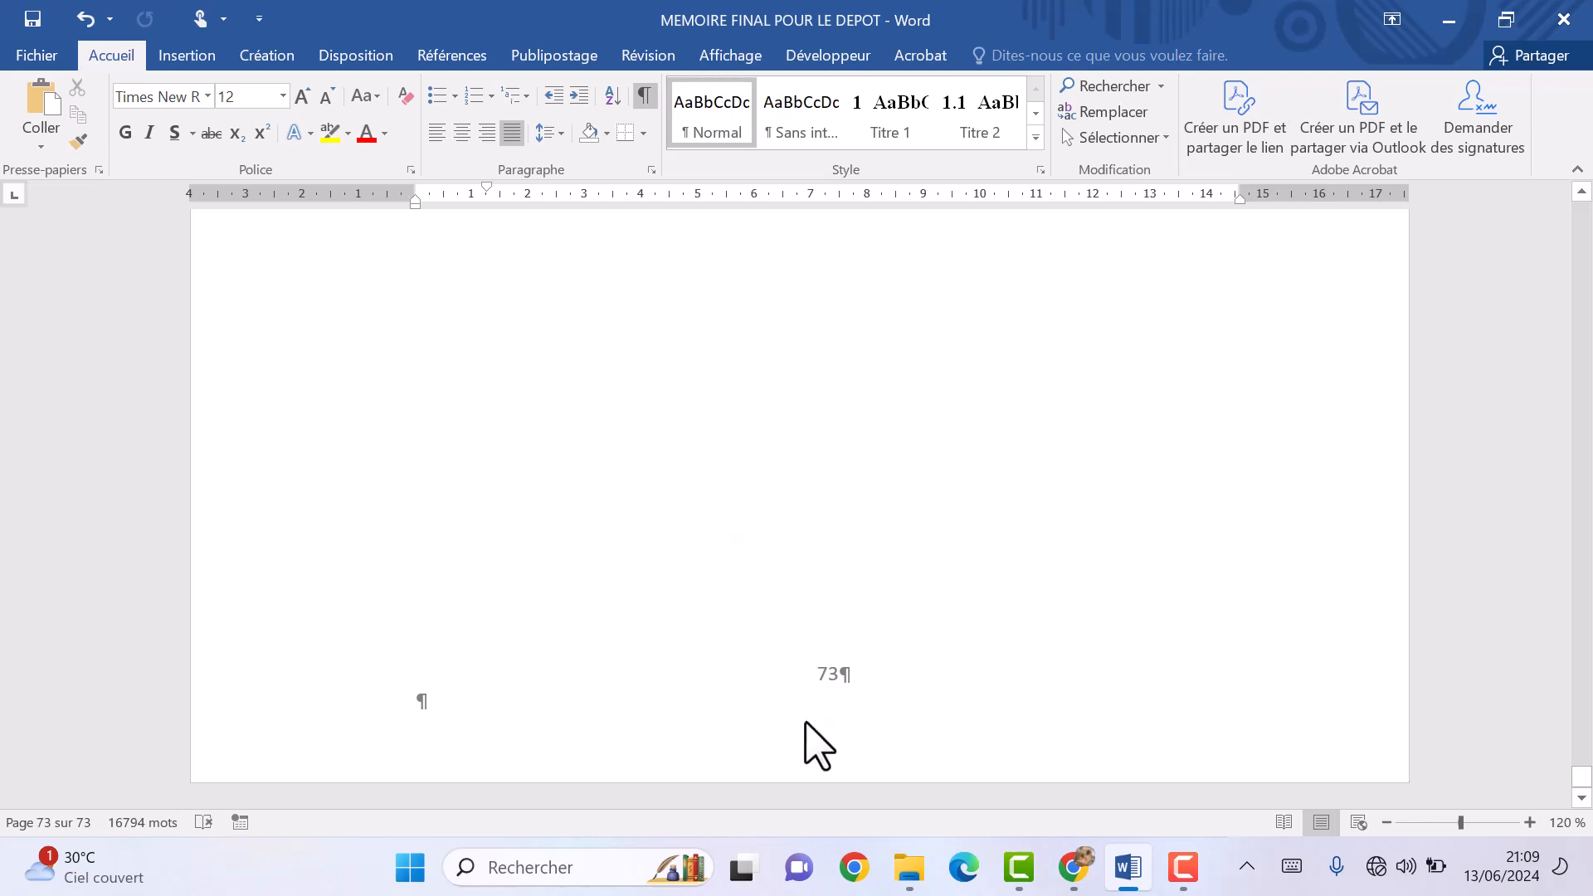
pyautogui.scroll(15, 813, 739)
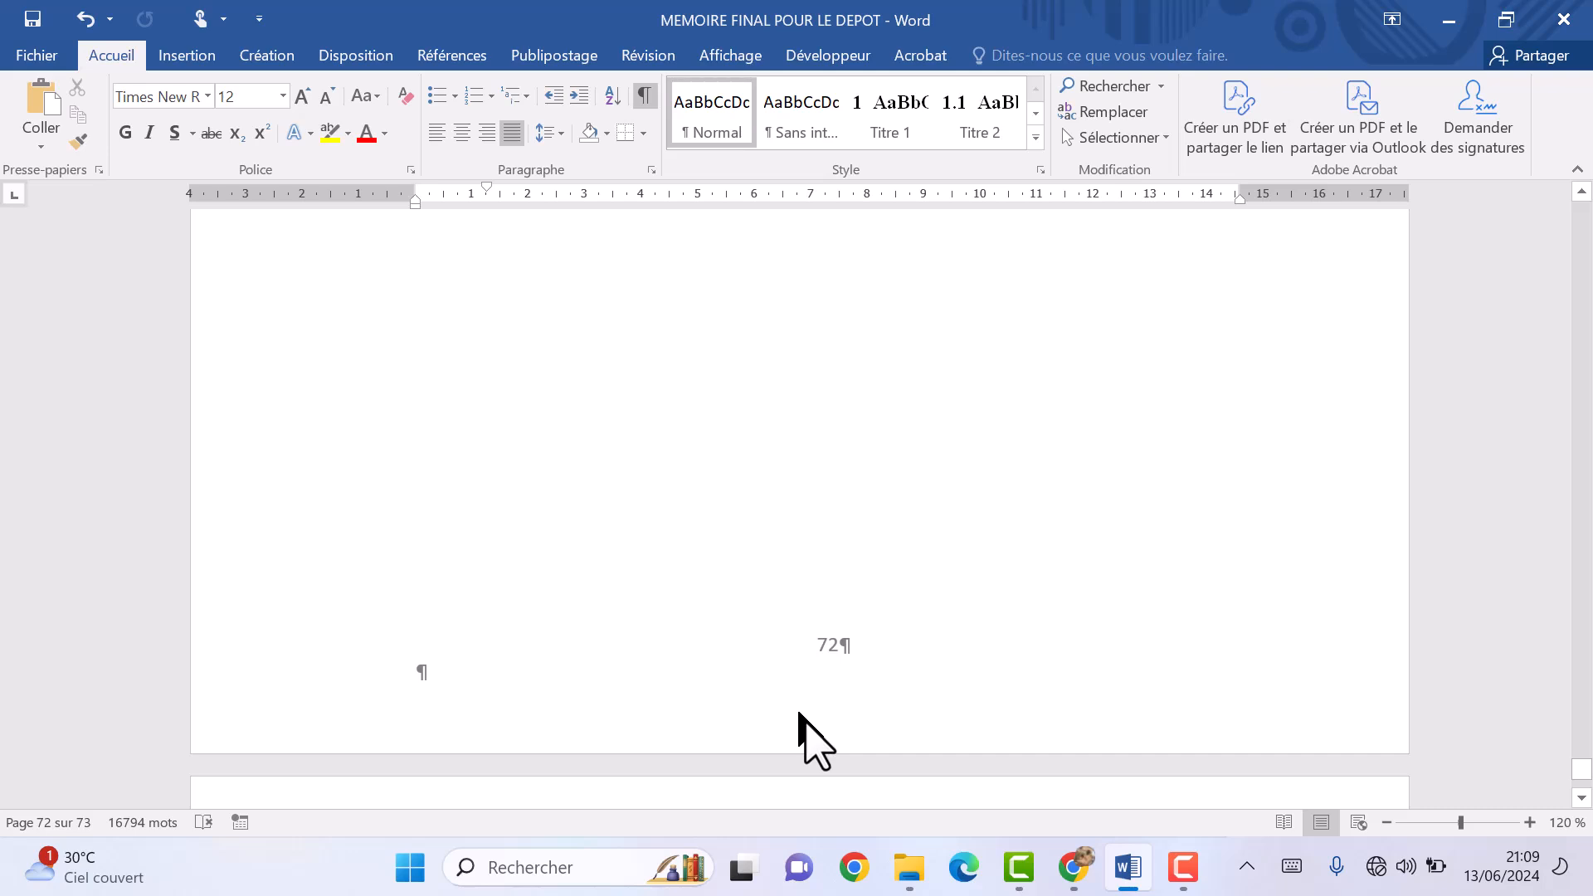
pyautogui.click(1176, 861)
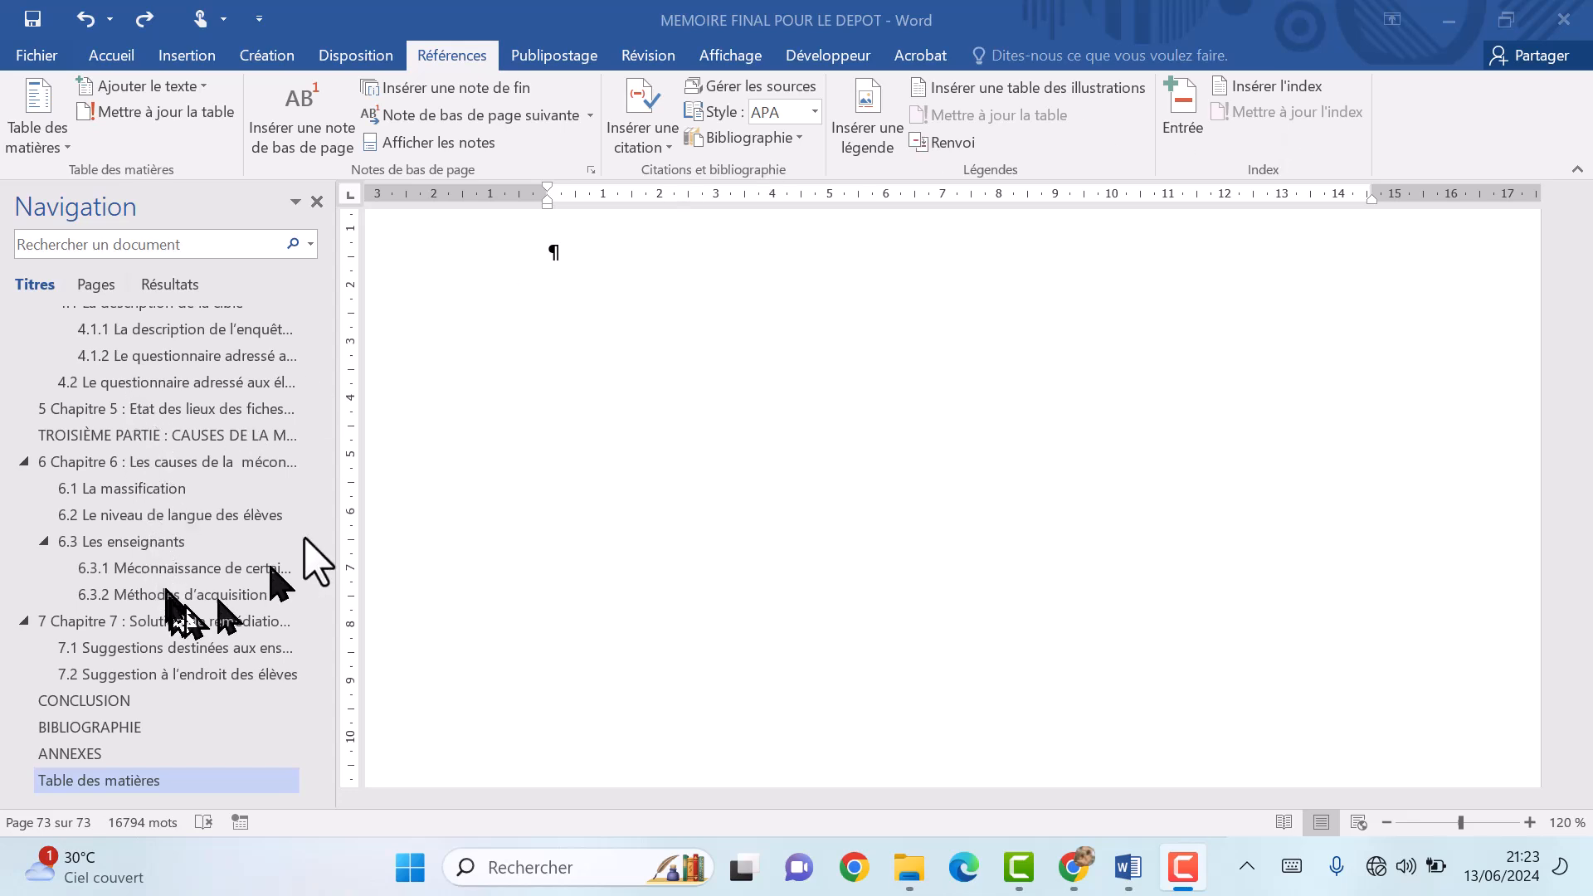
# Insert a custom table of contents below the "Table des matières" heading, using the Classique format and dotted leaders.
pyautogui.click(113, 55)
pyautogui.scroll(4, 637, 431)
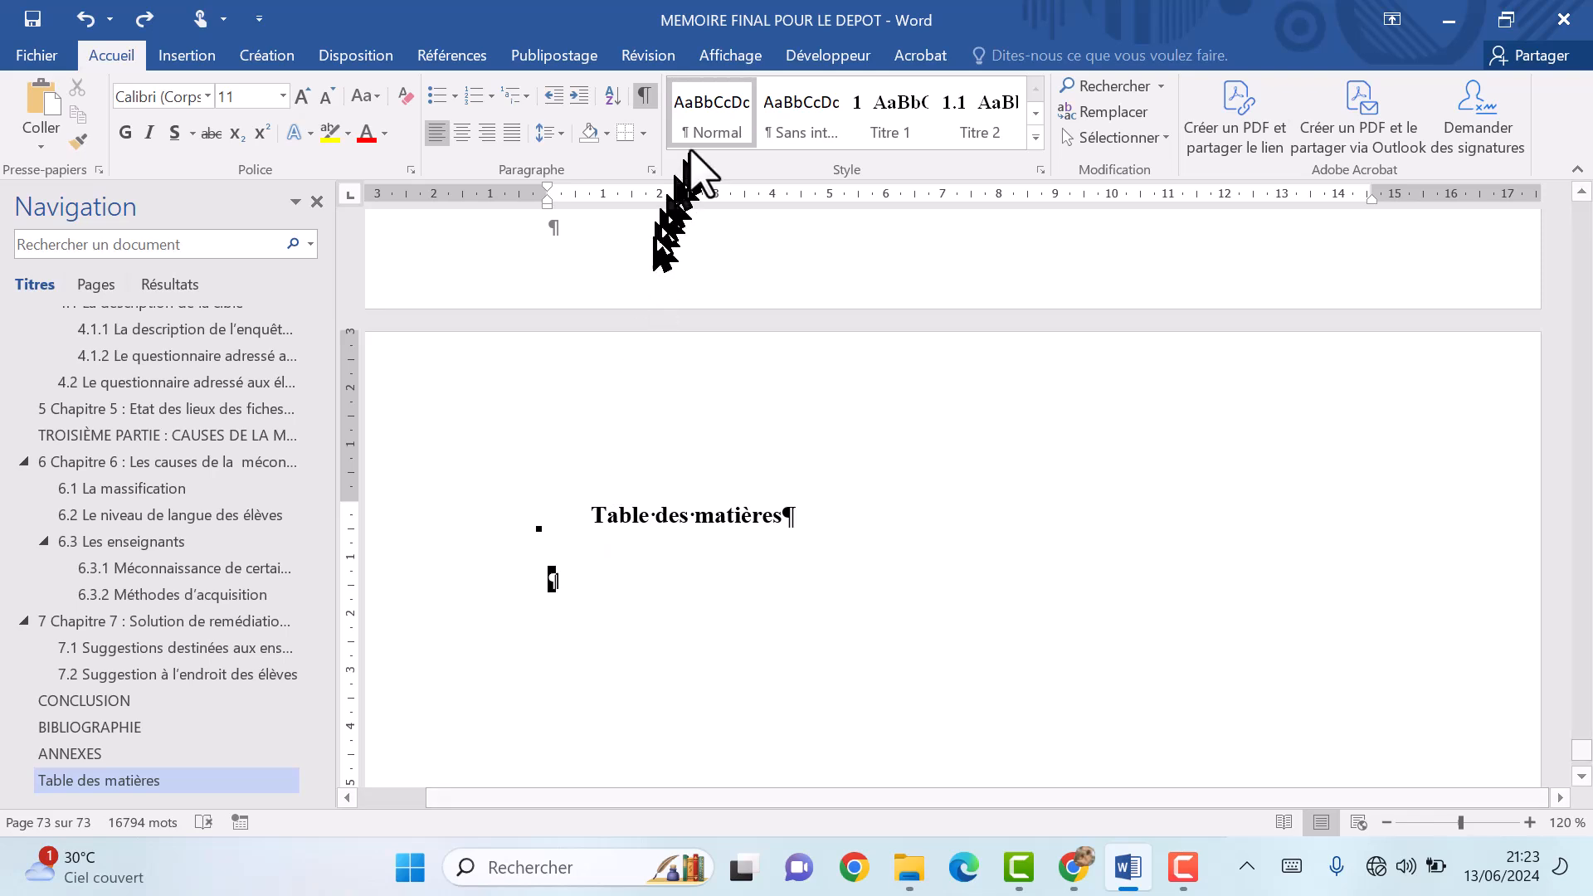
pyautogui.click(470, 55)
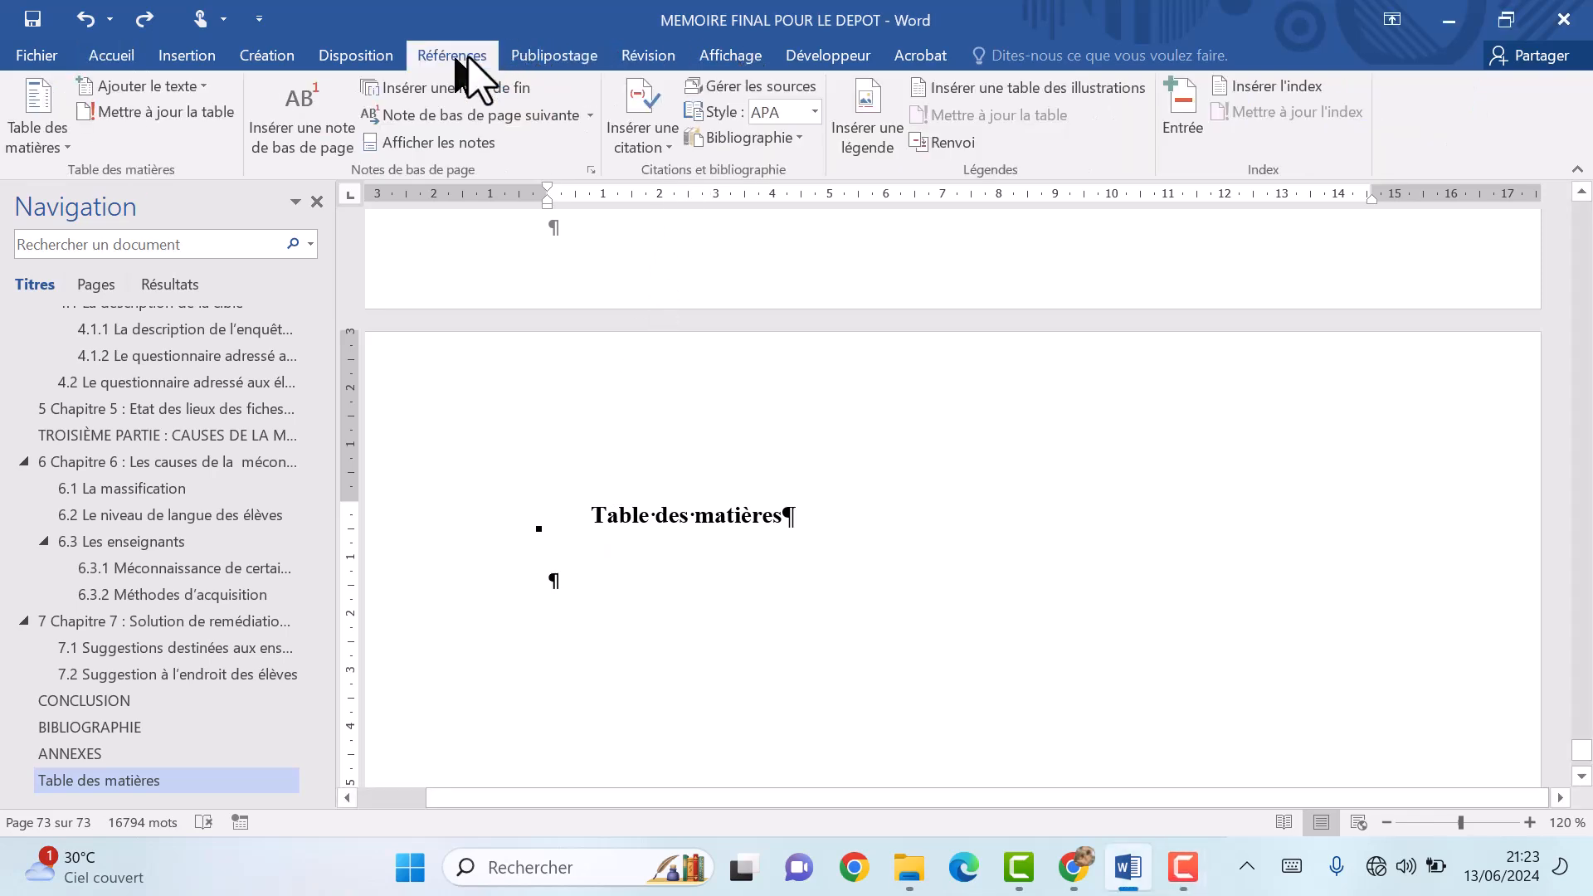
pyautogui.click(42, 133)
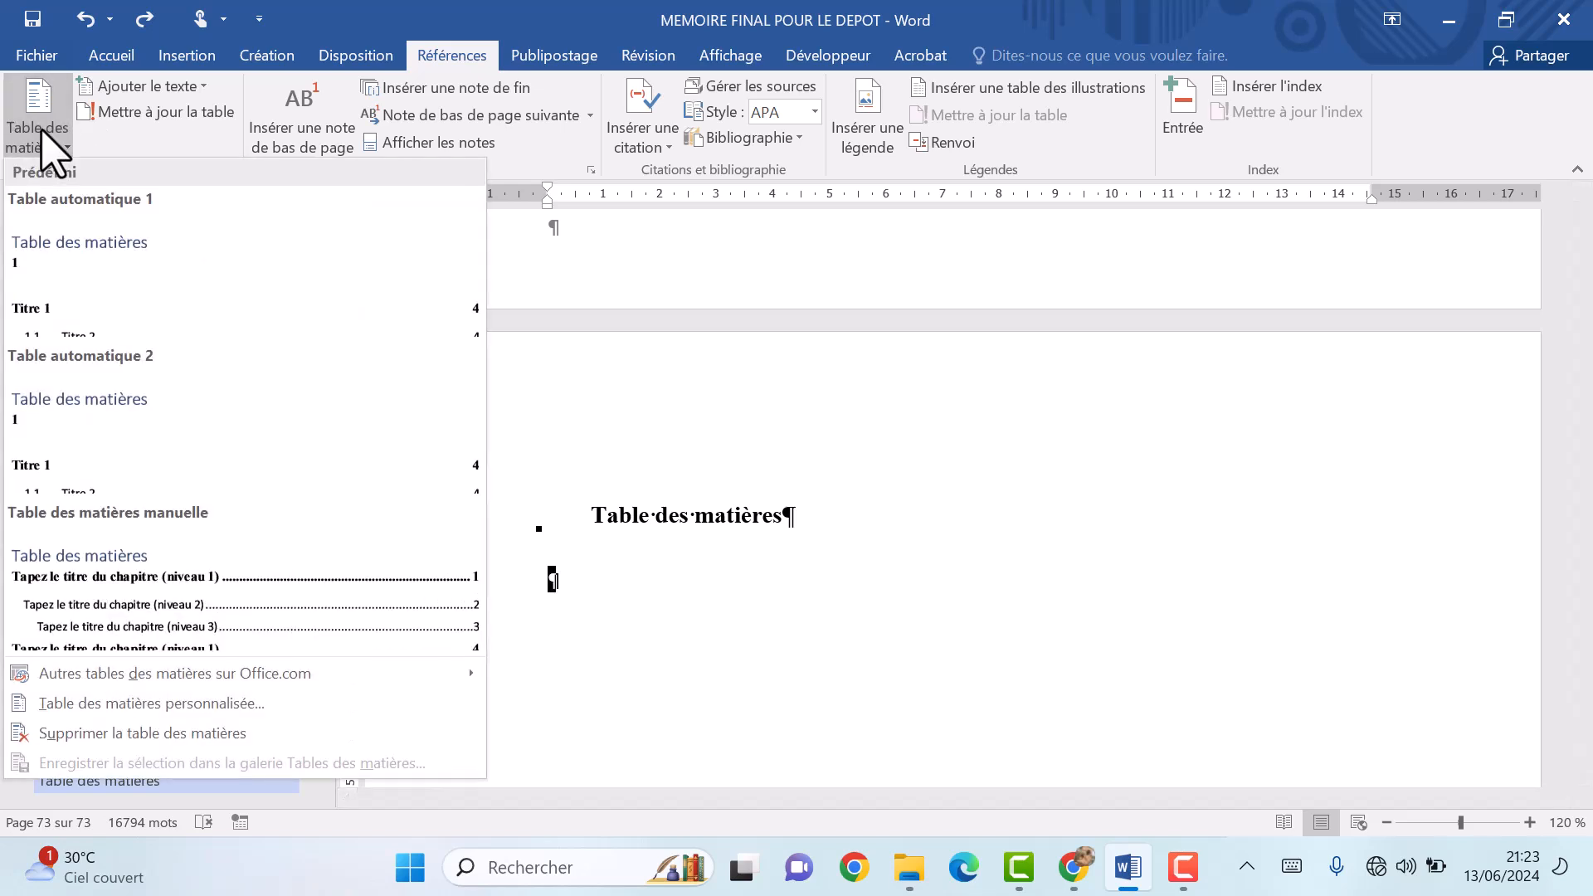
pyautogui.click(92, 713)
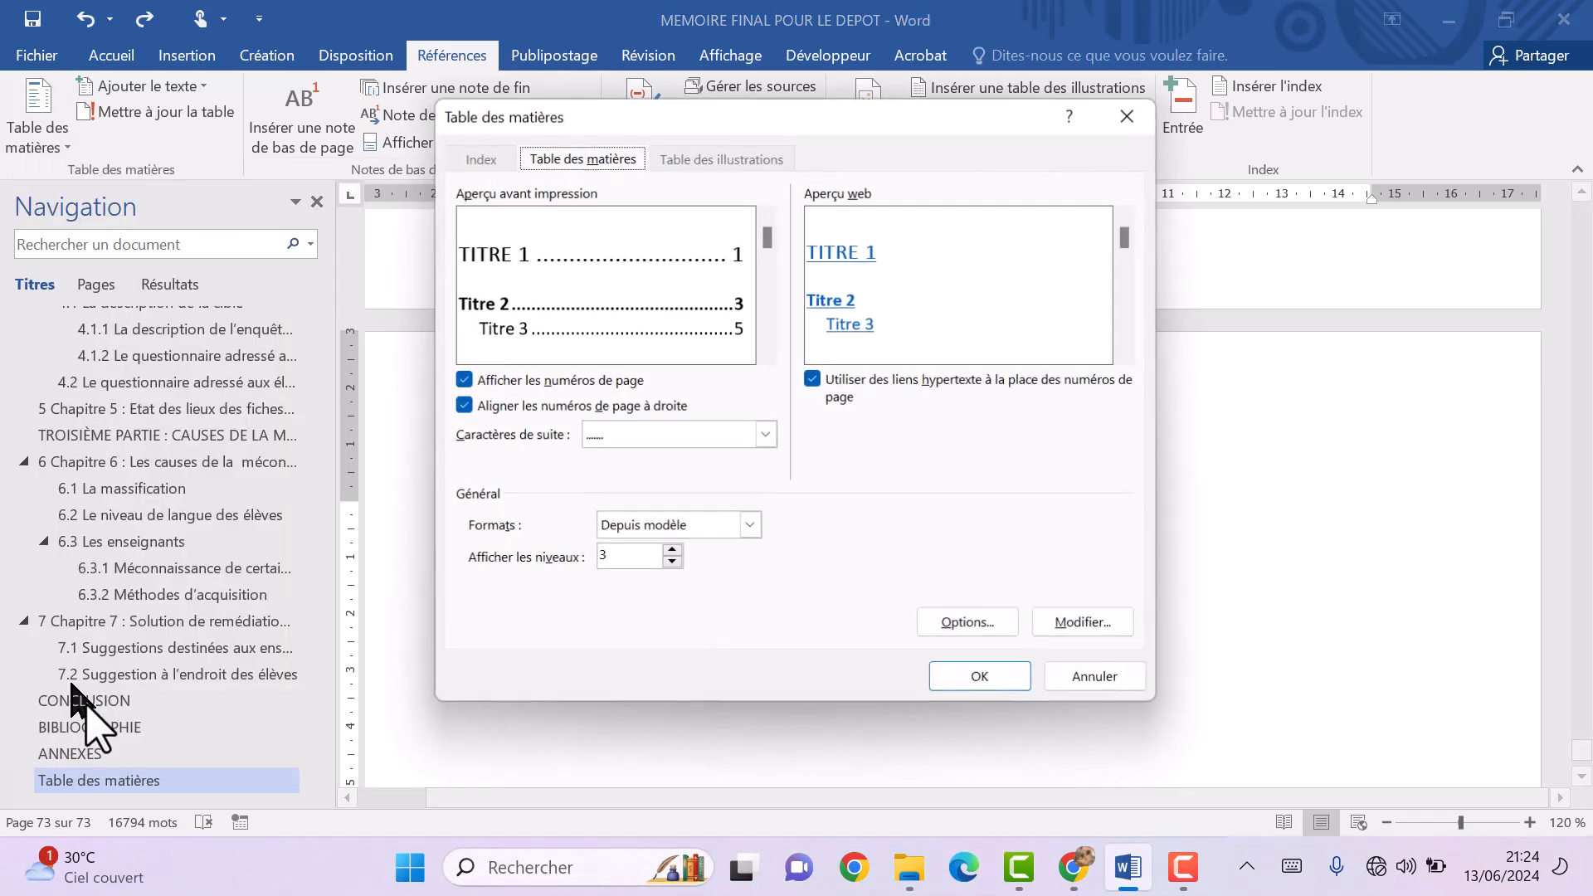
pyautogui.click(763, 437)
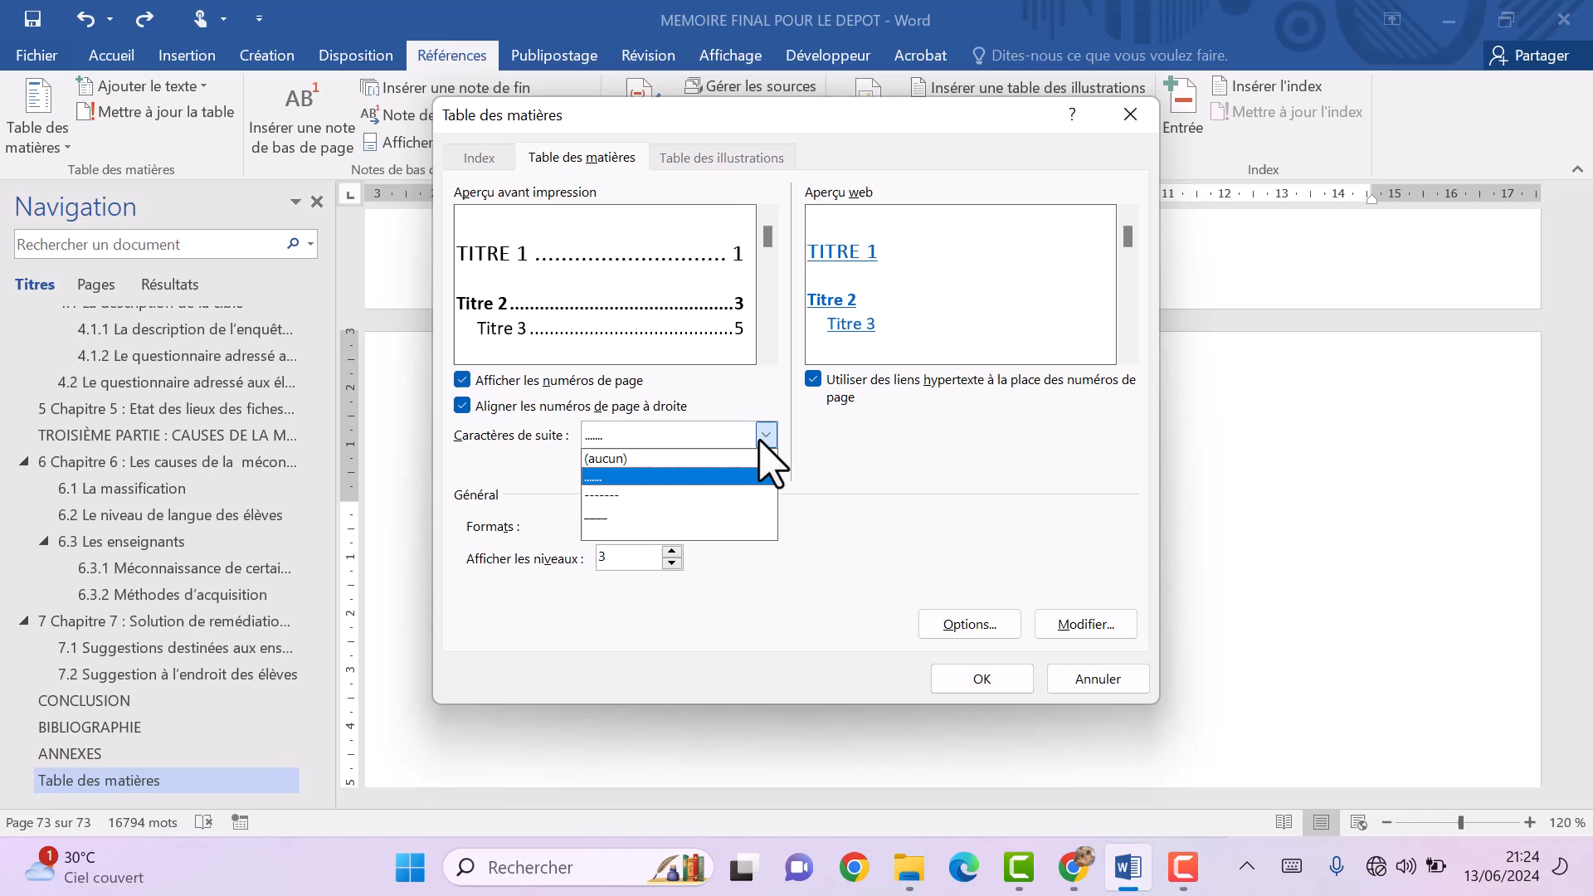
pyautogui.click(668, 481)
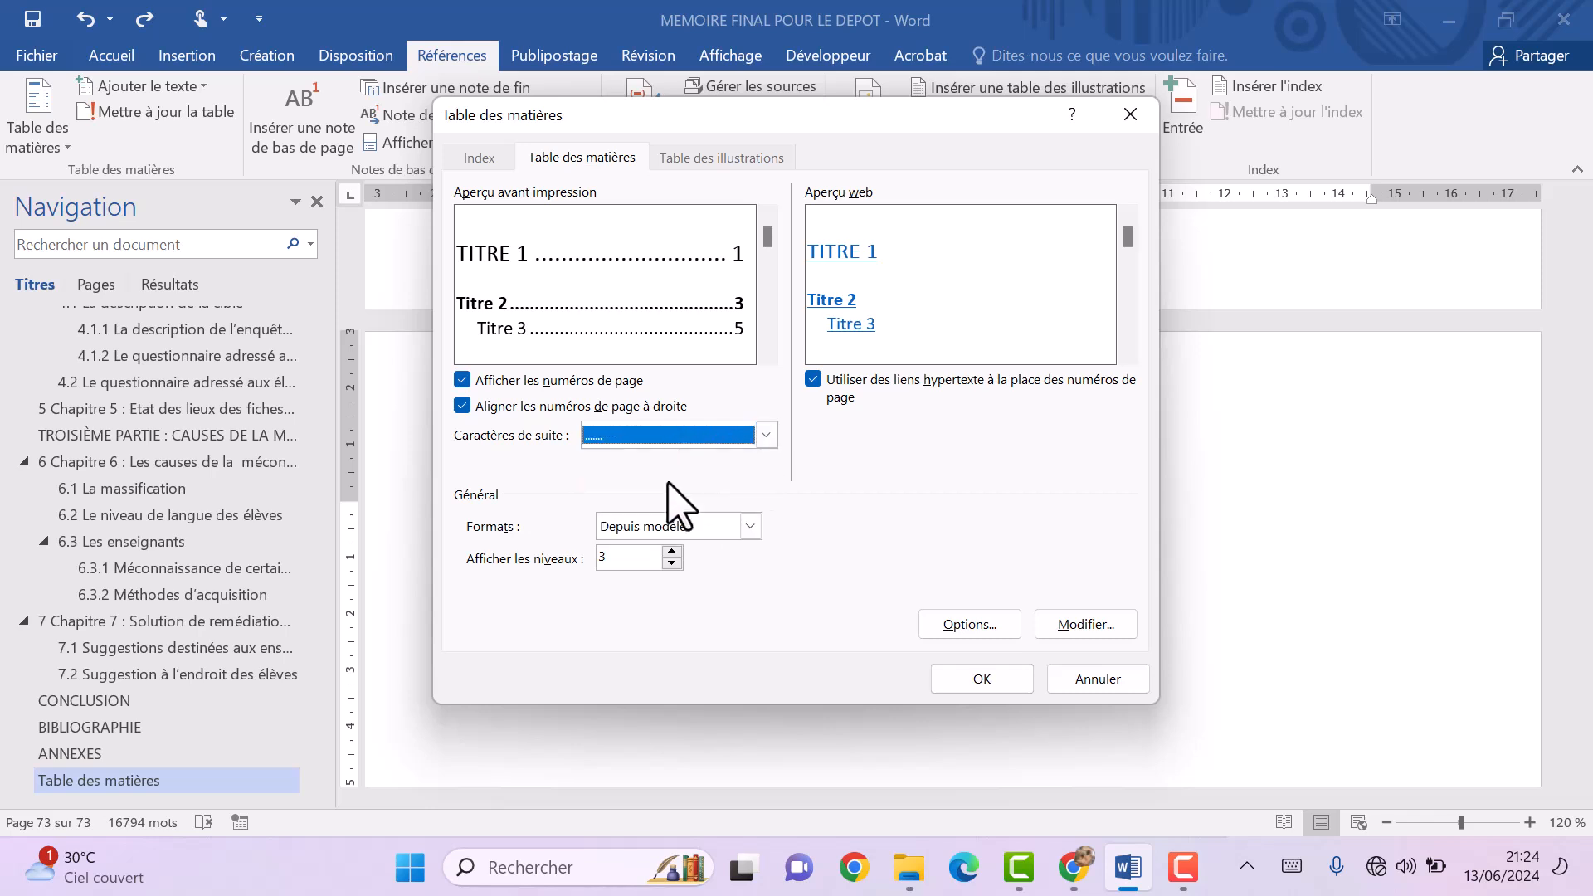
pyautogui.click(749, 528)
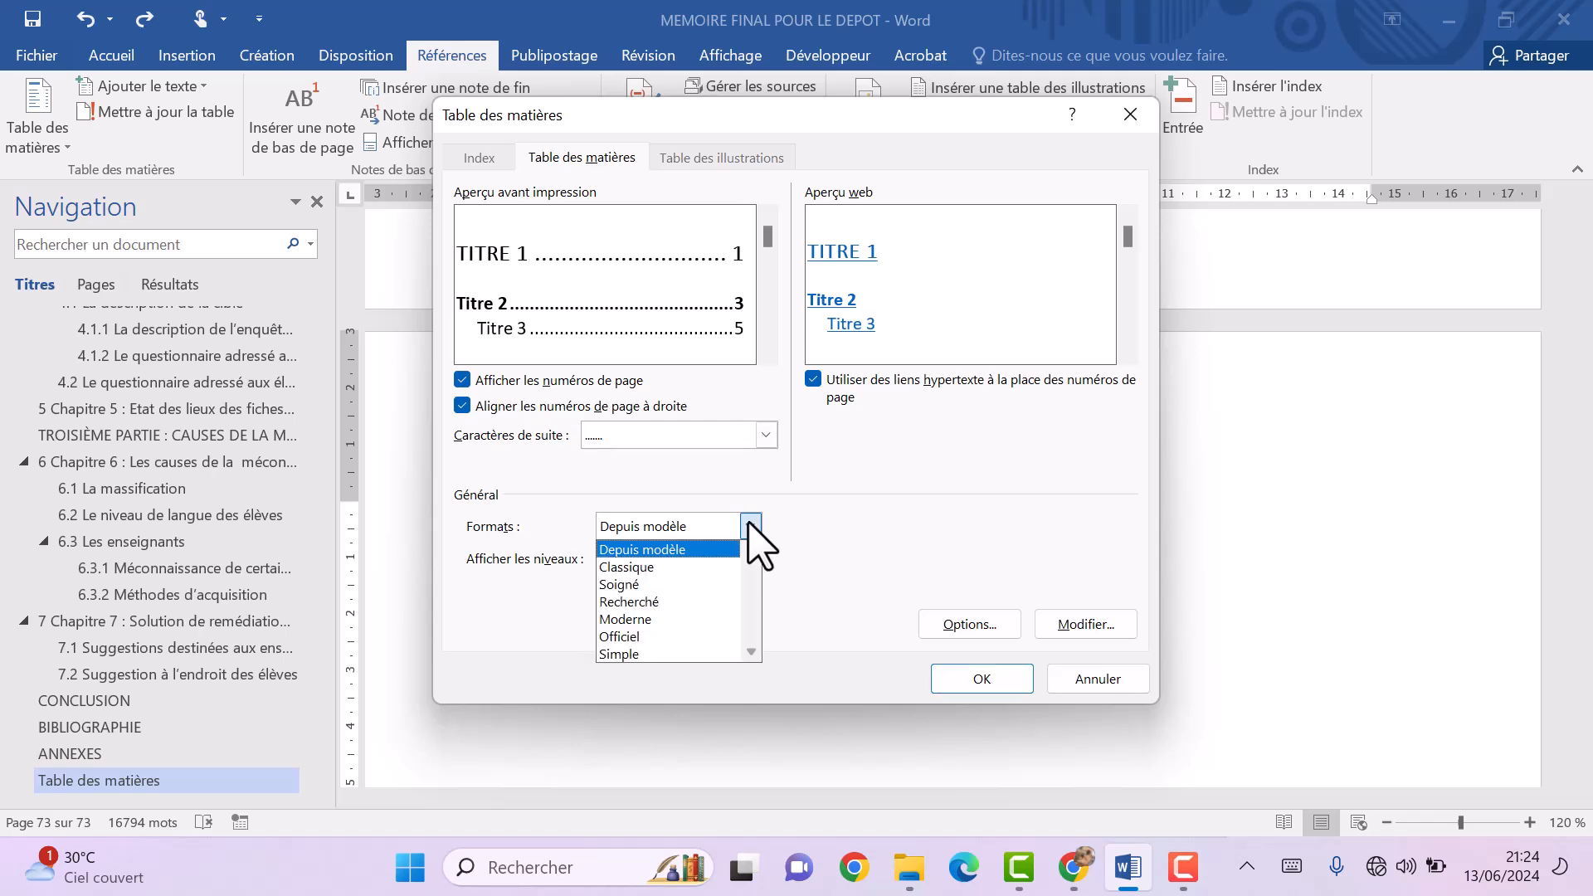
pyautogui.click(720, 567)
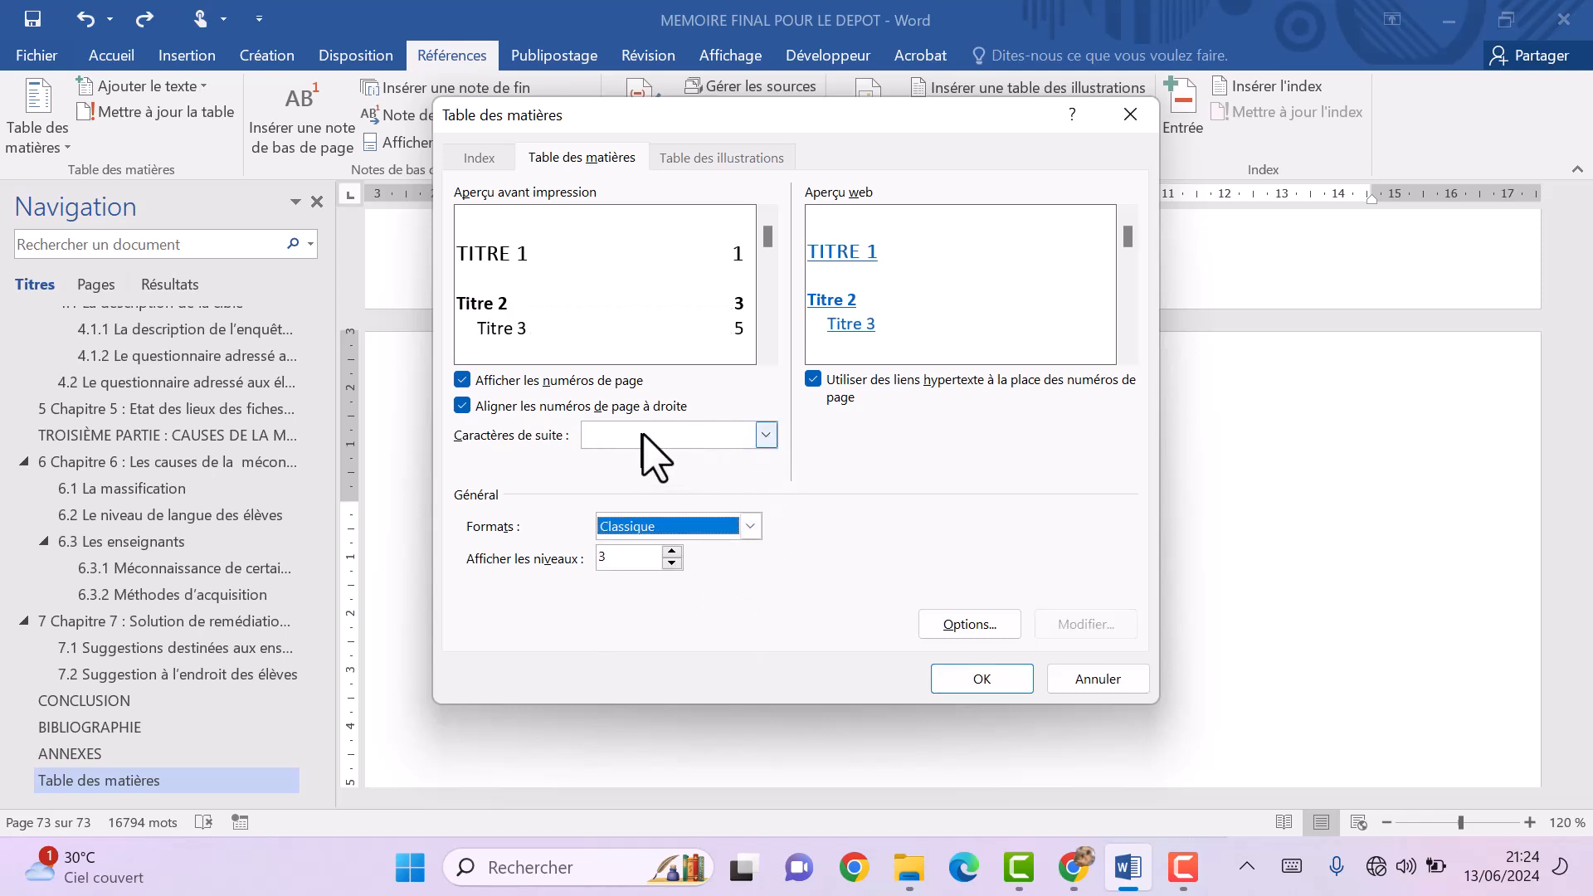
pyautogui.click(765, 435)
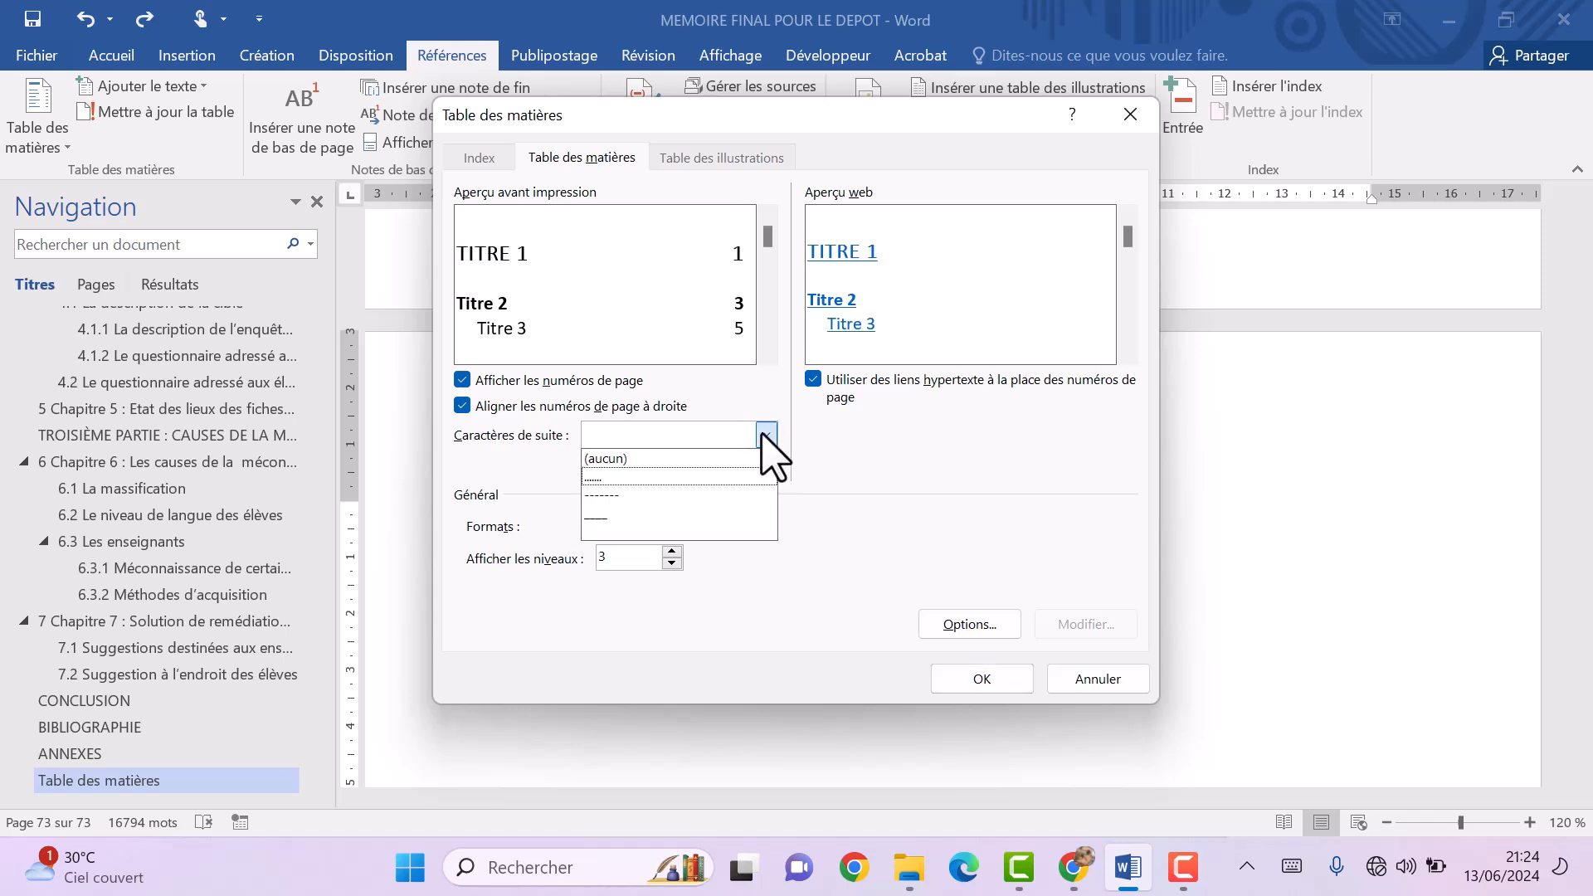
pyautogui.click(713, 478)
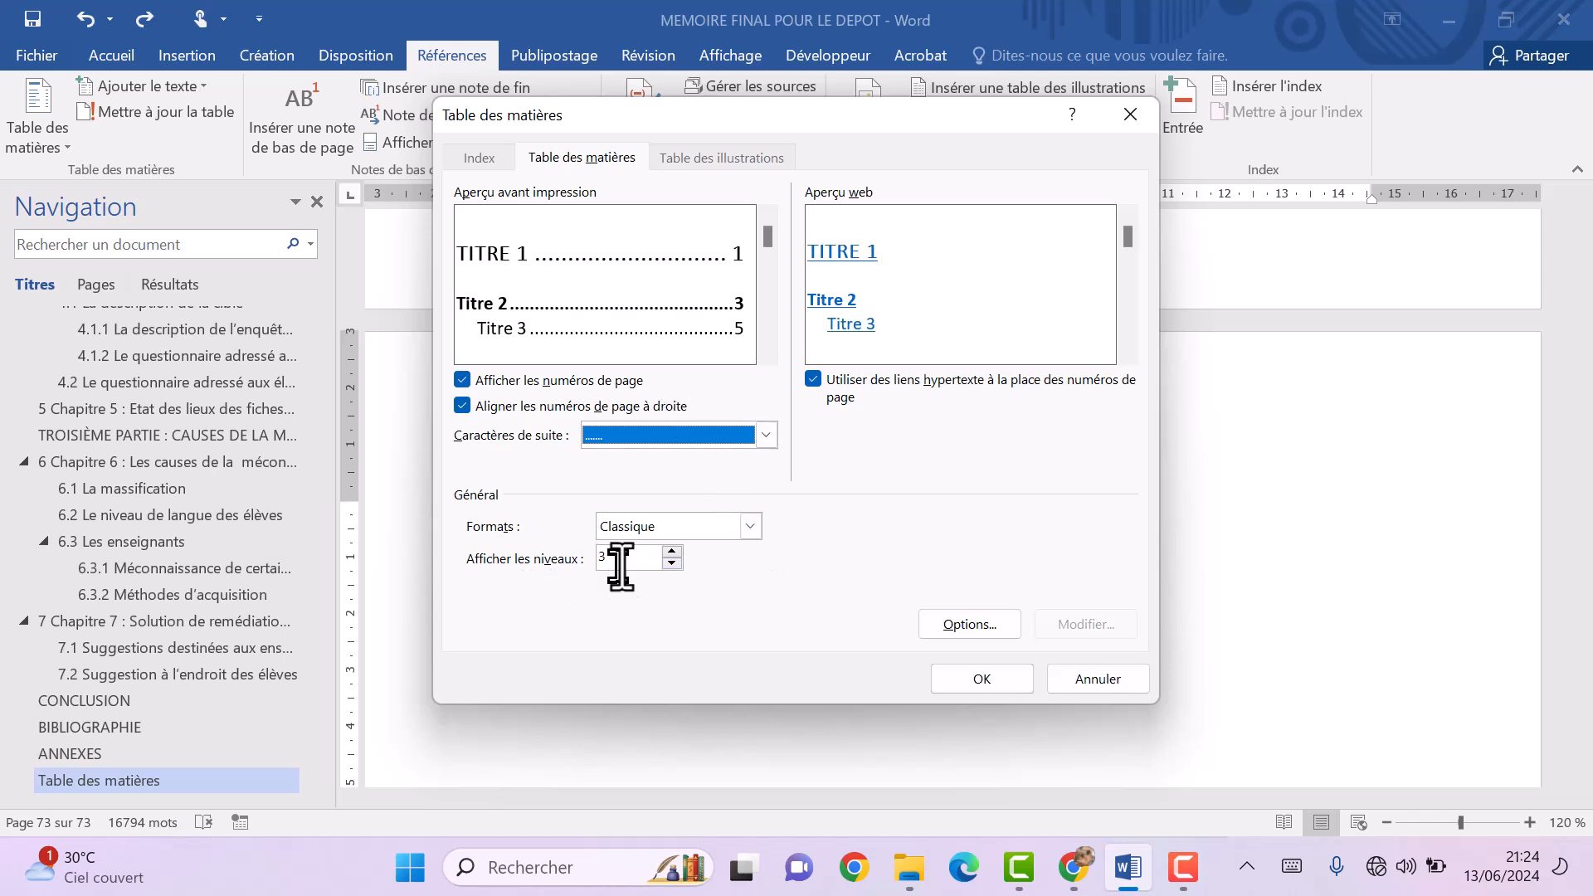
pyautogui.click(954, 678)
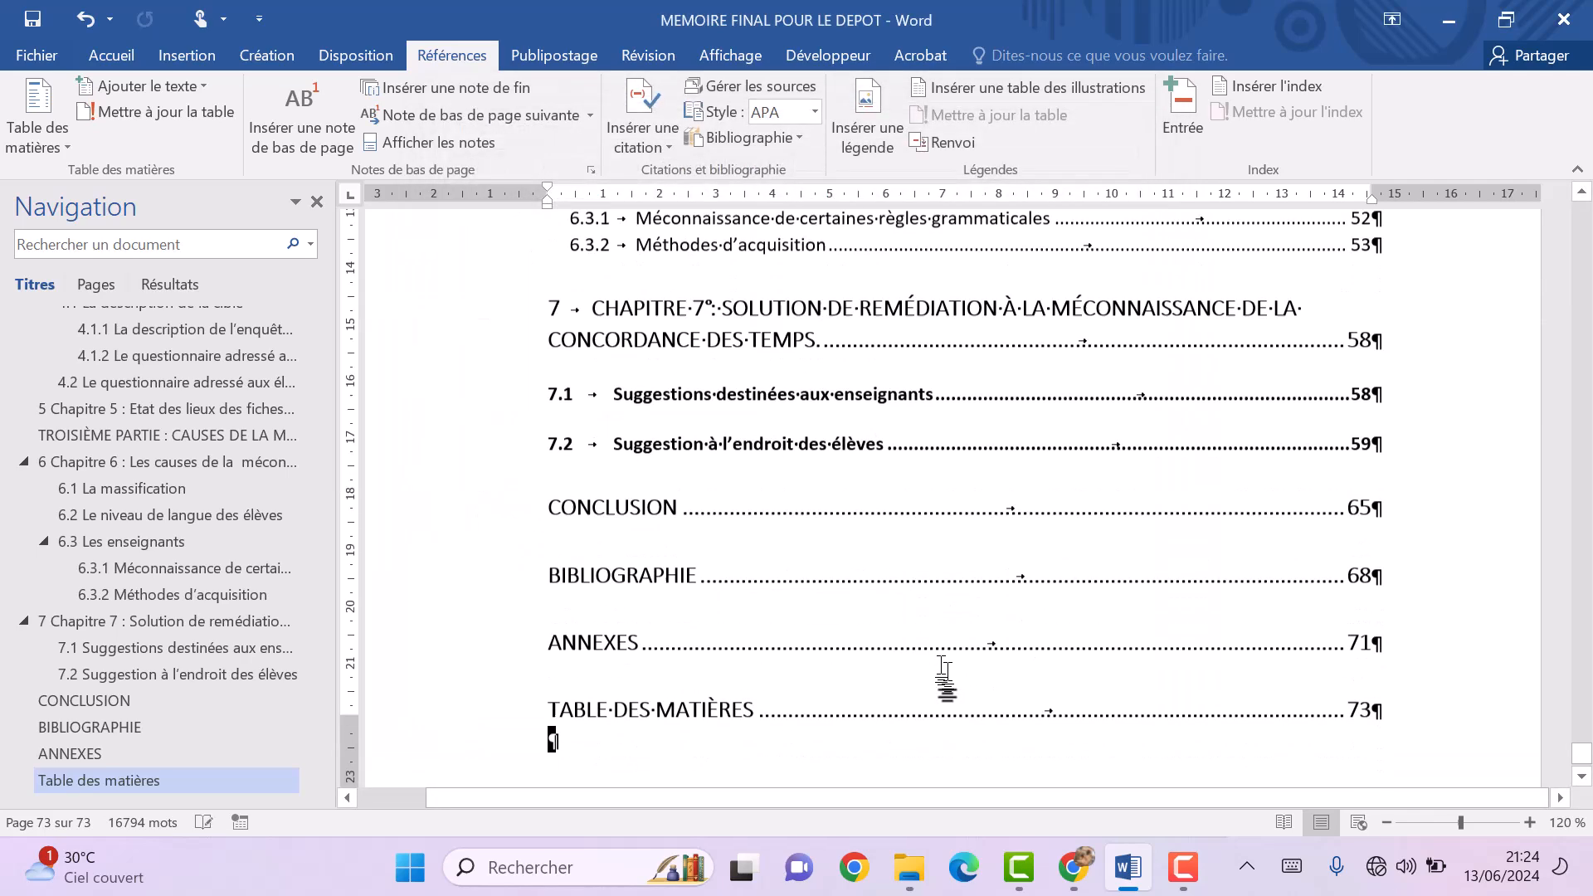
# Format all table of contents entries, from DEDICACE to TABLE DES MATIÈRES, as bold Times New Roman 12 pt, justified, with increased line spacing.
pyautogui.scroll(-3, 948, 676)
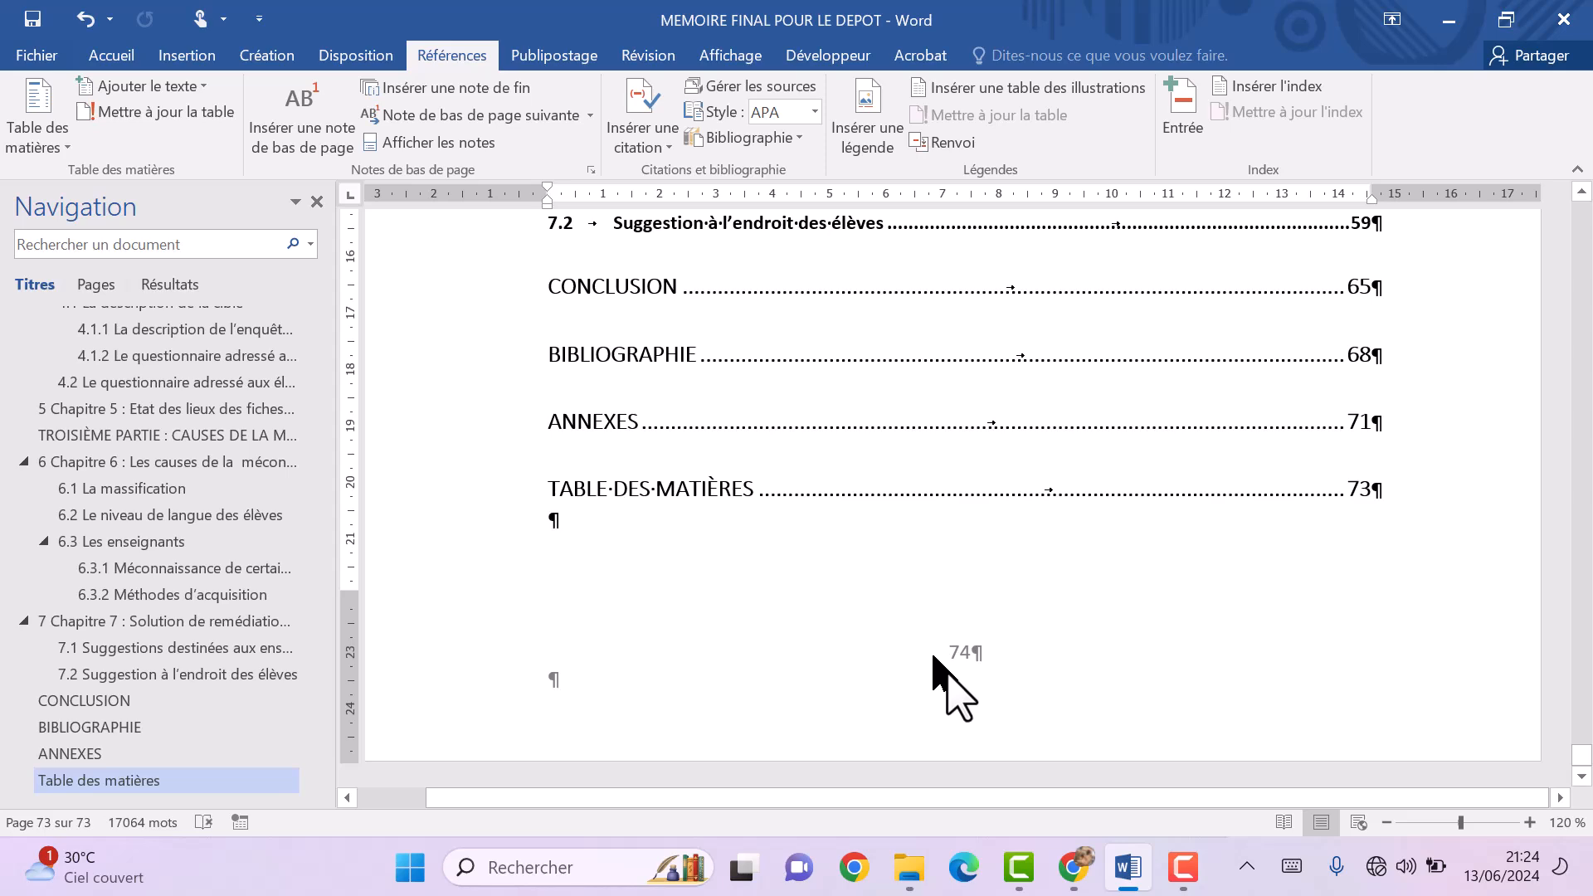
pyautogui.scroll(15, 1022, 547)
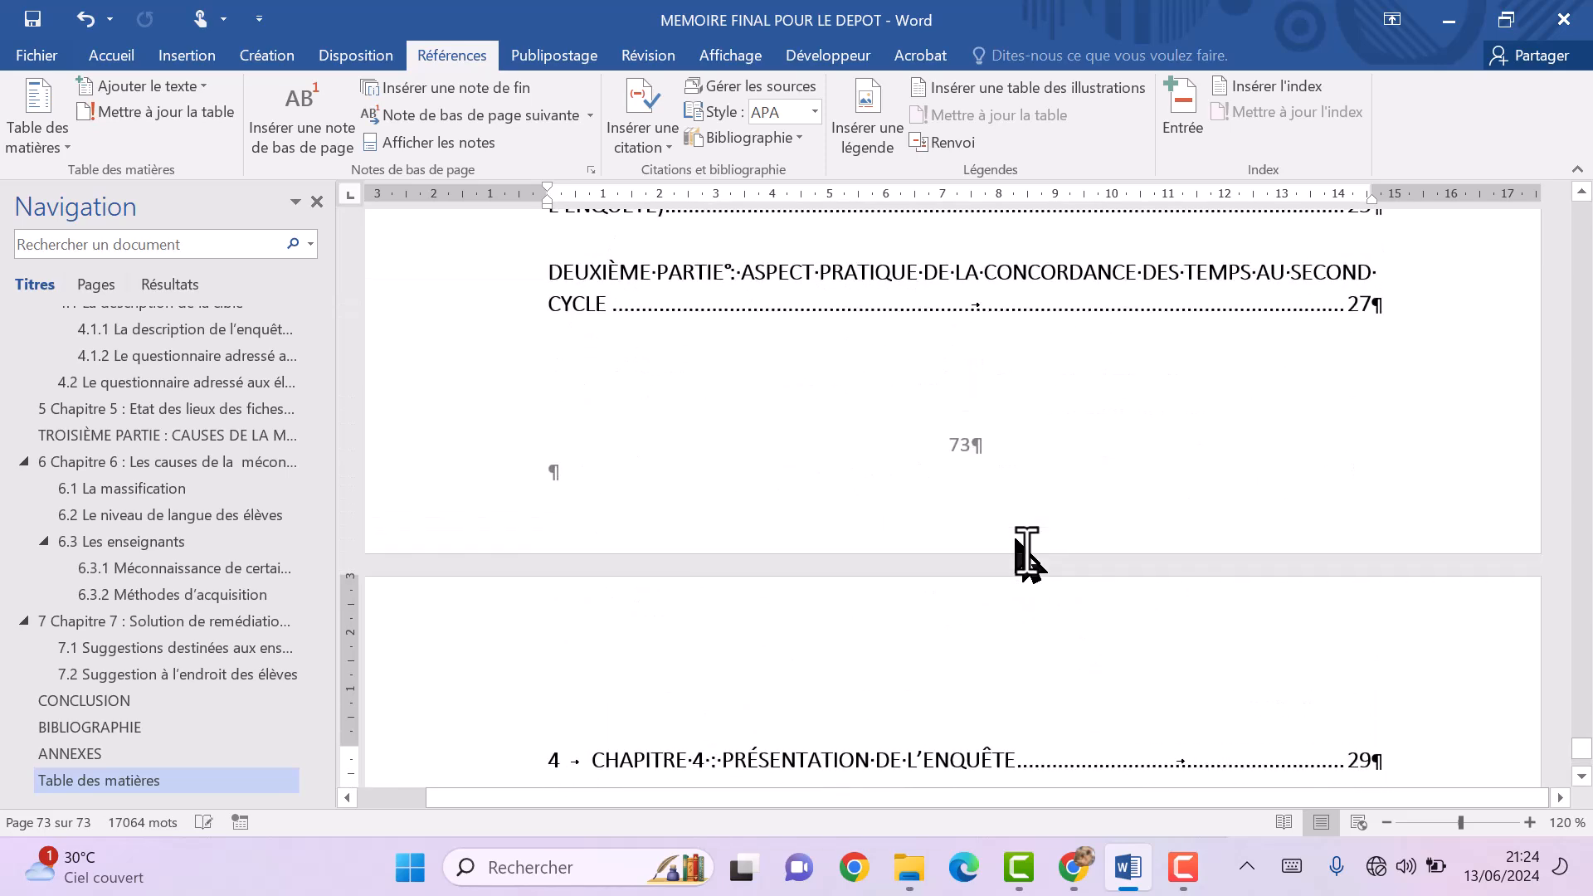
pyautogui.scroll(15, 1026, 553)
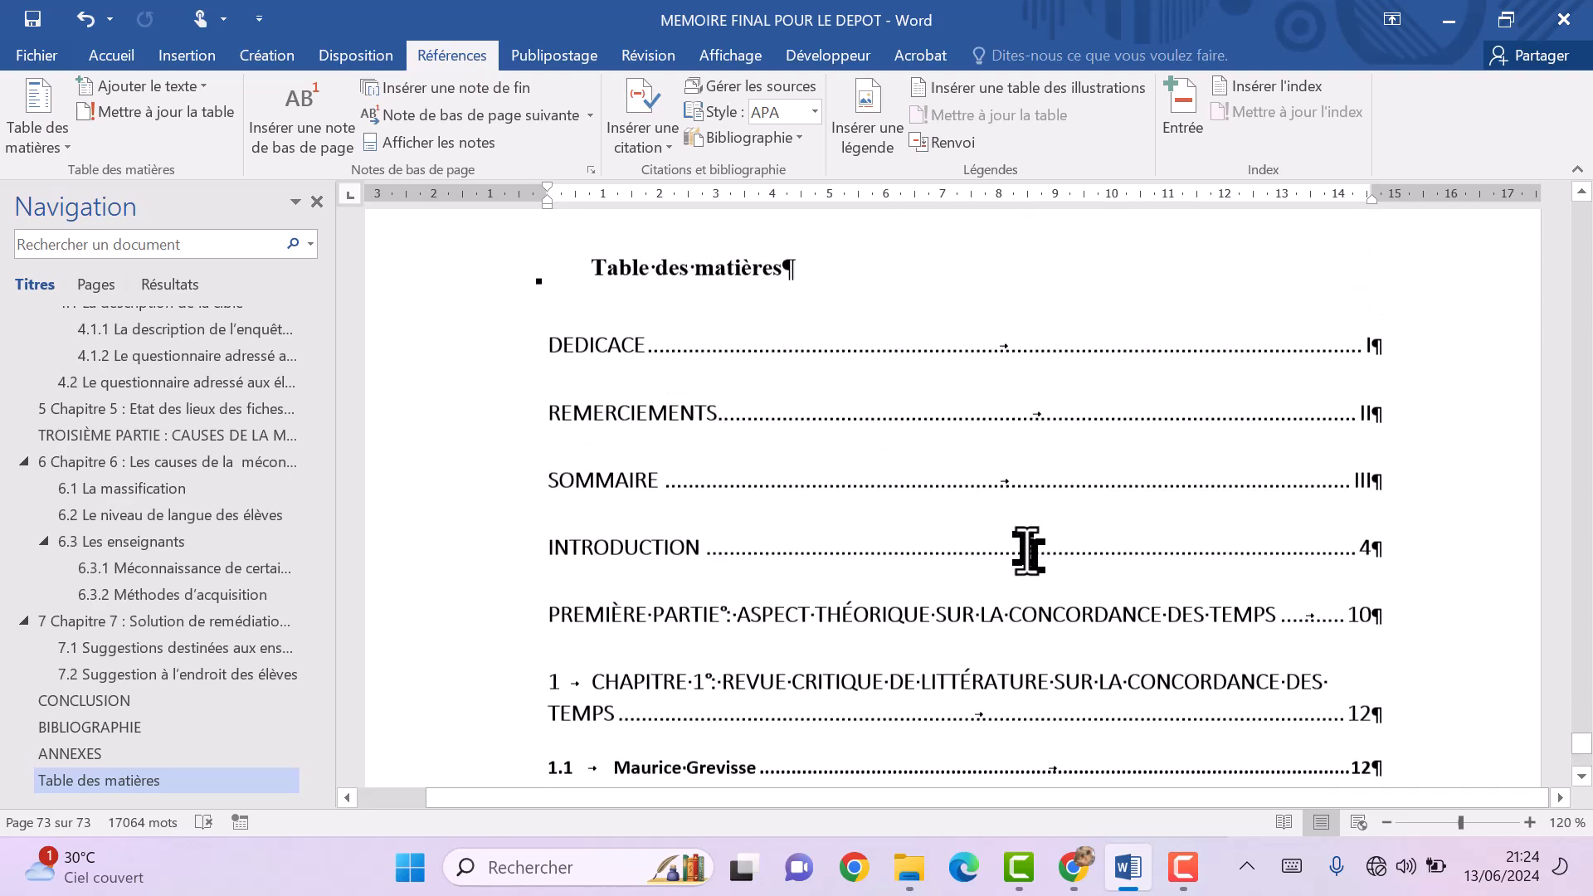
pyautogui.scroll(2, 1029, 550)
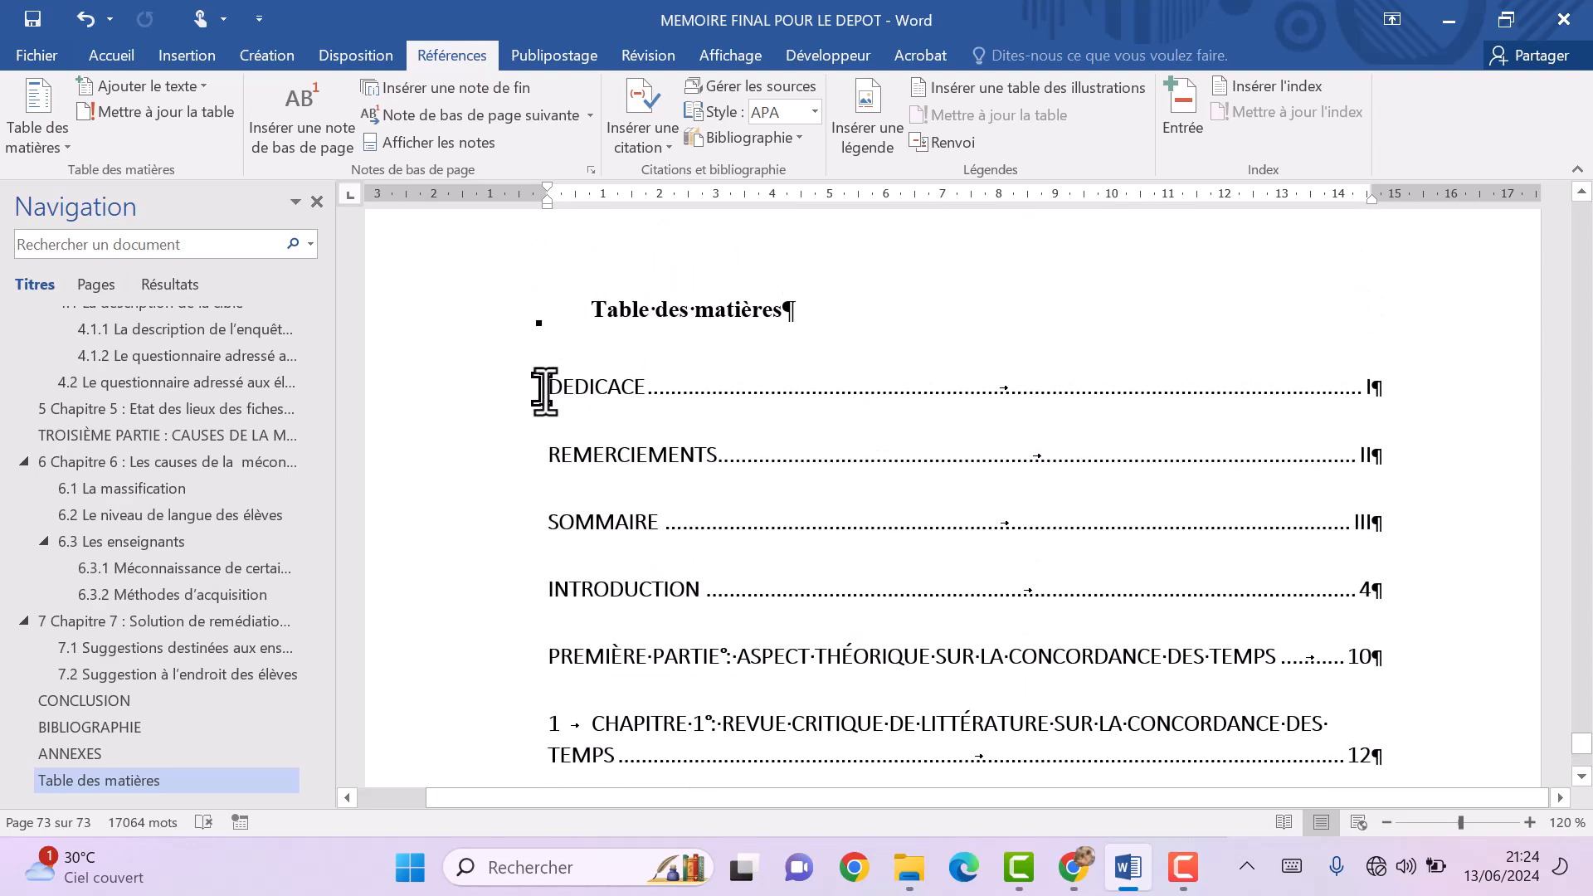
pyautogui.moveTo(545, 390); pyautogui.dragTo(1393, 479)
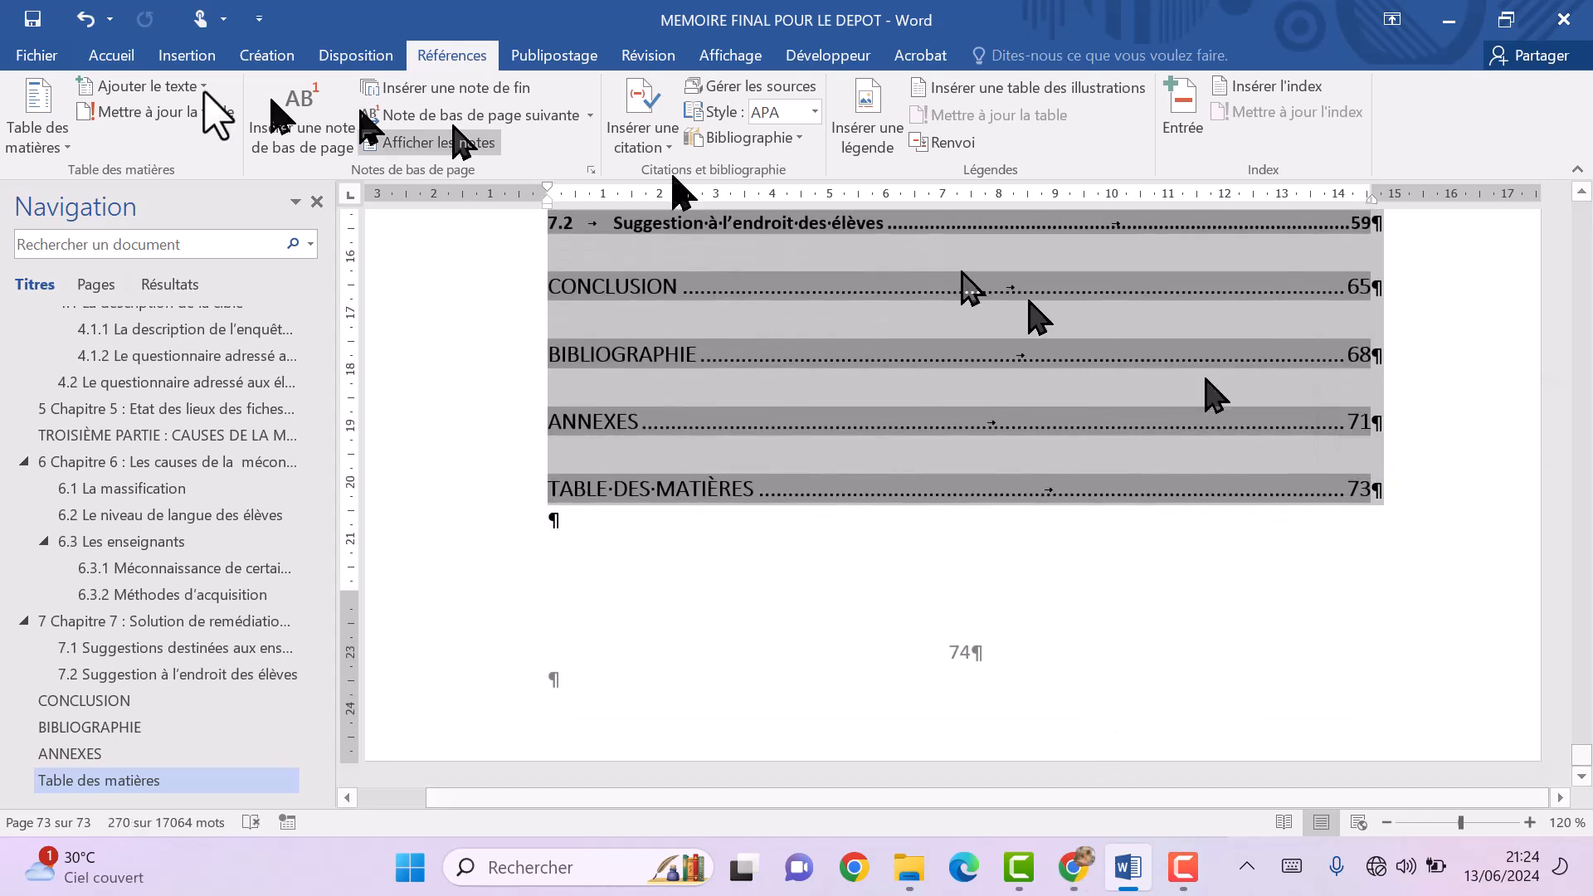
pyautogui.click(99, 56)
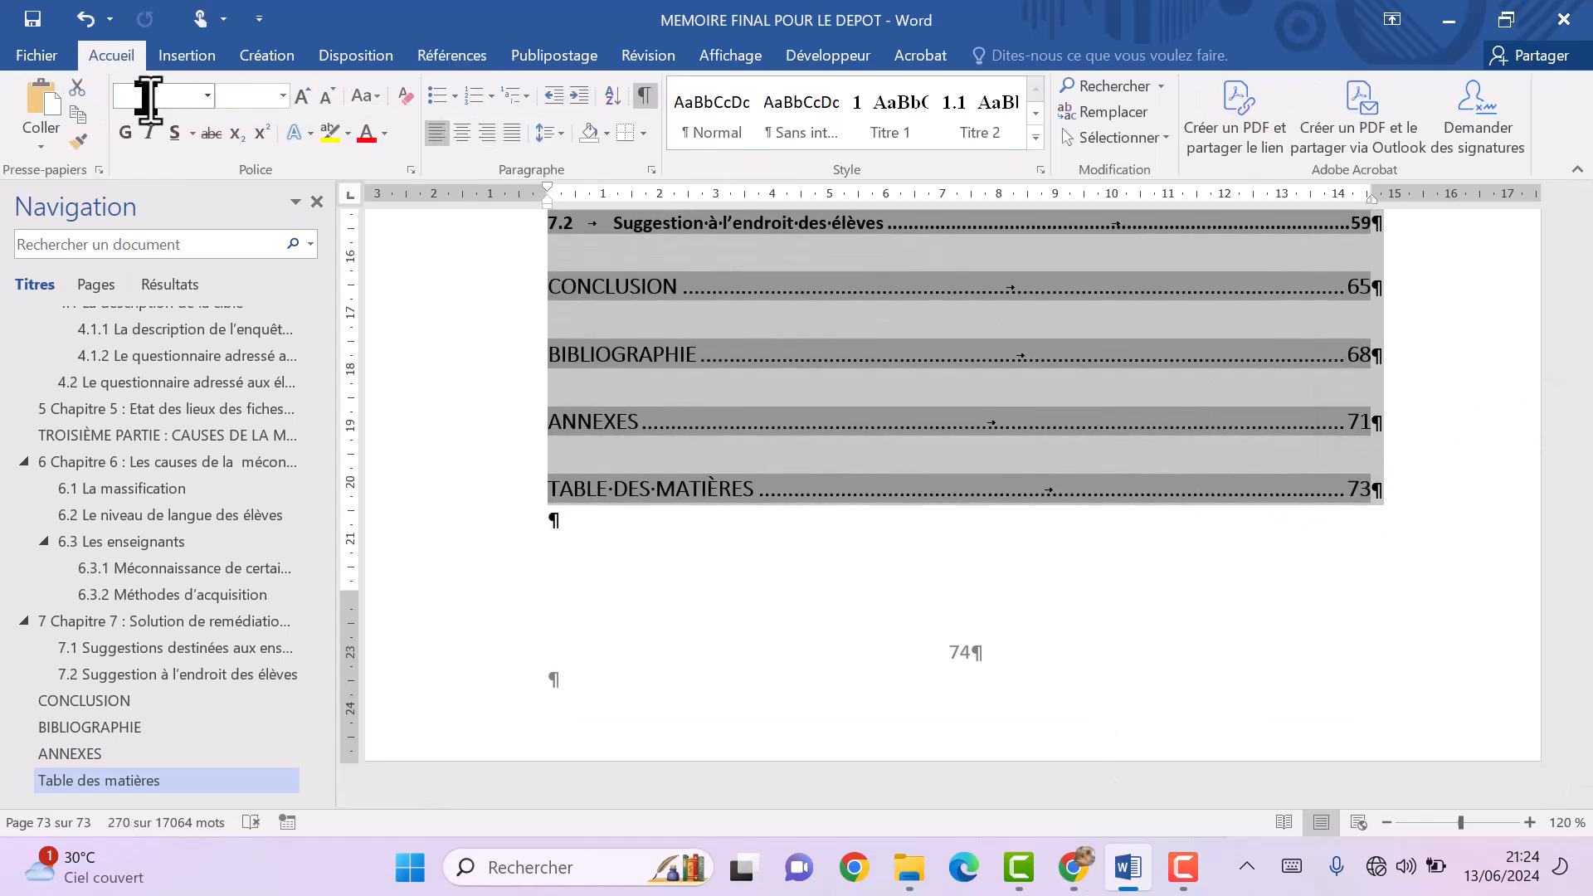
pyautogui.press('Return')
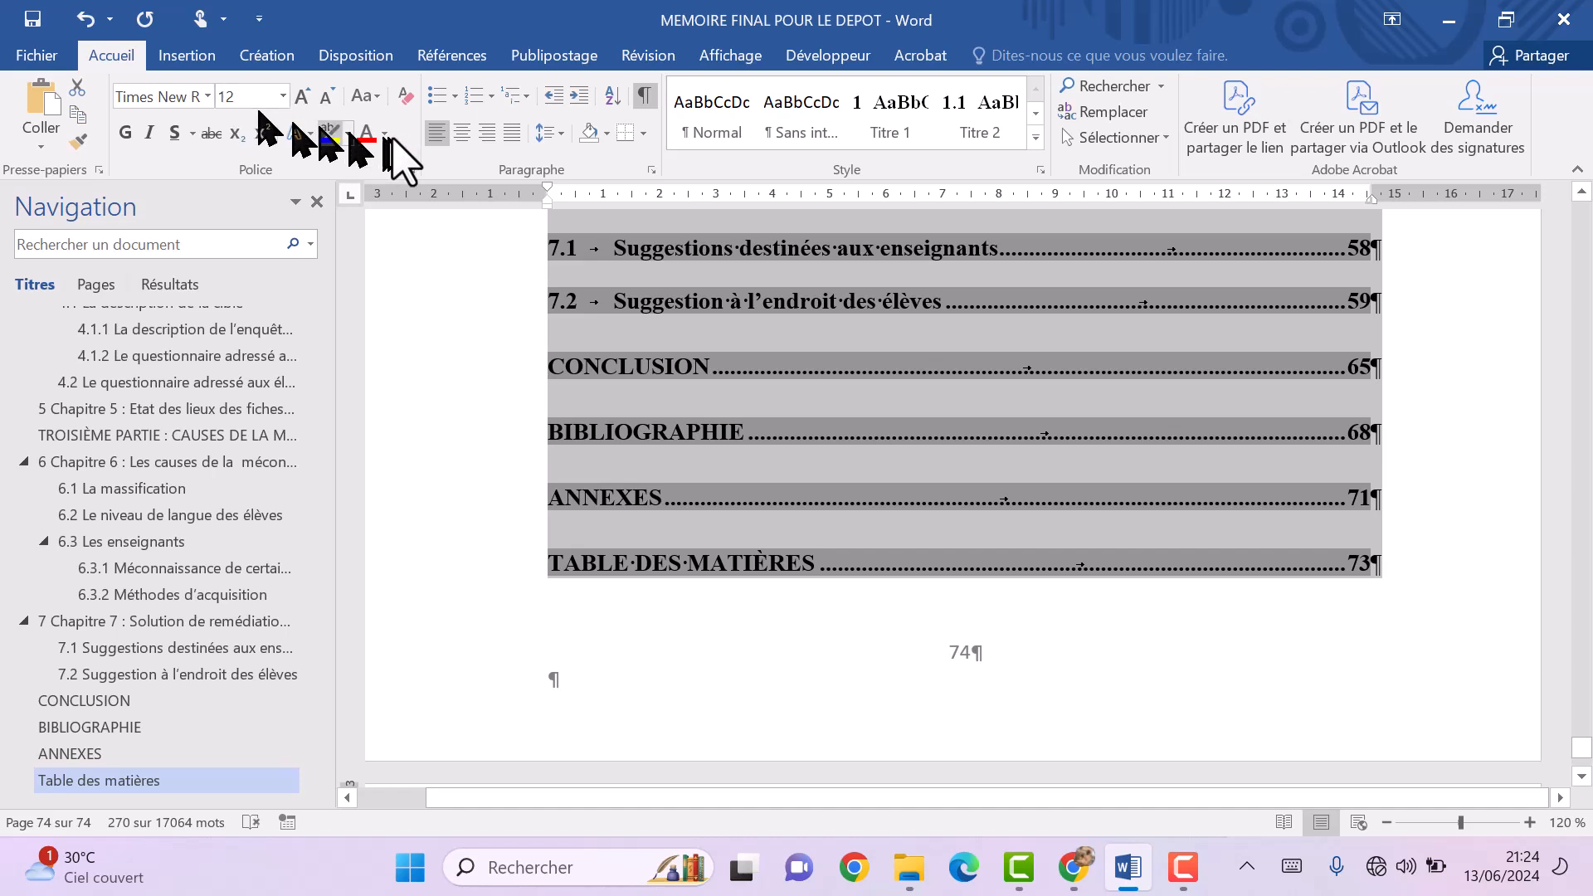
pyautogui.click(545, 134)
pyautogui.click(581, 214)
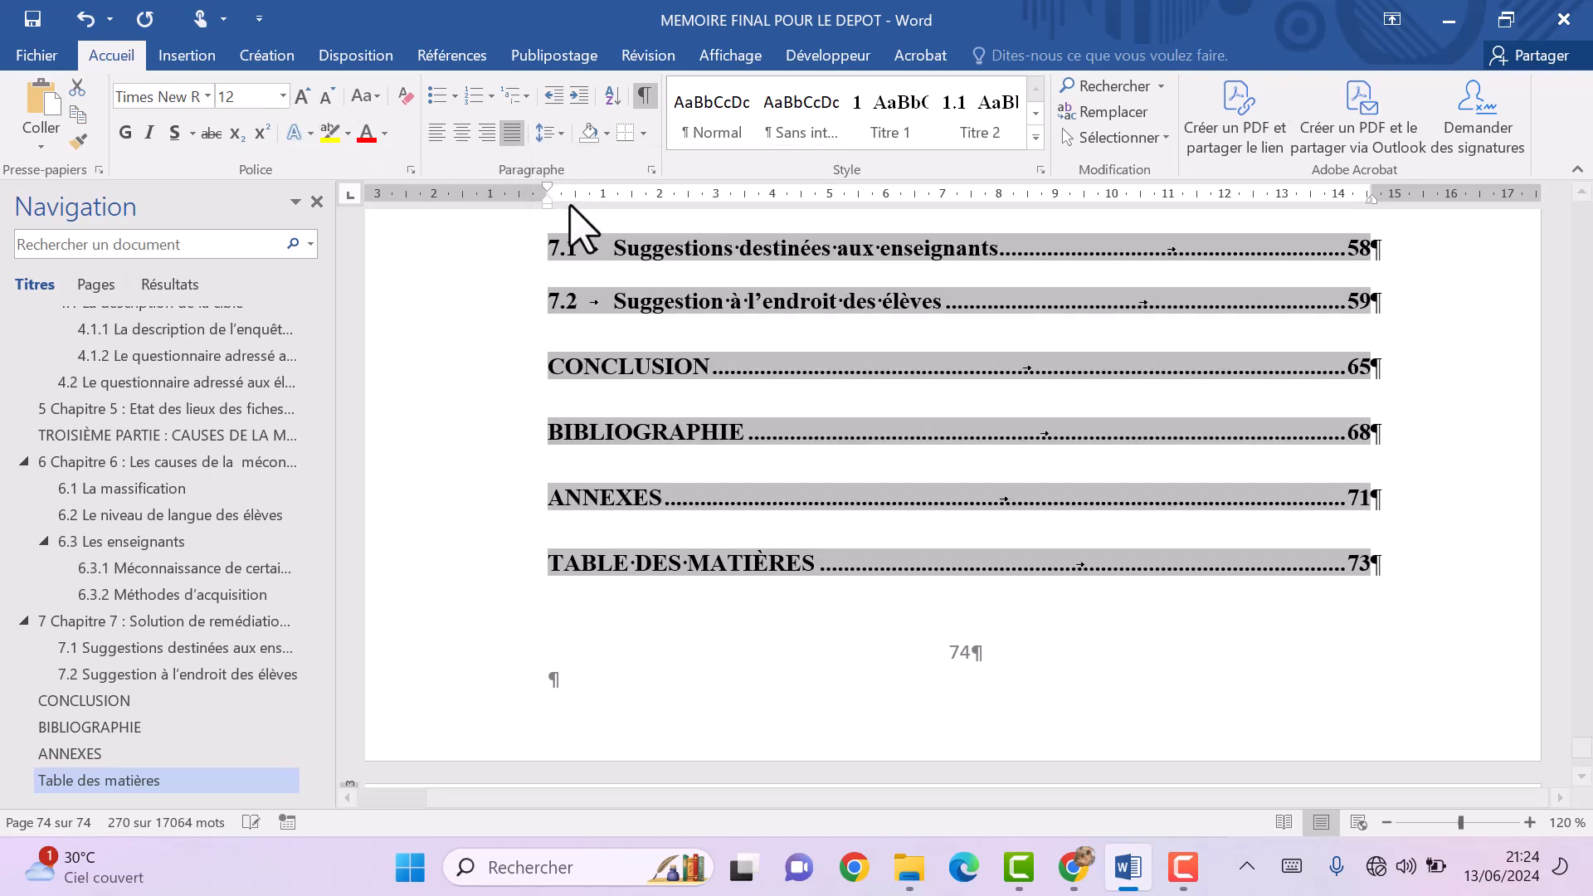
# Review the formatted table of contents entries and save the document.
pyautogui.click(750, 456)
pyautogui.scroll(15, 751, 456)
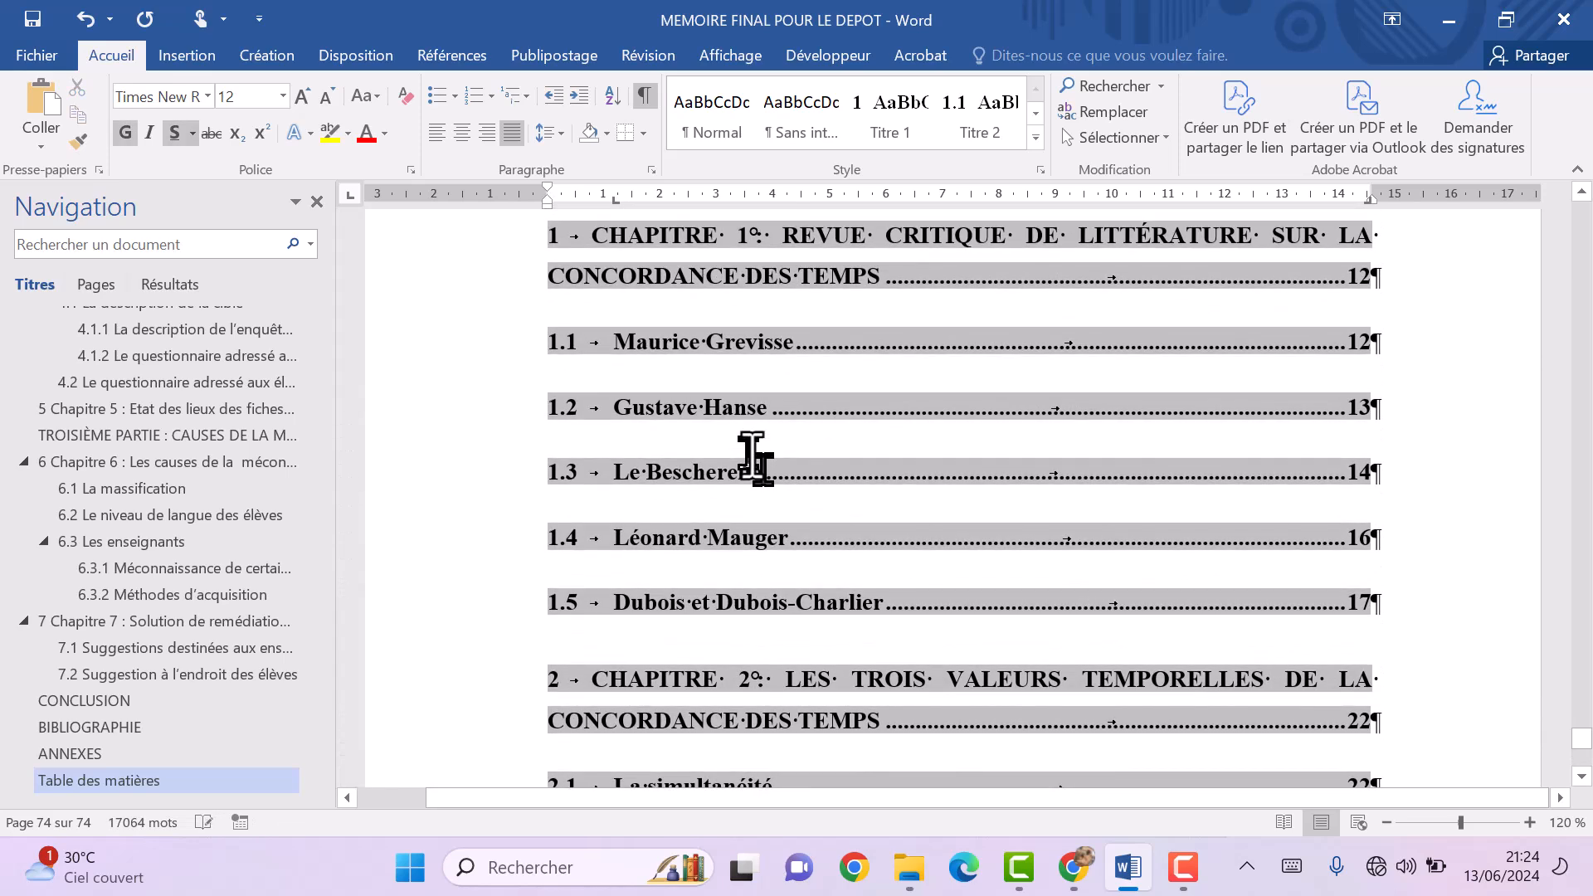
pyautogui.scroll(8, 751, 456)
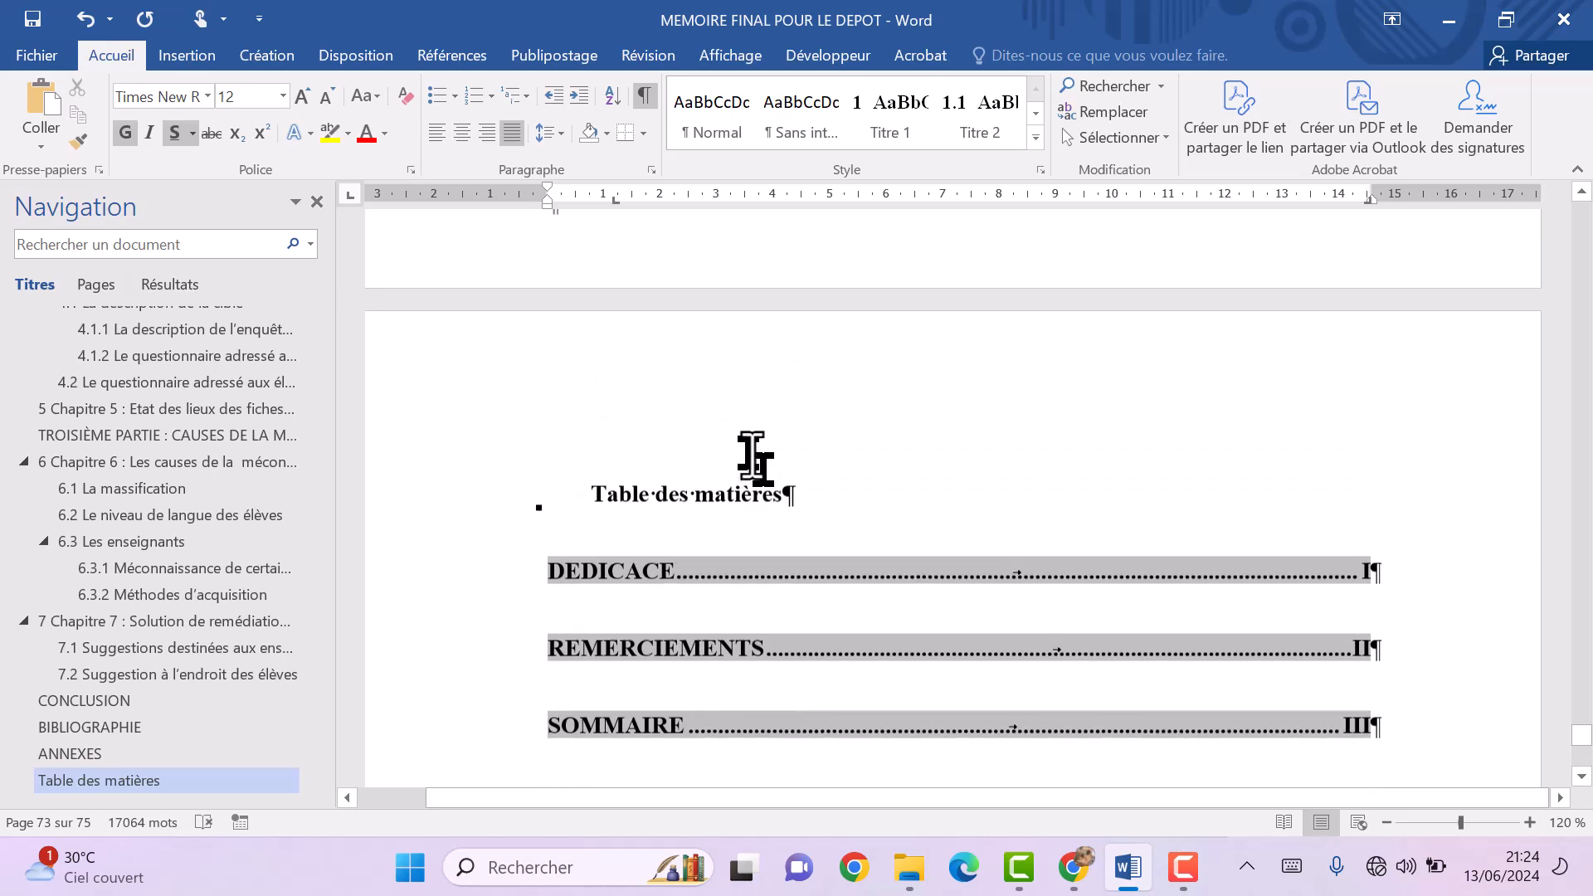
pyautogui.scroll(-5, 751, 456)
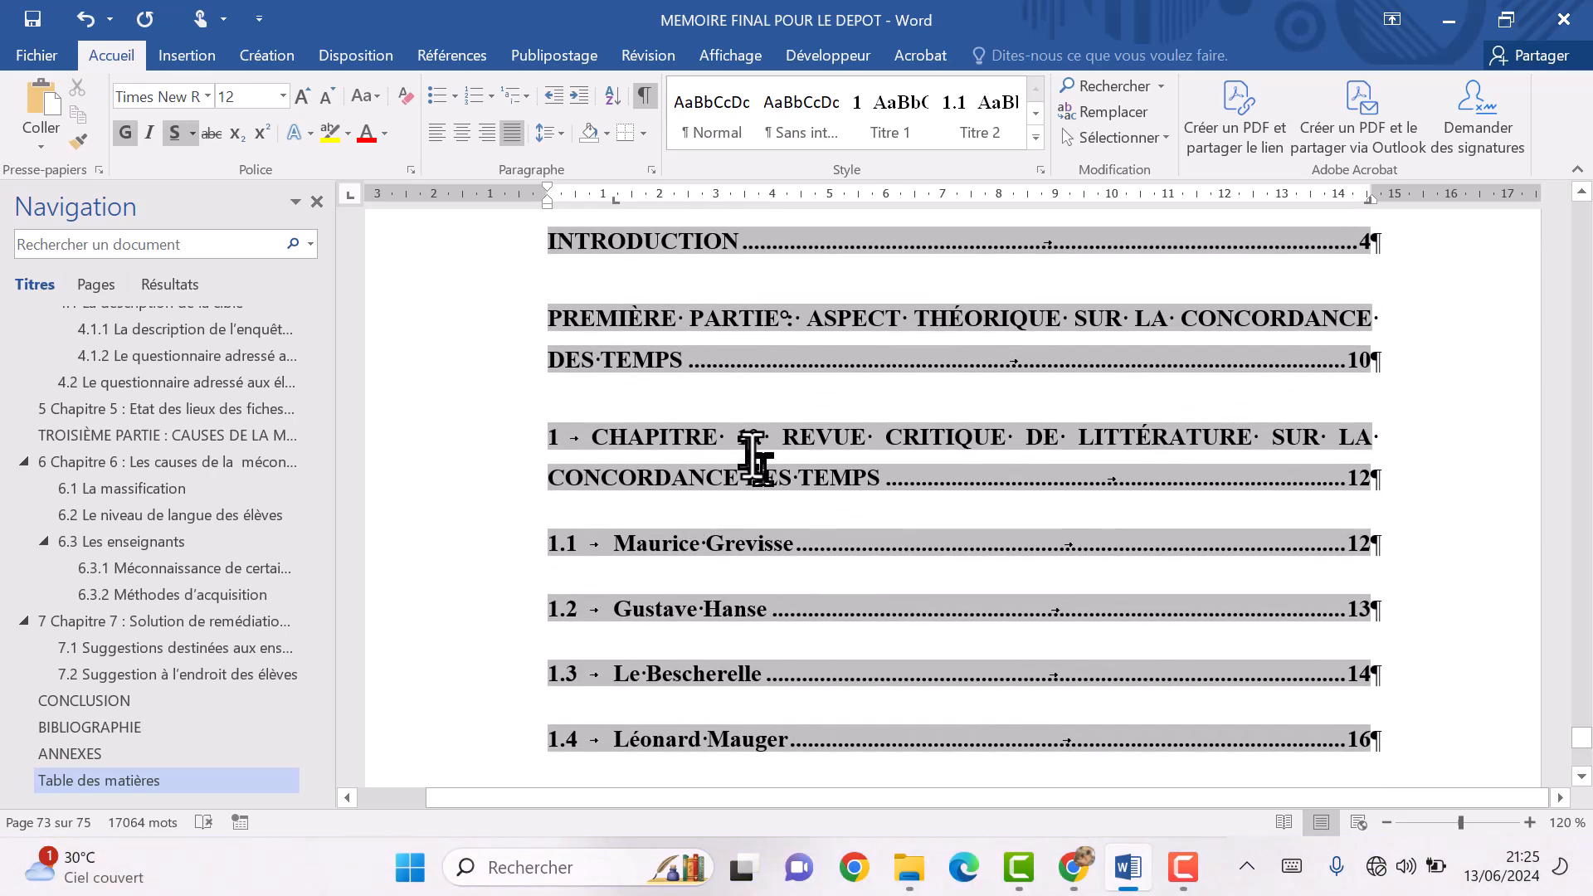
pyautogui.hotkey('ctrl', 's')
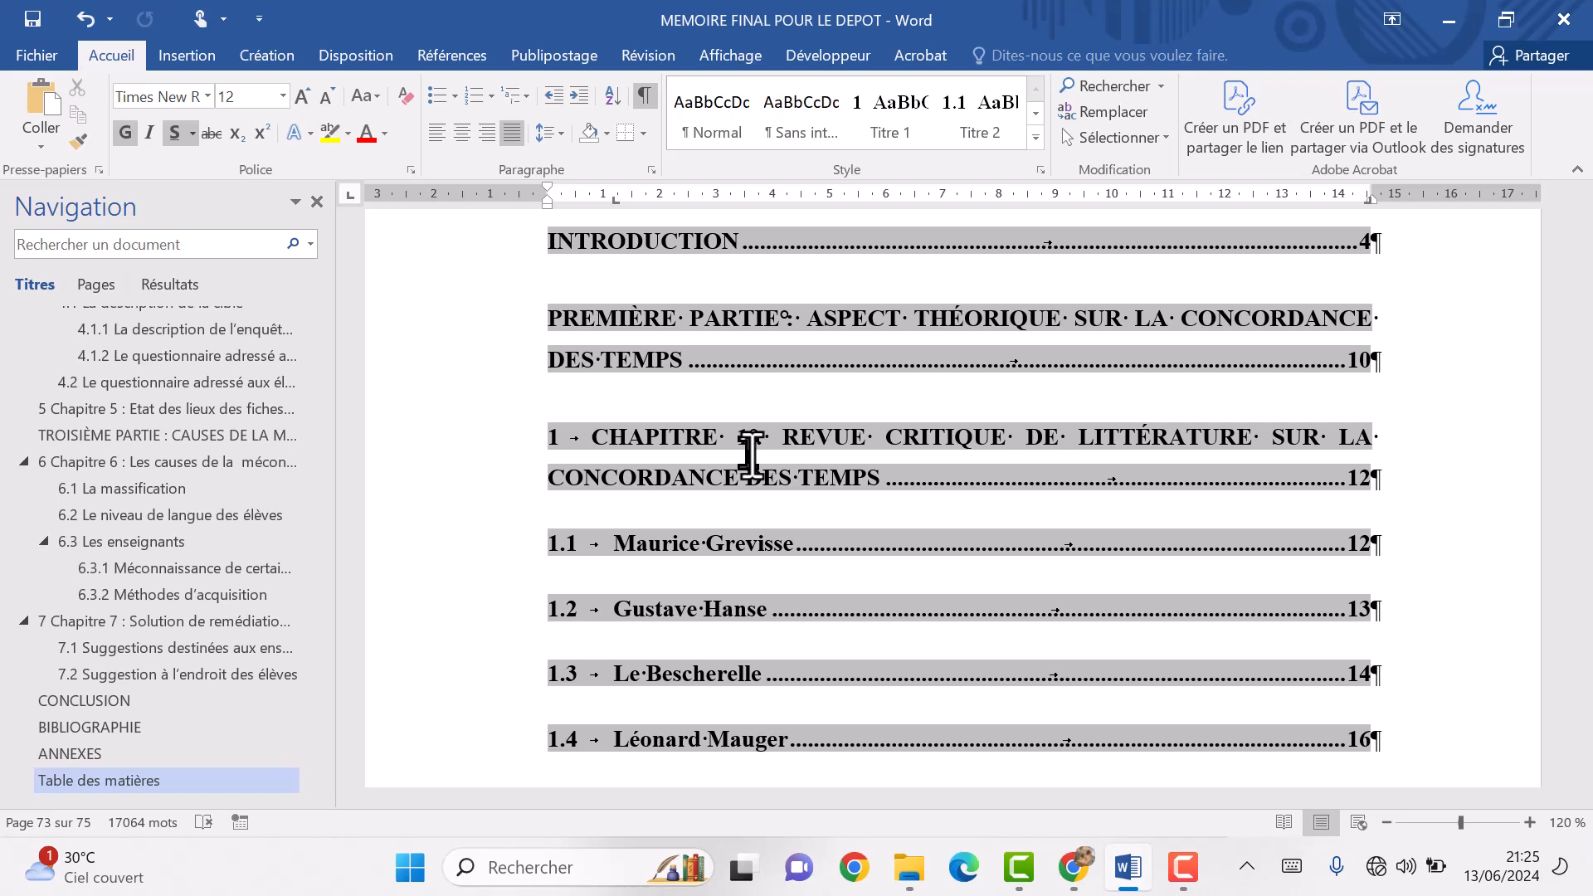
# Go to the SOMMAIRE heading and add an empty paragraph directly below it.
pyautogui.scroll(6, 133, 383)
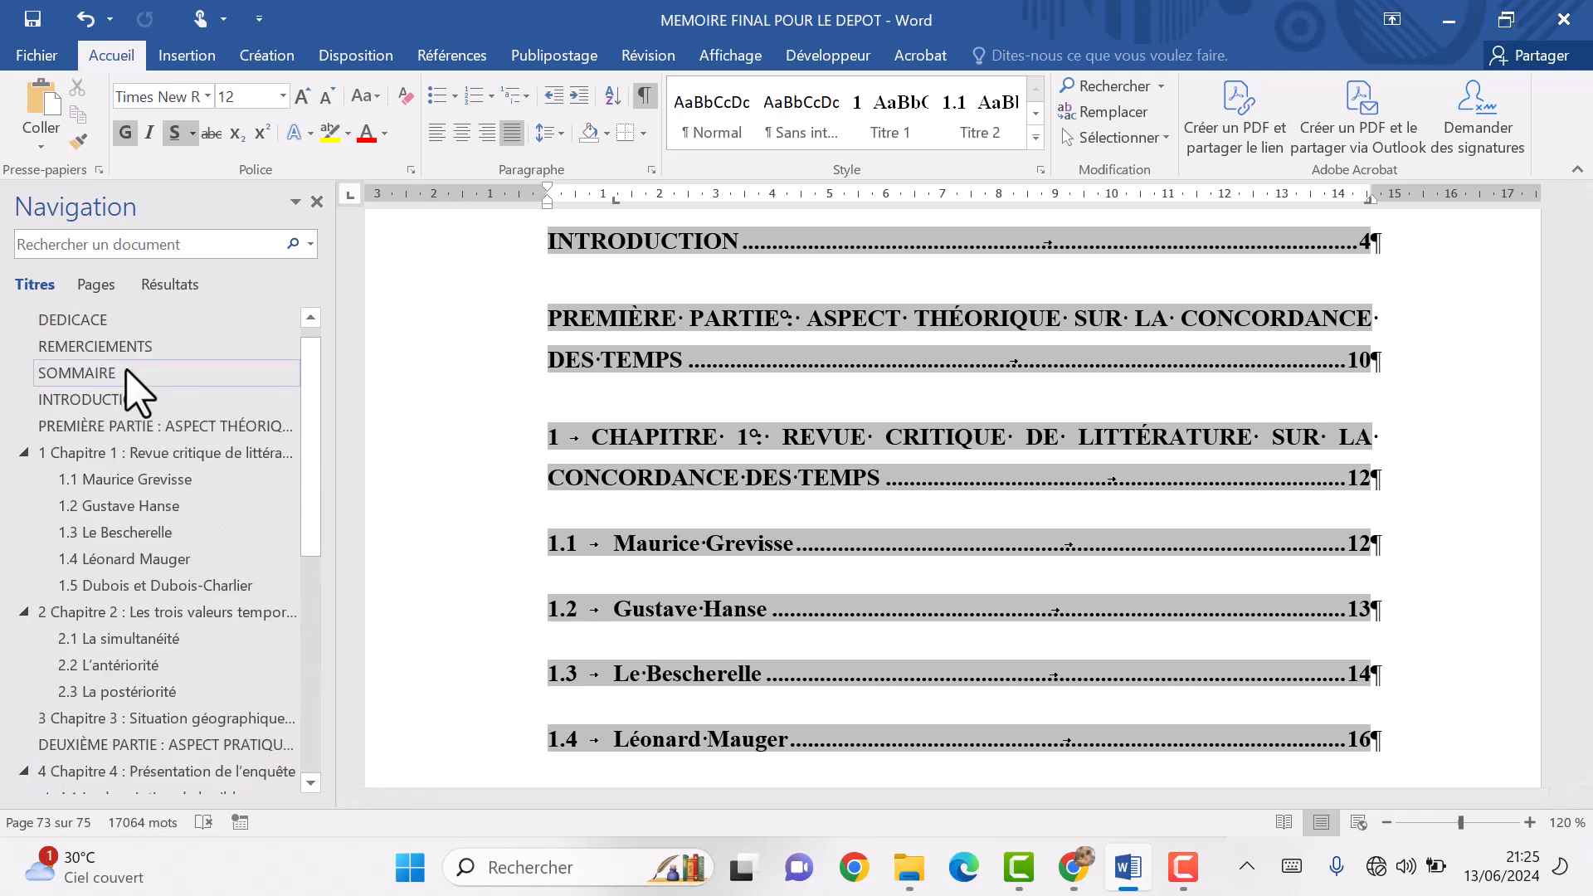
pyautogui.click(77, 373)
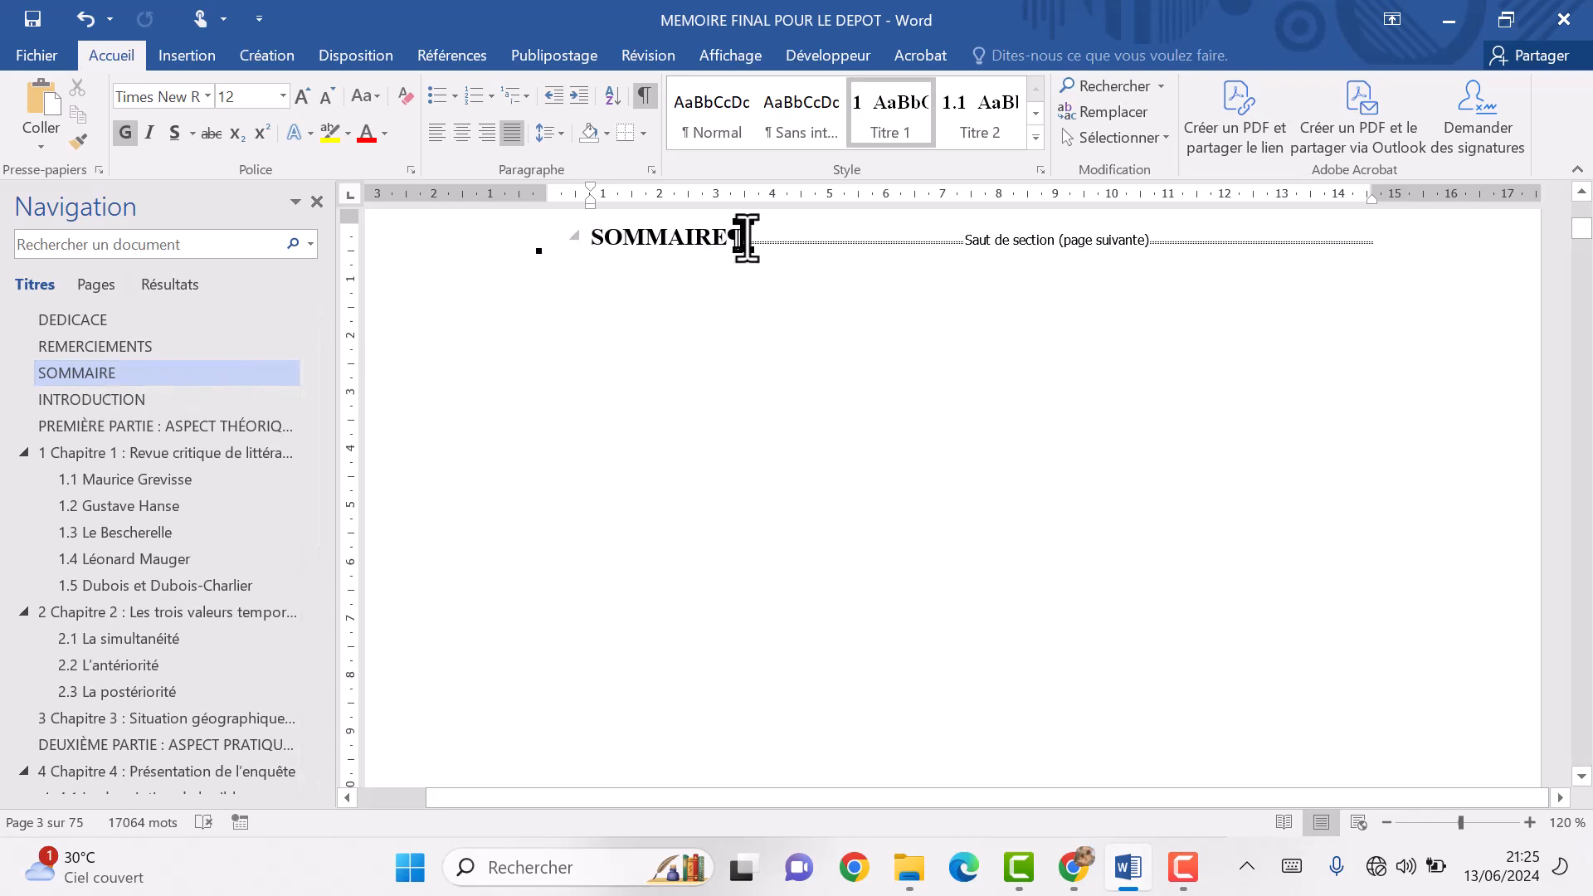
pyautogui.press('Return')
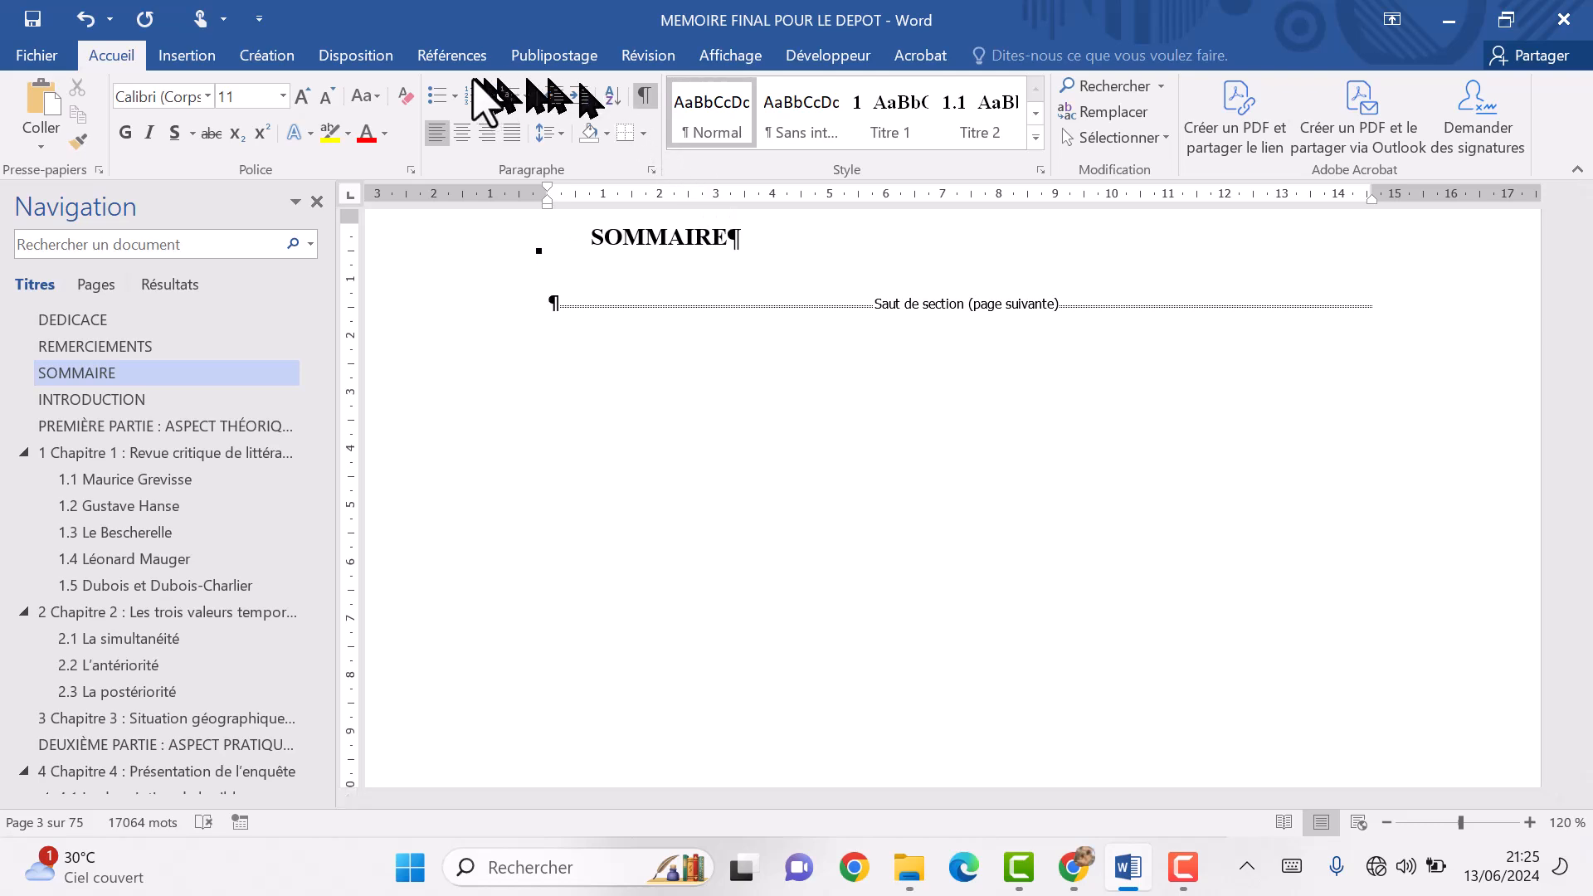
# Insert a custom table of contents below SOMMAIRE with the Classique format and dotted leaders, without replacing the existing table.
pyautogui.click(448, 55)
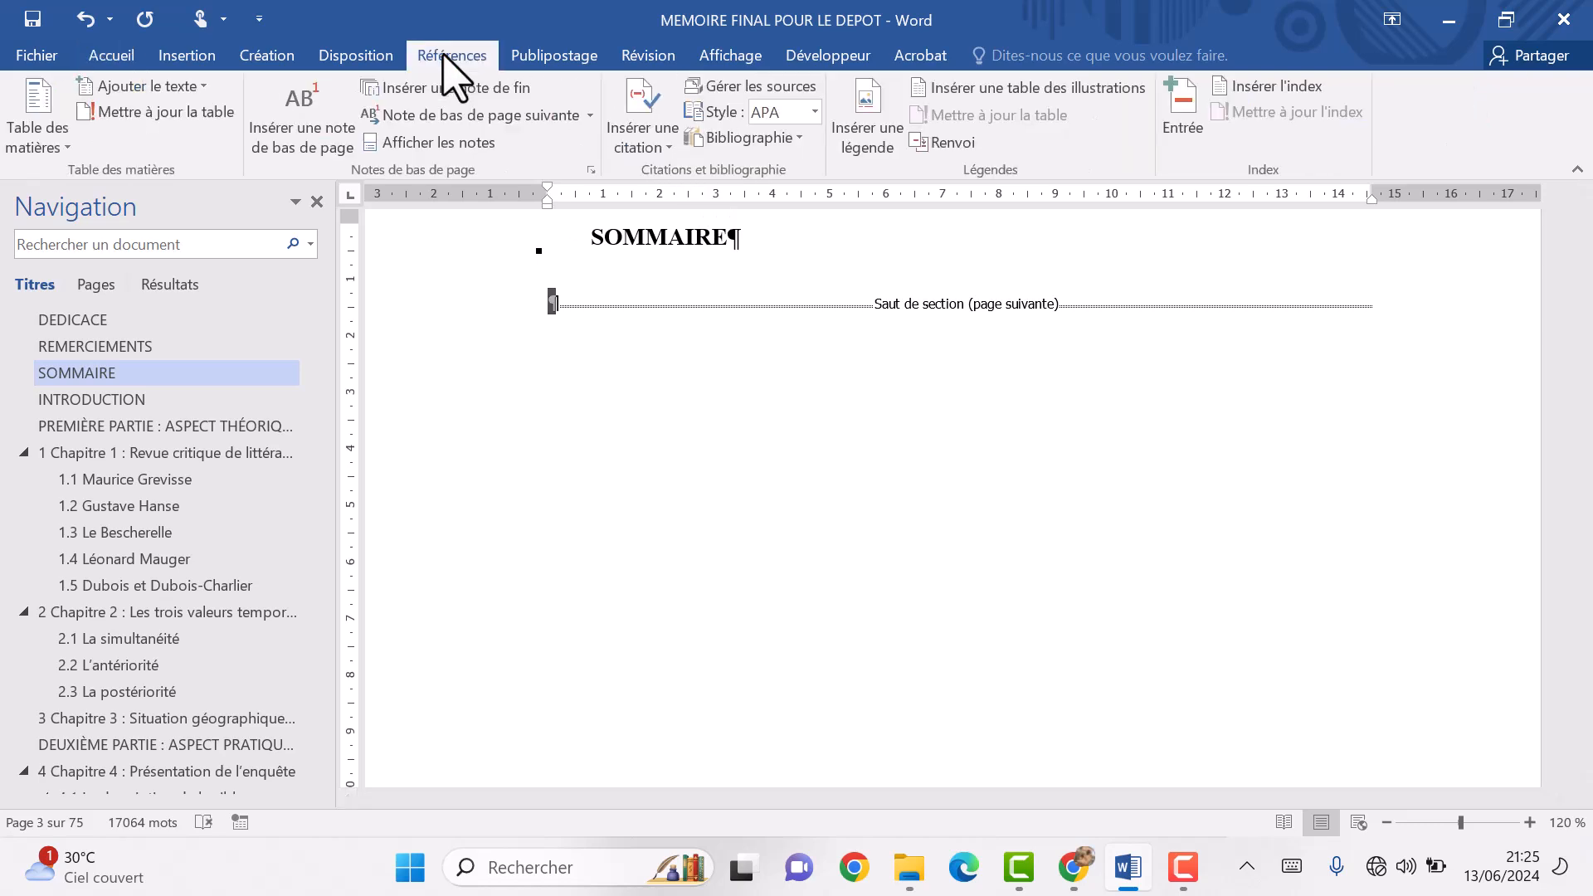
pyautogui.click(29, 137)
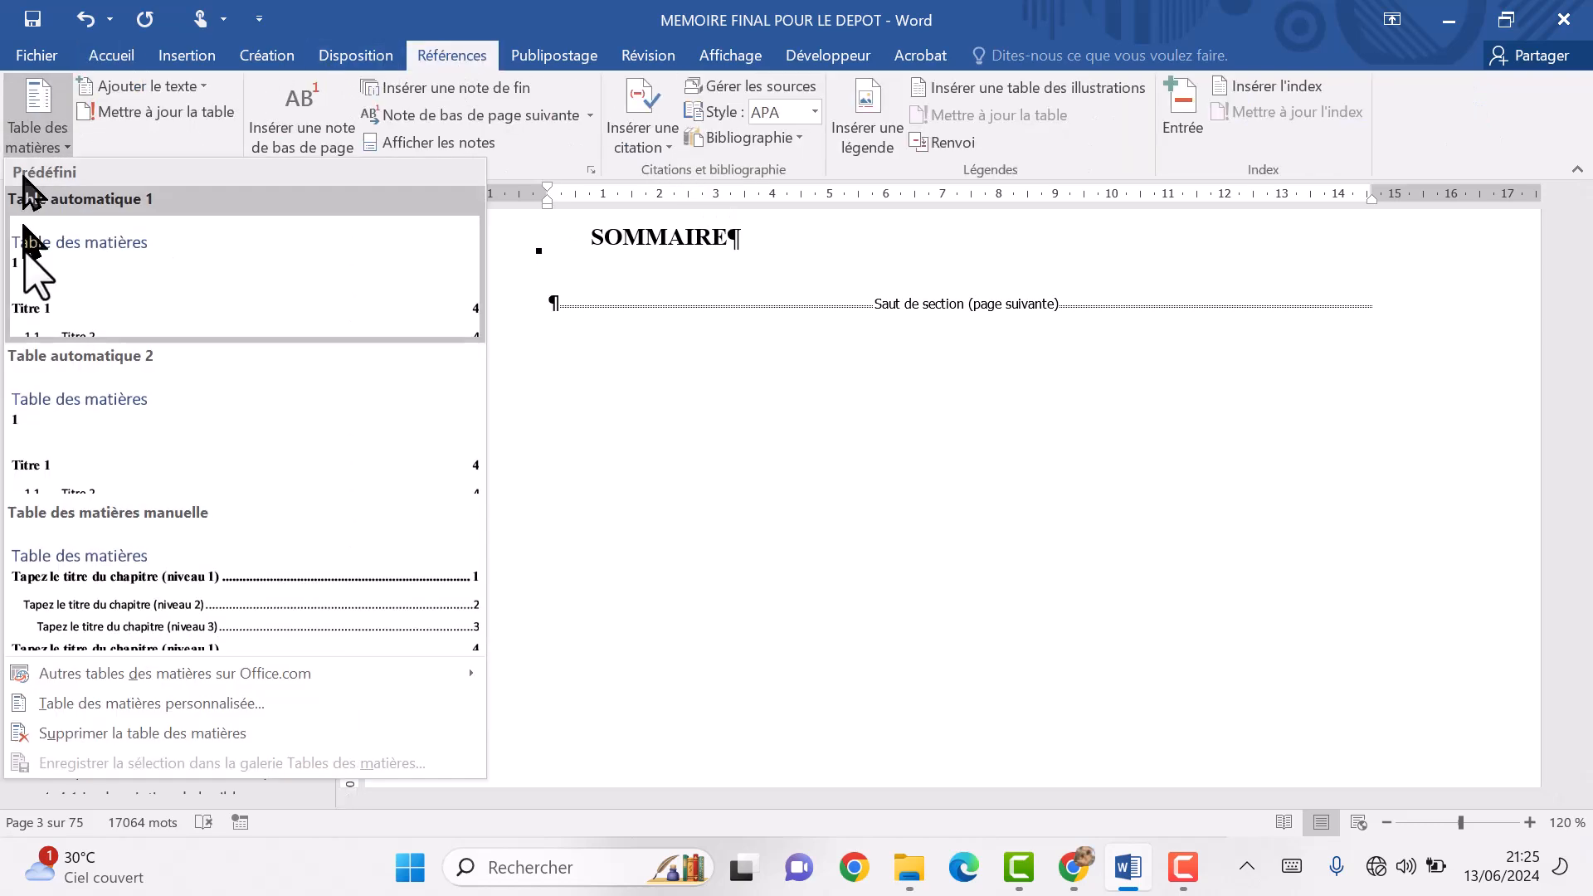
pyautogui.click(96, 710)
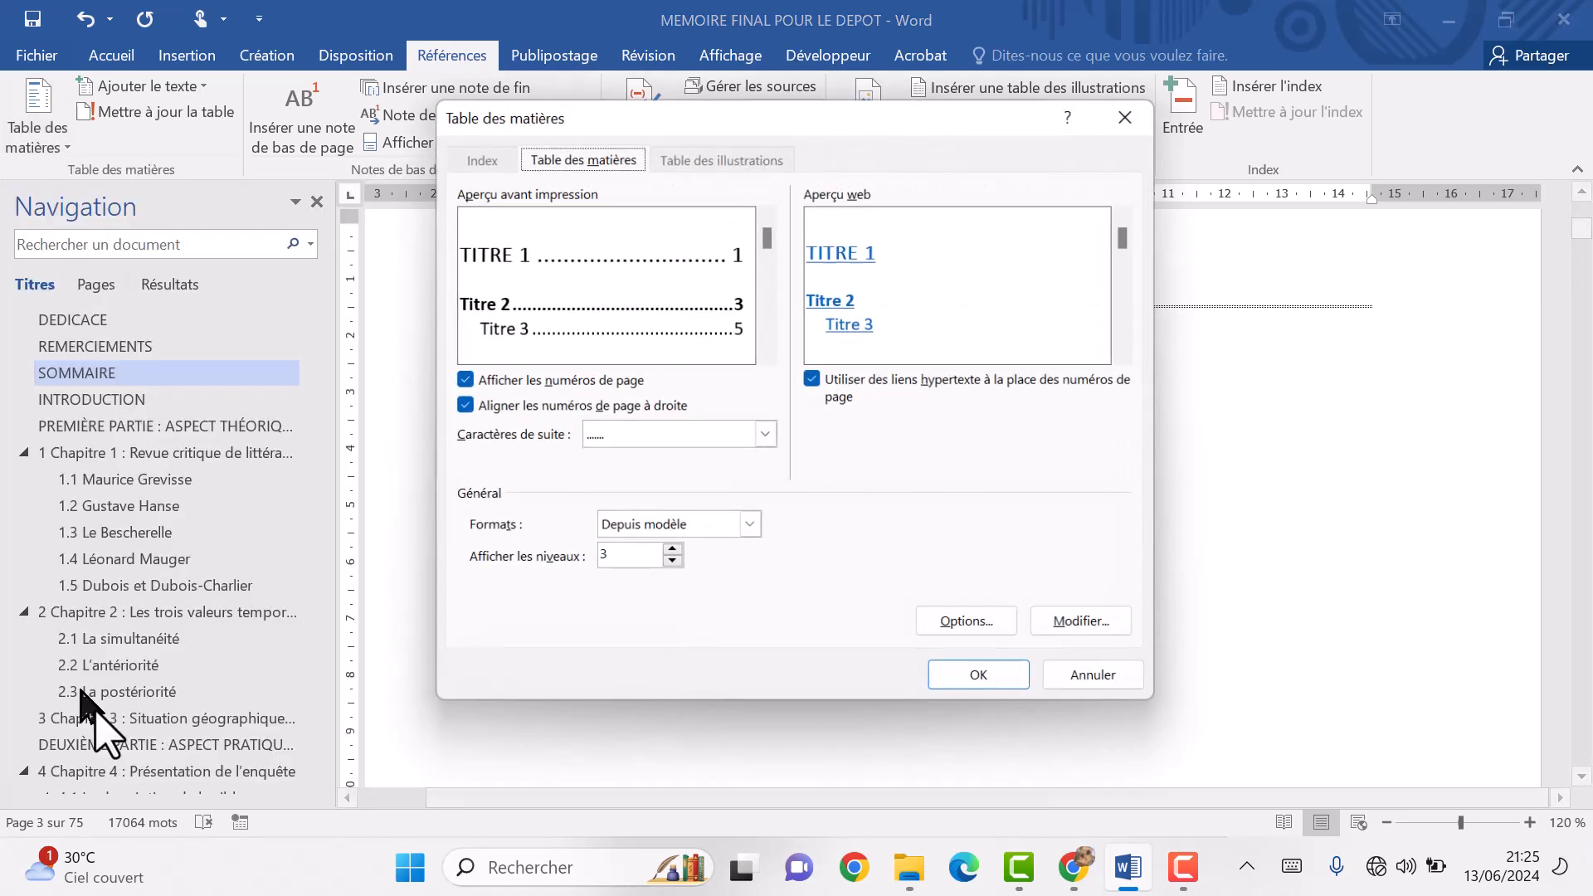
pyautogui.click(750, 526)
pyautogui.click(707, 565)
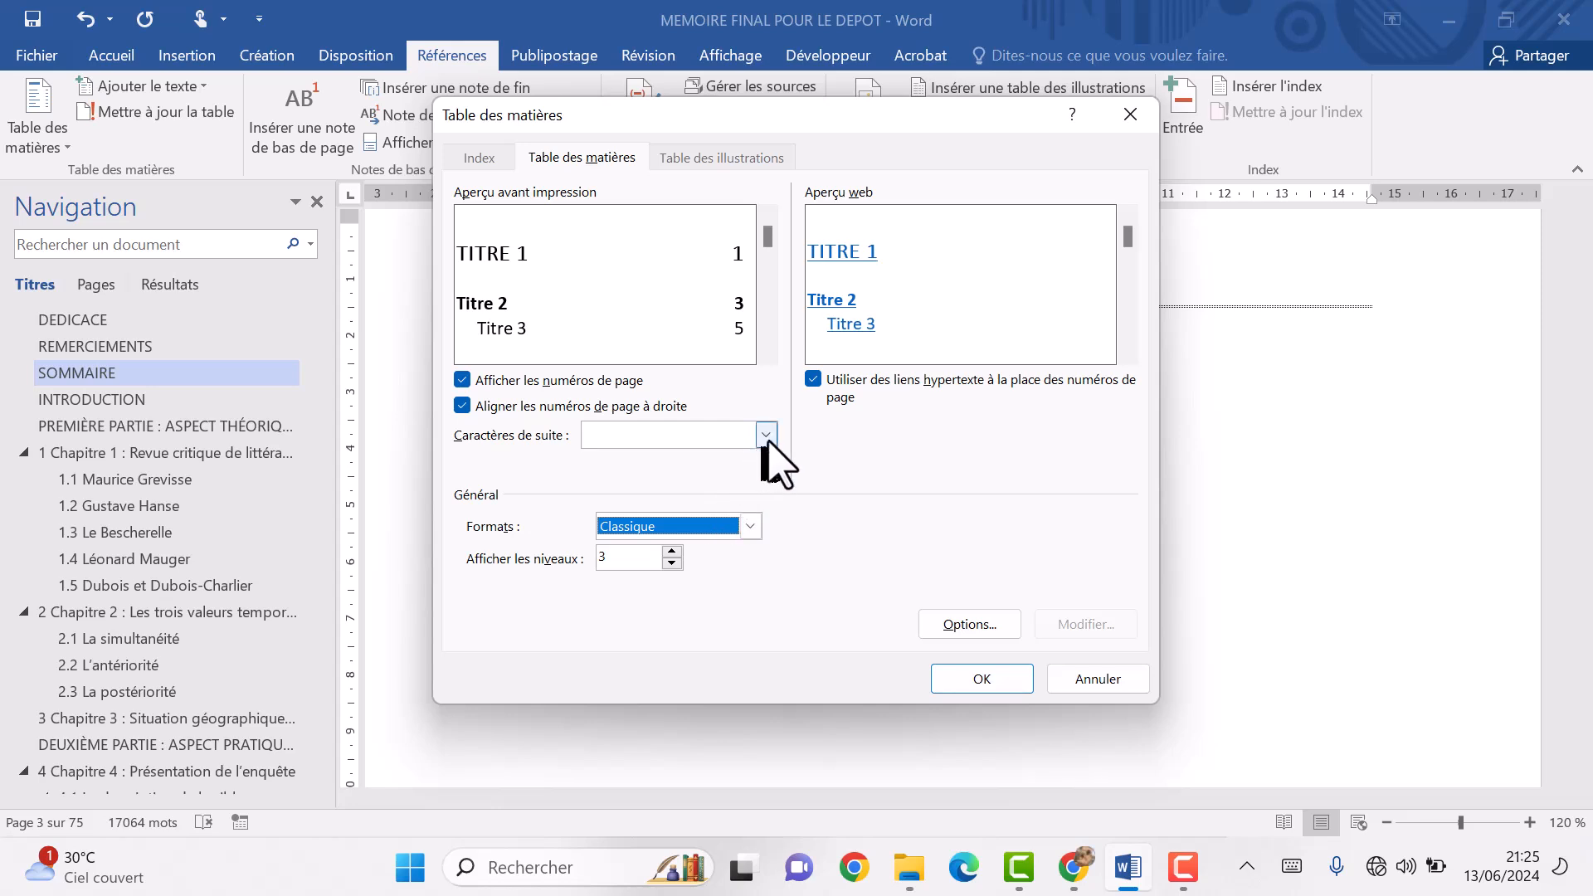
pyautogui.click(765, 436)
pyautogui.click(689, 477)
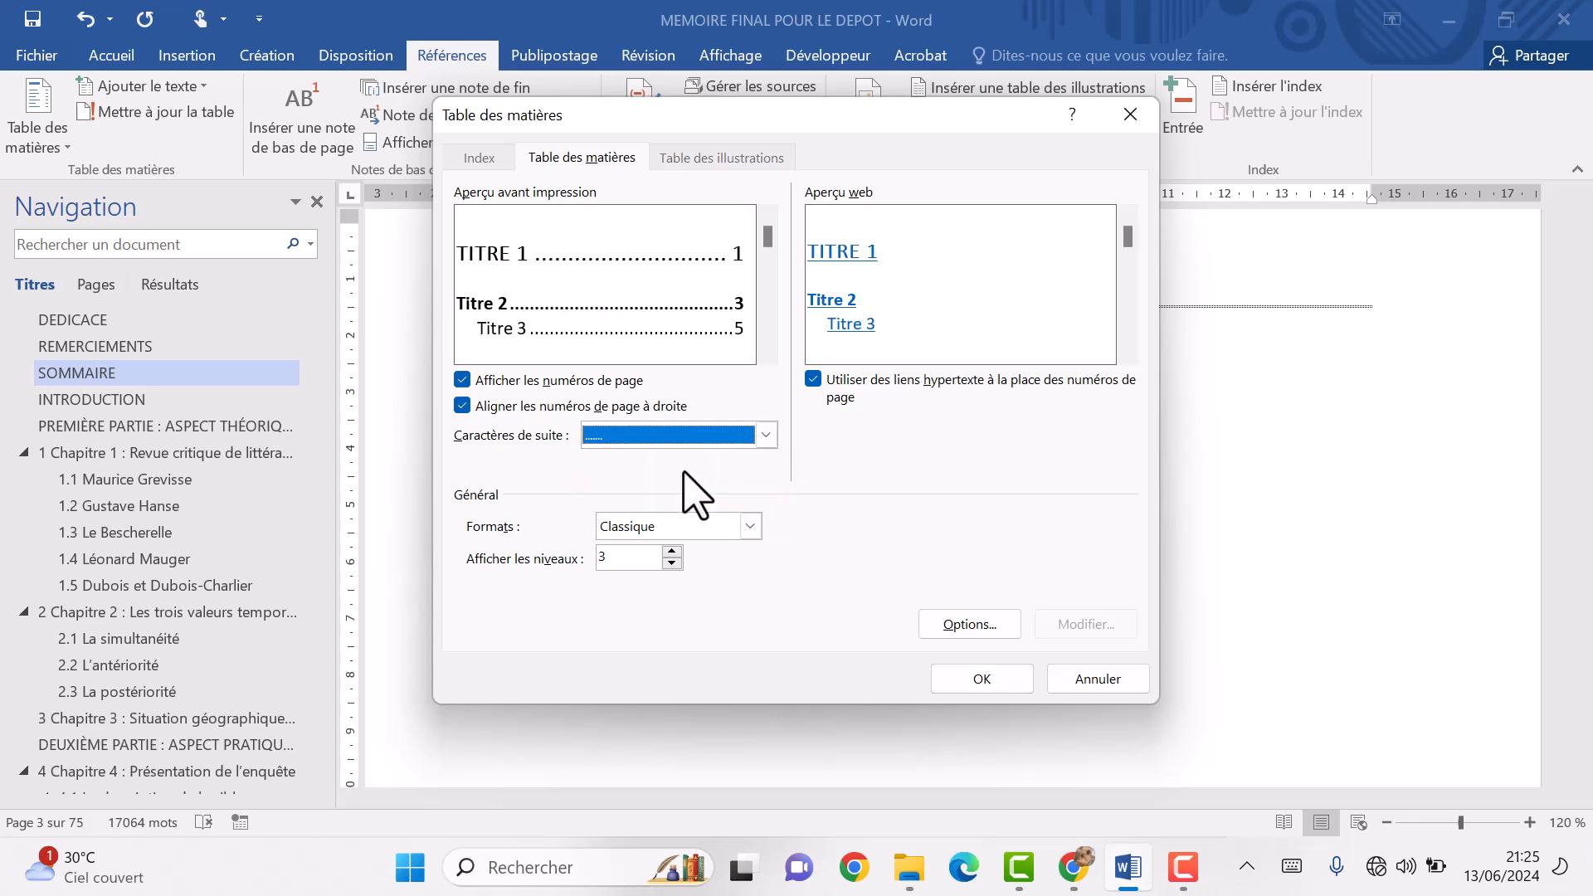
pyautogui.click(963, 679)
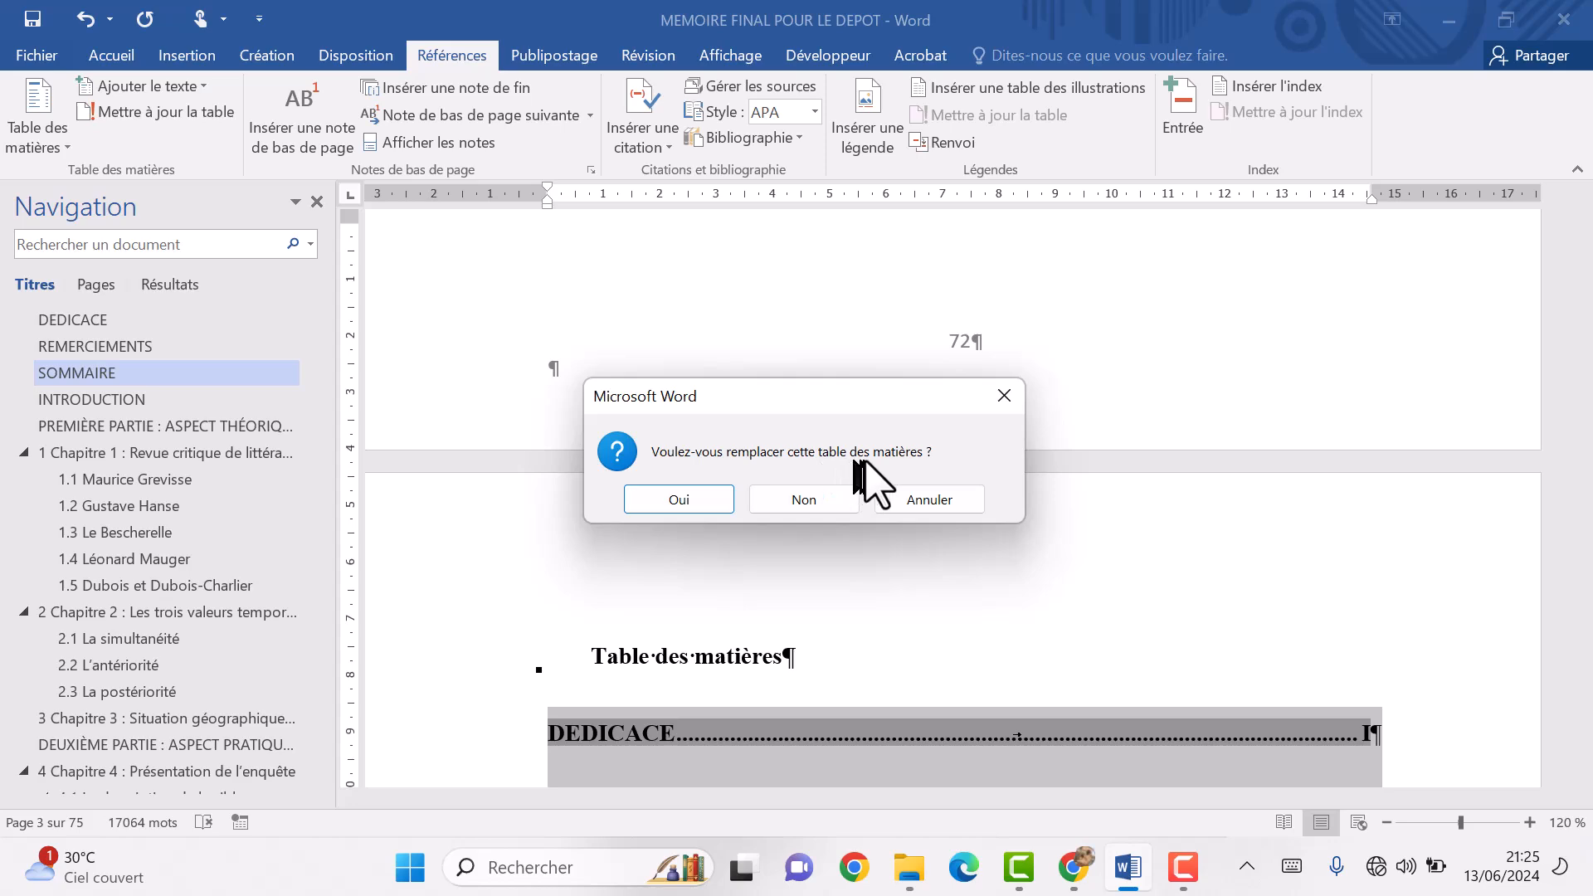
pyautogui.click(809, 500)
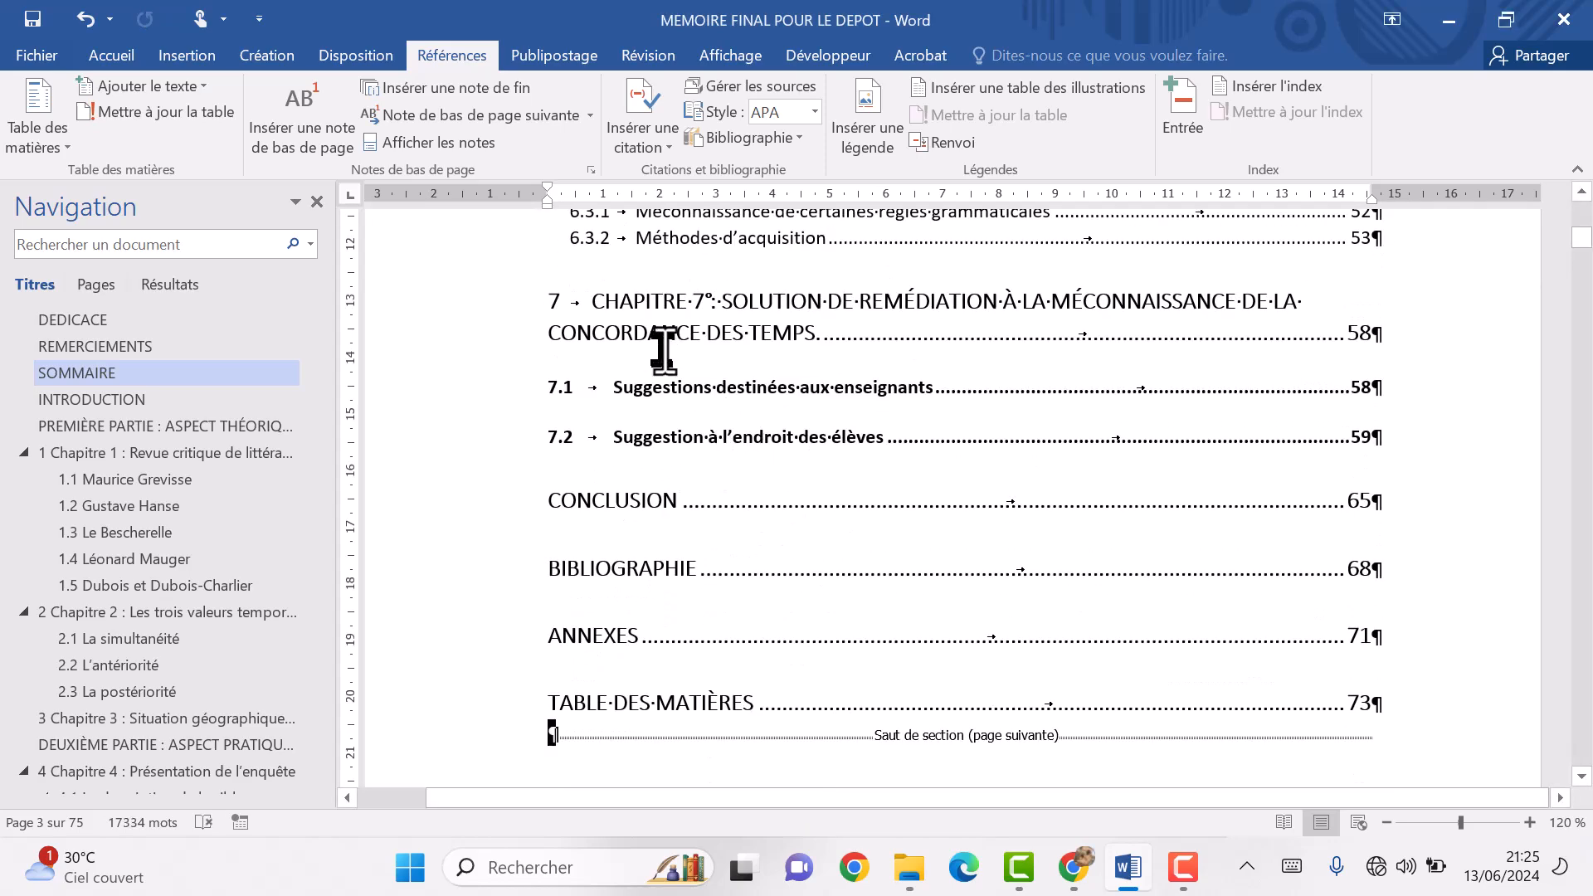
# Delete the DEDICACE, REMERCIEMENTS and SOMMAIRE entries so that the summary starts at INTRODUCTION.
pyautogui.scroll(10, 661, 348)
pyautogui.scroll(10, 673, 371)
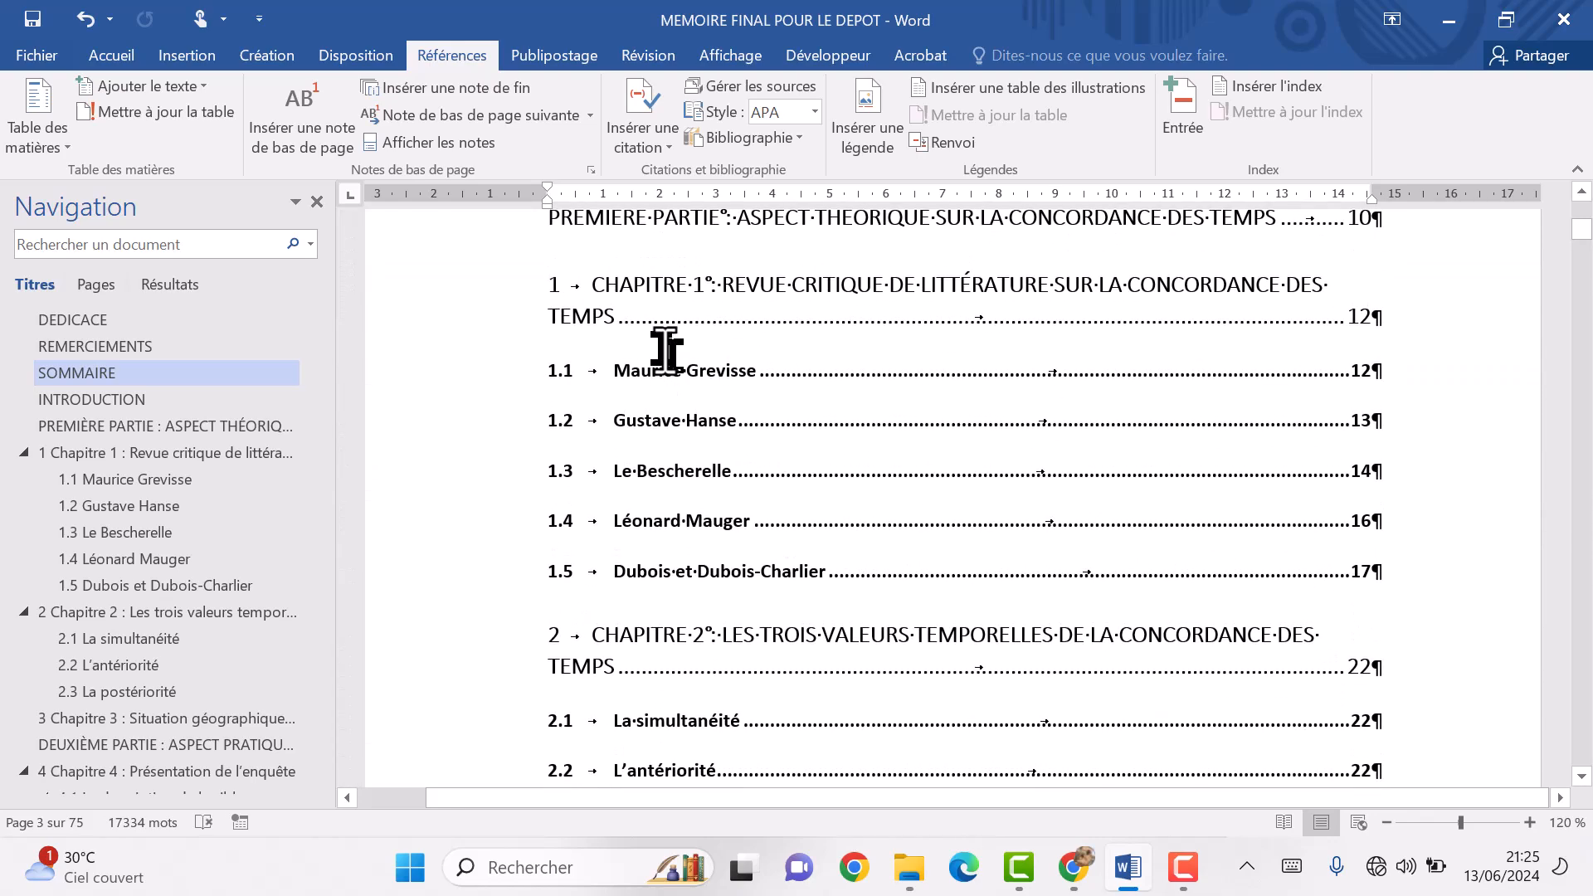
pyautogui.scroll(8, 666, 351)
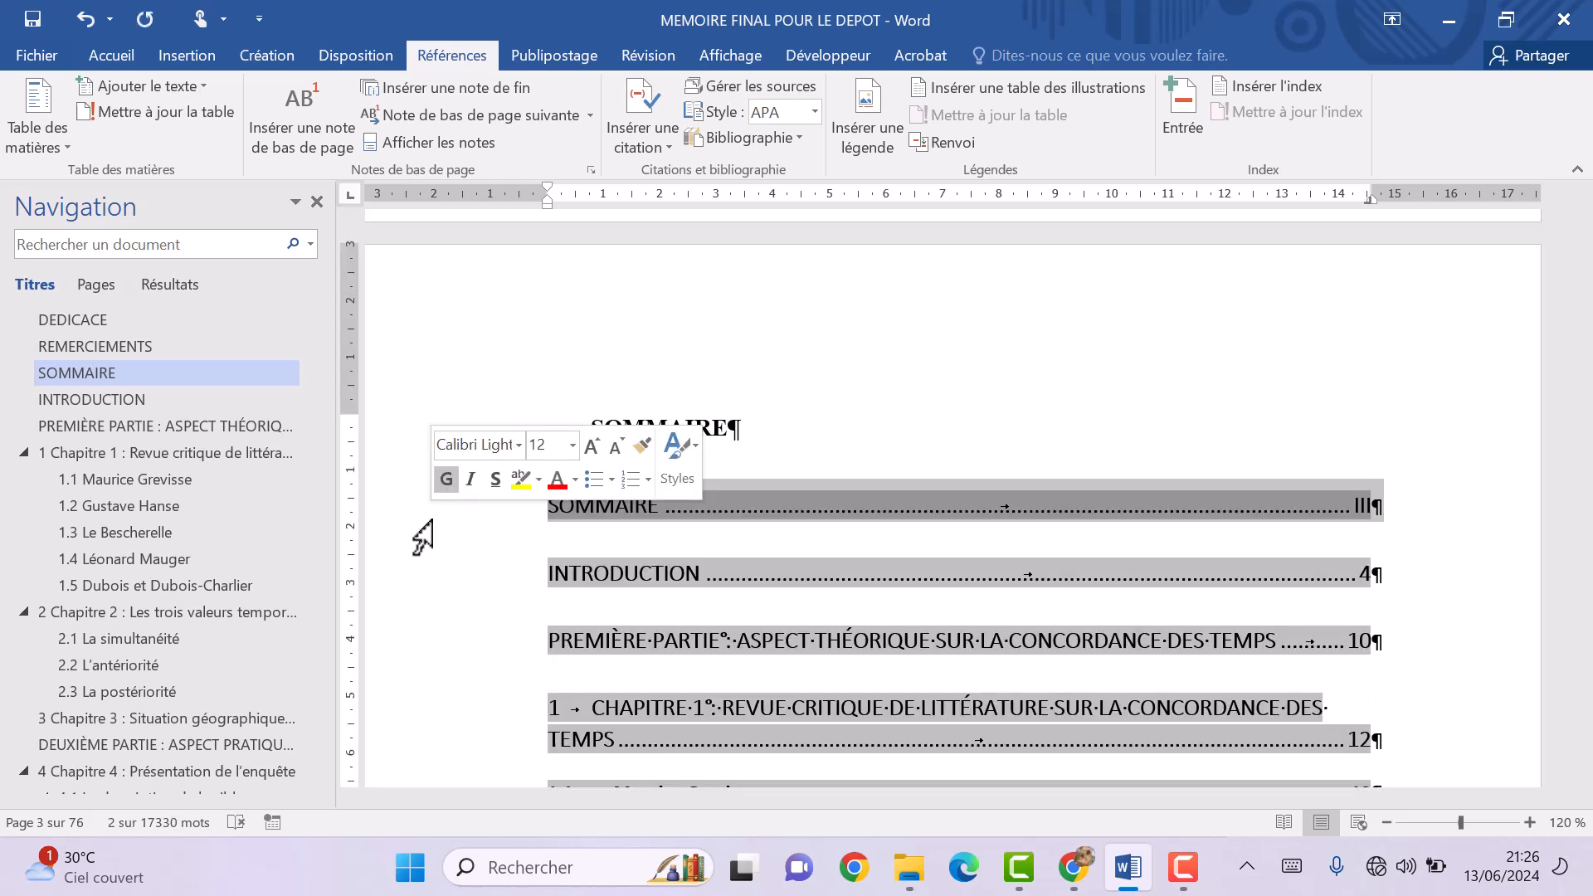
pyautogui.press('Delete')
pyautogui.press('Delete')
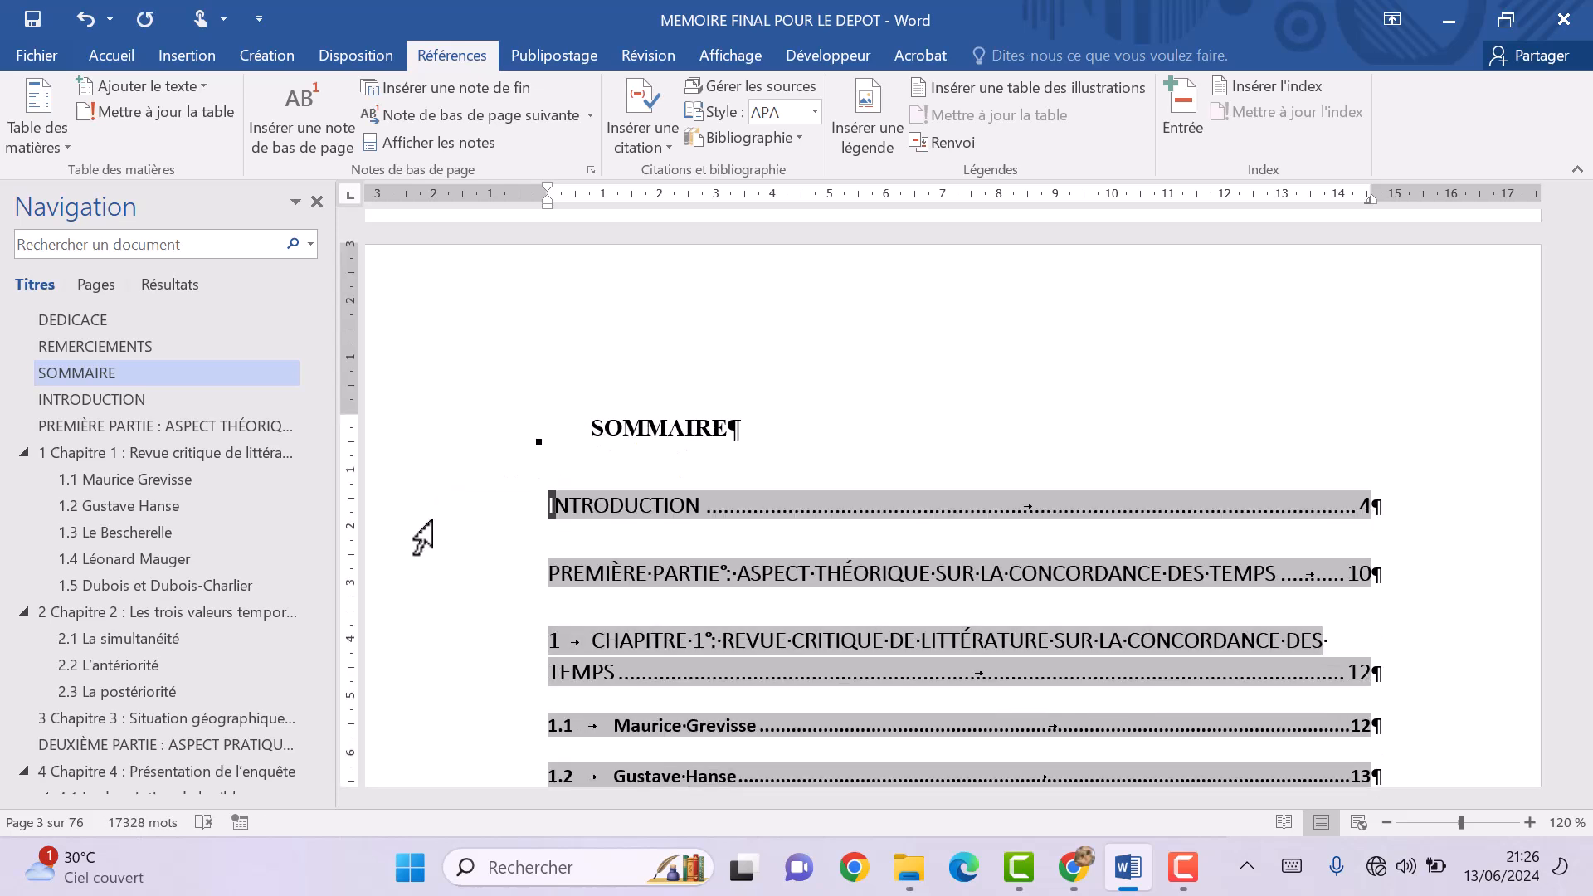
# Delete the Chapter 1 subsection entries 1.1 to 1.5 from the summary.
pyautogui.scroll(-3, 495, 599)
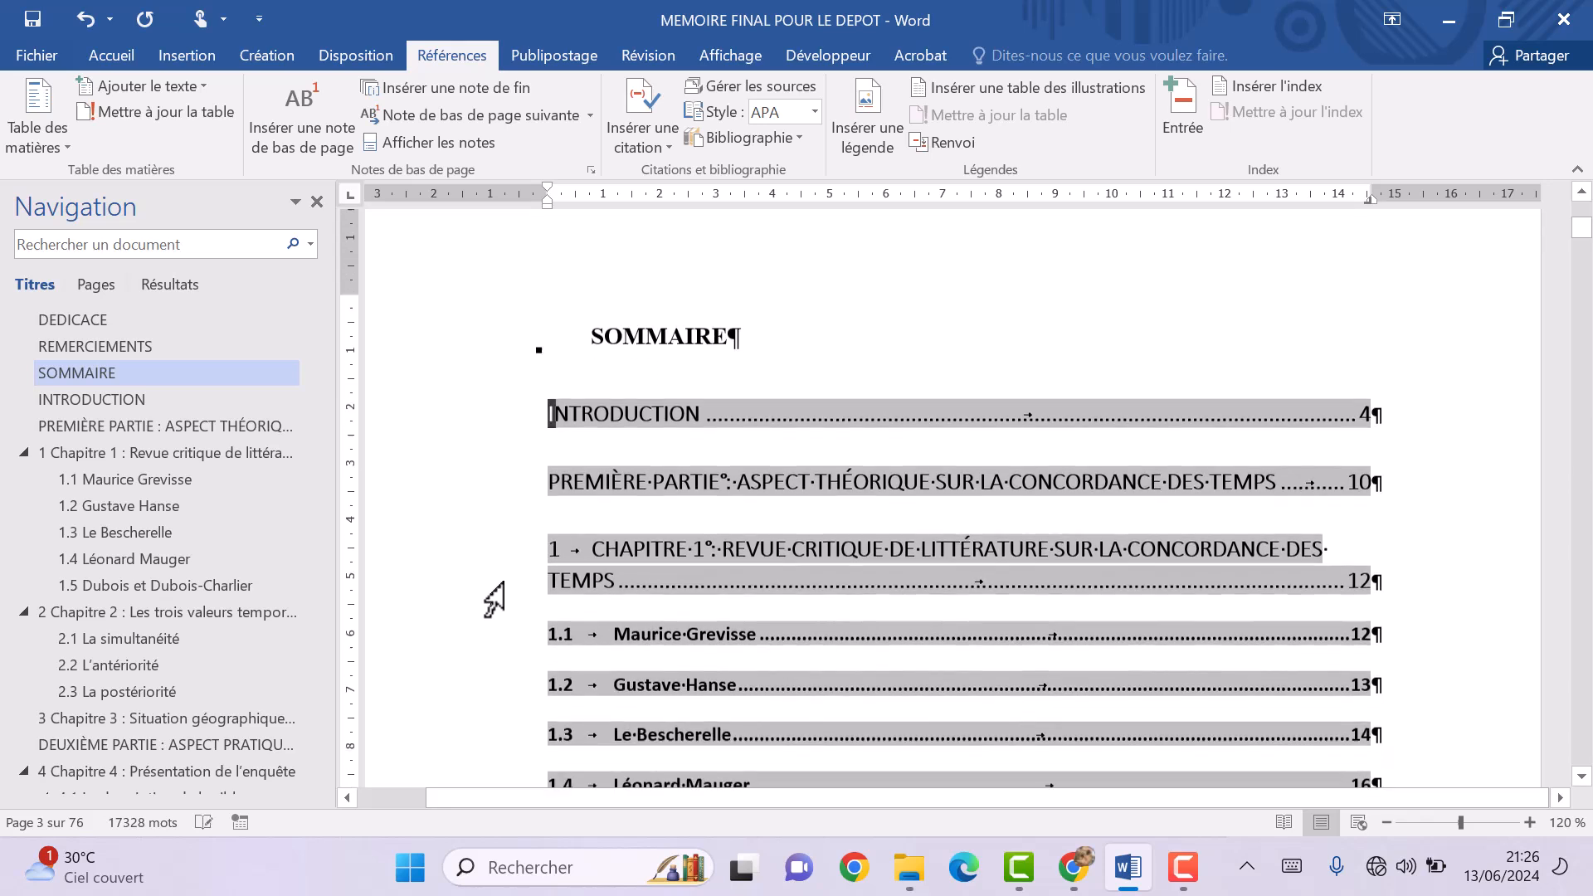
pyautogui.click(471, 535)
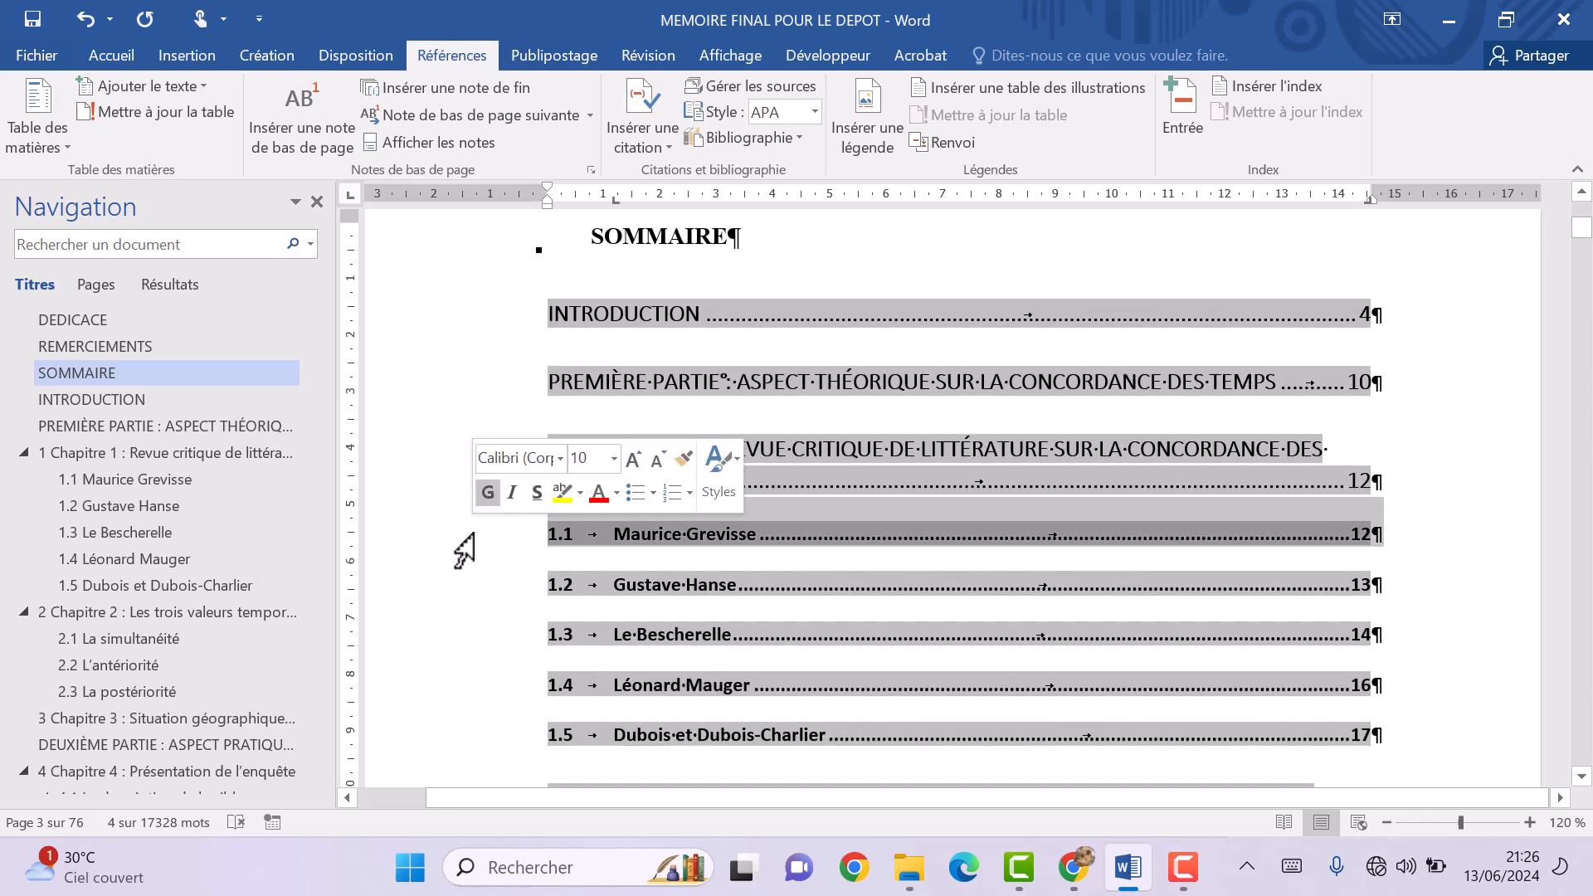
pyautogui.press('Delete')
pyautogui.click(471, 535)
pyautogui.press('Delete')
pyautogui.click(471, 535)
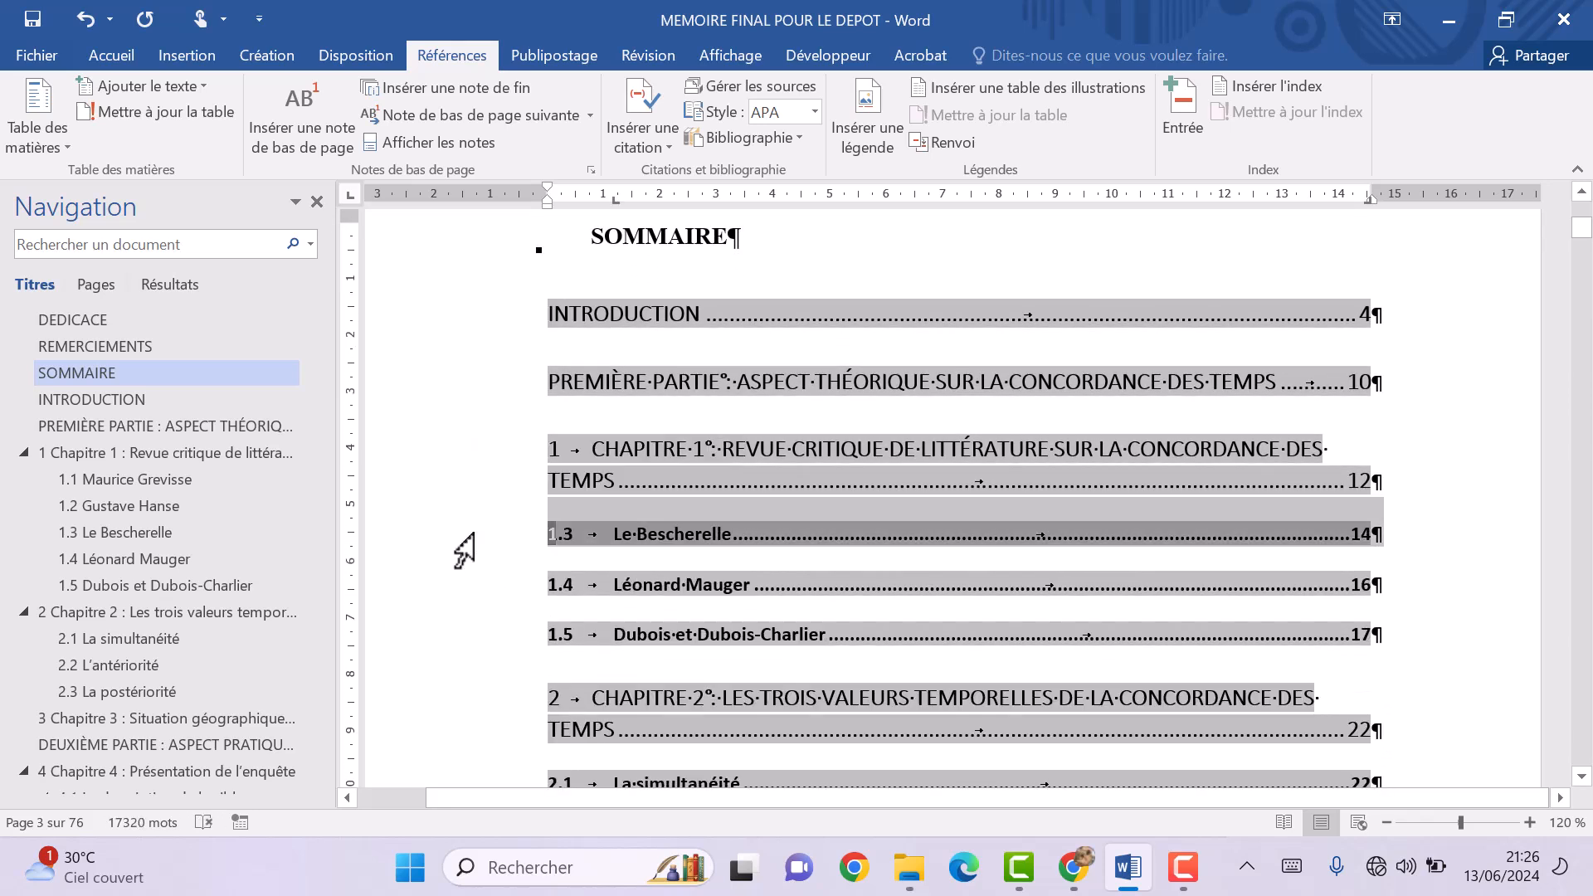
pyautogui.press('Delete')
pyautogui.click(472, 535)
pyautogui.press('Delete')
pyautogui.click(471, 535)
pyautogui.press('Delete')
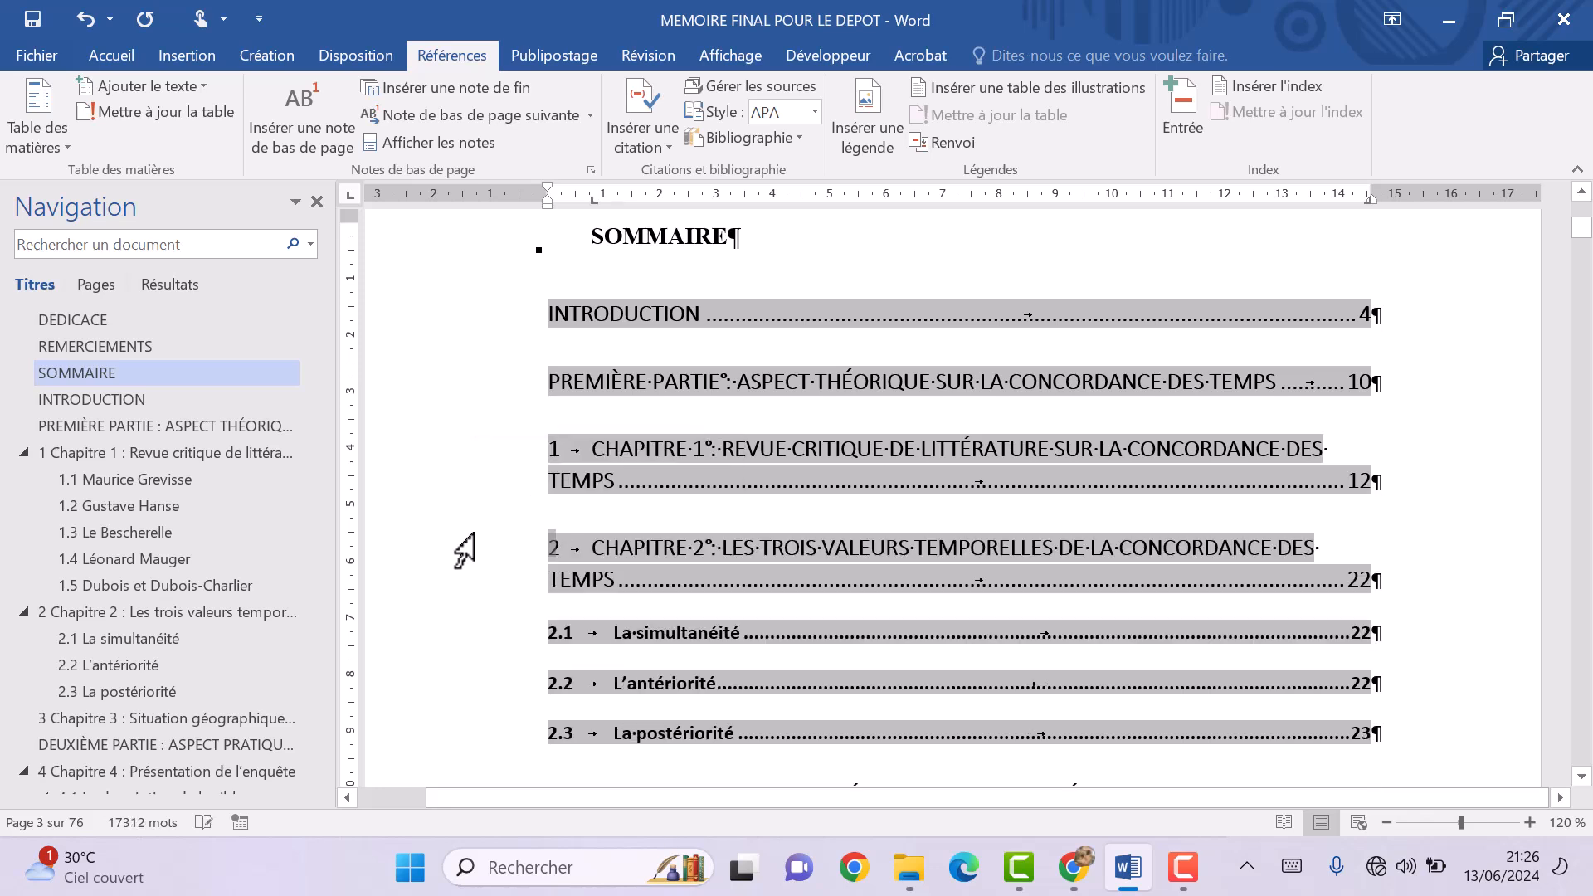
# Delete the Chapter 2 subsection entries 2.1 to 2.3 from the summary.
pyautogui.click(471, 535)
pyautogui.scroll(-1, 464, 549)
pyautogui.click(455, 547)
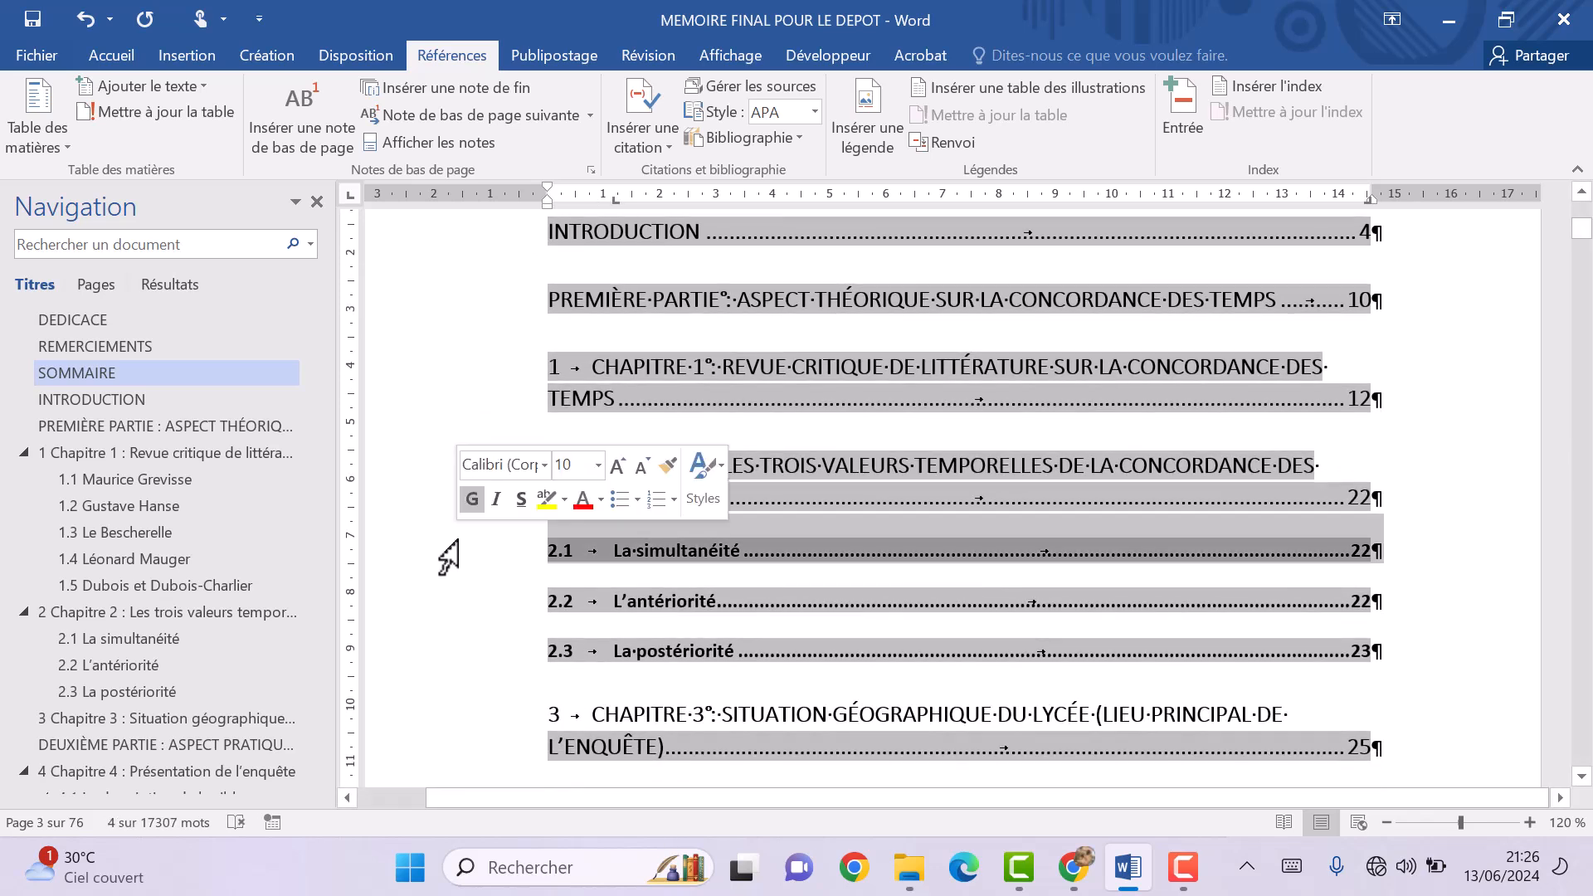
pyautogui.press('Delete')
pyautogui.click(455, 547)
pyautogui.press('Delete')
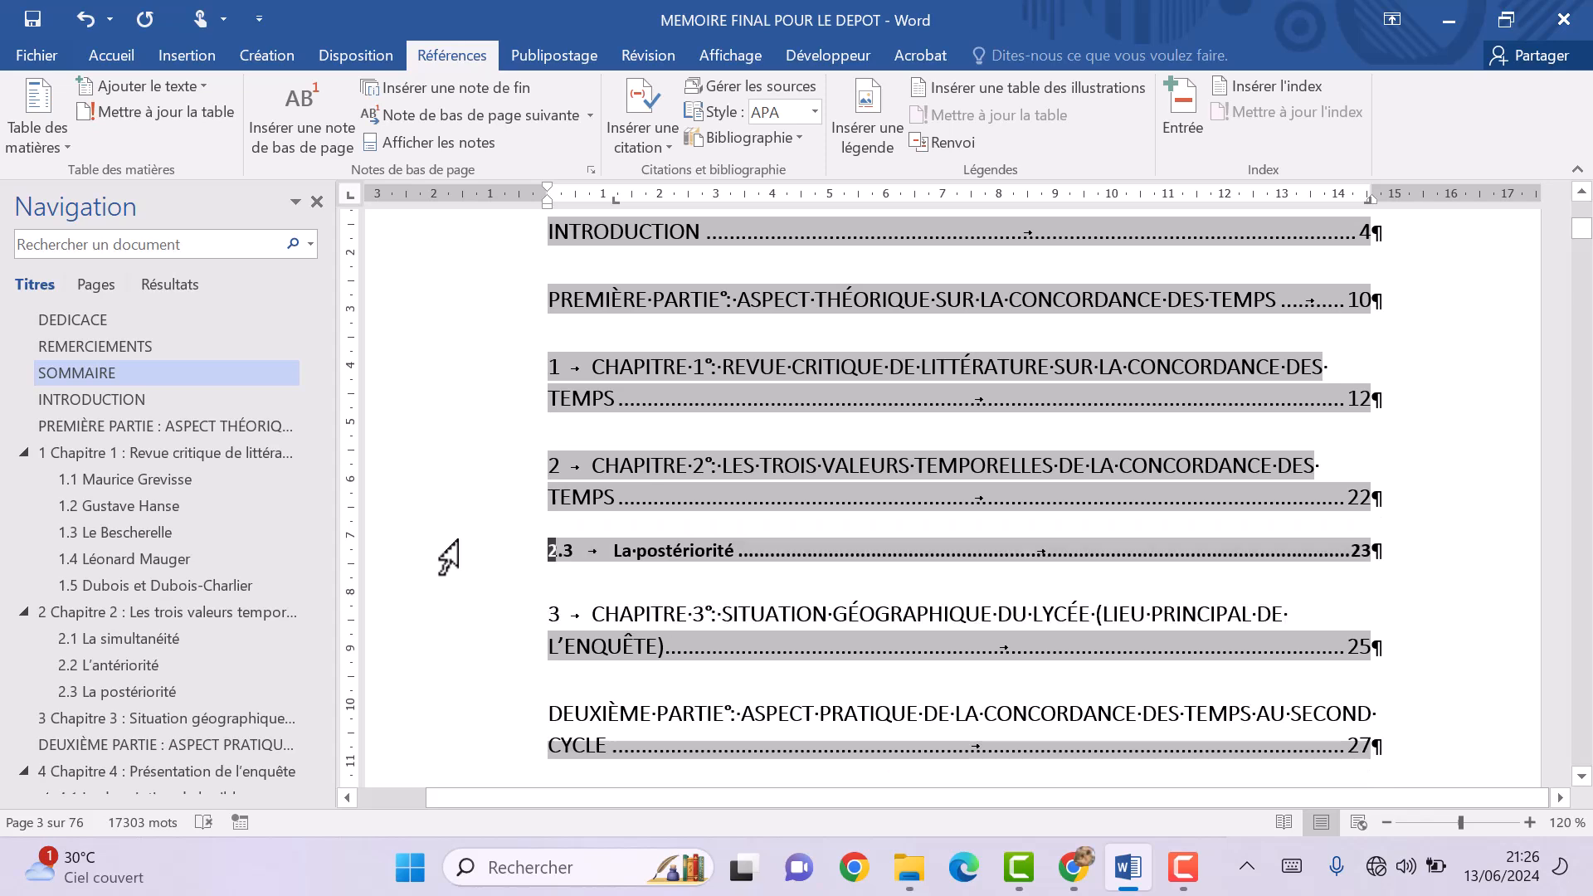
pyautogui.click(455, 547)
pyautogui.press('Delete')
# Delete the Chapter 4 subsection entries 4.1, 4.1.1, 4.1.2 and 4.2 from the summary.
pyautogui.scroll(-3, 465, 692)
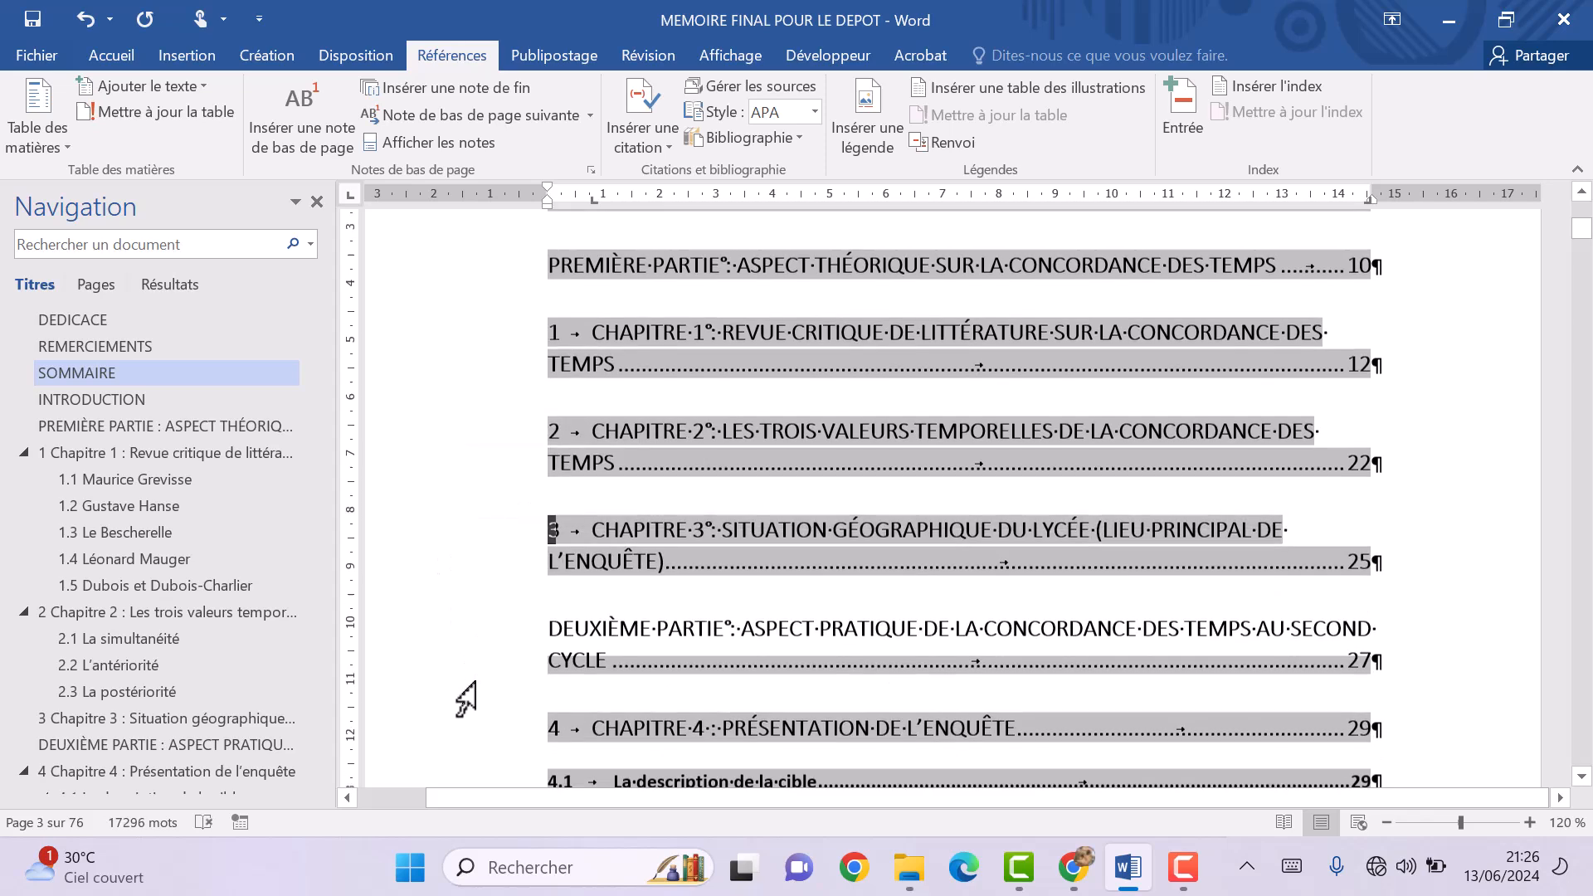
pyautogui.click(455, 572)
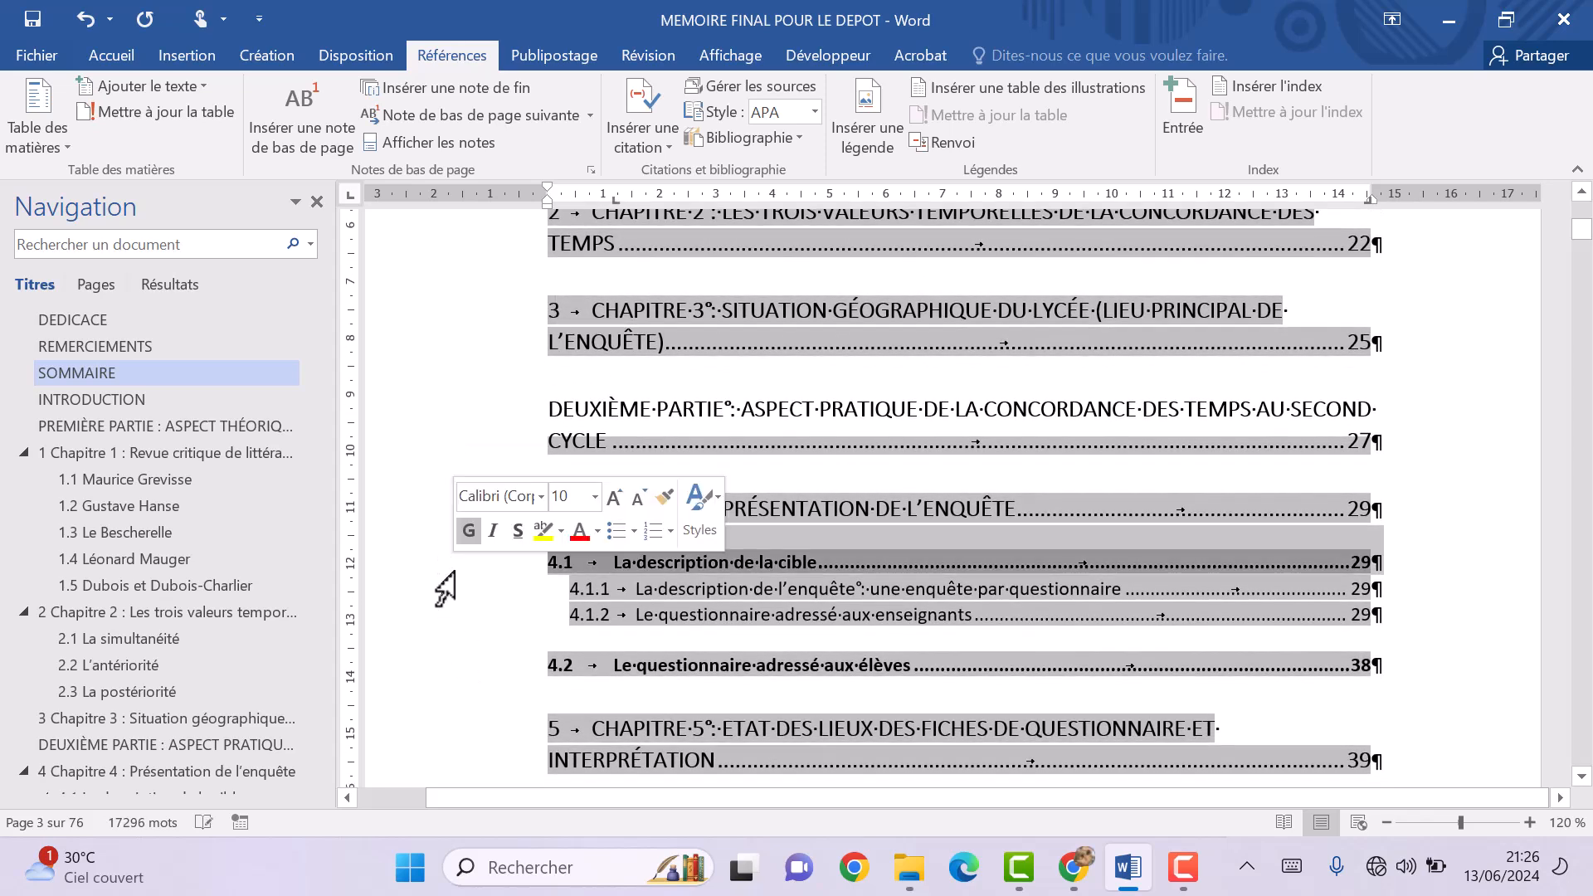
pyautogui.press('Delete')
pyautogui.click(455, 573)
pyautogui.press('Delete')
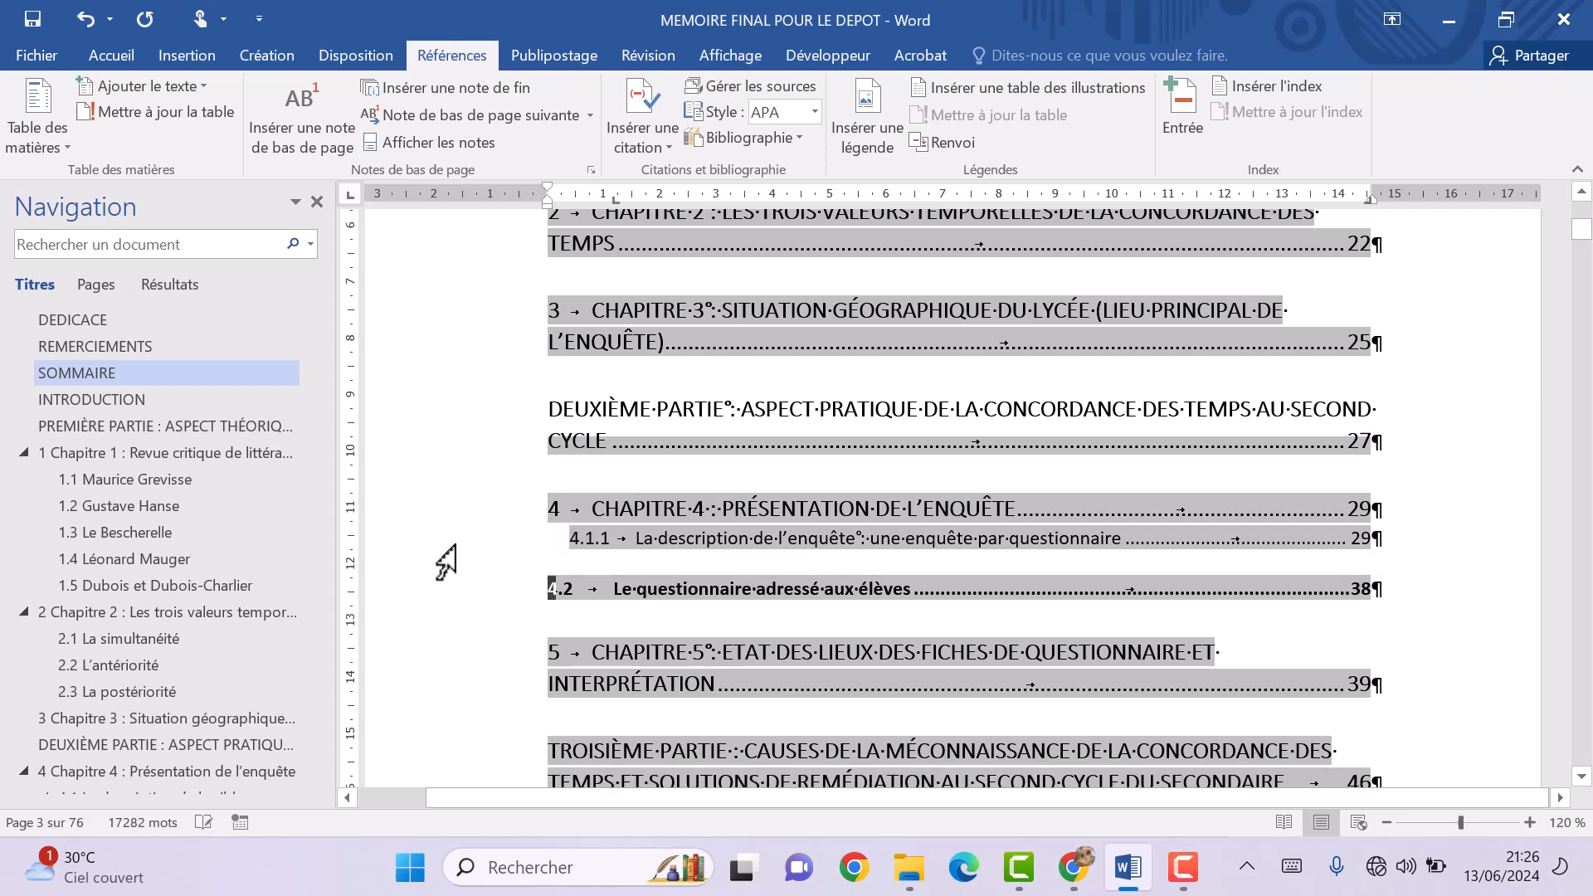
pyautogui.click(454, 540)
pyautogui.press('Delete')
pyautogui.click(454, 556)
pyautogui.press('Delete')
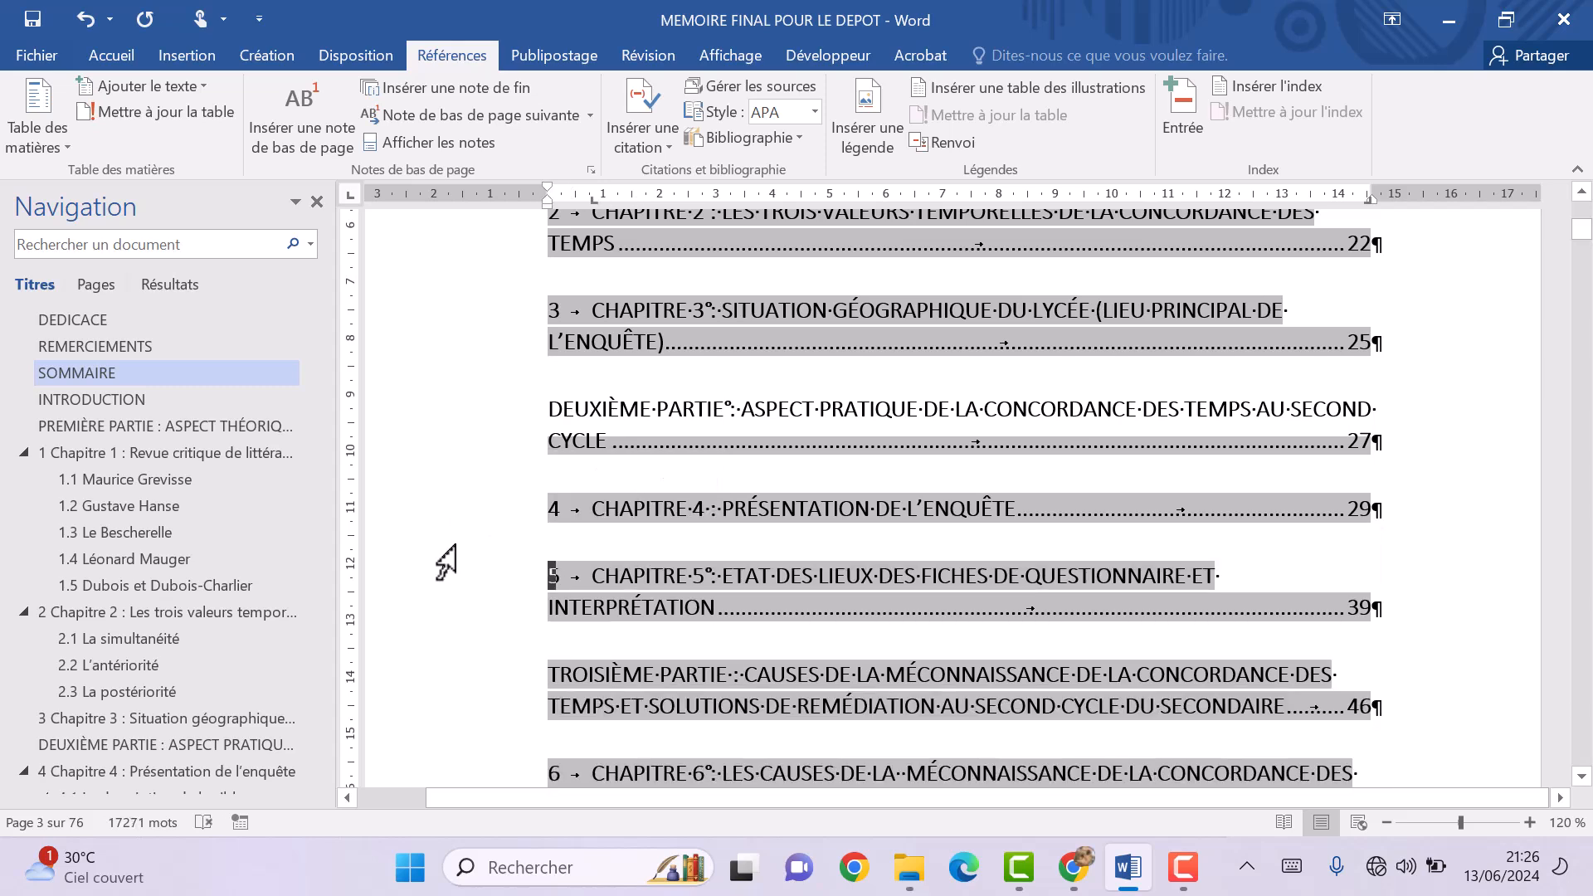
# Delete the Chapter 6 subsection entries 6.1, 6.2, 6.3, 6.3.1 and 6.3.2 from the summary.
pyautogui.scroll(-3, 475, 630)
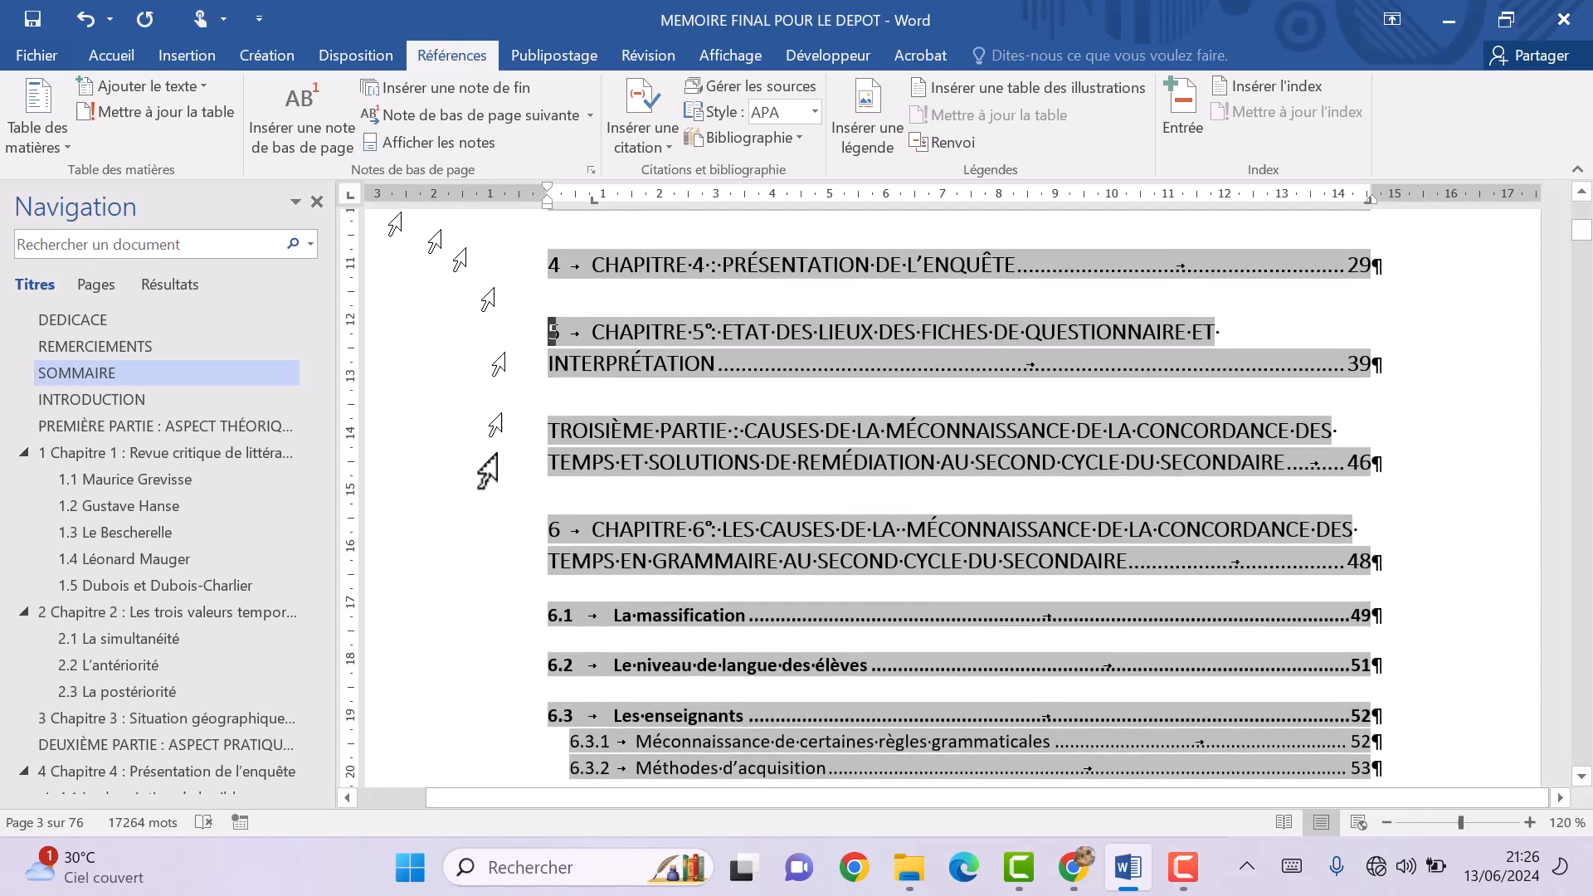
pyautogui.click(429, 628)
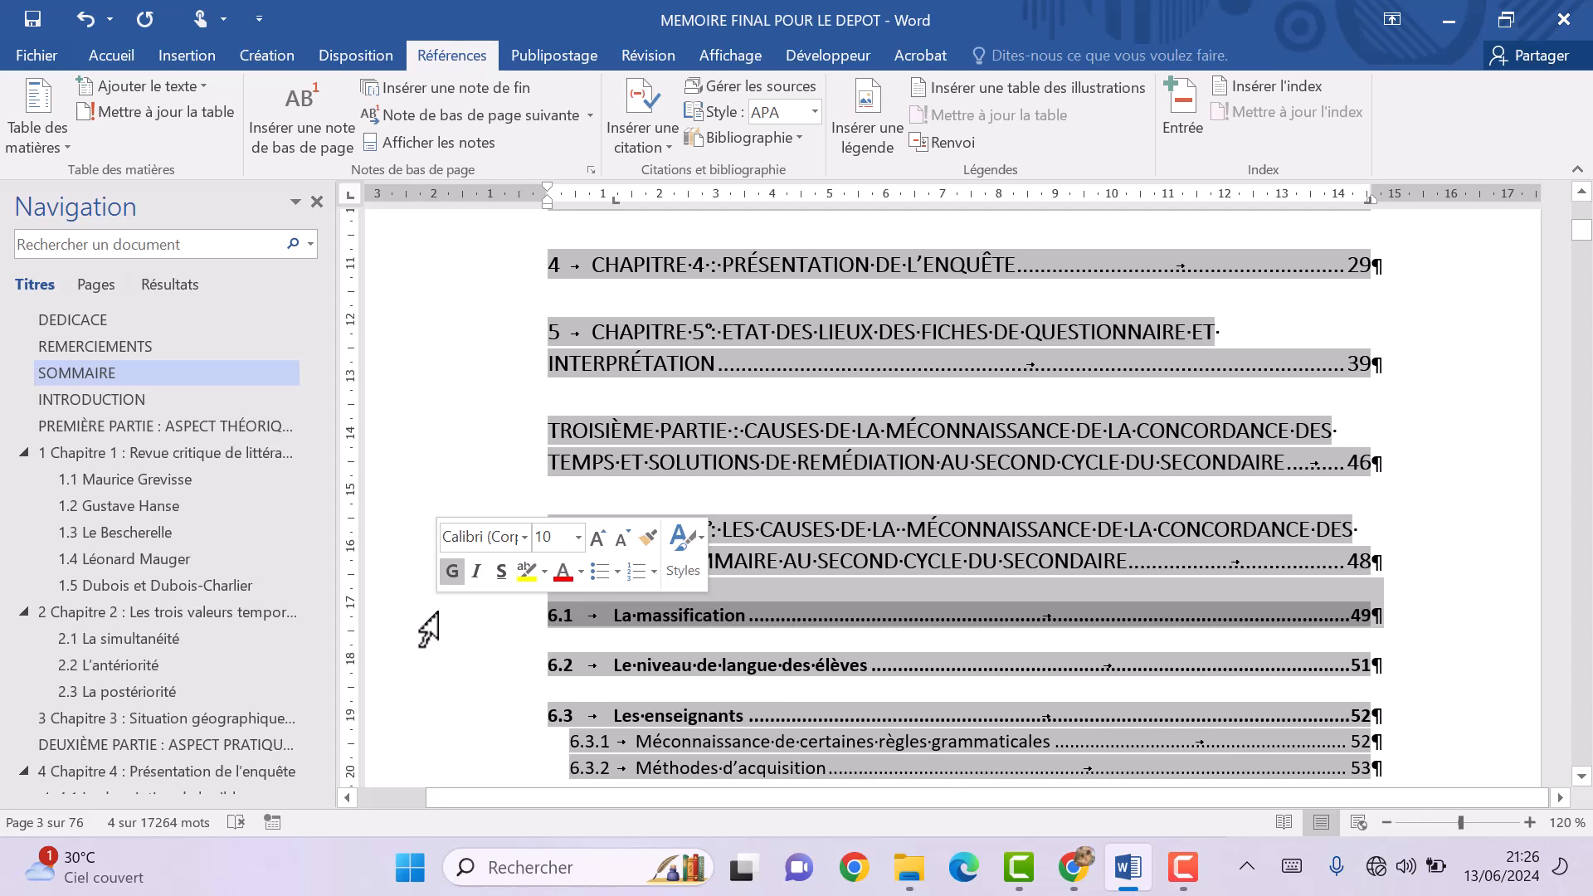
pyautogui.press('Delete')
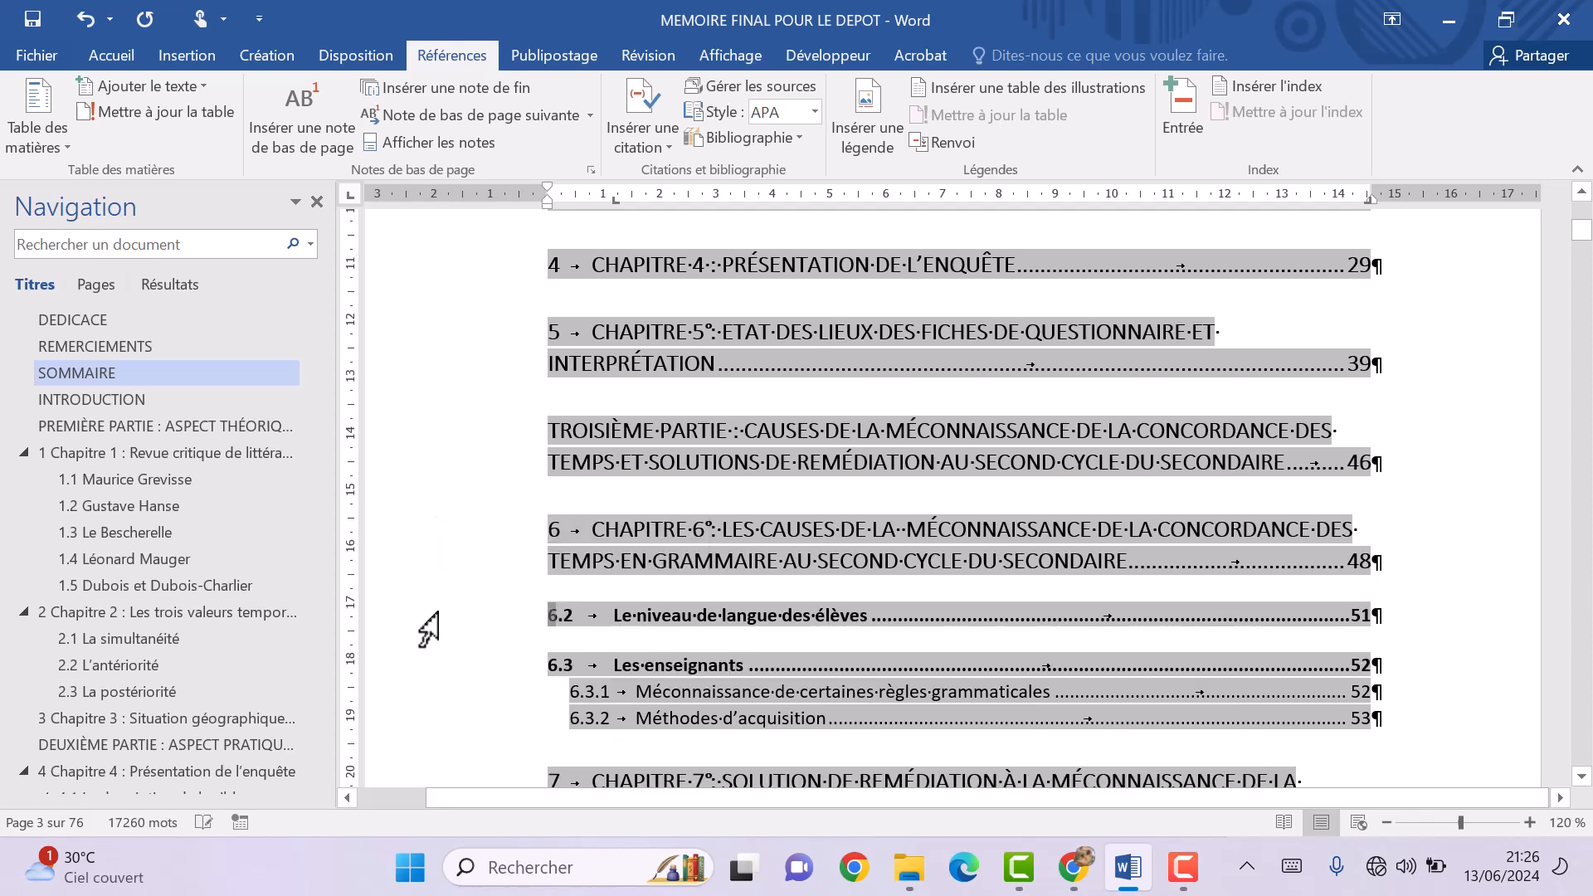
pyautogui.click(429, 628)
pyautogui.press('Delete')
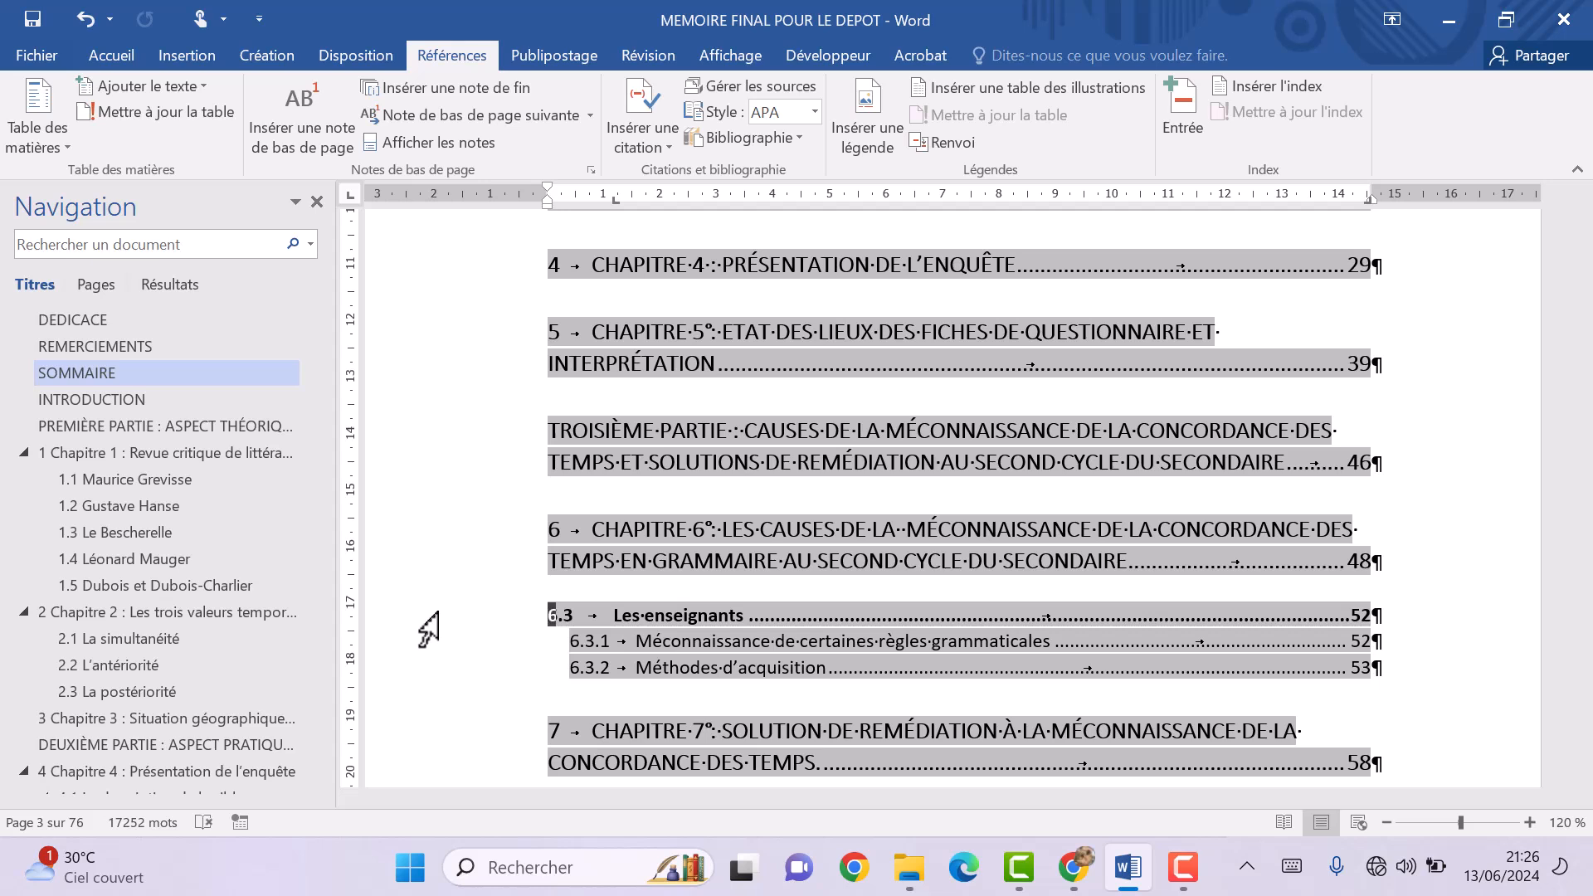
pyautogui.click(429, 628)
pyautogui.press('Delete')
pyautogui.click(429, 628)
pyautogui.press('Delete')
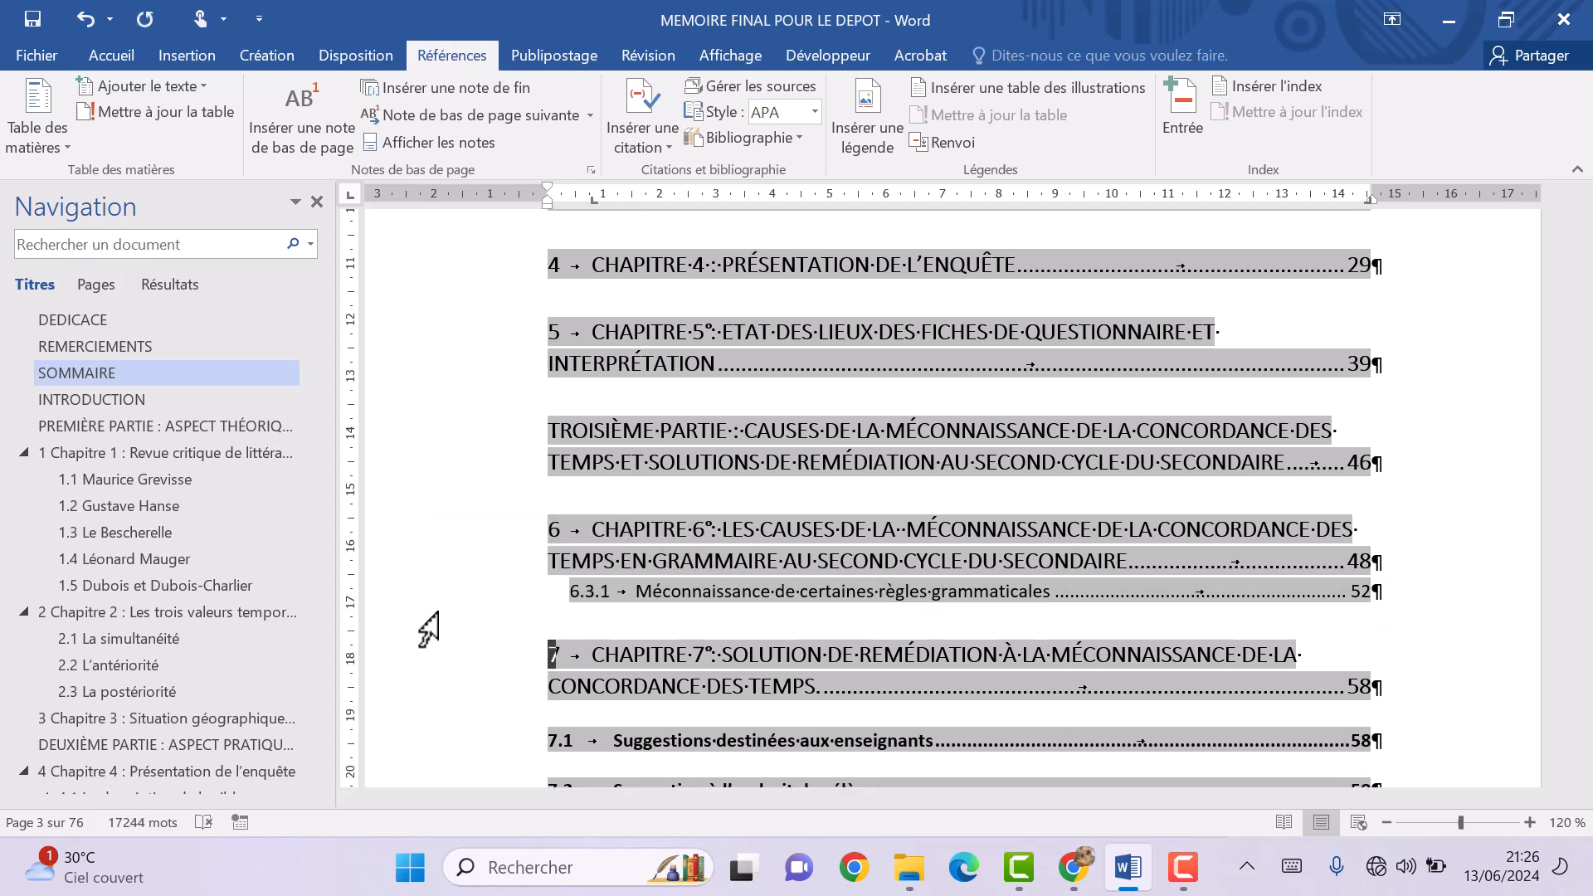
pyautogui.click(435, 603)
pyautogui.press('Delete')
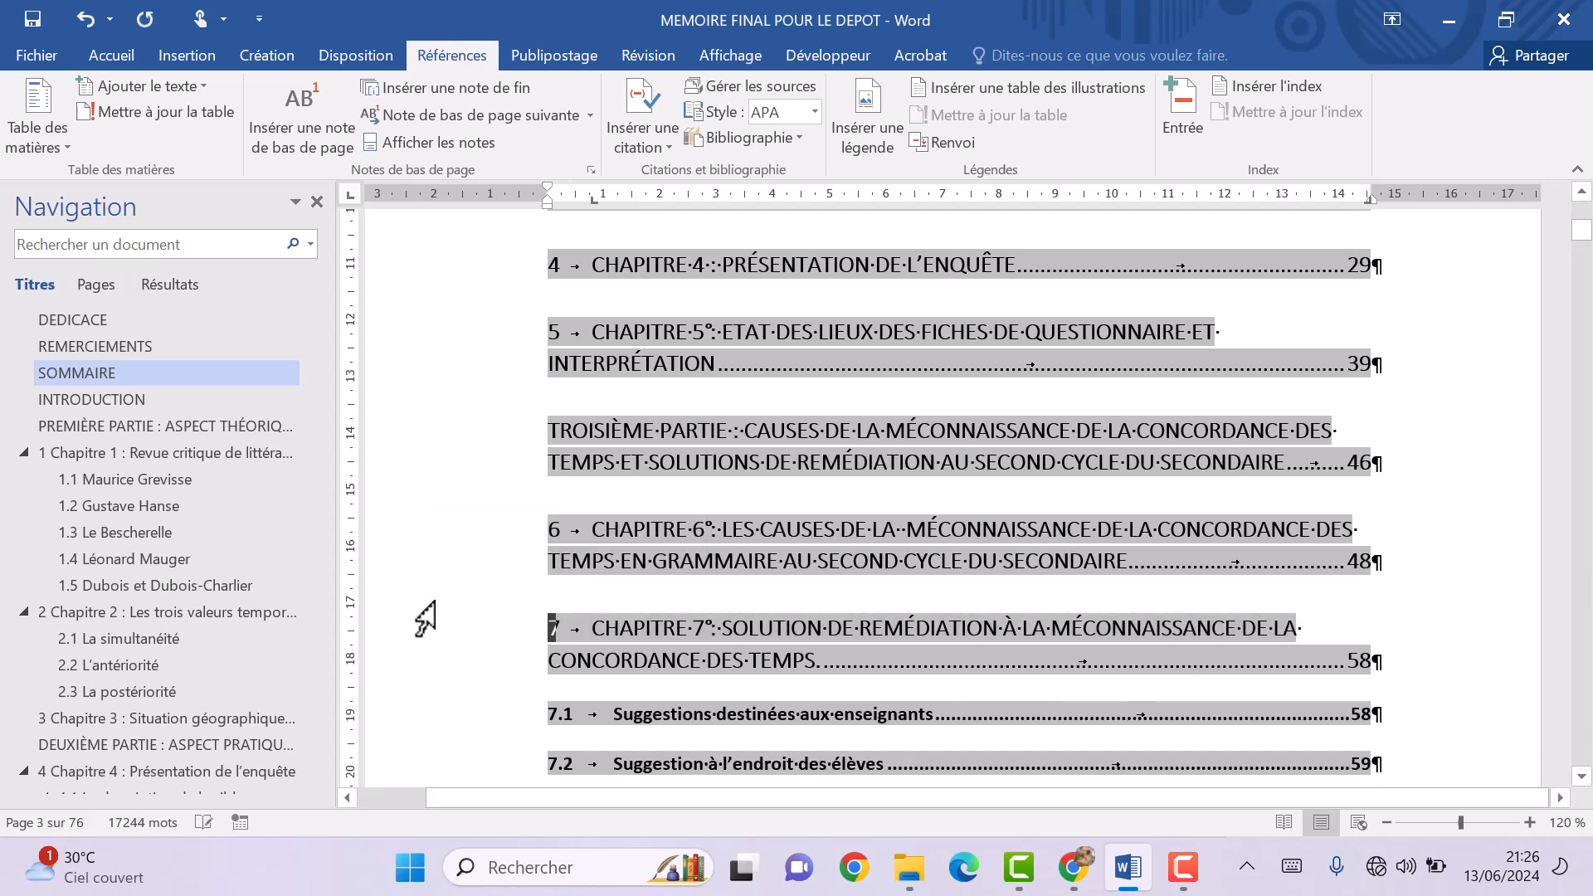
# Delete the Chapter 7 subsection entries 7.1 and 7.2 from the summary.
pyautogui.click(446, 715)
pyautogui.press('Delete')
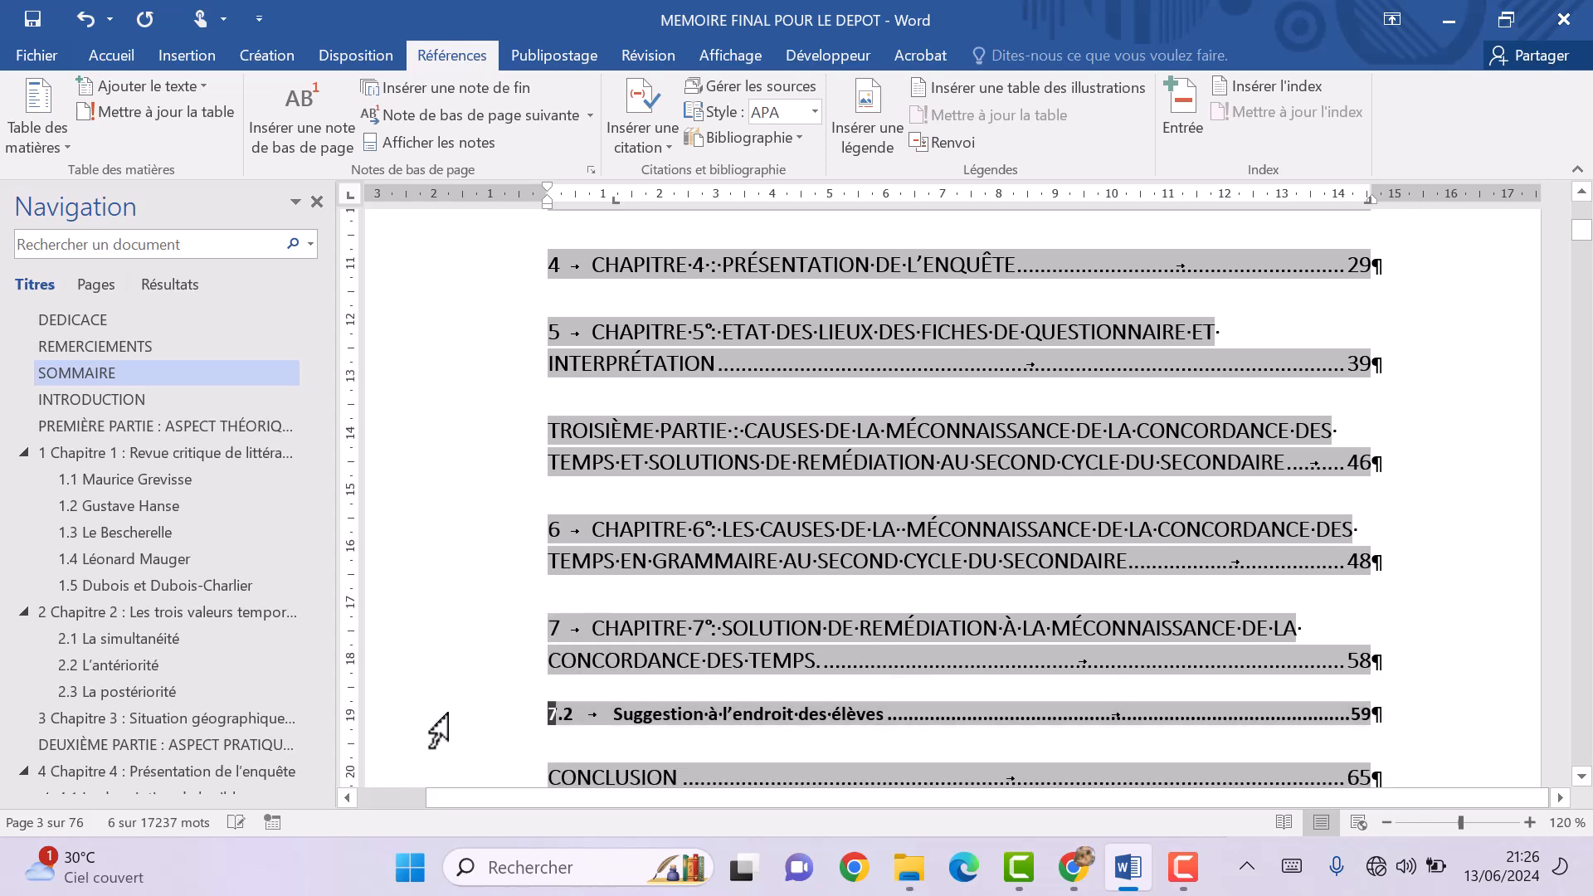
pyautogui.click(447, 715)
pyautogui.press('Delete')
# Delete the BIBLIOGRAPHIE, ANNEXES and TABLE DES MATIÈRES entries so that the summary ends at CONCLUSION.
pyautogui.scroll(-2, 435, 730)
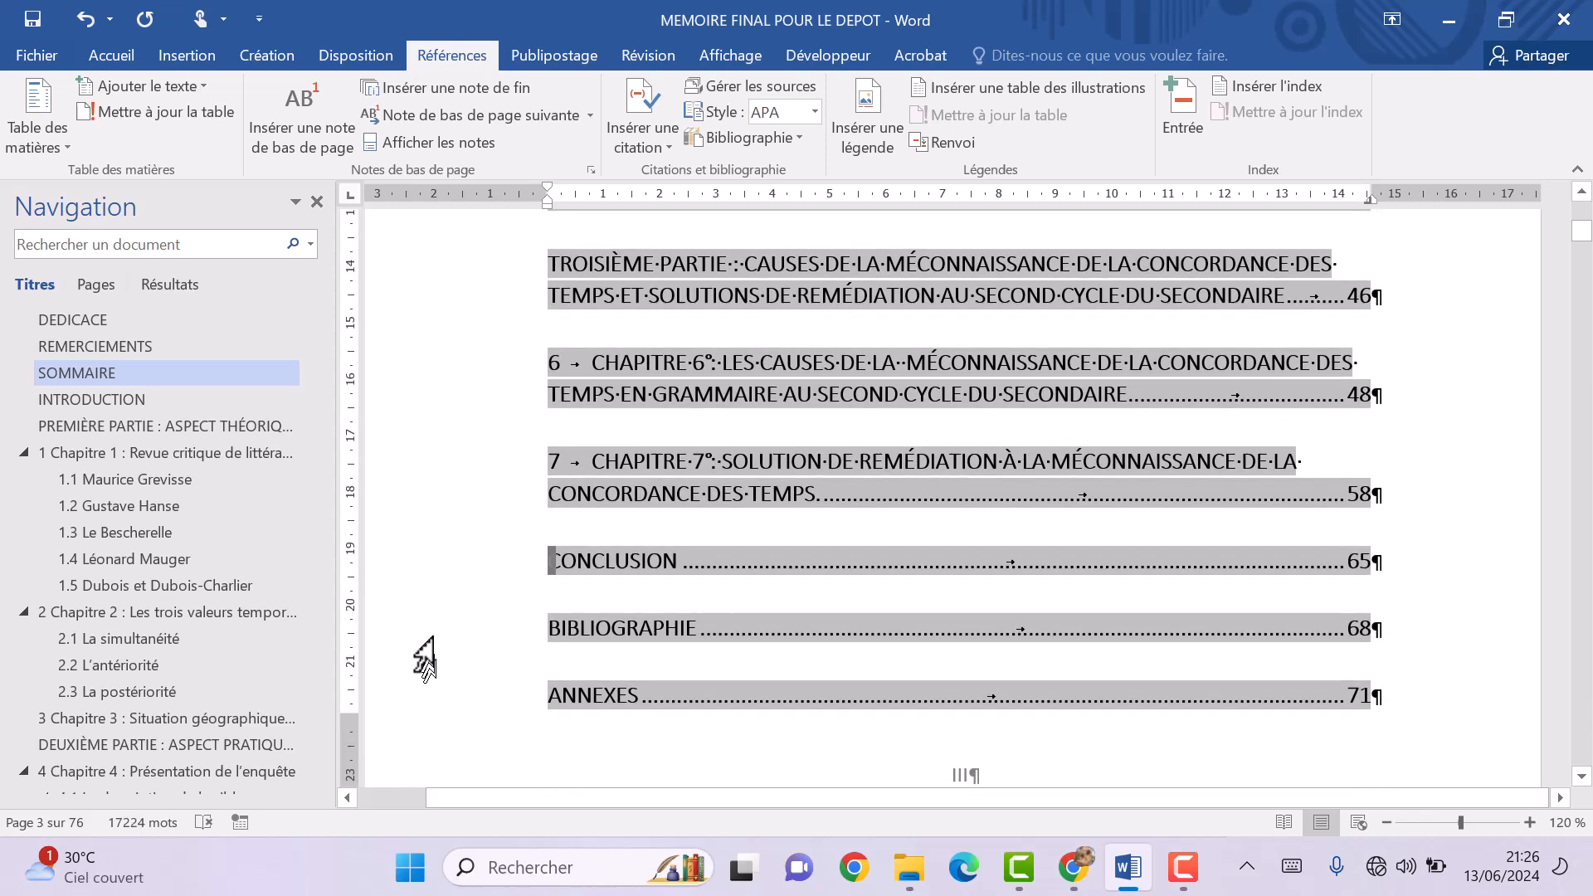
pyautogui.click(421, 655)
pyautogui.press('Delete')
pyautogui.click(431, 639)
pyautogui.press('Delete')
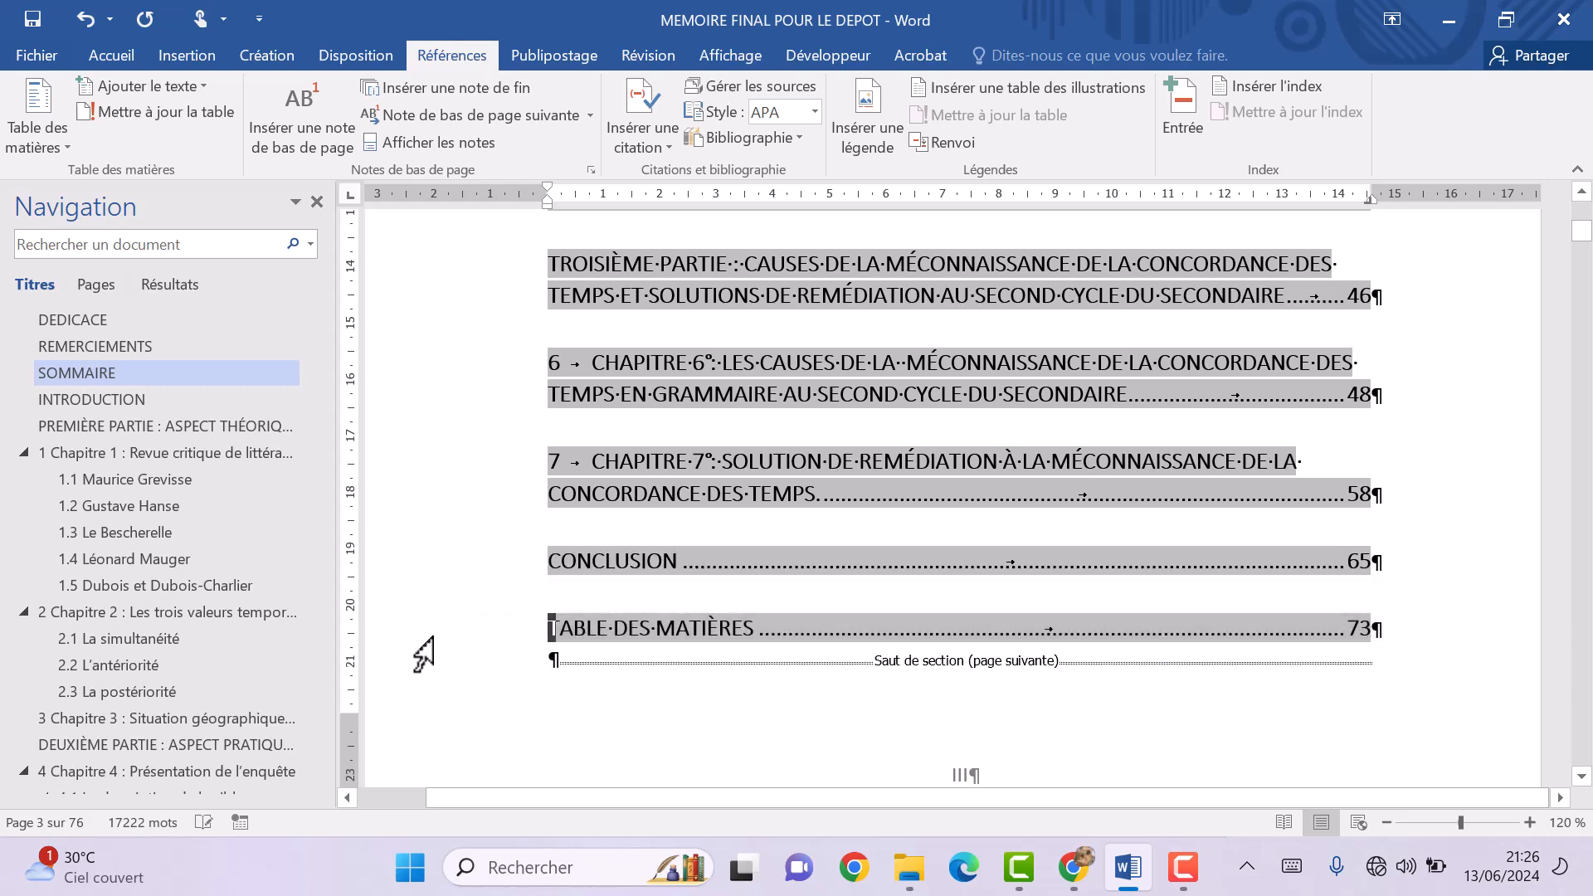
pyautogui.click(431, 638)
pyautogui.press('Delete')
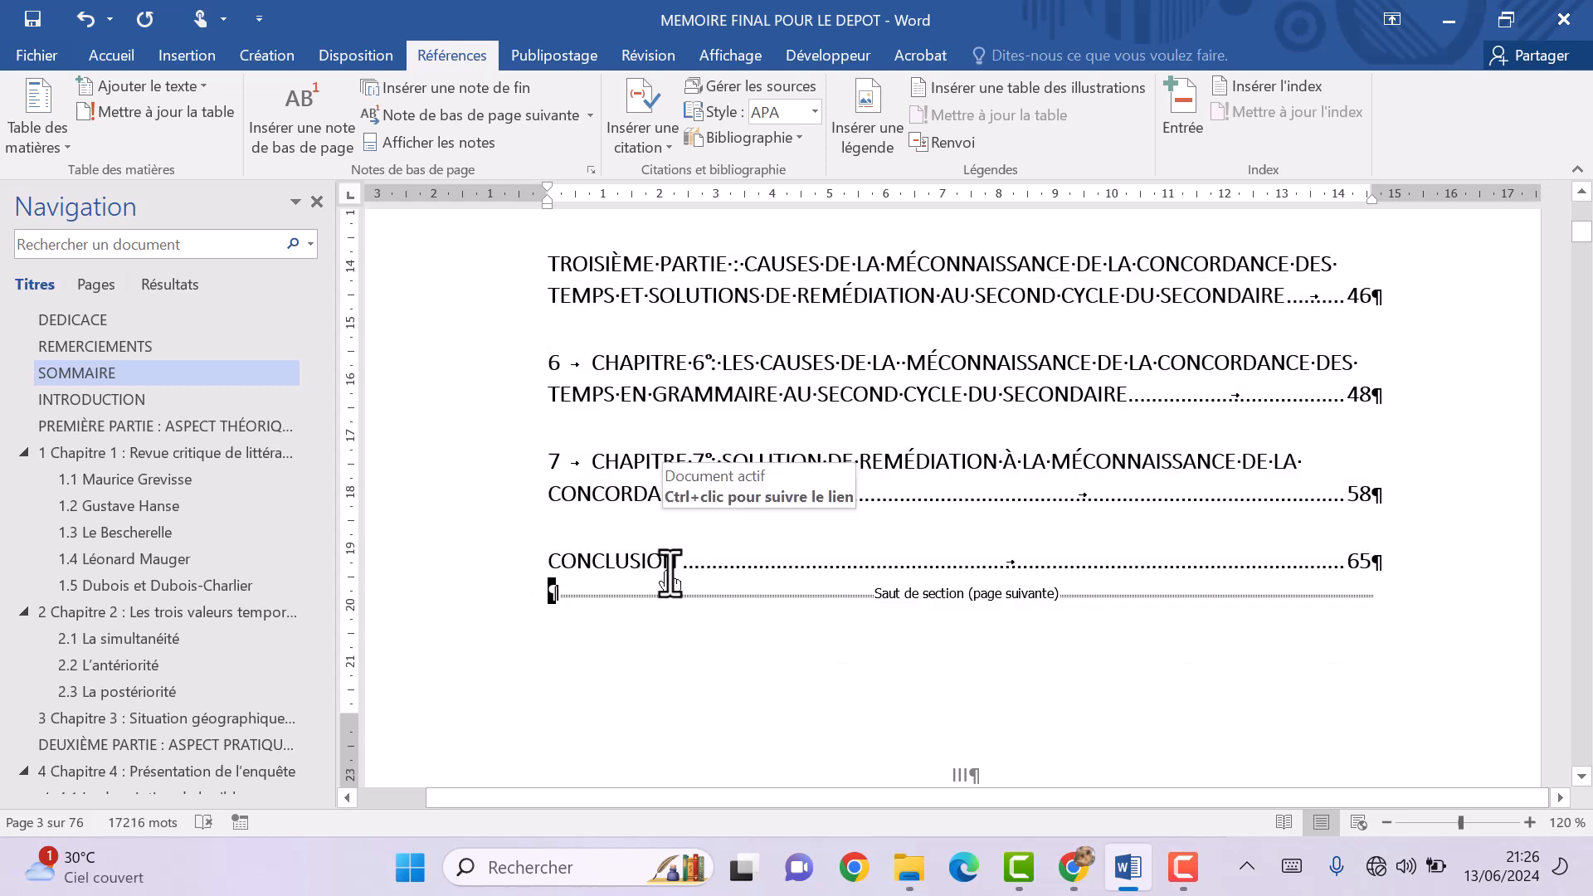
pyautogui.scroll(-1, 668, 581)
pyautogui.scroll(6, 753, 418)
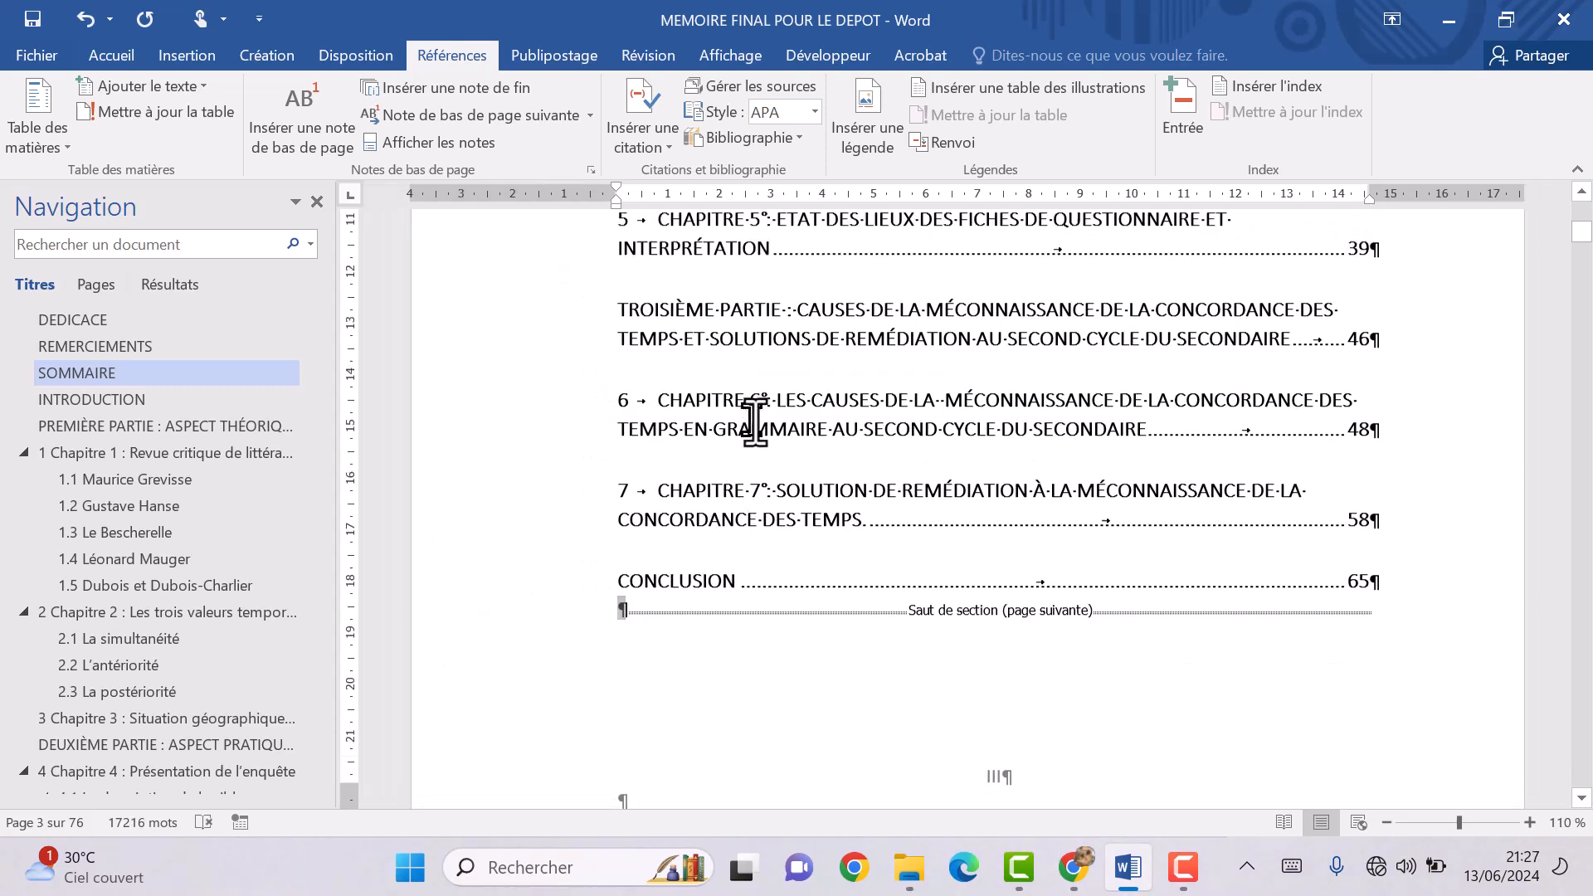
pyautogui.scroll(4, 753, 419)
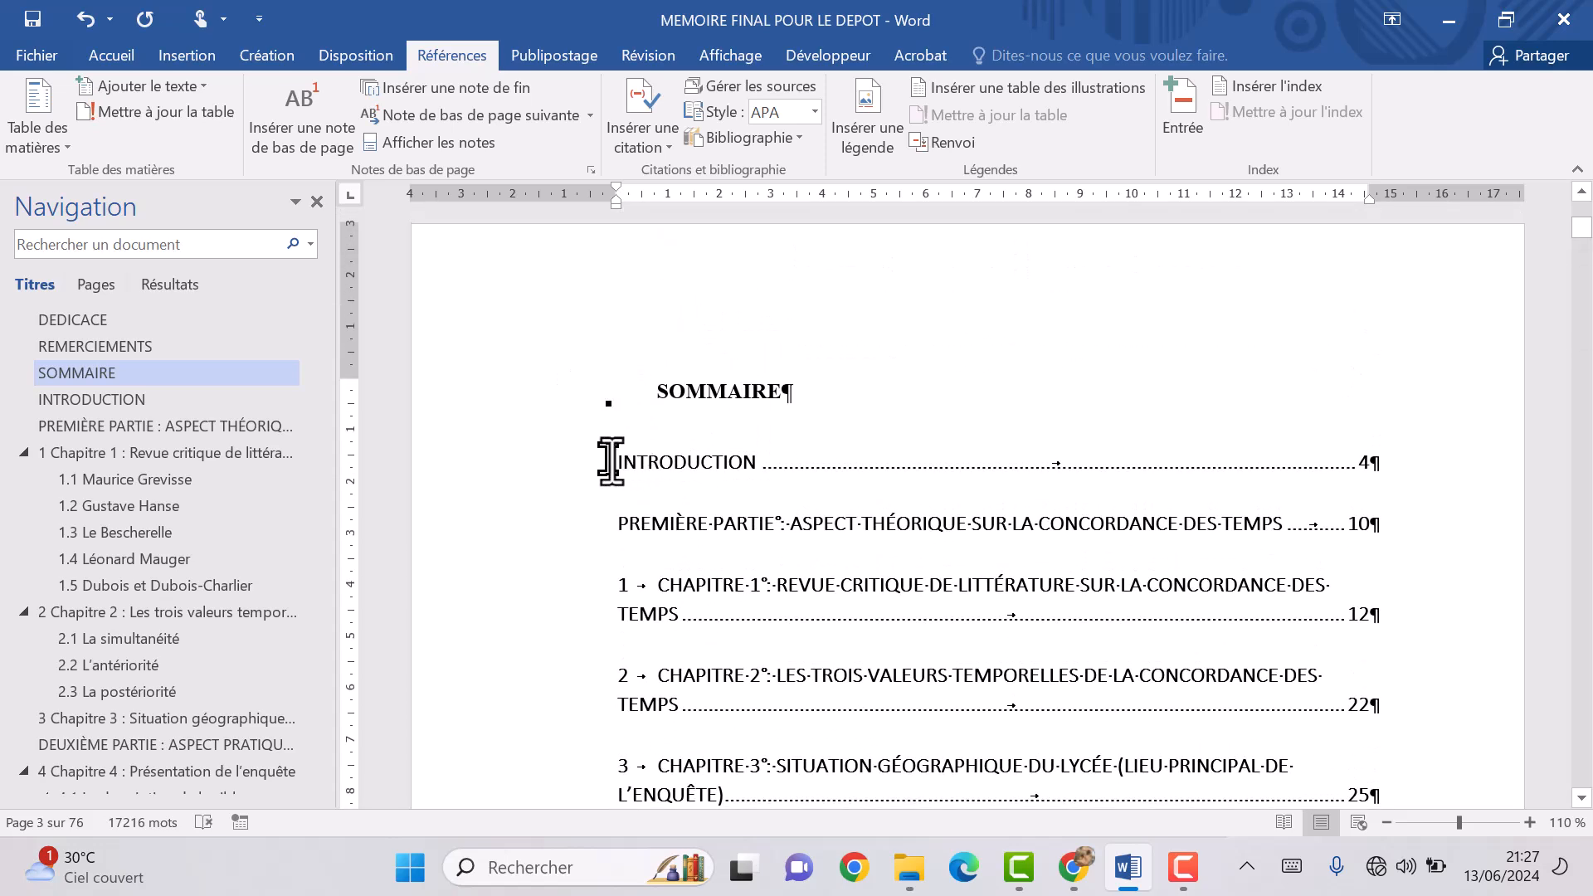
# Format the summary entries from INTRODUCTION to CONCLUSION in Times New Roman, size 12, and justify them.
pyautogui.moveTo(611, 462); pyautogui.dragTo(1426, 627)
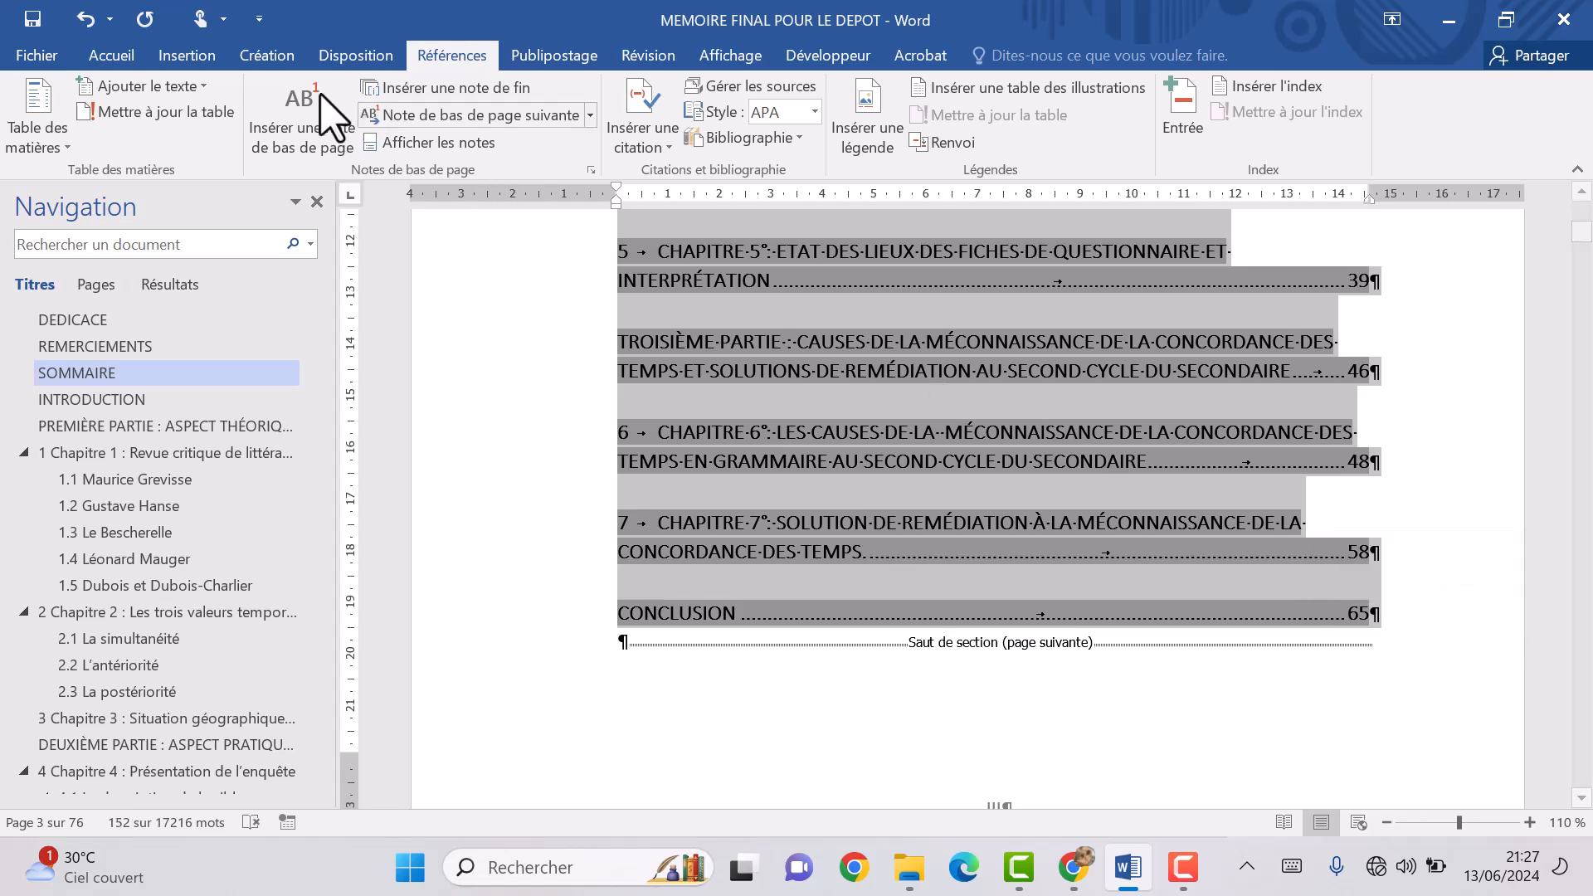
pyautogui.click(107, 65)
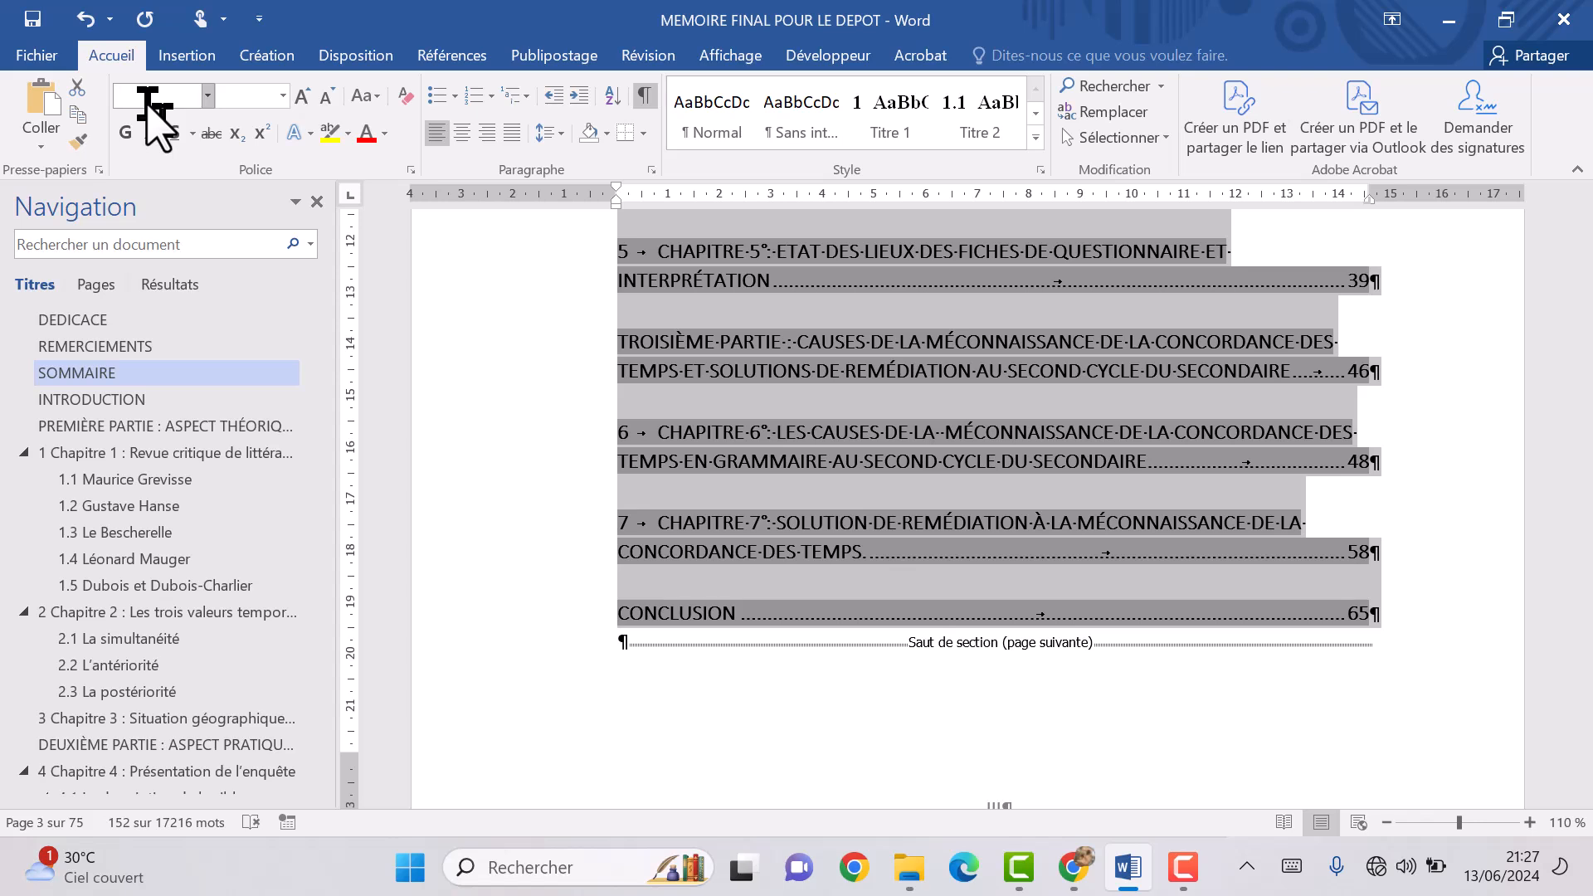
pyautogui.press('Return')
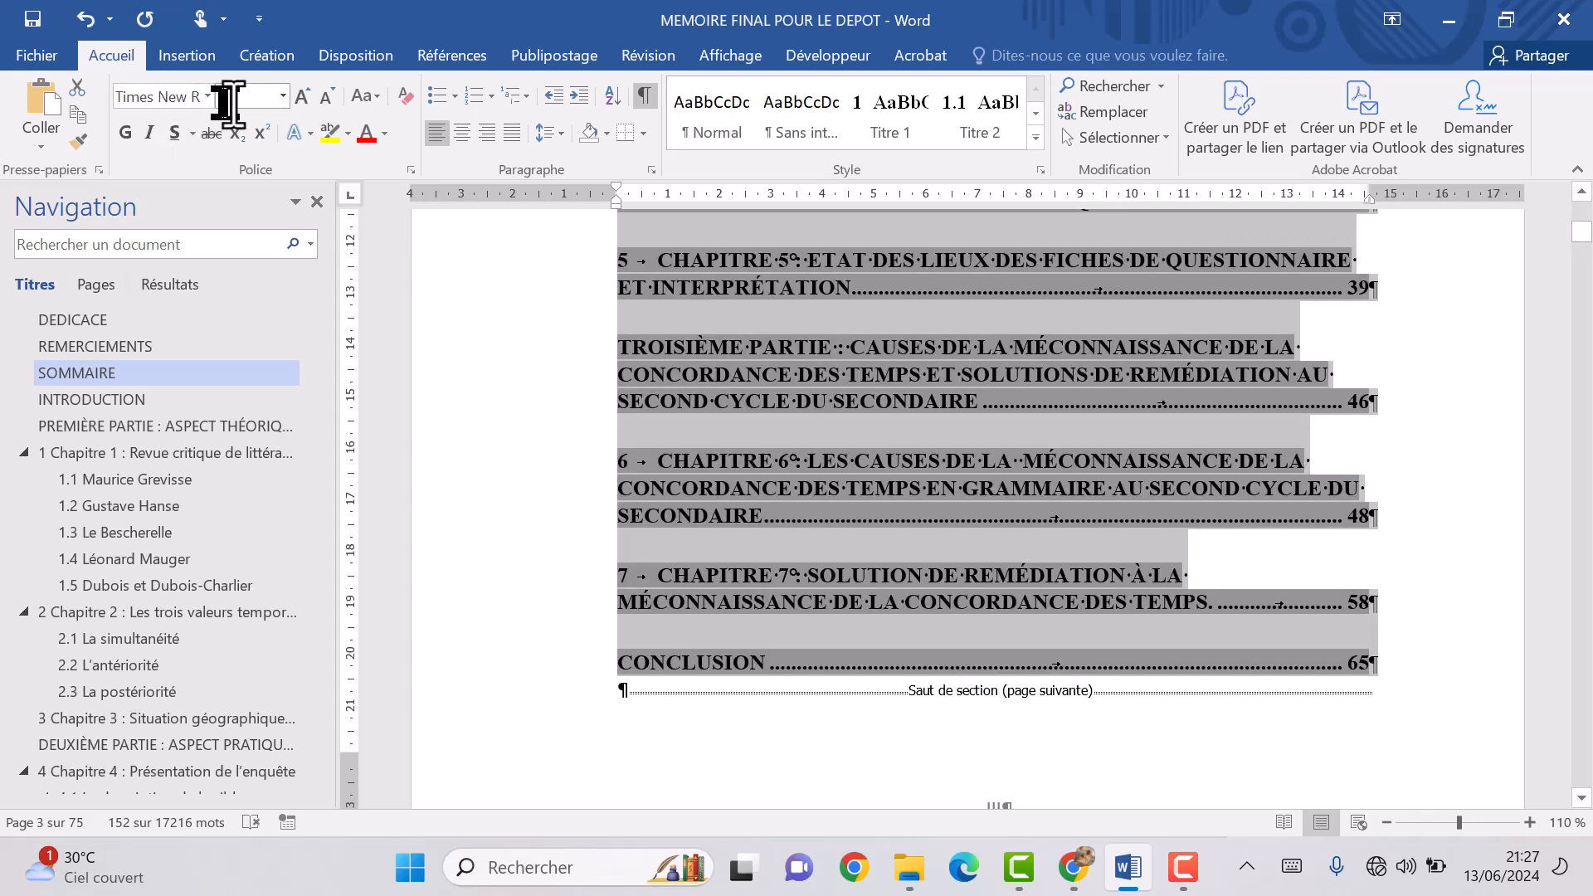
pyautogui.press('Return')
pyautogui.click(512, 132)
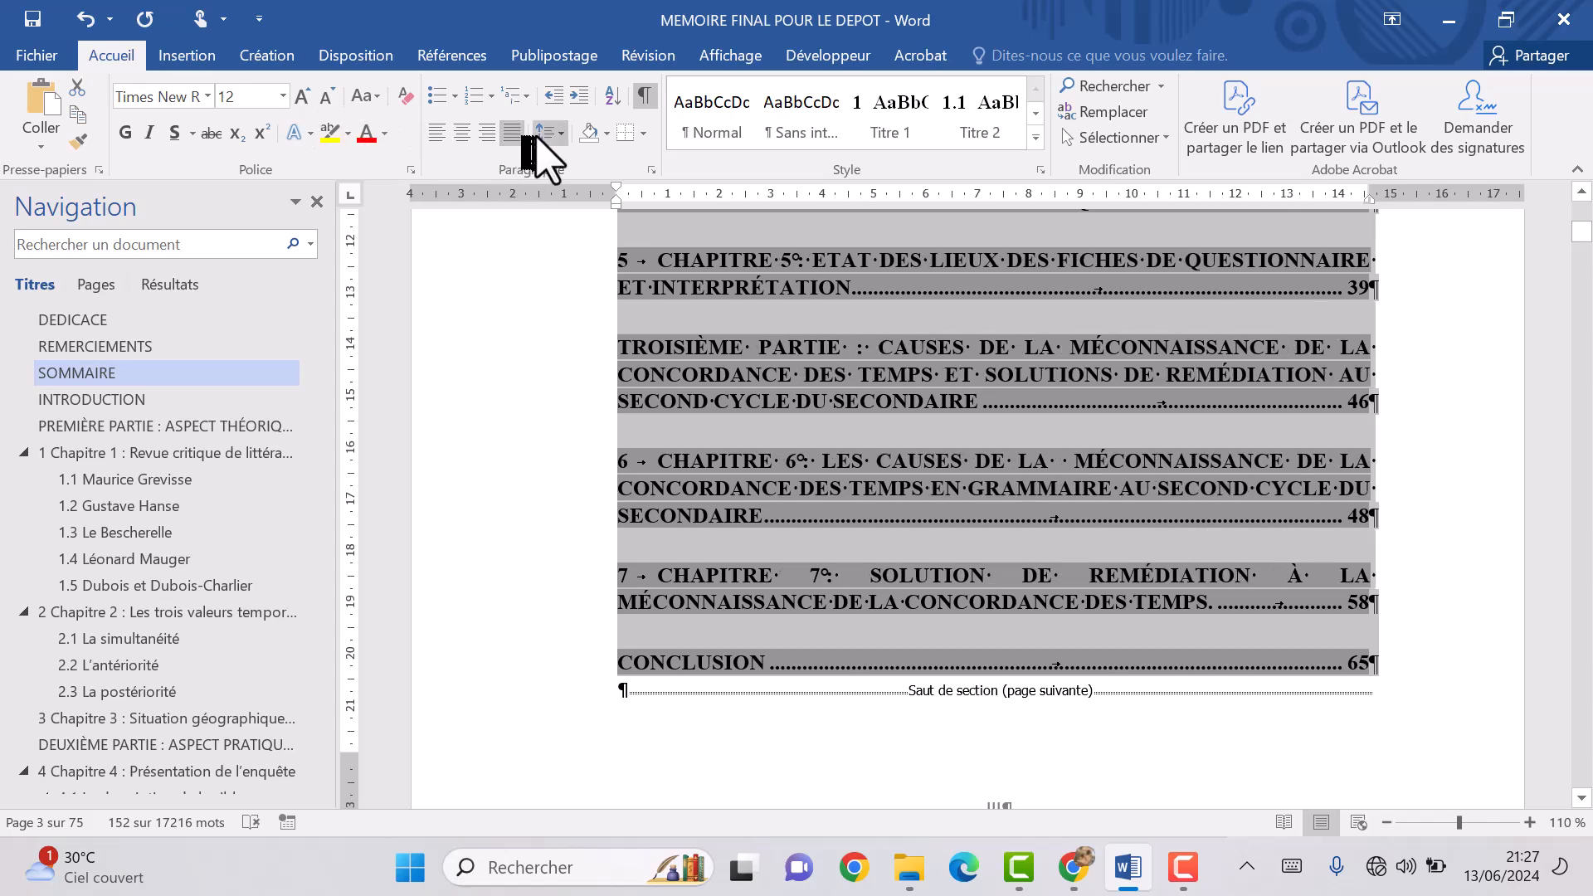
# Set the line spacing of the summary entries to 1.5 and check how they fit on the page.
pyautogui.click(547, 133)
pyautogui.click(569, 217)
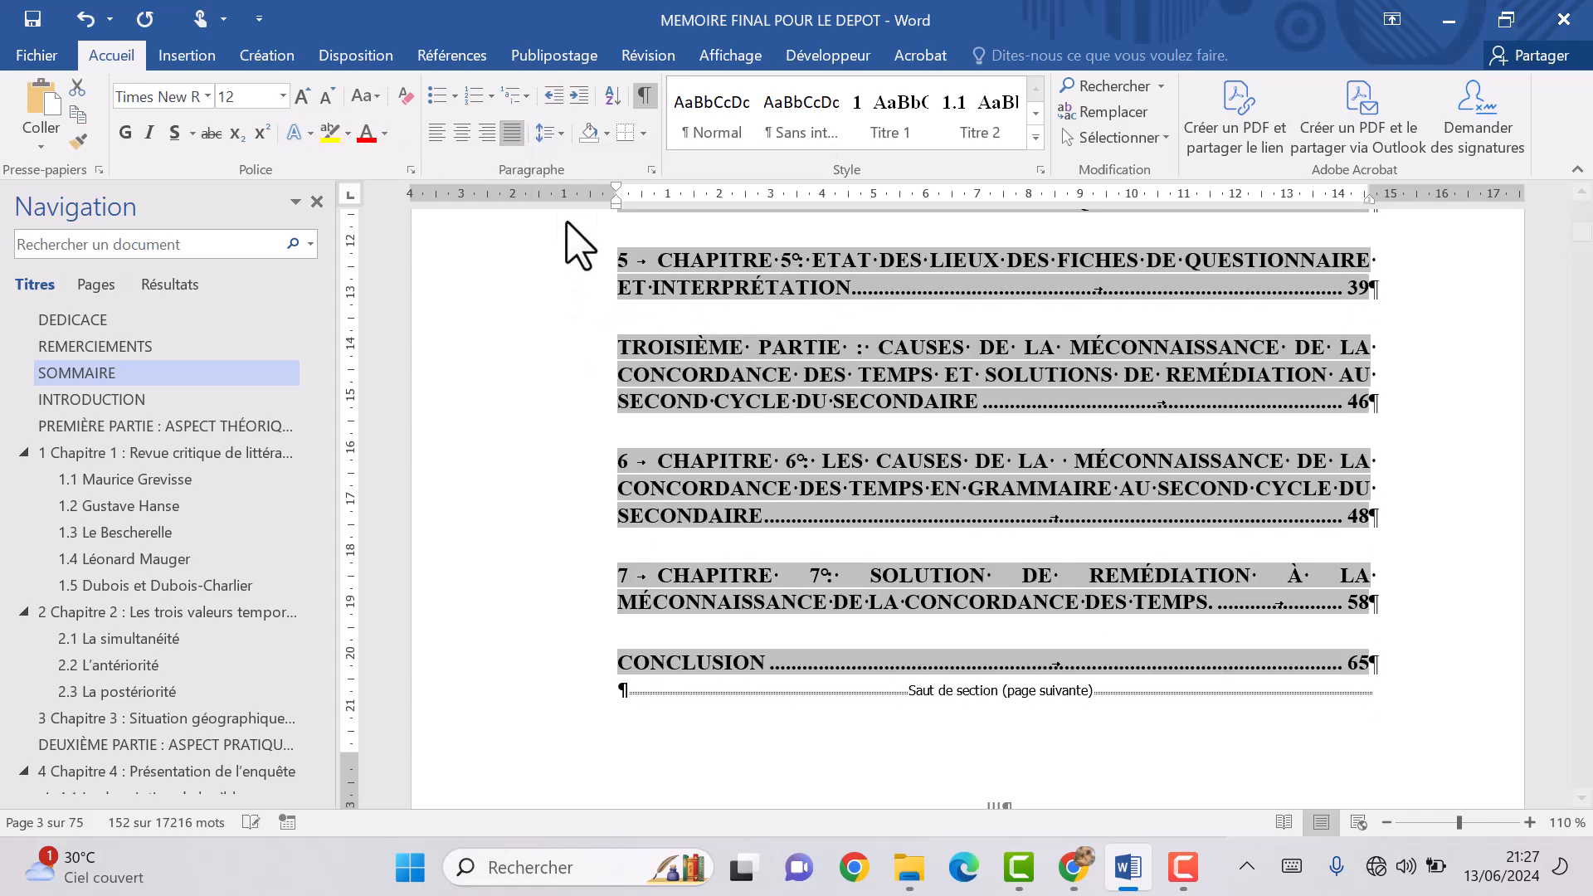
pyautogui.scroll(-2, 756, 611)
pyautogui.scroll(-7, 757, 611)
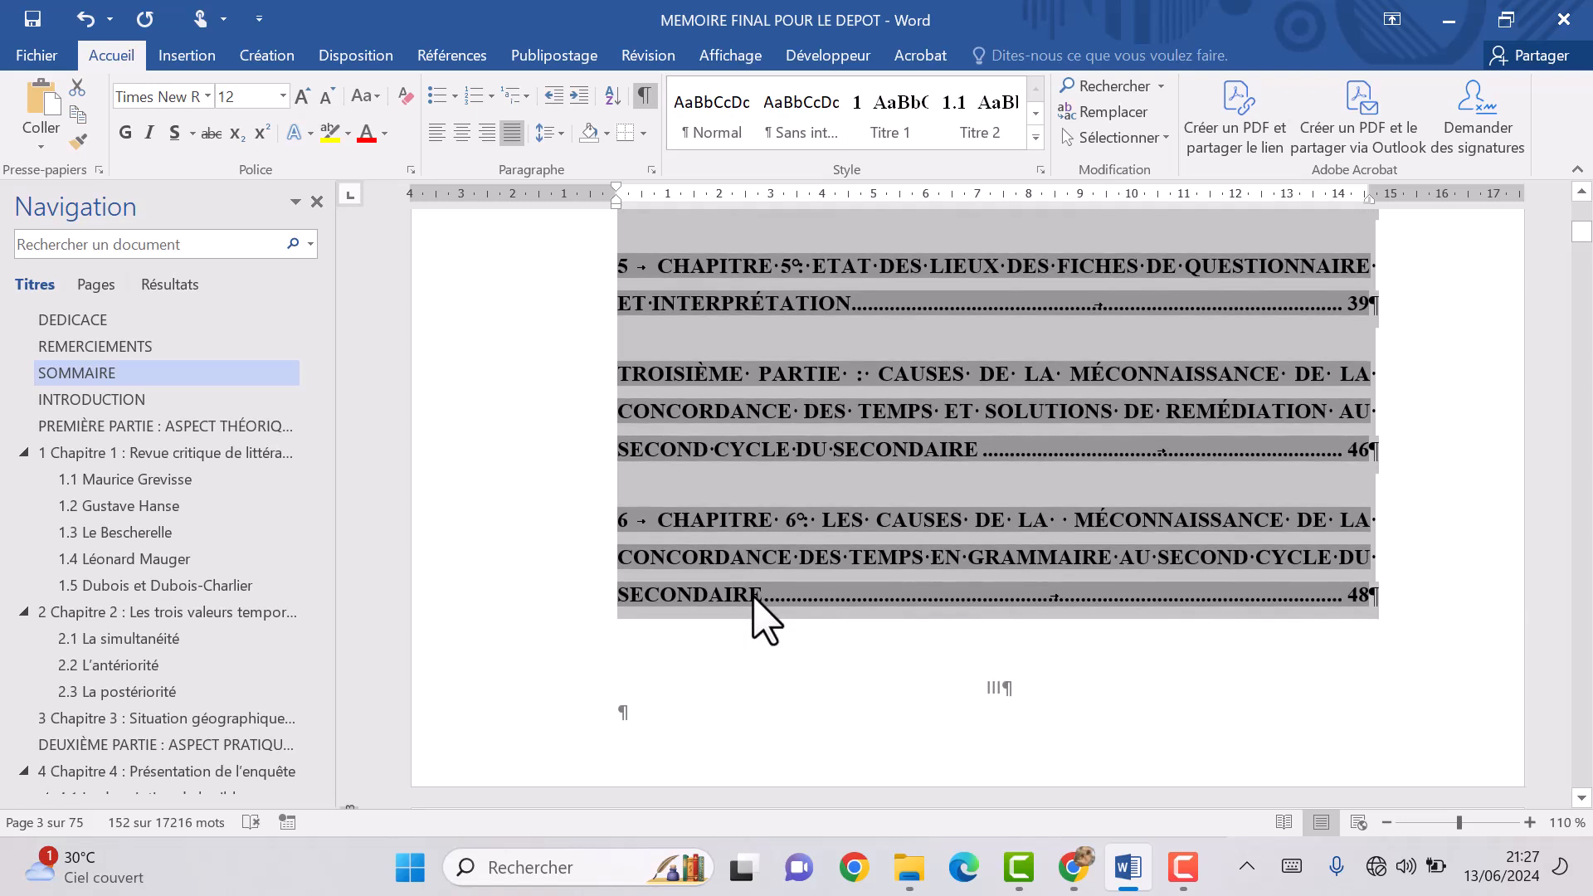
pyautogui.scroll(-1, 758, 612)
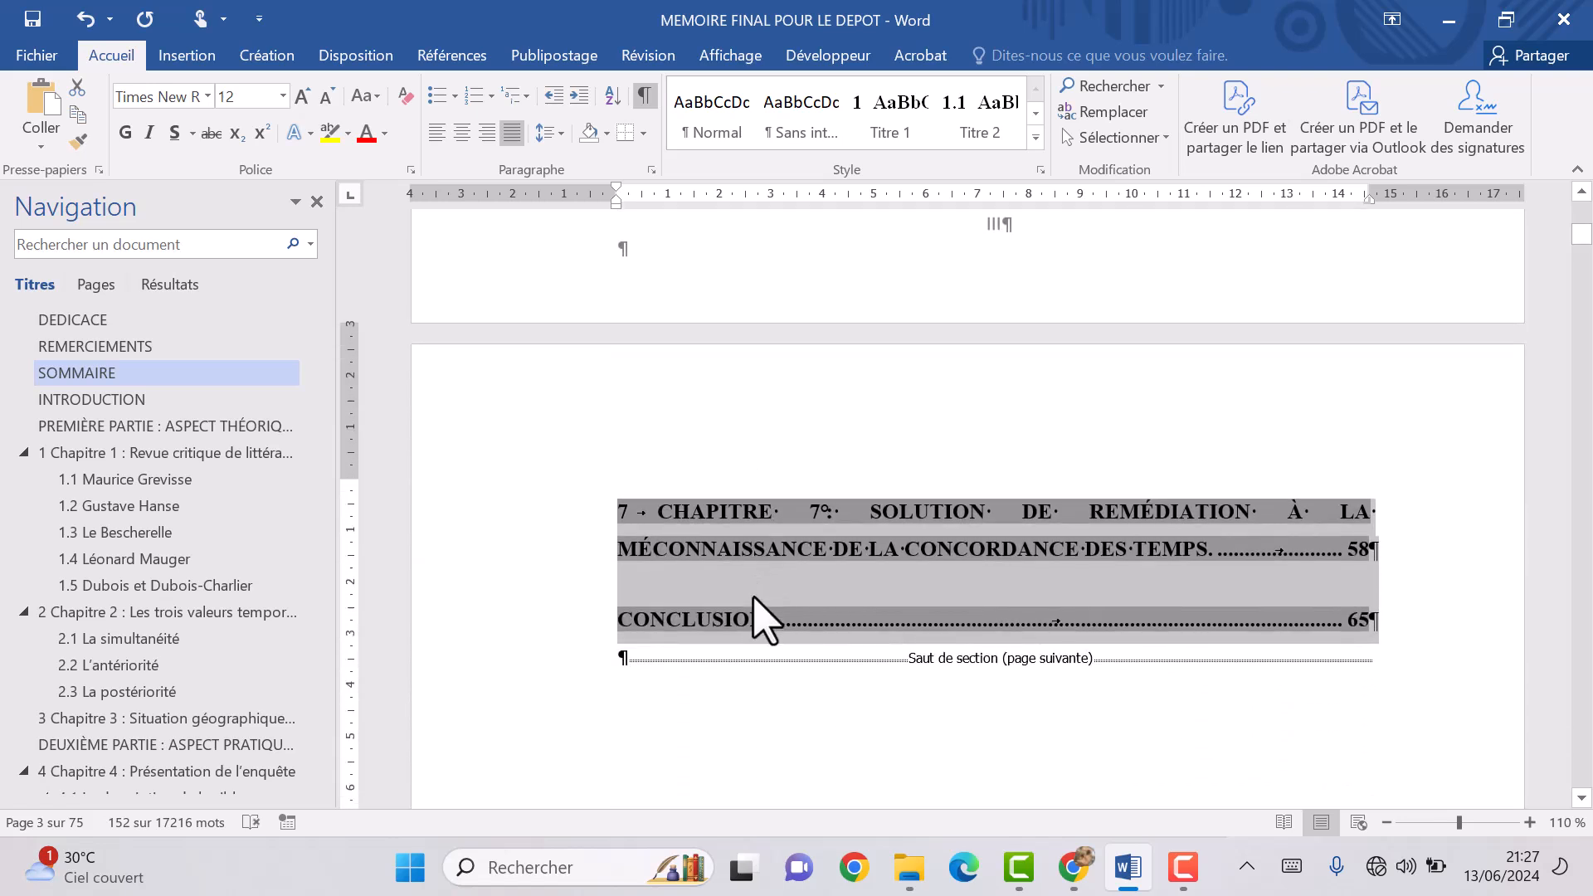
pyautogui.scroll(2, 758, 612)
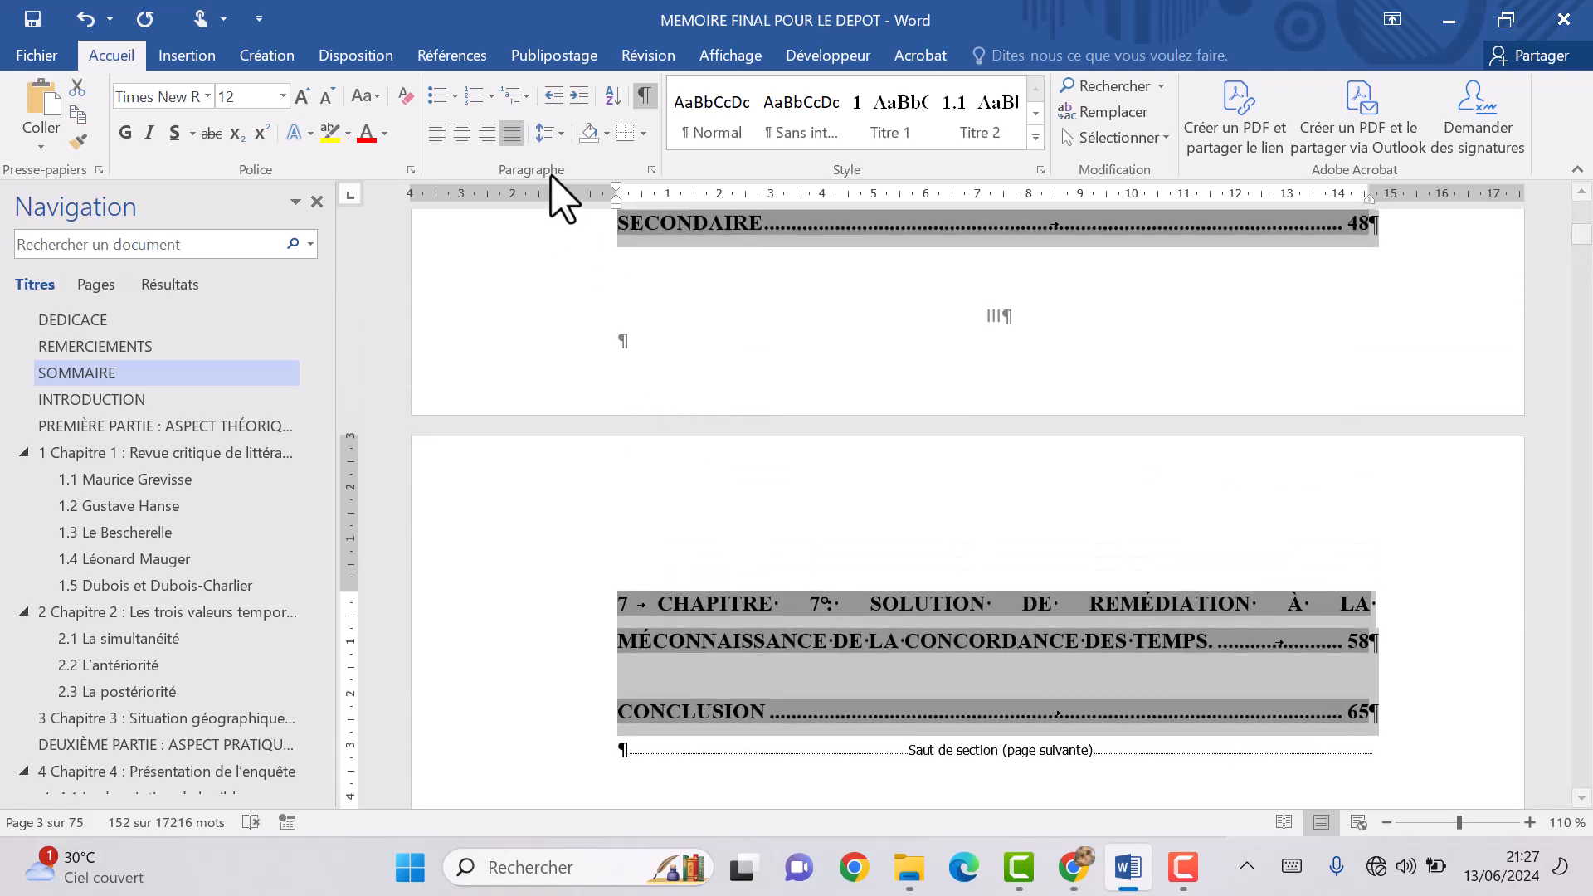
# Set the line spacing of the summary entries to 1.15 and check where the summary ends.
pyautogui.click(549, 132)
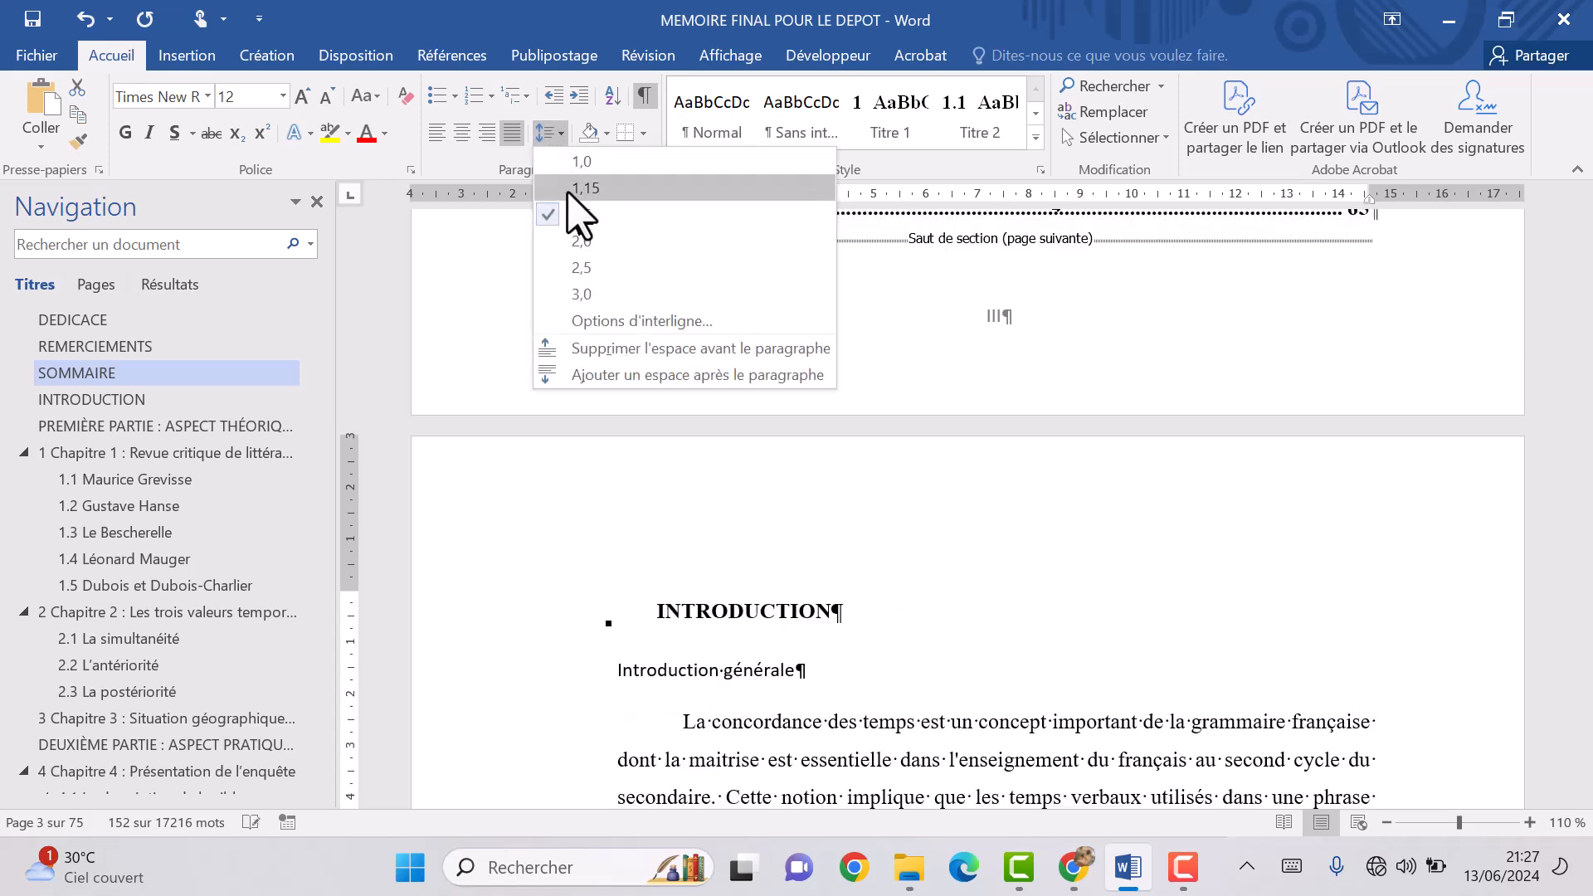
pyautogui.click(567, 193)
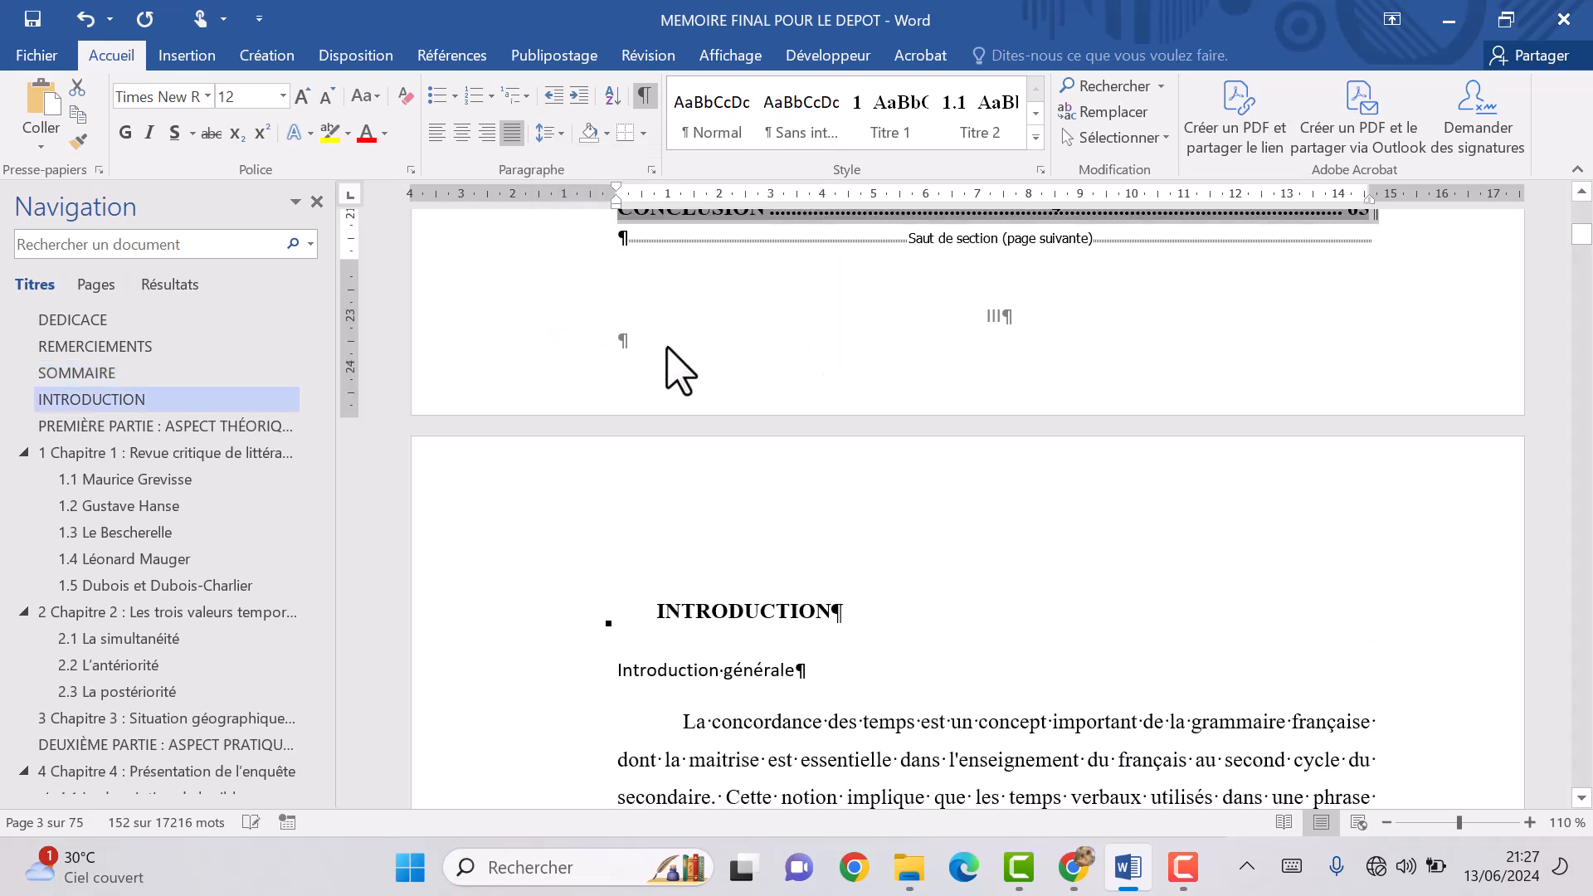
pyautogui.scroll(10, 666, 348)
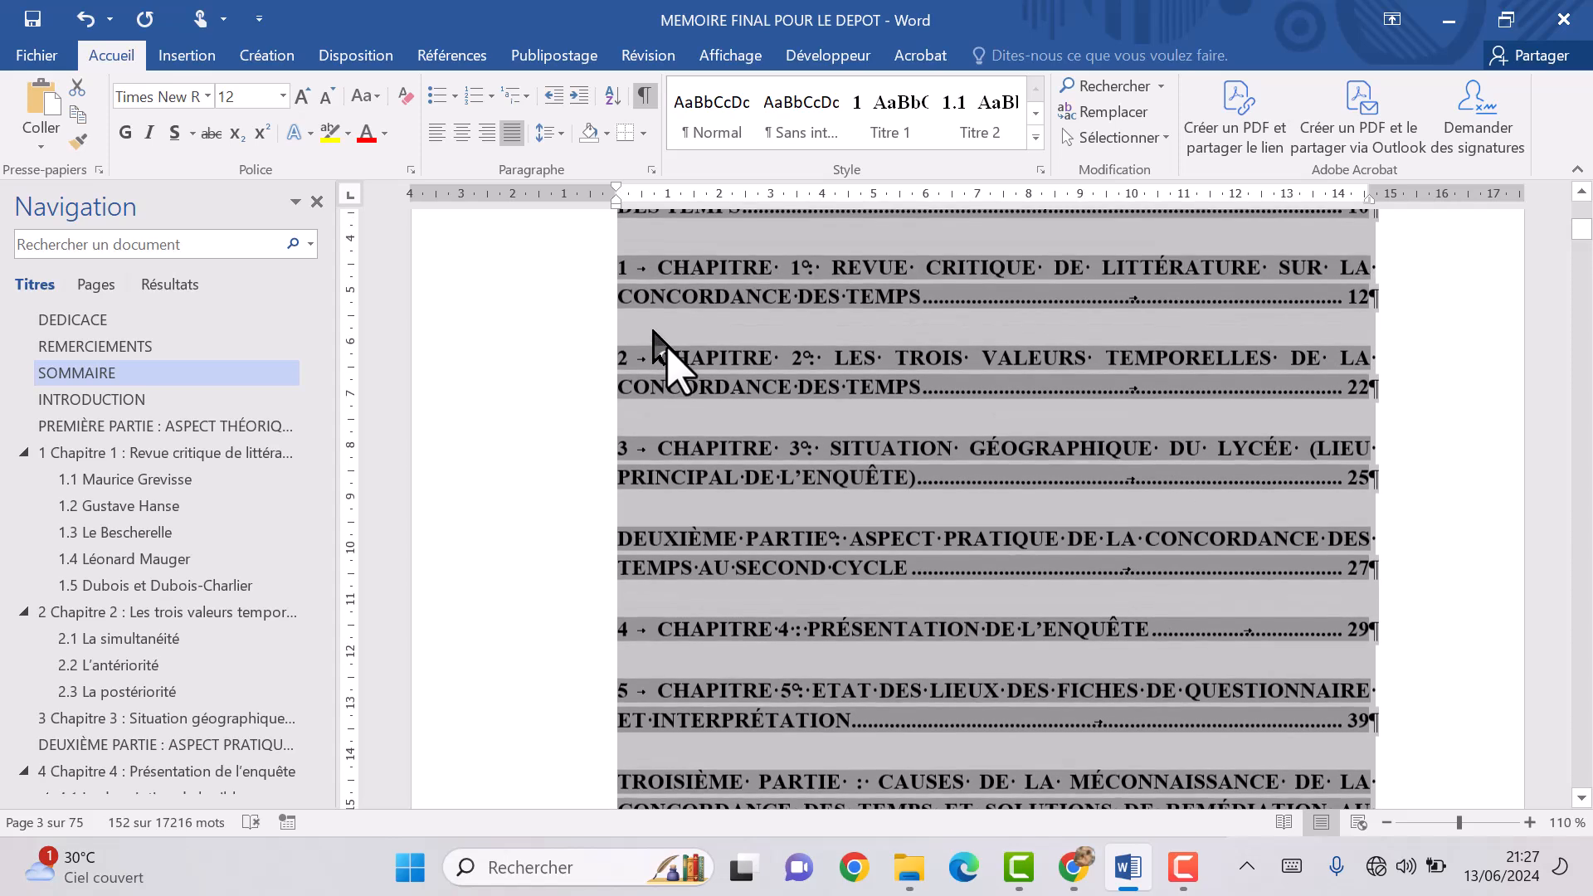
pyautogui.scroll(-10, 668, 353)
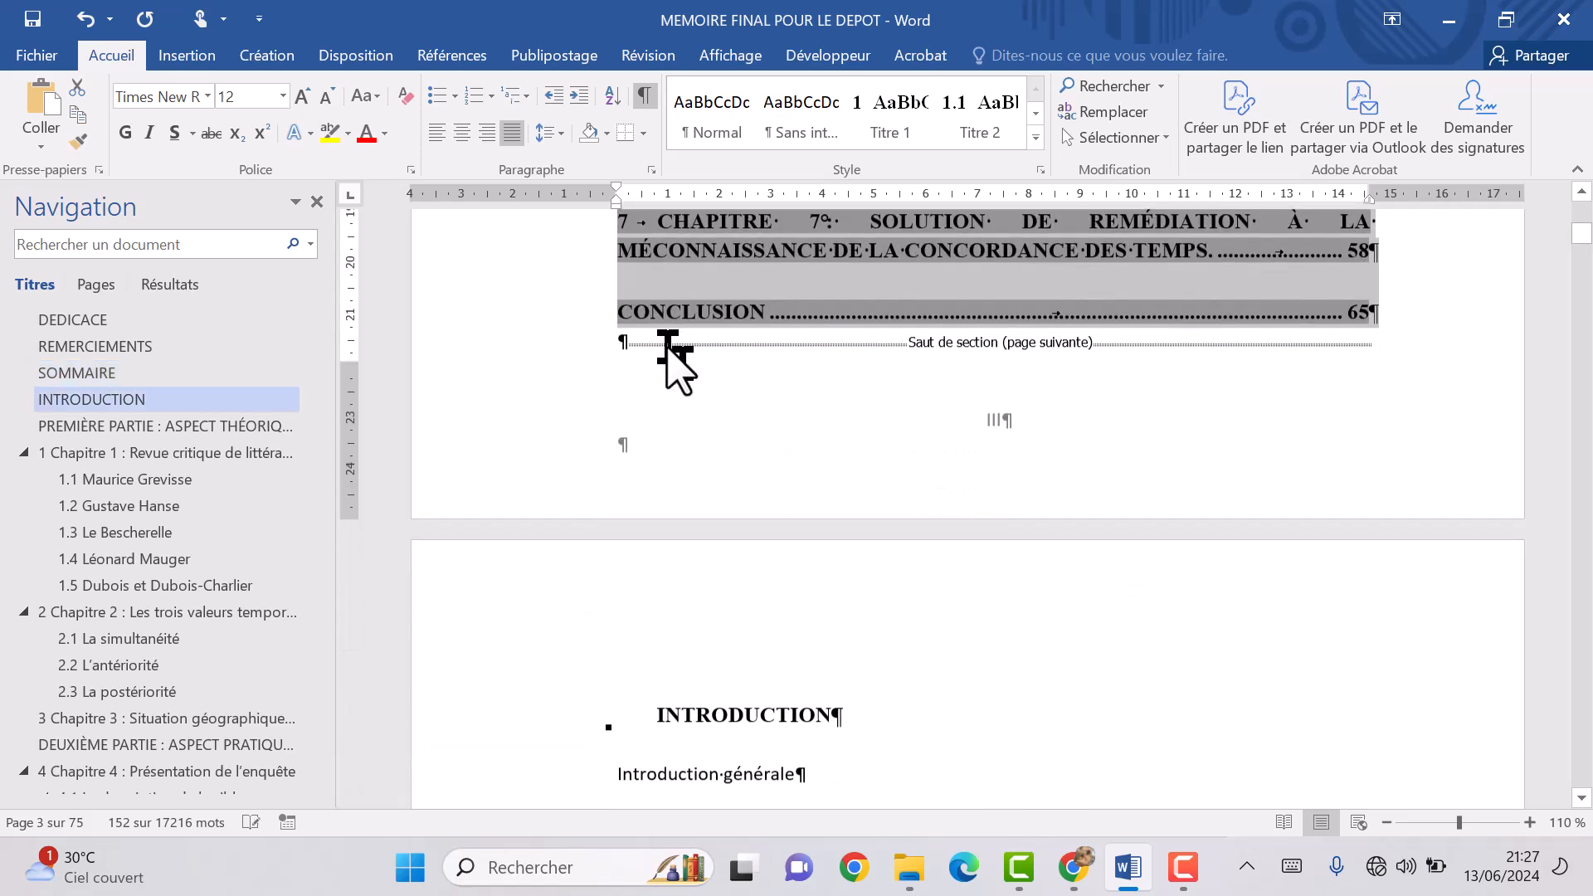
pyautogui.scroll(-1, 668, 353)
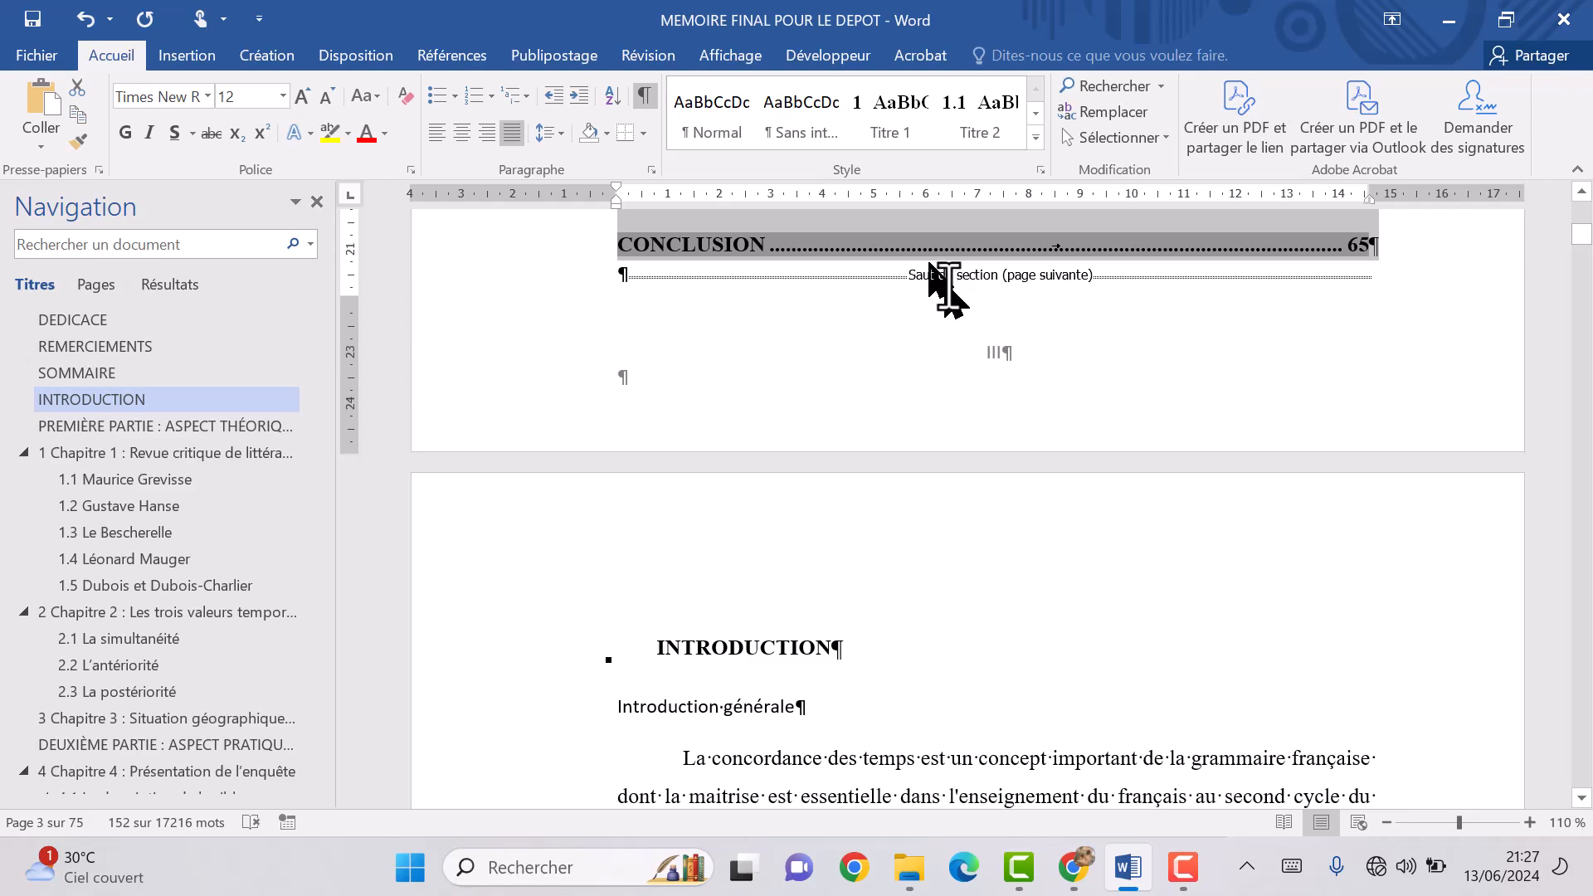
# Deselect the summary by placing the cursor in the introduction text, and save the document.
pyautogui.scroll(-15, 952, 286)
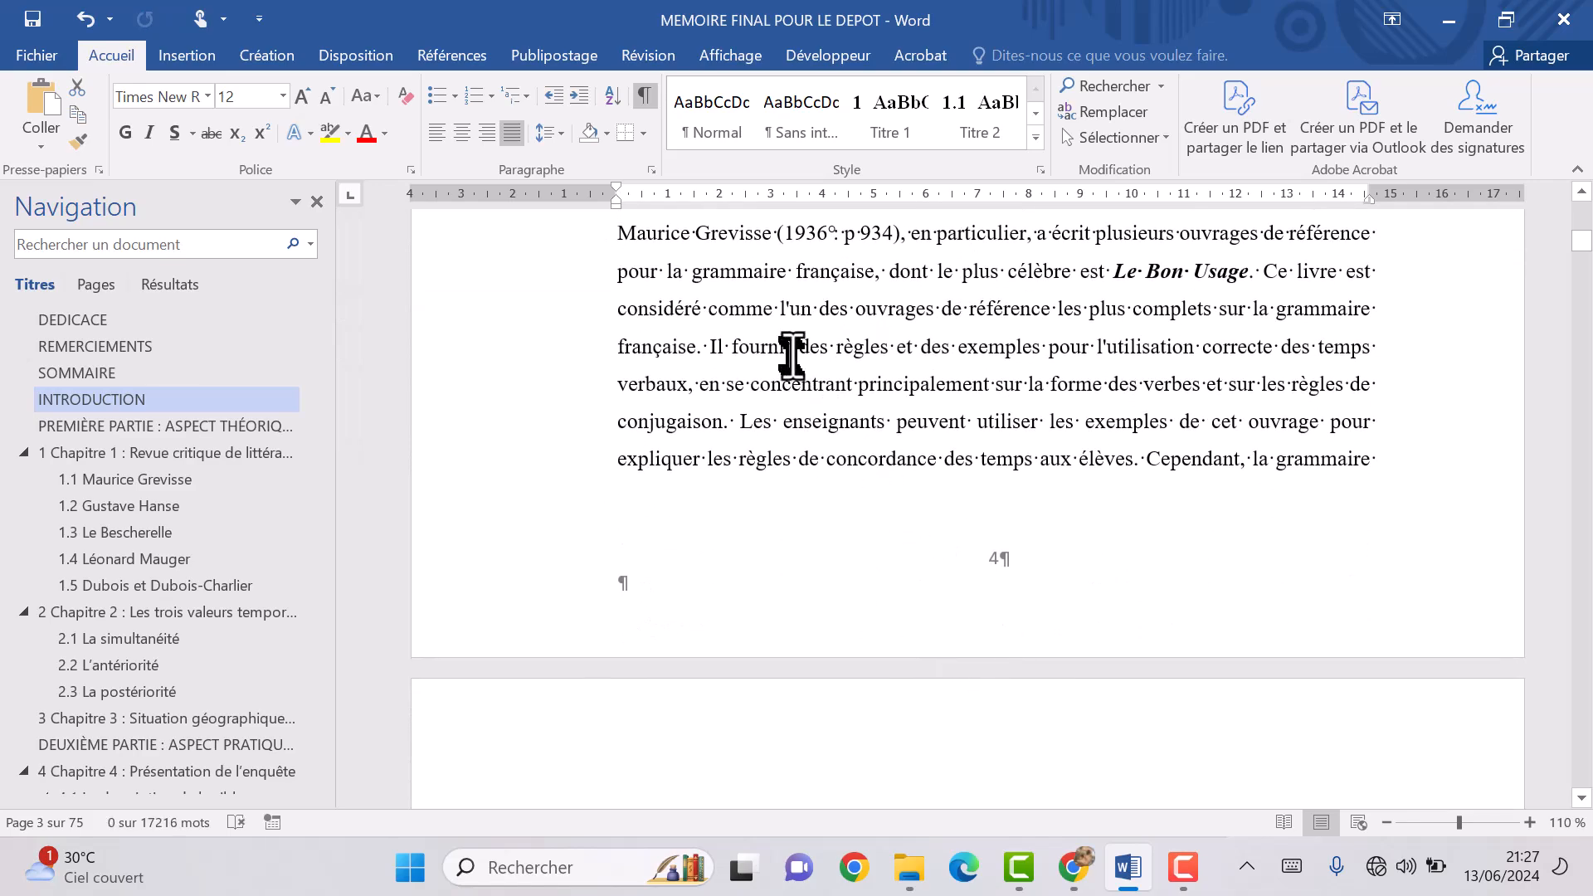
pyautogui.click(790, 355)
pyautogui.scroll(-5, 790, 355)
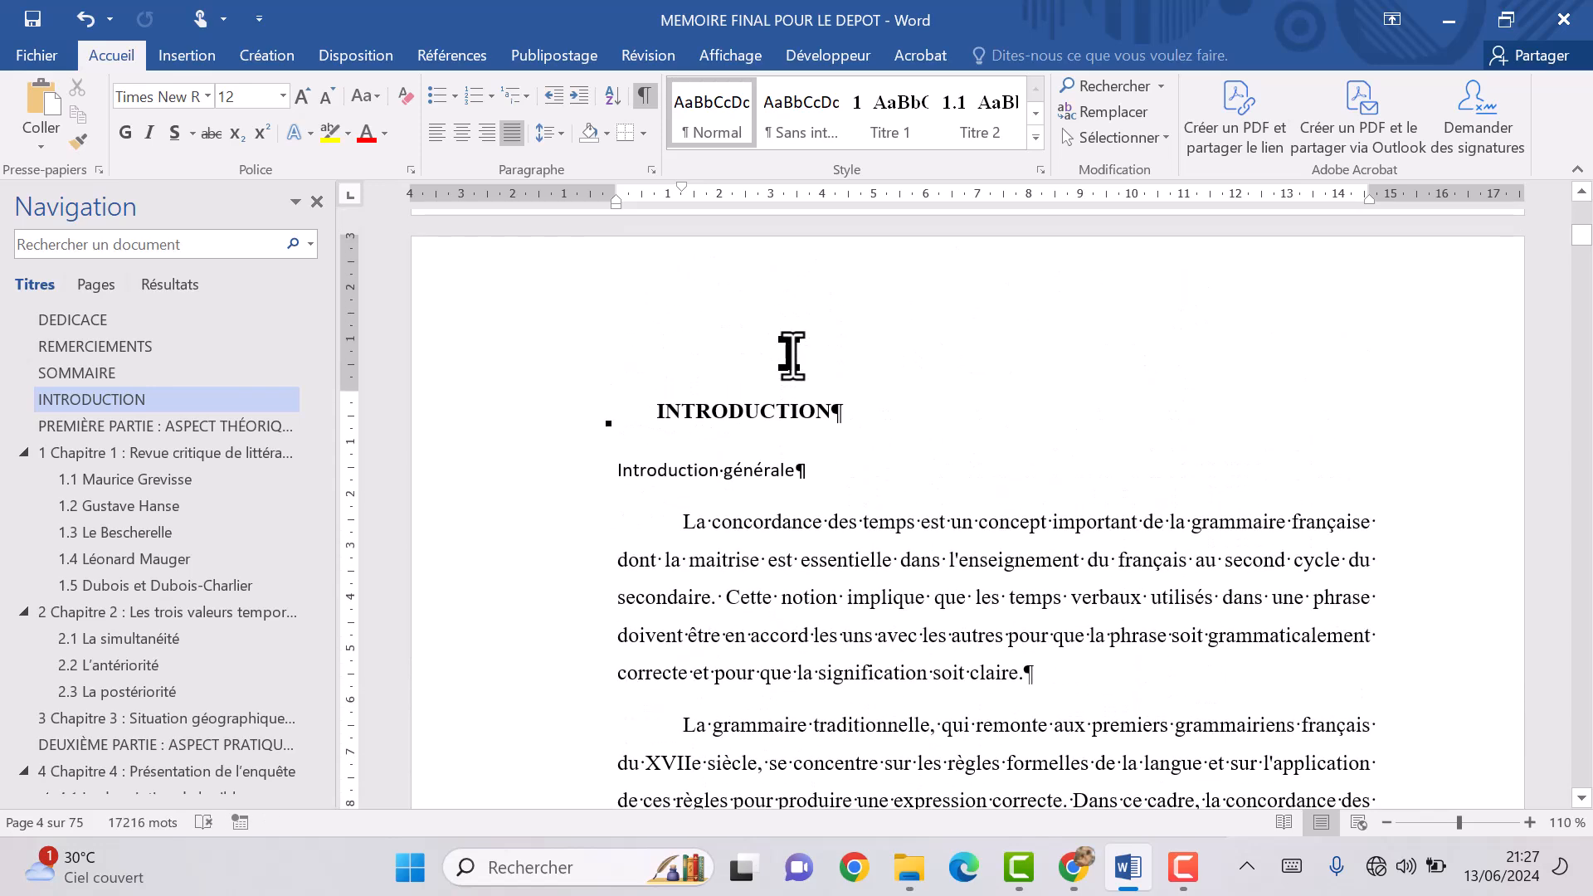
pyautogui.hotkey('ctrl', 's')
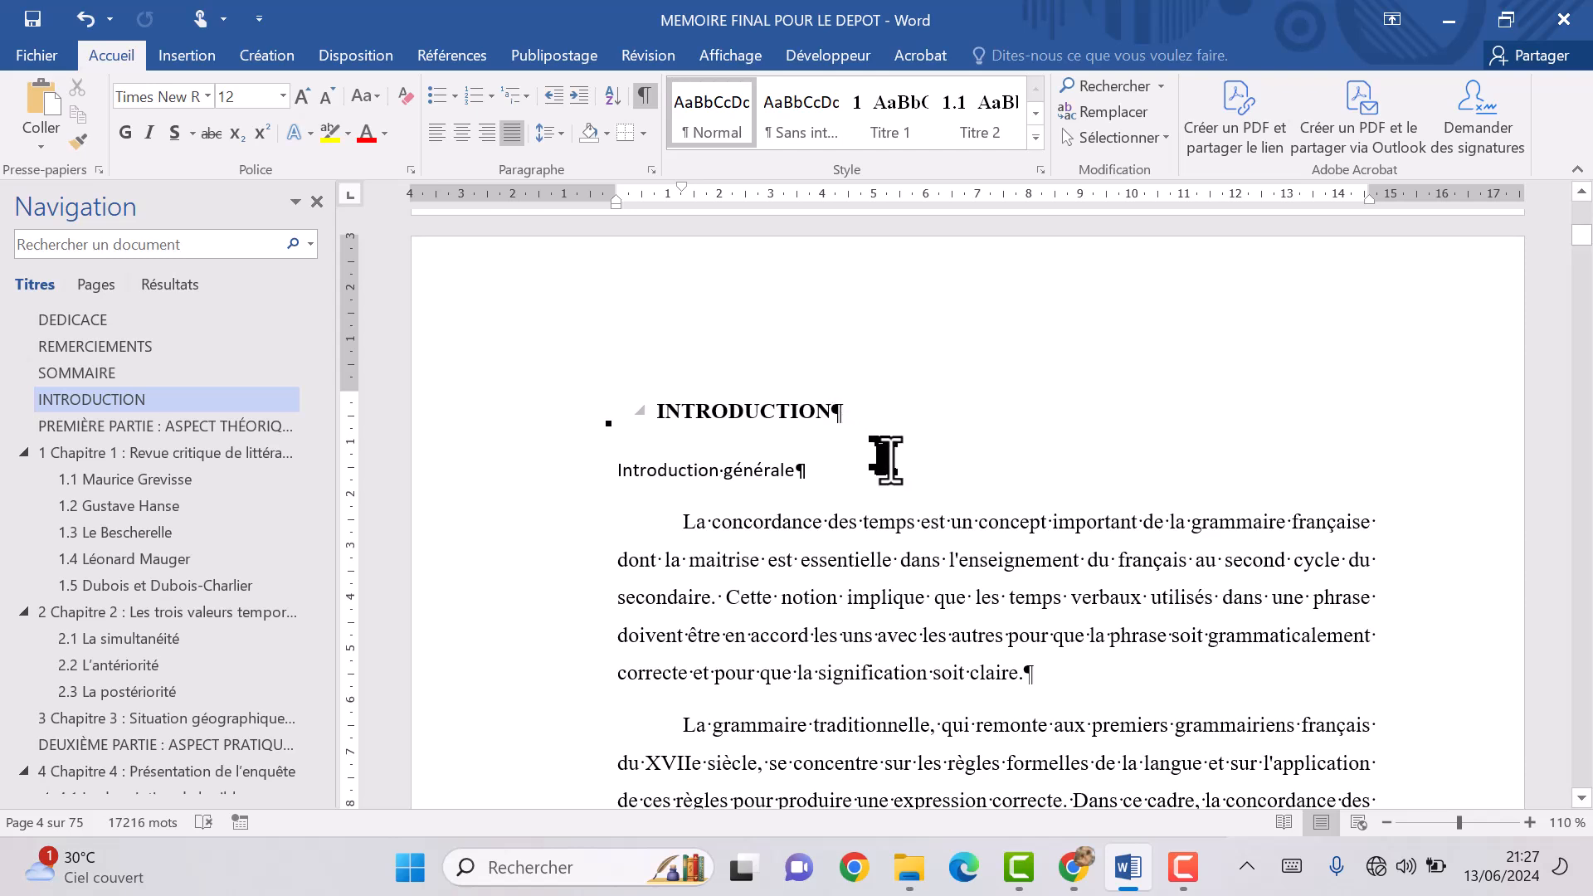
pyautogui.click(1184, 868)
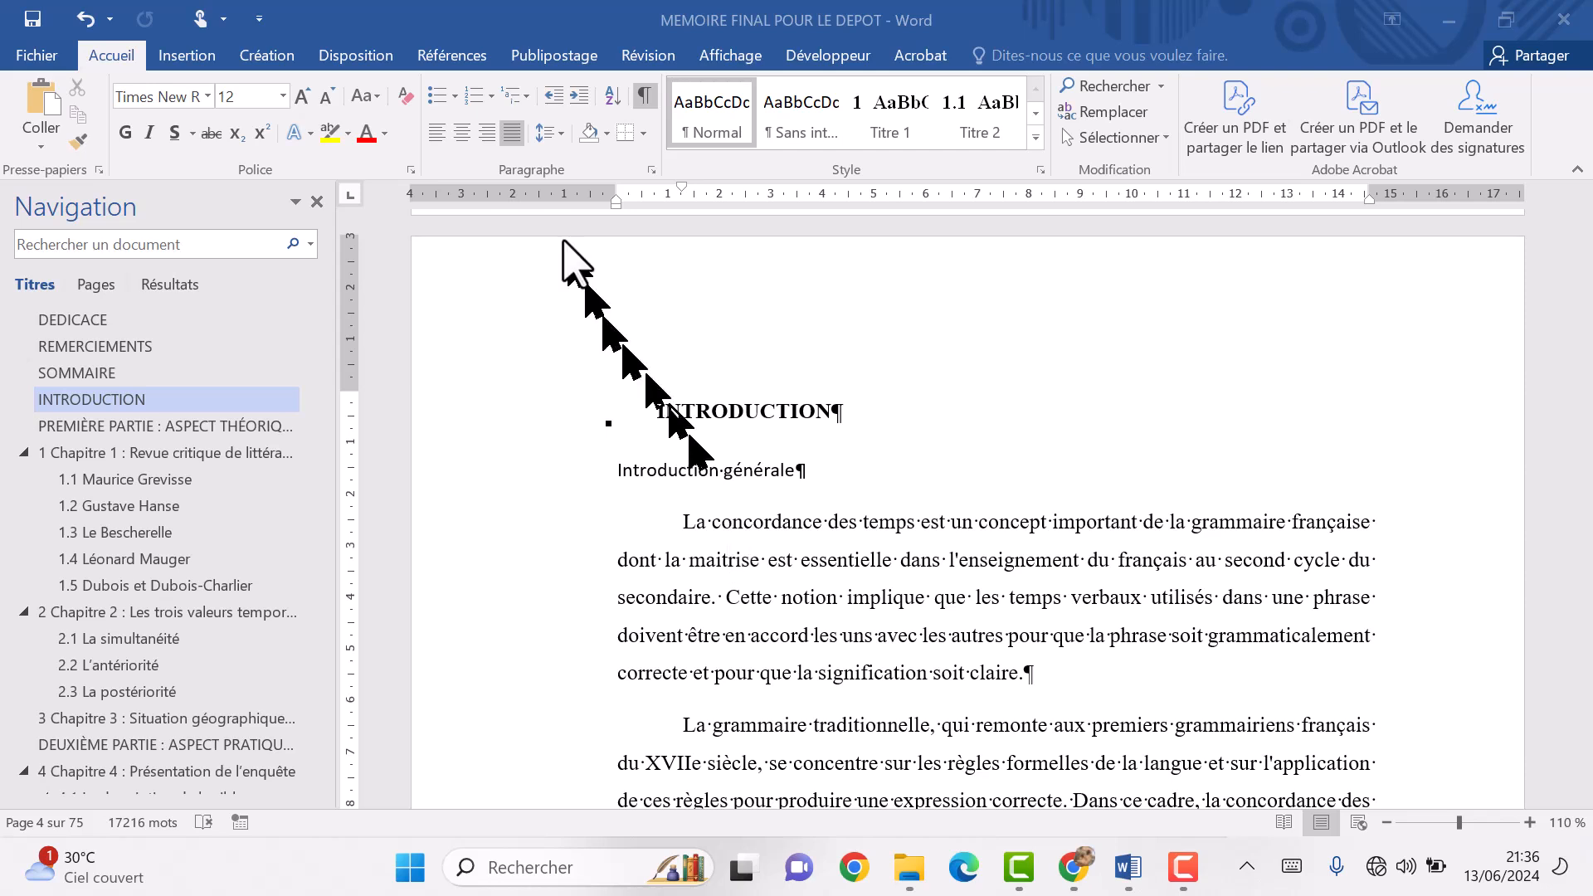
# Mark all occurrences of the word "concordance" as index entries, starting from the first introduction paragraph.
pyautogui.click(445, 51)
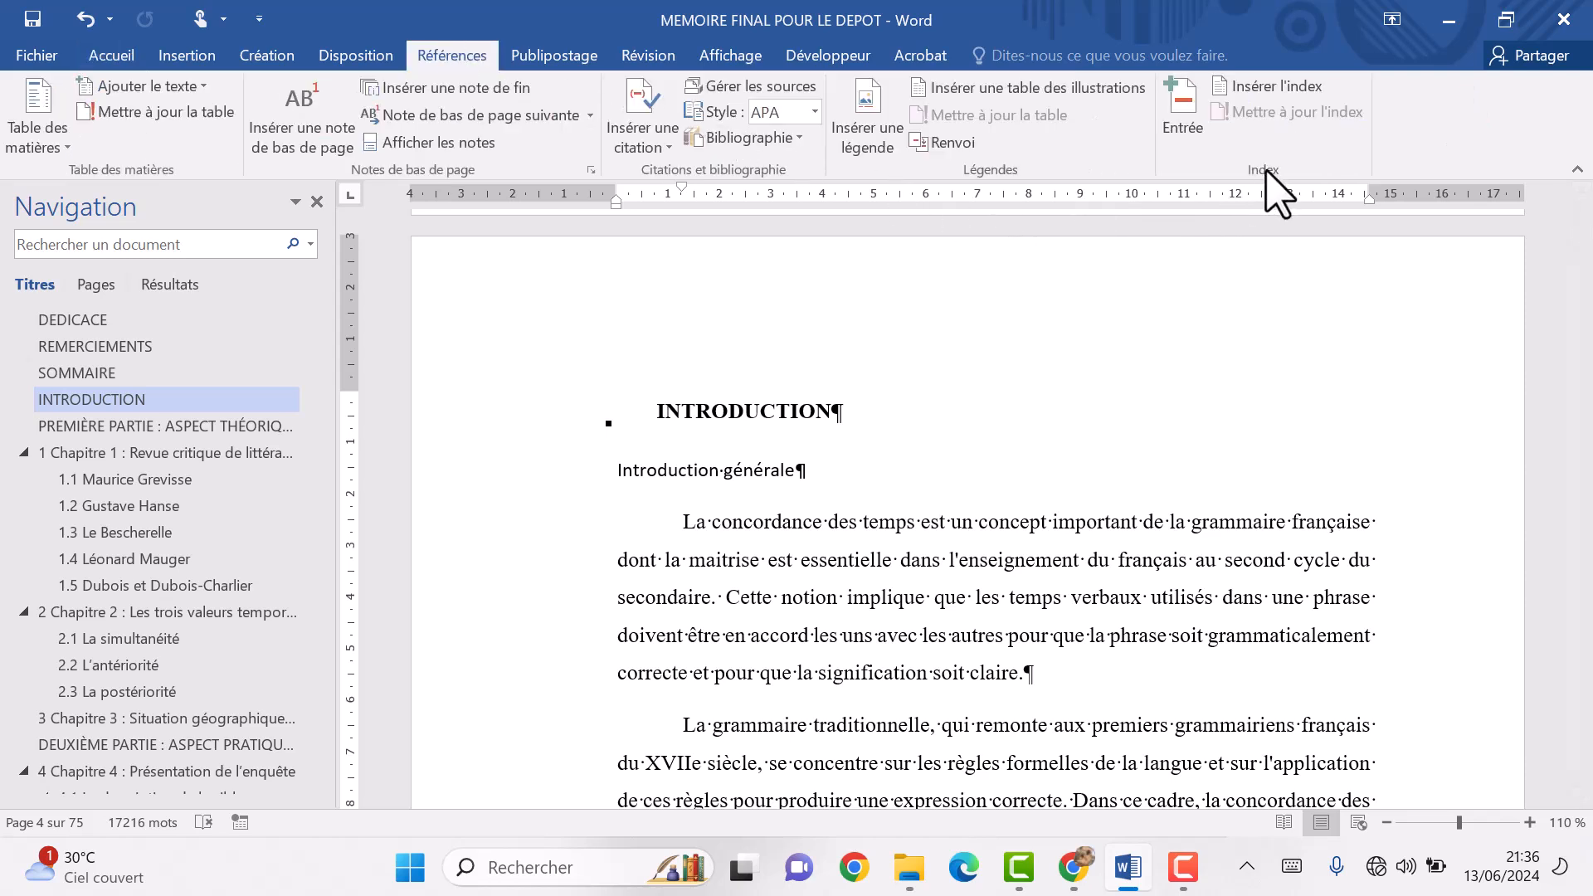
pyautogui.doubleClick(753, 524)
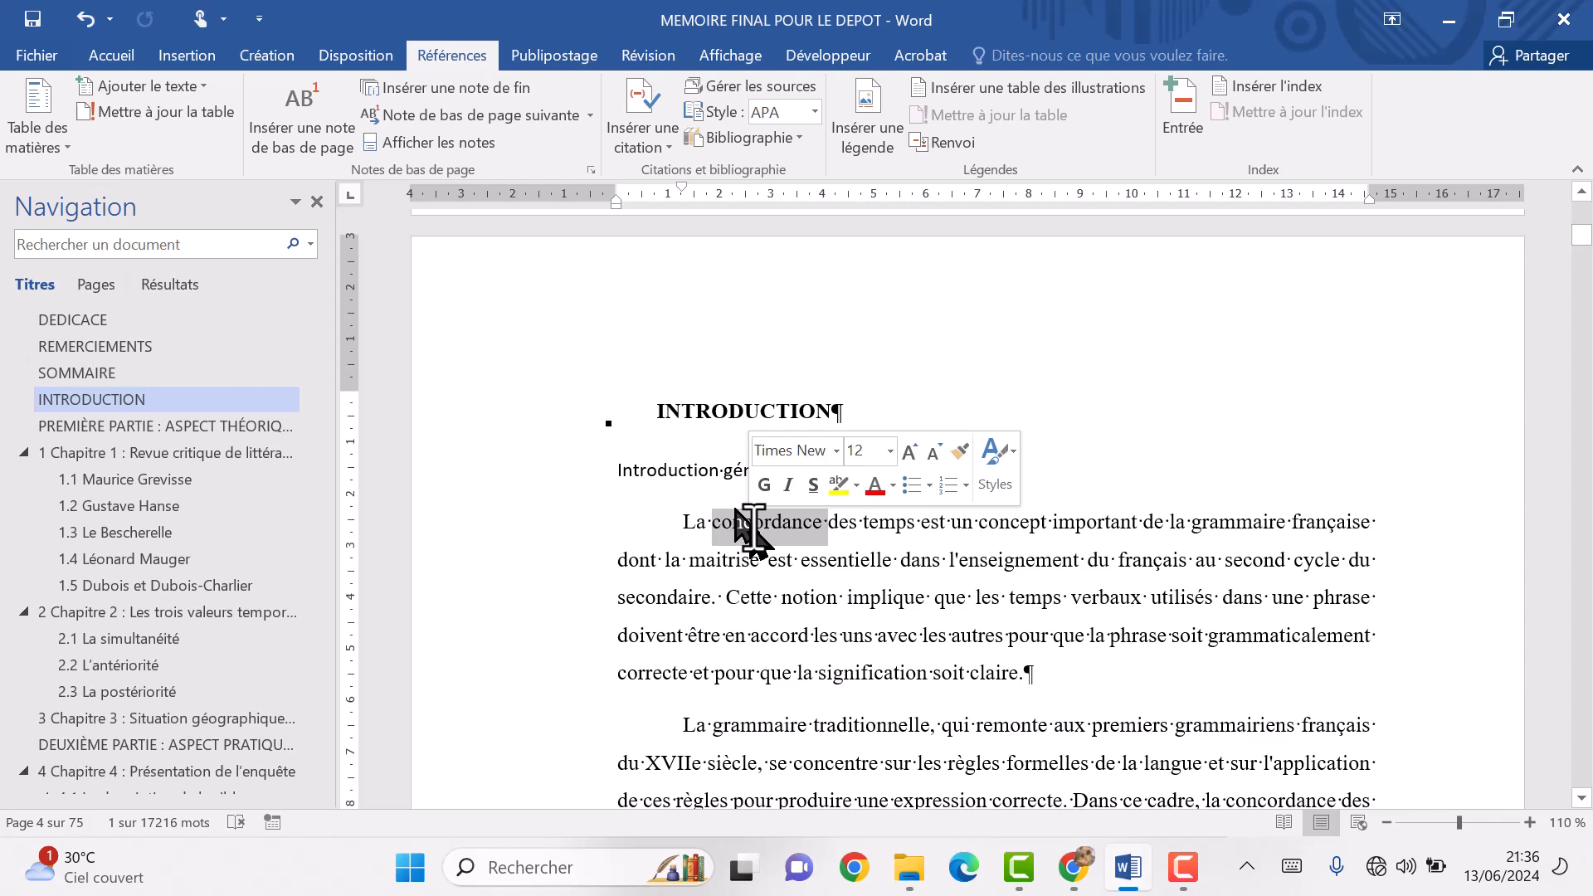
pyautogui.click(1183, 124)
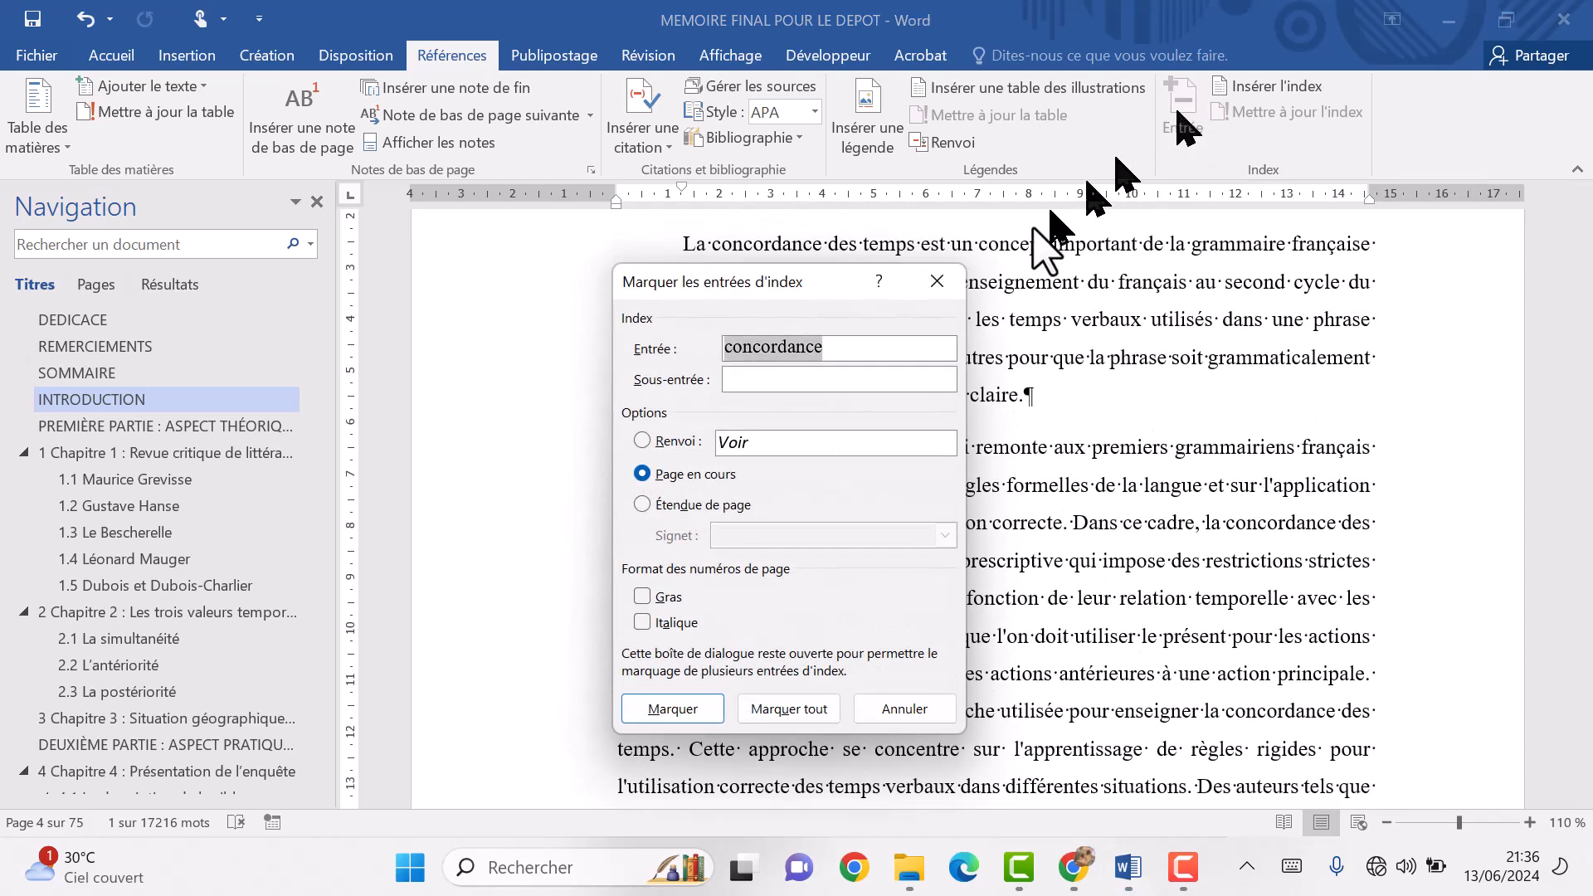
pyautogui.click(790, 710)
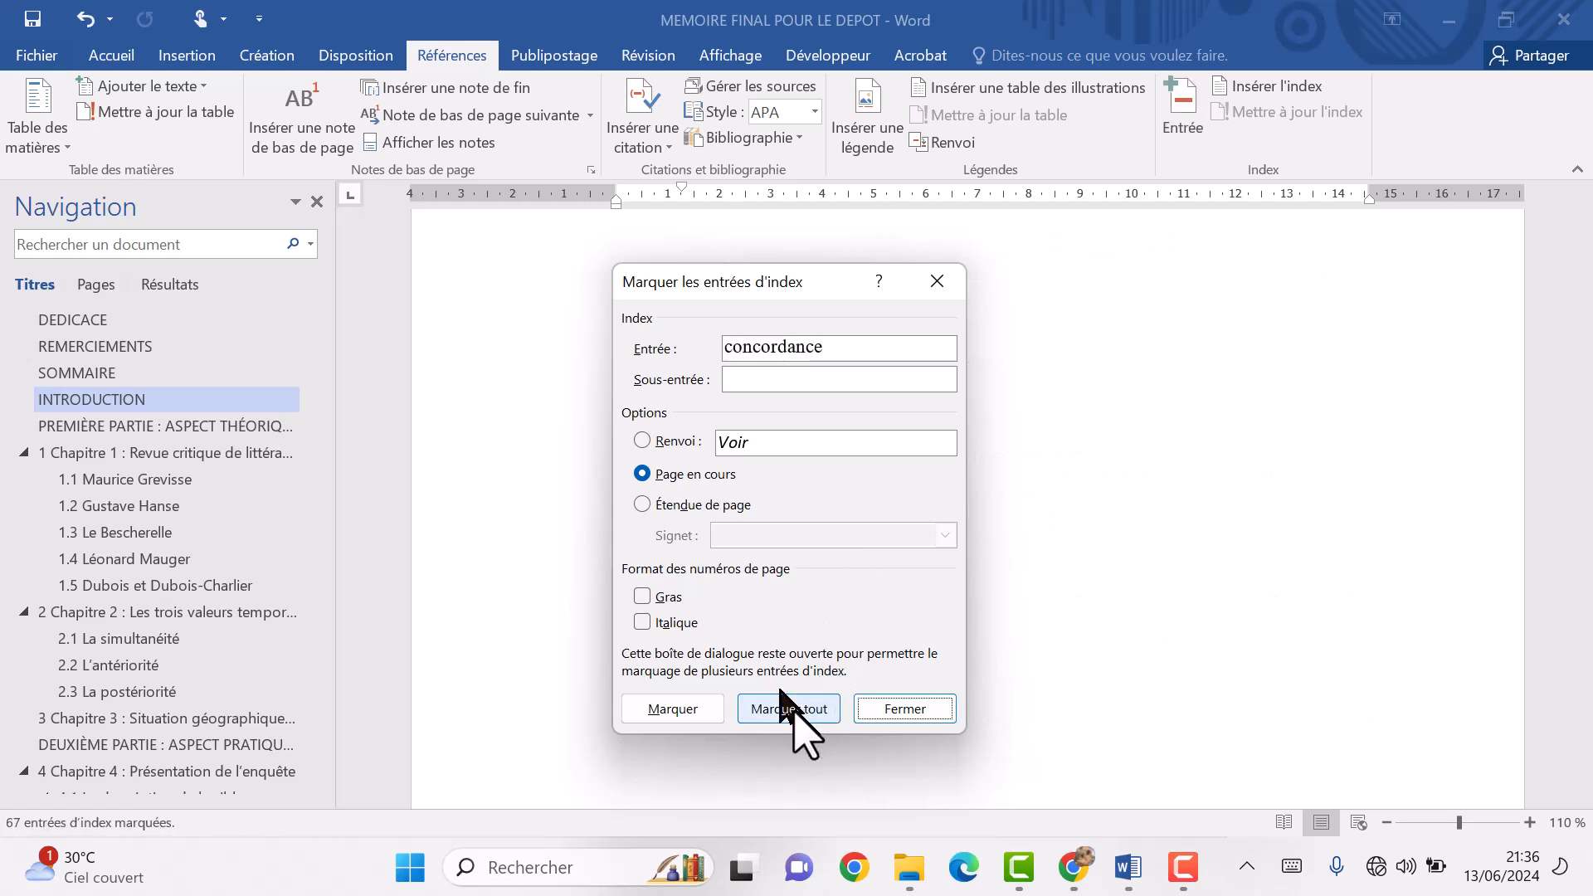
pyautogui.click(885, 710)
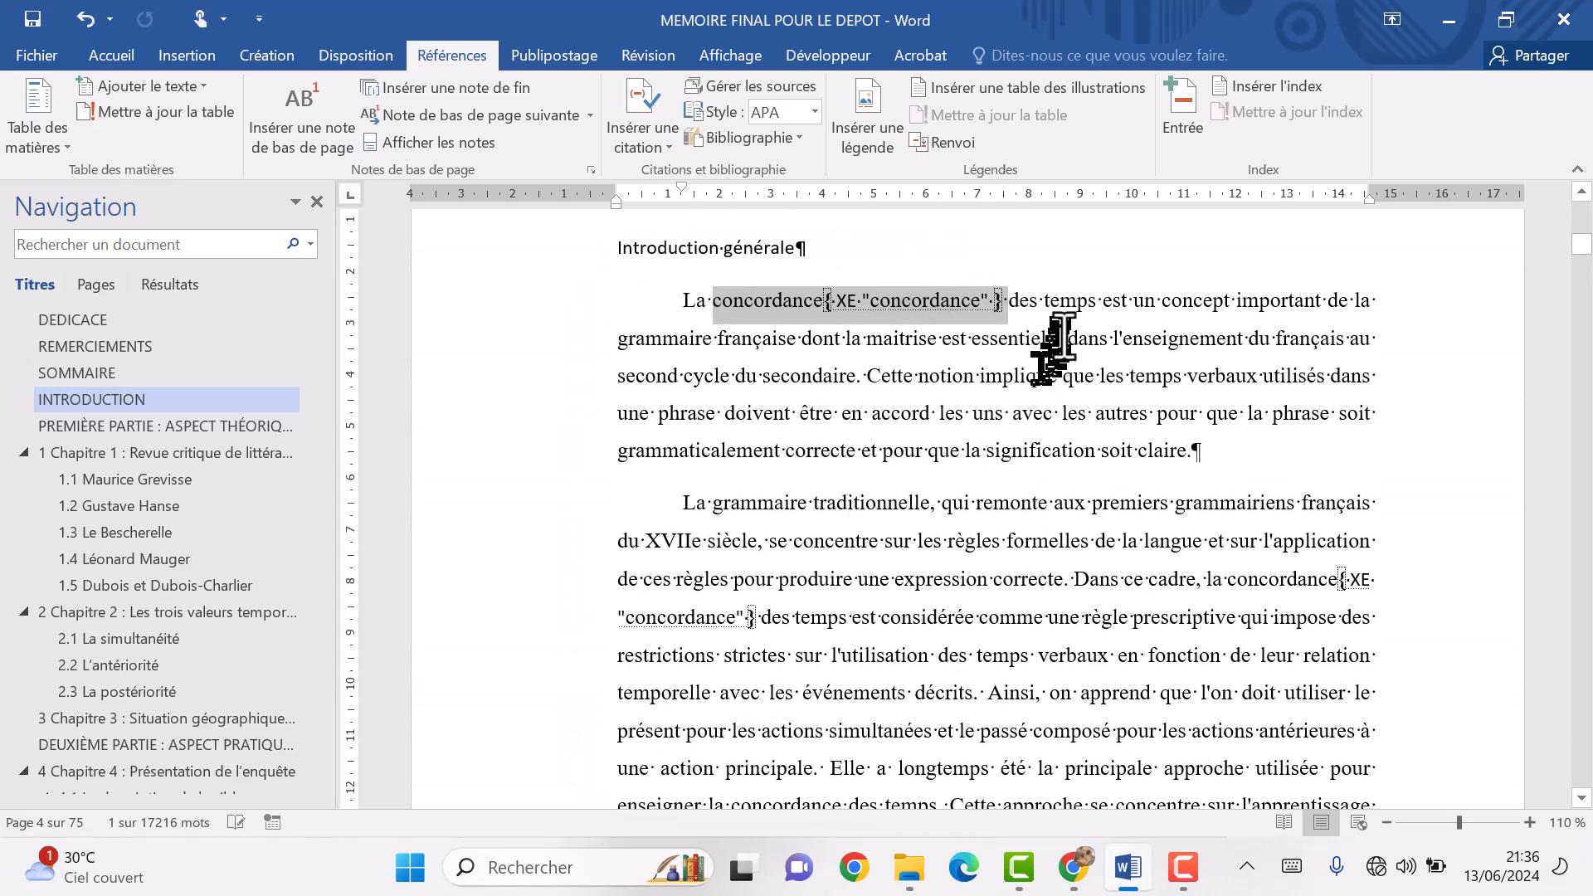
# Mark all occurrences of the word "temps" as index entries.
pyautogui.doubleClick(1069, 301)
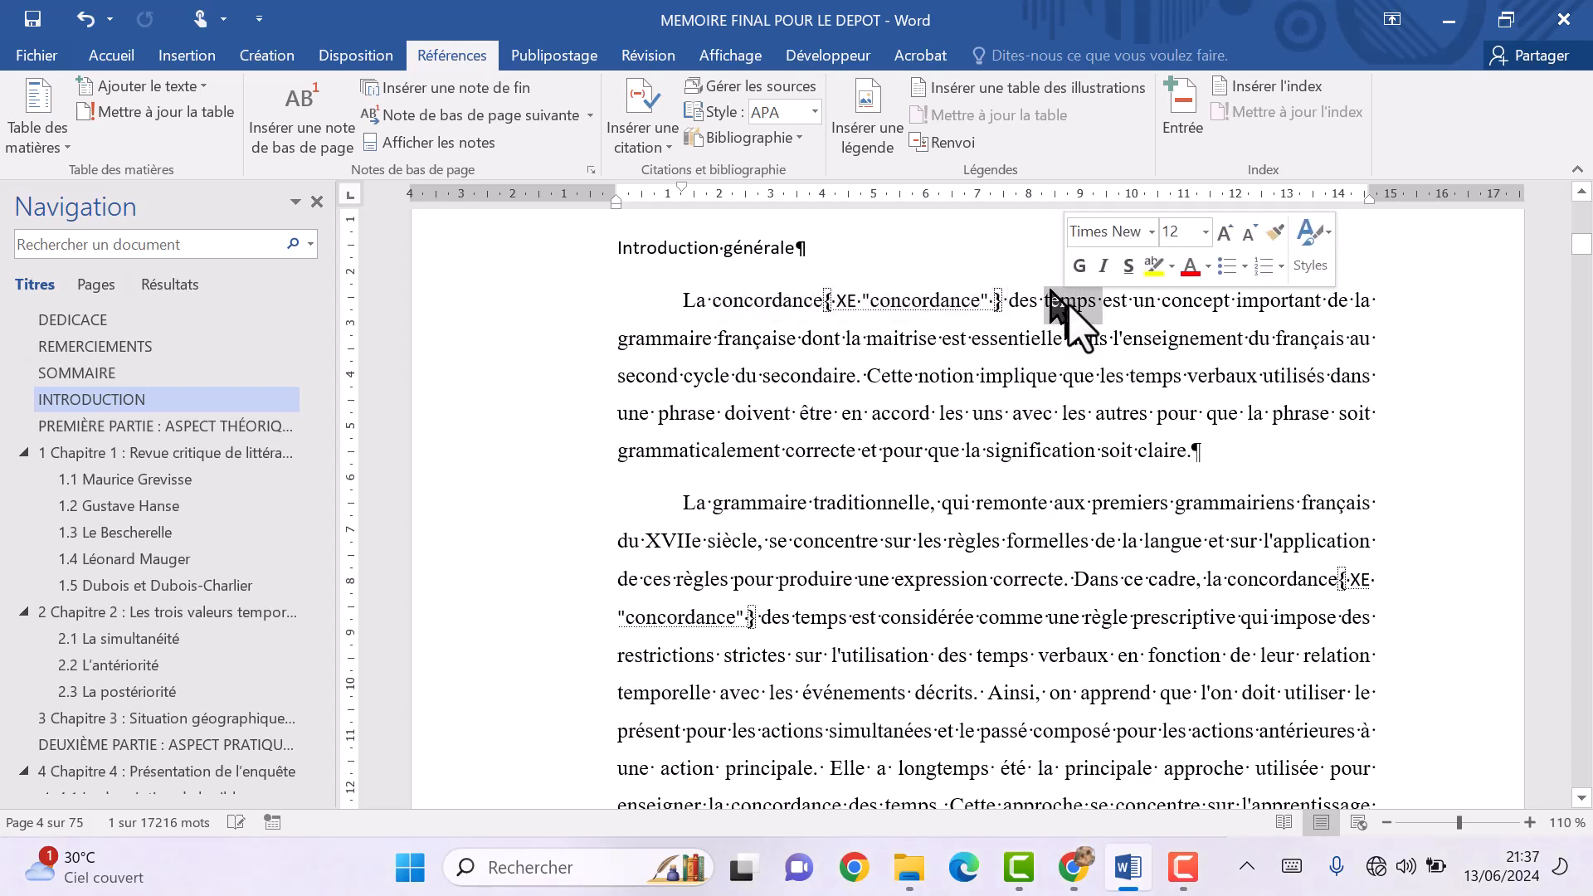
pyautogui.click(1184, 112)
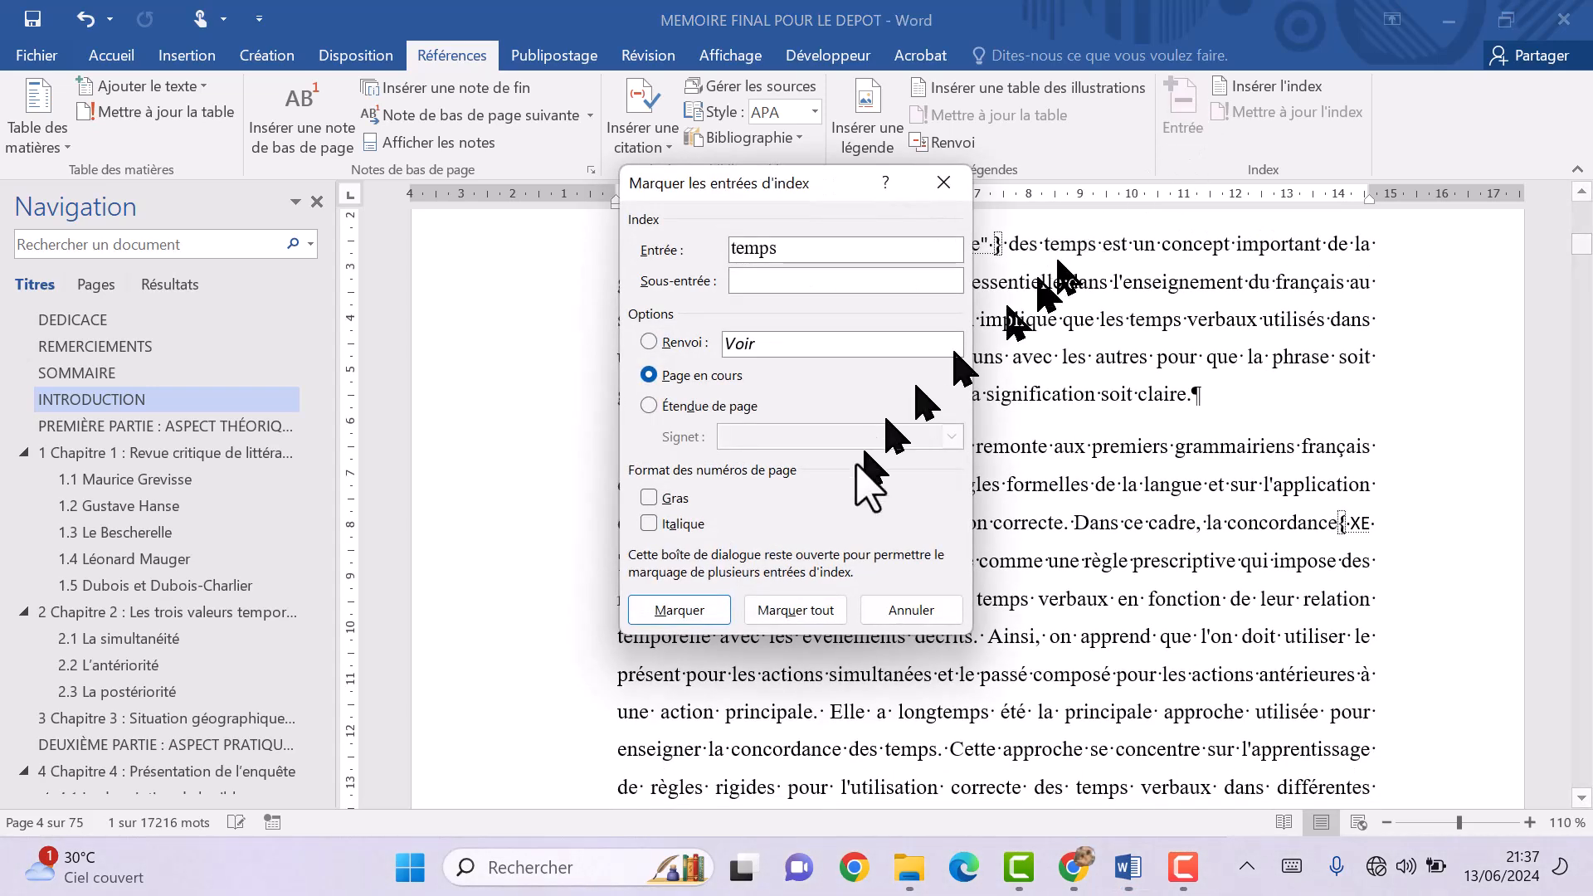
pyautogui.click(770, 609)
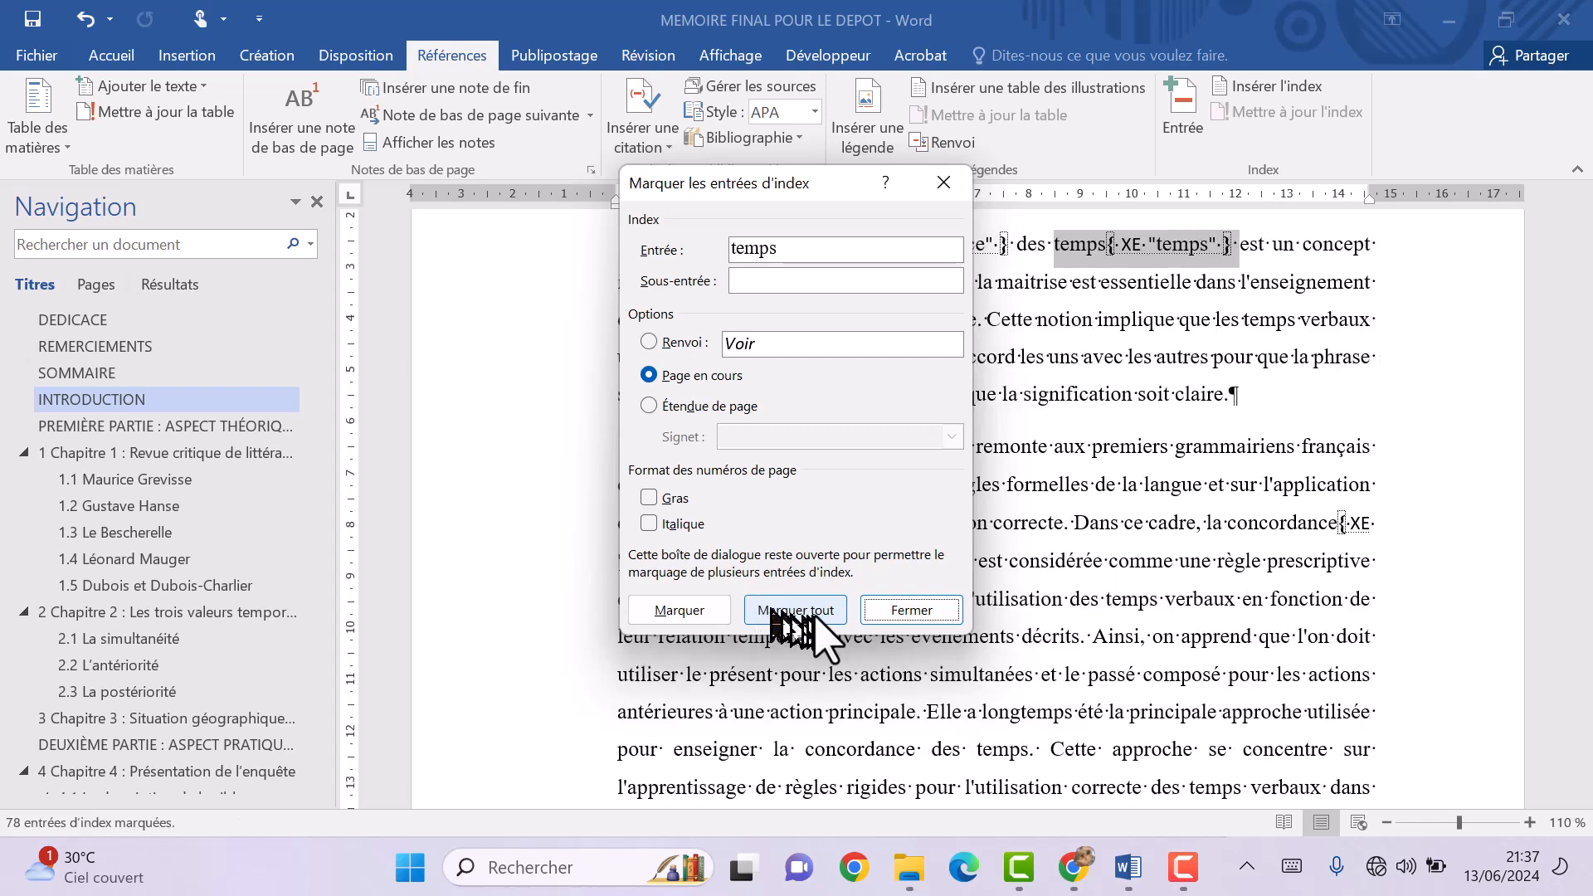
pyautogui.click(907, 613)
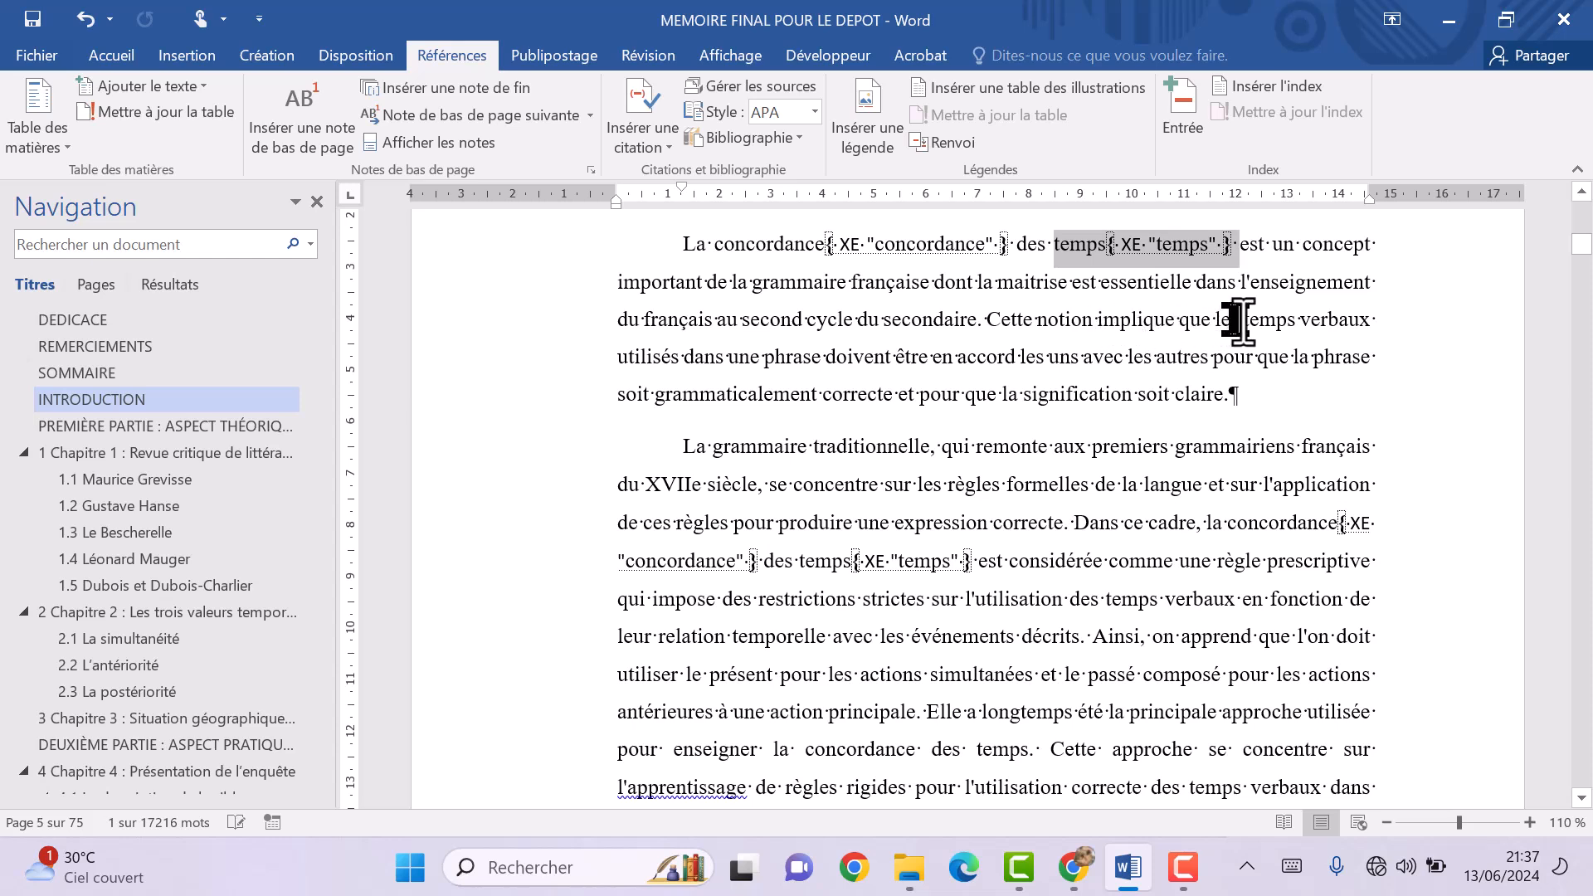
# Mark all occurrences of the phrase "temps verbaux" as index entries.
pyautogui.moveTo(1247, 319); pyautogui.dragTo(1361, 319)
pyautogui.click(1186, 121)
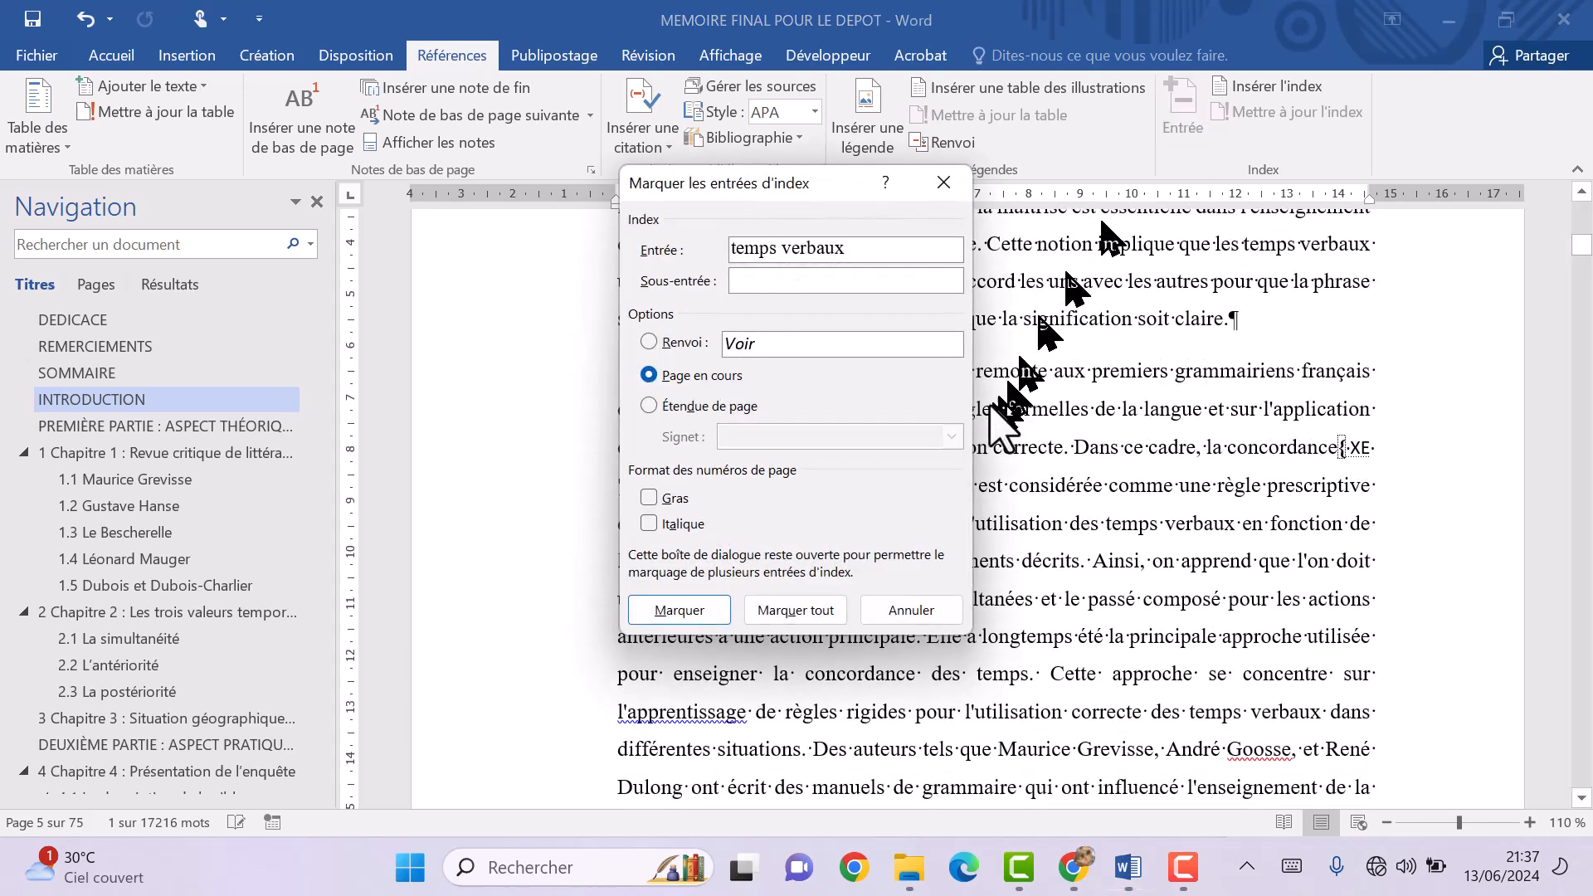
pyautogui.click(813, 612)
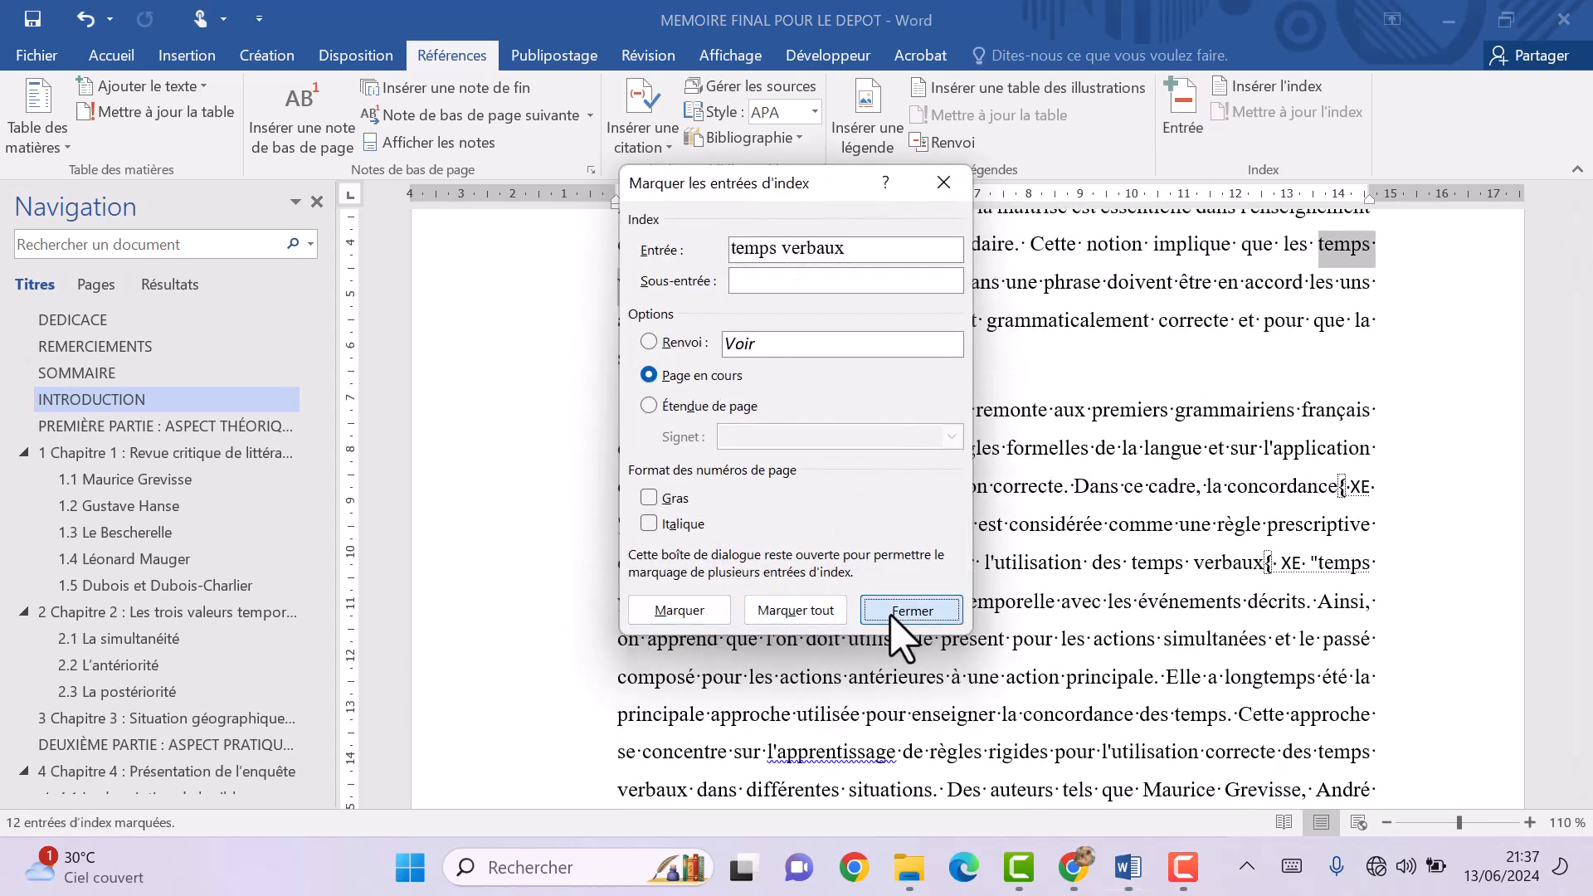
pyautogui.click(912, 611)
# Mark all occurrences of the word "grammaire" as index entries, using its occurrence in the second introduction paragraph.
pyautogui.doubleClick(738, 413)
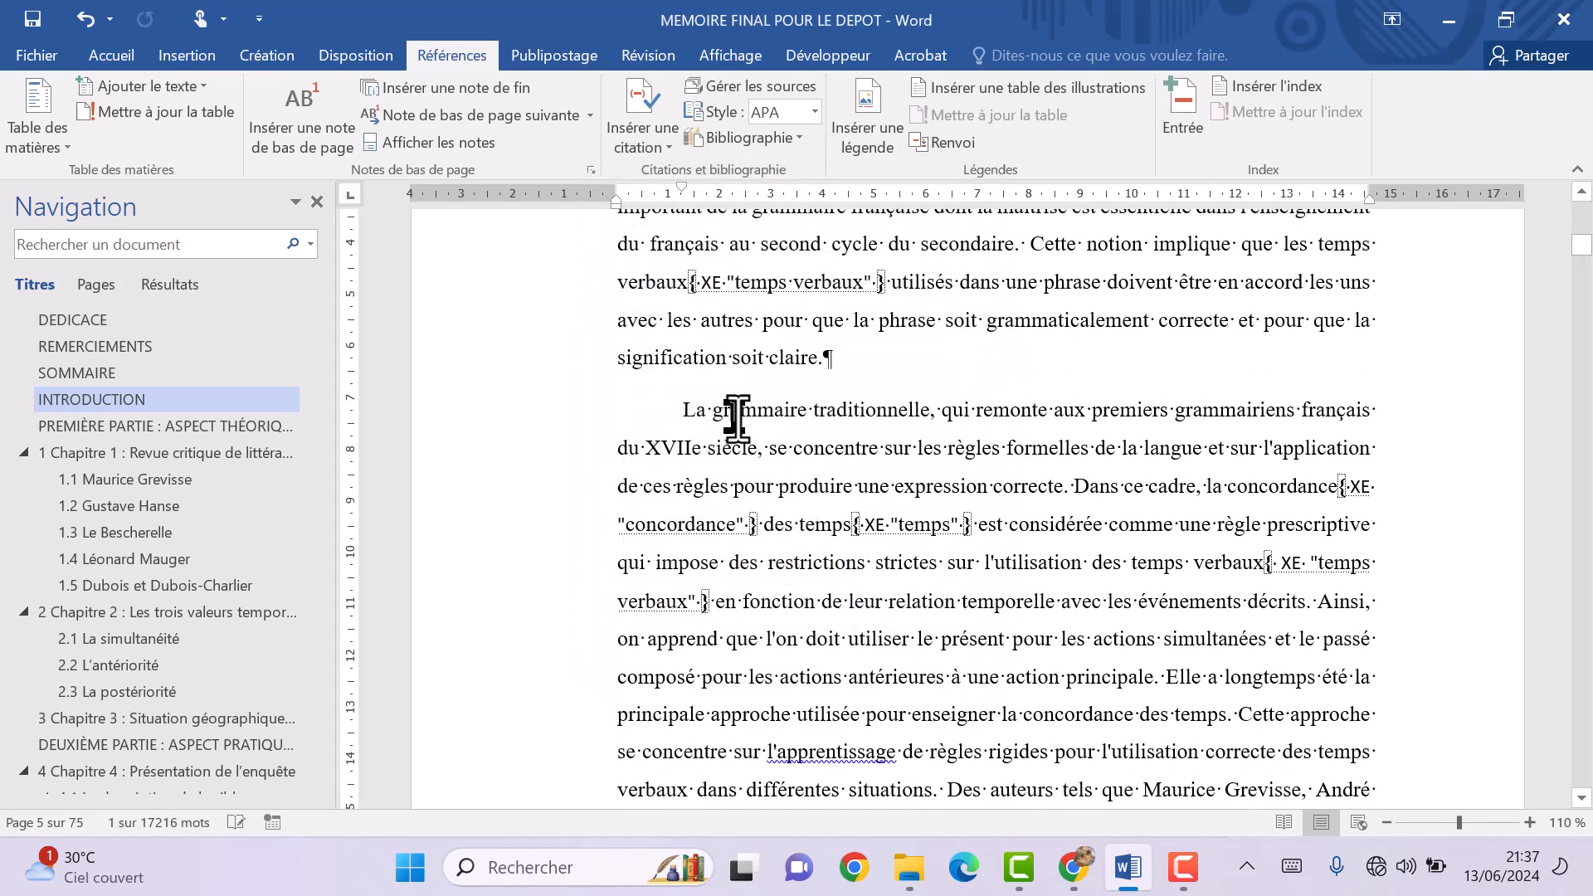
pyautogui.click(1176, 124)
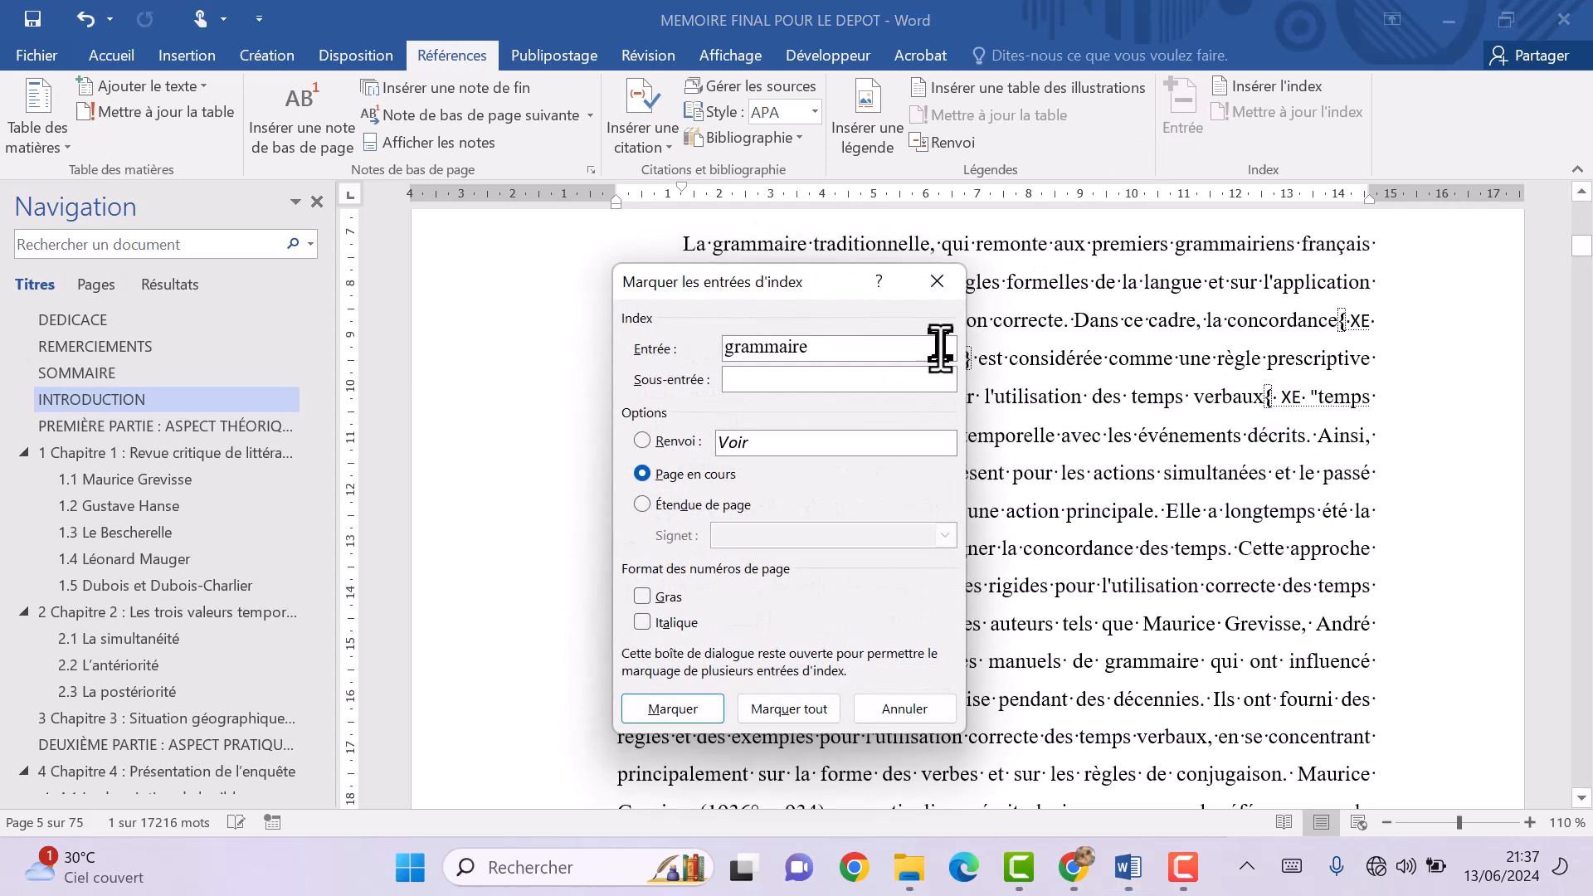
pyautogui.click(801, 710)
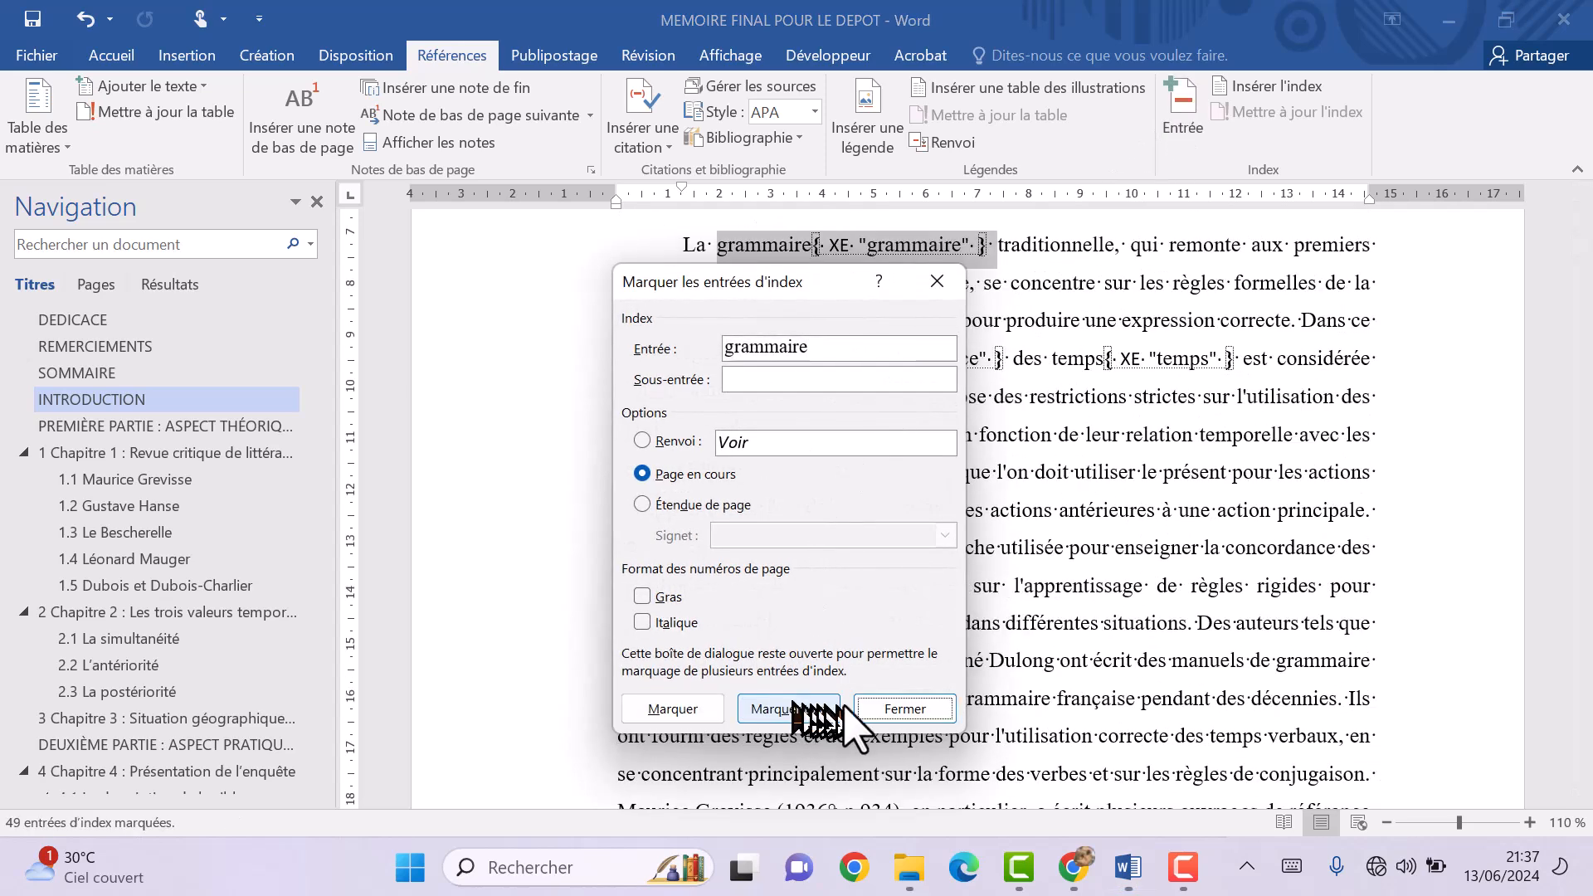
pyautogui.click(900, 710)
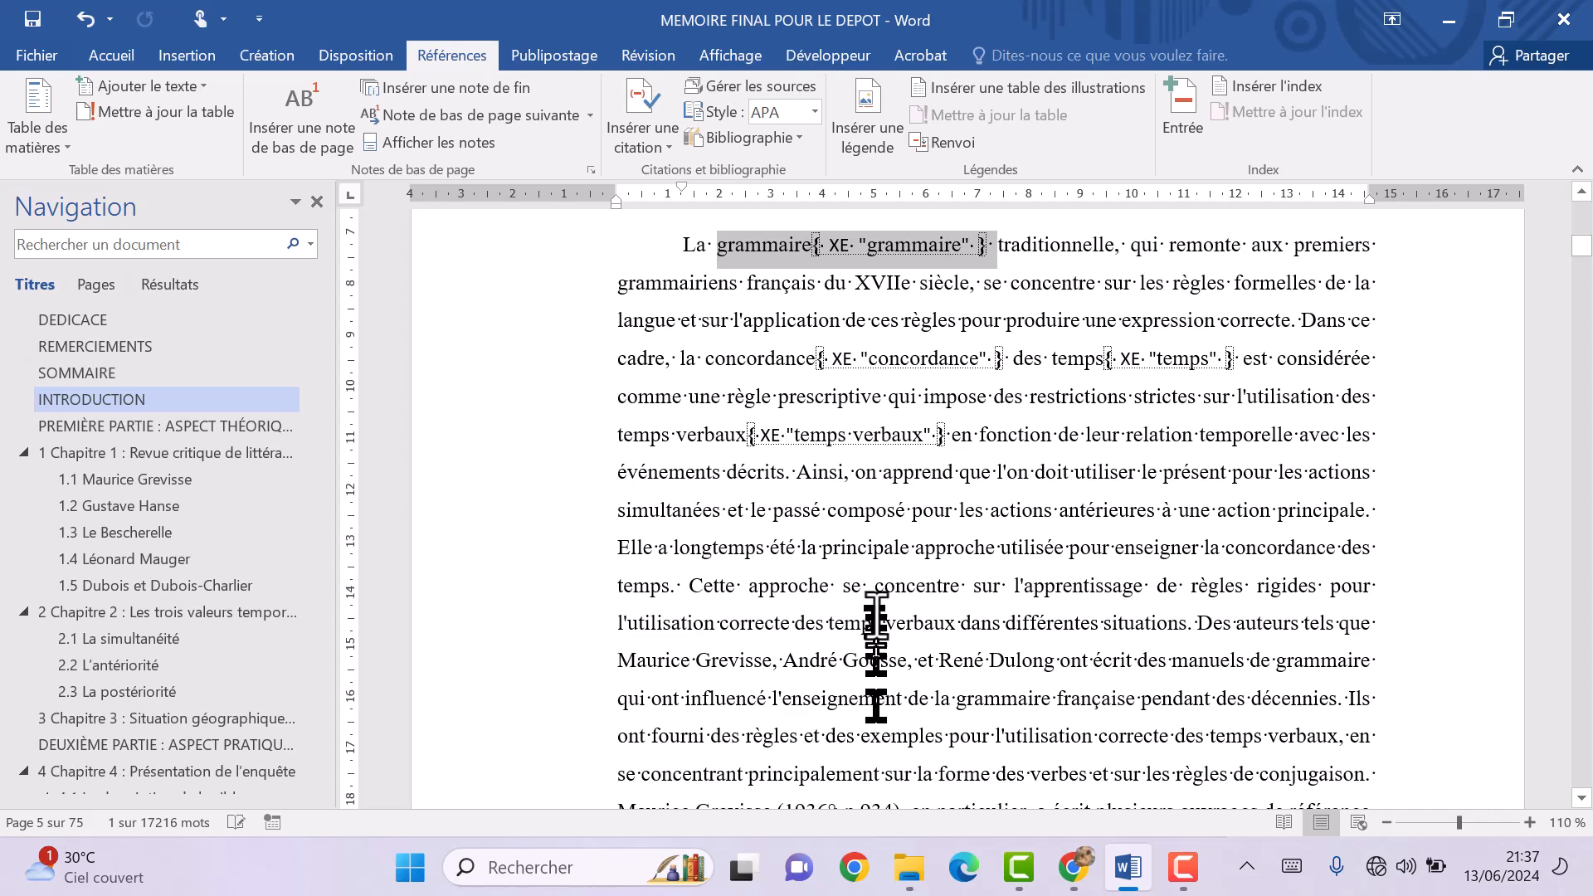
# Mark all occurrences of the name "Grevisse" as index entries, starting from its mention in the second introduction paragraph.
pyautogui.scroll(-3, 854, 571)
pyautogui.scroll(-3, 854, 571)
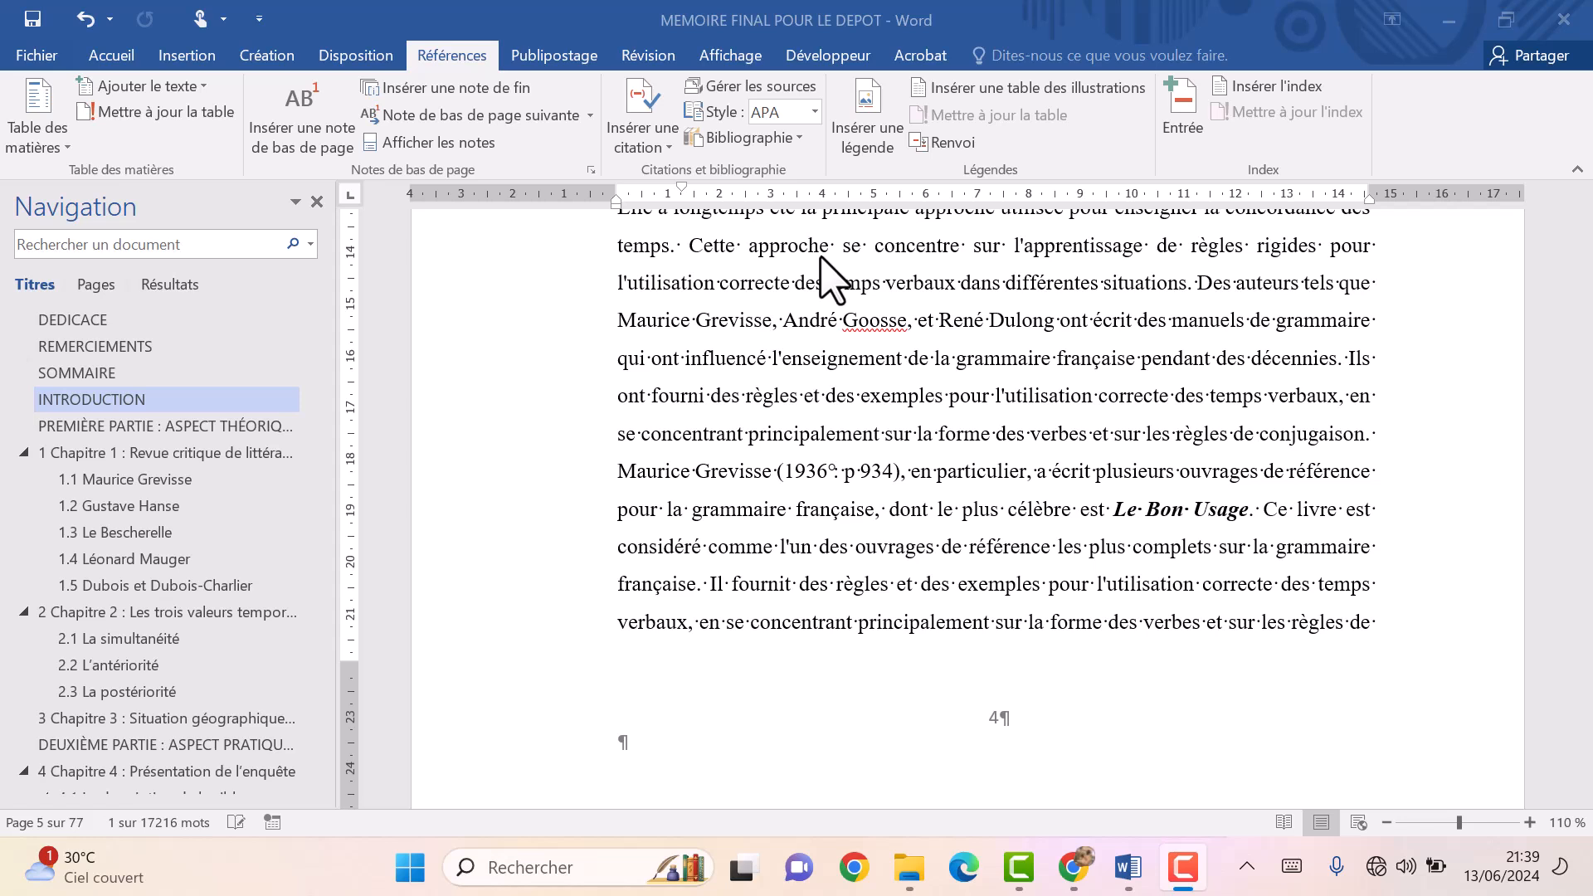
pyautogui.doubleClick(720, 322)
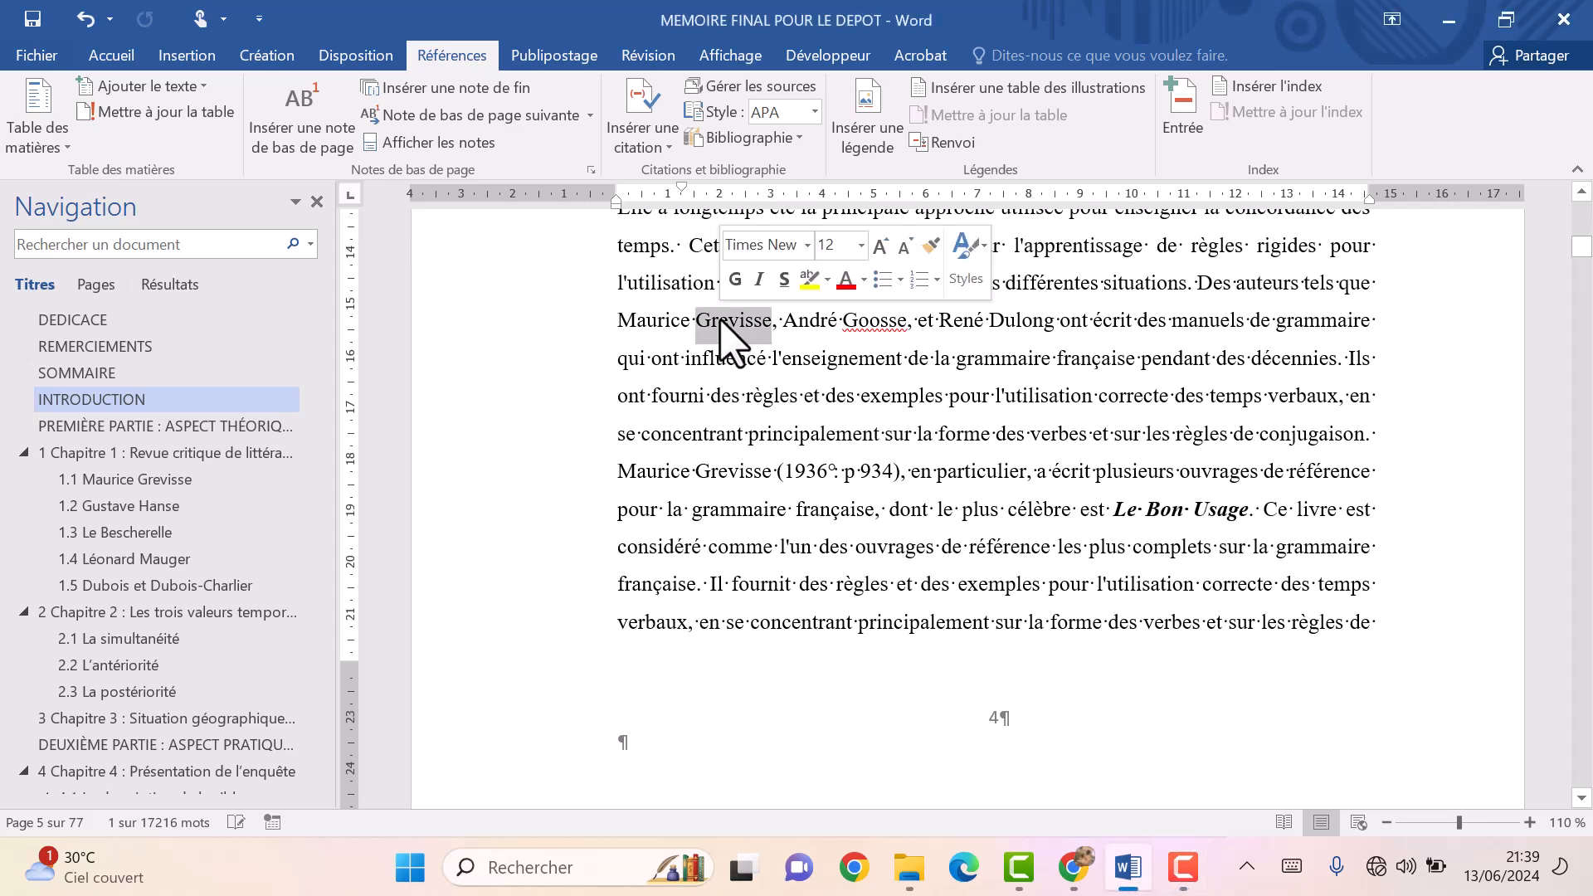
pyautogui.press('F9')
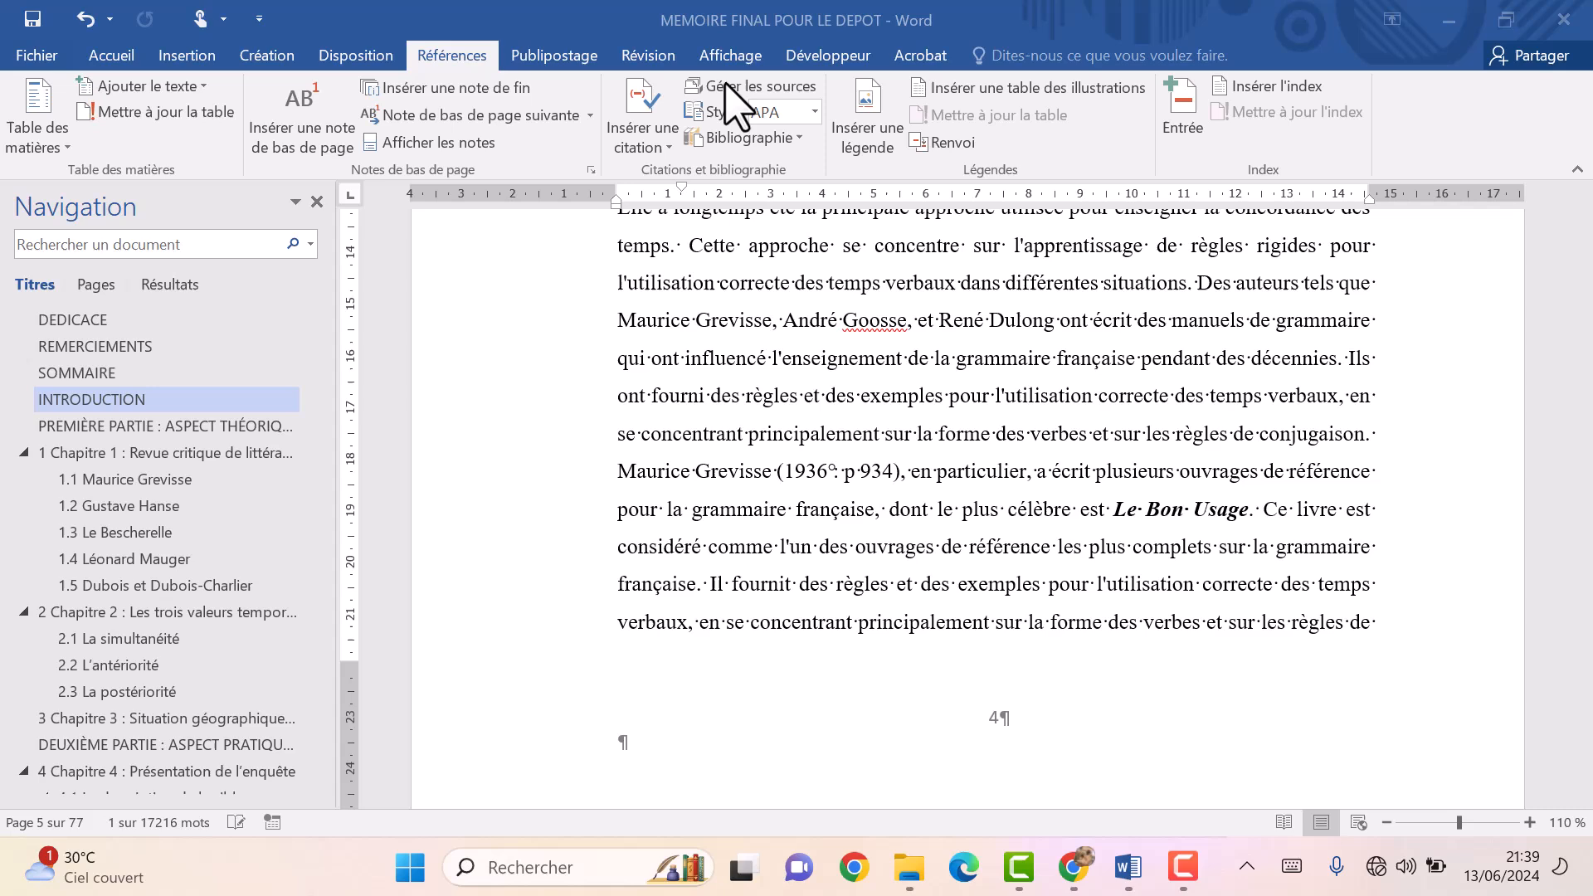
pyautogui.doubleClick(730, 321)
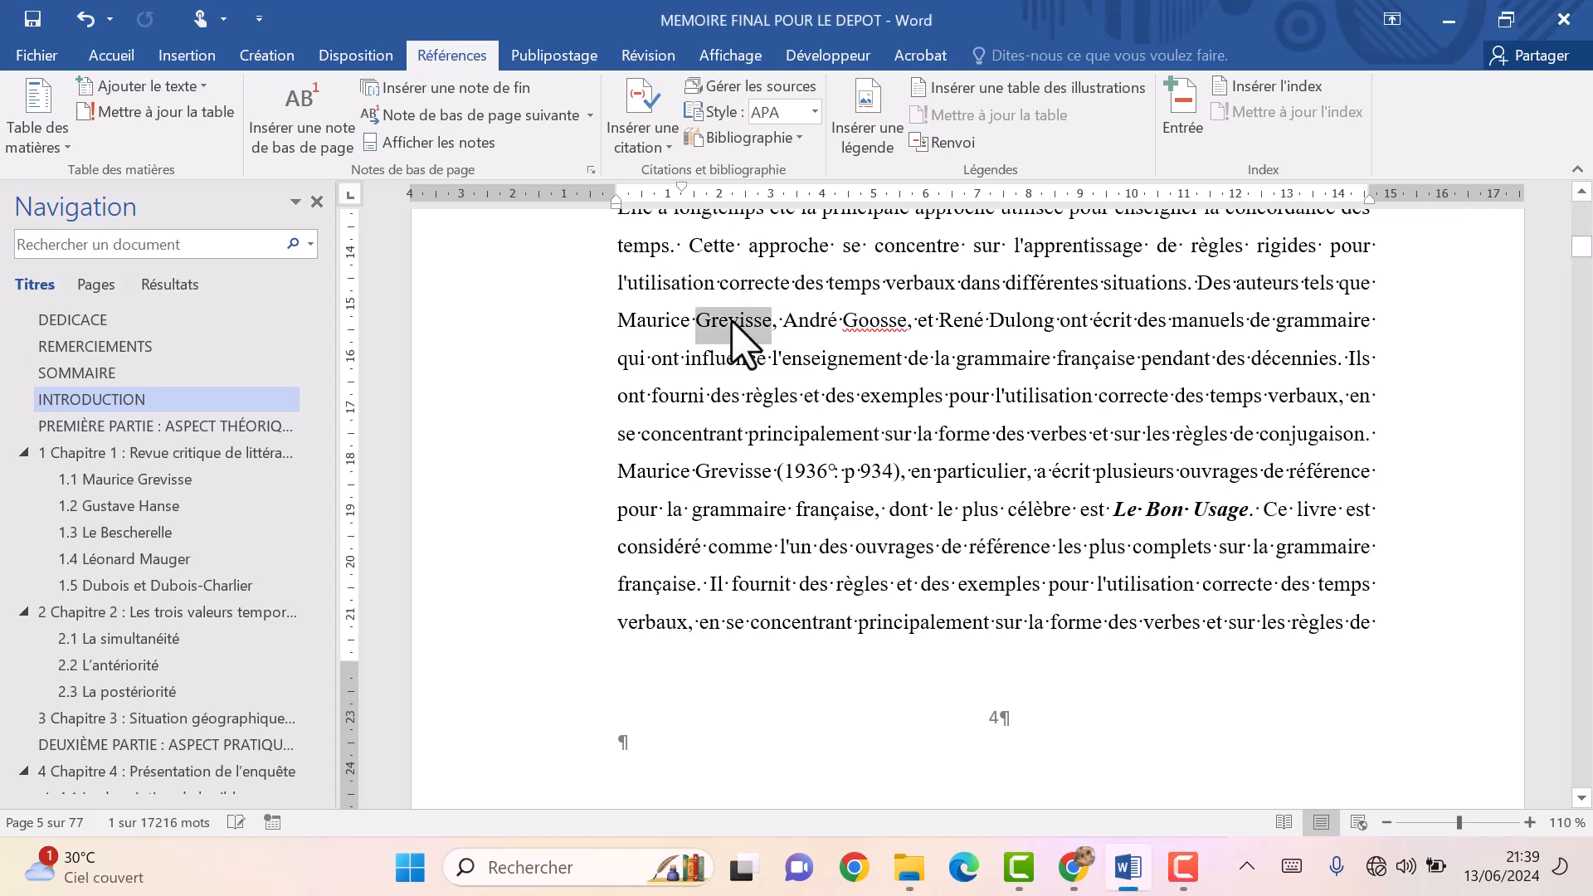
pyautogui.click(1178, 116)
pyautogui.click(792, 709)
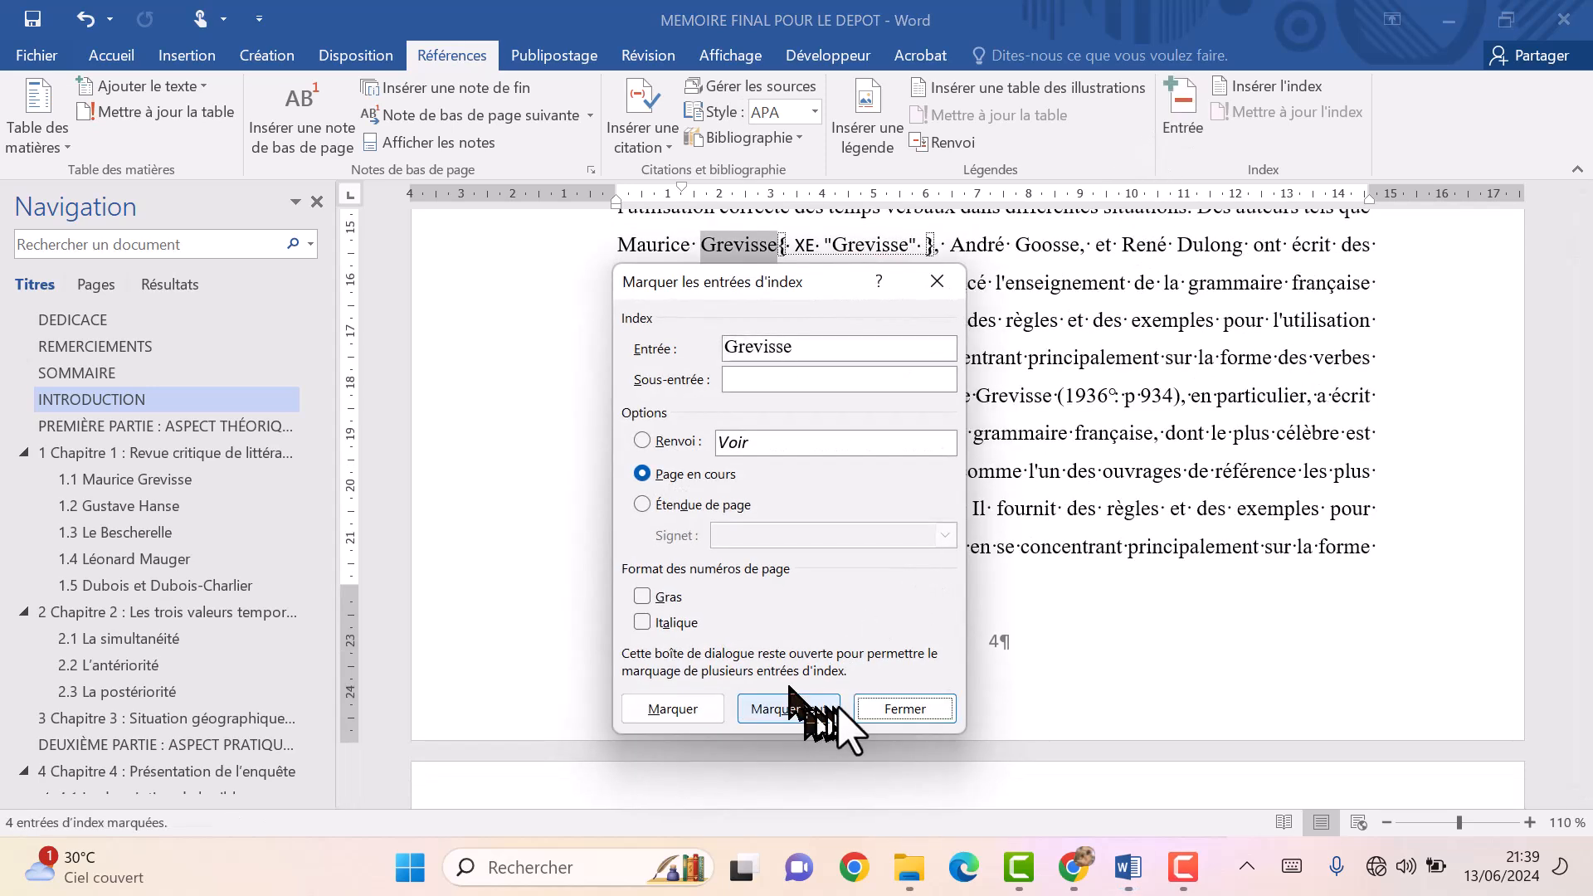
pyautogui.click(891, 711)
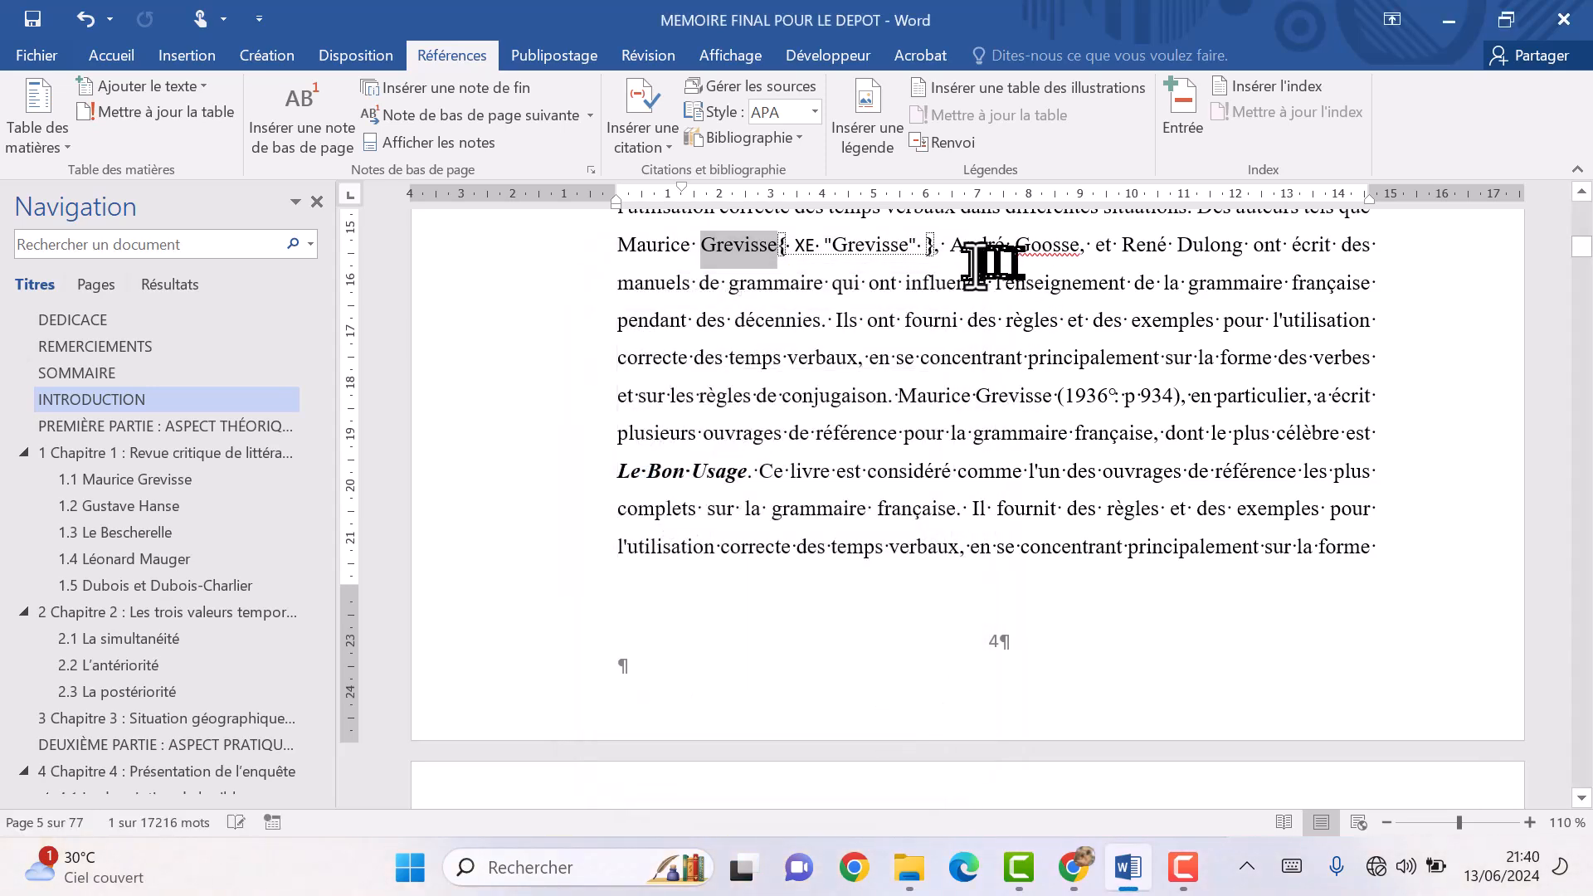
# Mark all occurrences of the name "Goosse" as index entries.
pyautogui.doubleClick(1059, 259)
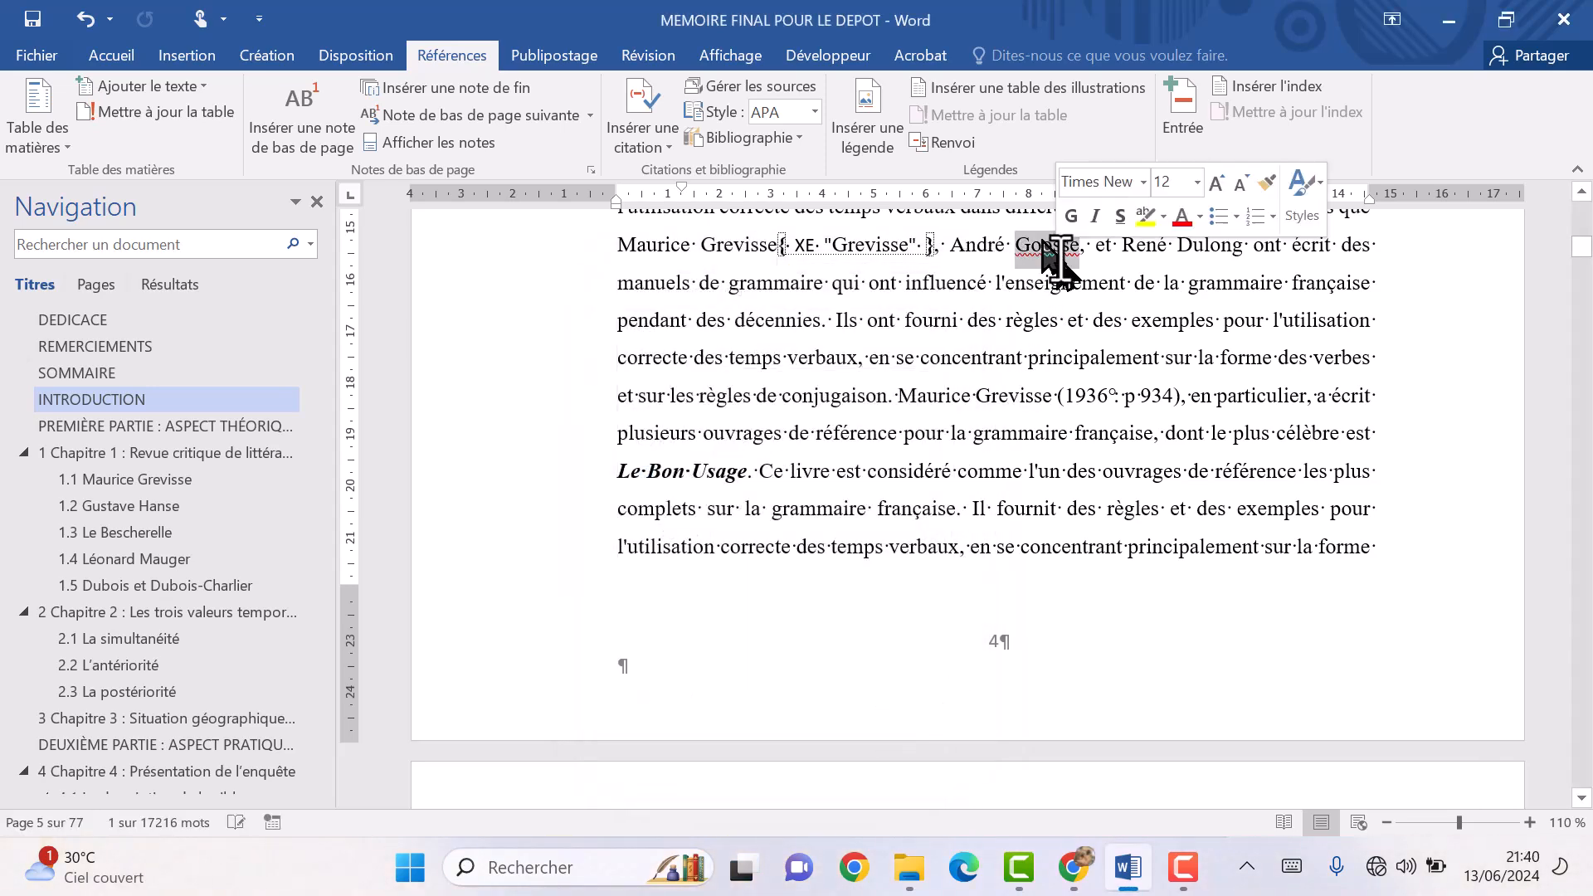
pyautogui.click(1184, 107)
pyautogui.click(822, 609)
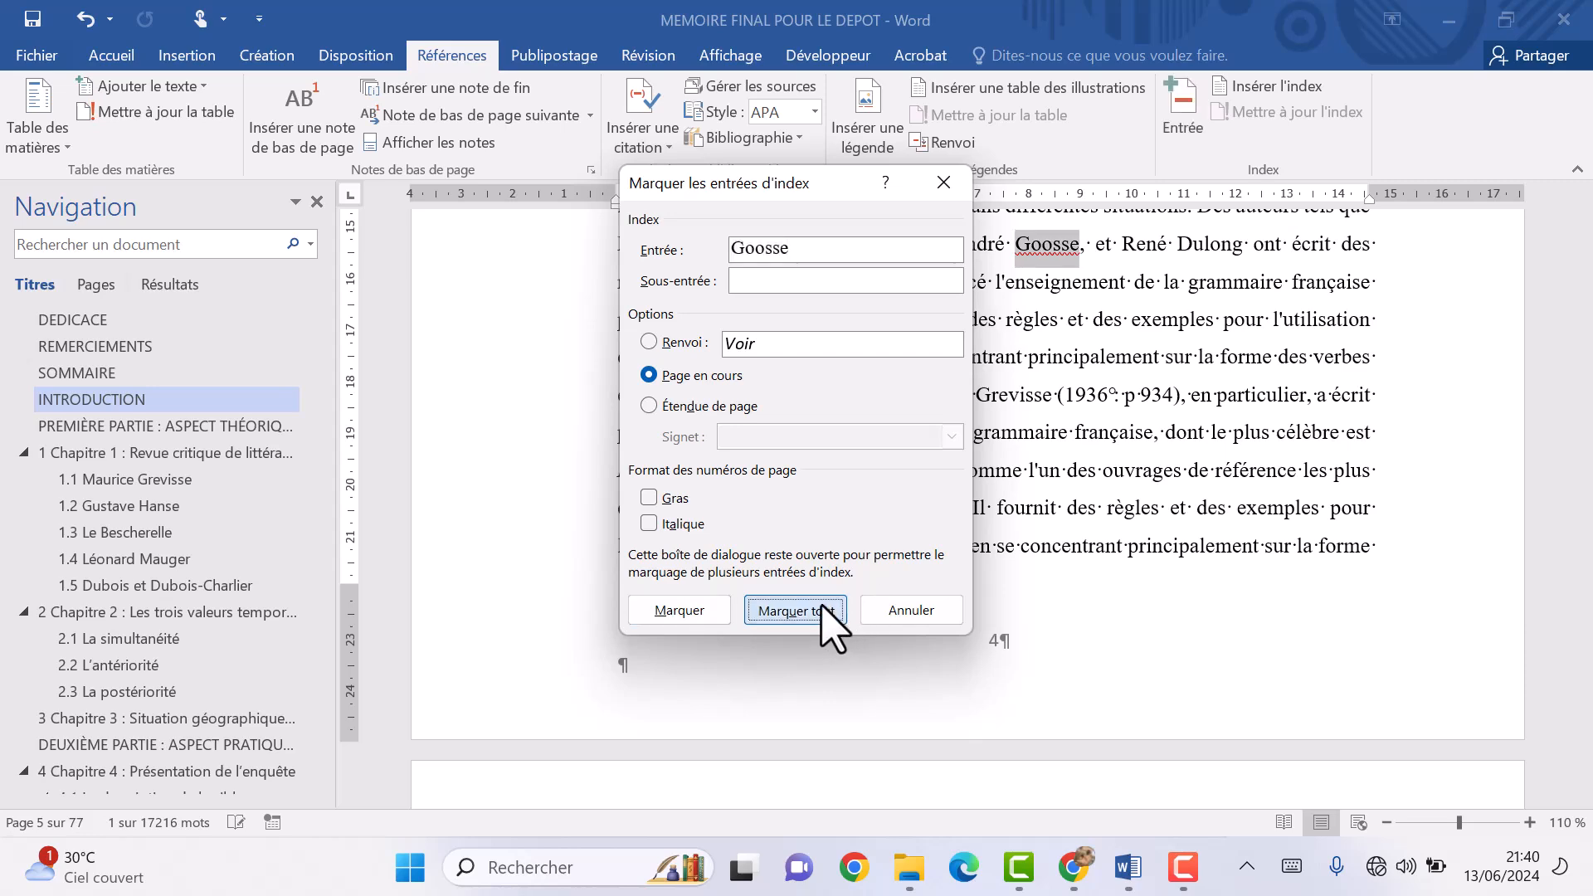
pyautogui.click(902, 613)
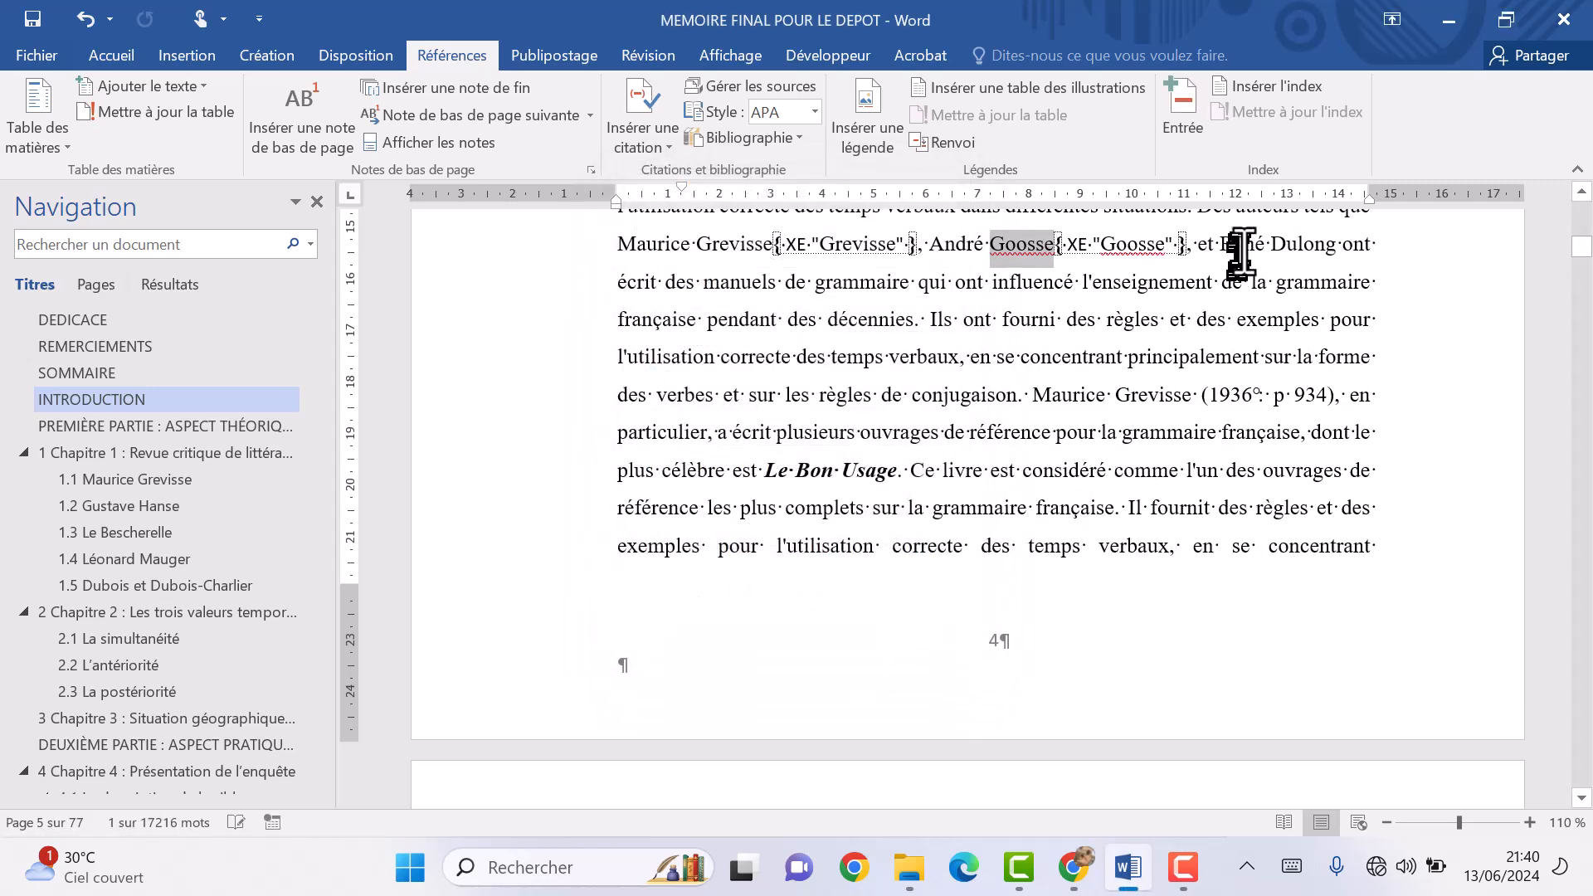
# Mark all occurrences of the name "Dulong" as index entries.
pyautogui.doubleClick(1304, 249)
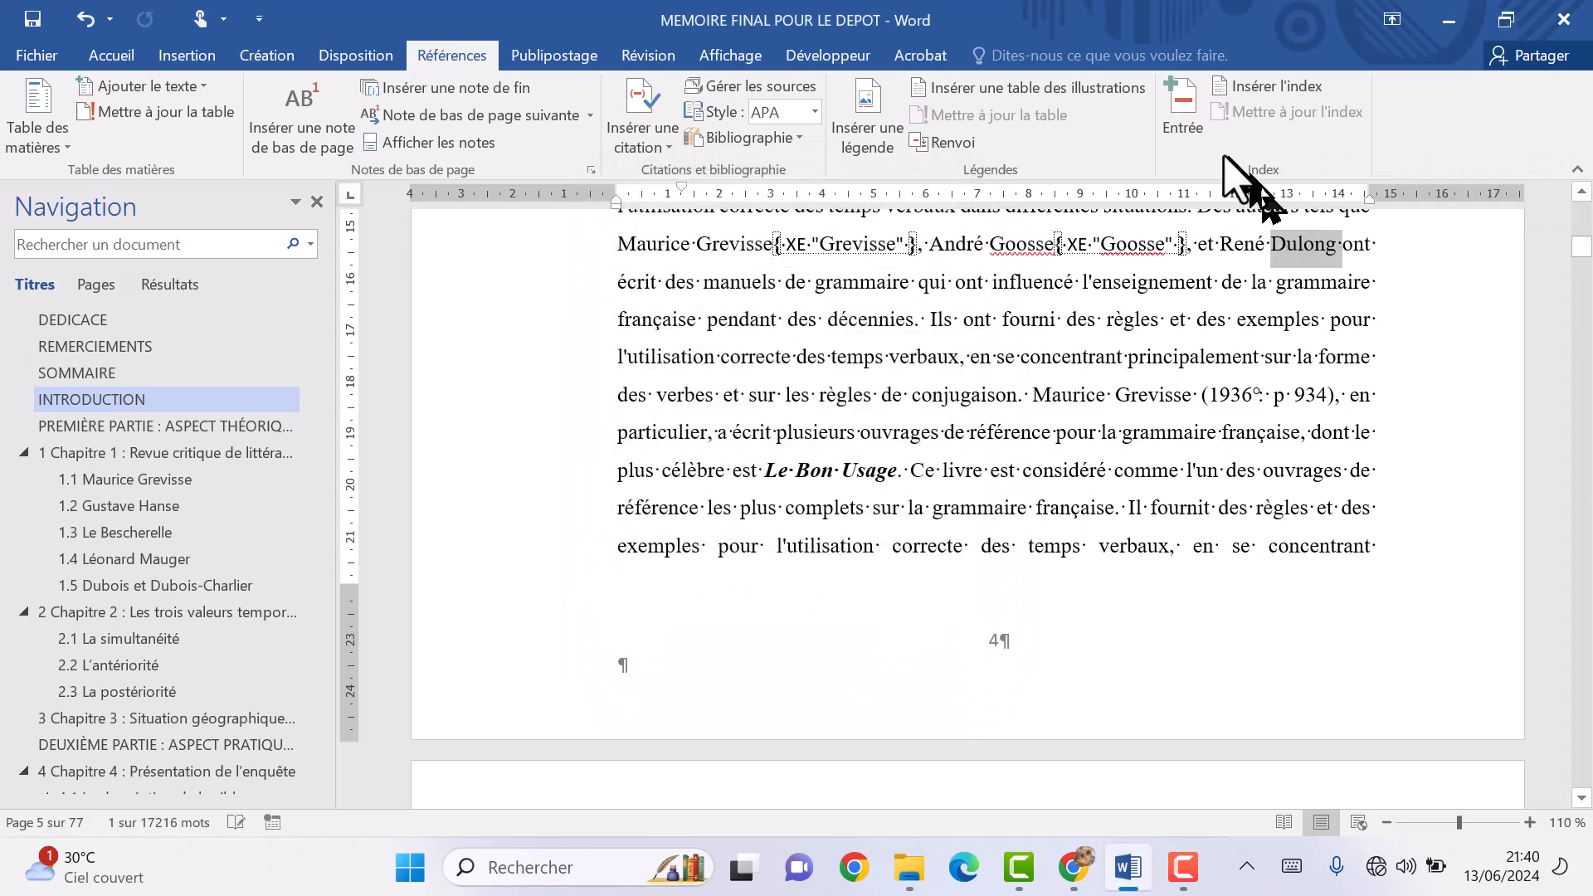
pyautogui.click(1182, 108)
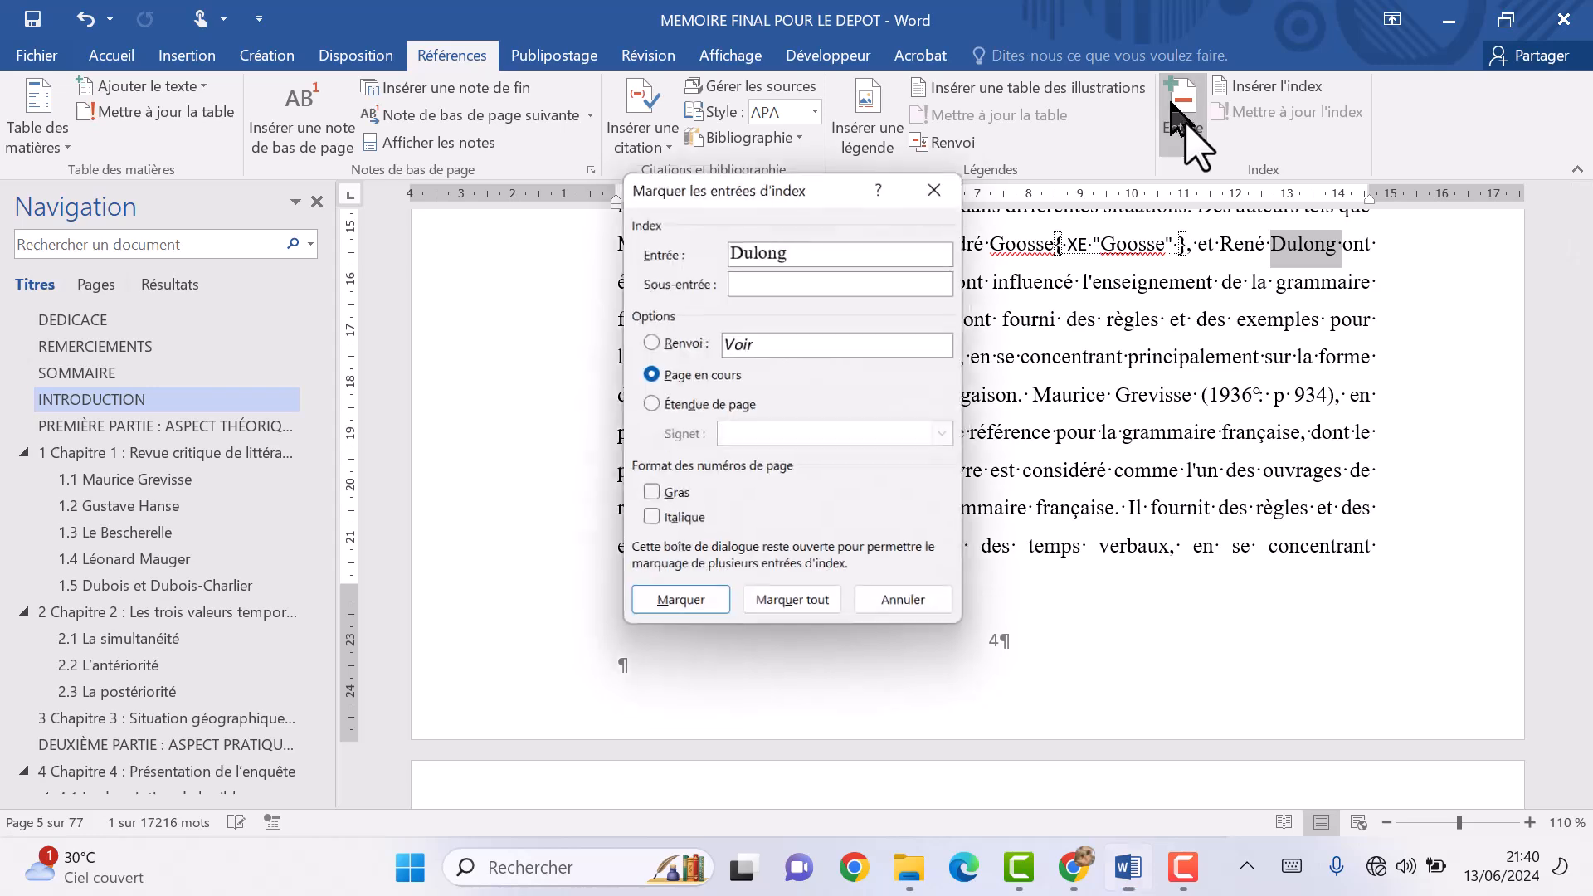
pyautogui.click(806, 610)
pyautogui.click(911, 611)
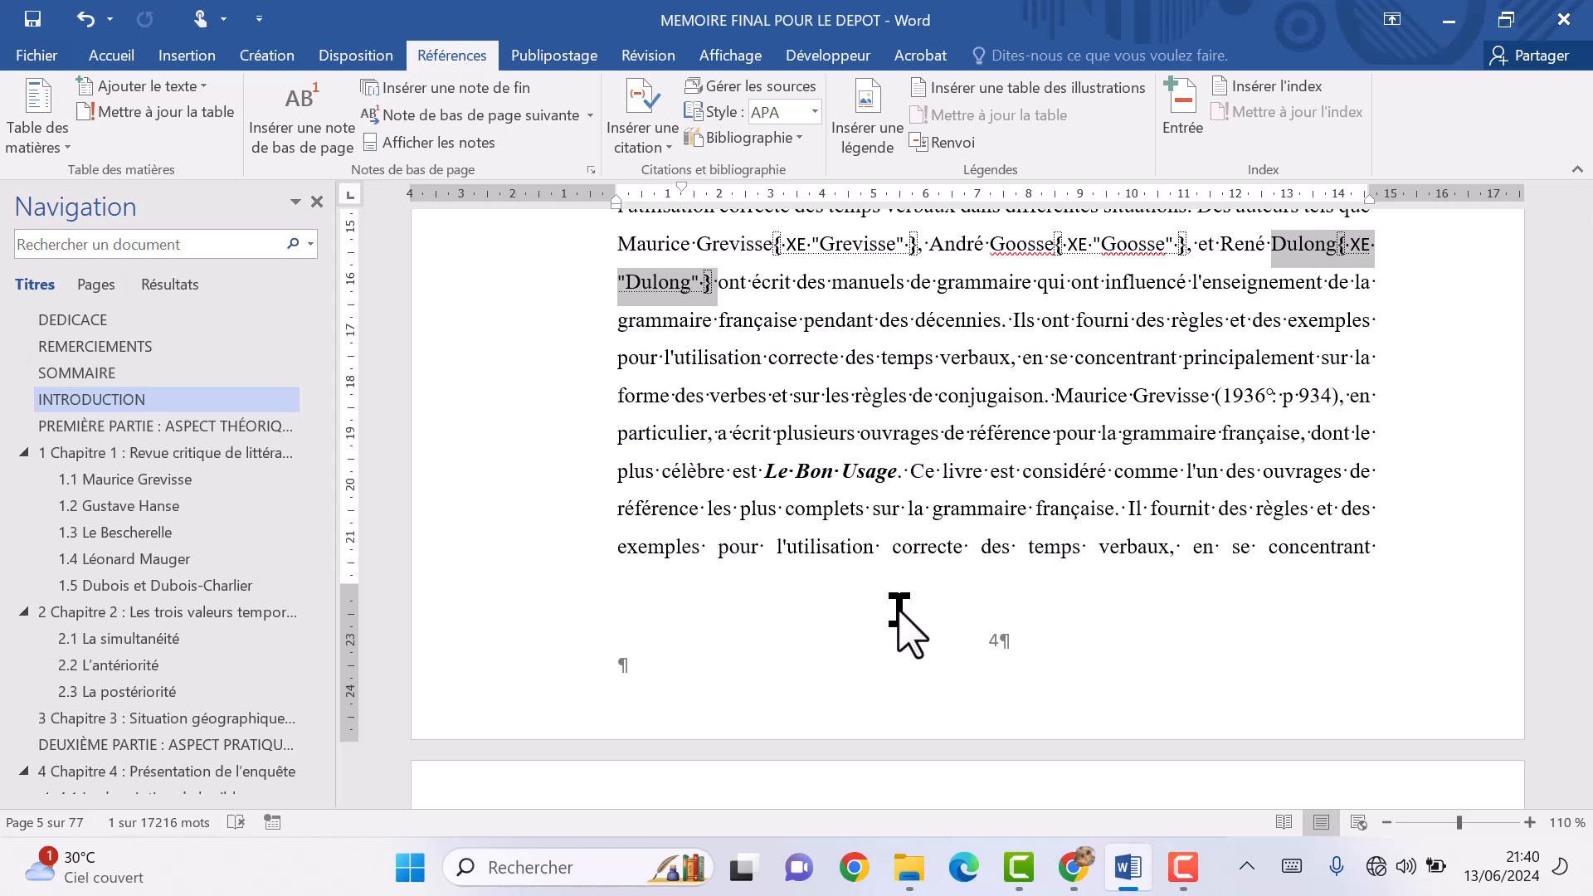
# Insert a page break before the "Table des matières" heading that follows the annexes.
pyautogui.scroll(-3, 898, 618)
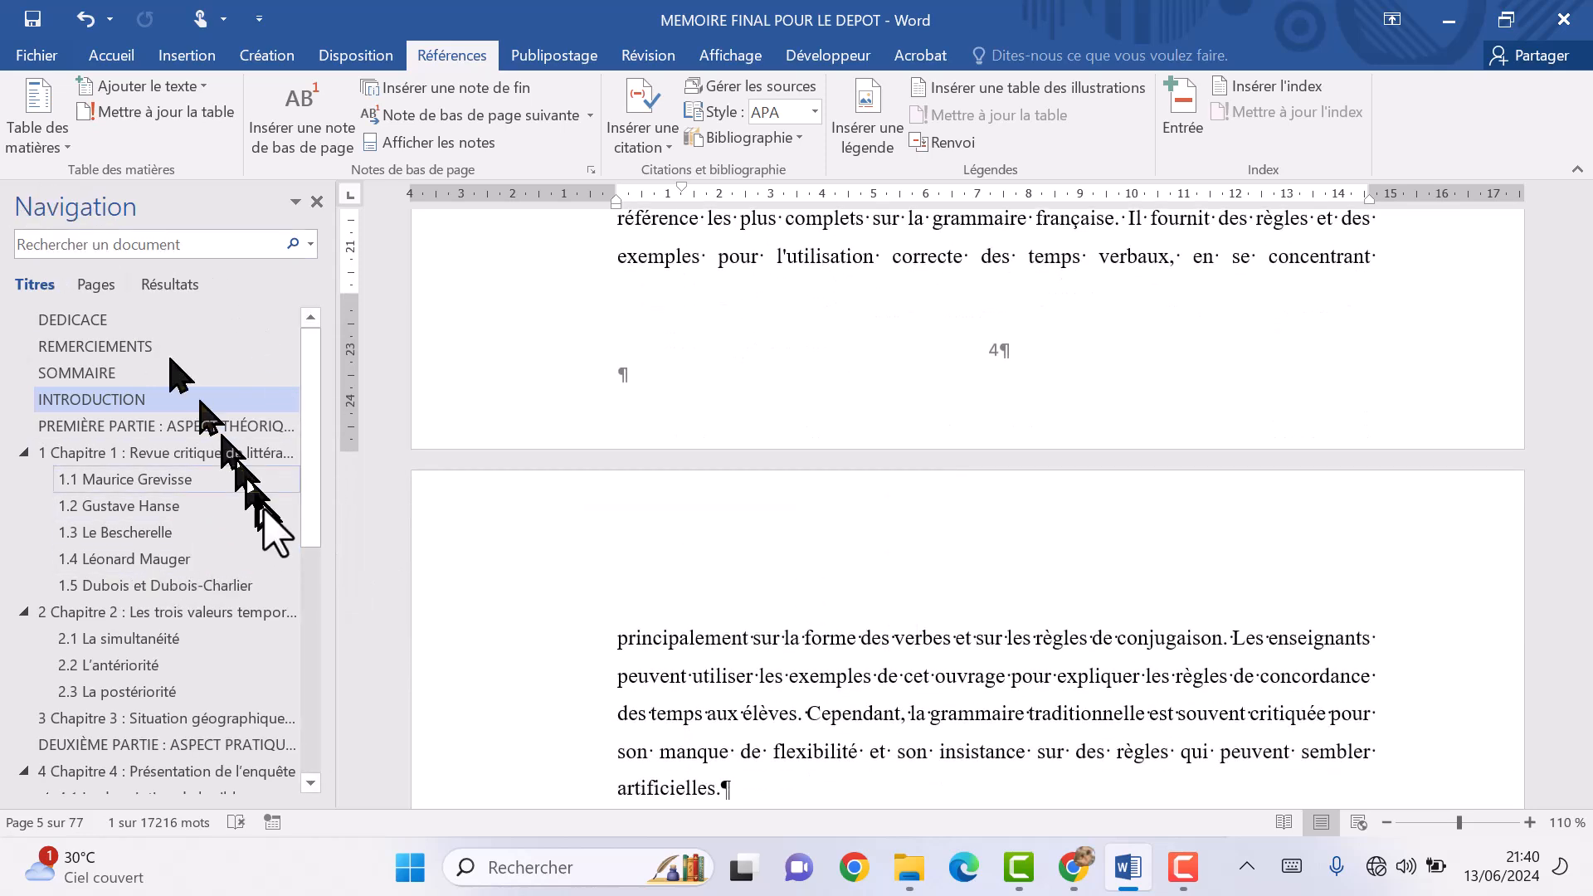
pyautogui.moveTo(309, 502); pyautogui.dragTo(133, 680)
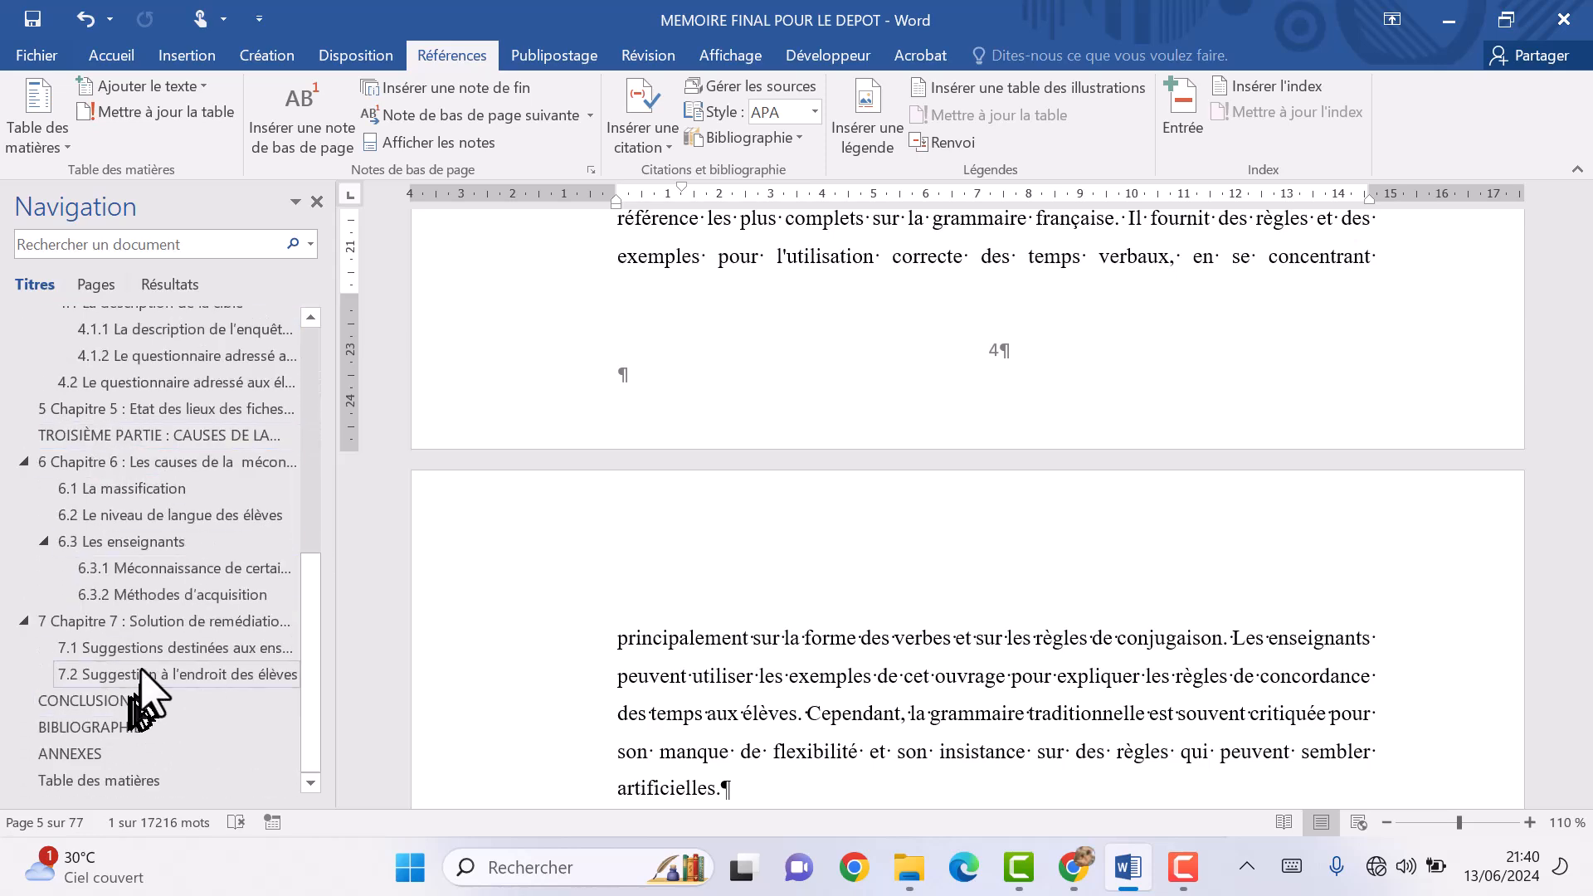
pyautogui.click(70, 755)
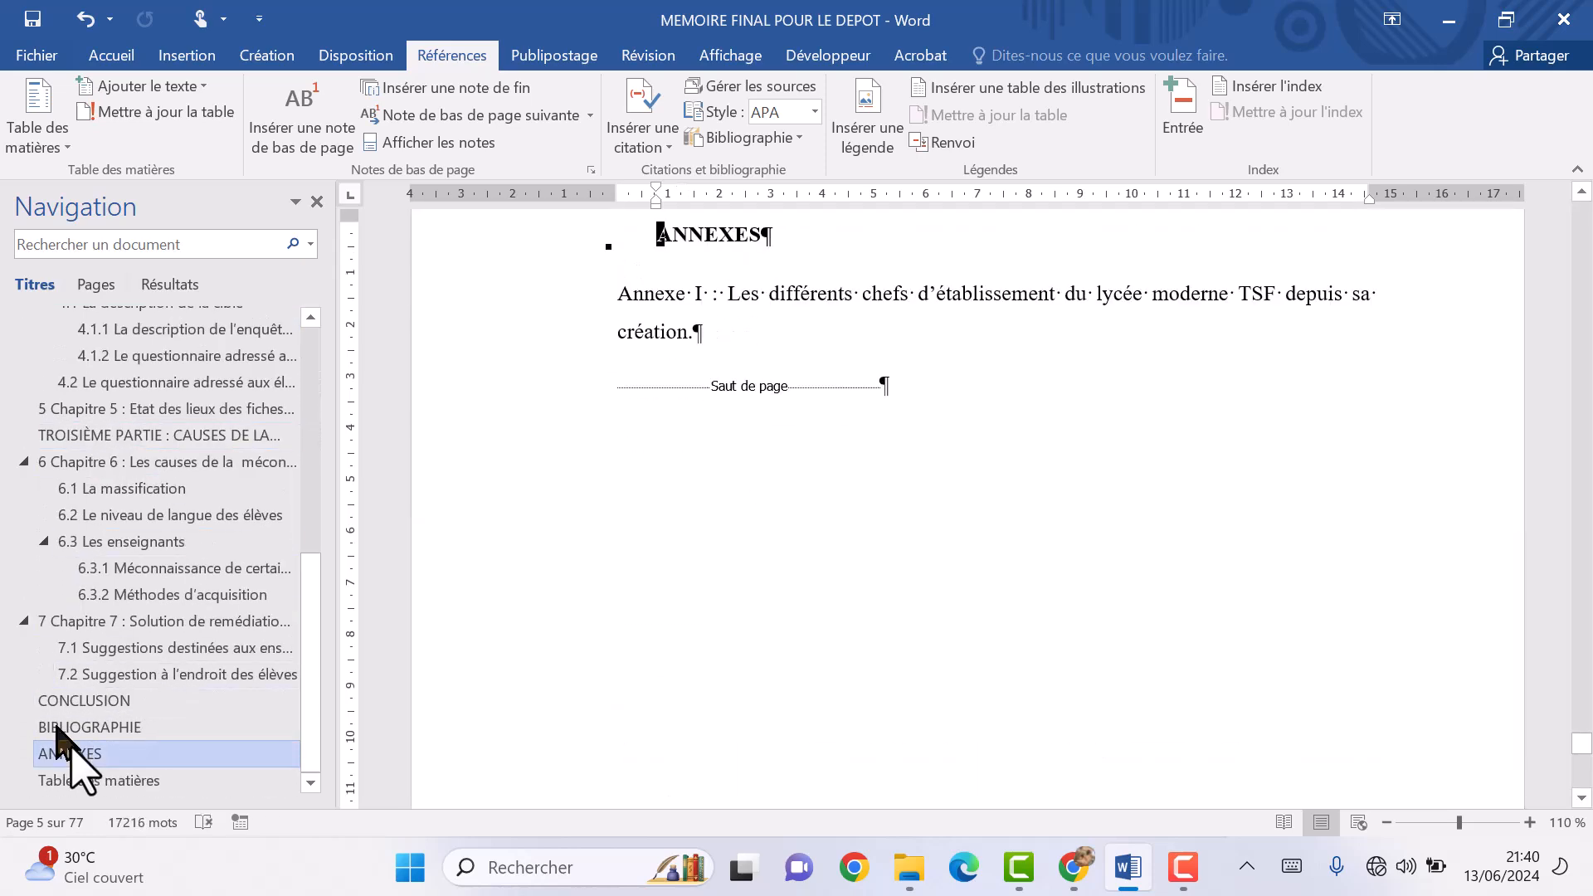
pyautogui.scroll(-3, 575, 547)
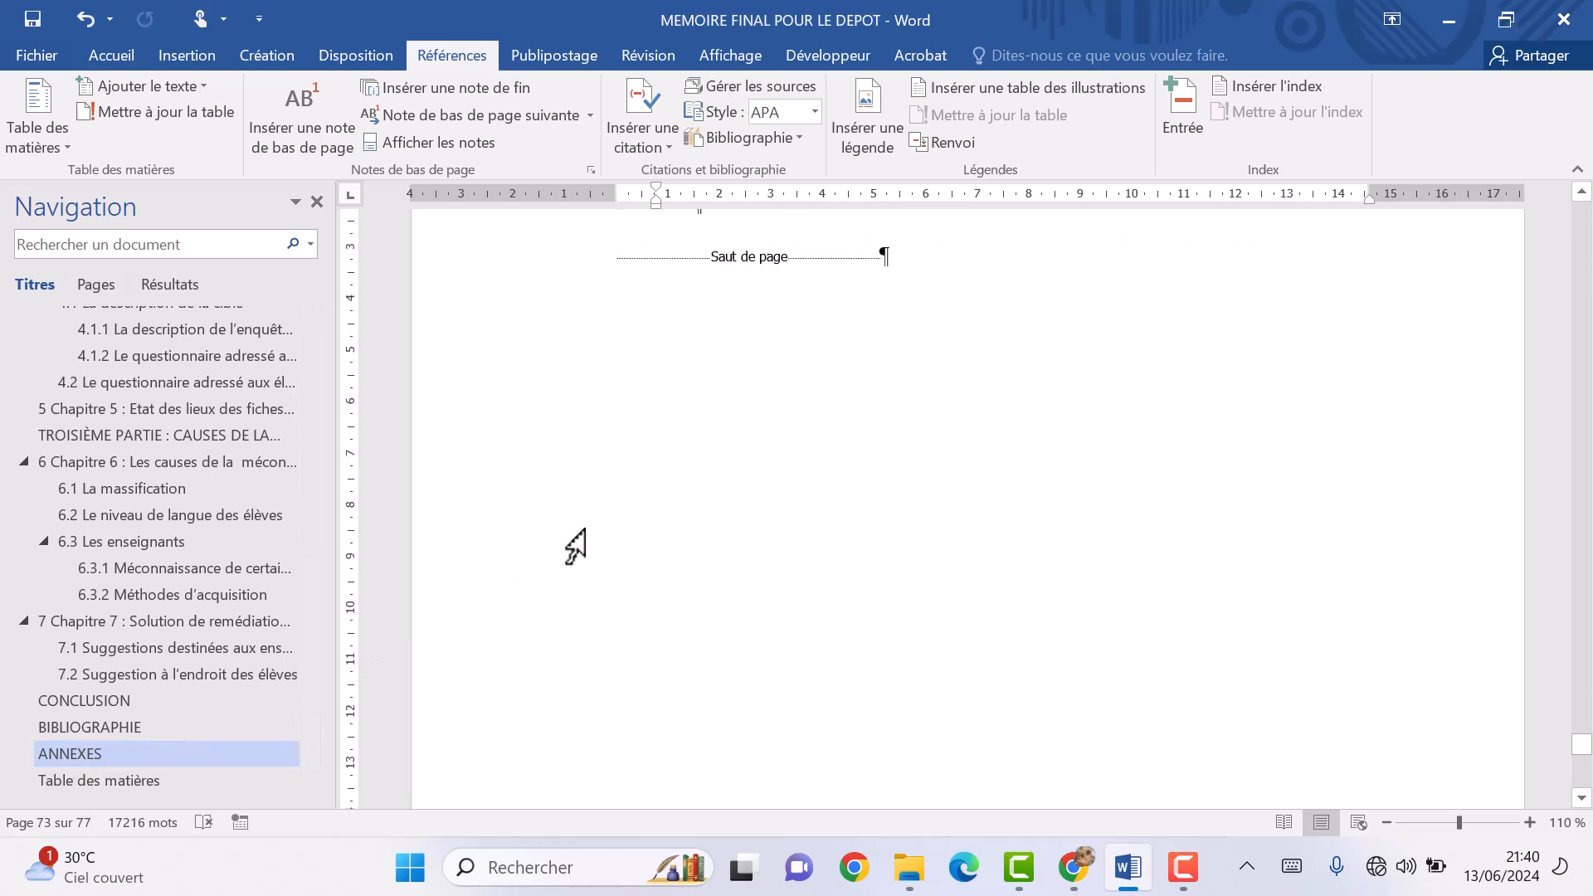
pyautogui.scroll(-15, 575, 547)
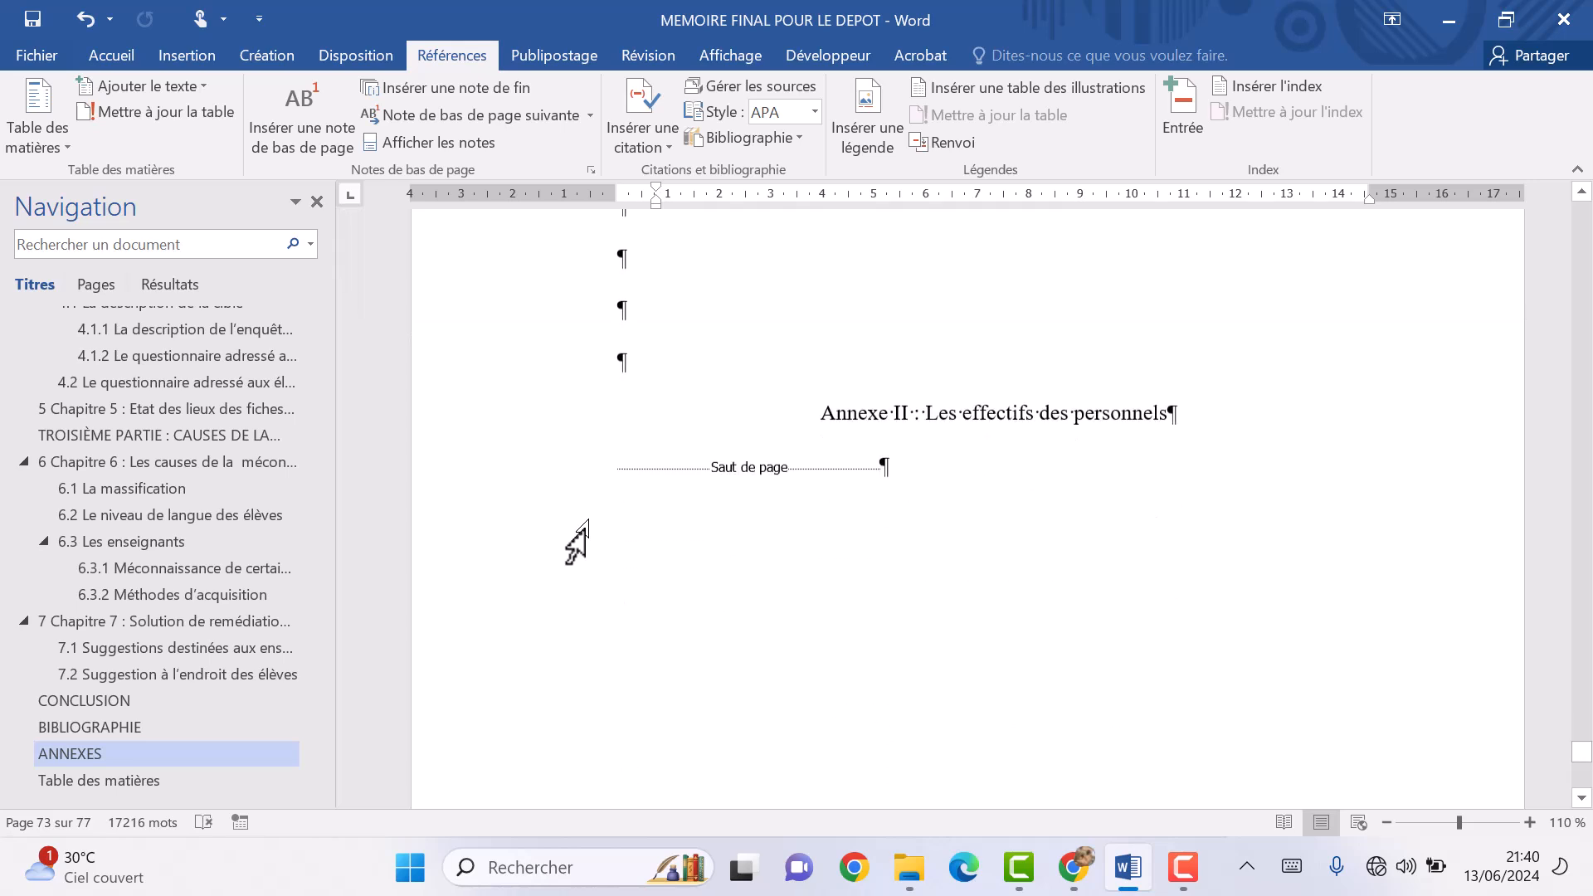
pyautogui.scroll(-15, 575, 547)
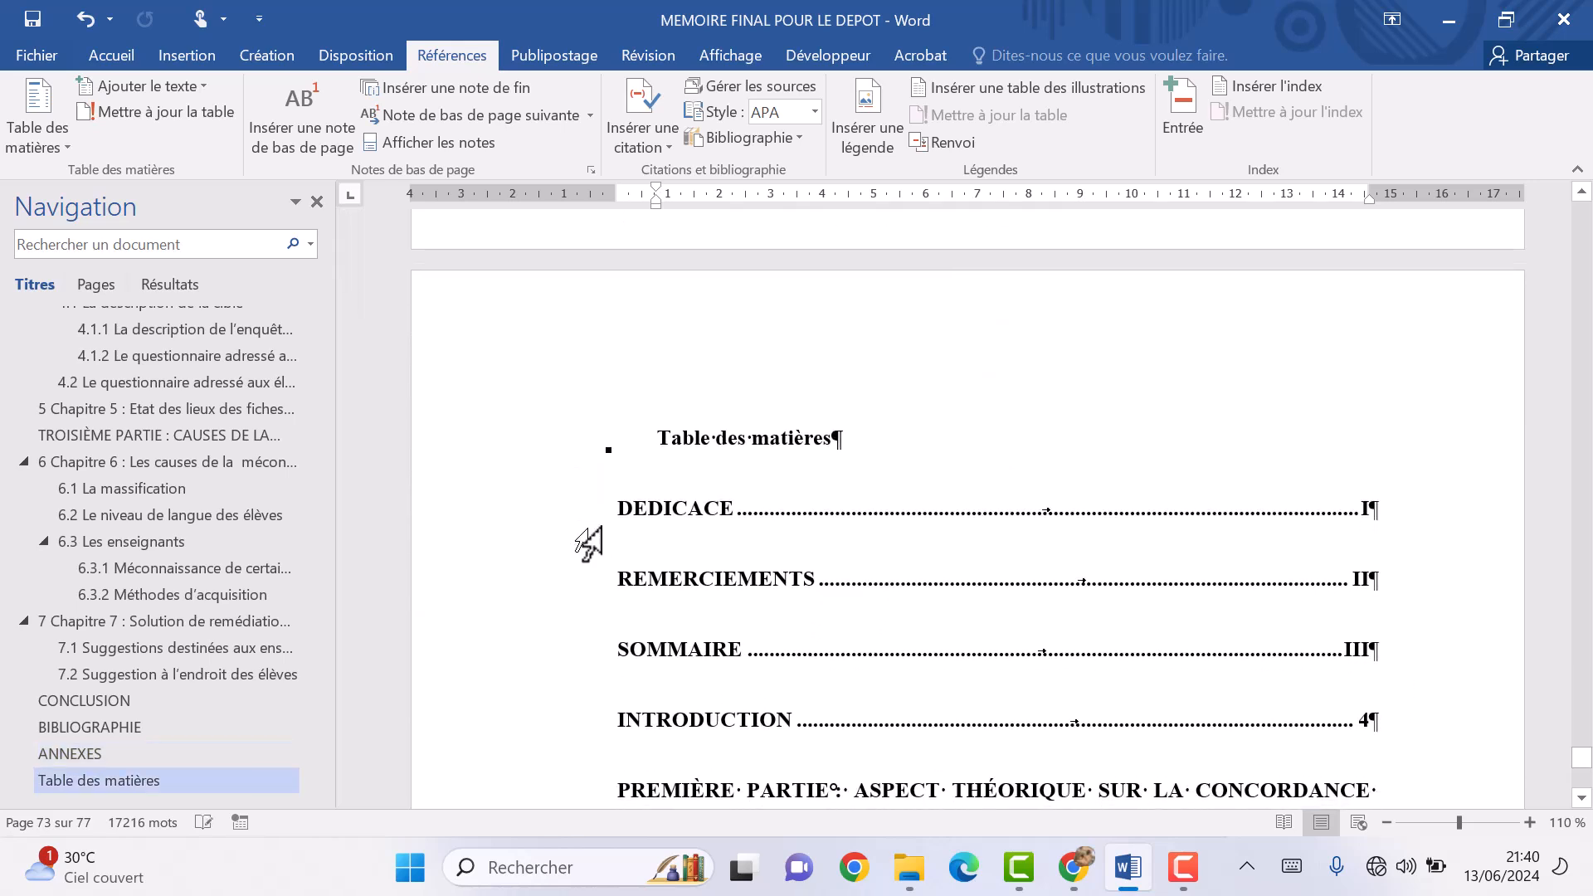
pyautogui.click(658, 429)
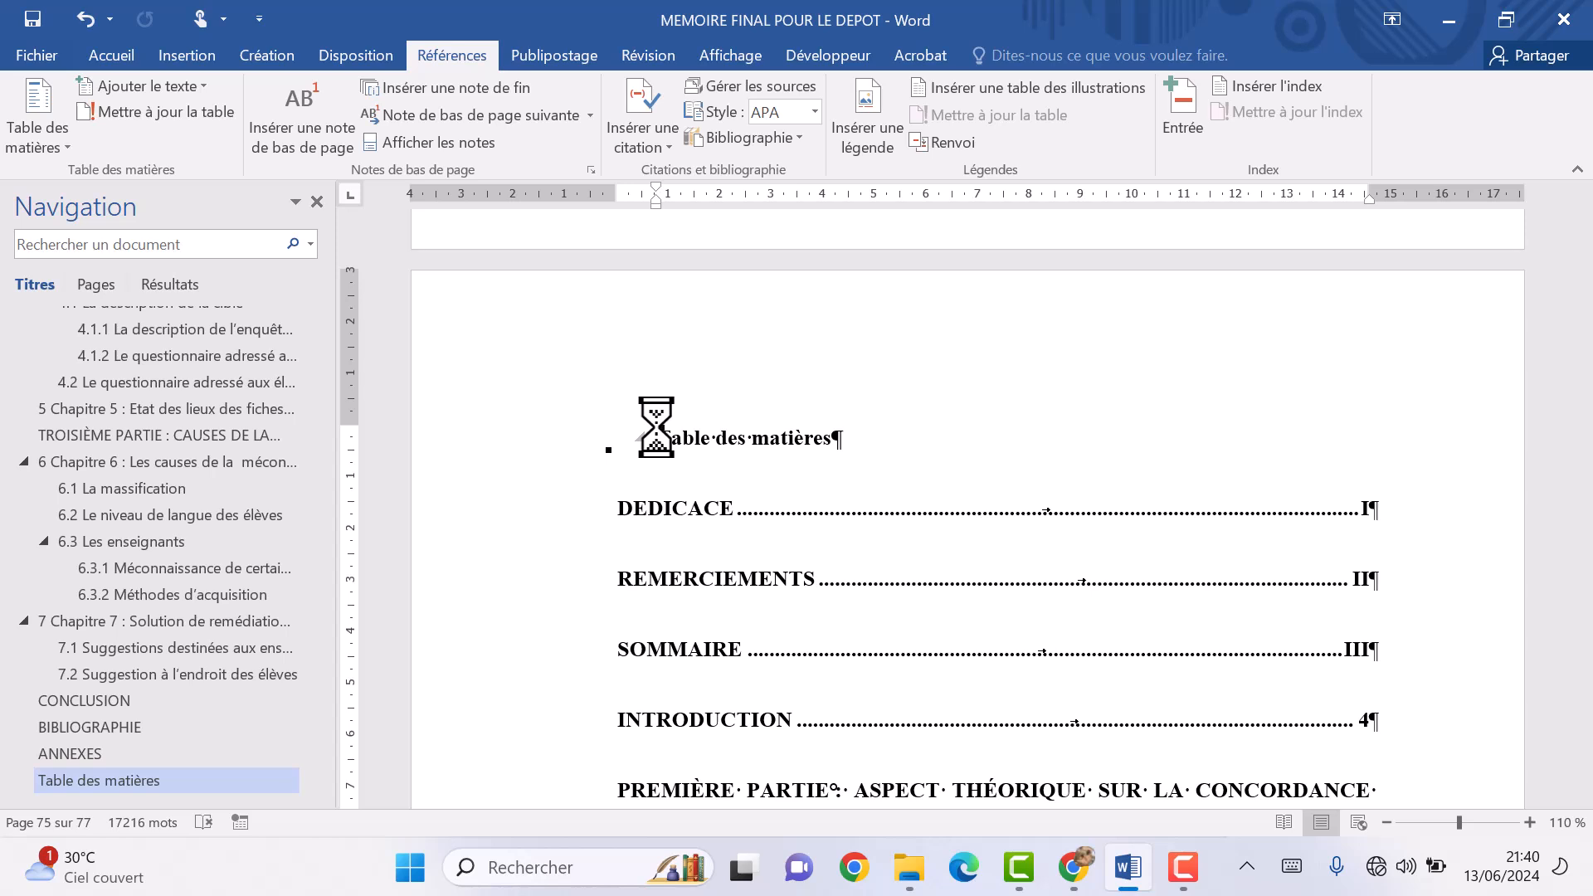
pyautogui.hotkey('ctrl', 'Return')
# Add the title "INDEX" on its own line above the page break on the new page before the table of contents.
pyautogui.scroll(7, 656, 426)
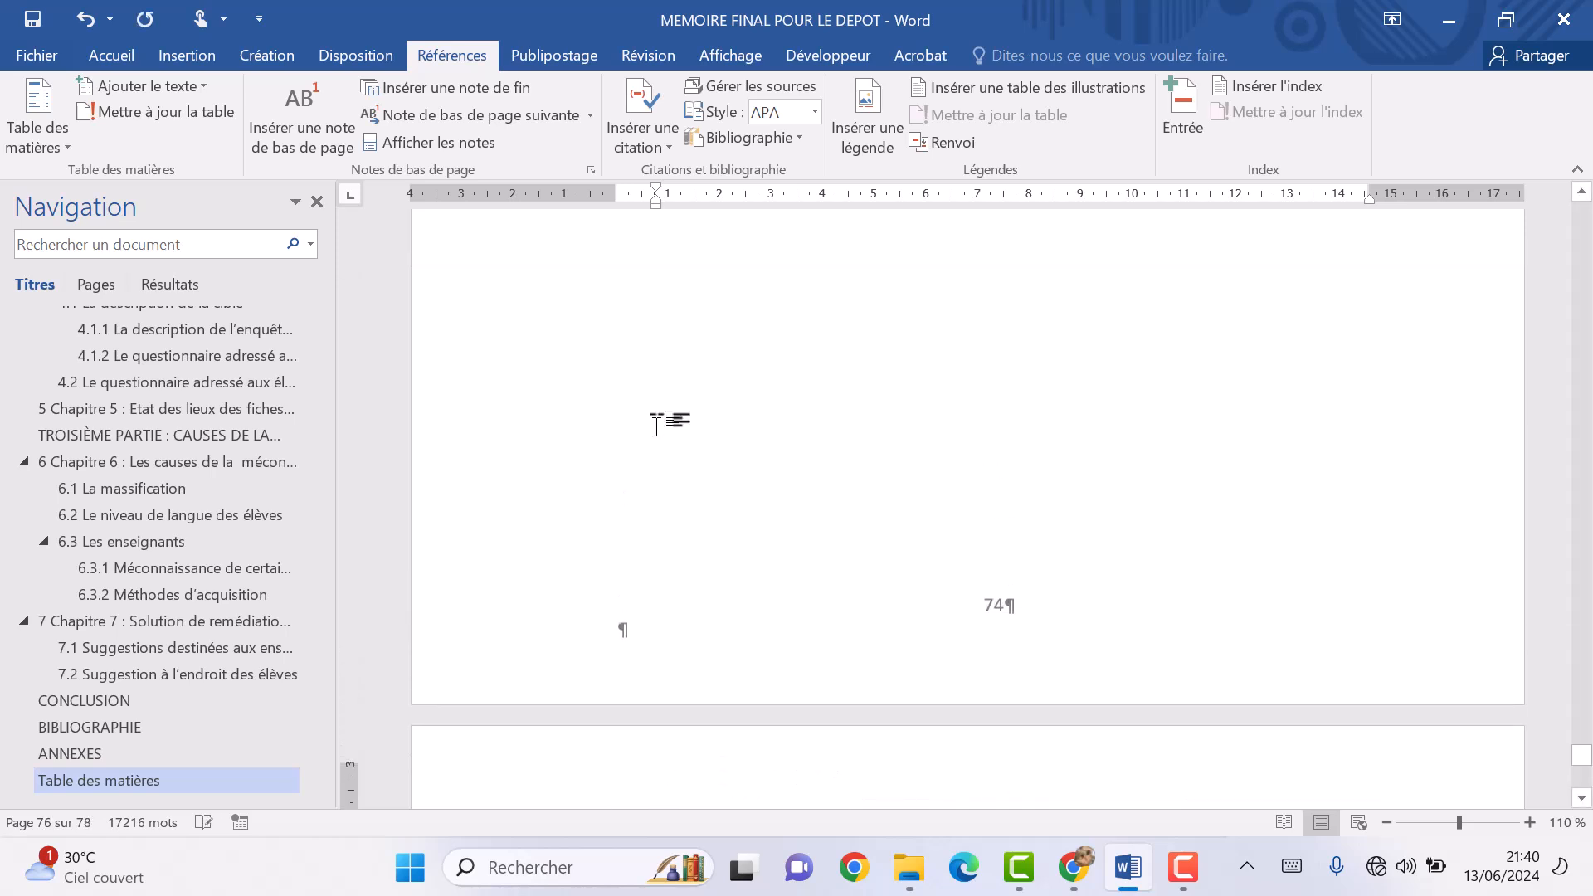
pyautogui.scroll(5, 656, 427)
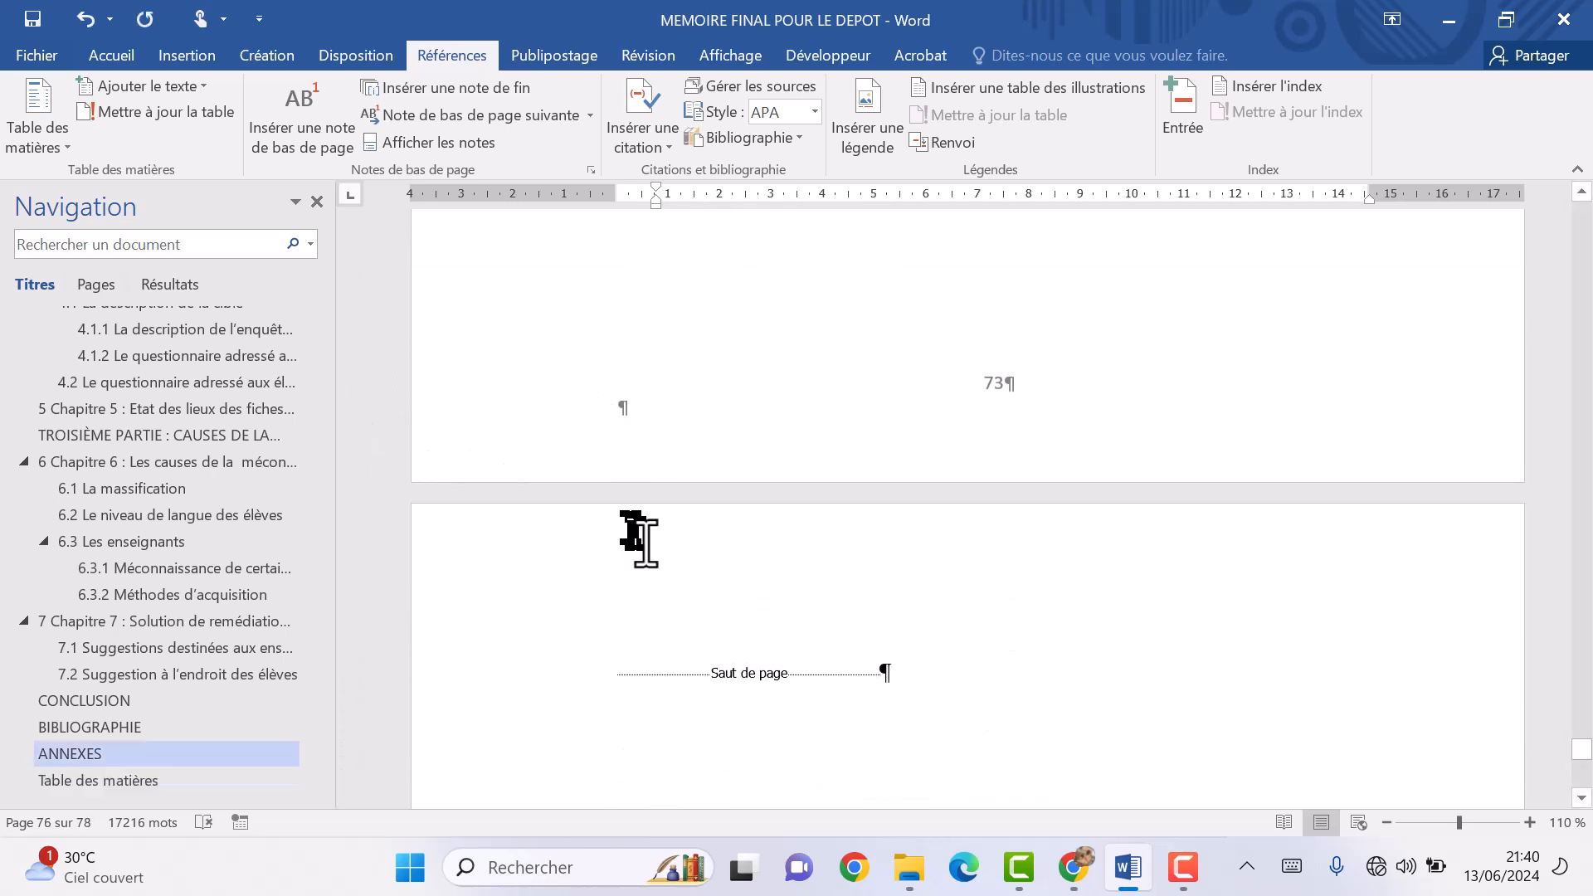
pyautogui.click(614, 674)
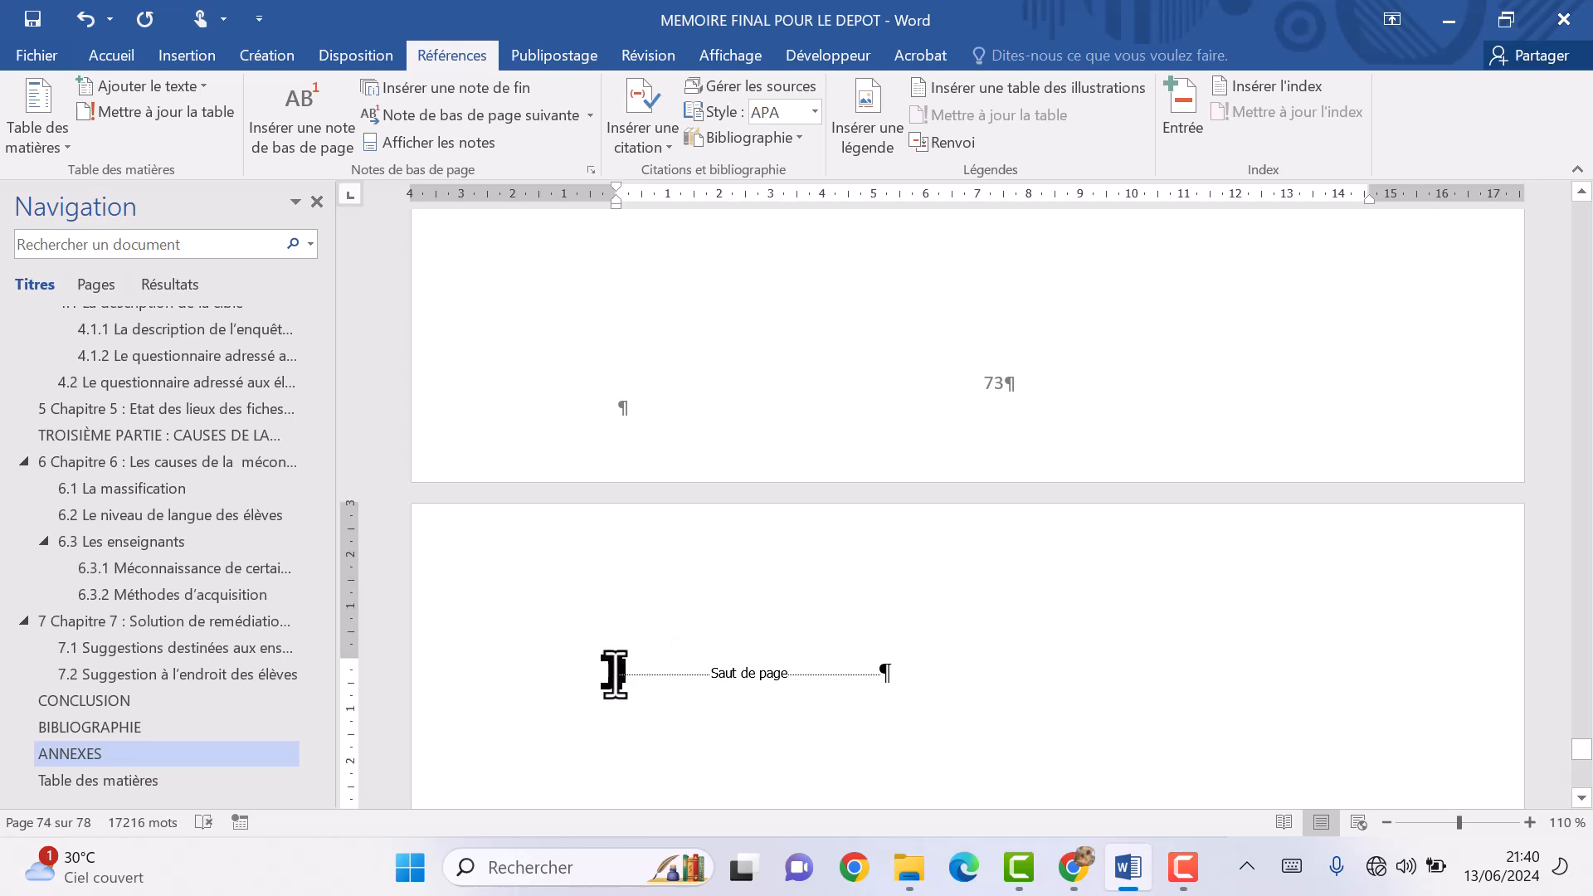
pyautogui.press('Return')
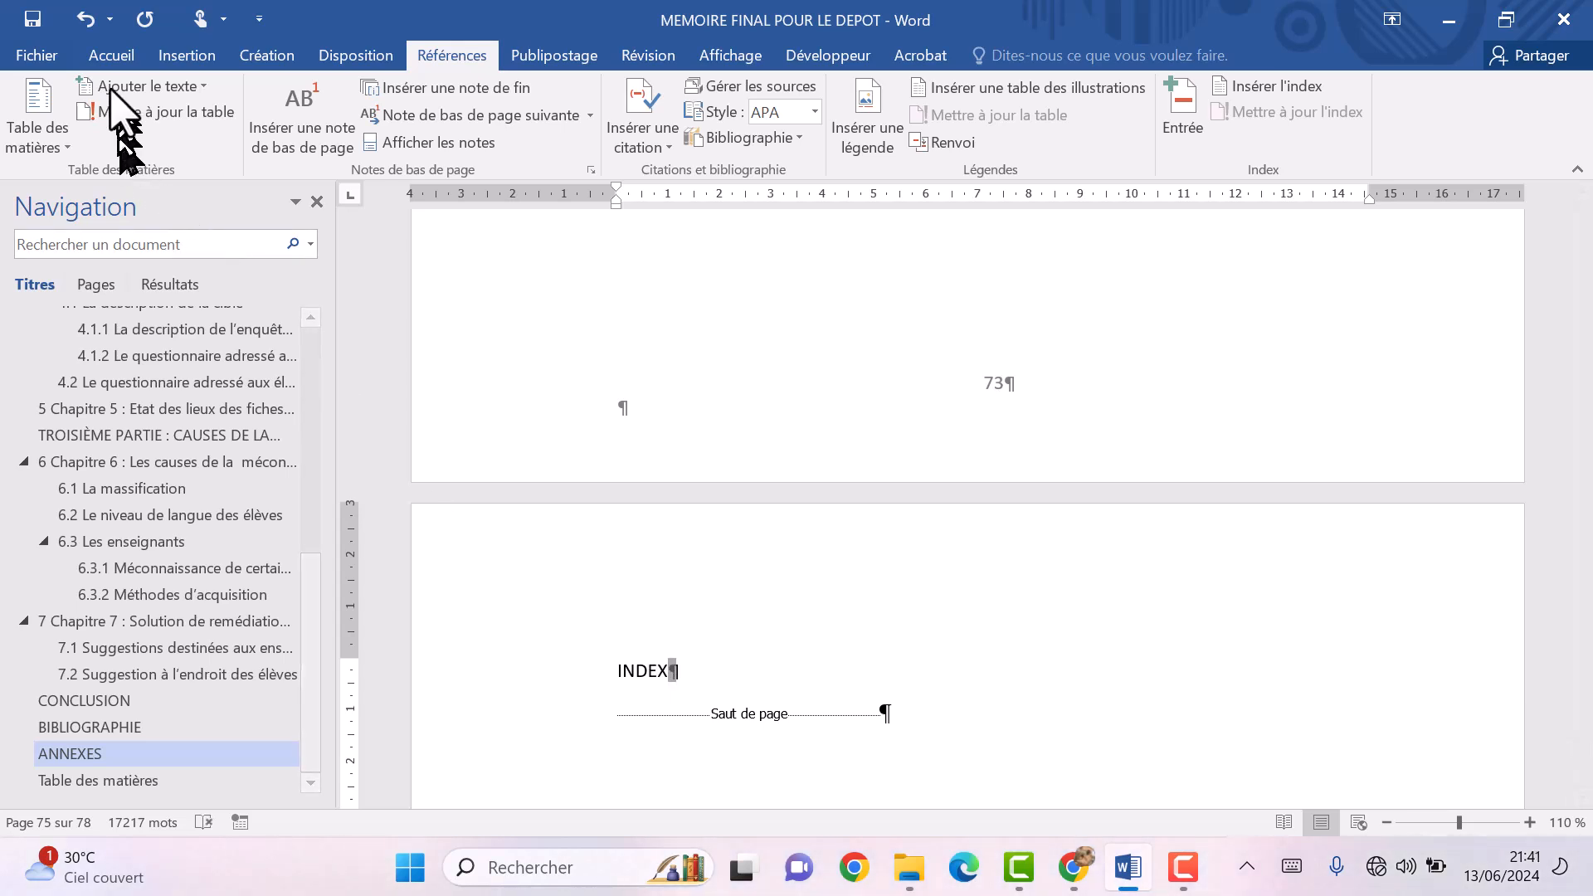
# Format the "INDEX" title in Times New Roman, size 12, bold and justified, with 1.5 line spacing.
pyautogui.click(110, 57)
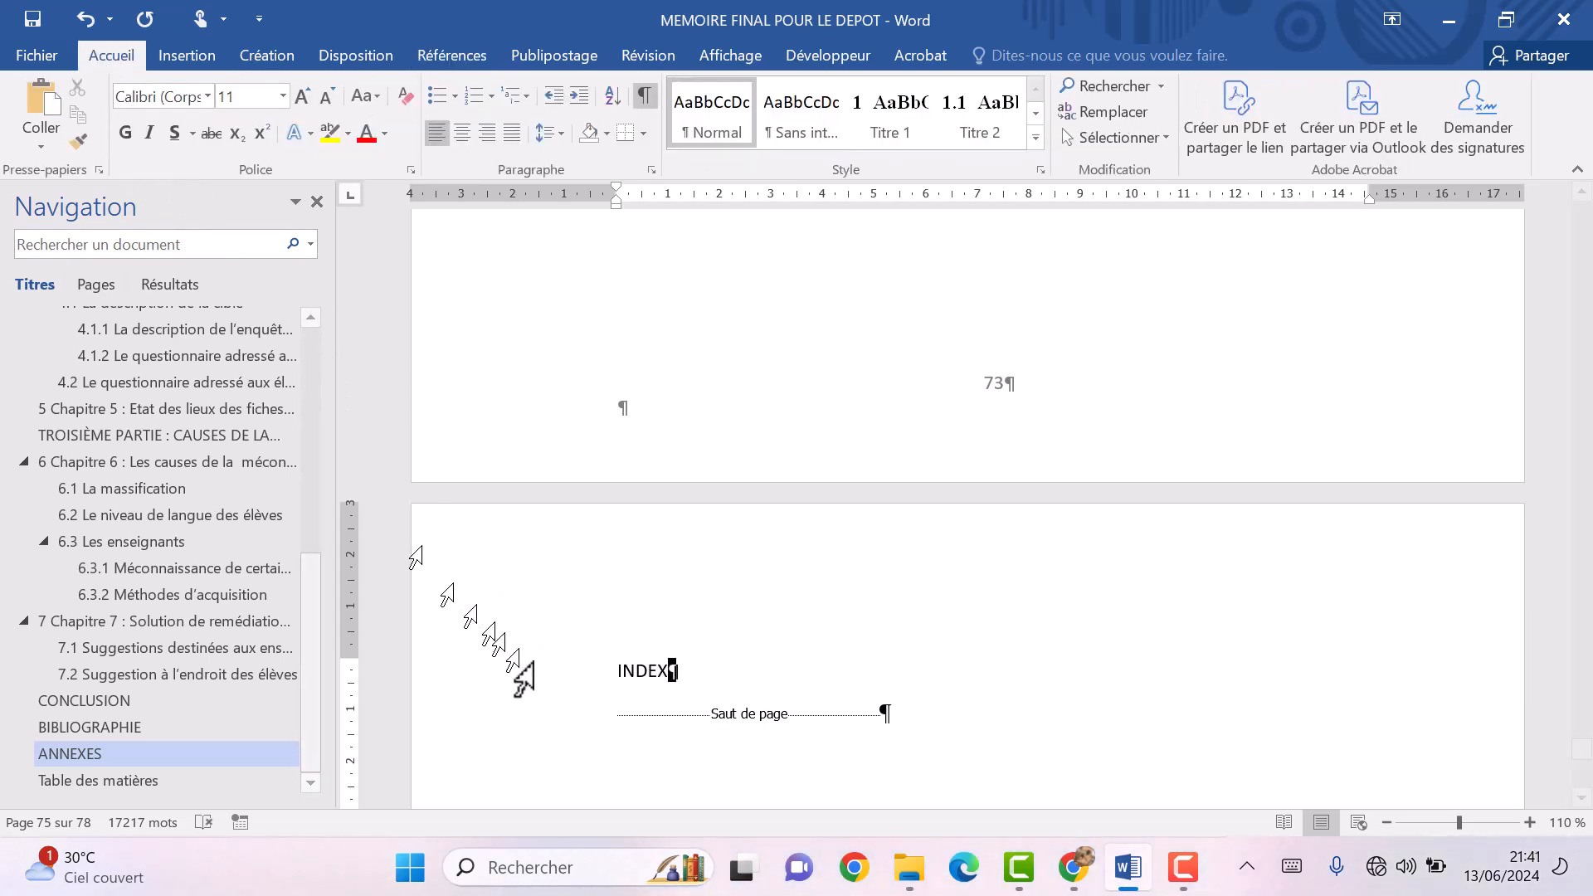
pyautogui.click(562, 691)
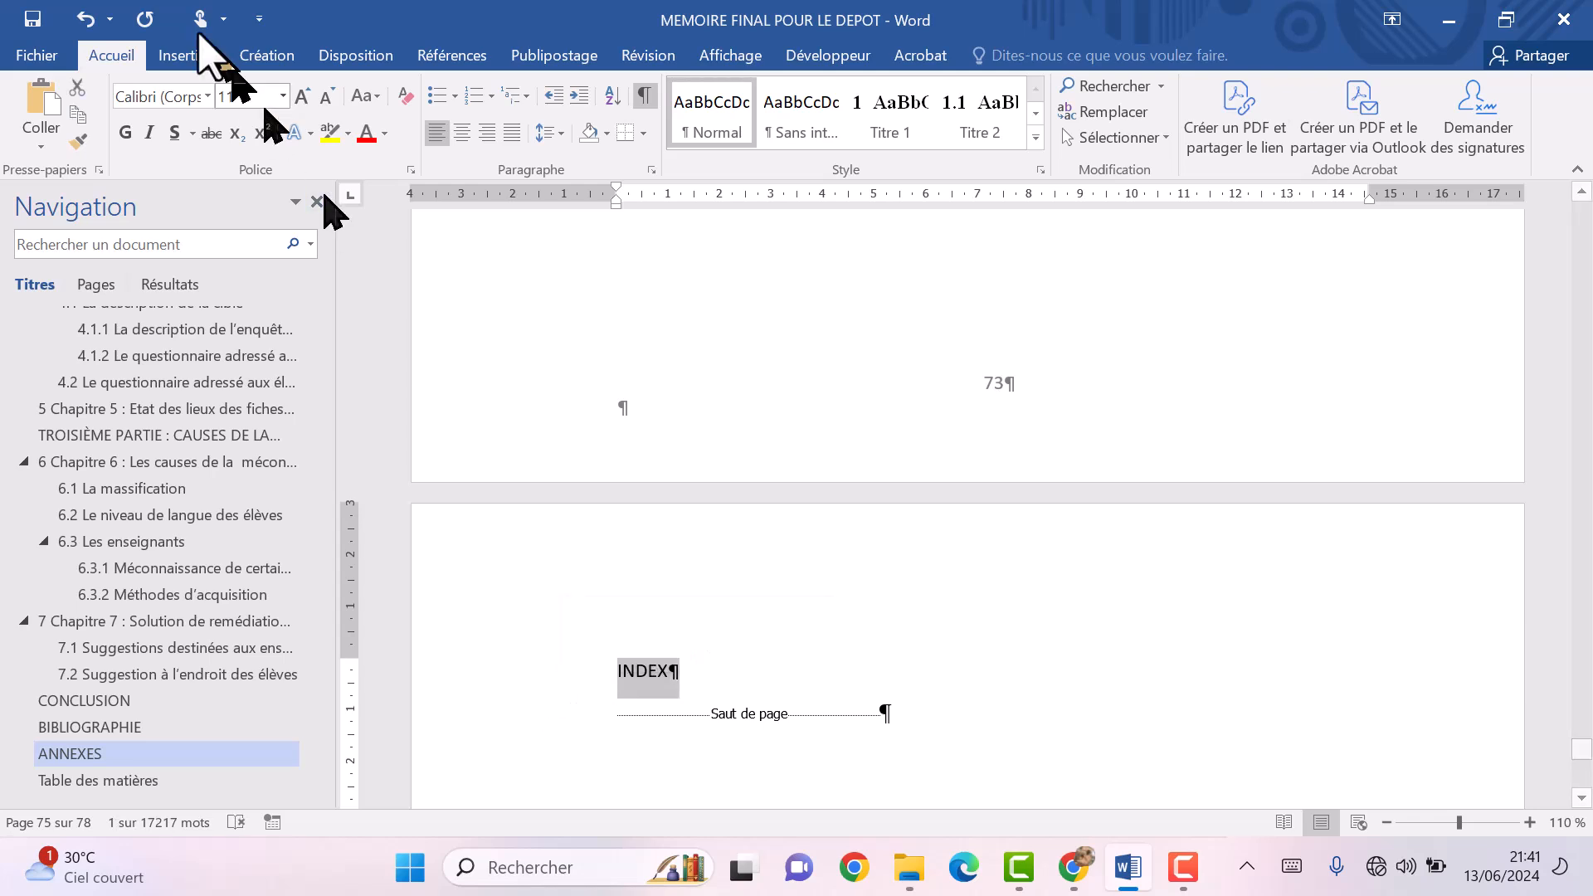
pyautogui.click(155, 97)
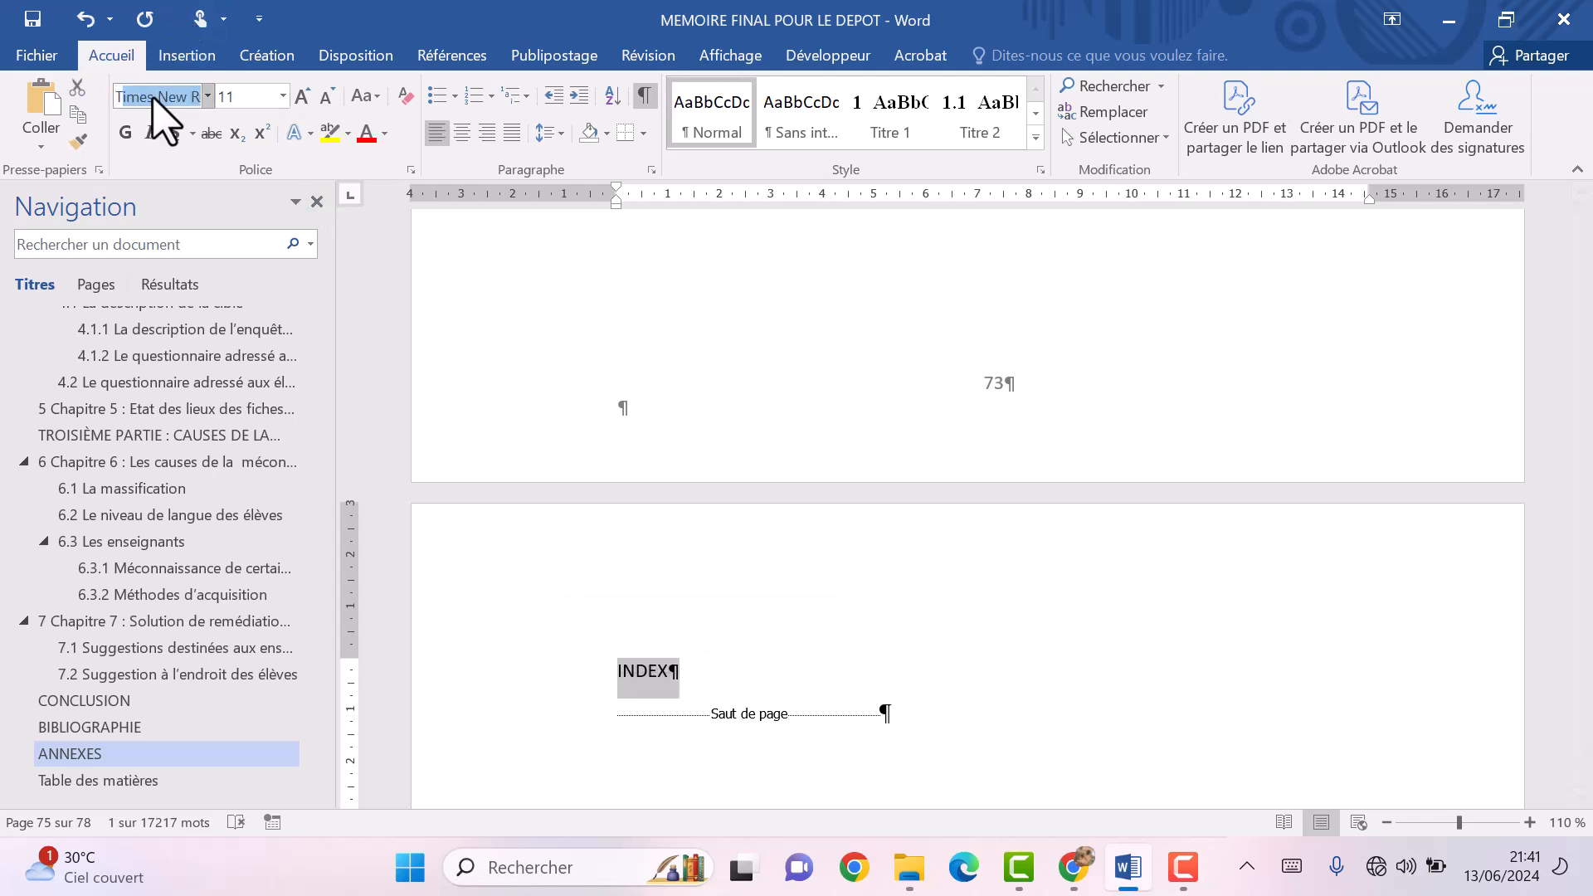
pyautogui.press('Return')
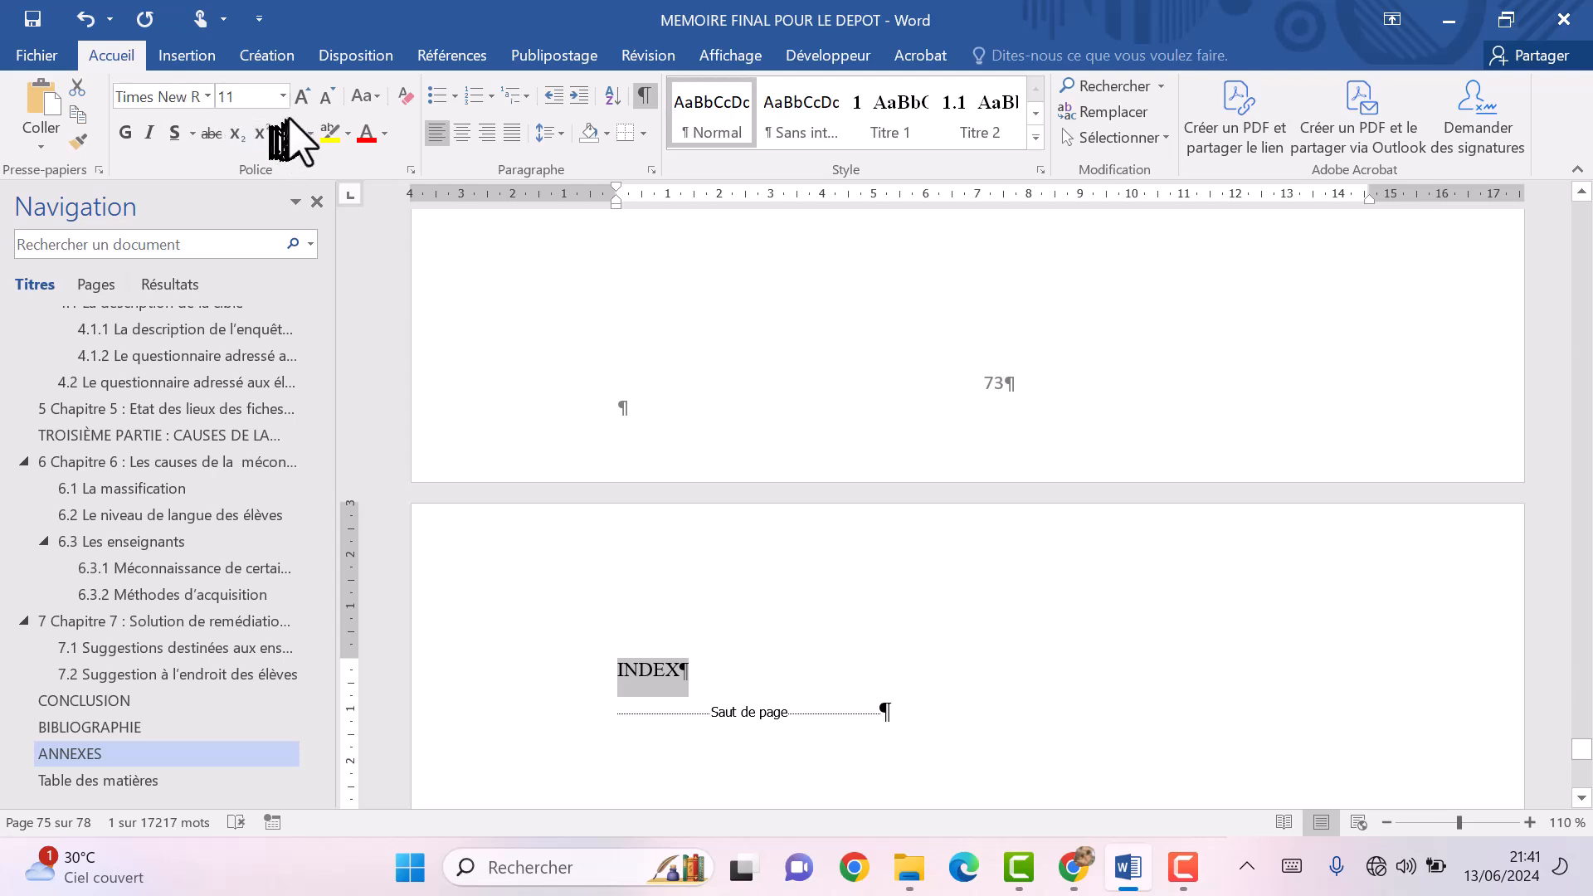
pyautogui.click(297, 101)
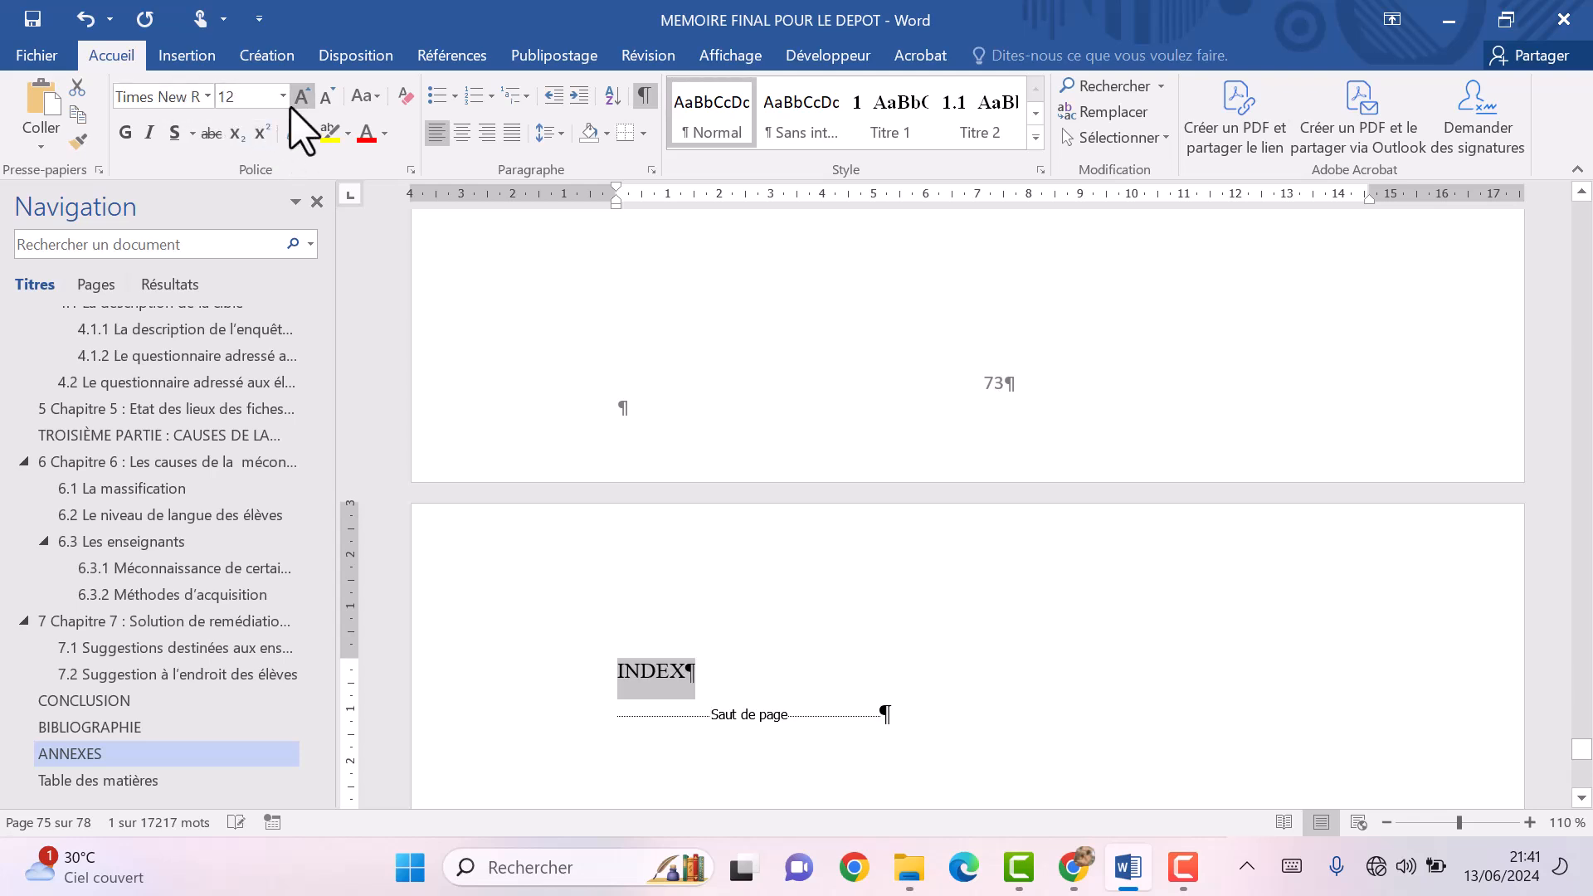
pyautogui.click(512, 133)
pyautogui.click(547, 133)
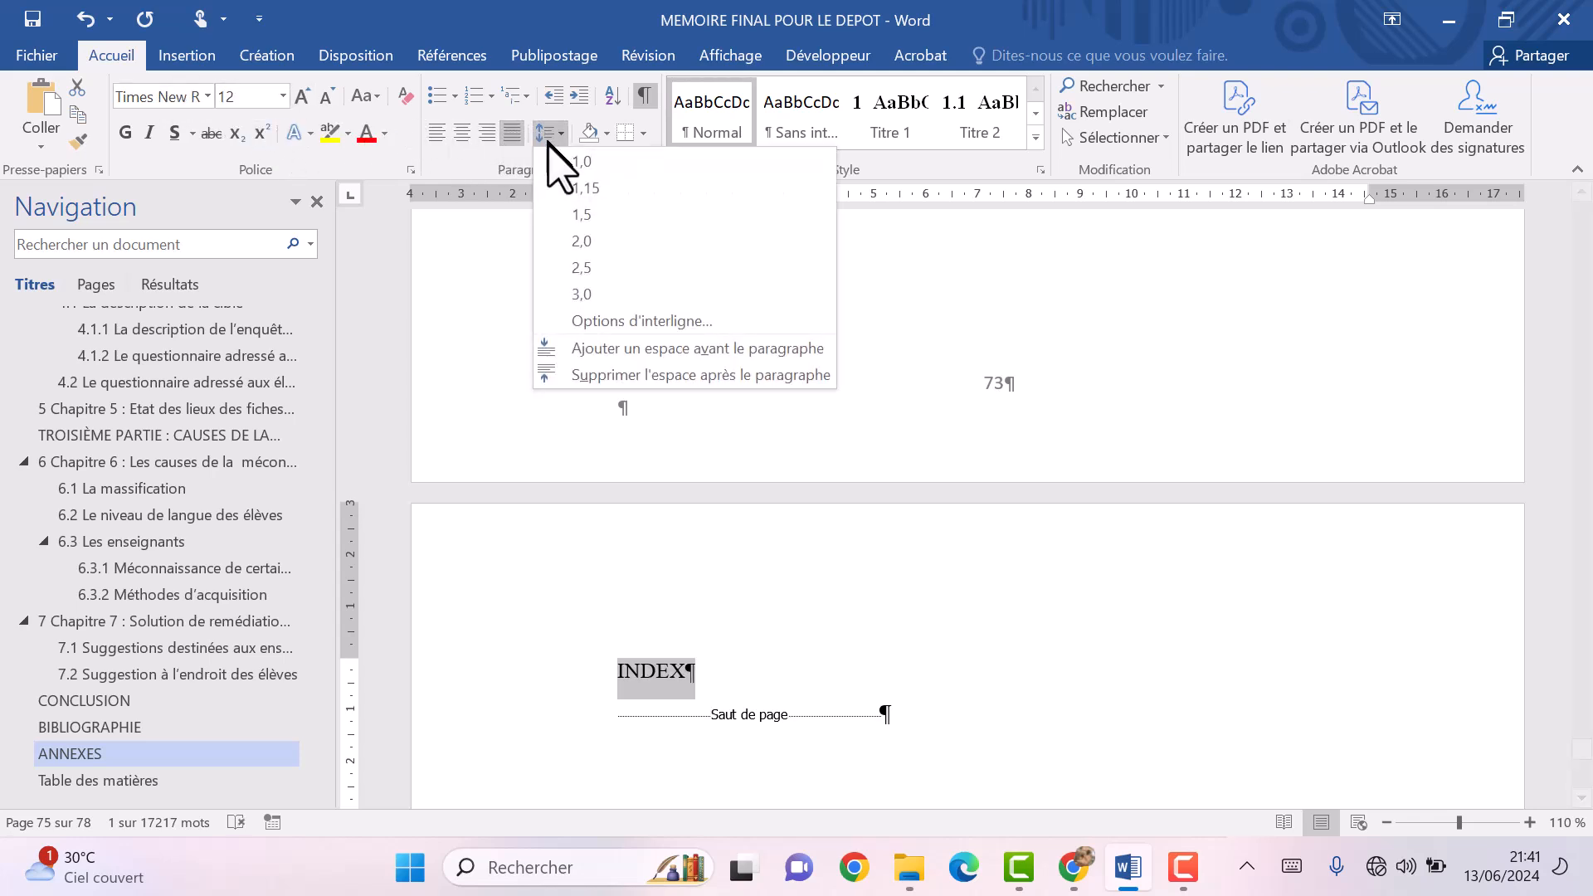
pyautogui.click(580, 216)
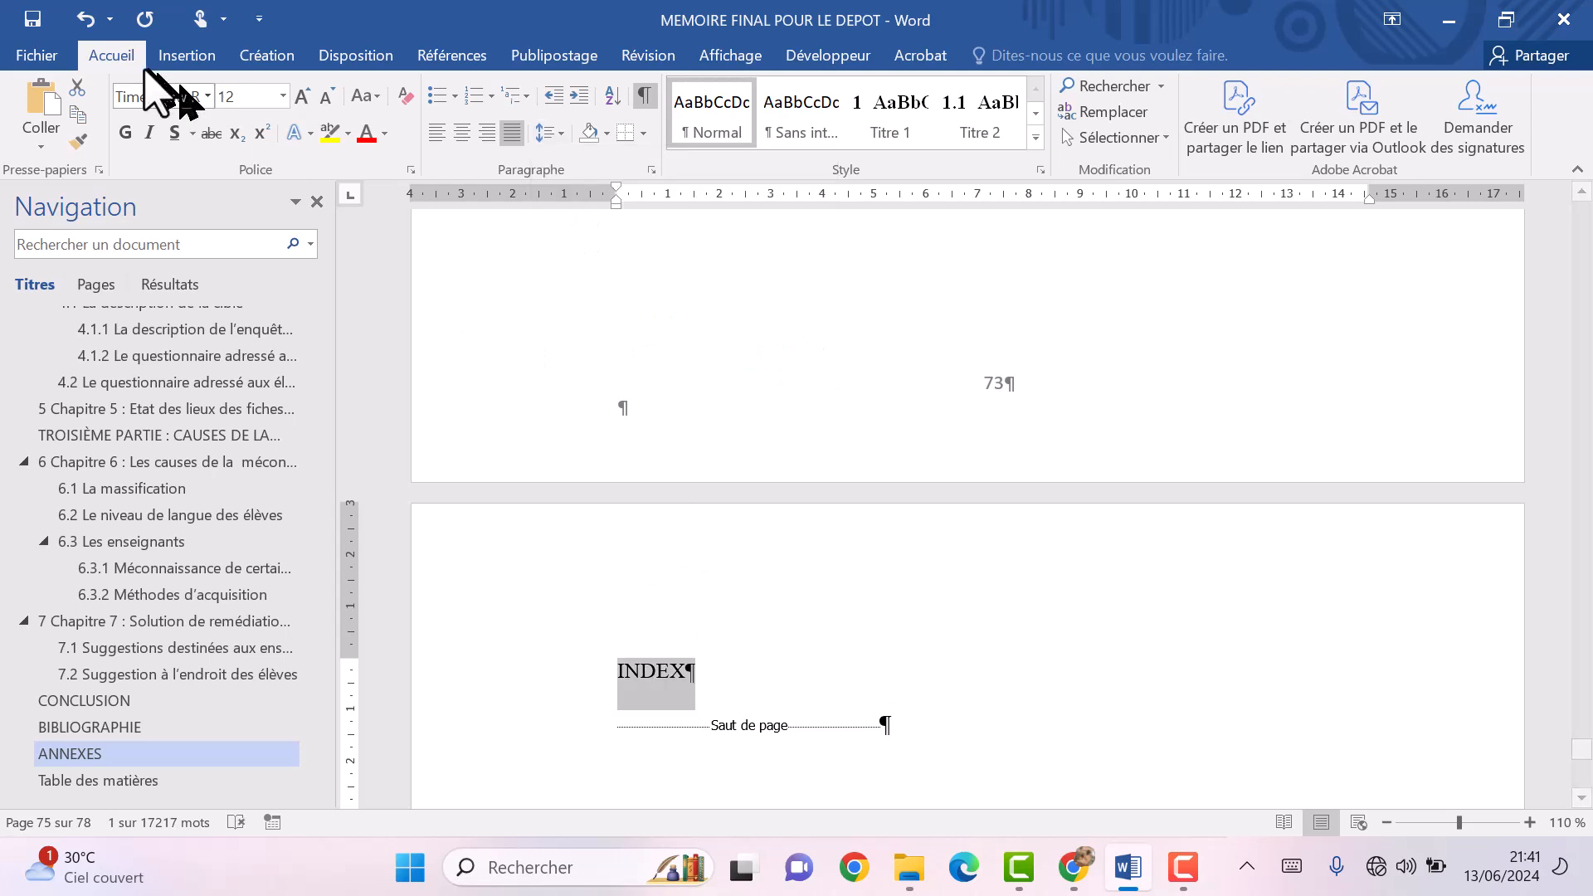
pyautogui.click(126, 132)
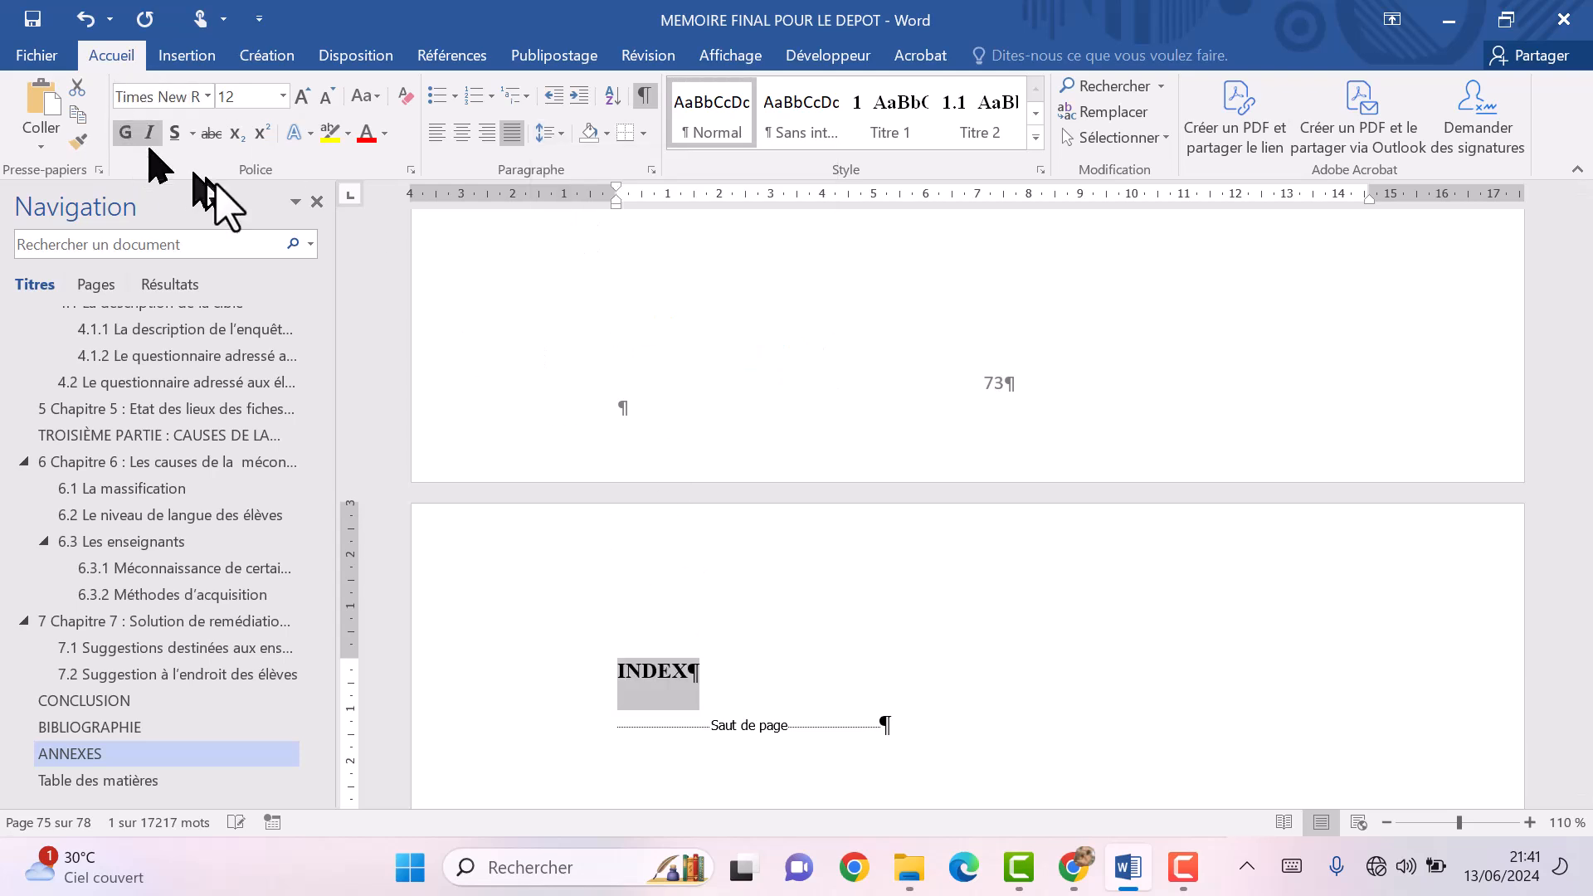
# Apply the Titre 1 style to the "INDEX" title without its automatic number, and add an empty paragraph below it.
pyautogui.click(889, 121)
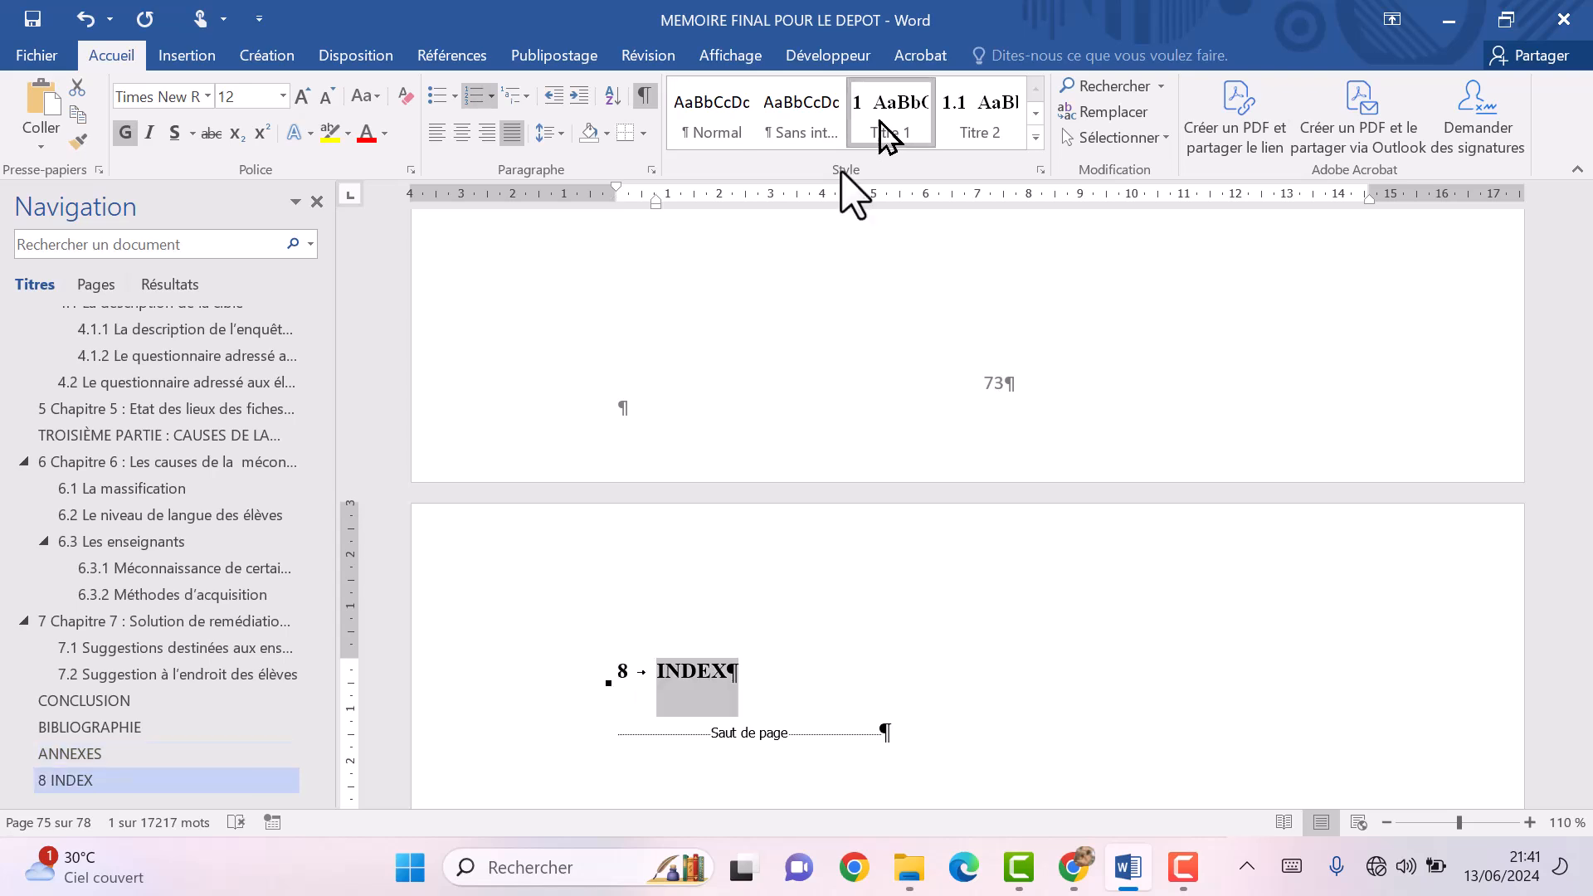
pyautogui.click(657, 674)
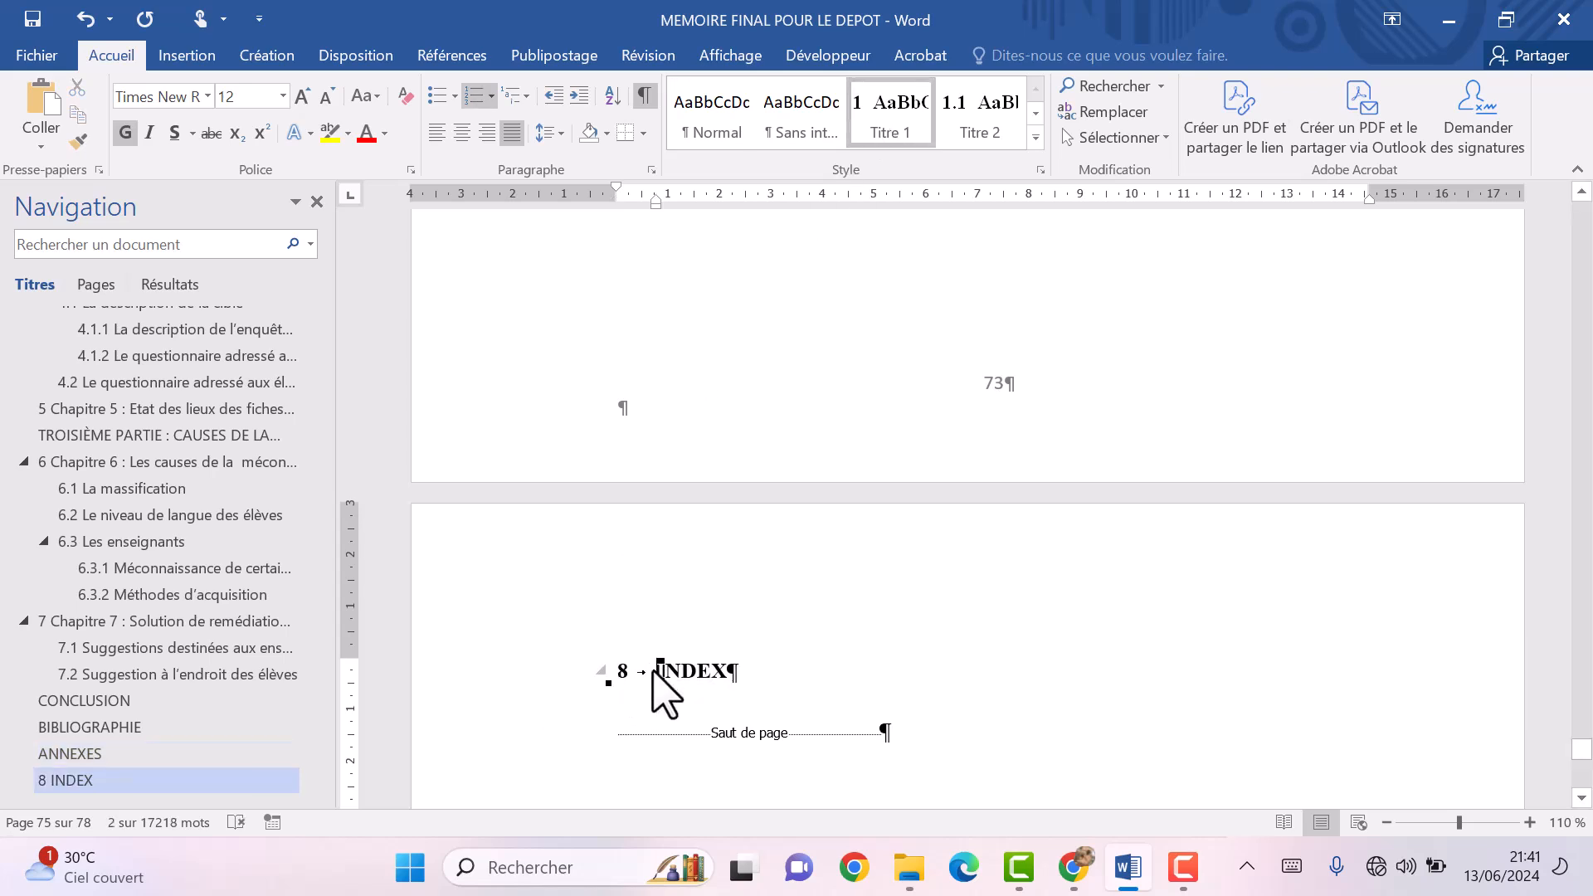
pyautogui.press('BackSpace')
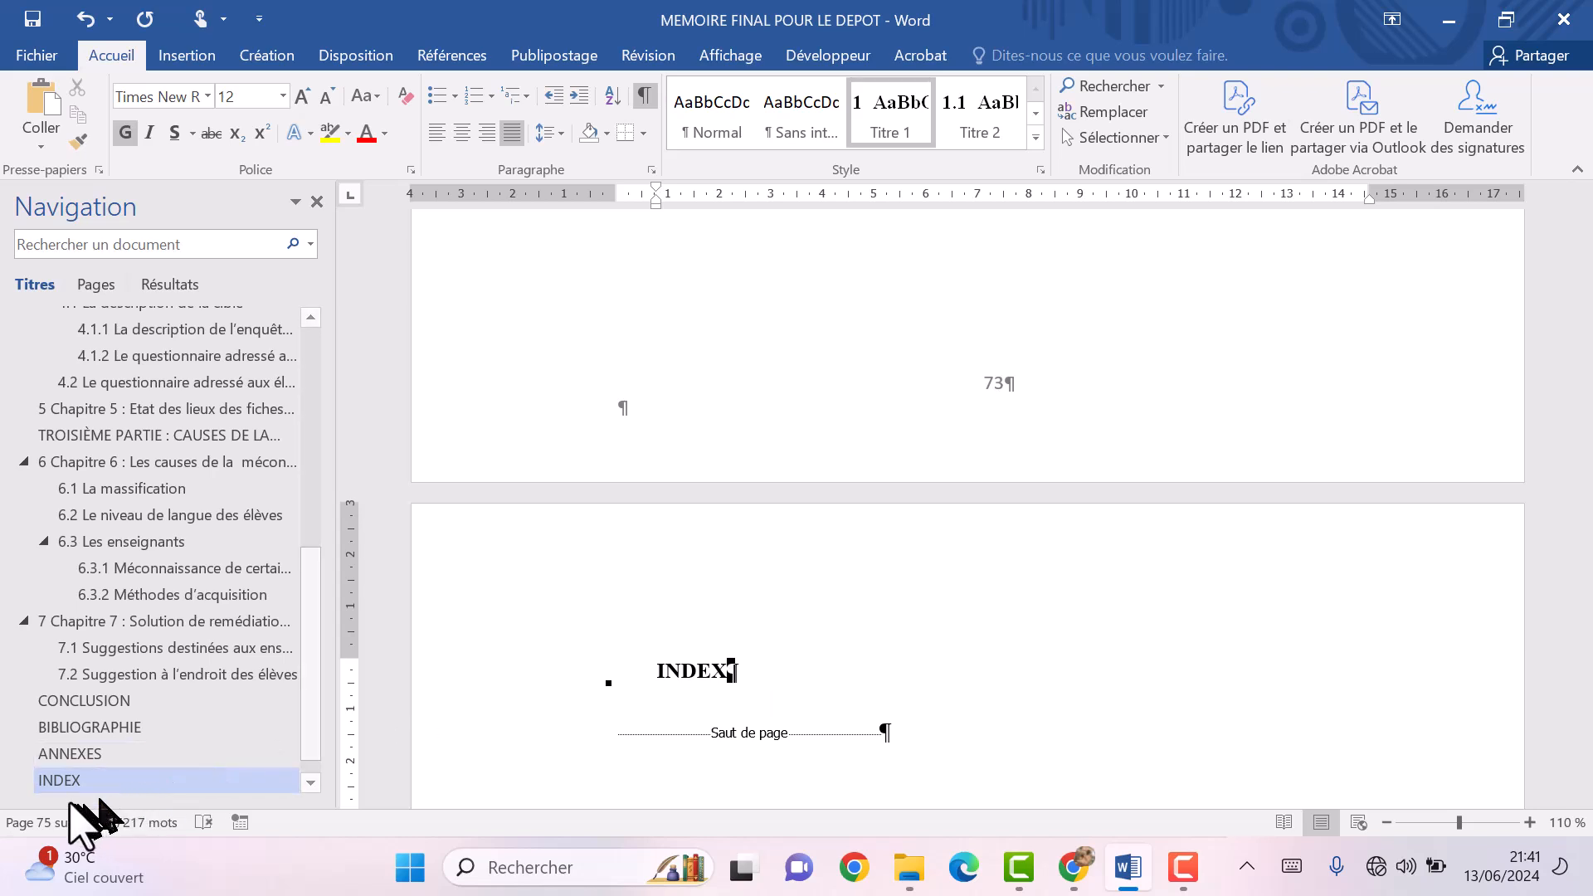
pyautogui.press('Return')
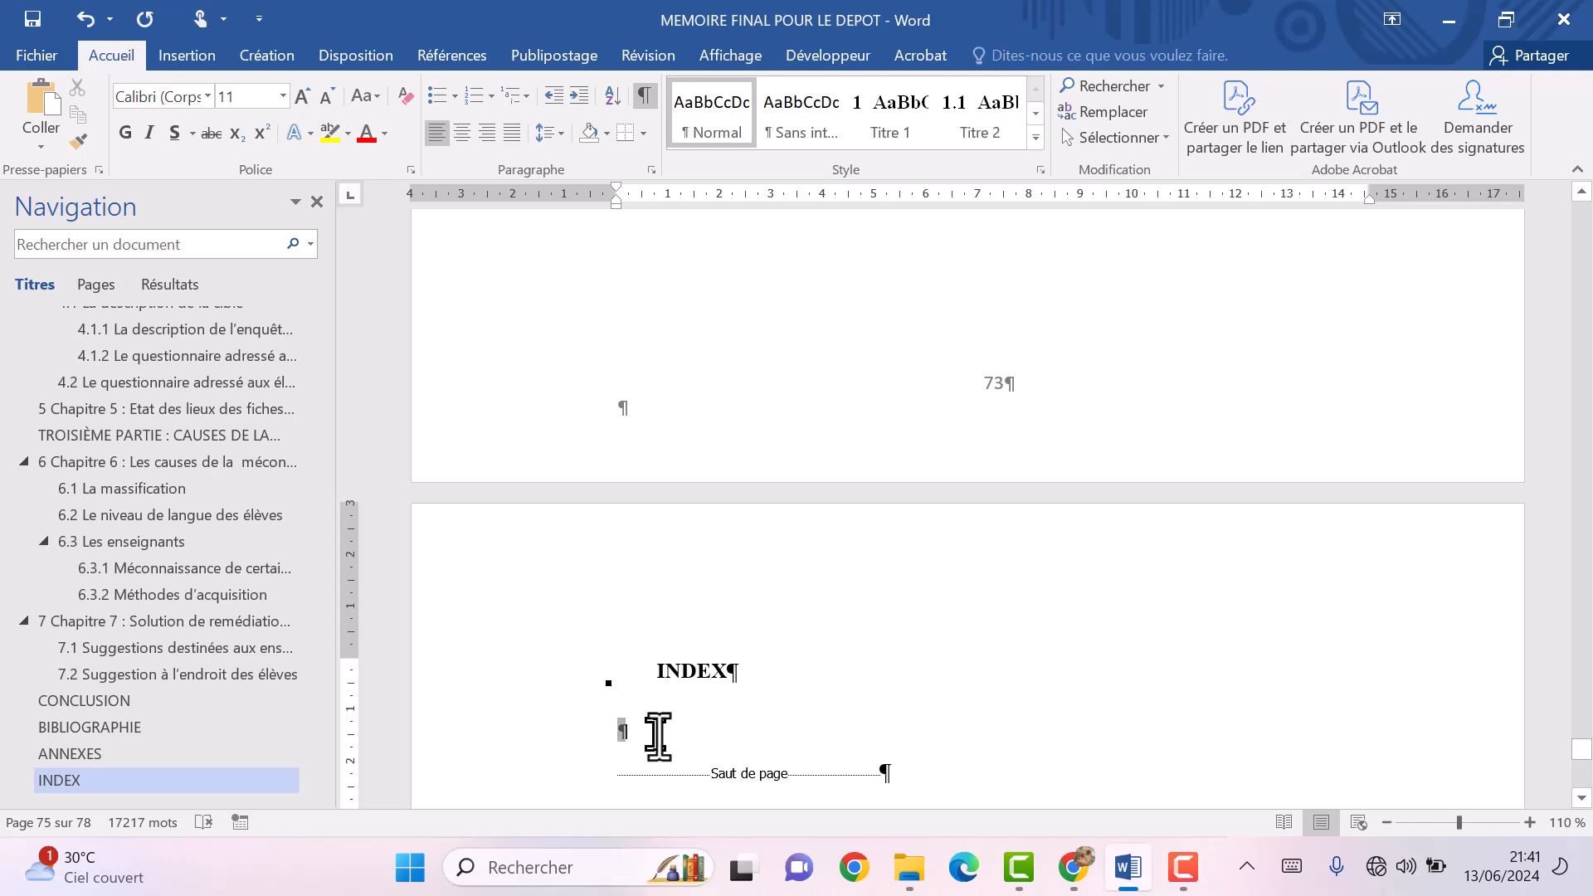
# Insert an index in the empty paragraph below the "INDEX" title, using the Moderne format.
pyautogui.click(454, 56)
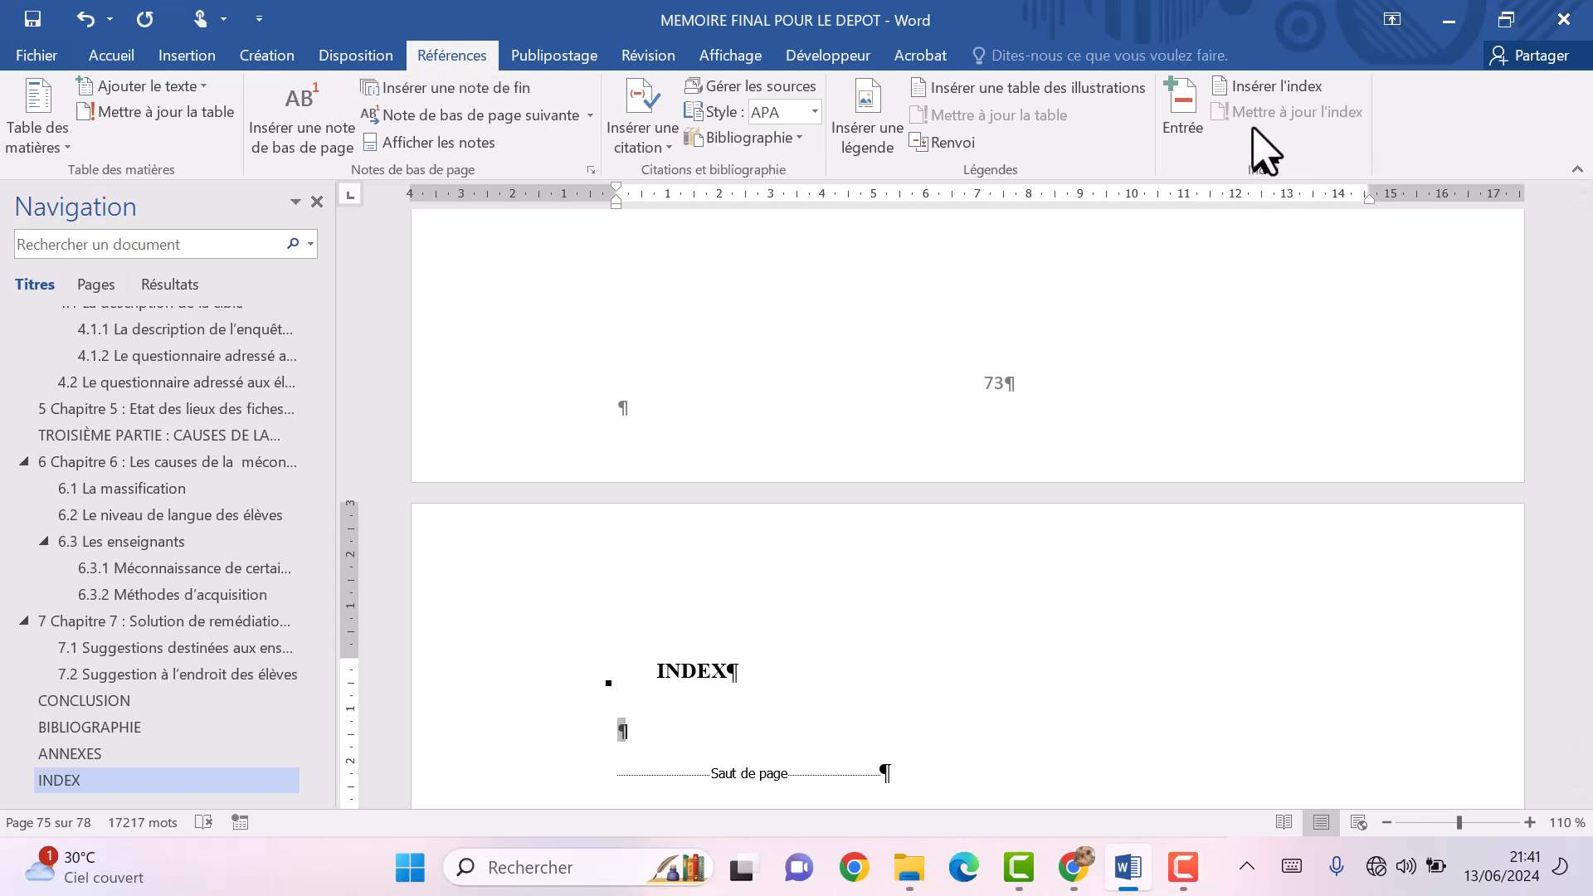
pyautogui.click(1254, 88)
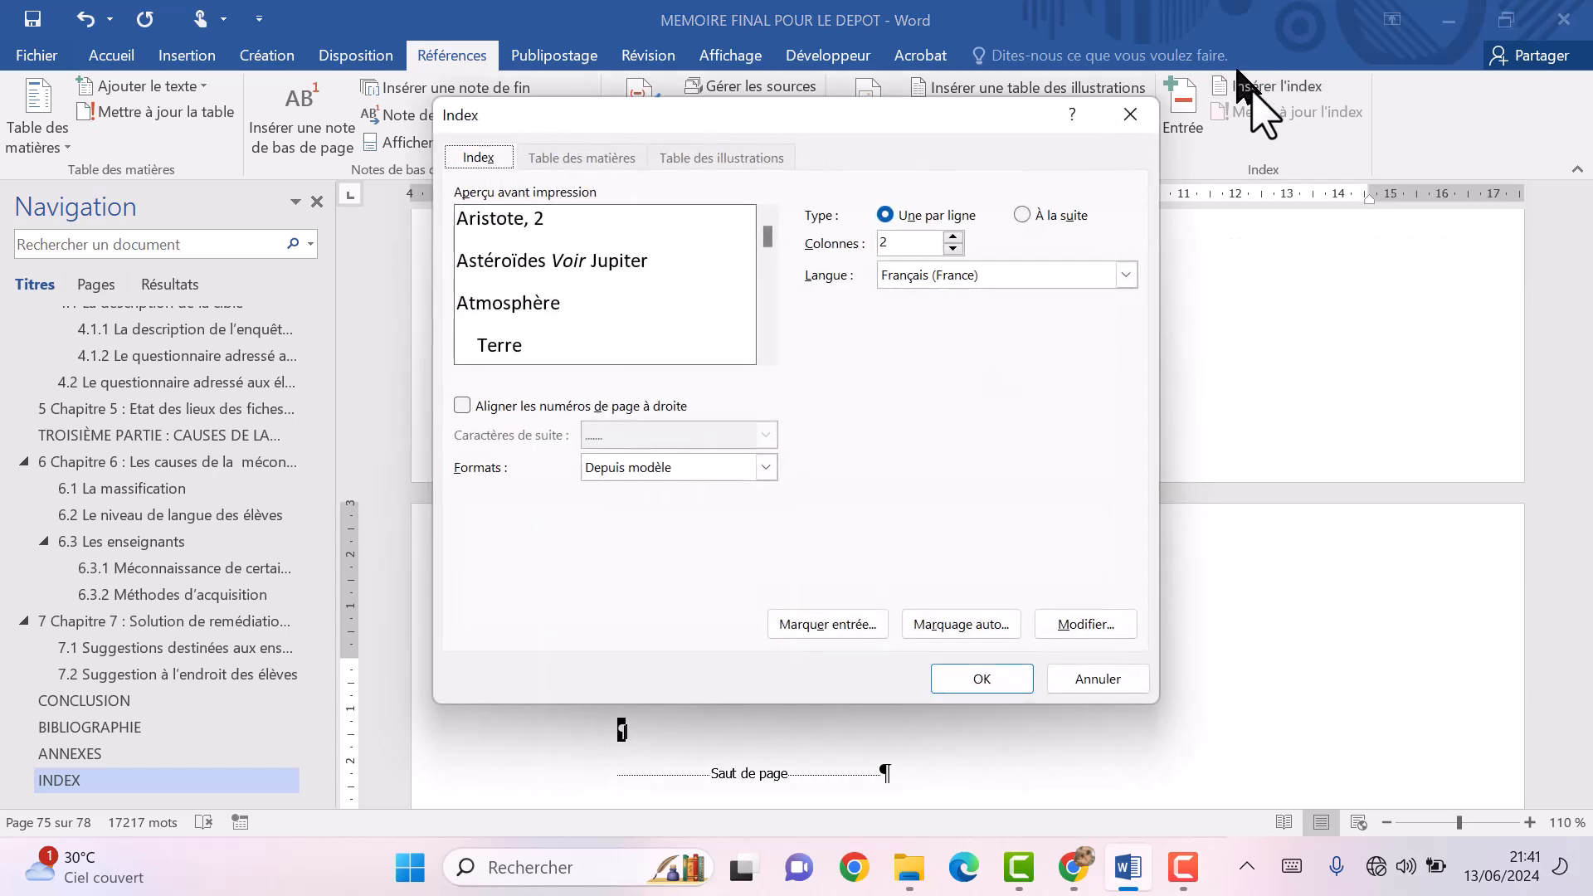
pyautogui.click(763, 469)
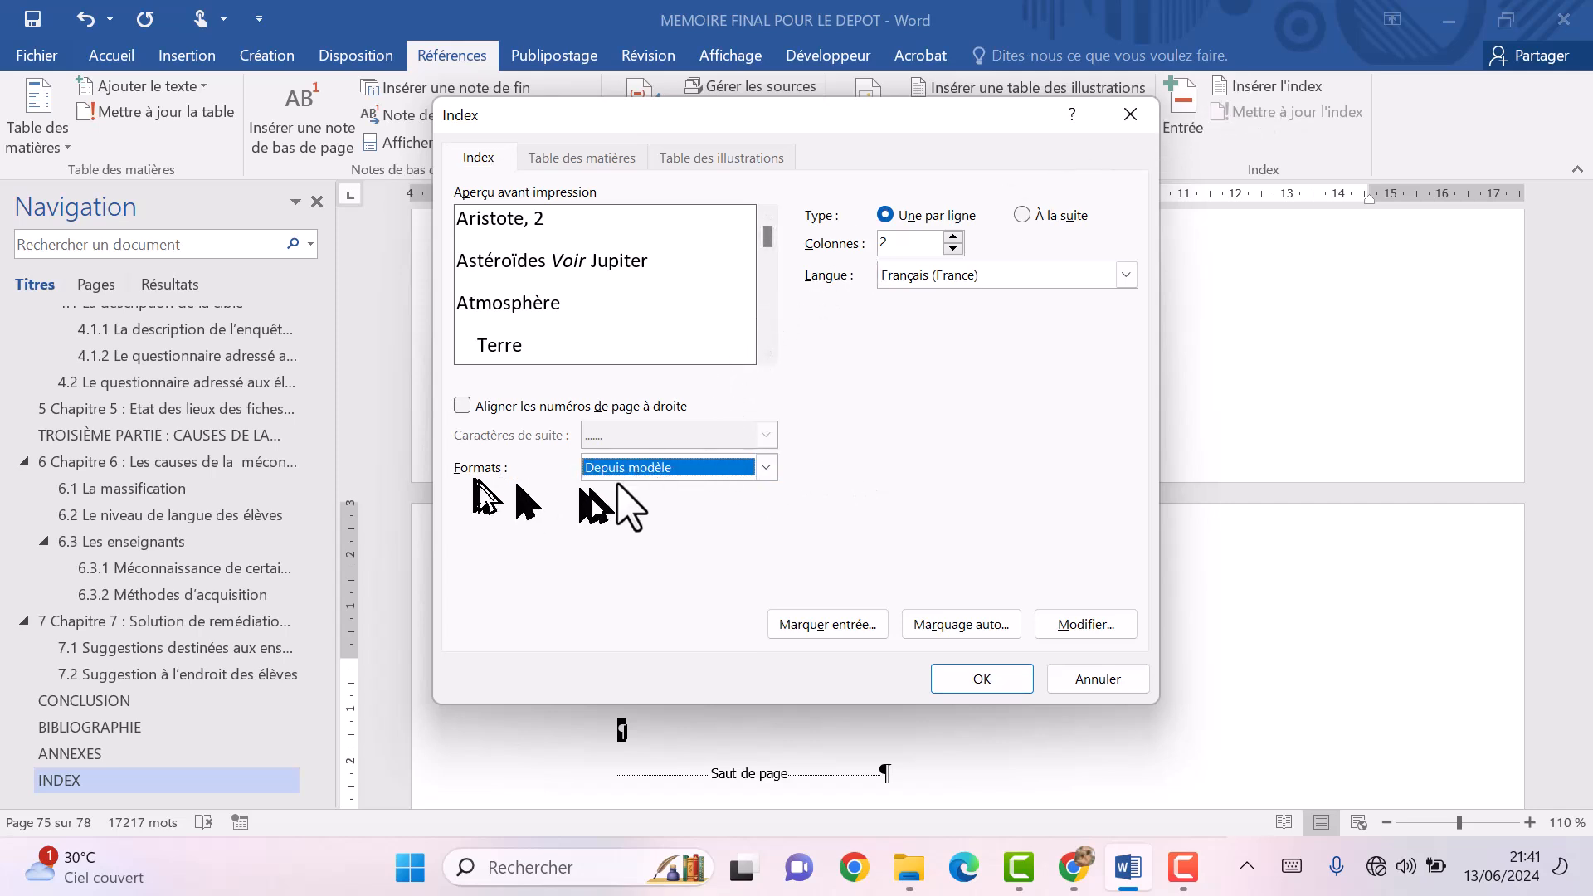
pyautogui.click(765, 467)
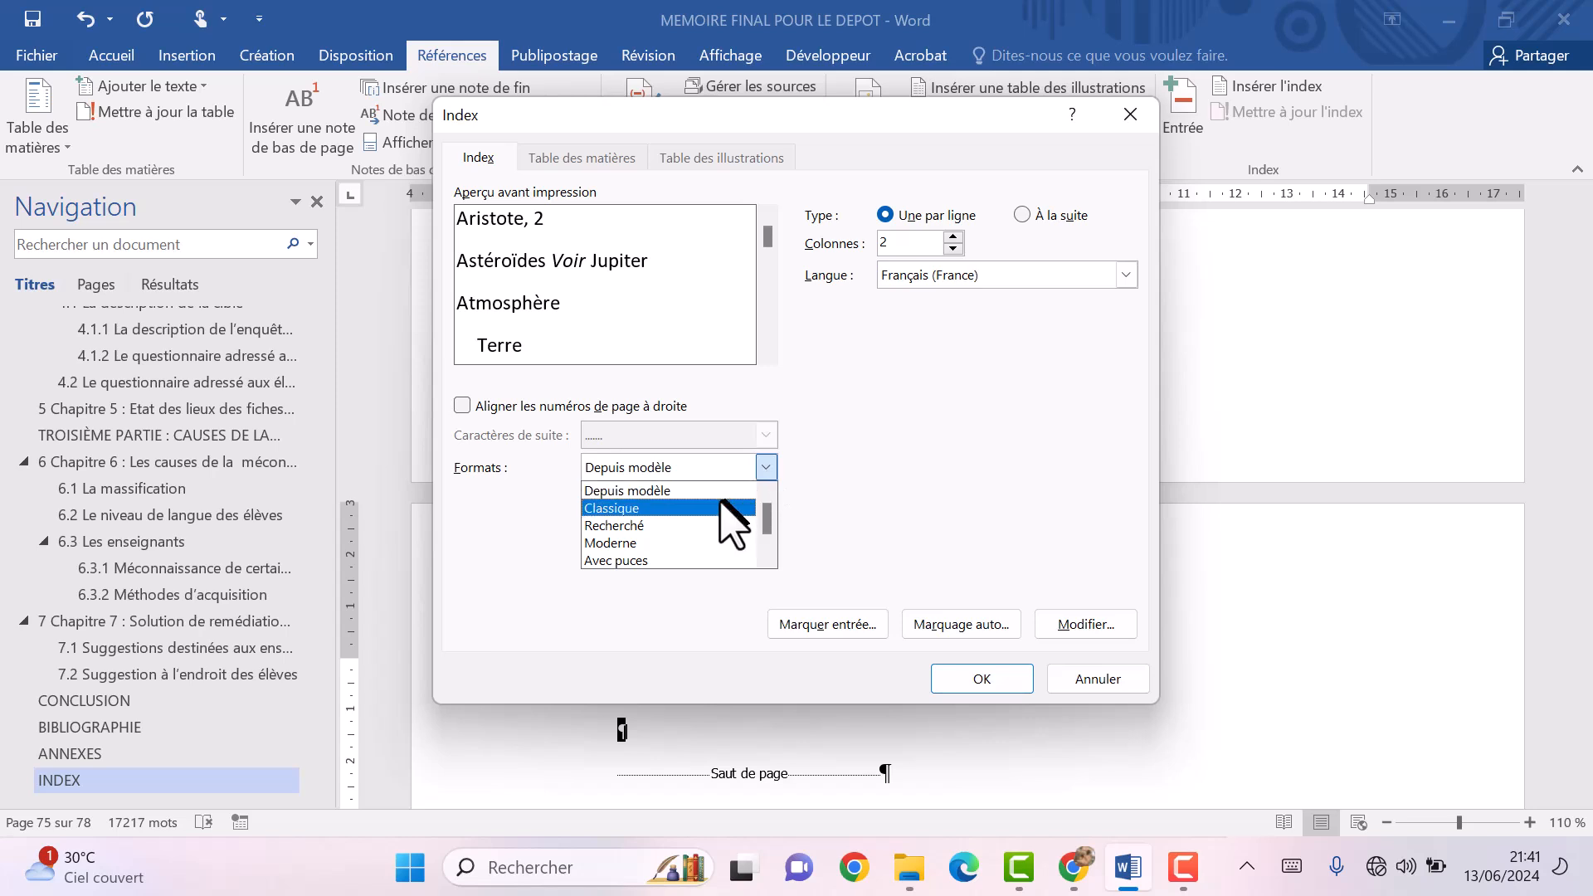
pyautogui.click(695, 542)
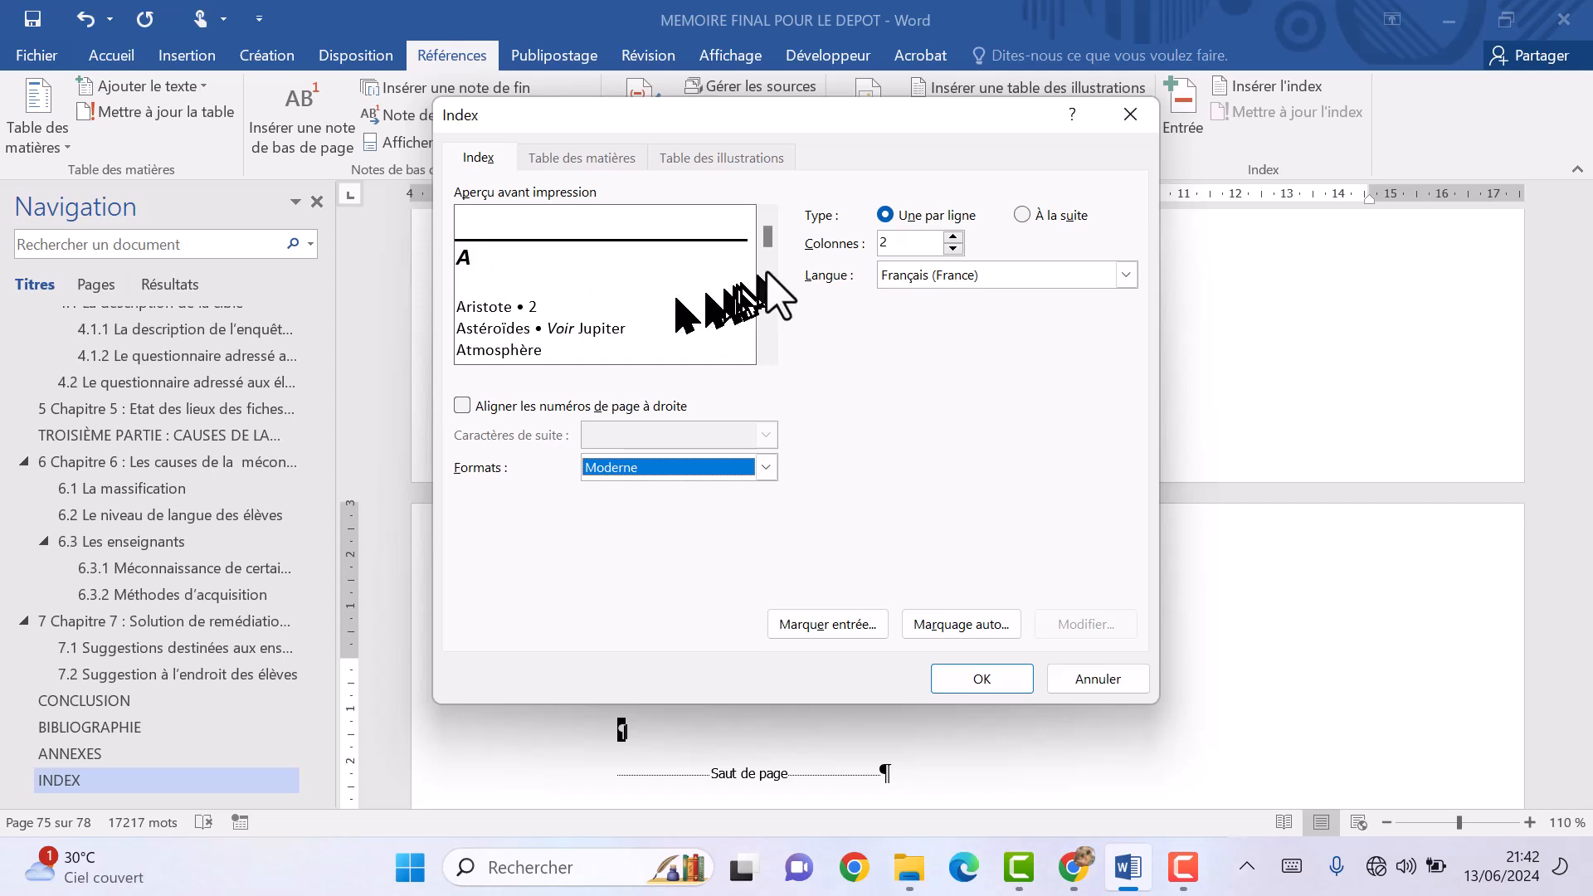
pyautogui.moveTo(767, 244)
pyautogui.mouseDown()
pyautogui.moveTo(765, 259)
pyautogui.moveTo(763, 232)
pyautogui.moveTo(761, 291)
pyautogui.moveTo(754, 228)
pyautogui.mouseUp()
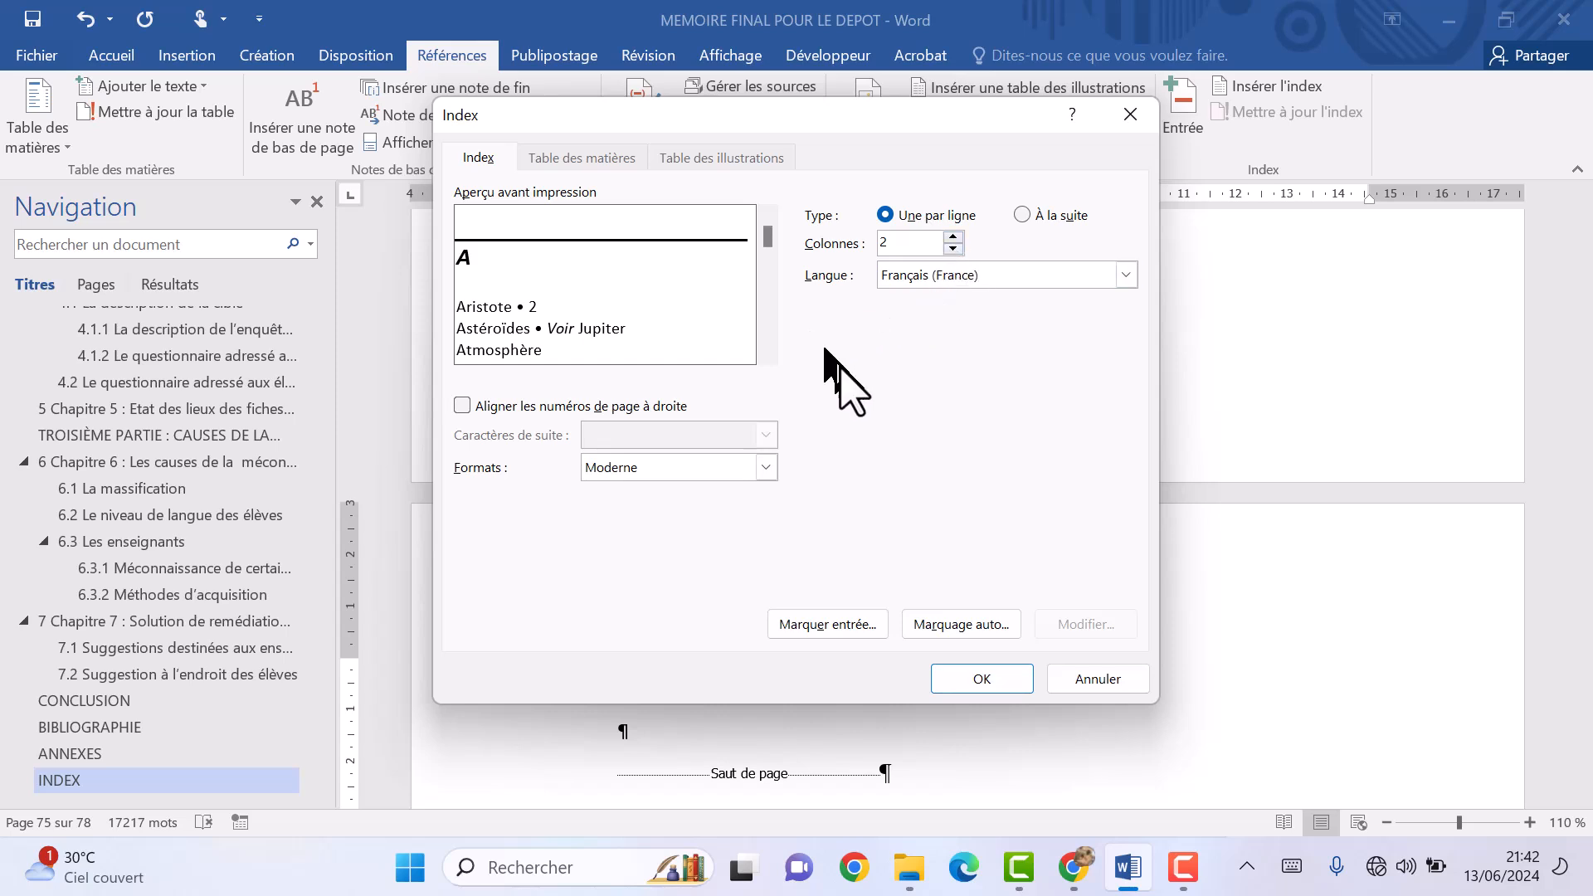
pyautogui.click(952, 673)
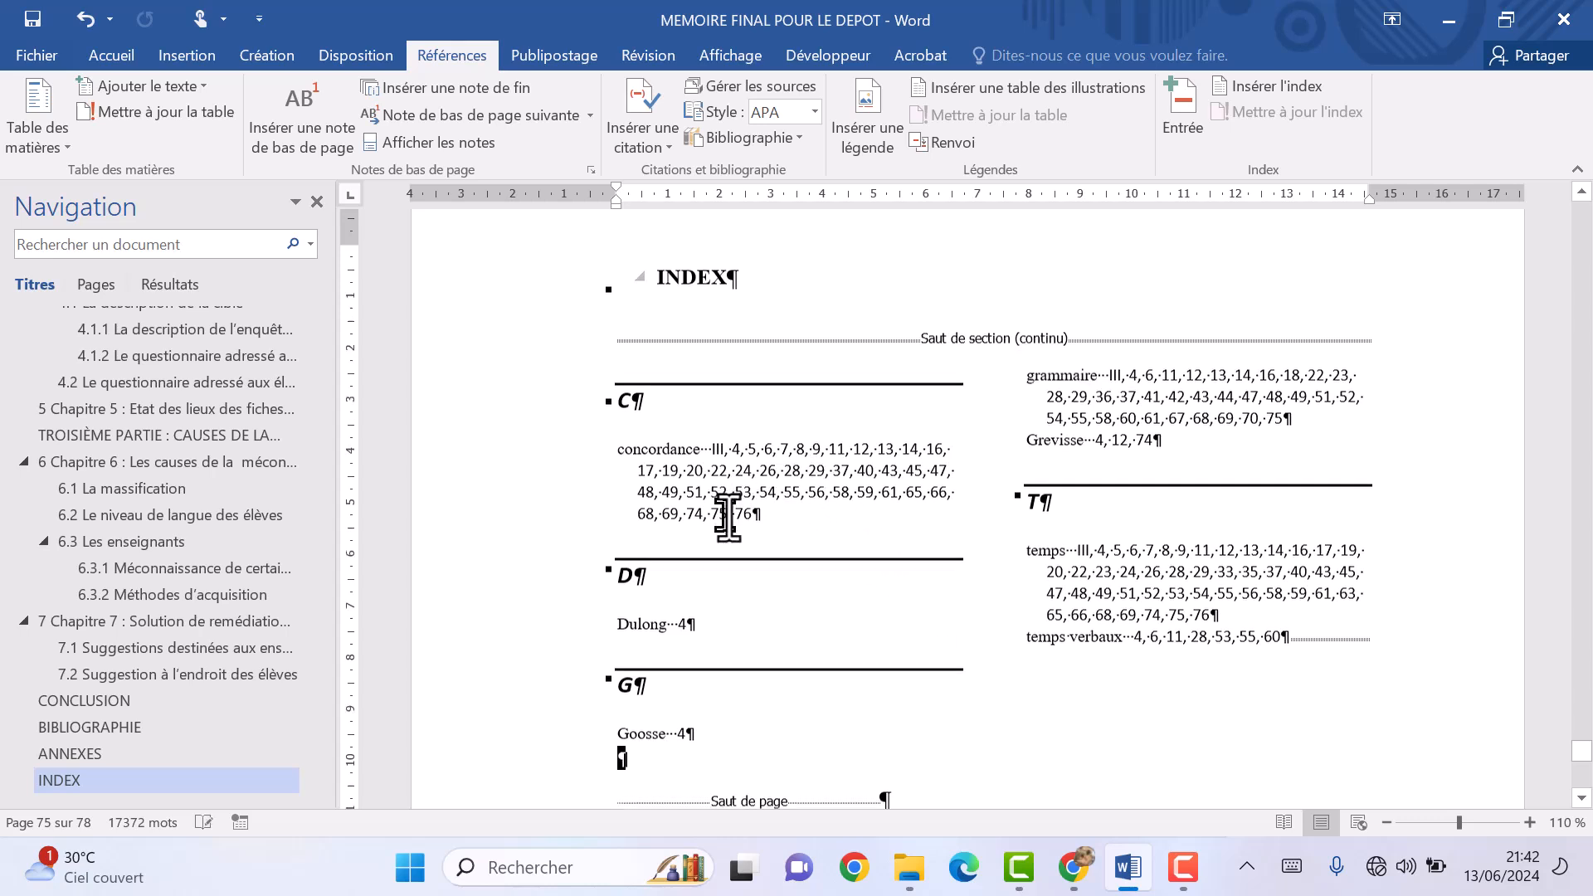
# Copy the whole index under the "INDEX" title, including its continuous section break and the empty paragraph below it.
pyautogui.scroll(-1, 727, 518)
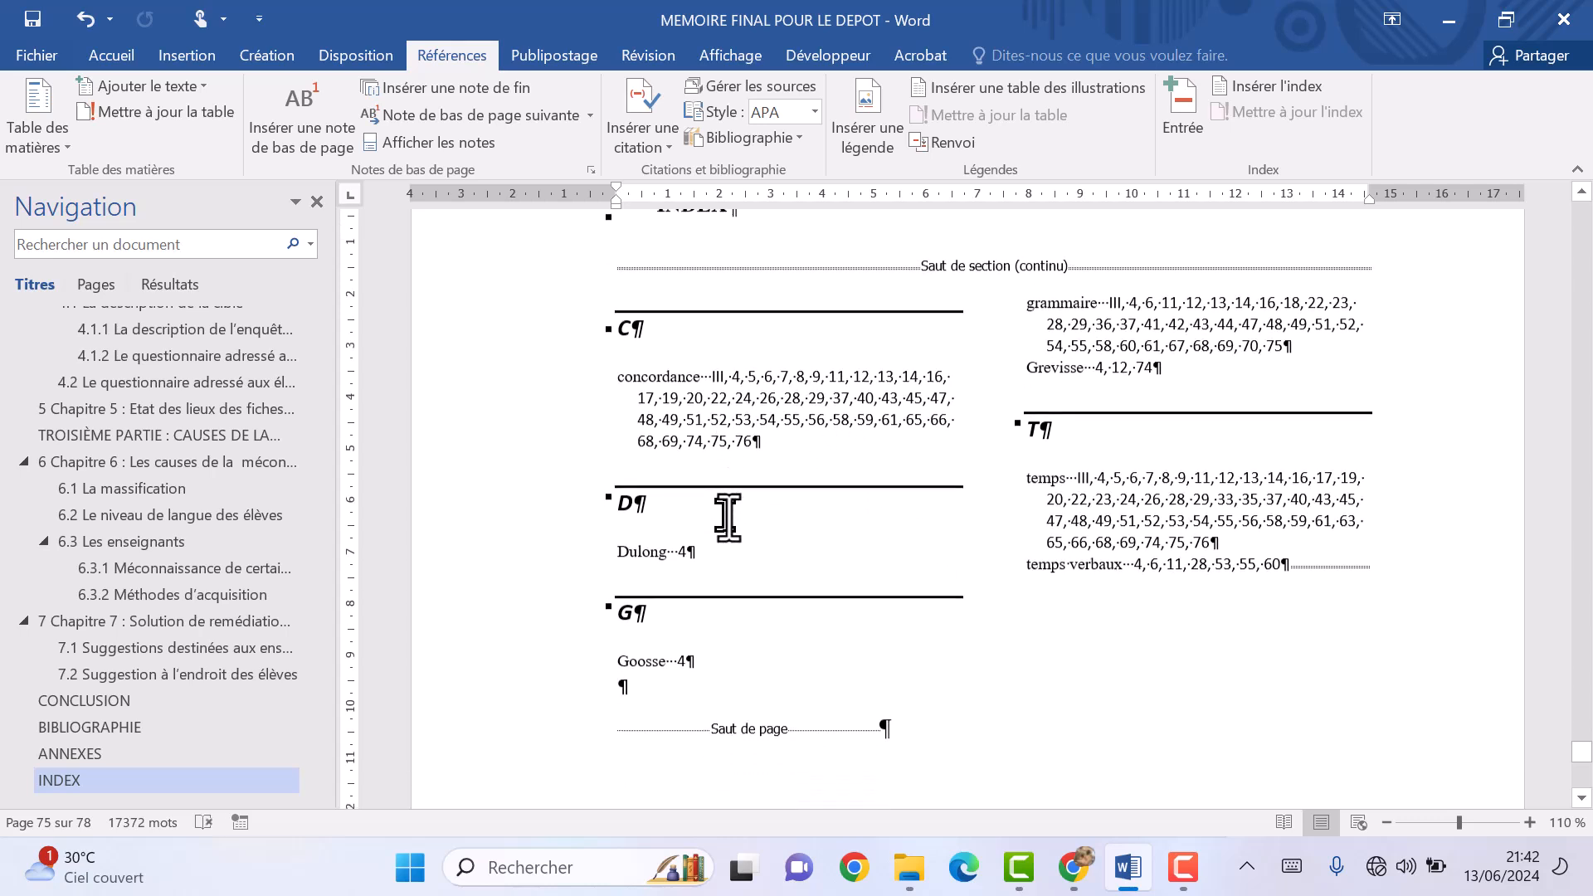
pyautogui.click(664, 361)
pyautogui.moveTo(608, 264)
pyautogui.mouseDown()
pyautogui.moveTo(755, 348)
pyautogui.moveTo(800, 697)
pyautogui.moveTo(821, 705)
pyautogui.moveTo(709, 690)
pyautogui.mouseUp()
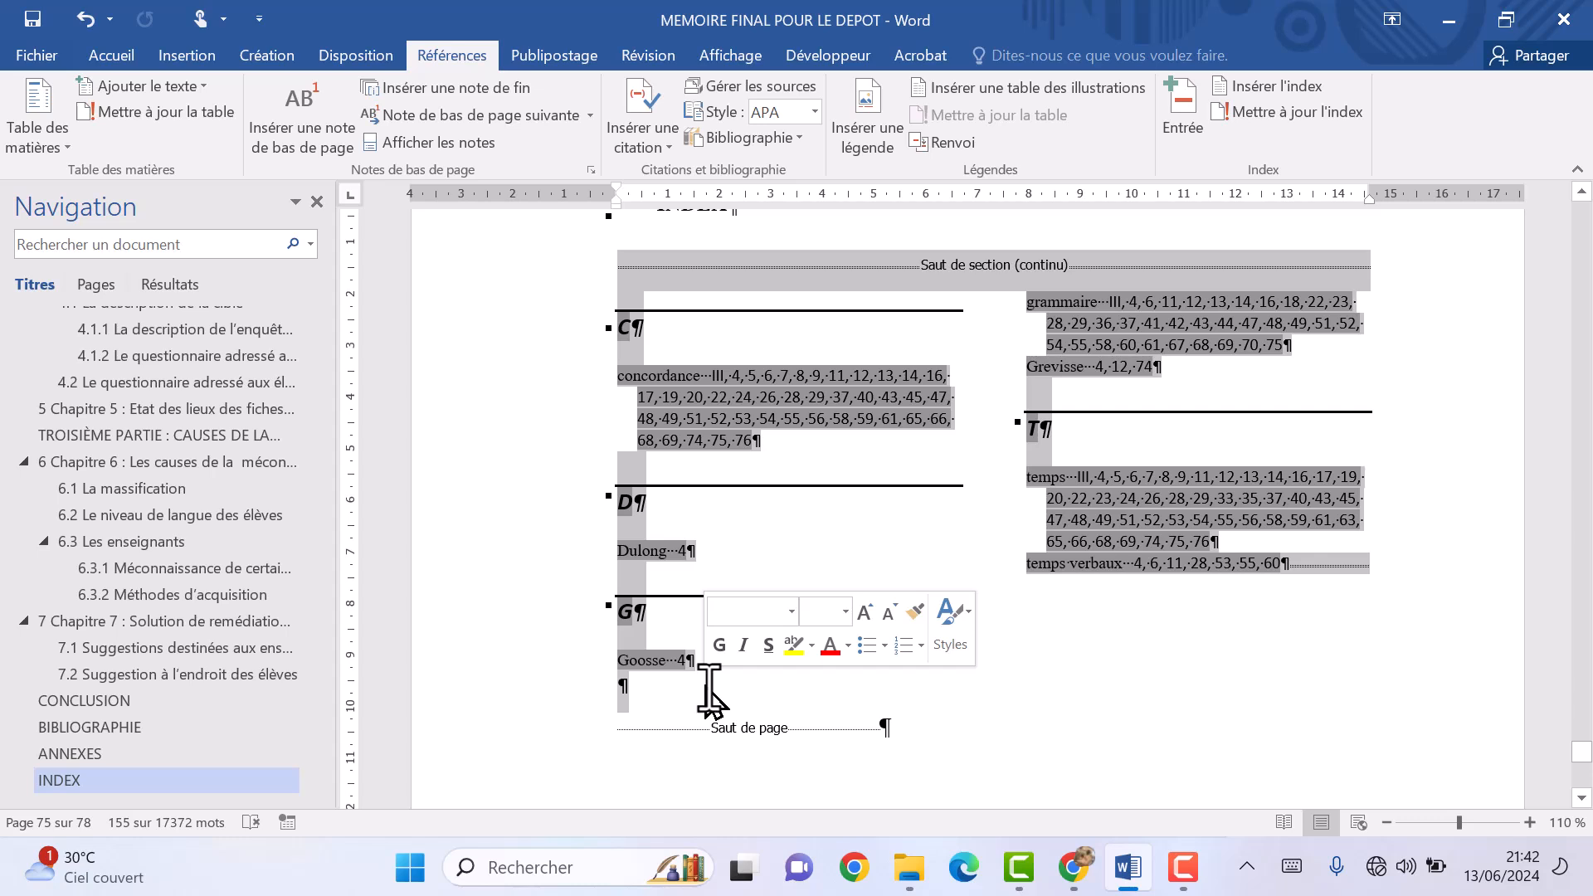
pyautogui.rightClick(676, 420)
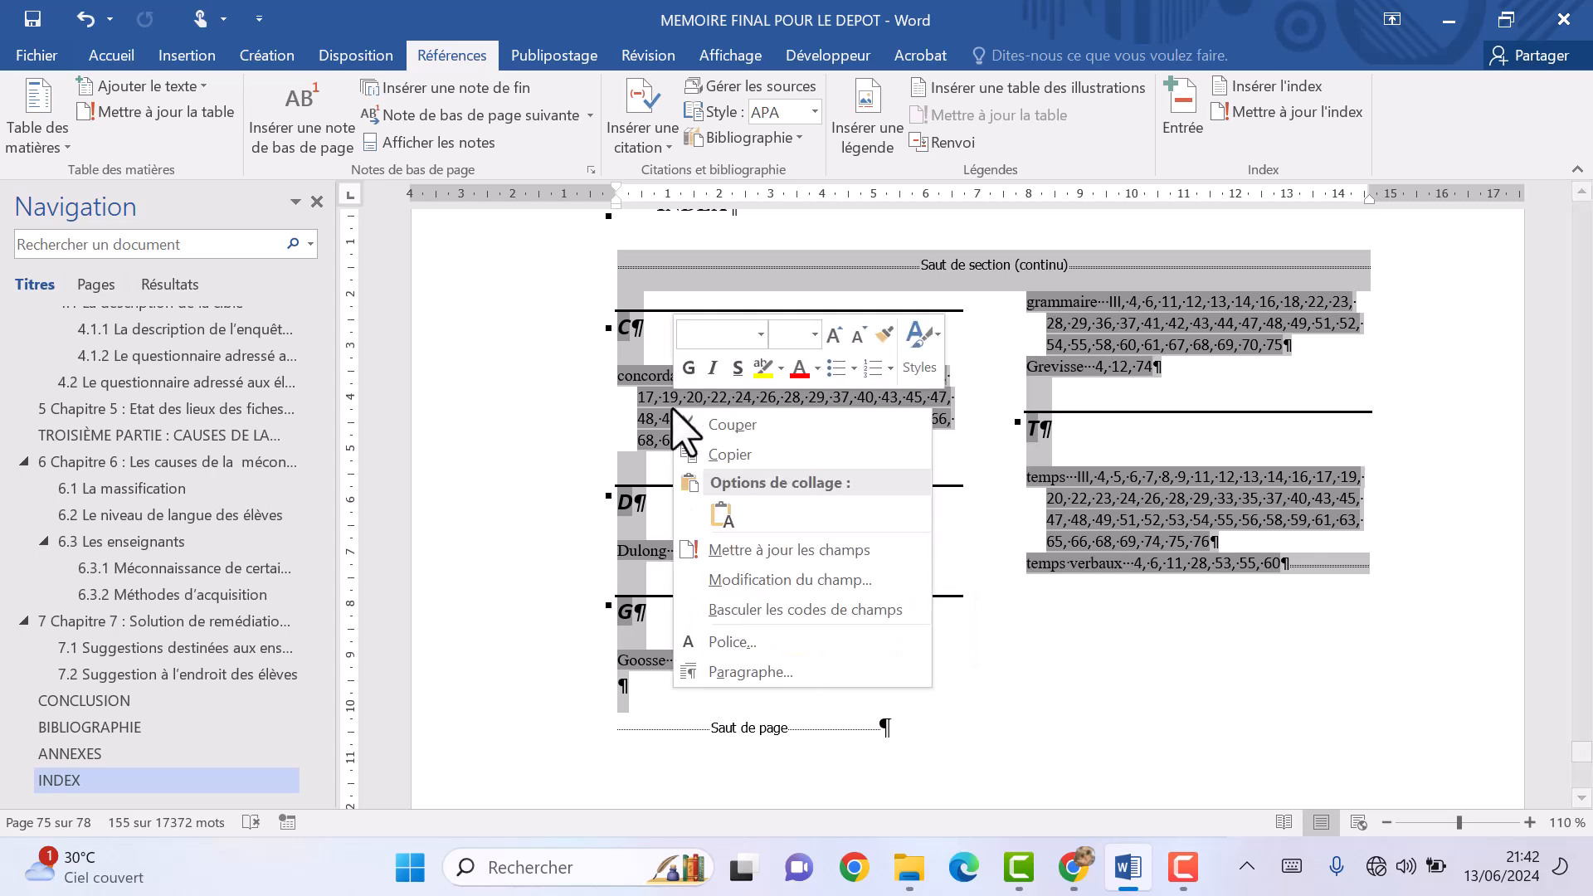
pyautogui.click(713, 452)
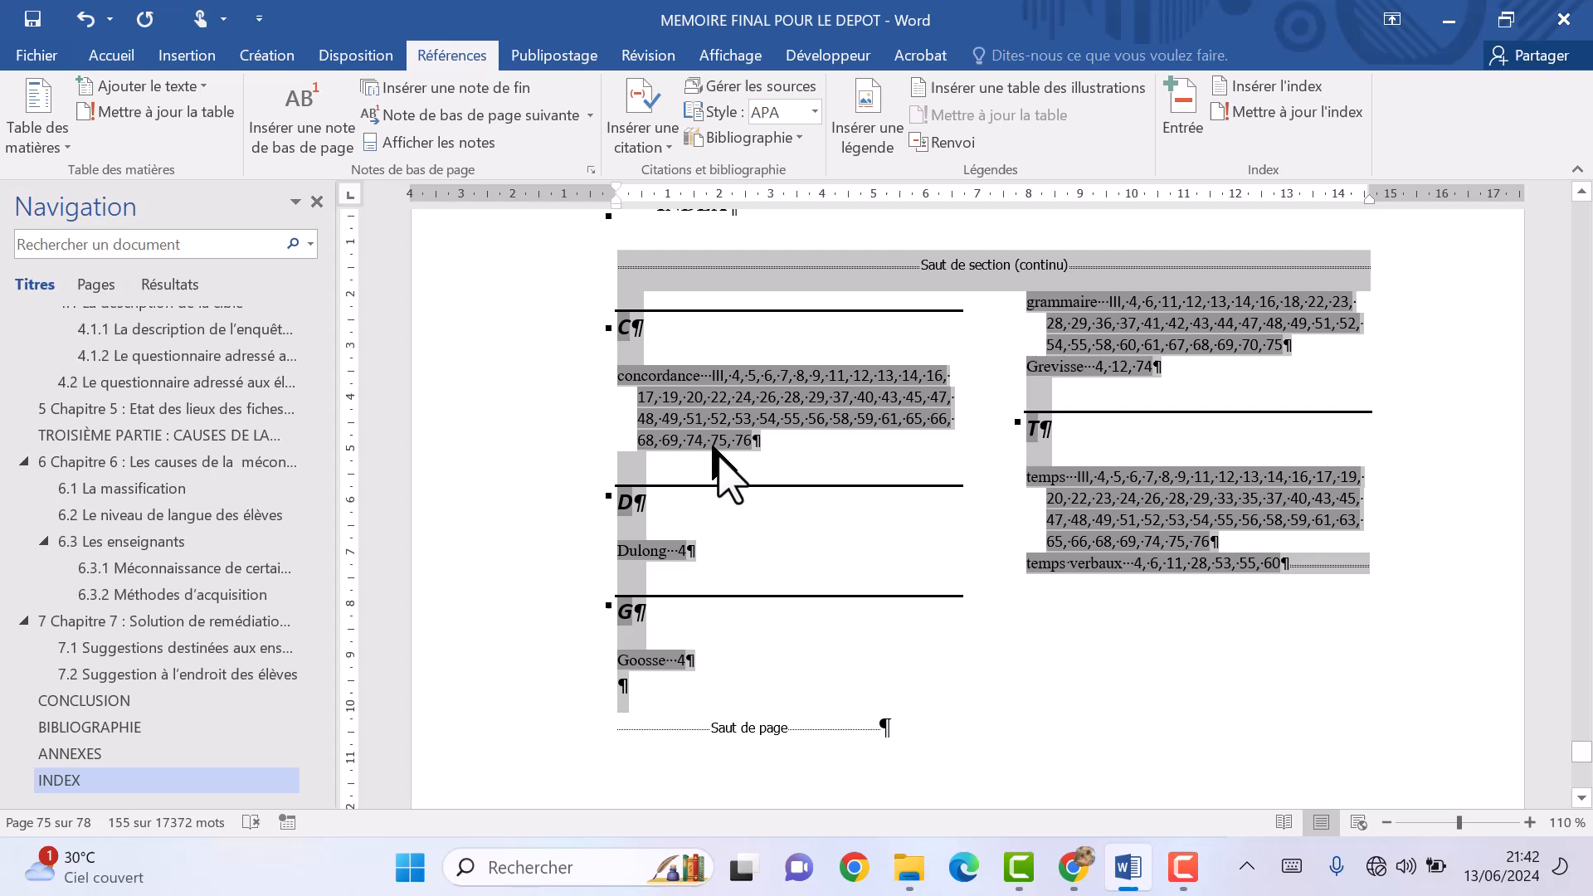
# Insert another page break after the existing one that follows the index, before "Table des matières".
pyautogui.click(917, 729)
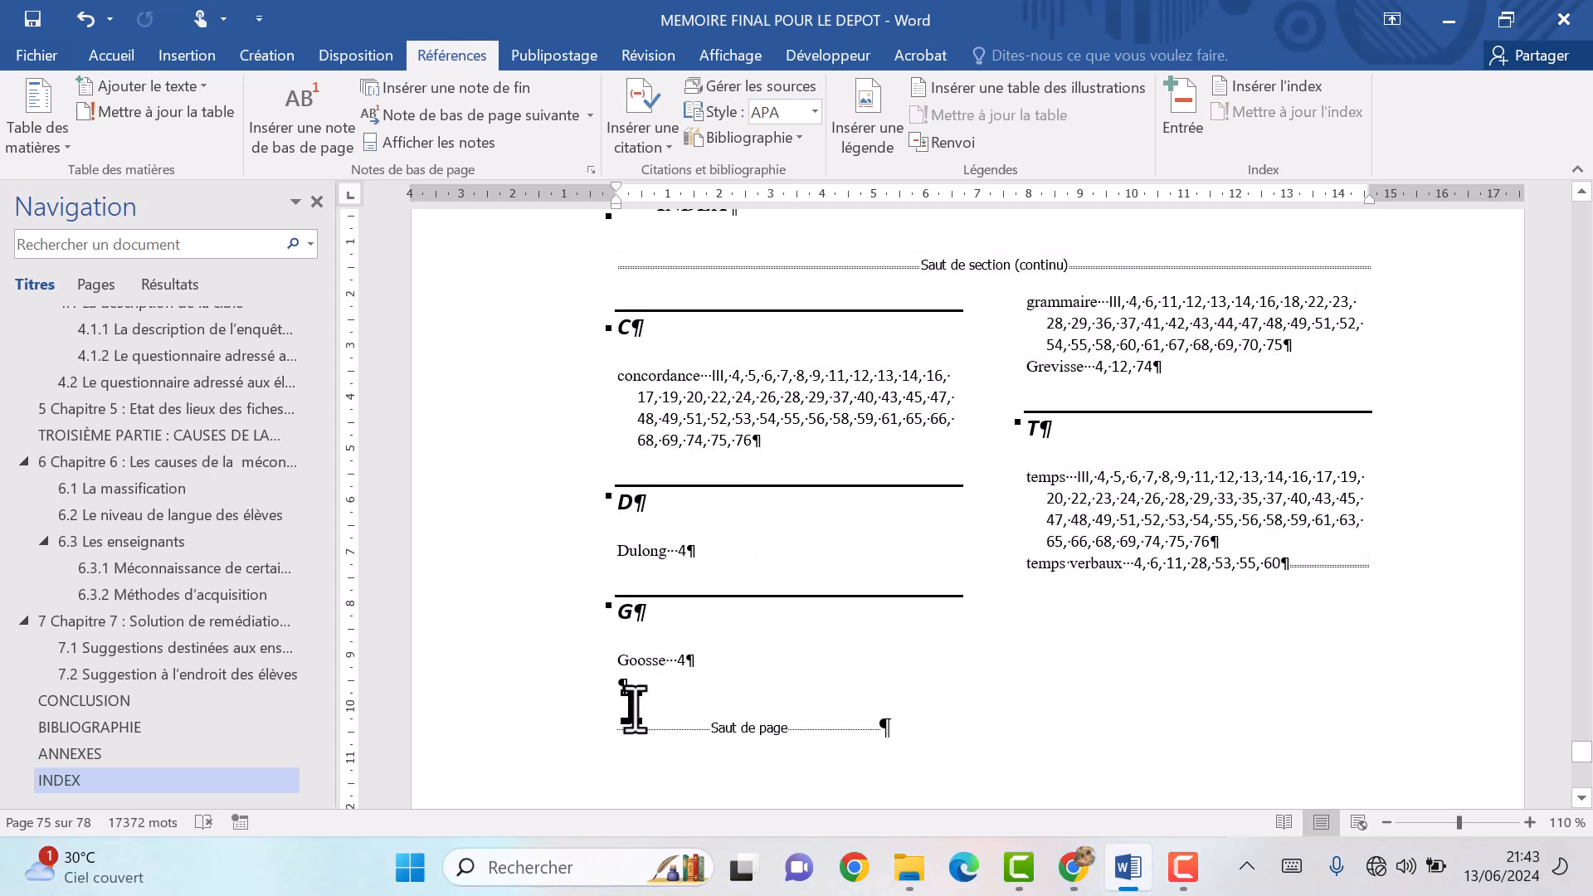
pyautogui.scroll(-5, 632, 707)
pyautogui.scroll(6, 630, 705)
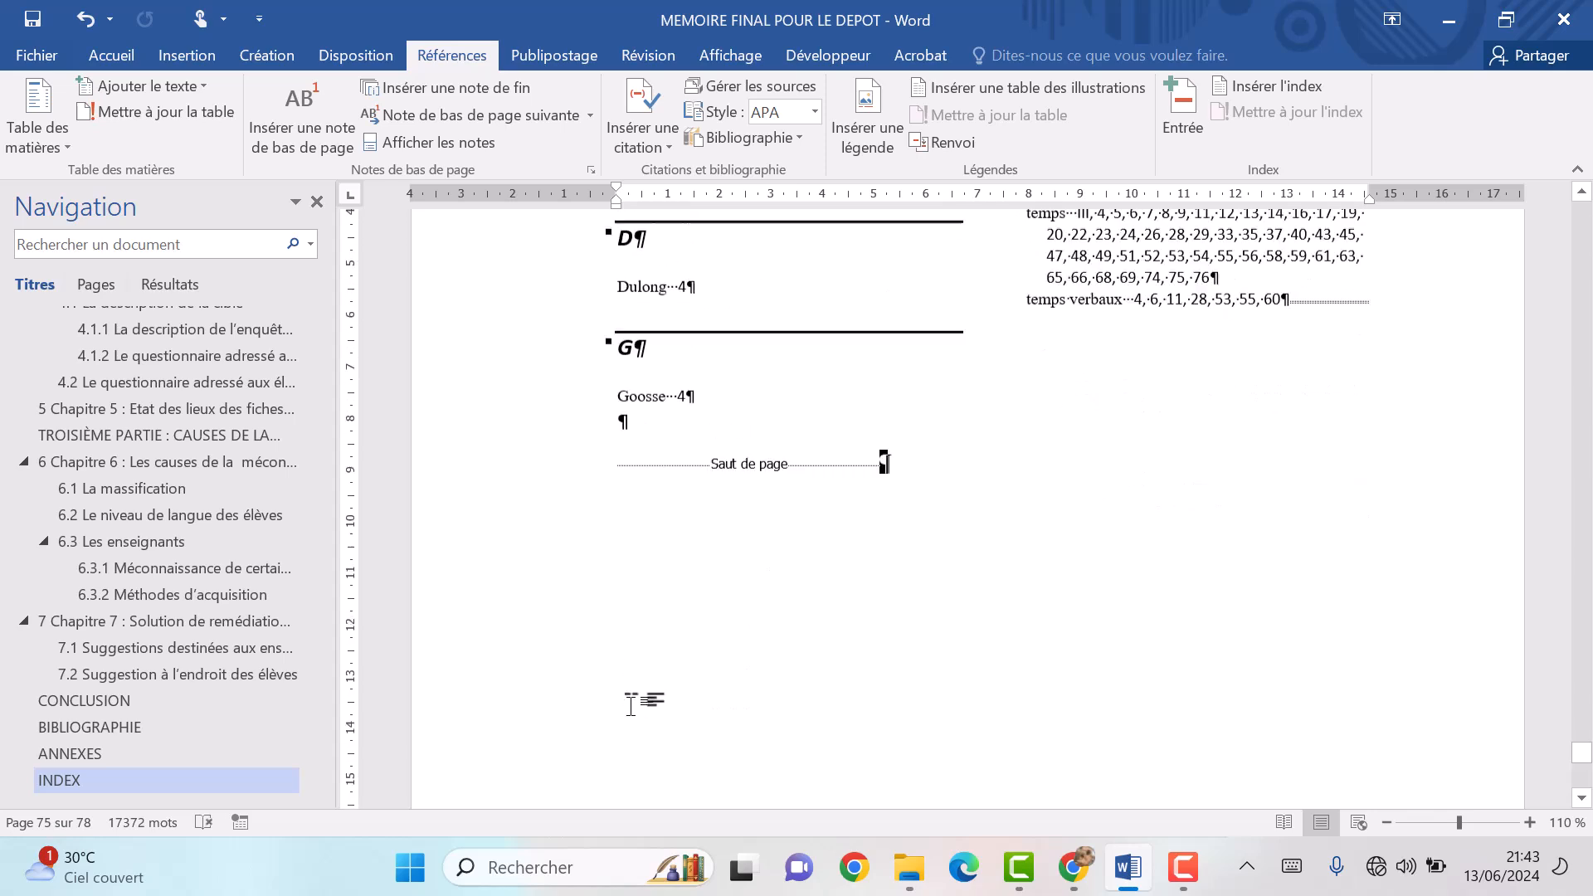
pyautogui.scroll(-3, 628, 705)
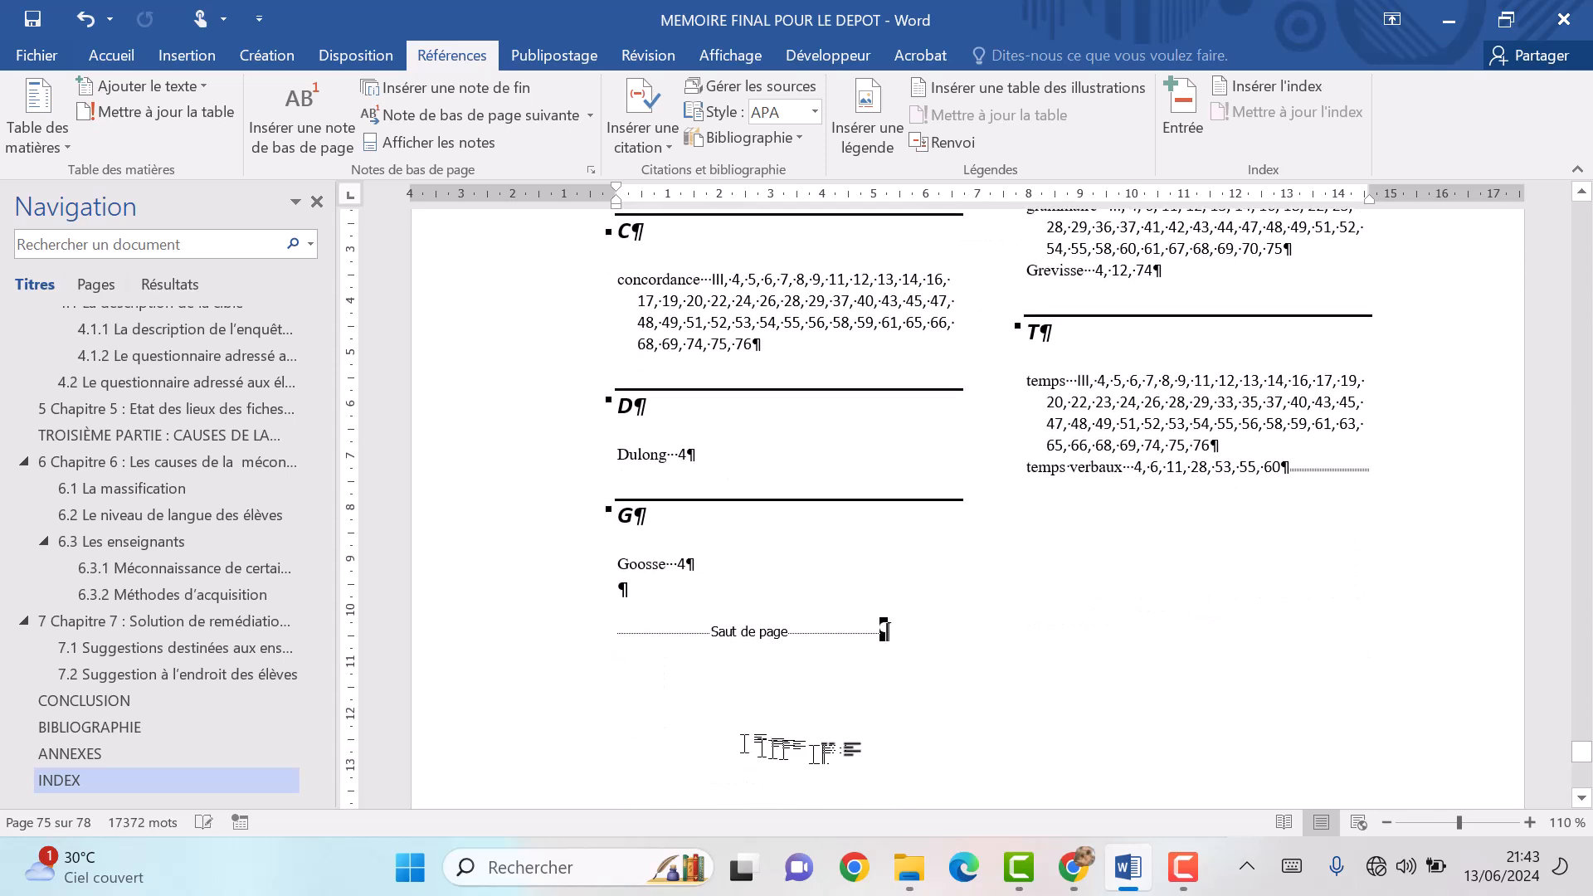
pyautogui.hotkey('ctrl', 'Return')
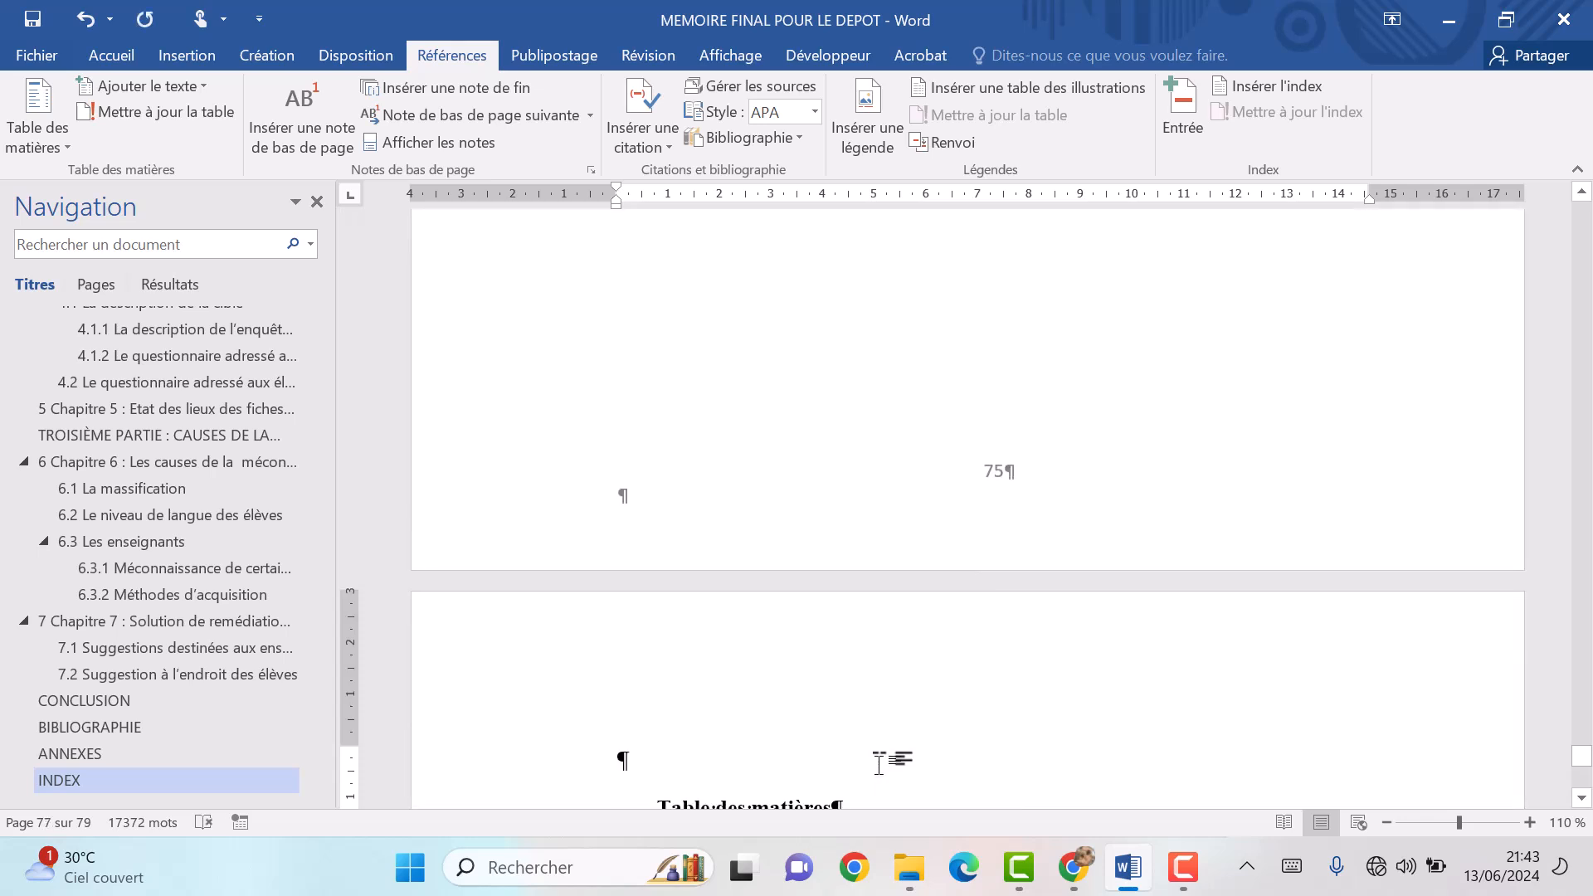
# Paste the copied index above "Table des matières" and separate the two with a page break.
pyautogui.hotkey('ctrl', 'z')
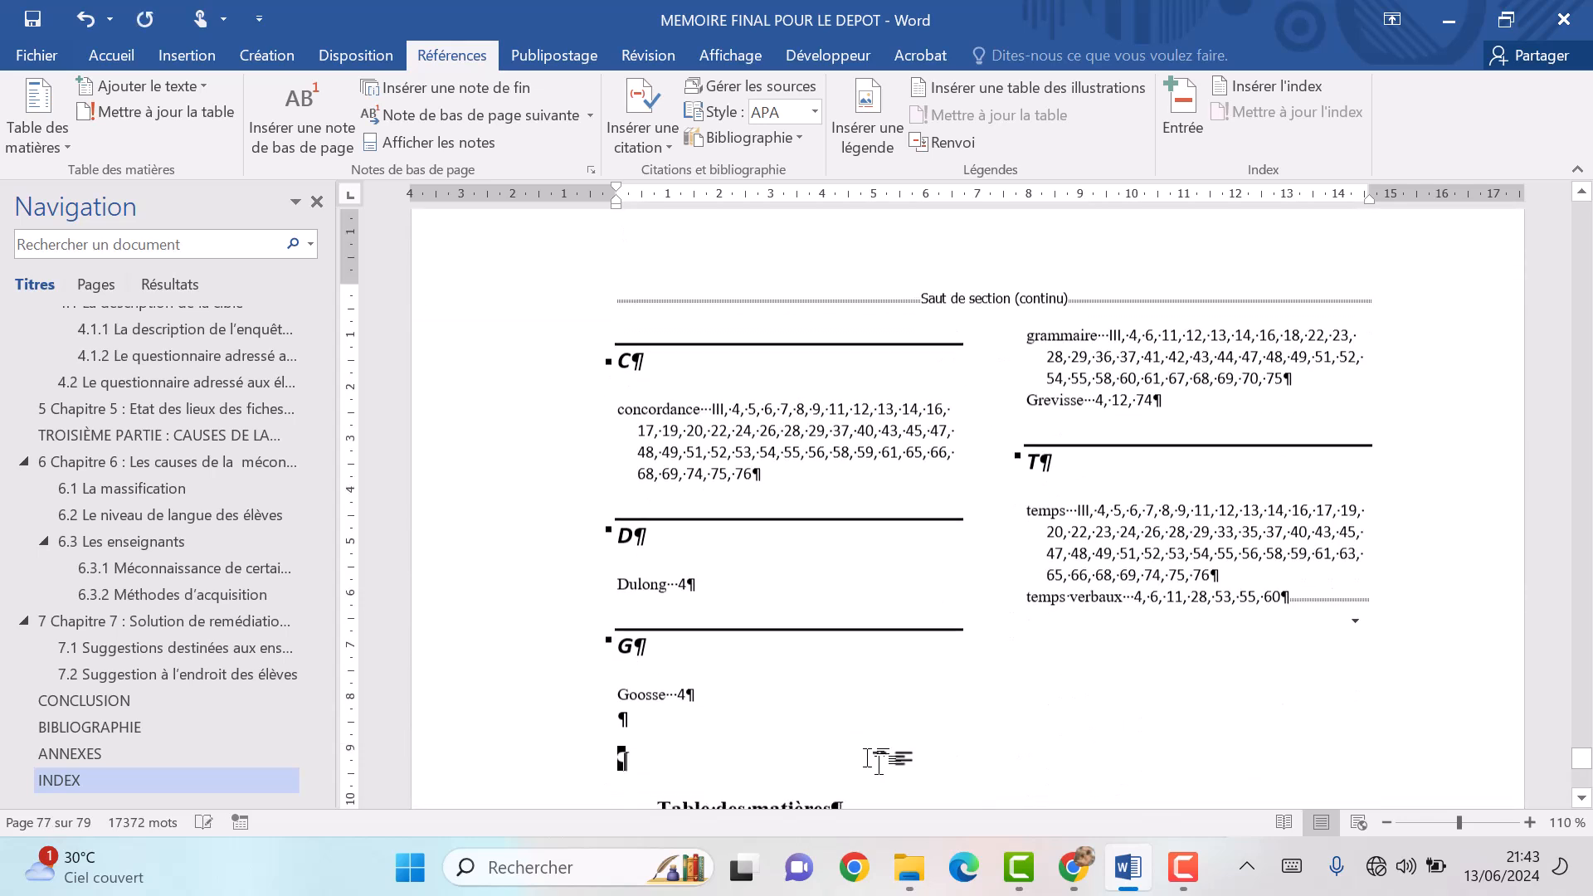
pyautogui.scroll(-4, 878, 759)
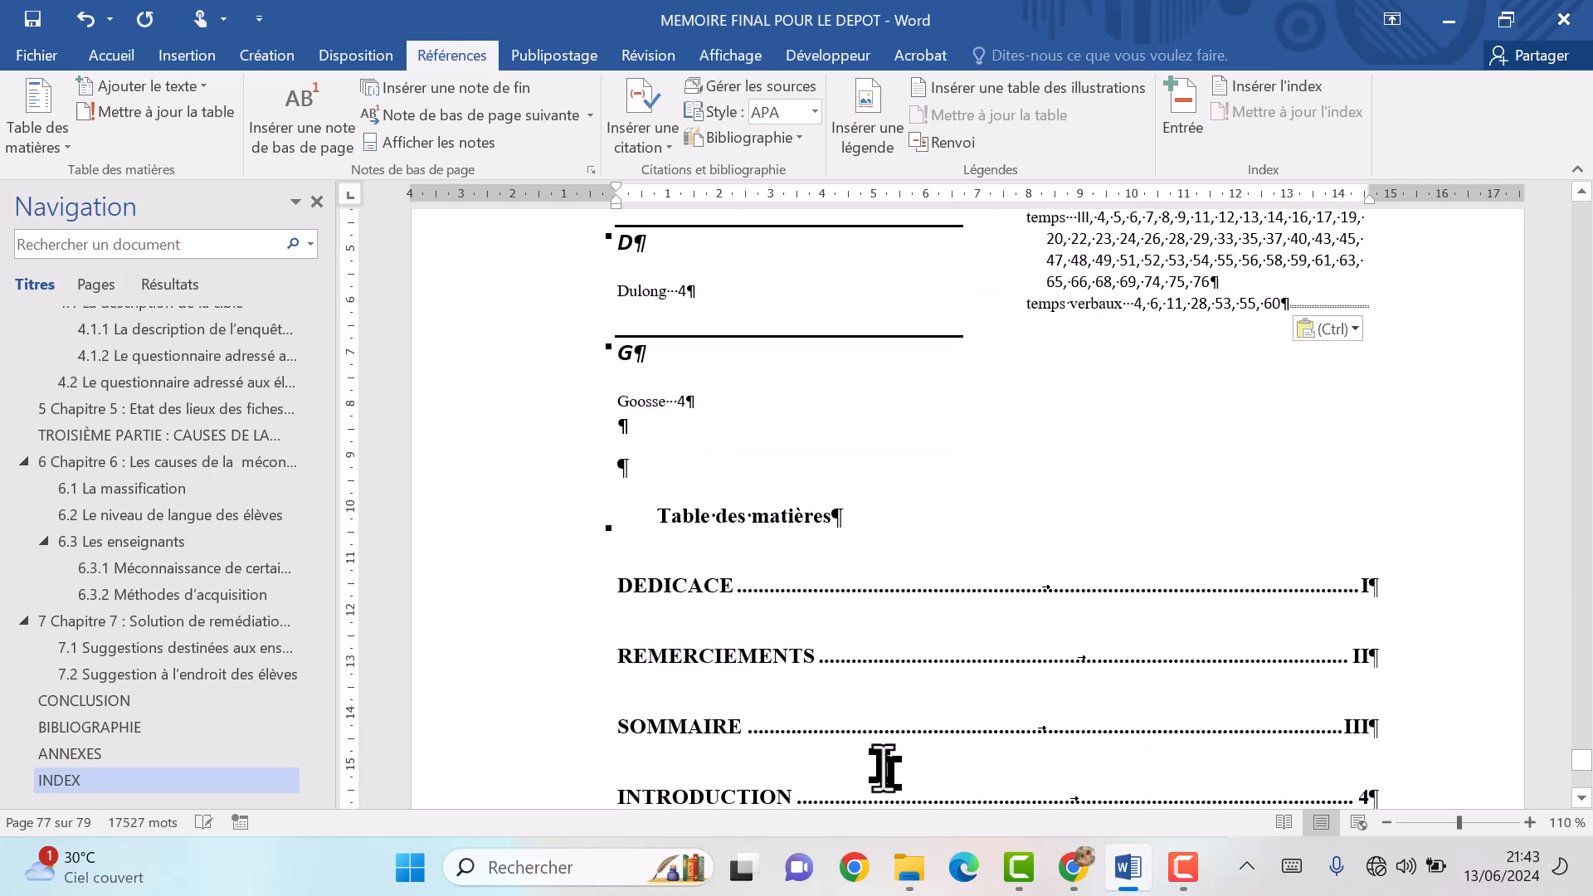
pyautogui.hotkey('ctrl', 'Return')
# Review the index pages and the start of the table of contents to check their page layout.
pyautogui.scroll(-3, 883, 767)
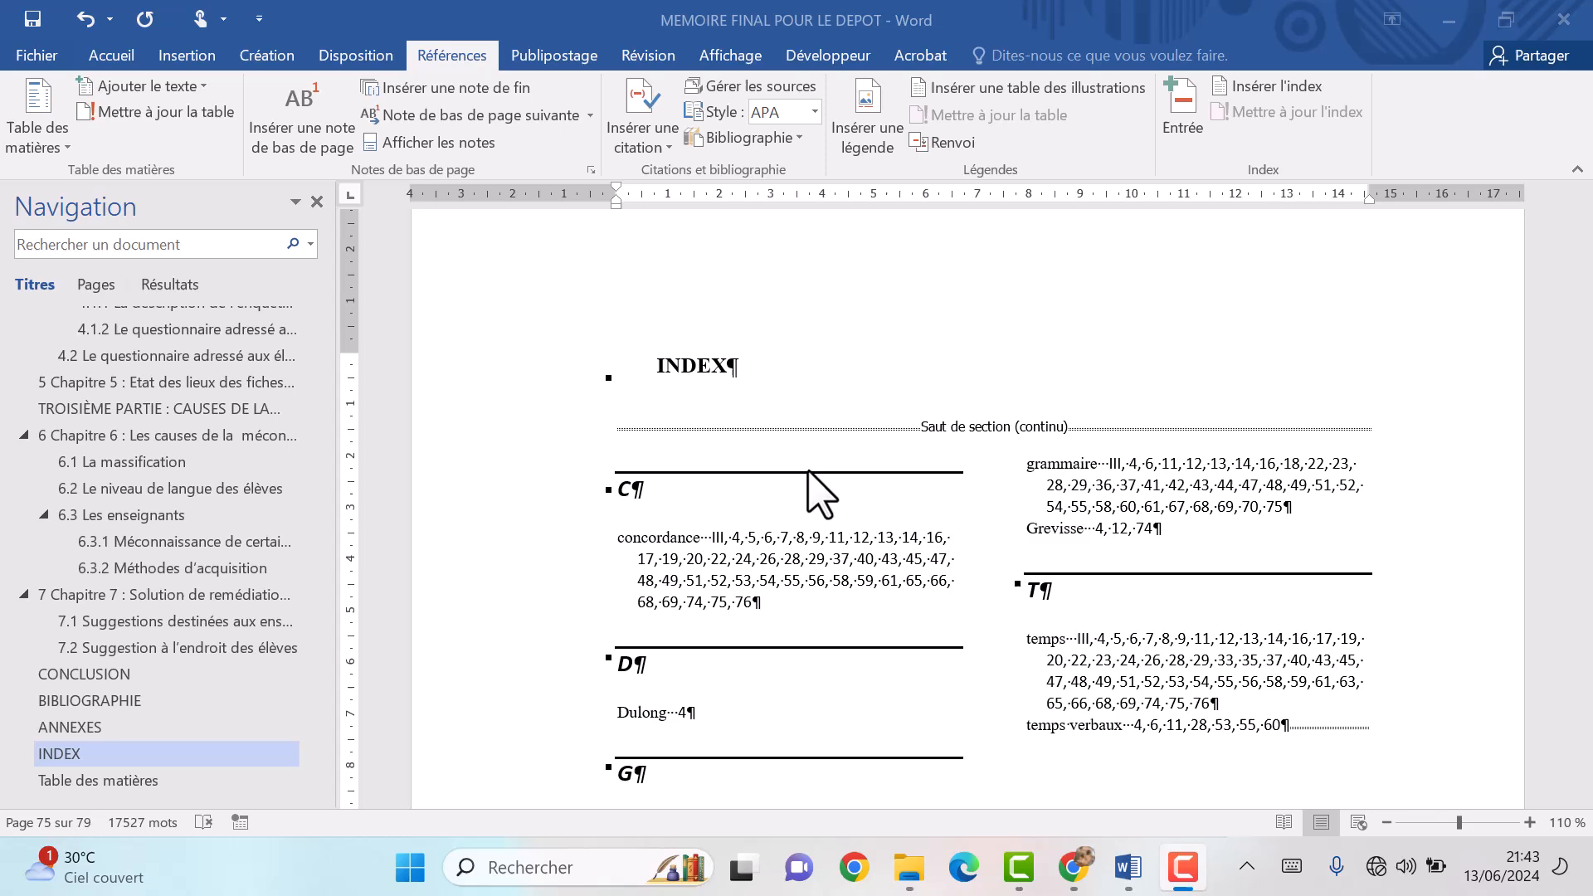
pyautogui.scroll(8, 809, 472)
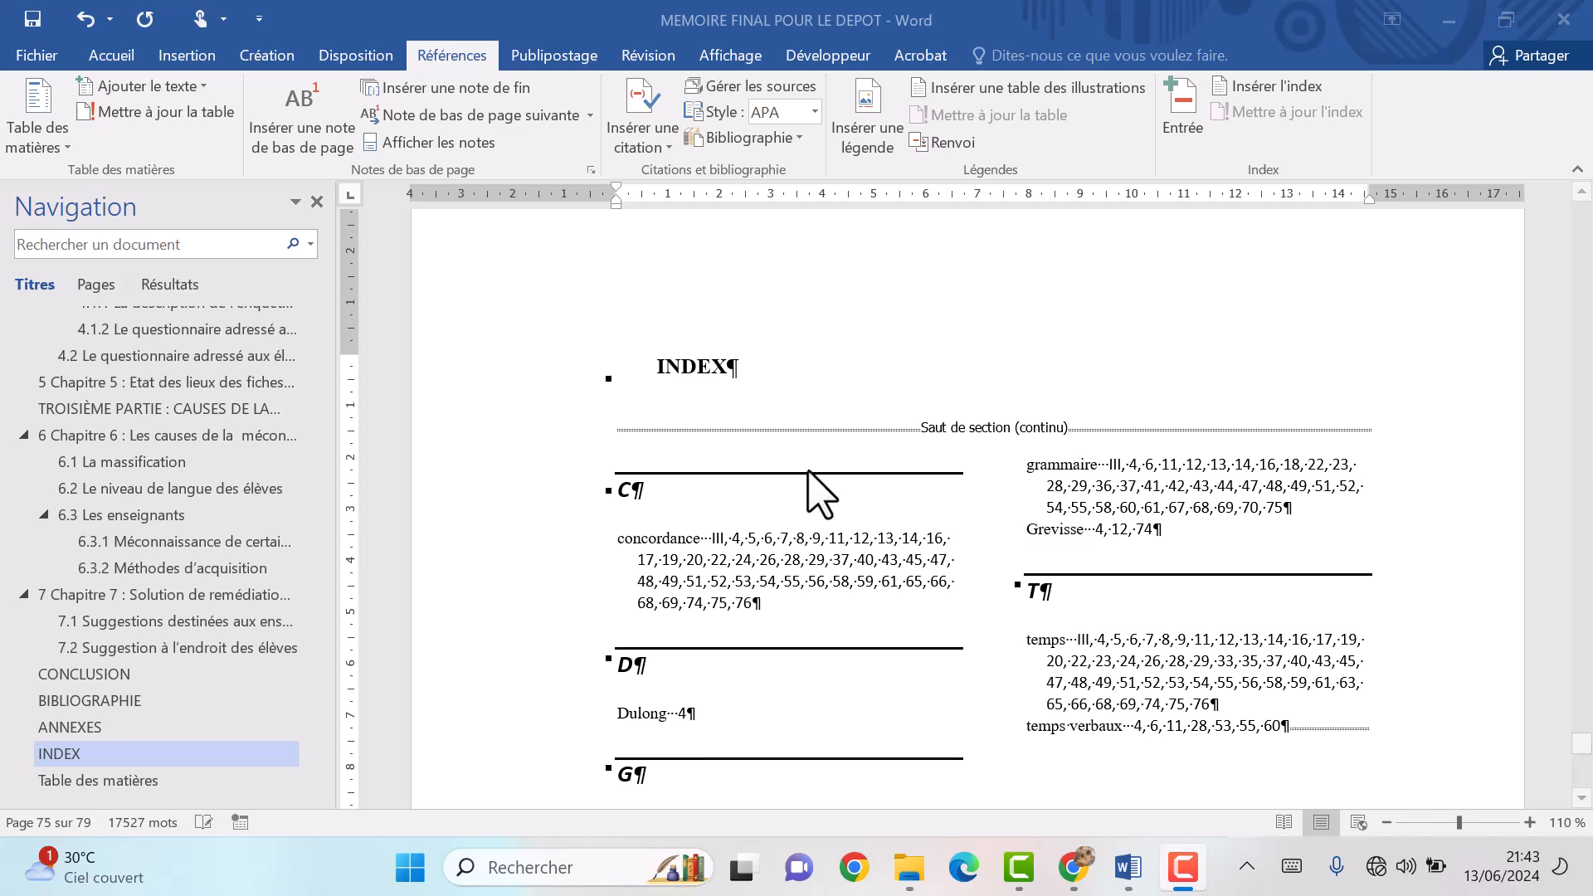
pyautogui.scroll(-7, 808, 471)
pyautogui.scroll(-3, 817, 492)
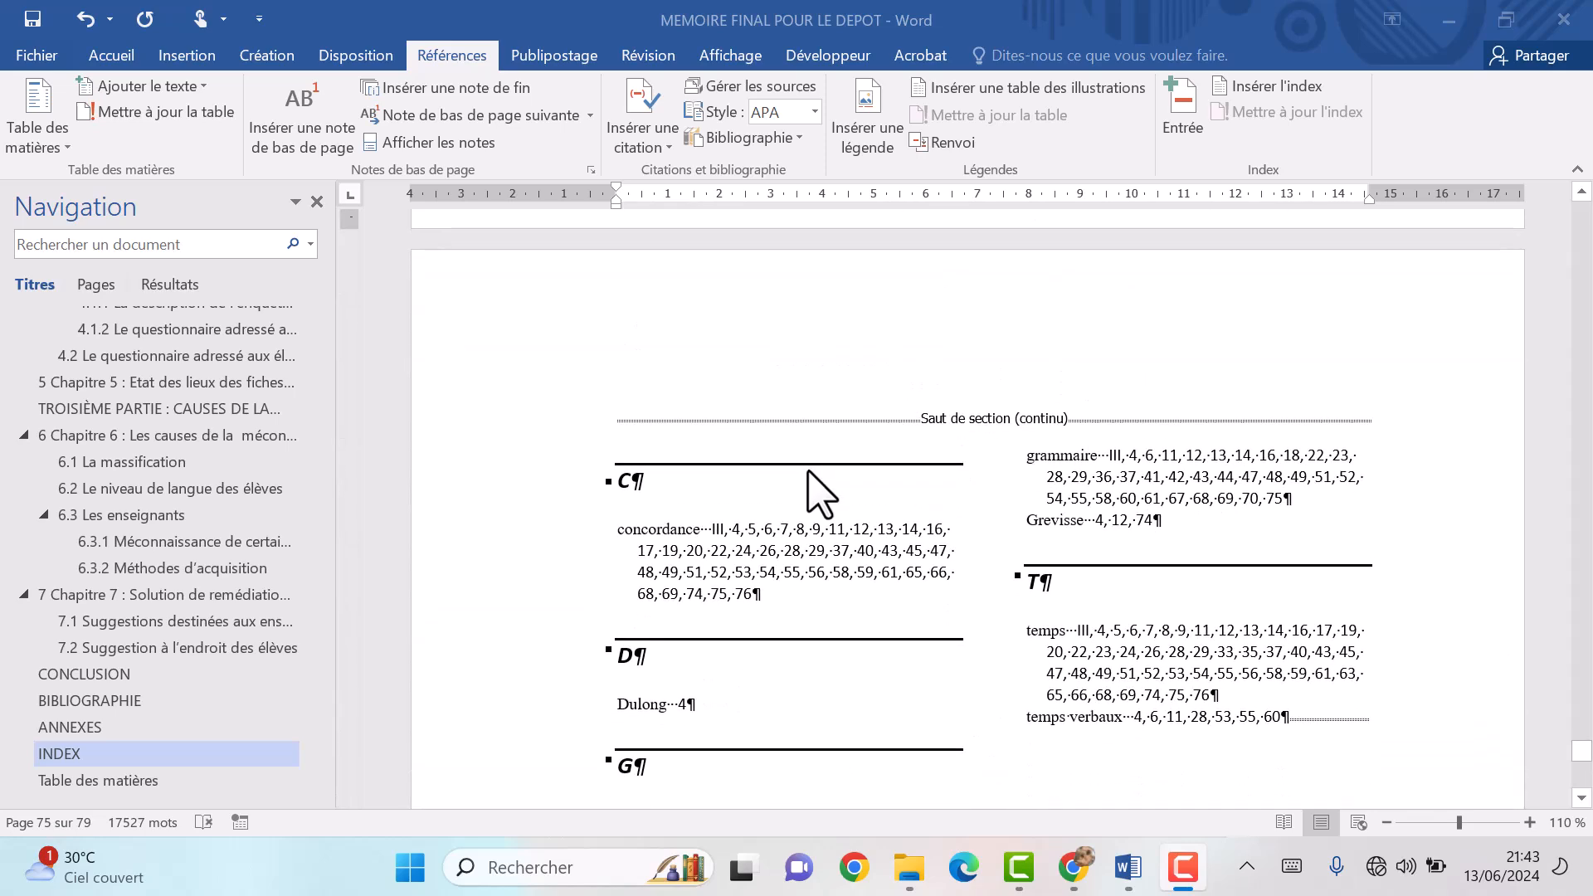
pyautogui.scroll(-10, 773, 635)
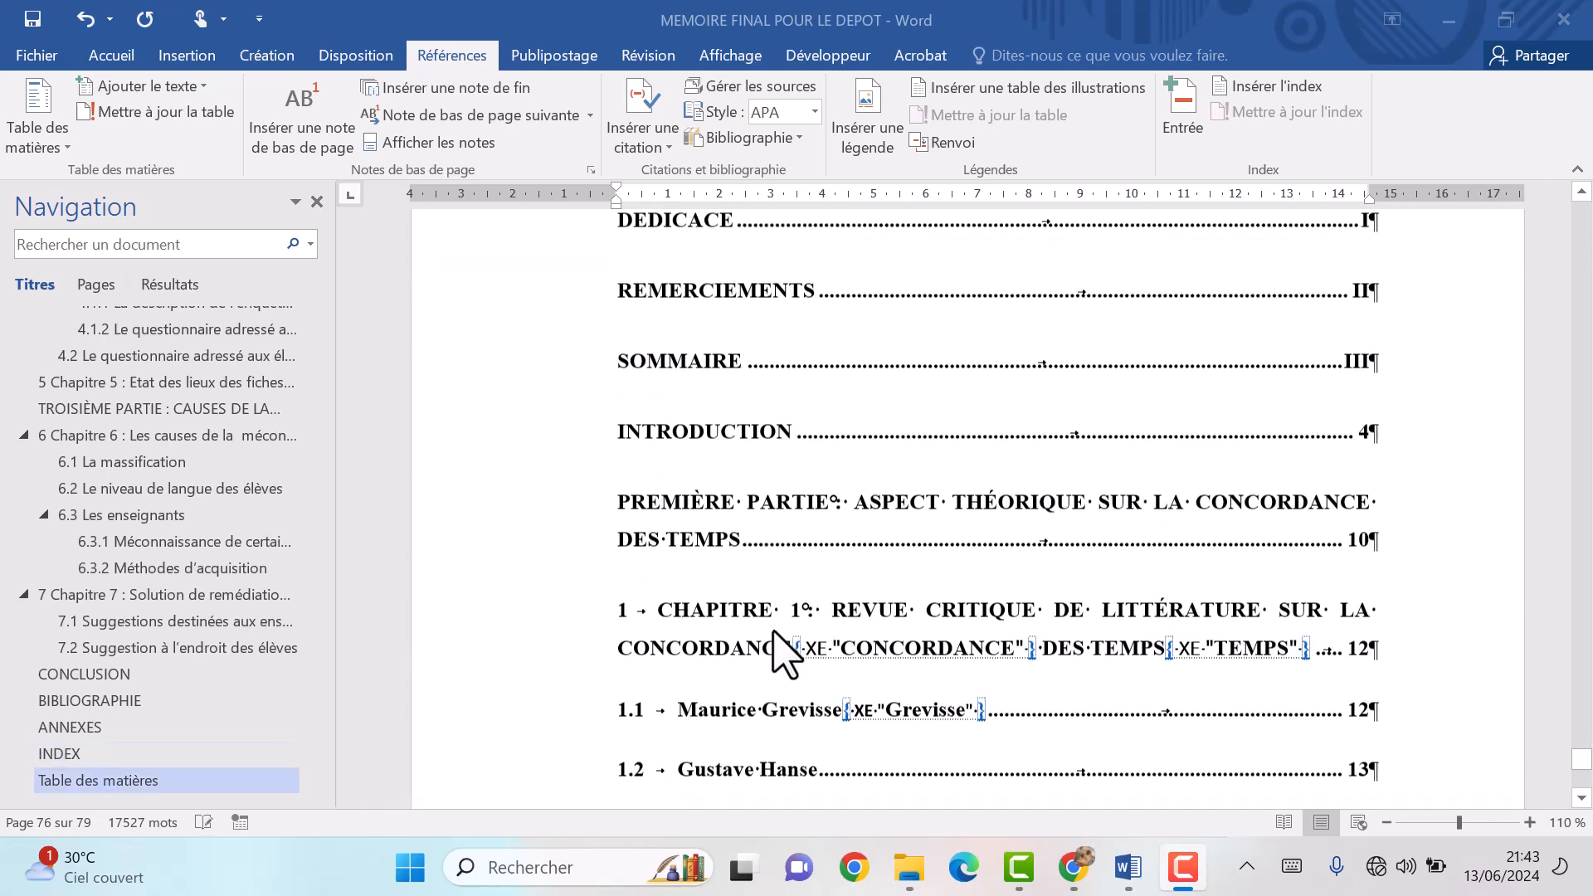
pyautogui.scroll(10, 780, 655)
pyautogui.scroll(-5, 775, 650)
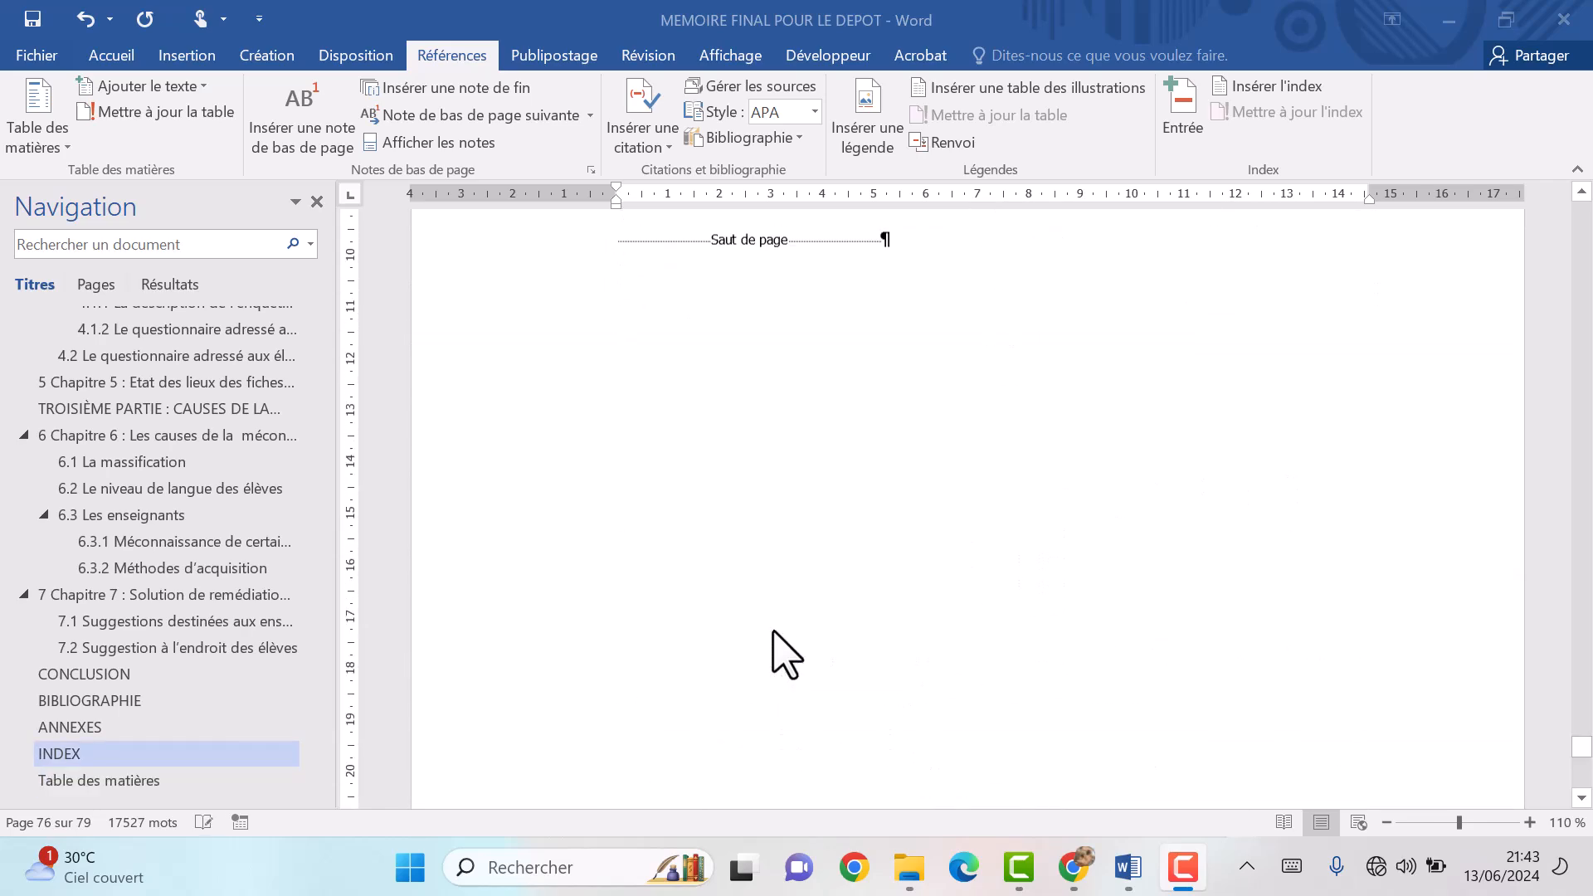
pyautogui.scroll(6, 774, 650)
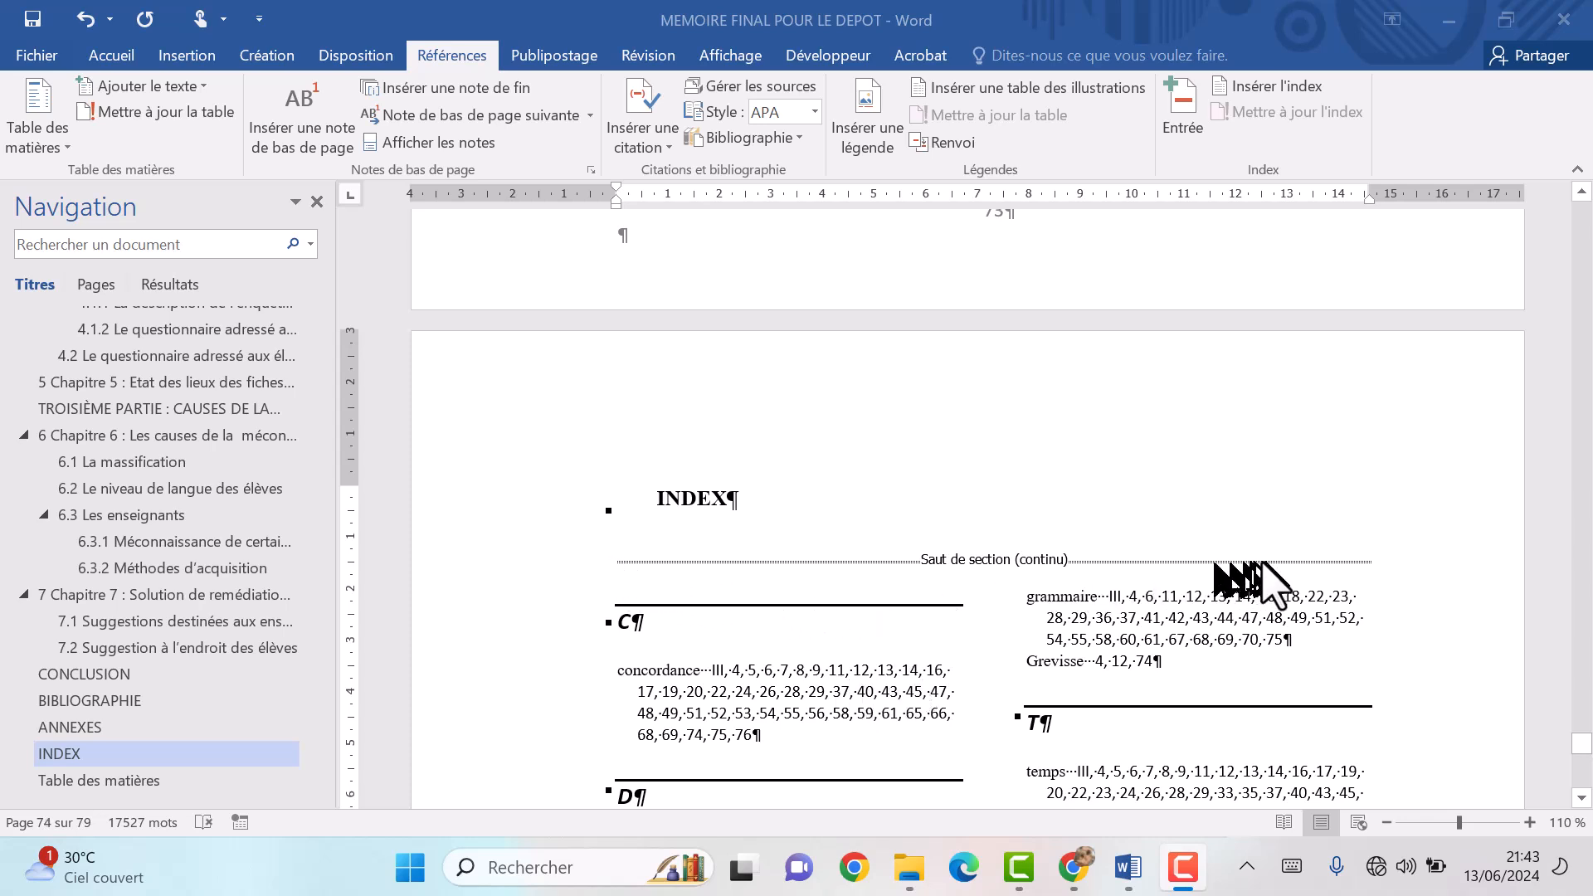
# Add the subtitle "Index des notions" on a new line below the "INDEX" title.
pyautogui.click(615, 565)
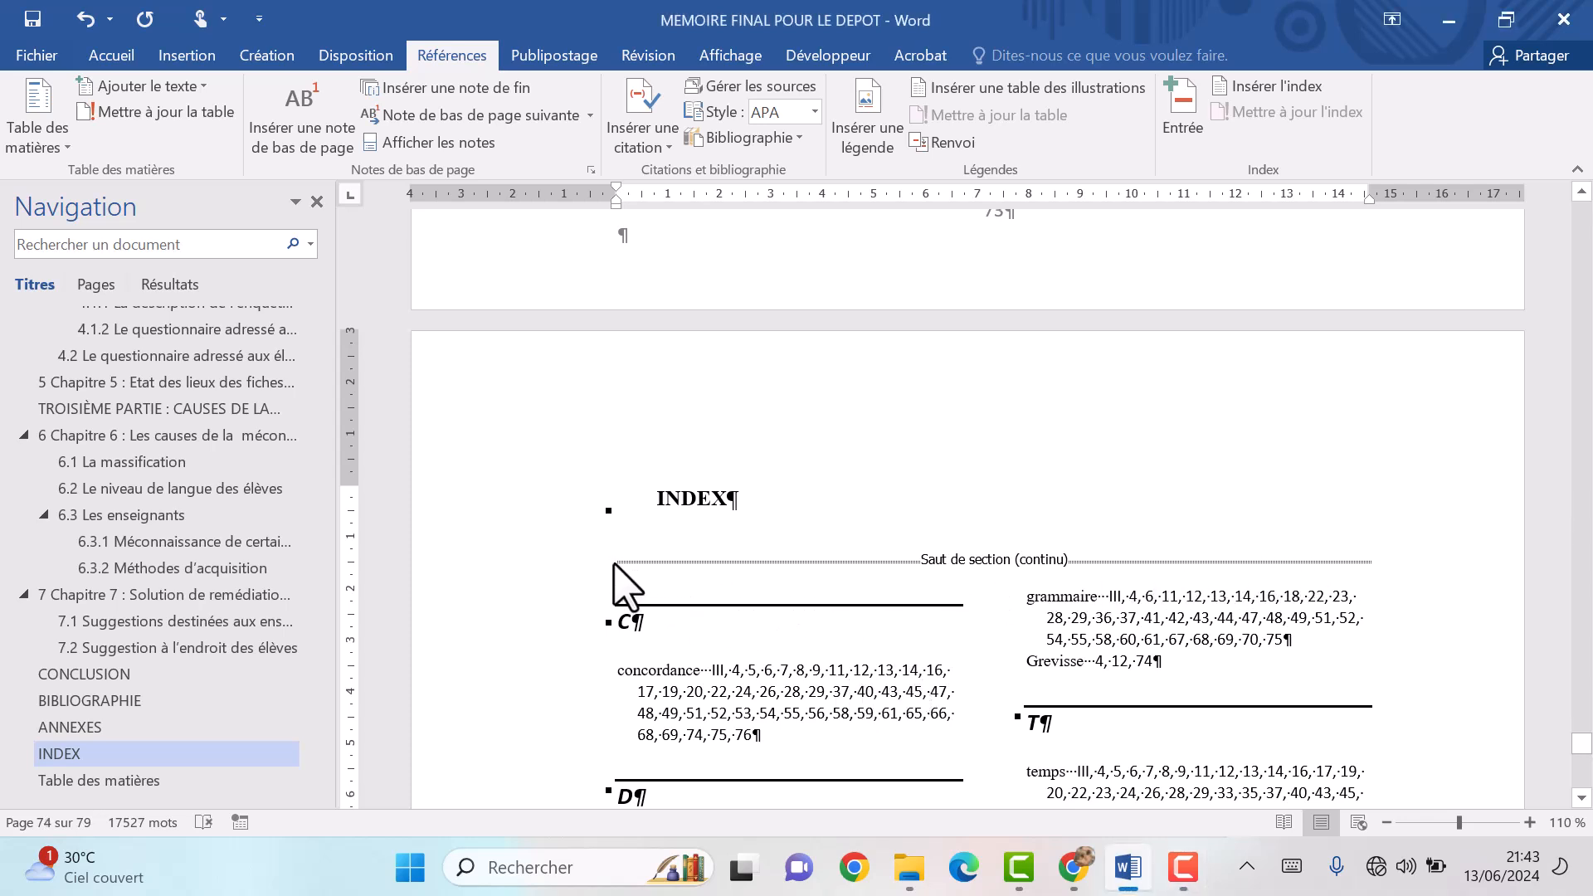
pyautogui.click(630, 556)
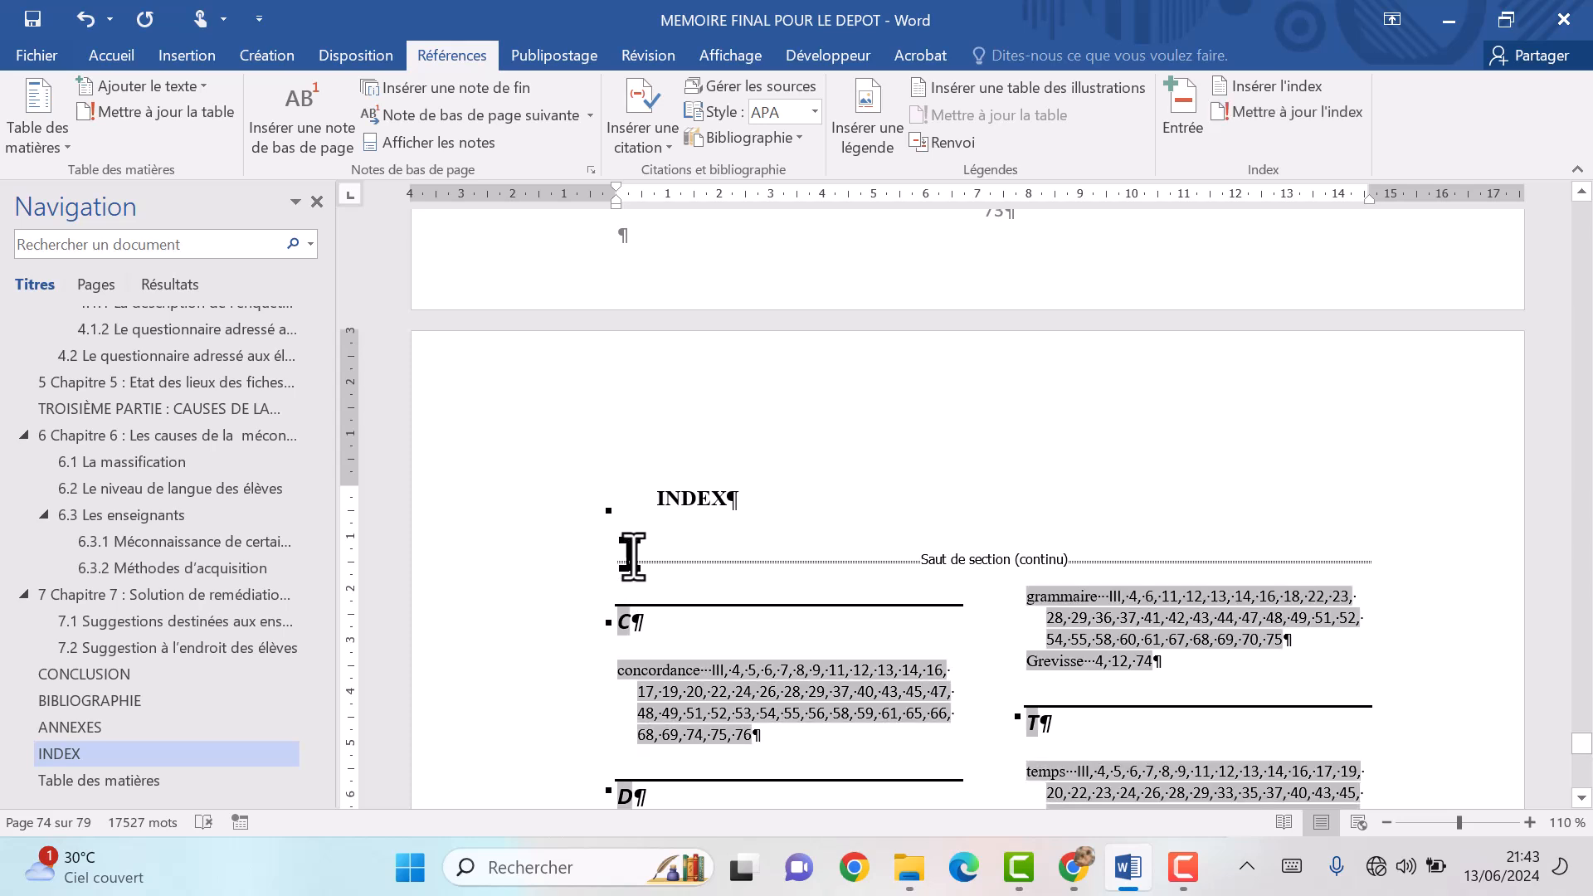
pyautogui.click(797, 514)
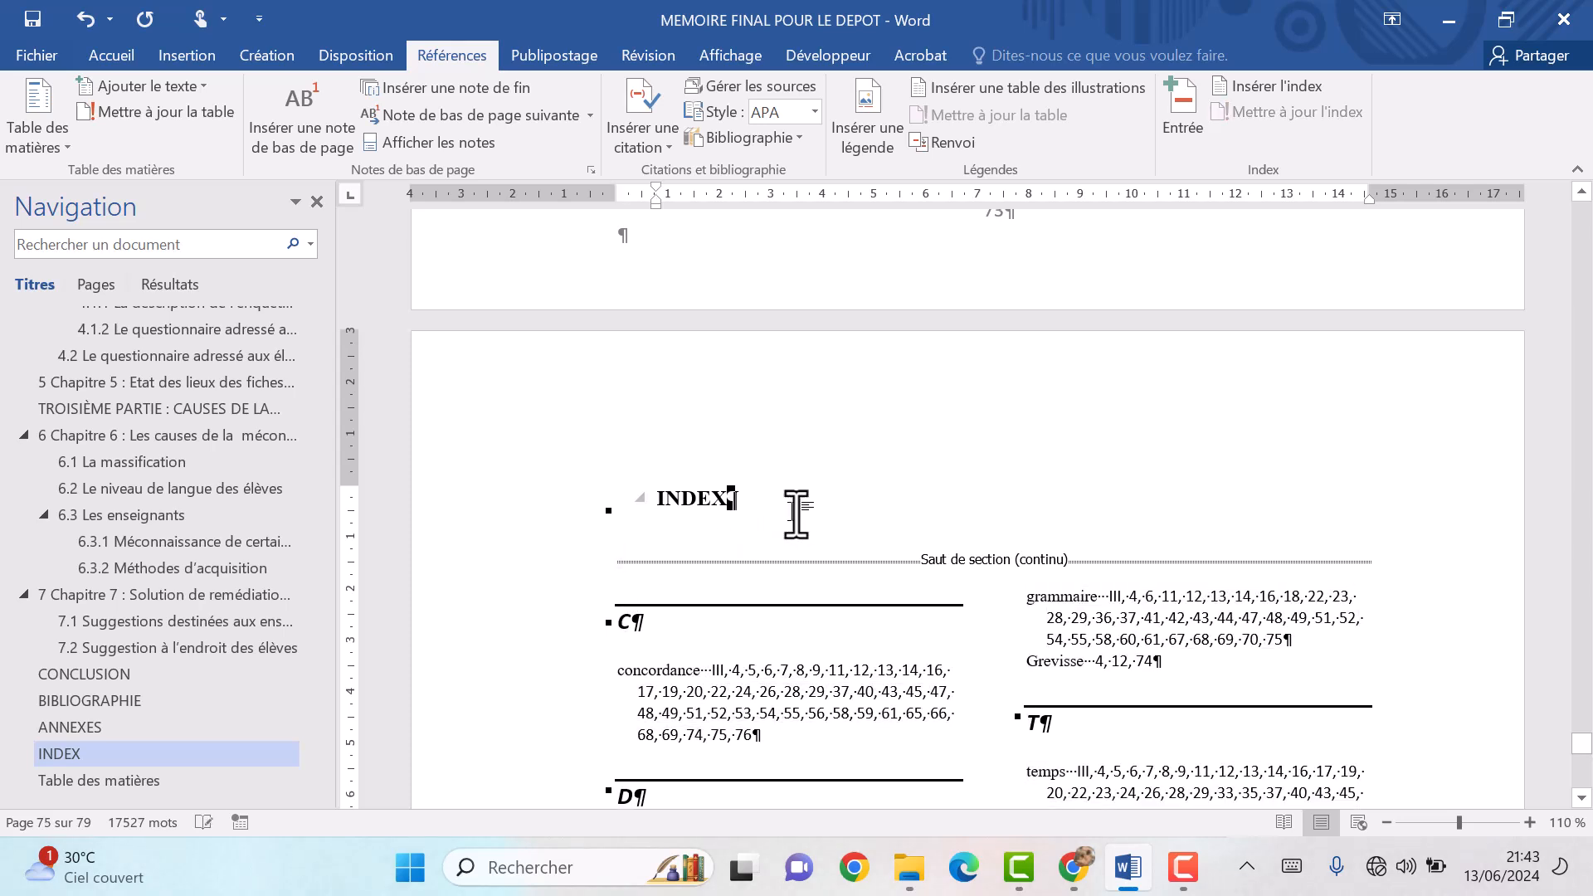
pyautogui.press('Return')
pyautogui.write('Index des notions')
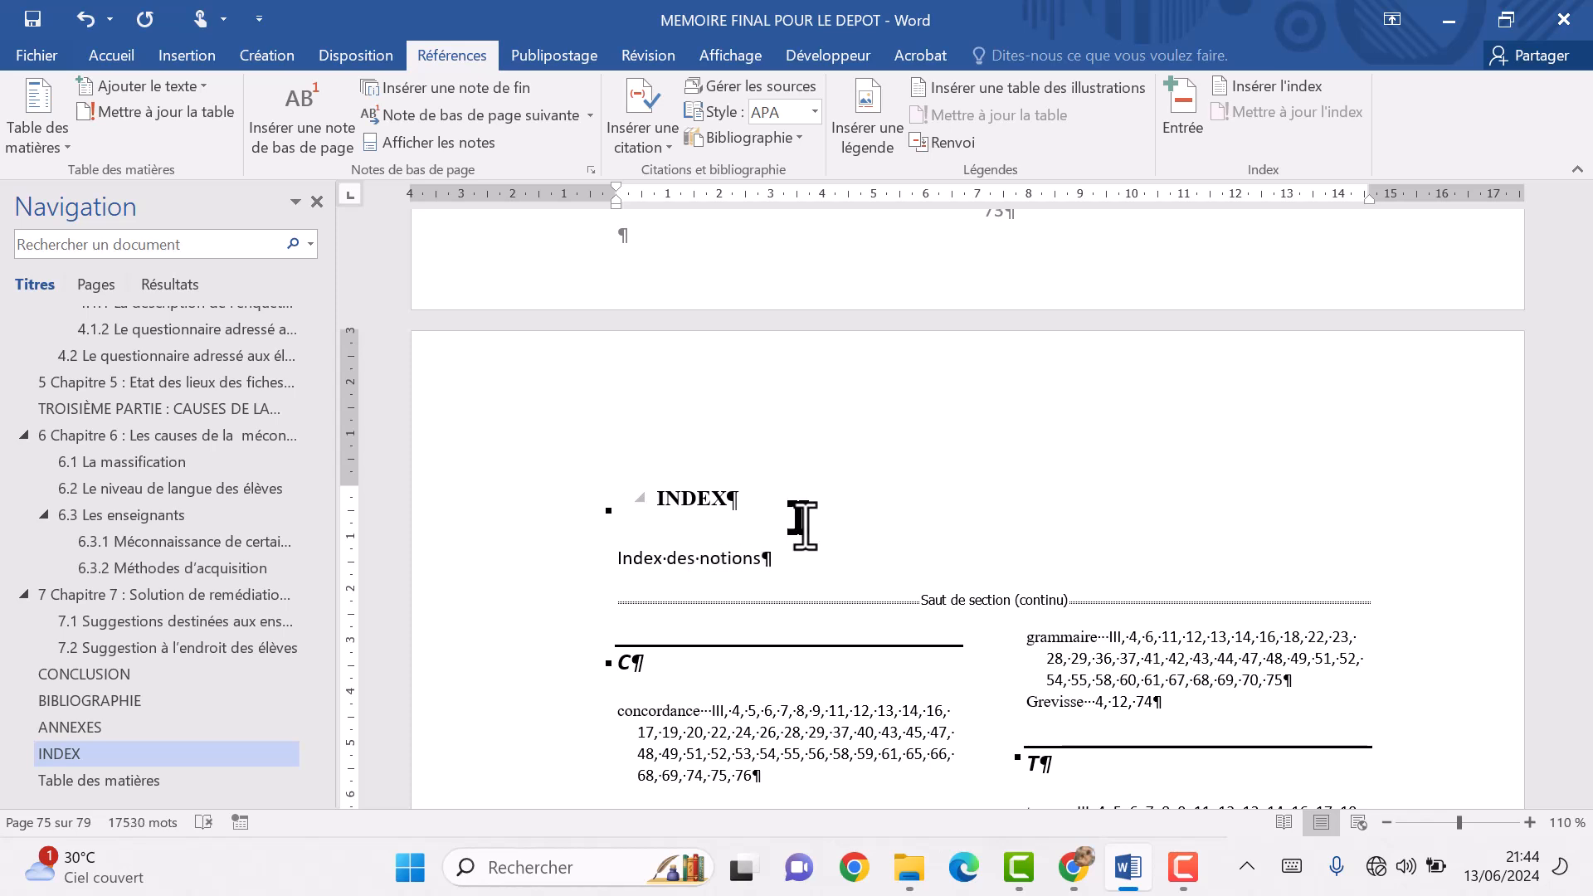
# Set the "Index des notions" subtitle in Times New Roman and enlarge its font by one size.
pyautogui.click(863, 664)
pyautogui.scroll(-2, 863, 664)
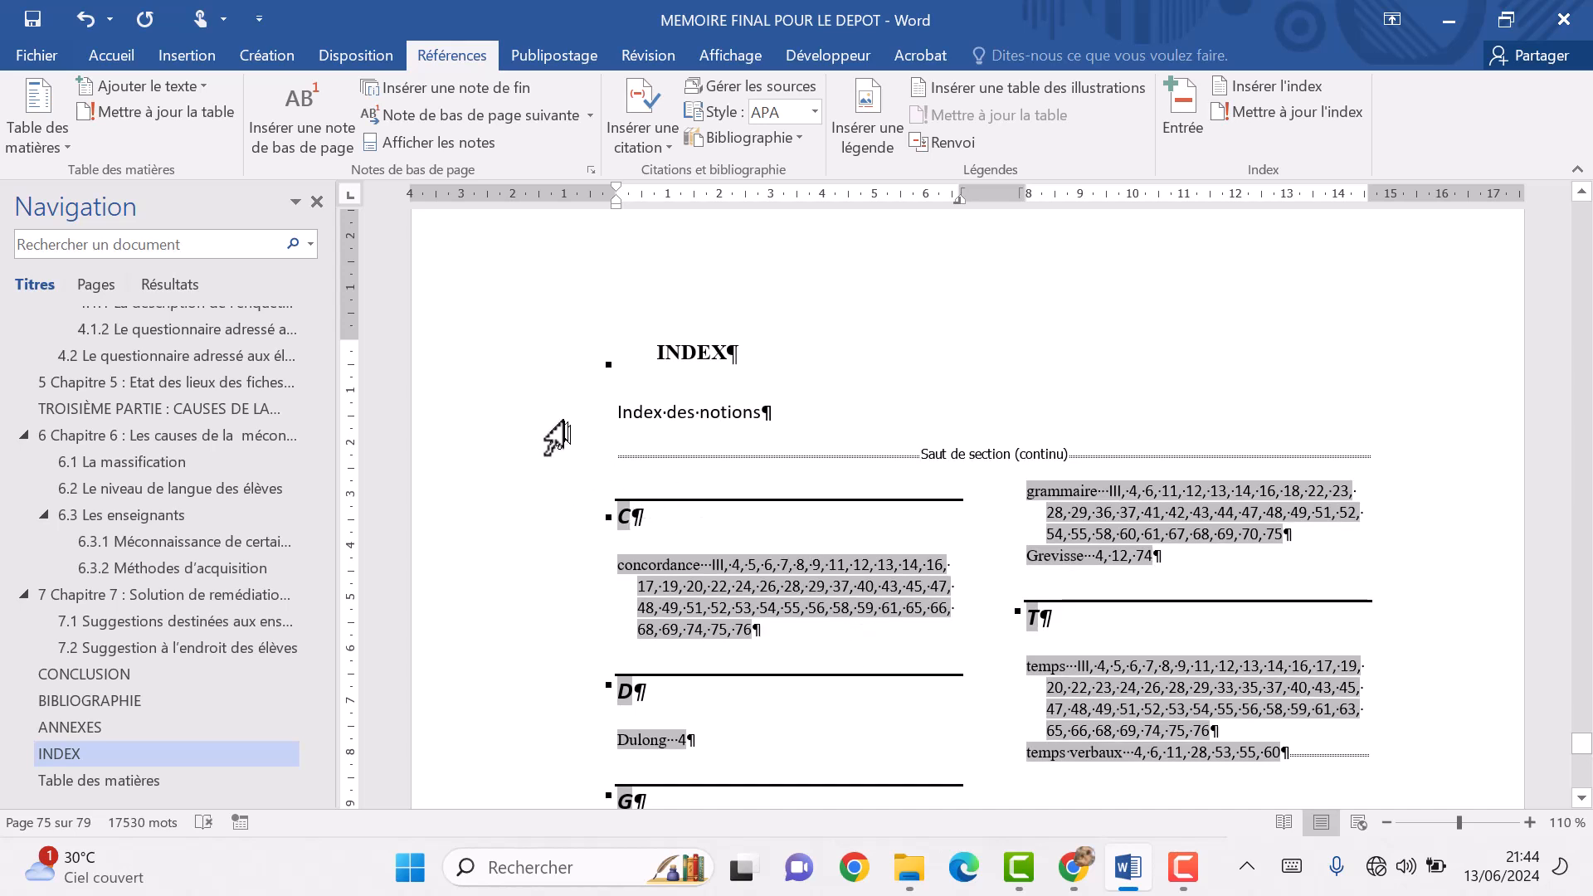
pyautogui.click(564, 421)
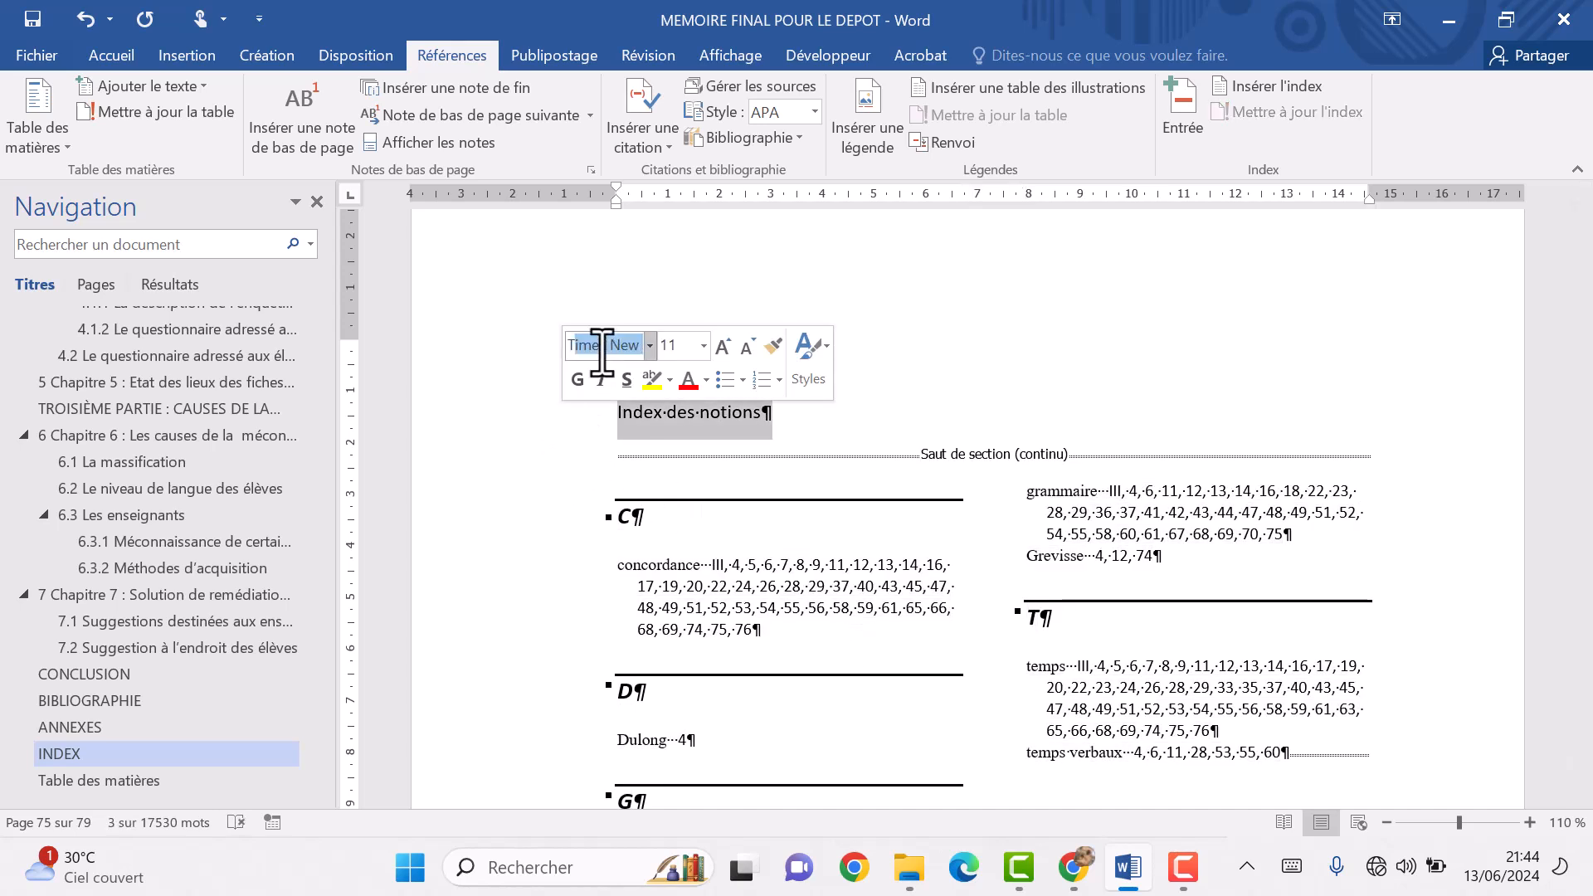
pyautogui.press('Return')
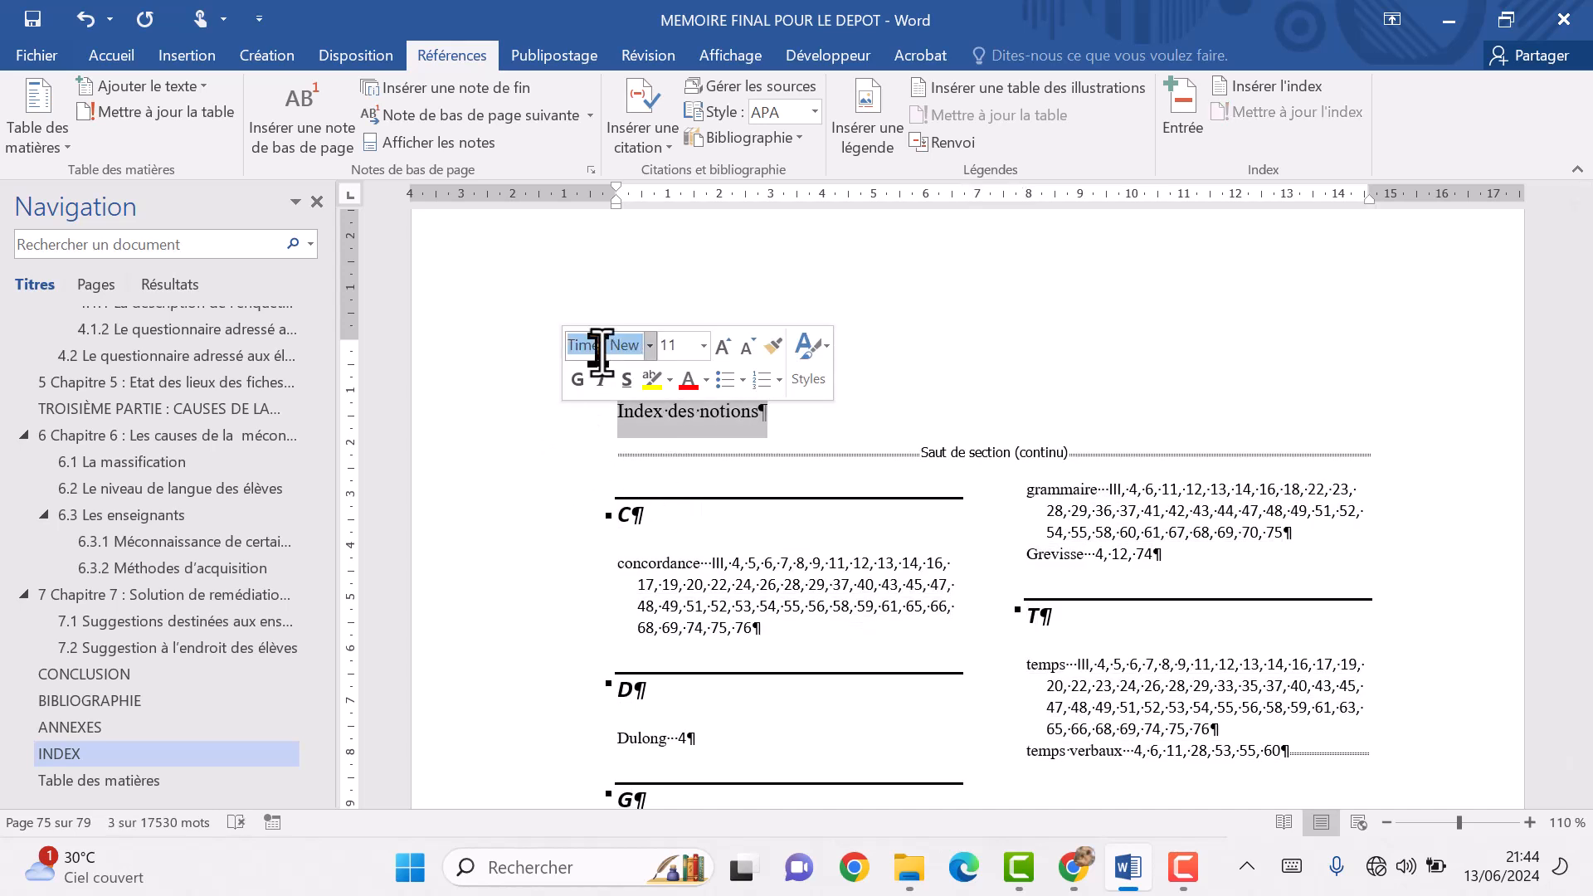
pyautogui.click(724, 357)
pyautogui.click(691, 564)
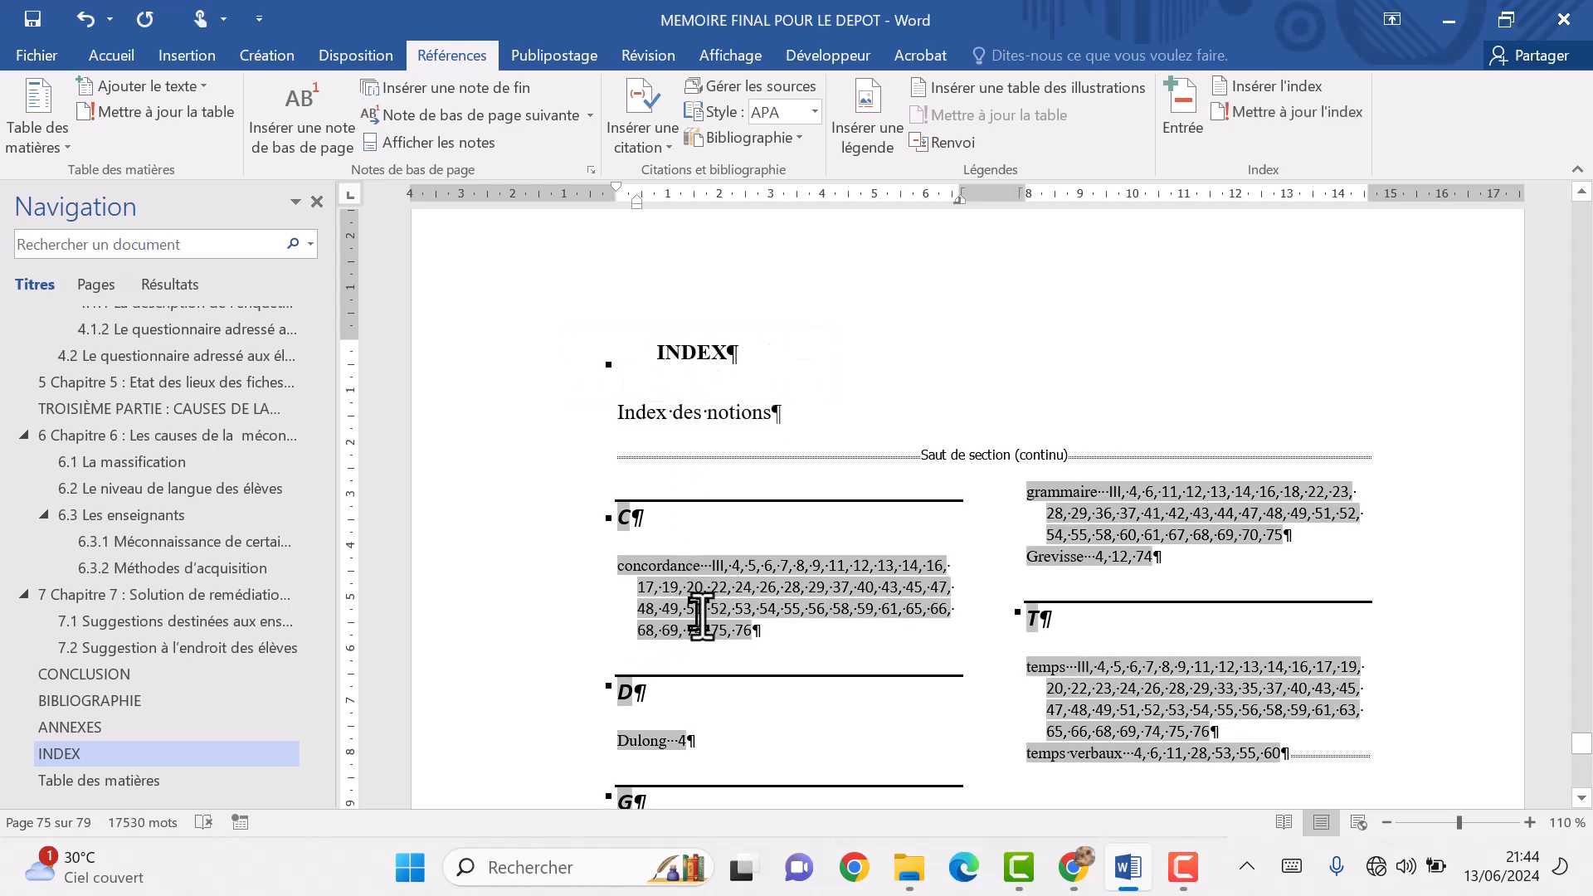
# Delete the author's name listed under D and the D letter heading from the index of notions.
pyautogui.scroll(-1, 701, 616)
pyautogui.scroll(-4, 701, 615)
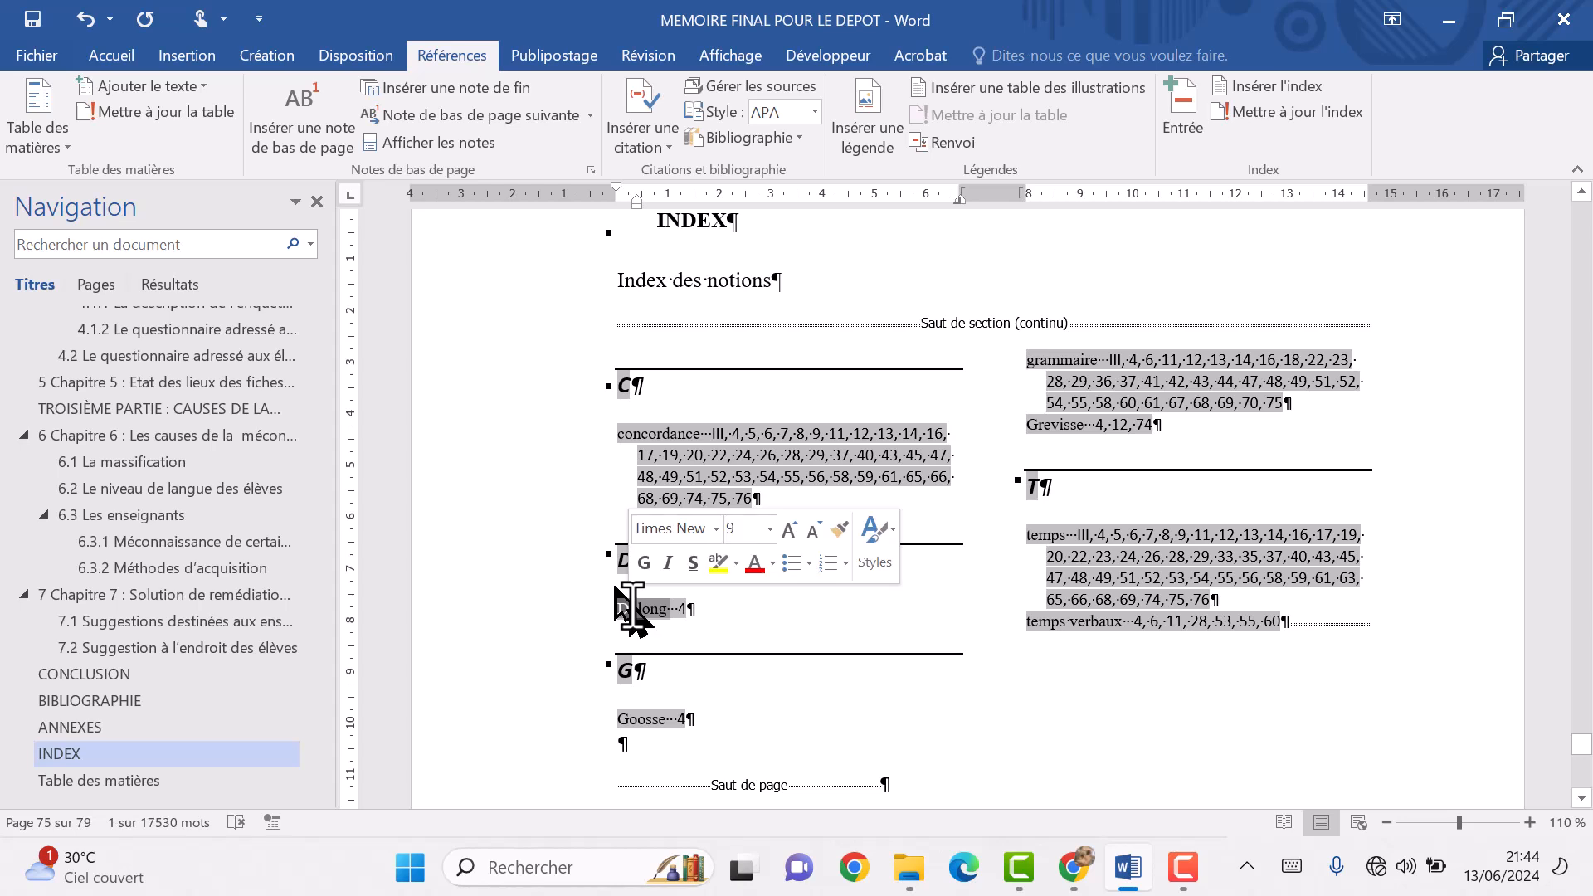
pyautogui.press('BackSpace')
pyautogui.moveTo(657, 607); pyautogui.dragTo(624, 572)
pyautogui.click(622, 571)
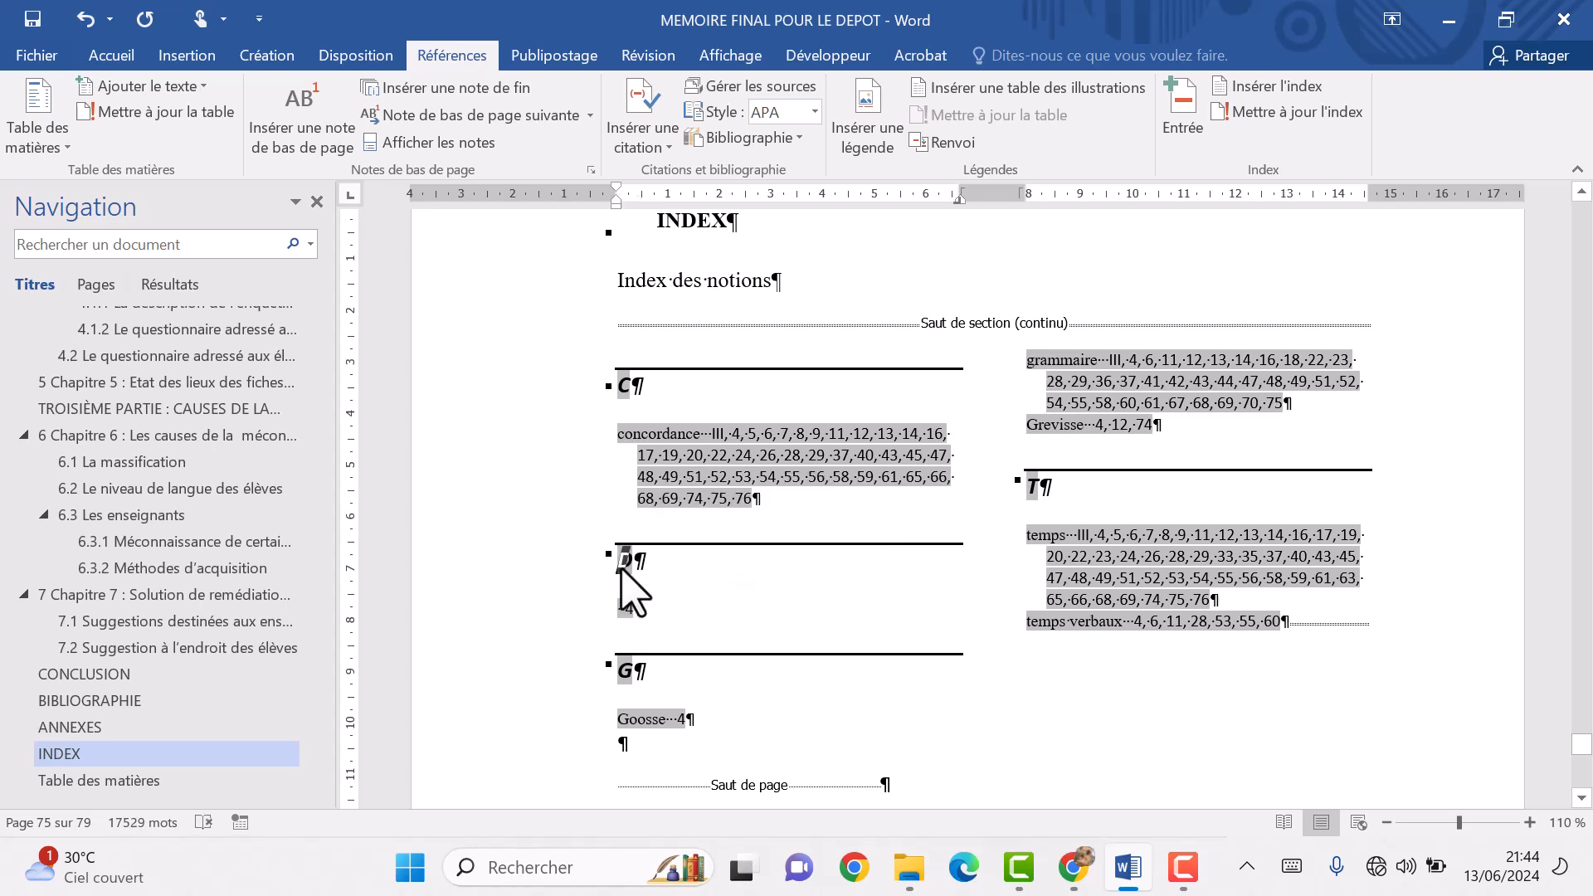
pyautogui.click(558, 571)
pyautogui.press('BackSpace')
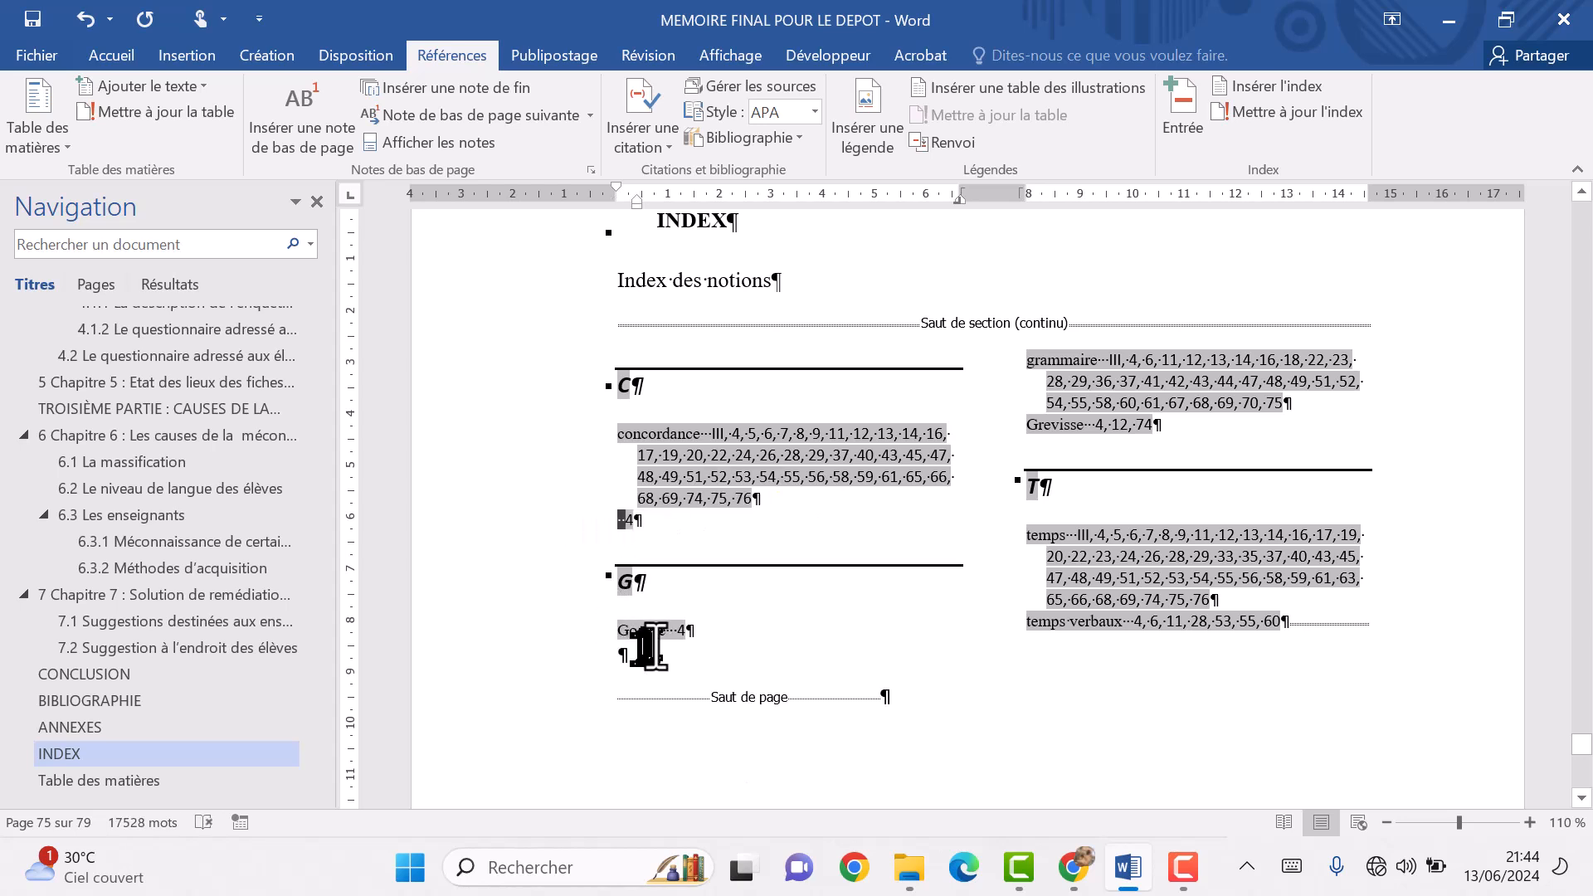
# Remove the author entries under the letter G from the index of notions, keeping the "grammaire" entry.
pyautogui.hotkey('shift', 'Right')
pyautogui.hotkey('shift', 'Right')
pyautogui.moveTo(603, 575); pyautogui.dragTo(699, 651)
pyautogui.press('F9')
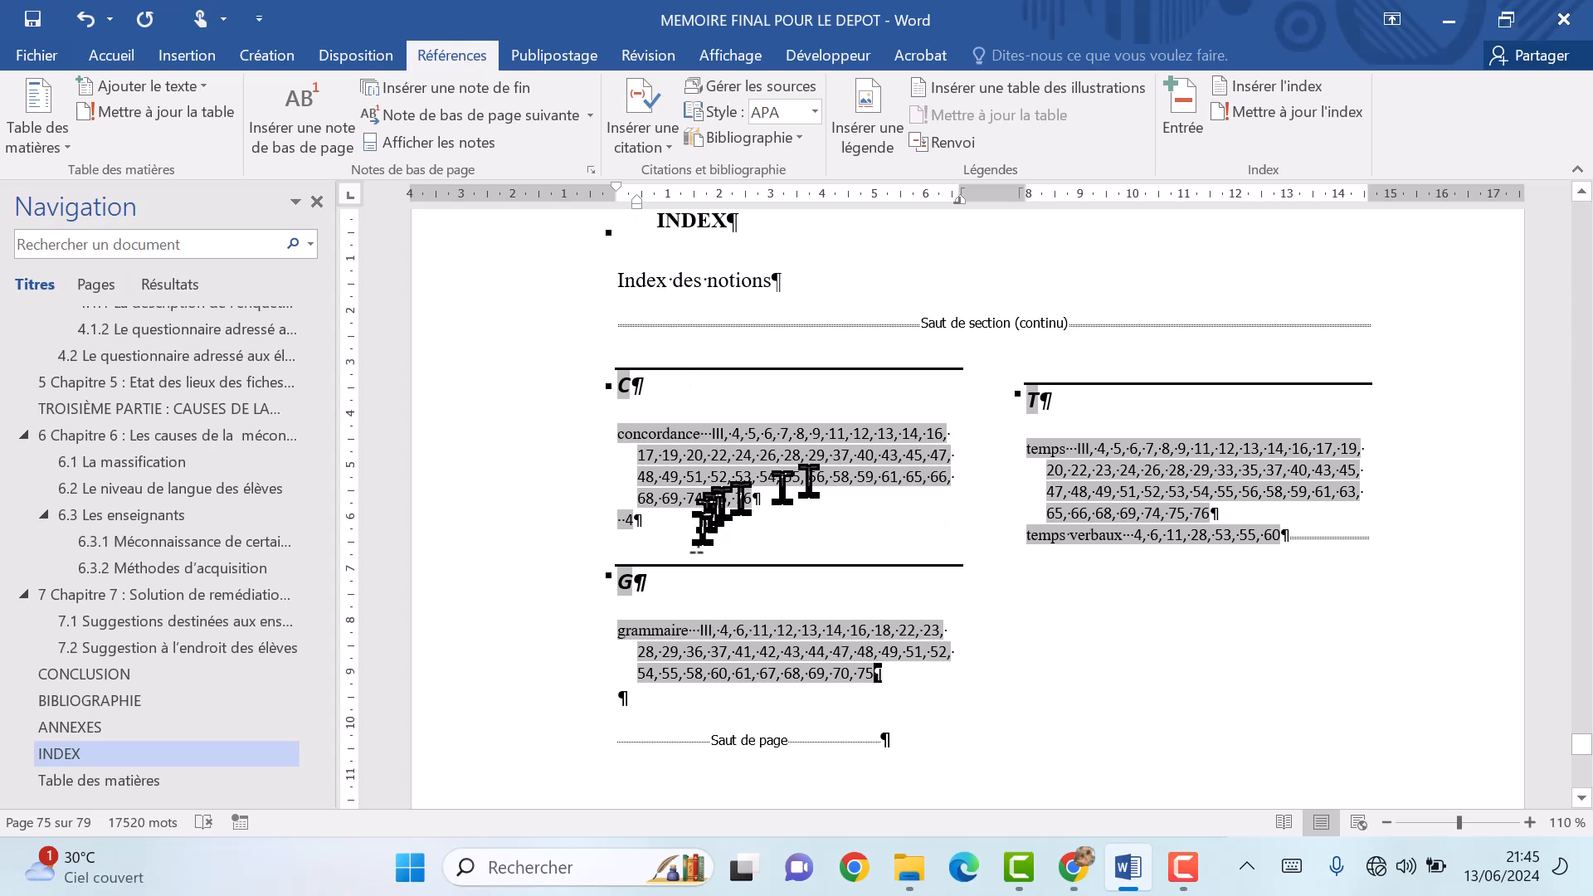
# Add the subtitle "Index des auteurs" above the second index, in Times New Roman with an enlarged font.
pyautogui.scroll(-17, 792, 630)
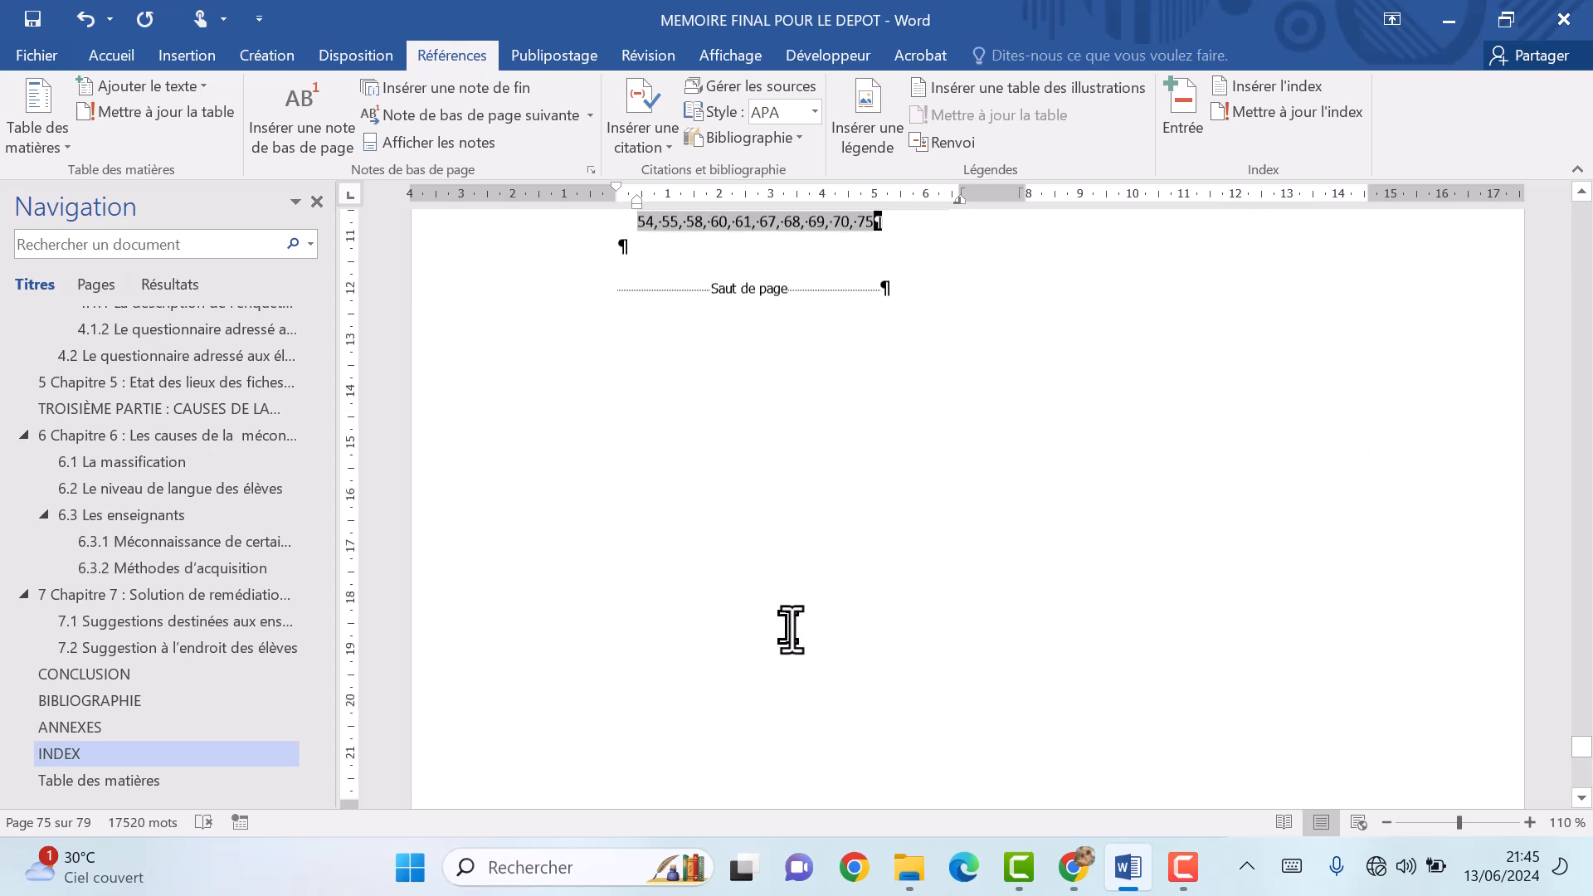
pyautogui.scroll(-2, 792, 630)
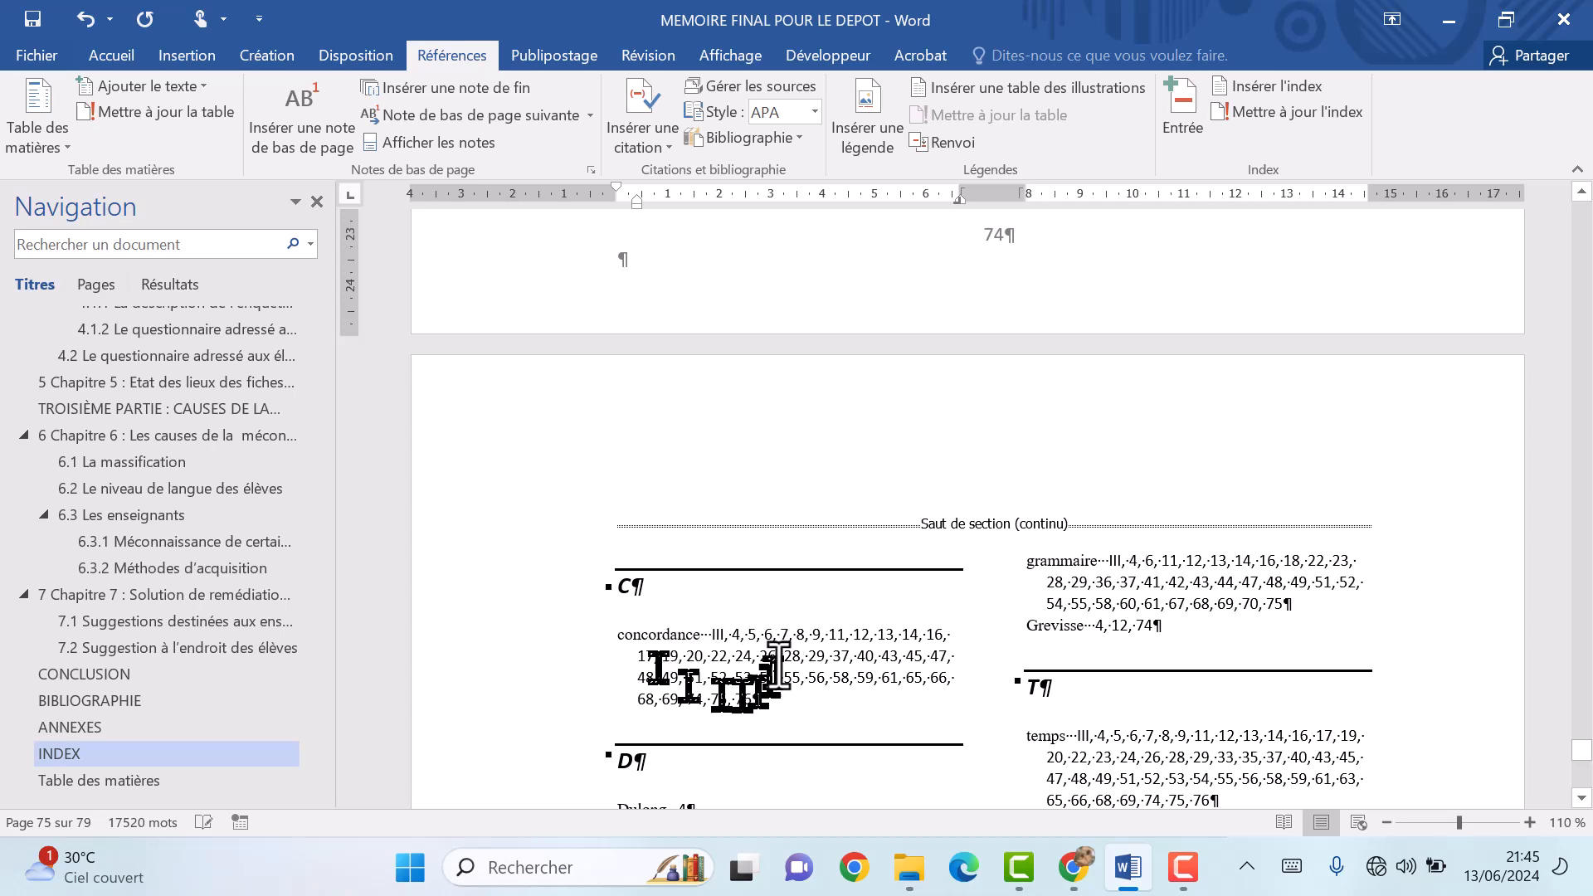
pyautogui.click(618, 537)
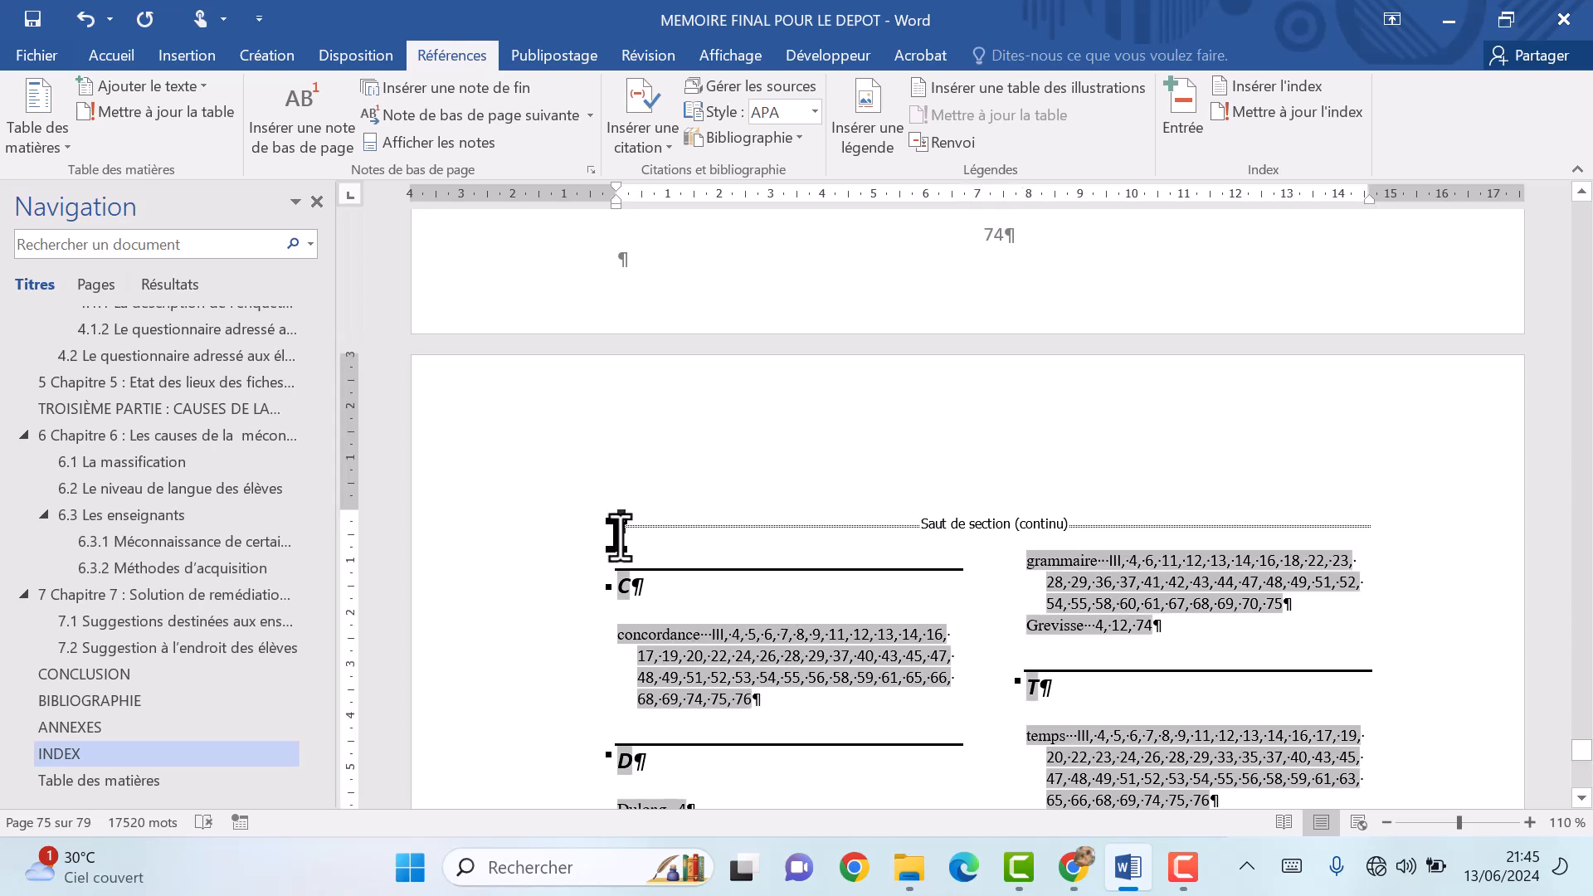
pyautogui.press('Return')
pyautogui.click(620, 539)
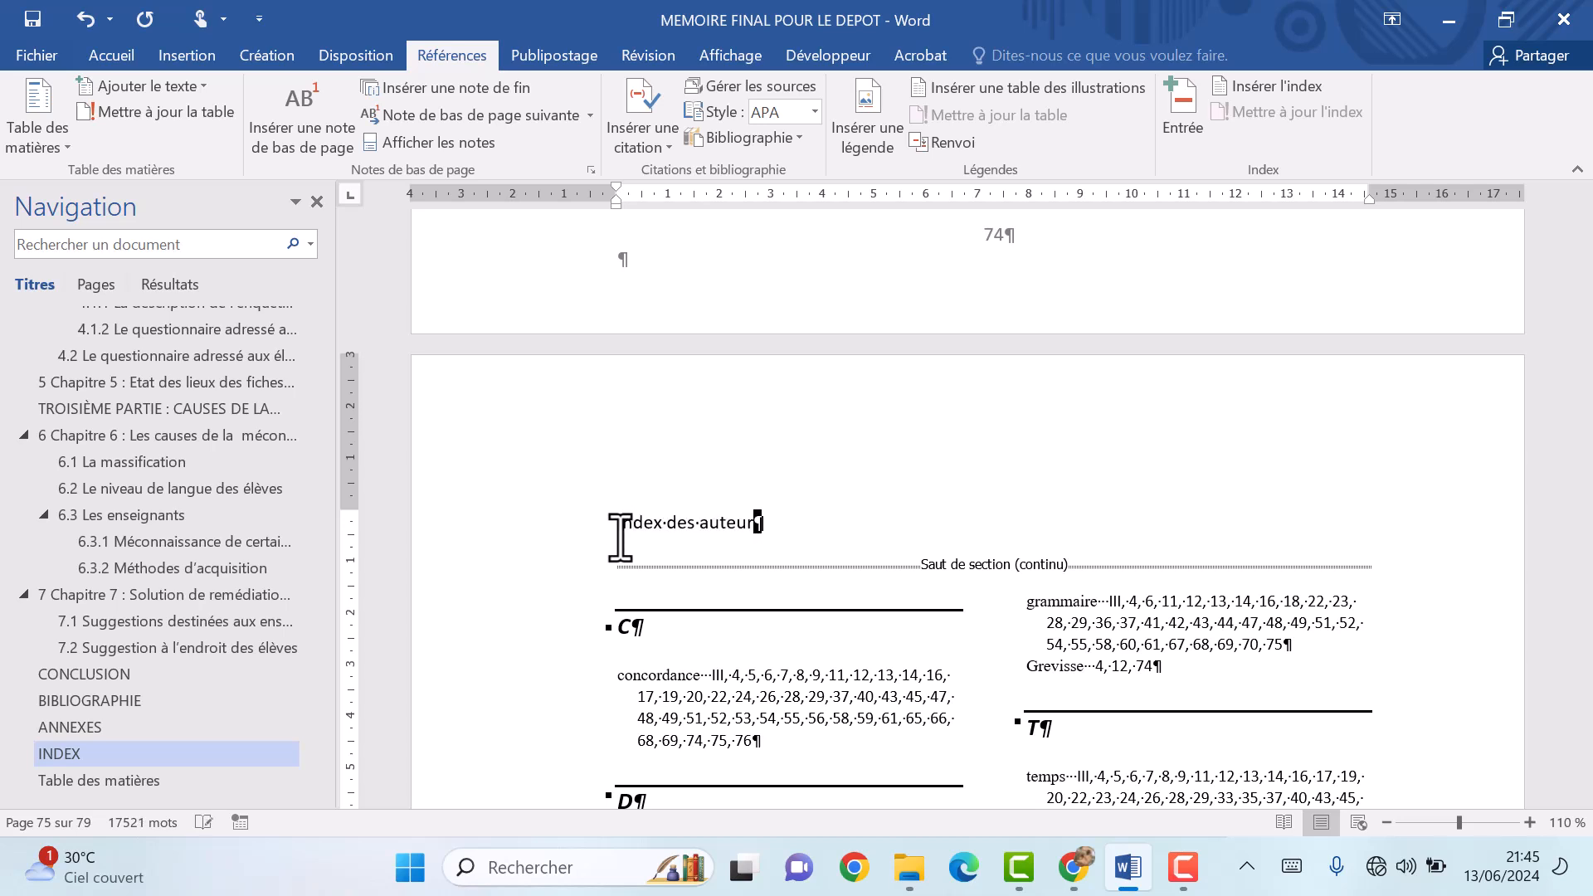
pyautogui.tripleClick(621, 538)
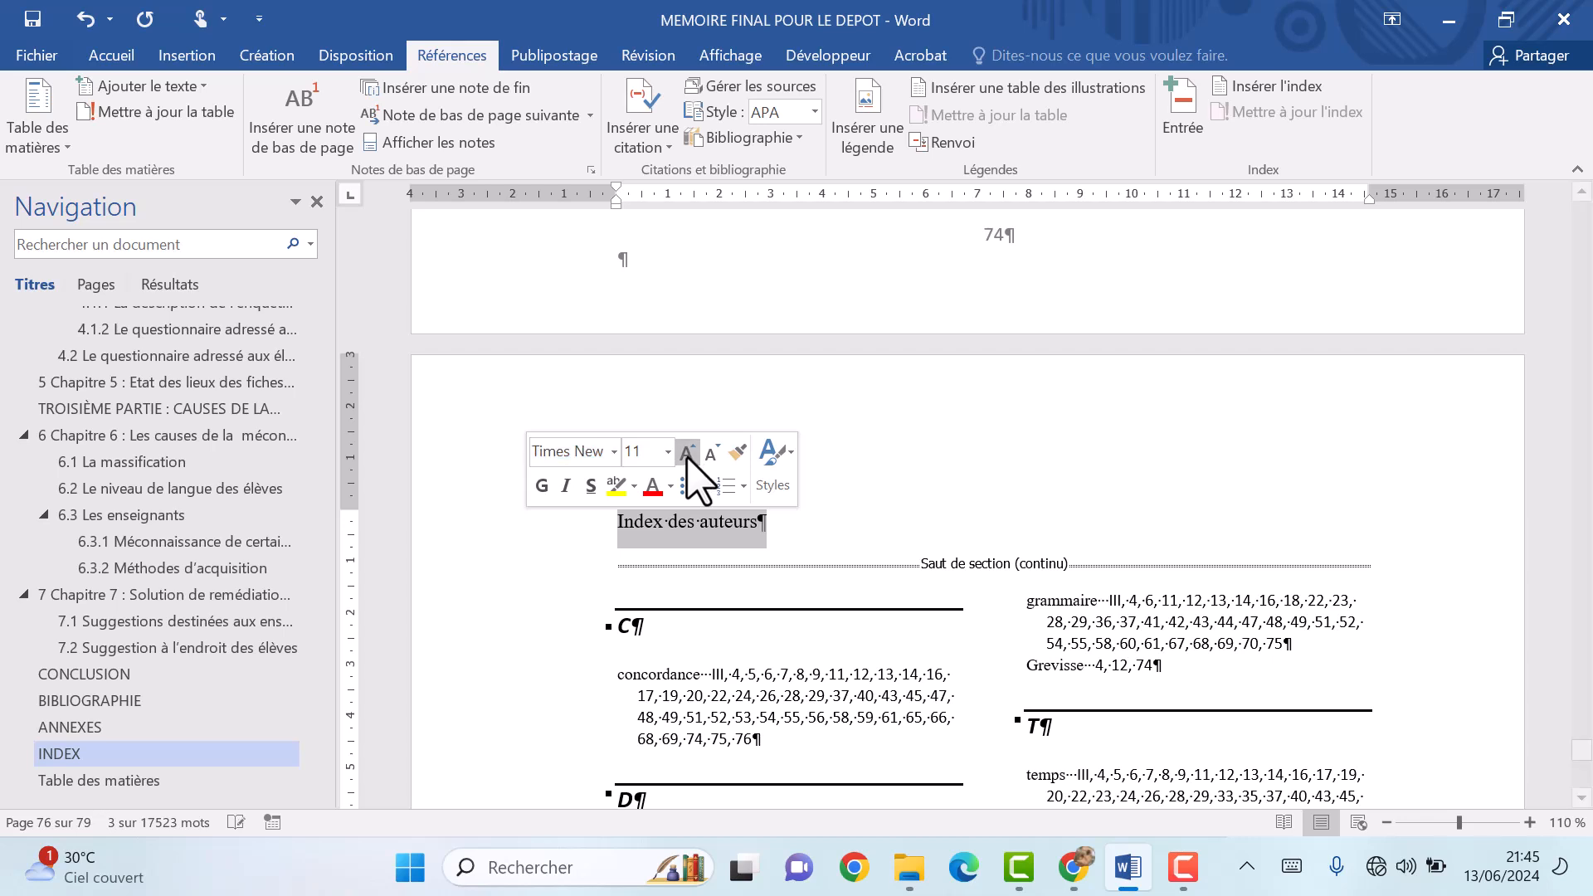
# Remove the notion entries and the C and T letter headings from the index of authors, keeping only the authors under D and G.
pyautogui.click(704, 678)
pyautogui.scroll(-2, 706, 680)
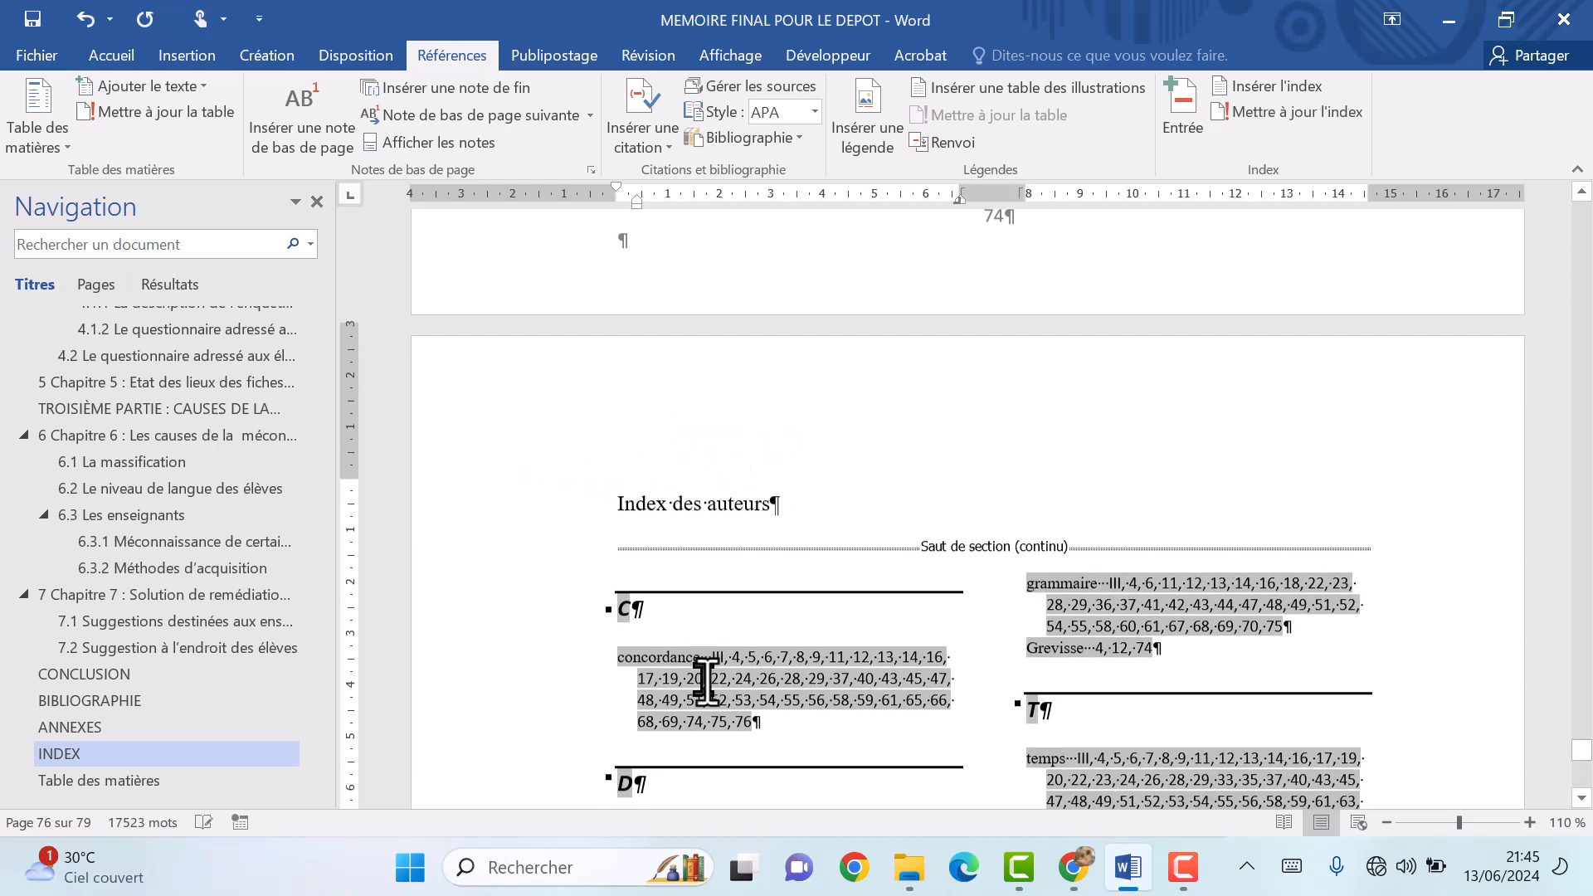
pyautogui.scroll(-2, 706, 680)
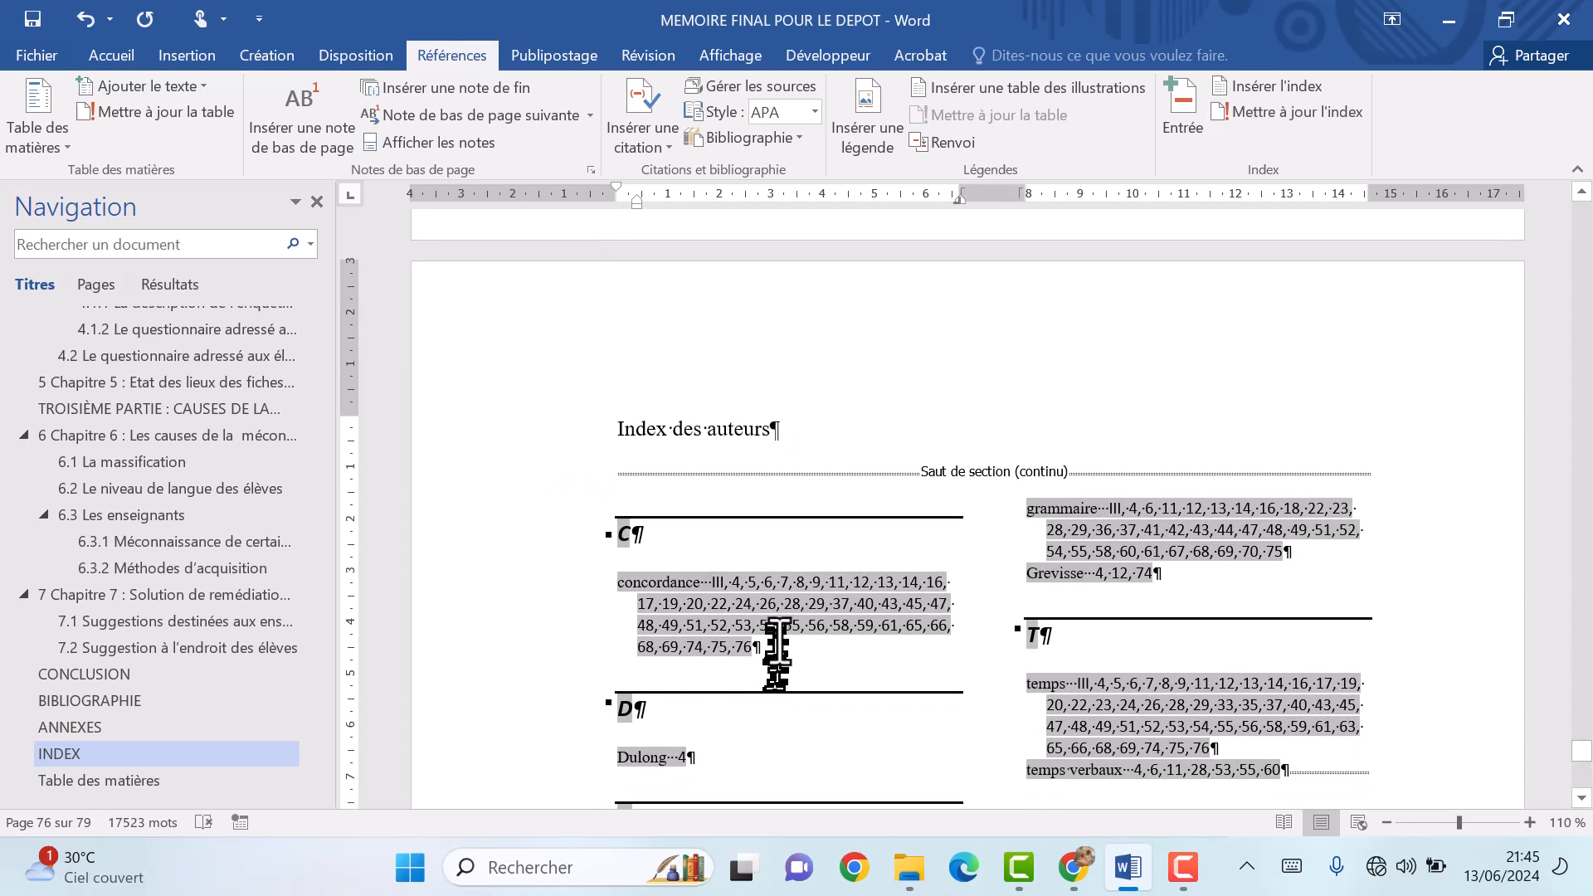
pyautogui.moveTo(756, 647); pyautogui.dragTo(619, 581)
pyautogui.press('Delete')
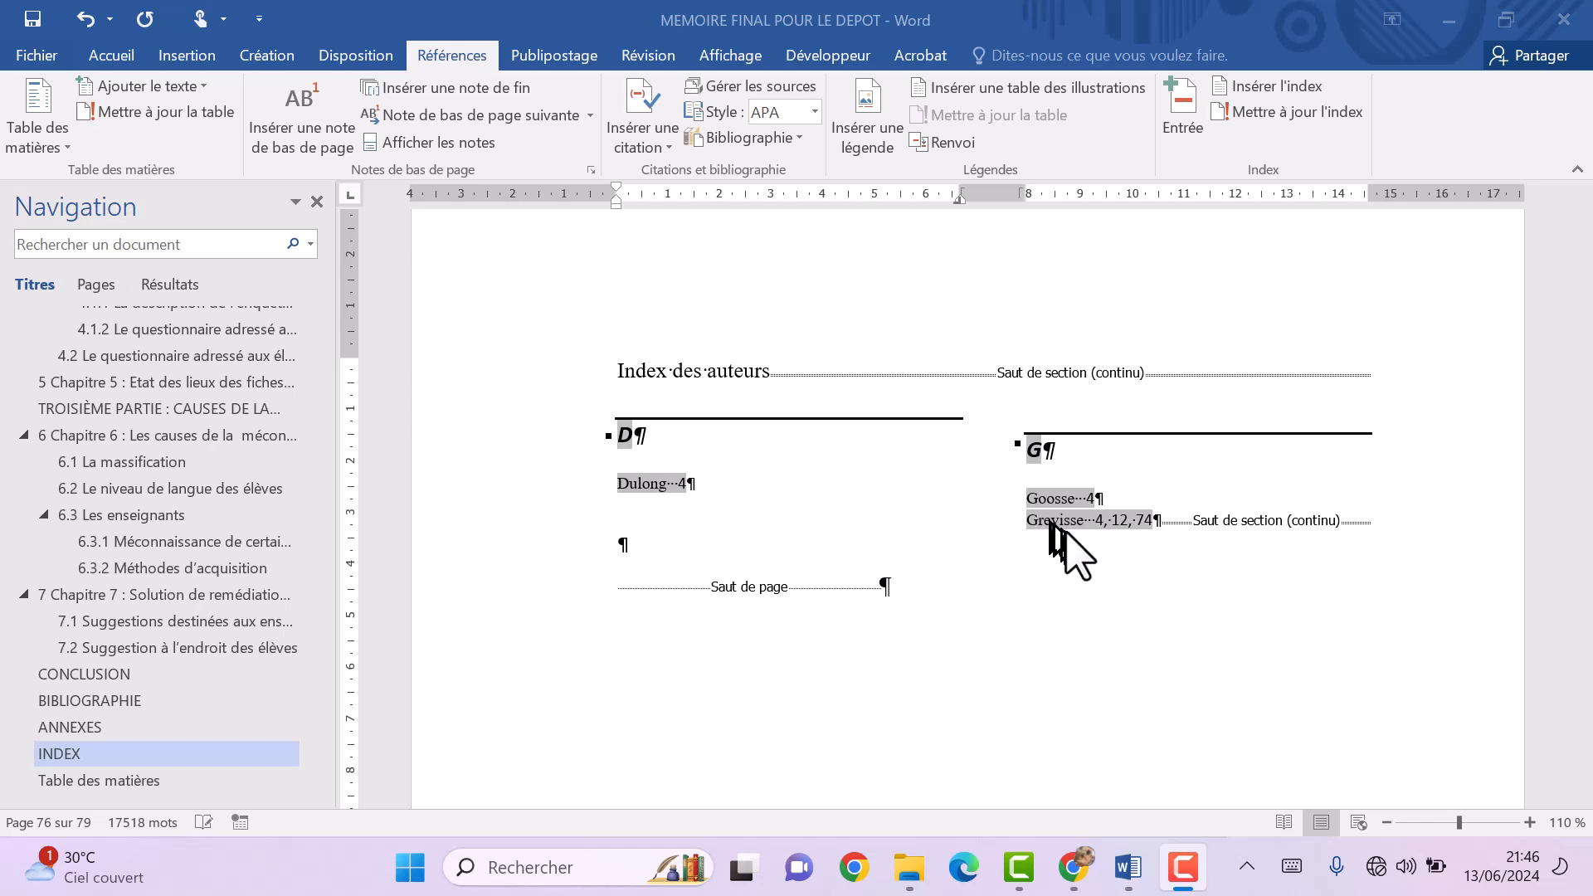
# Add the author's first name to the last entry under G in the index of authors and save the document.
pyautogui.click(1087, 526)
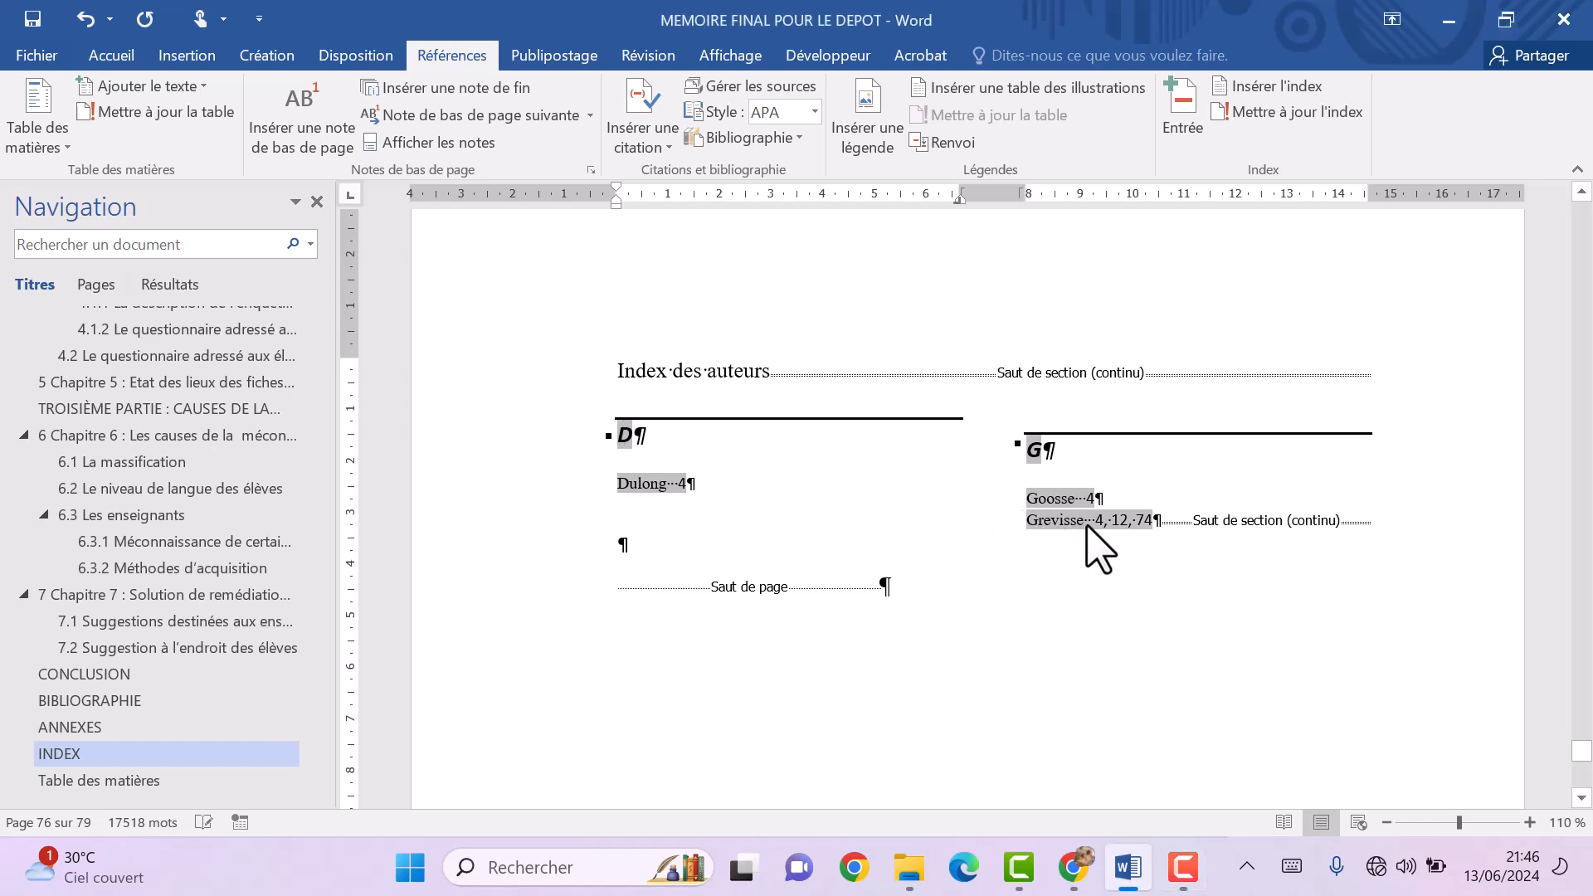
pyautogui.click(1087, 526)
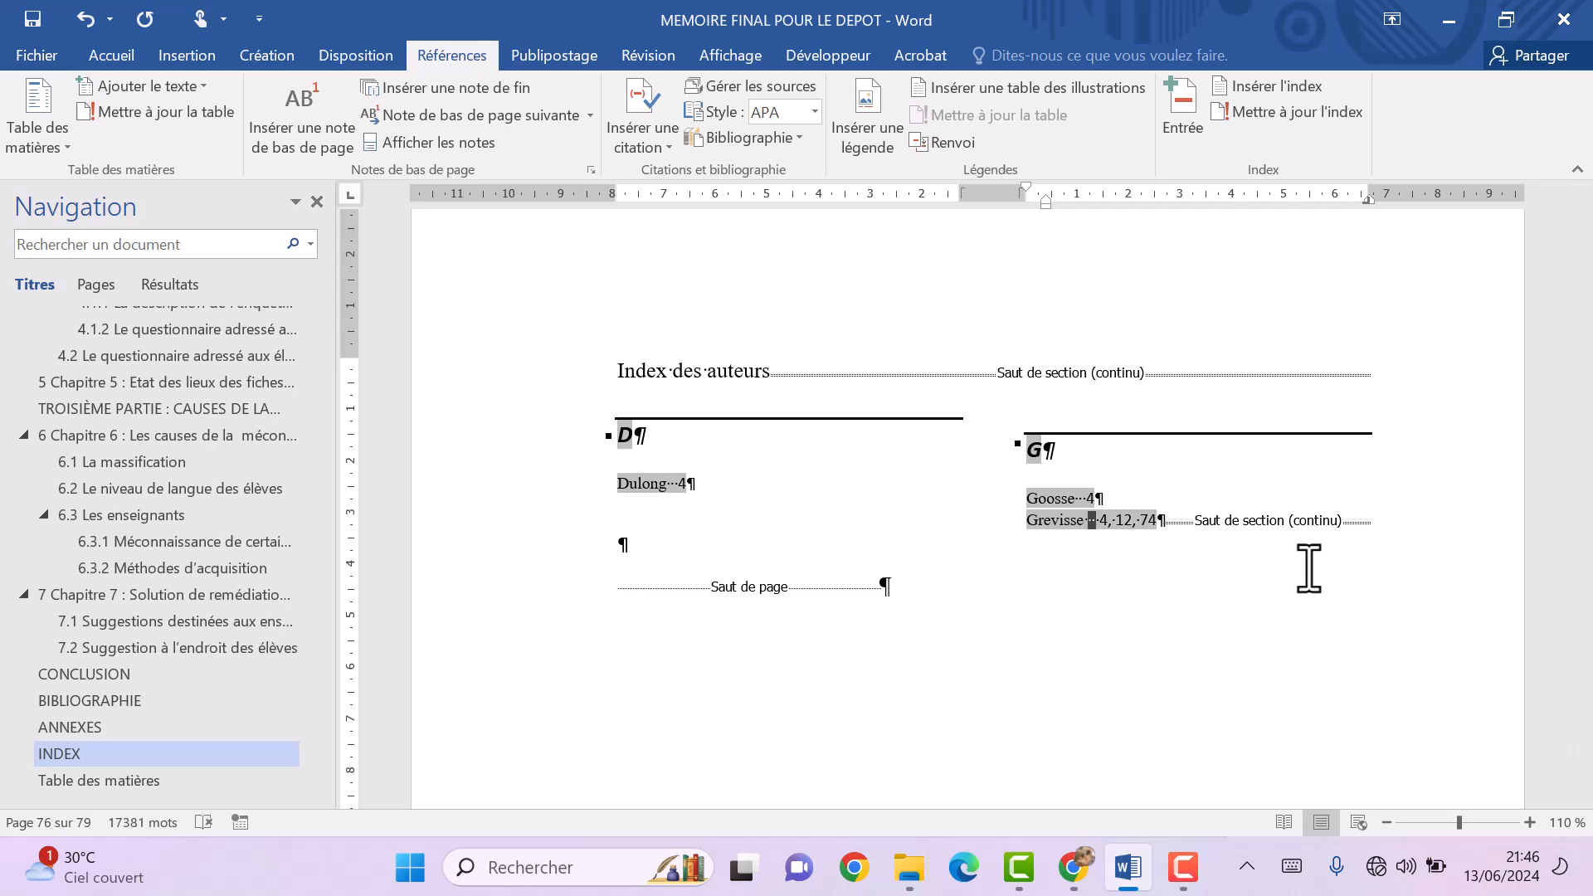
pyautogui.write('Maurice')
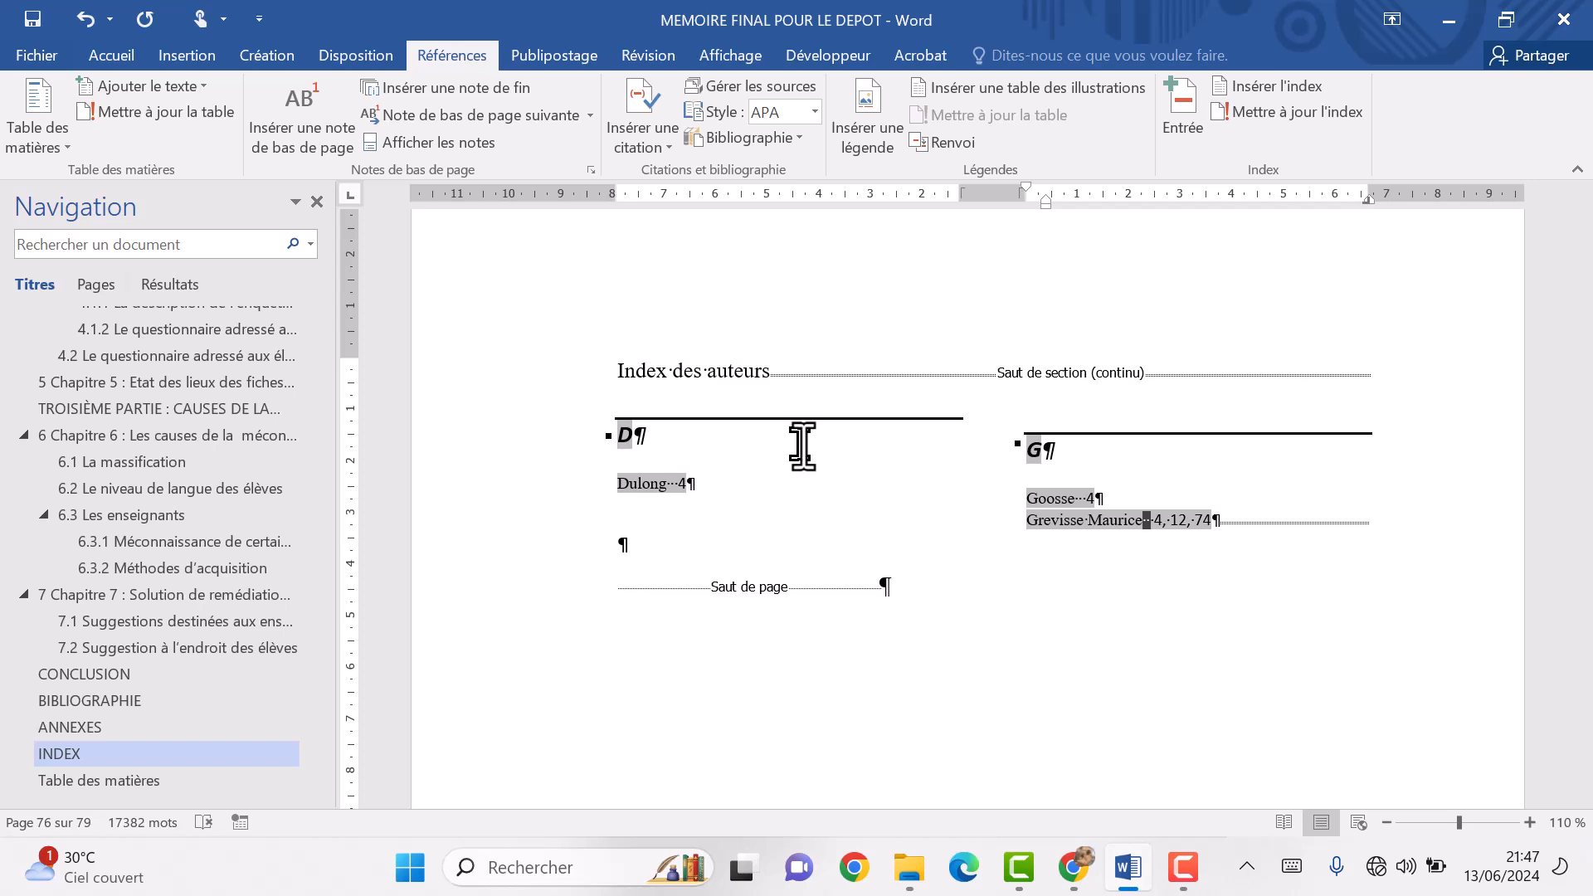
pyautogui.hotkey('ctrl', 's')
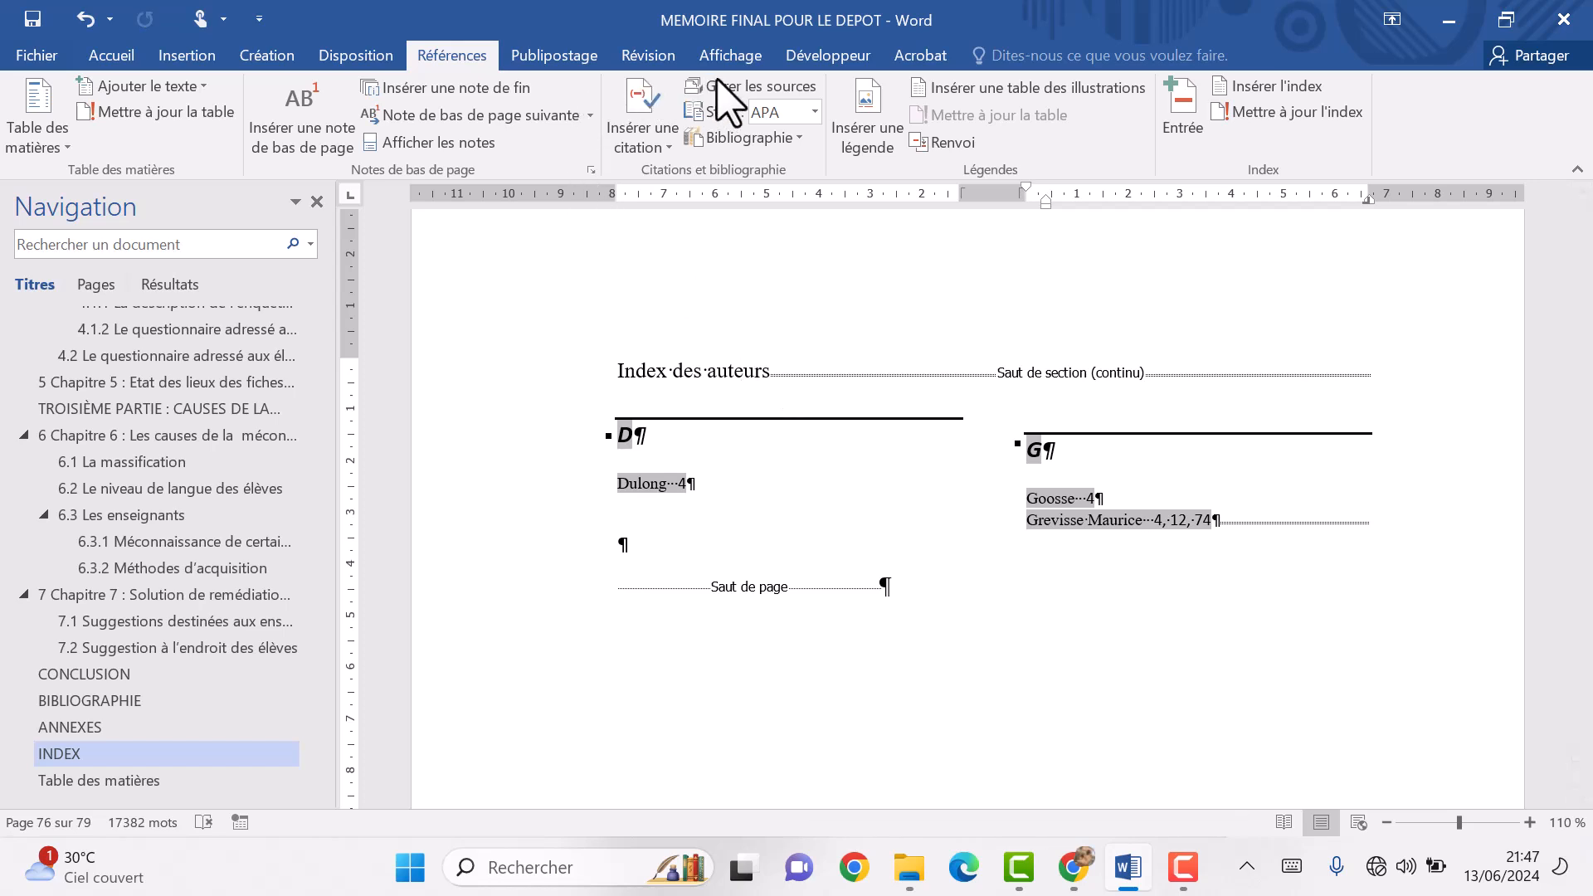
# Hide the formatting marks and review the layout of the indexes of authors and notions.
pyautogui.click(109, 44)
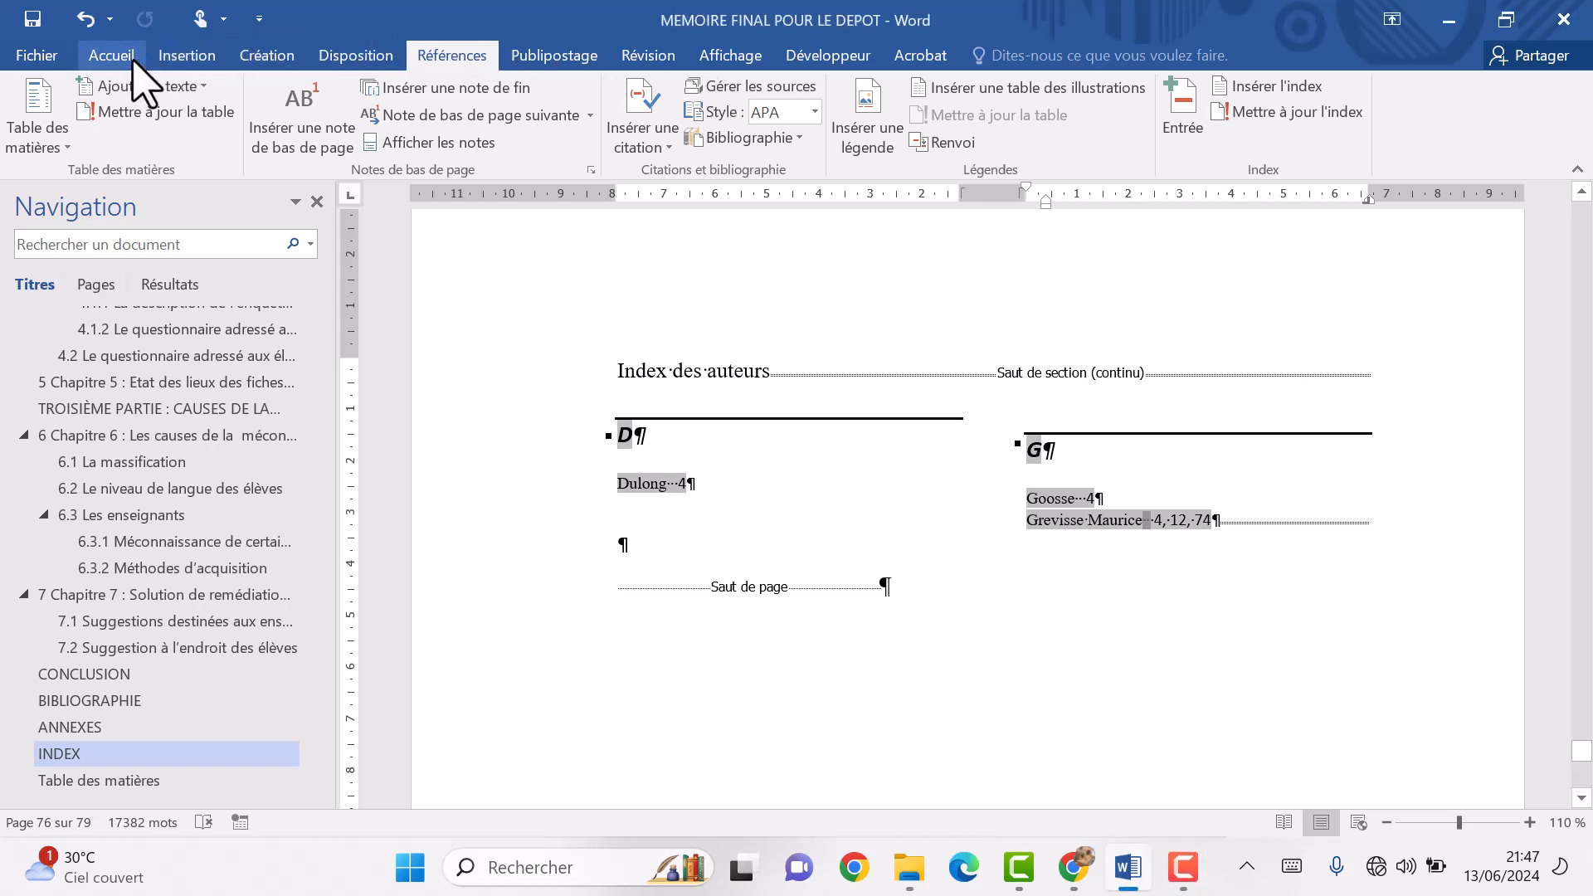
pyautogui.click(112, 55)
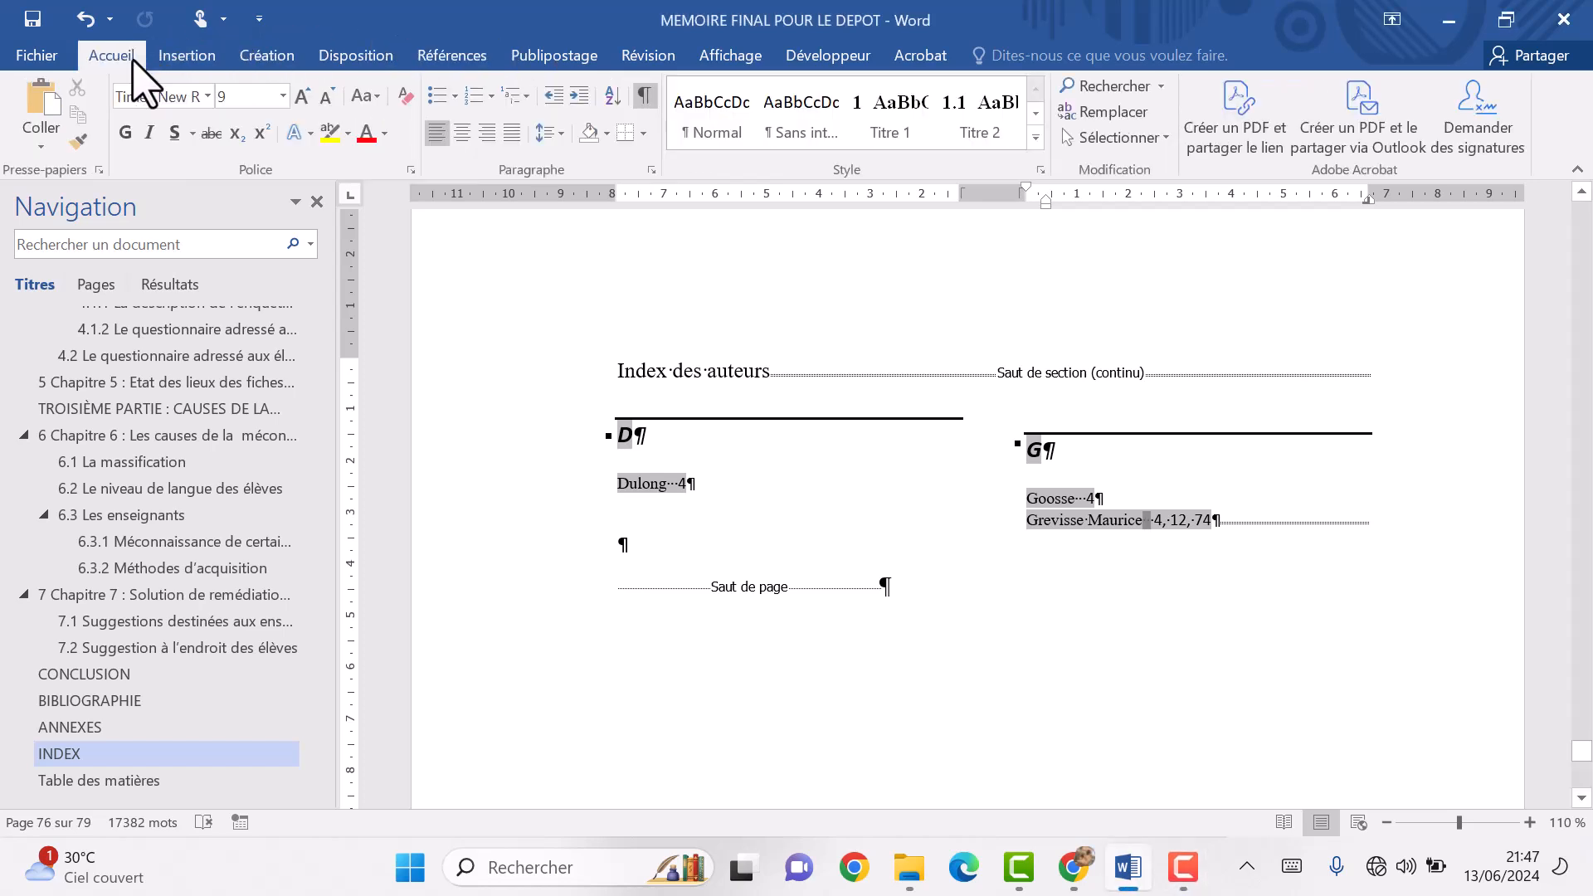
pyautogui.click(644, 95)
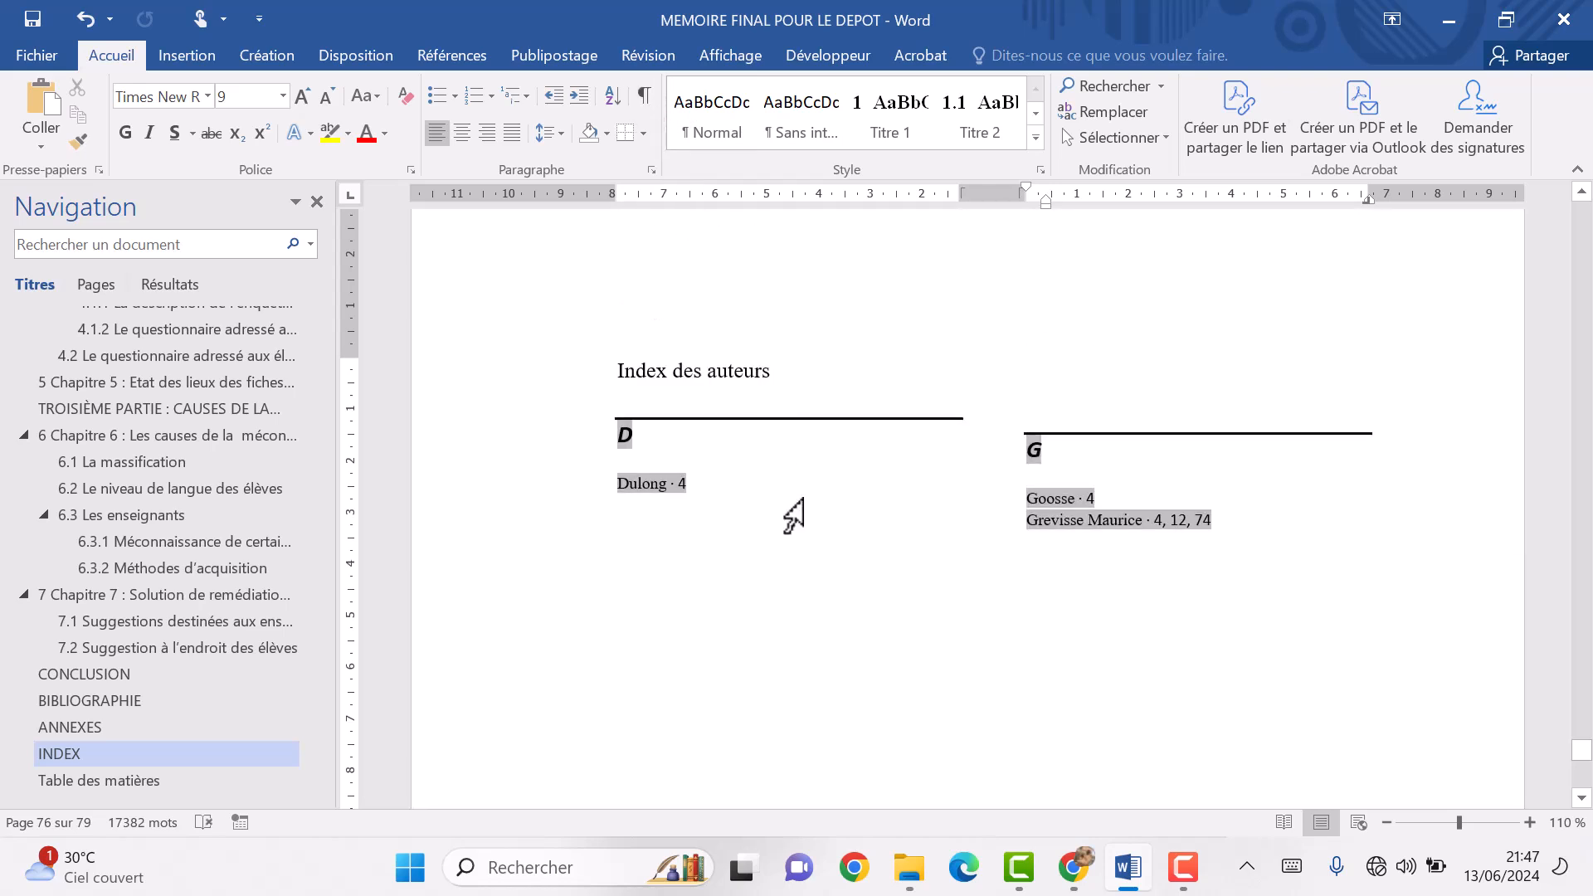
pyautogui.click(803, 499)
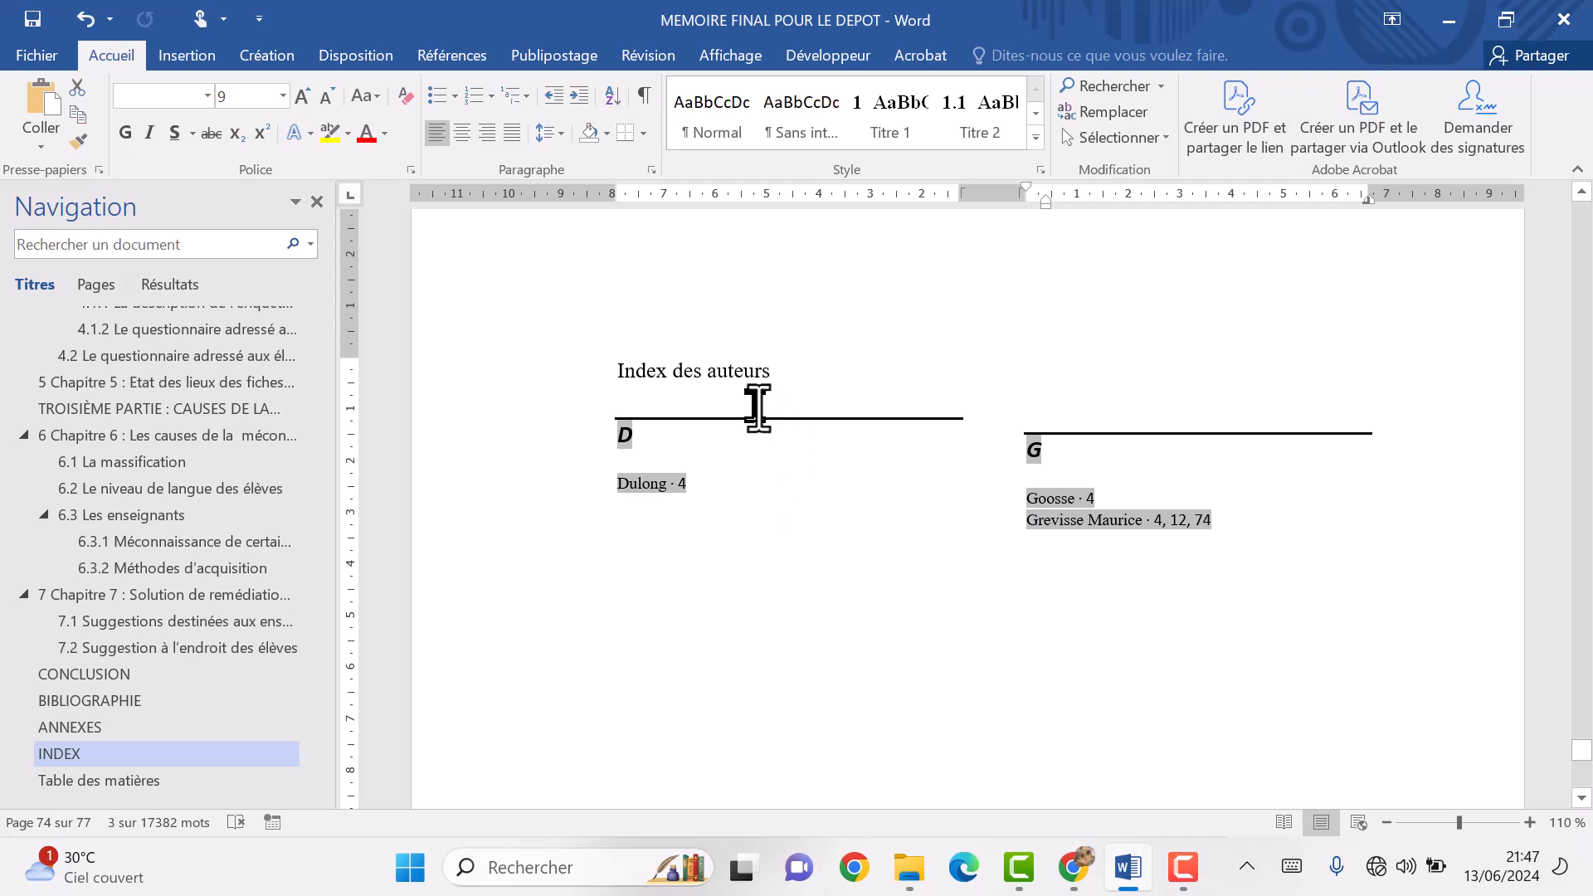
pyautogui.scroll(10, 758, 407)
pyautogui.scroll(-3, 759, 406)
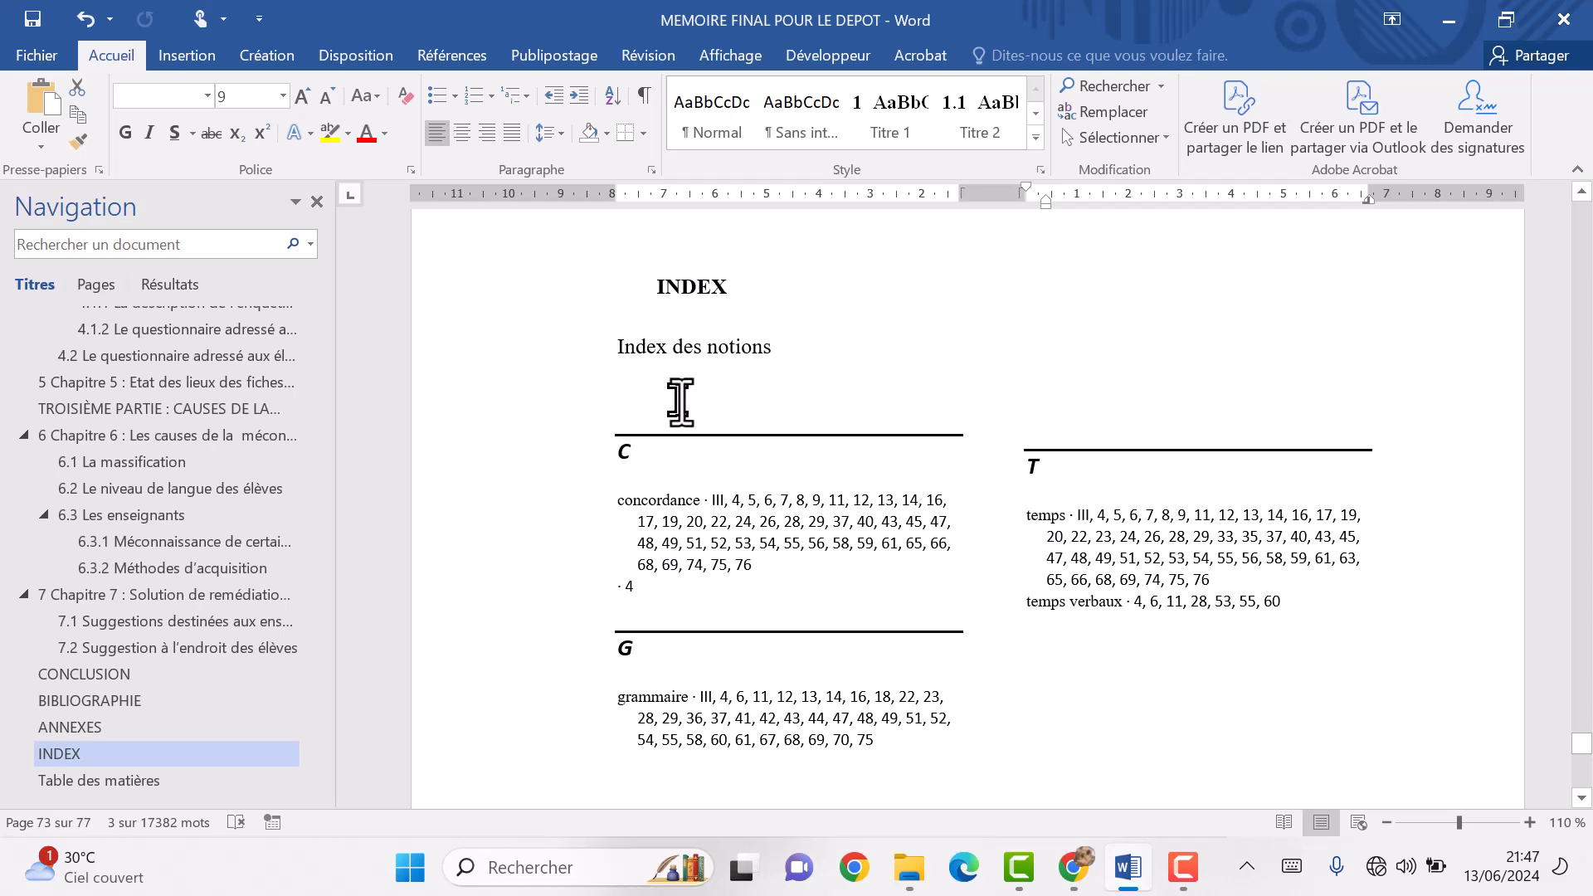
pyautogui.scroll(8, 680, 403)
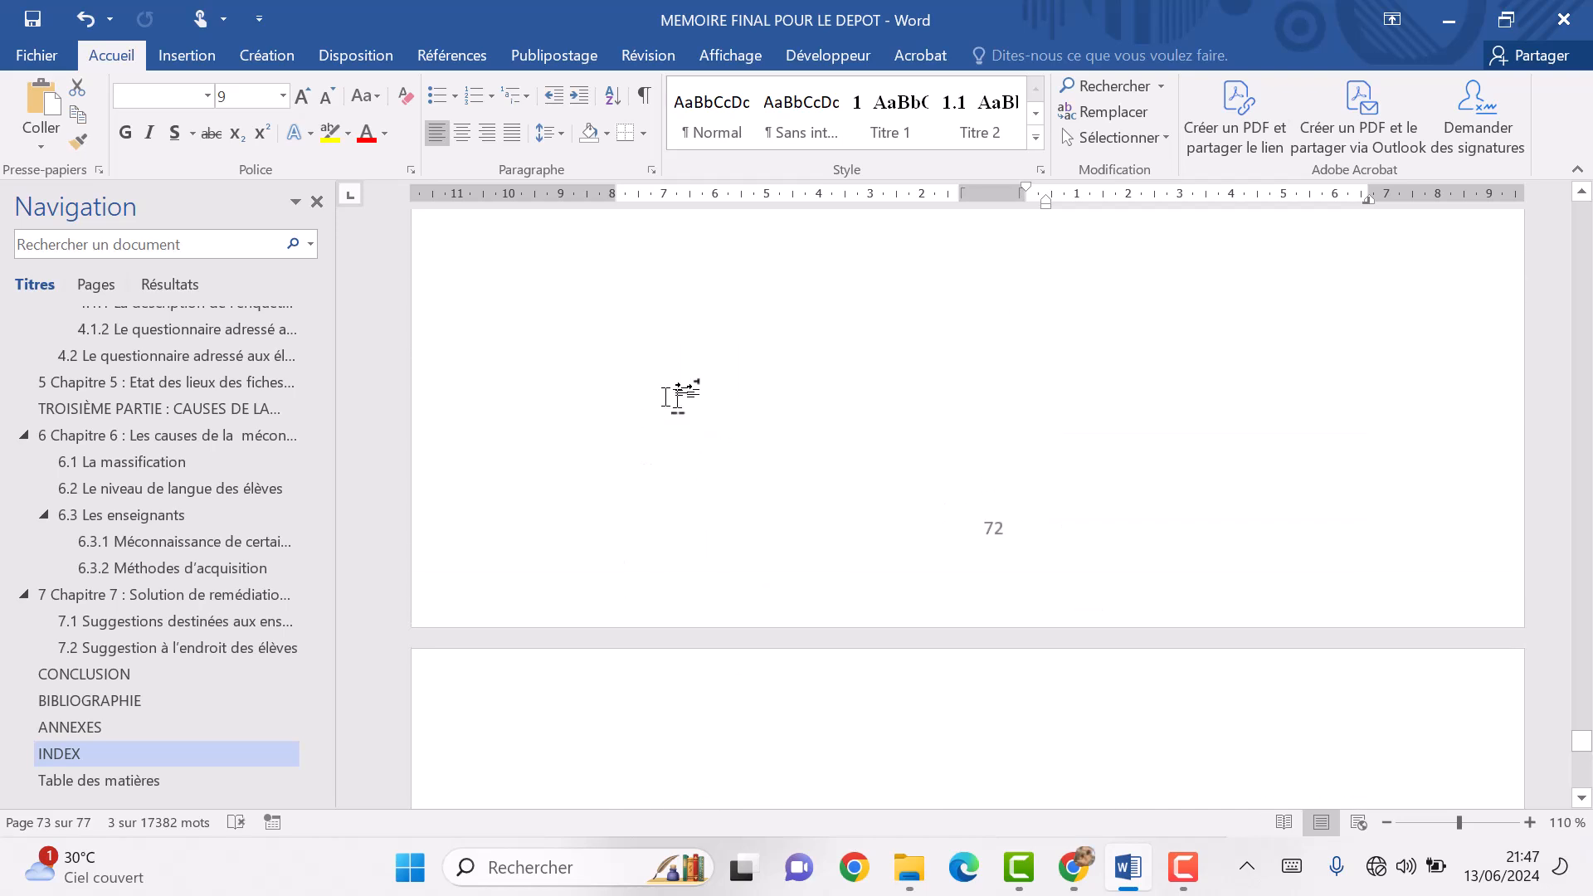
# Draw a rounded rectangle about 1.9 cm wide and 1.2 cm high over page number 46 on the "TROISIÈME PARTIE" page.
pyautogui.click(157, 410)
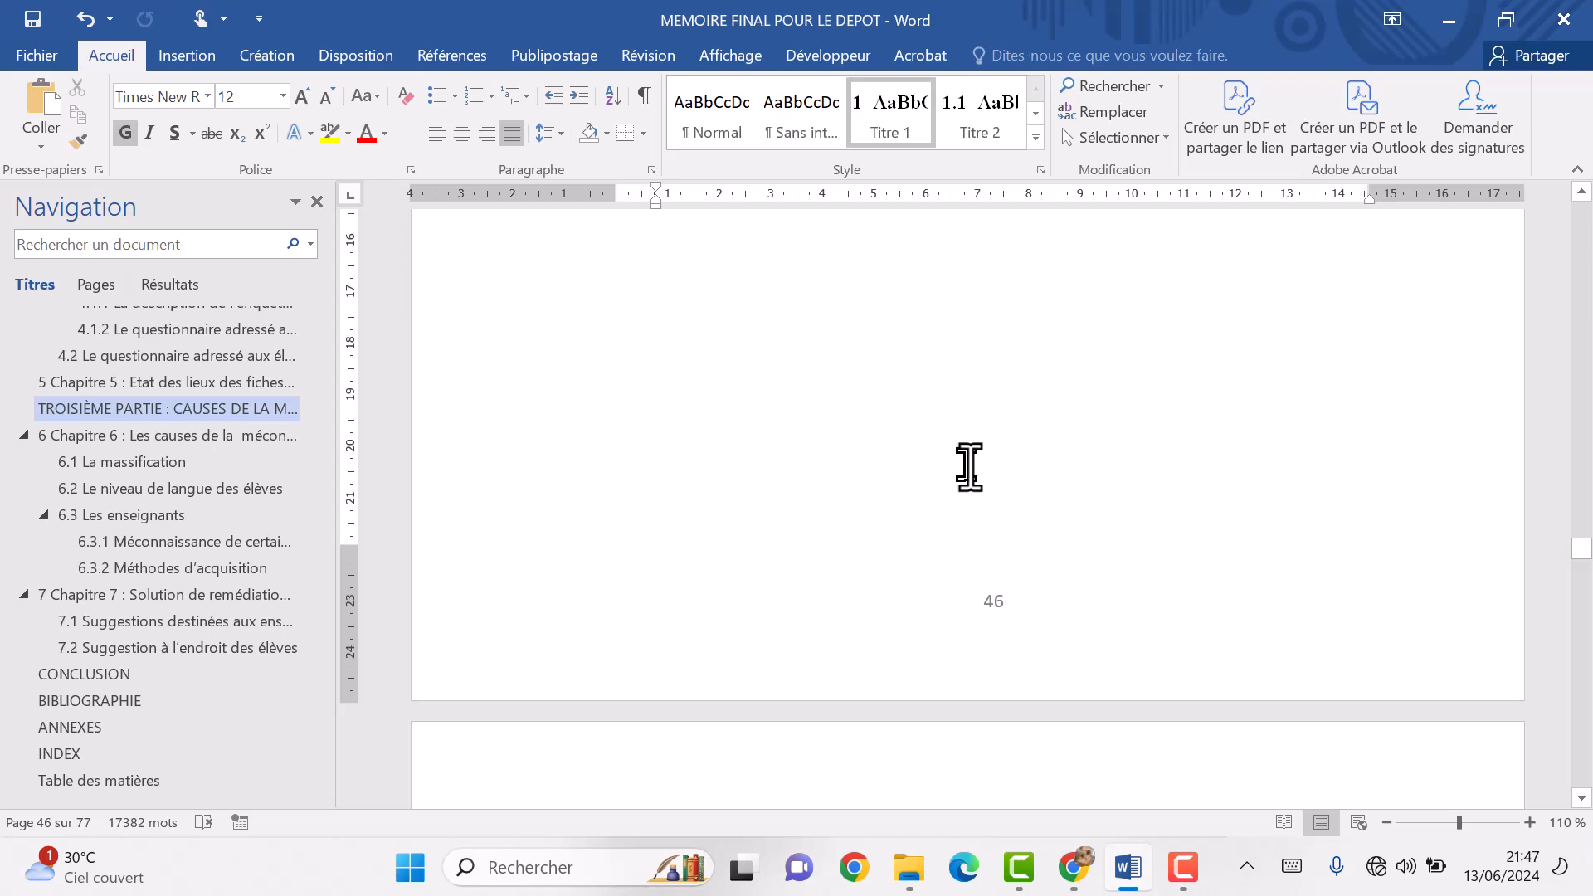
pyautogui.scroll(5, 969, 467)
pyautogui.scroll(-6, 968, 467)
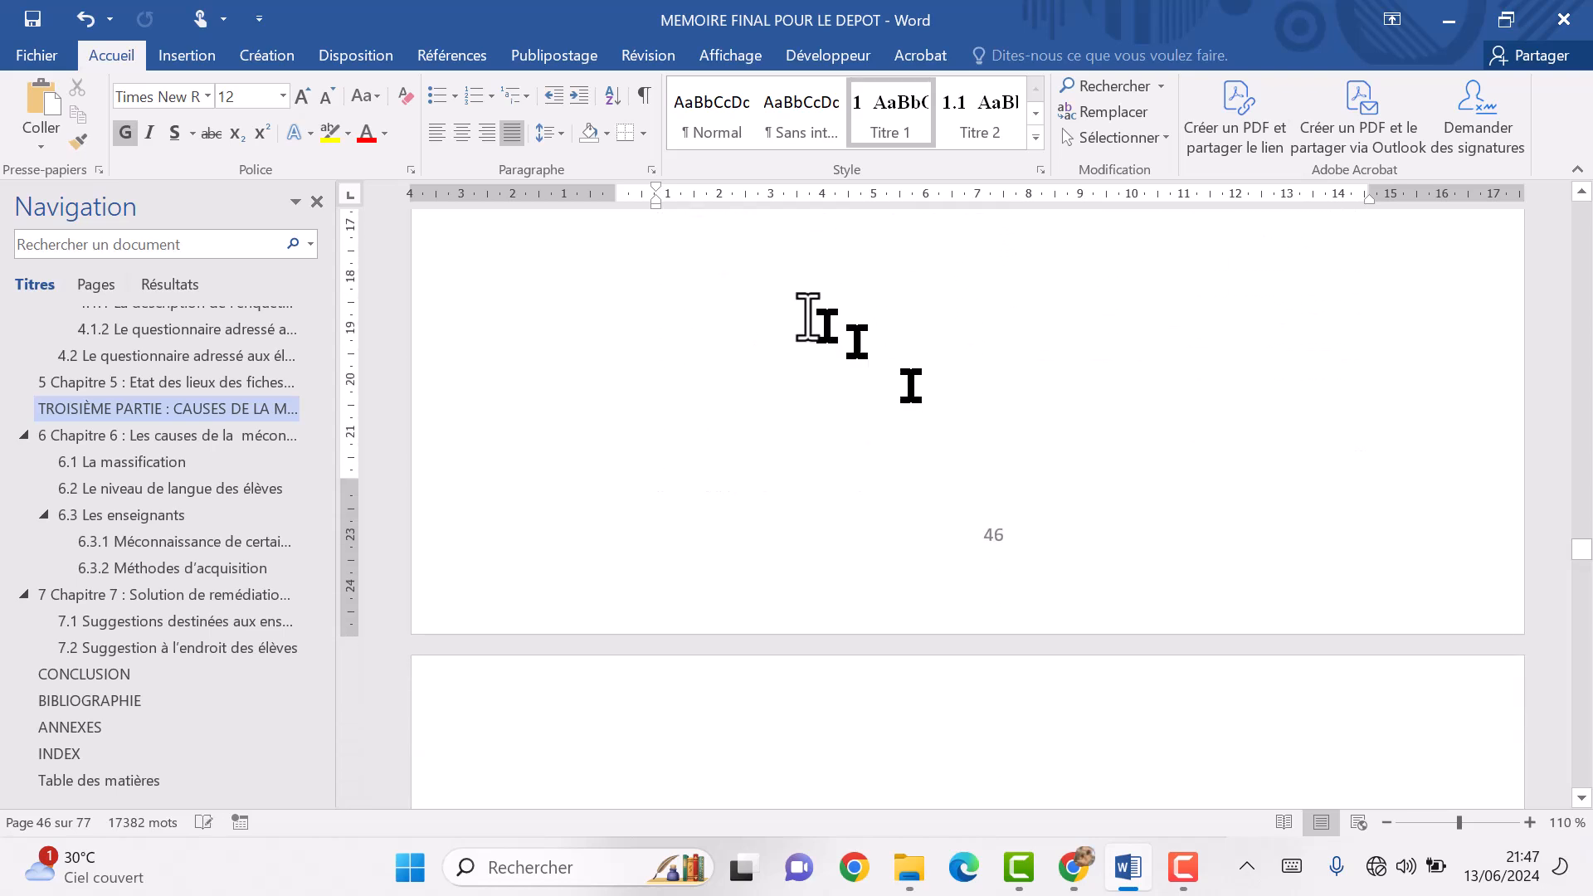
pyautogui.click(184, 54)
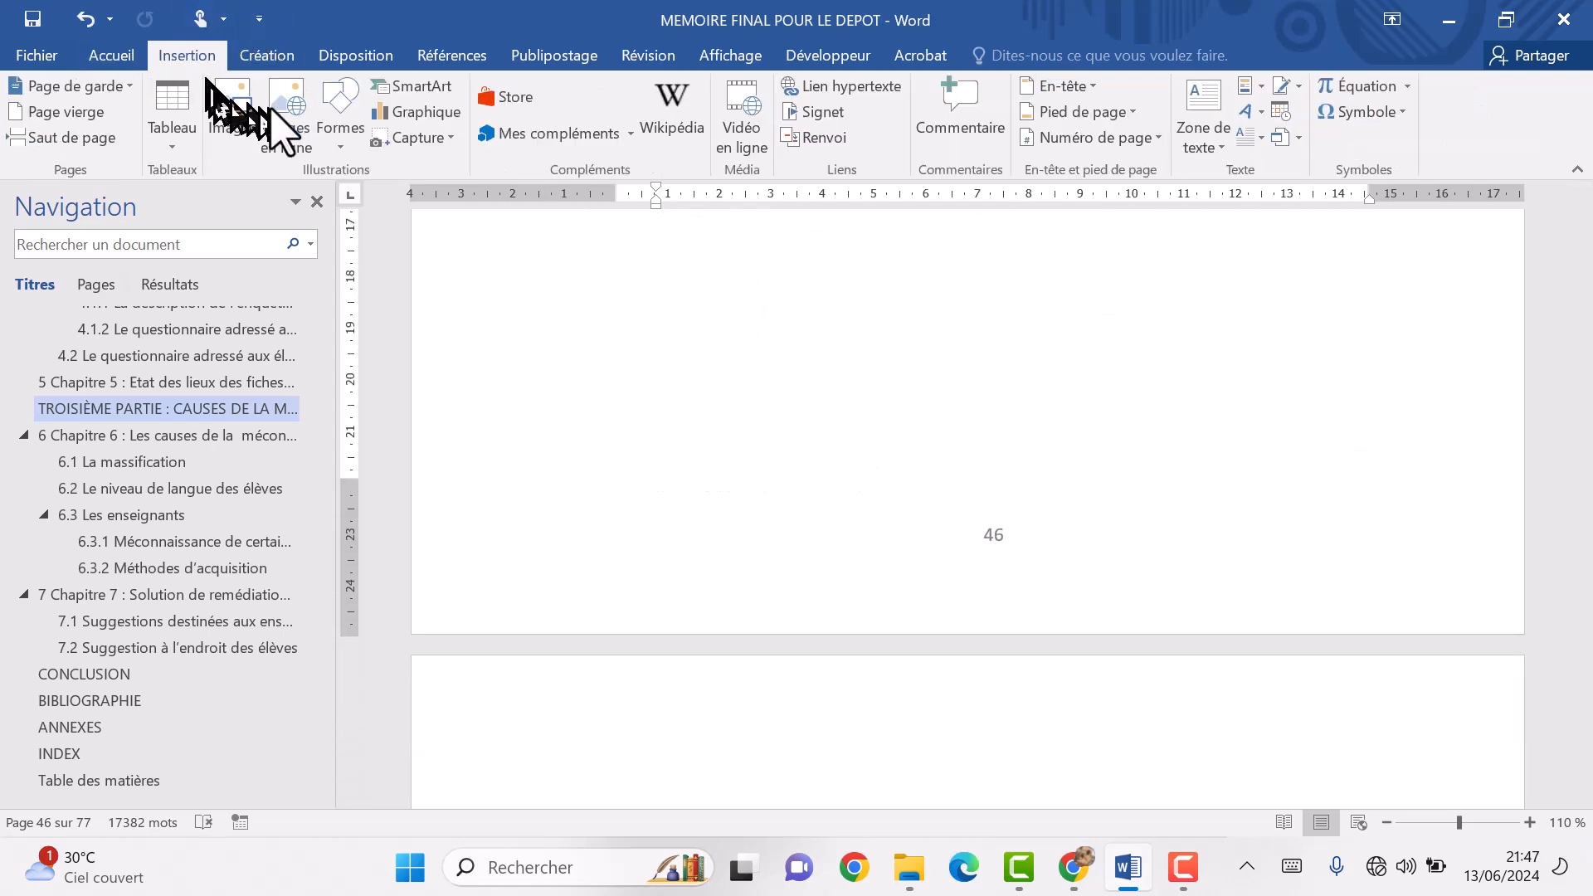
pyautogui.click(339, 116)
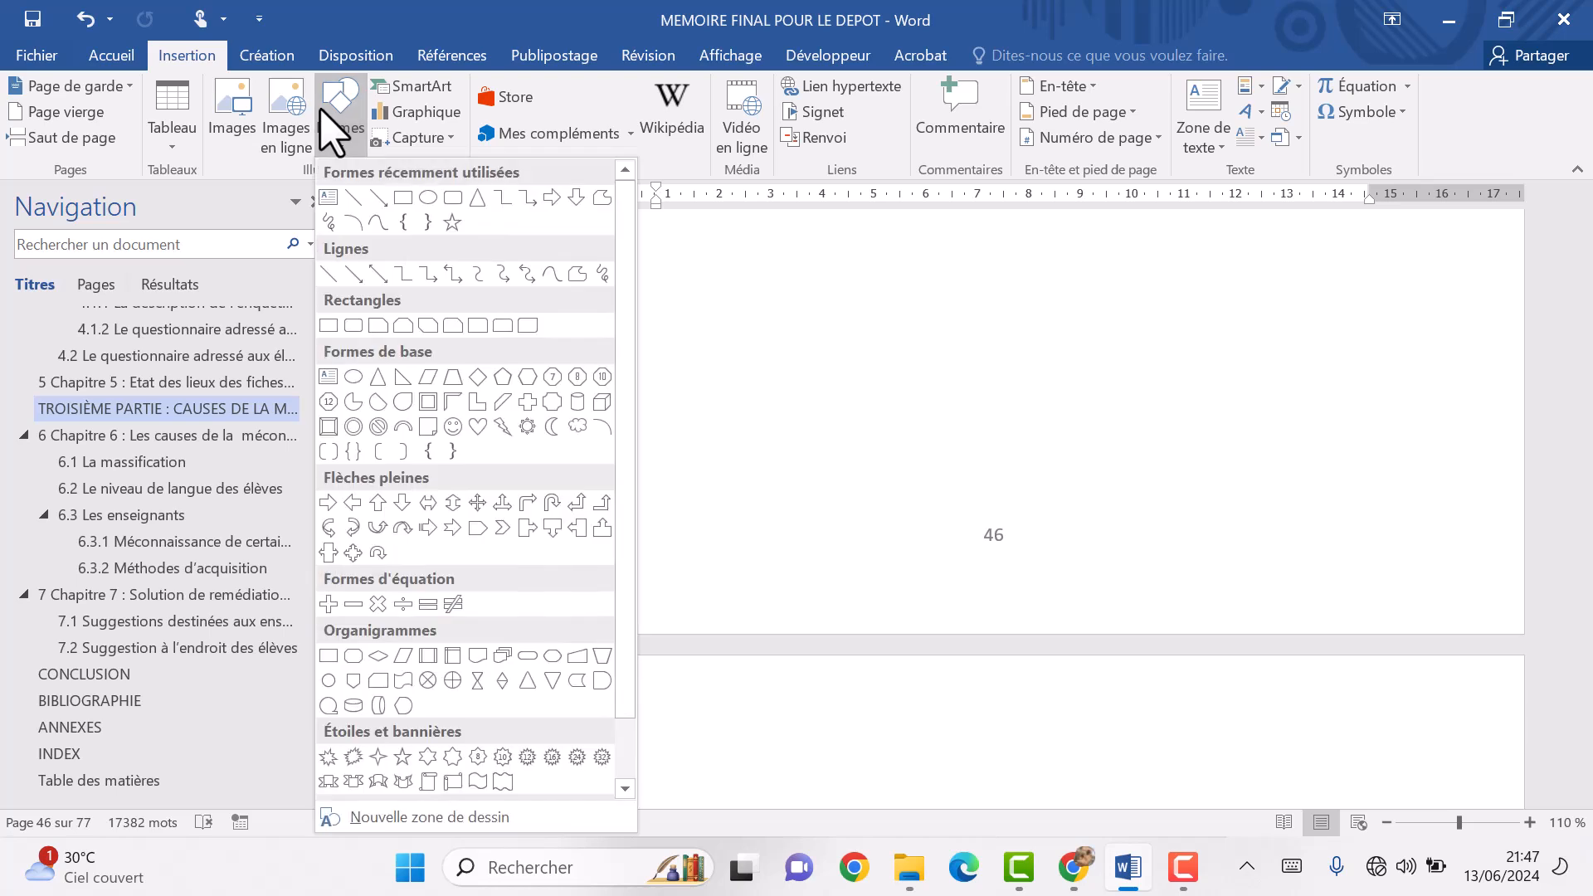
pyautogui.click(452, 199)
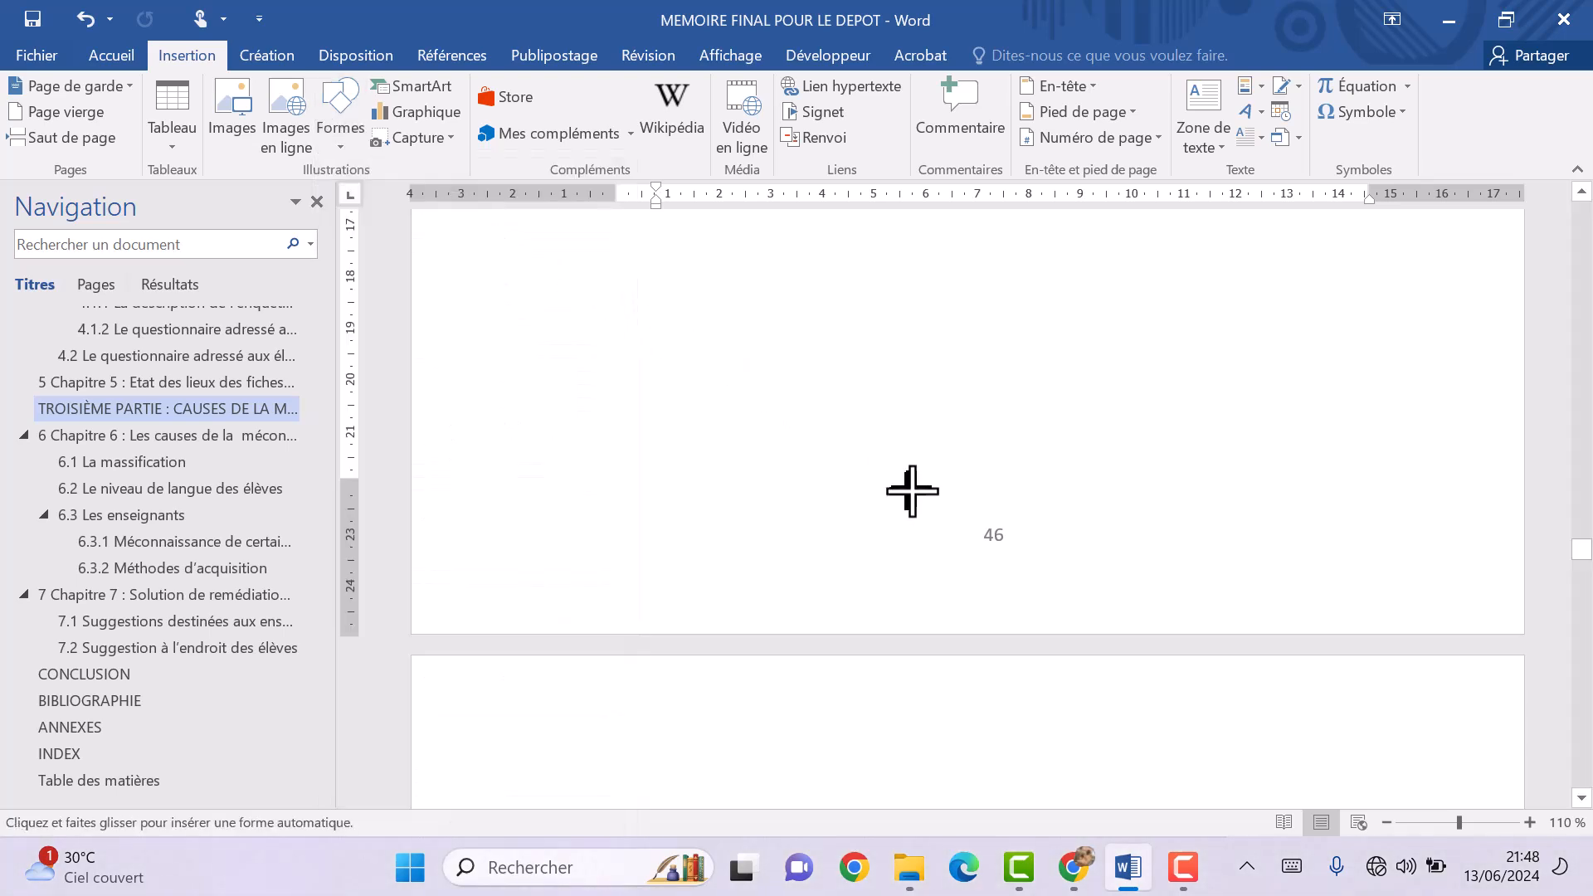
pyautogui.moveTo(947, 511); pyautogui.dragTo(1046, 570)
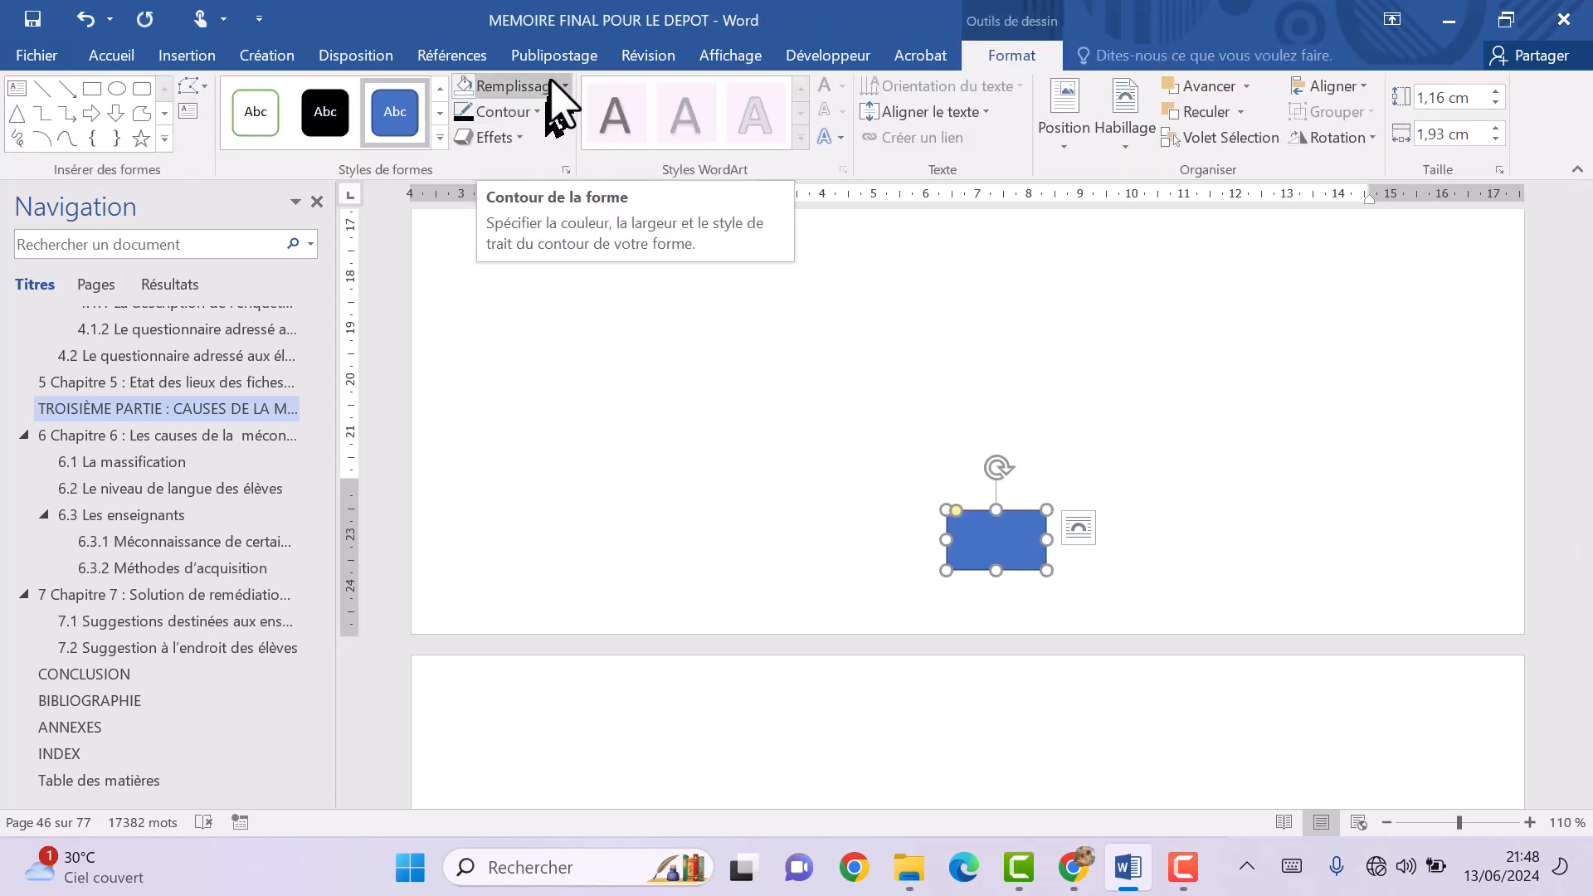
# Fill the rounded rectangle over the page number with white and remove its outline.
pyautogui.click(549, 86)
pyautogui.click(462, 137)
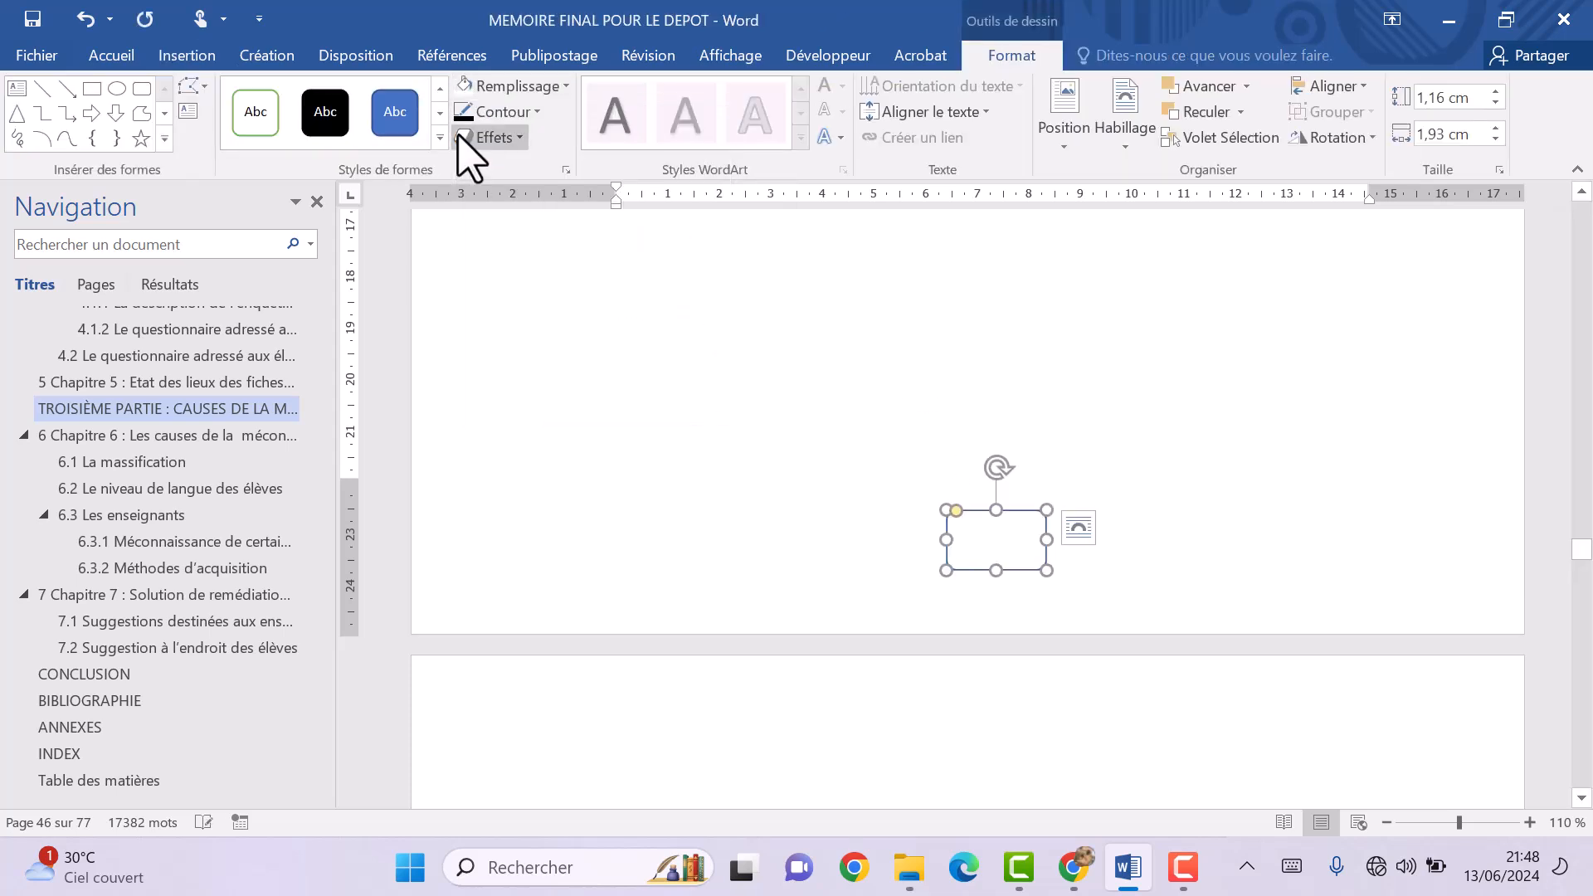
pyautogui.click(527, 113)
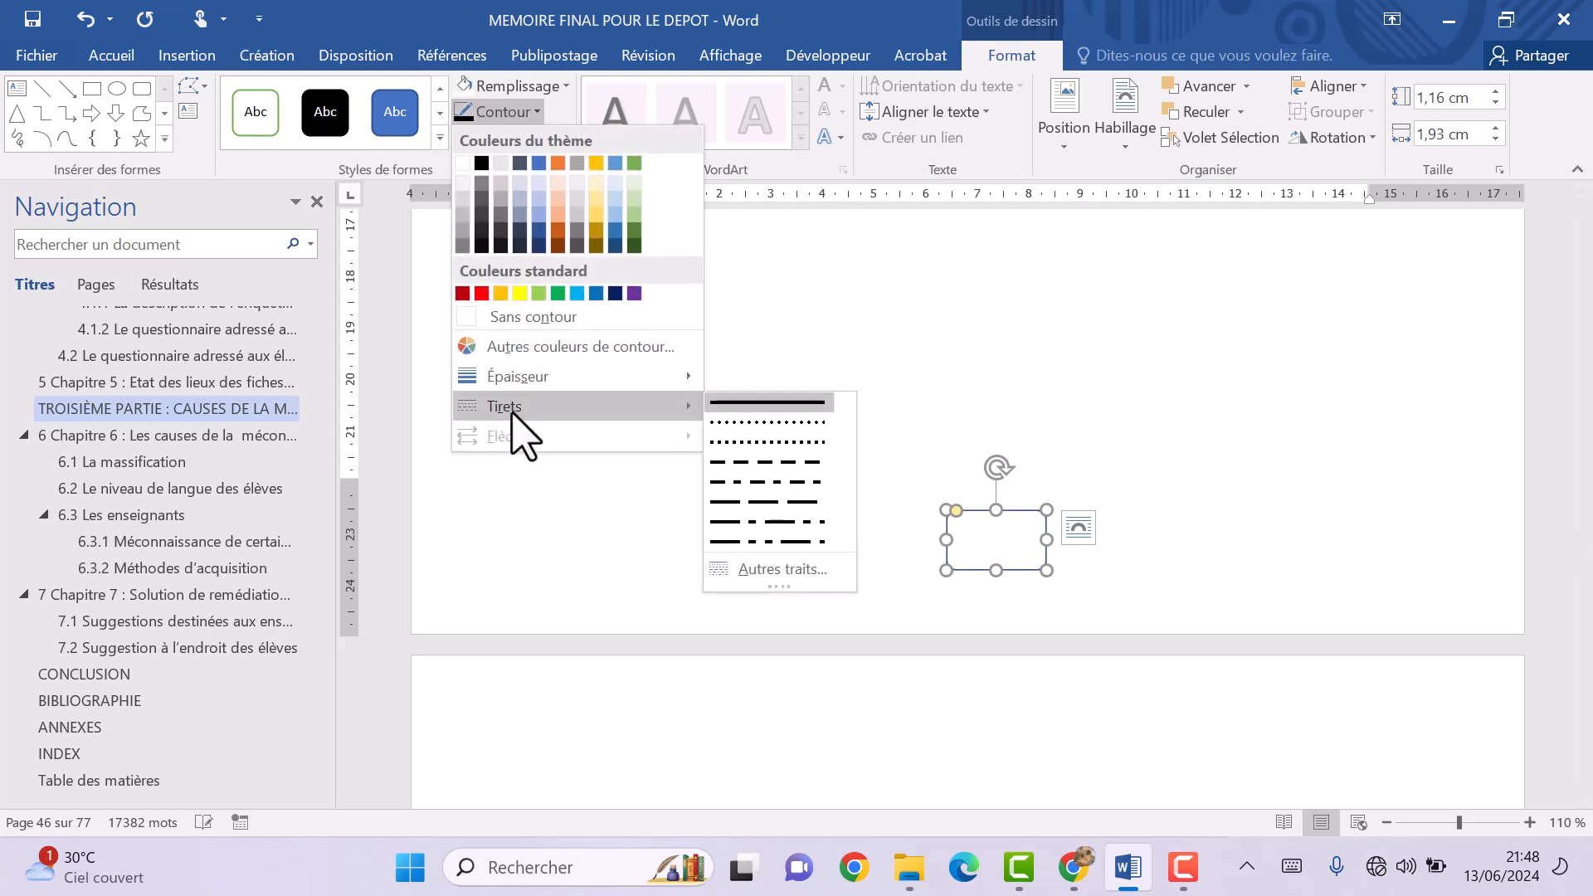
pyautogui.click(501, 317)
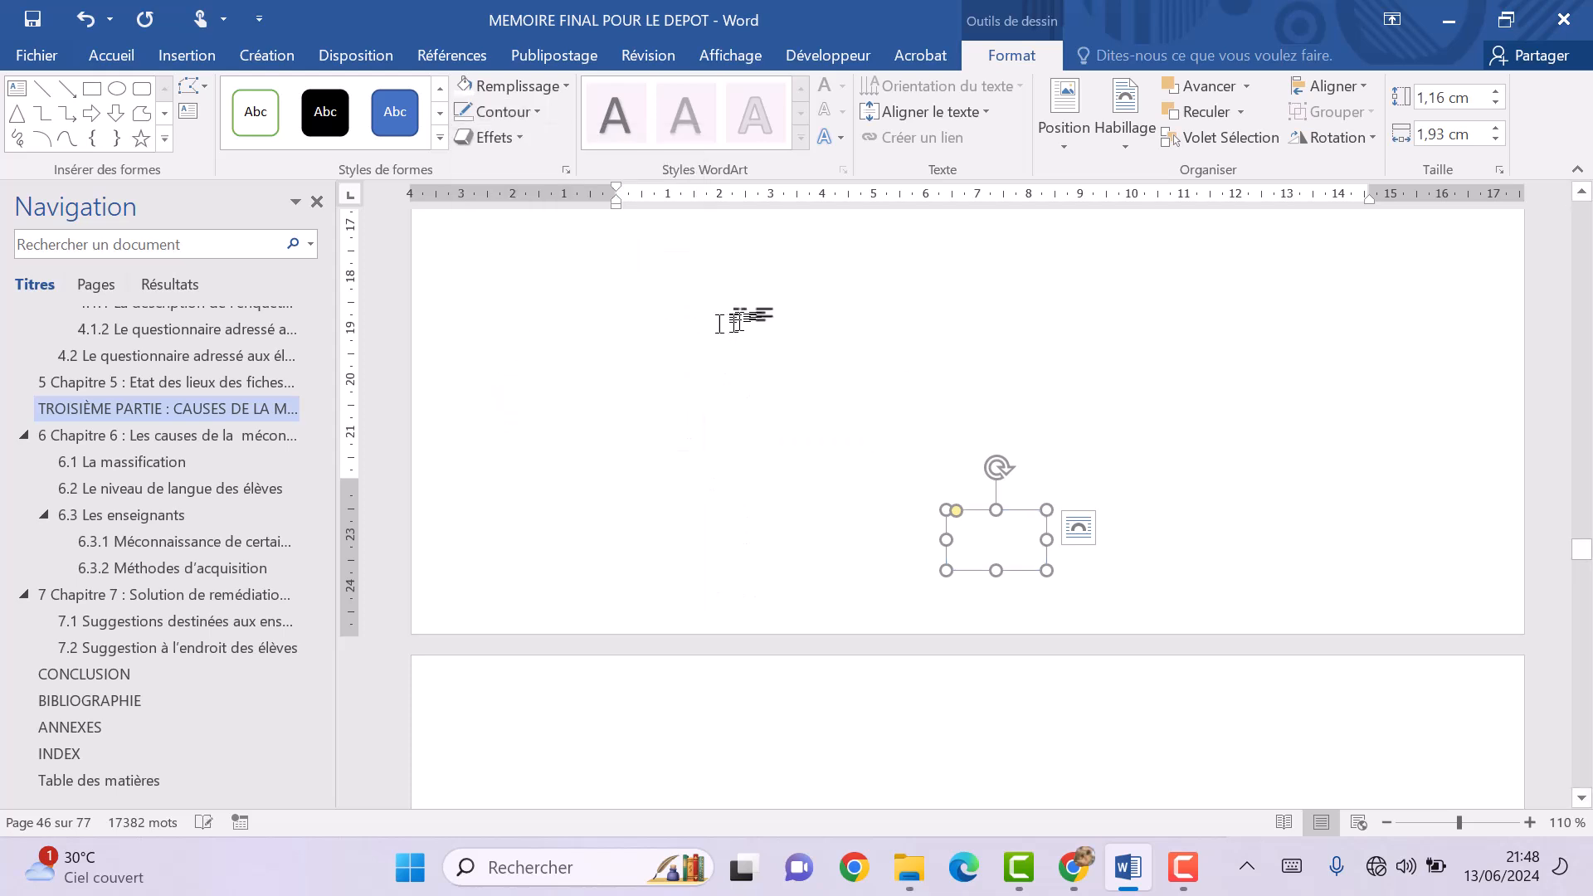
pyautogui.click(734, 320)
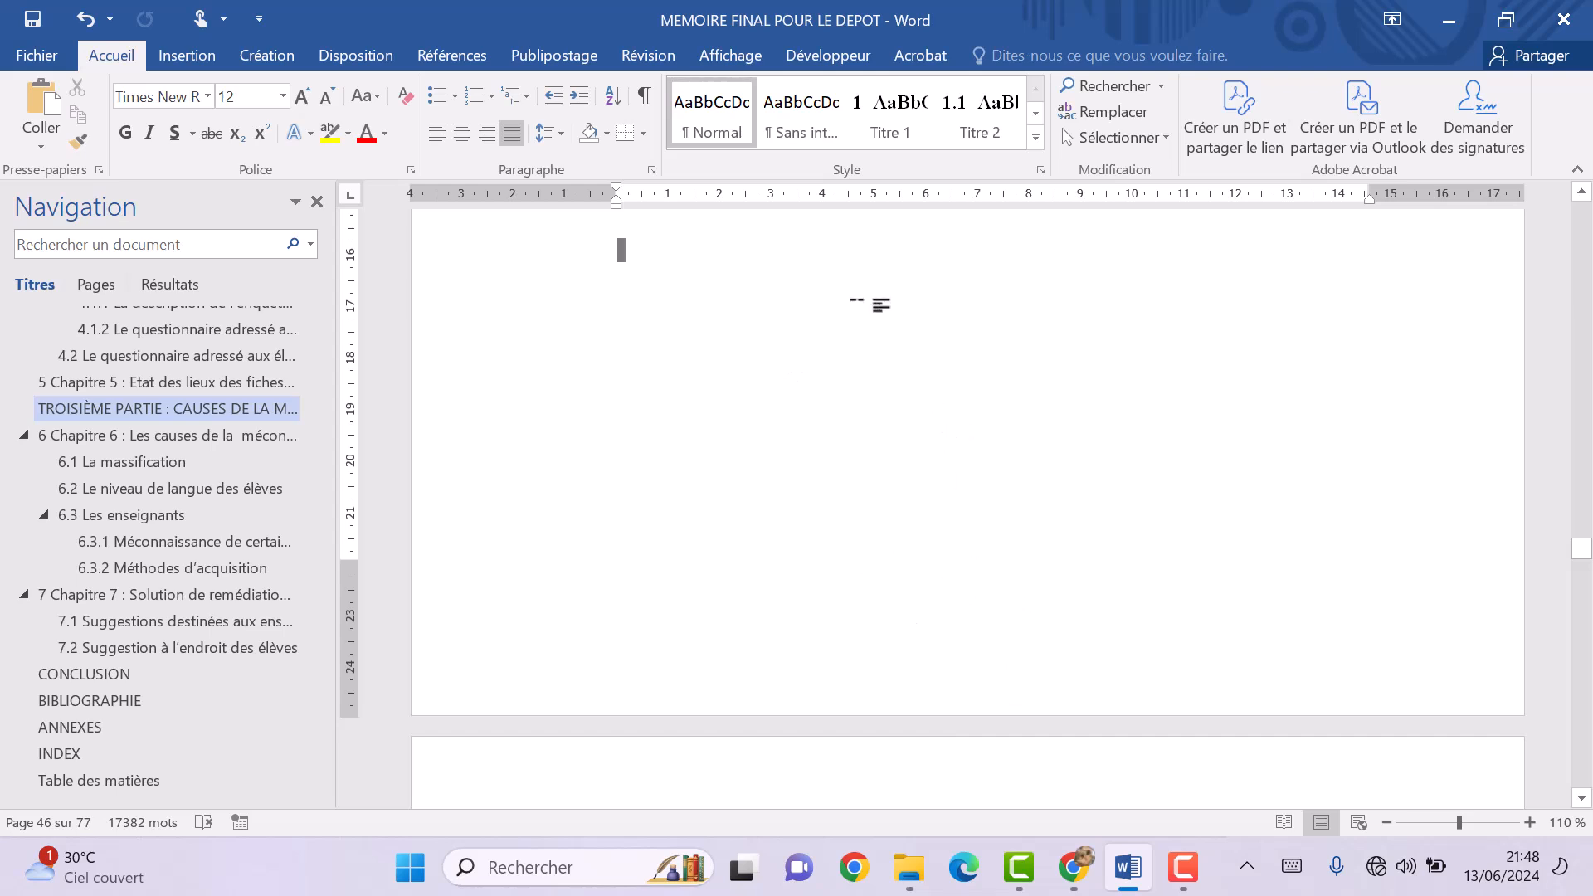
# Update the entire "Table des matières" at the end of the document, including its headings and page numbers.
pyautogui.scroll(7, 228, 385)
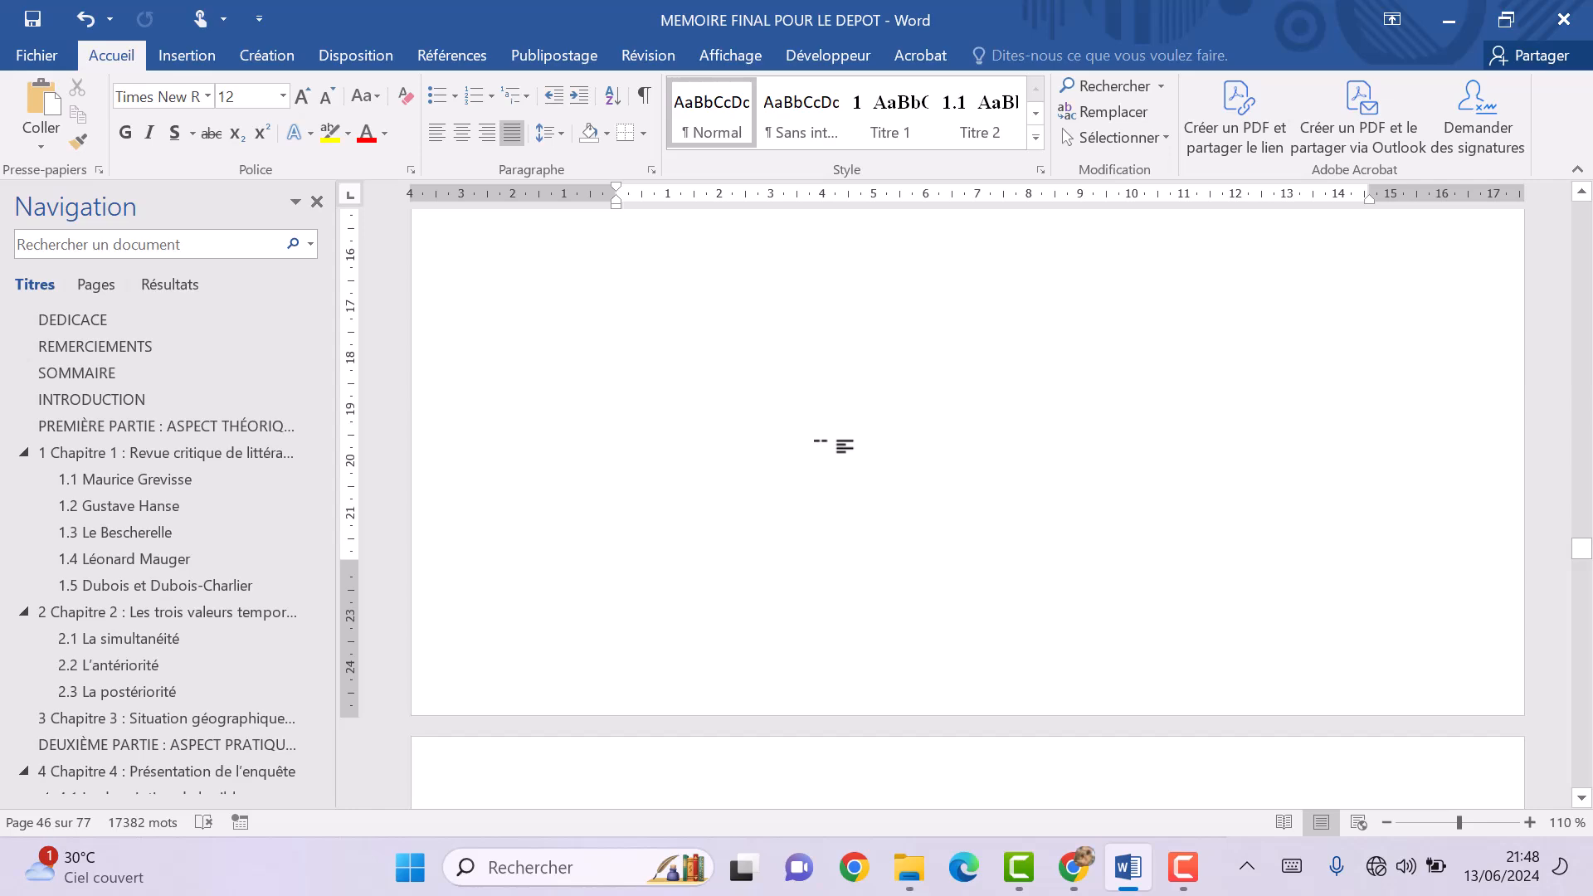
pyautogui.scroll(-10, 845, 447)
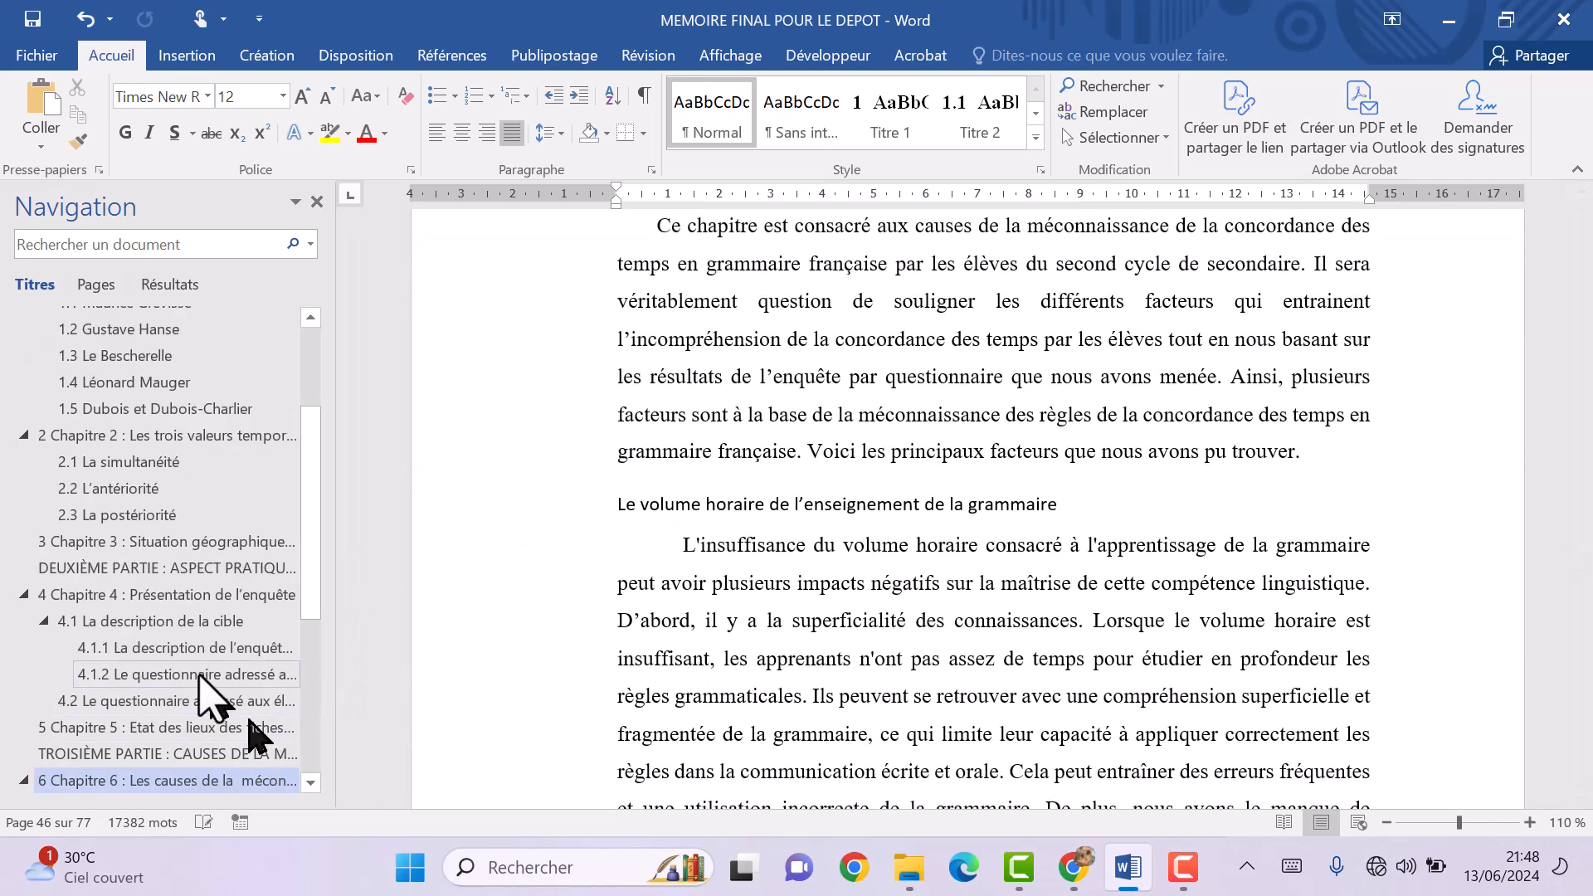
pyautogui.scroll(-4, 203, 684)
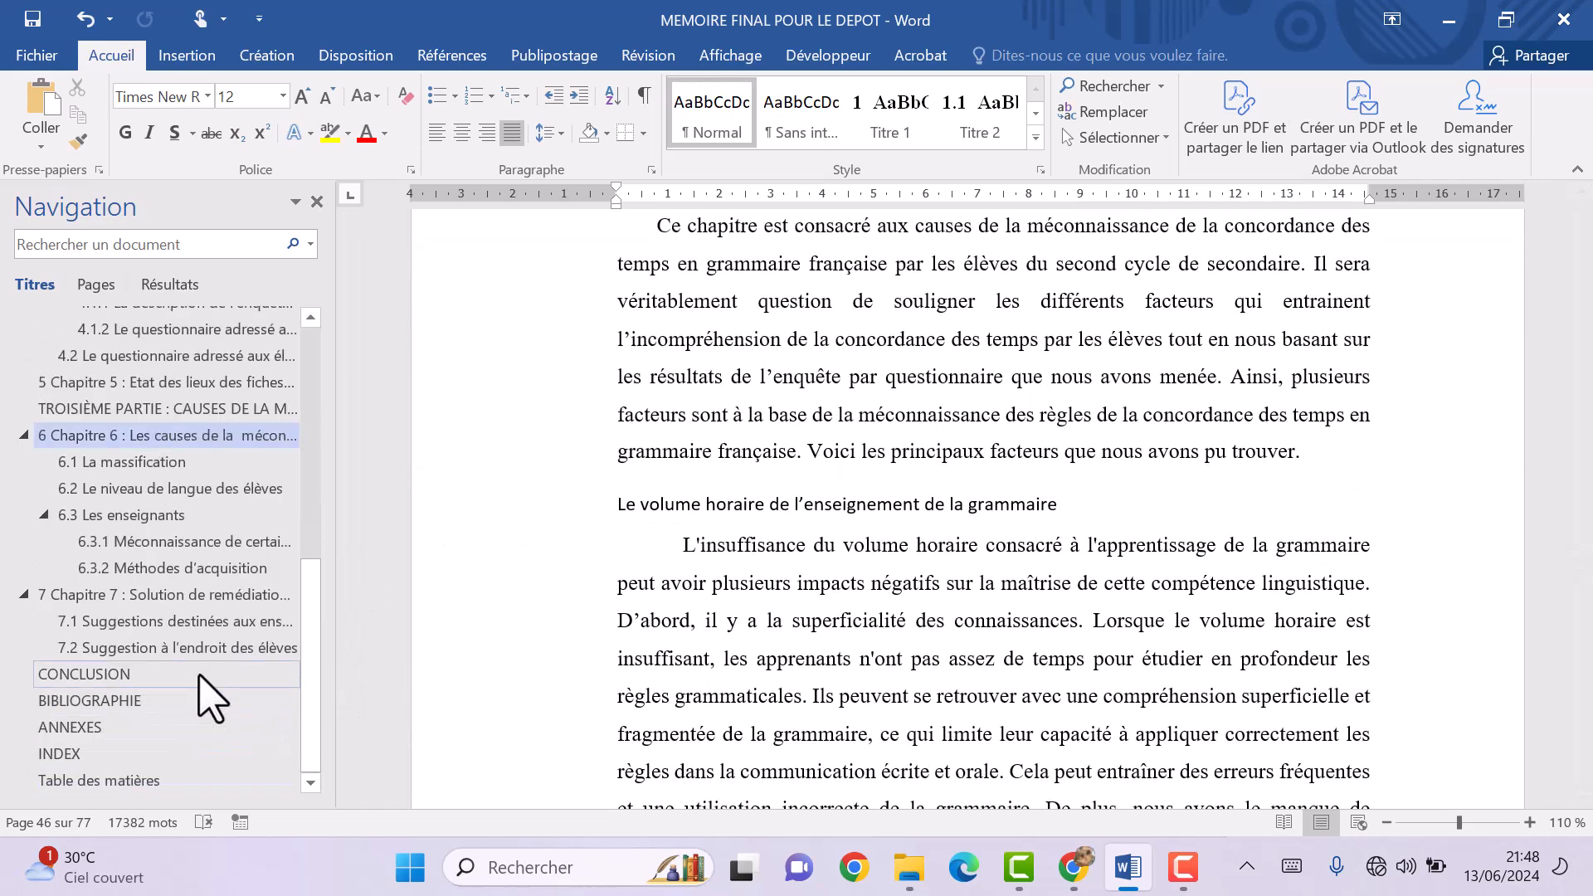
pyautogui.click(91, 784)
pyautogui.click(844, 597)
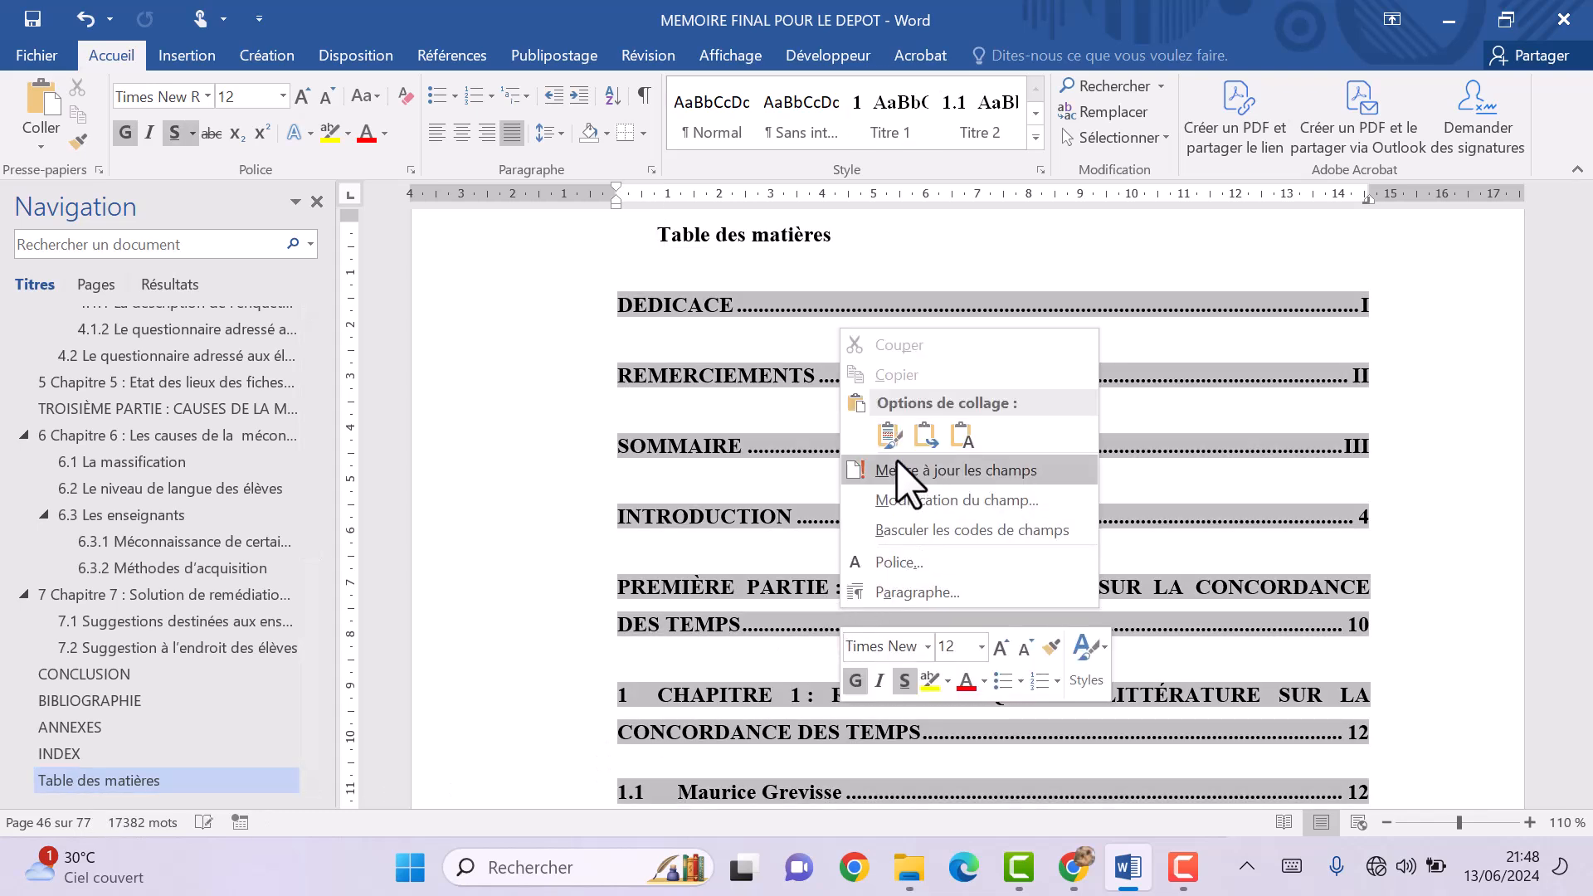
pyautogui.click(906, 471)
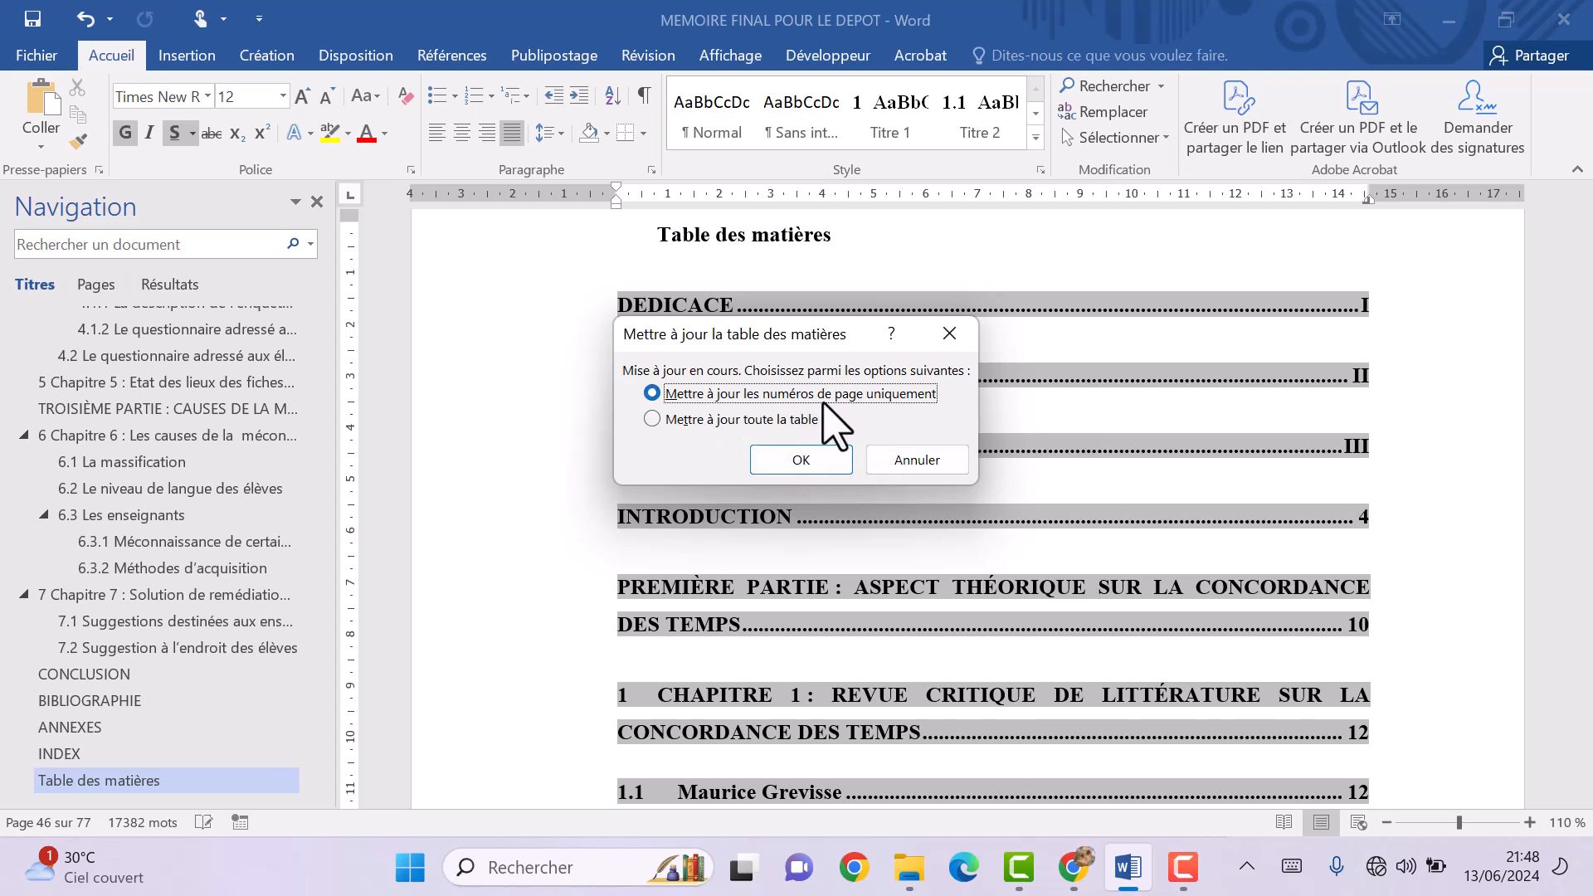
pyautogui.click(755, 419)
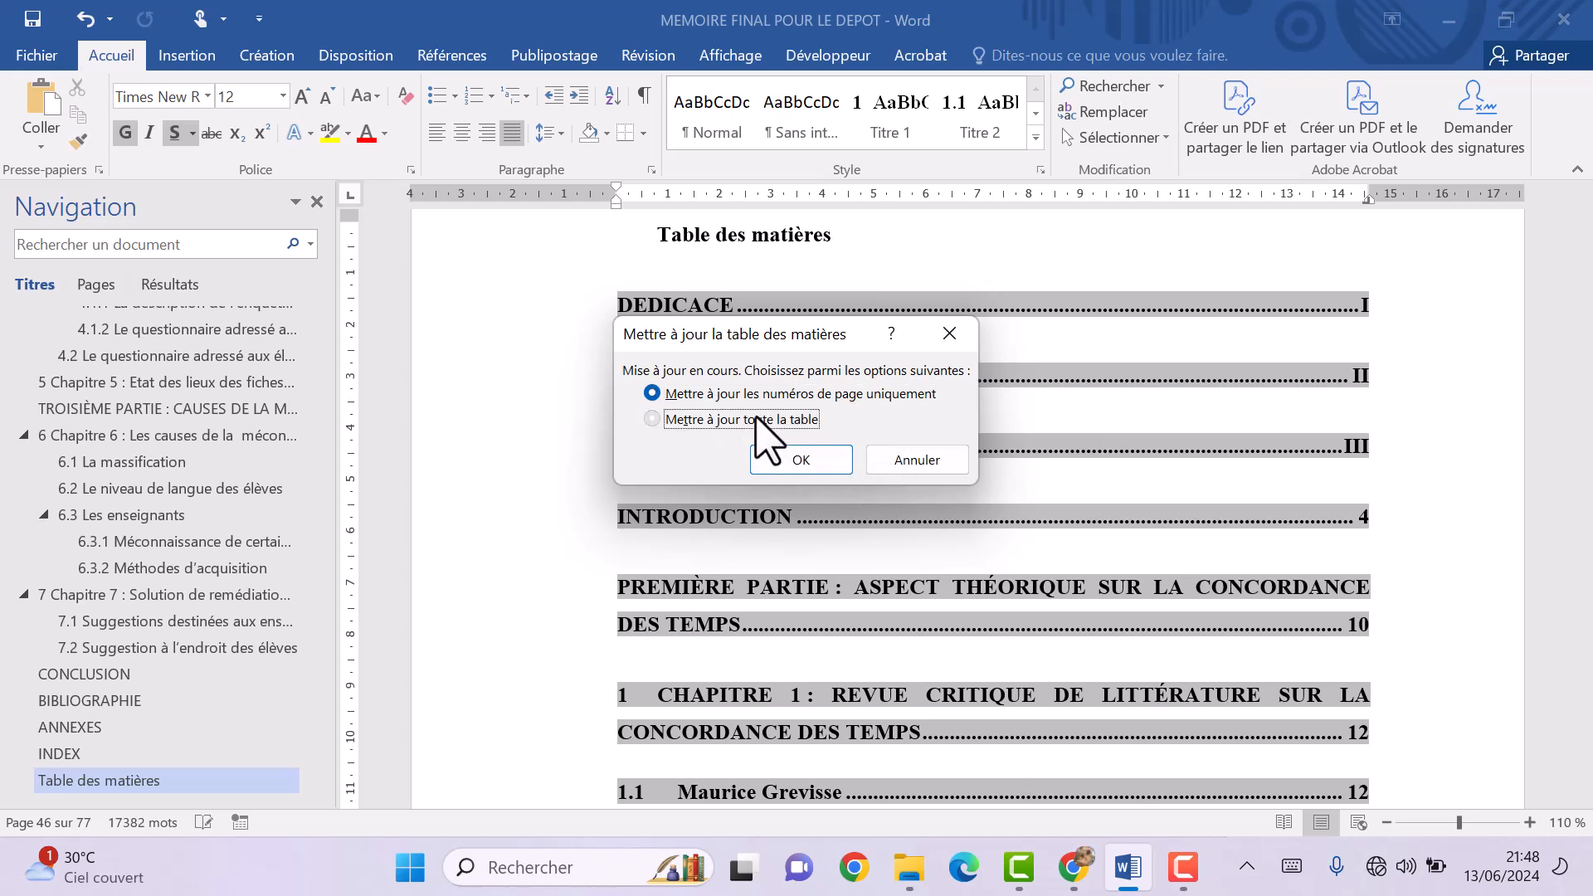
pyautogui.click(792, 461)
pyautogui.scroll(-10, 814, 569)
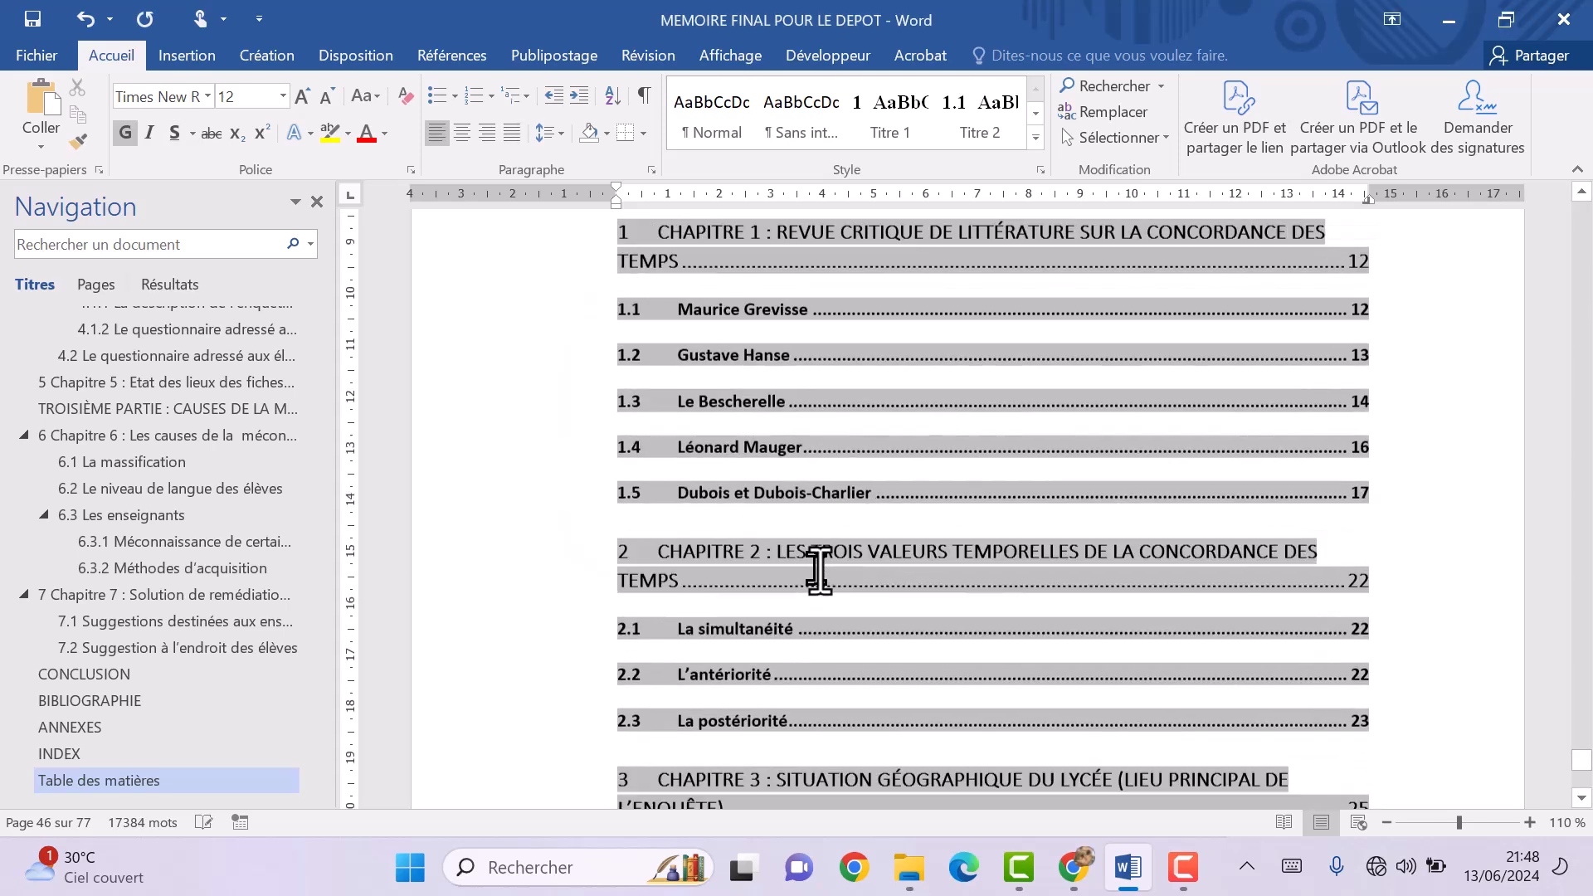
# Update only the page numbers in the "SOMMAIRE" table near the start of the thesis, and save the document.
pyautogui.scroll(-10, 819, 569)
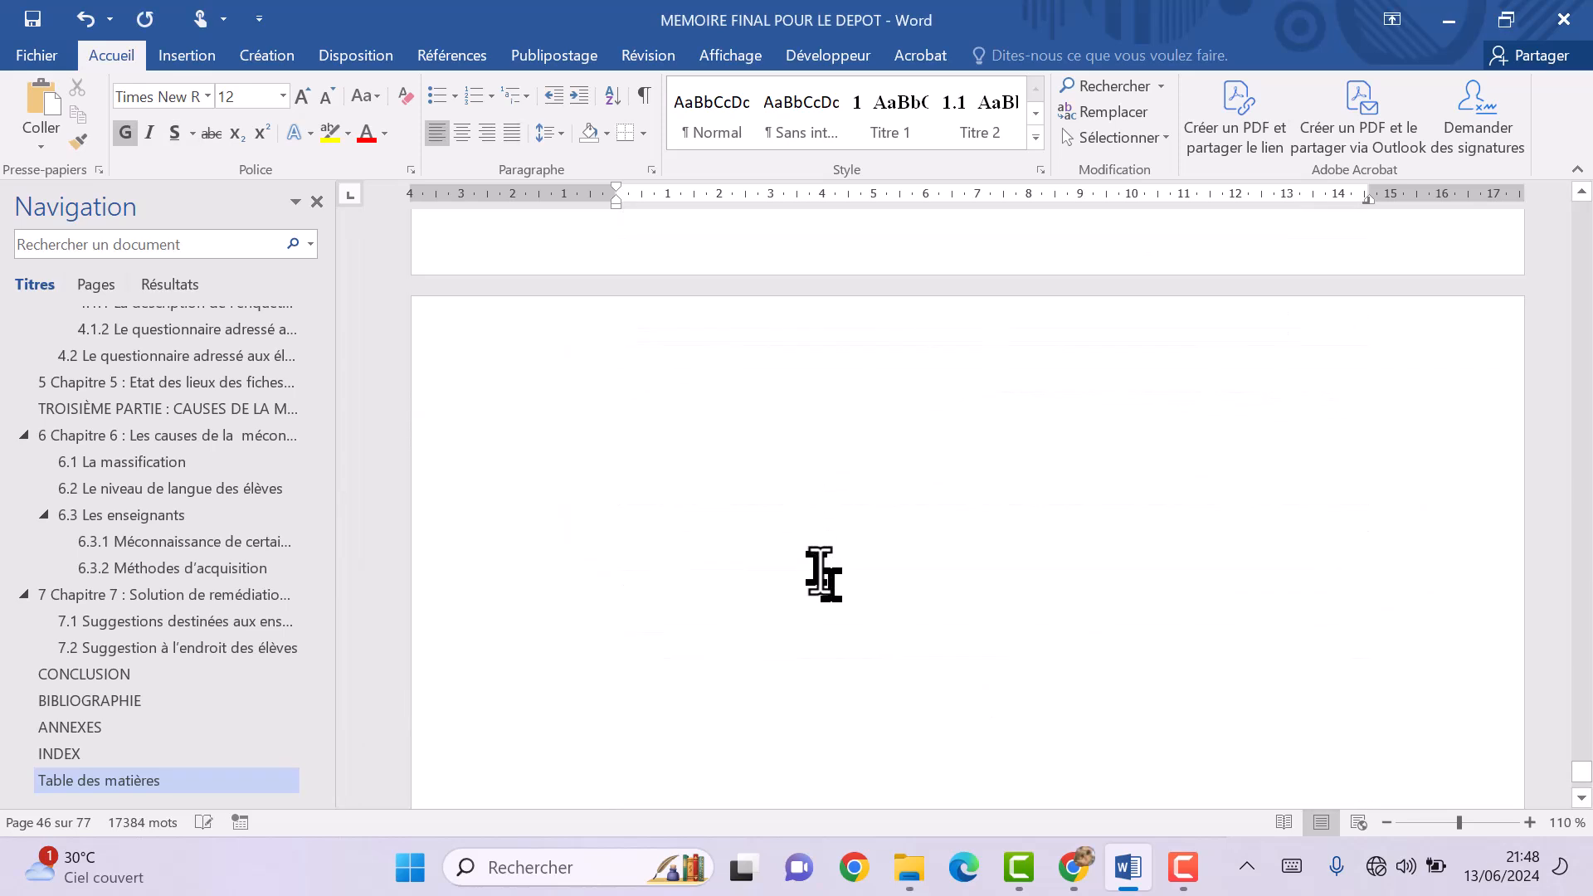
pyautogui.scroll(5, 817, 581)
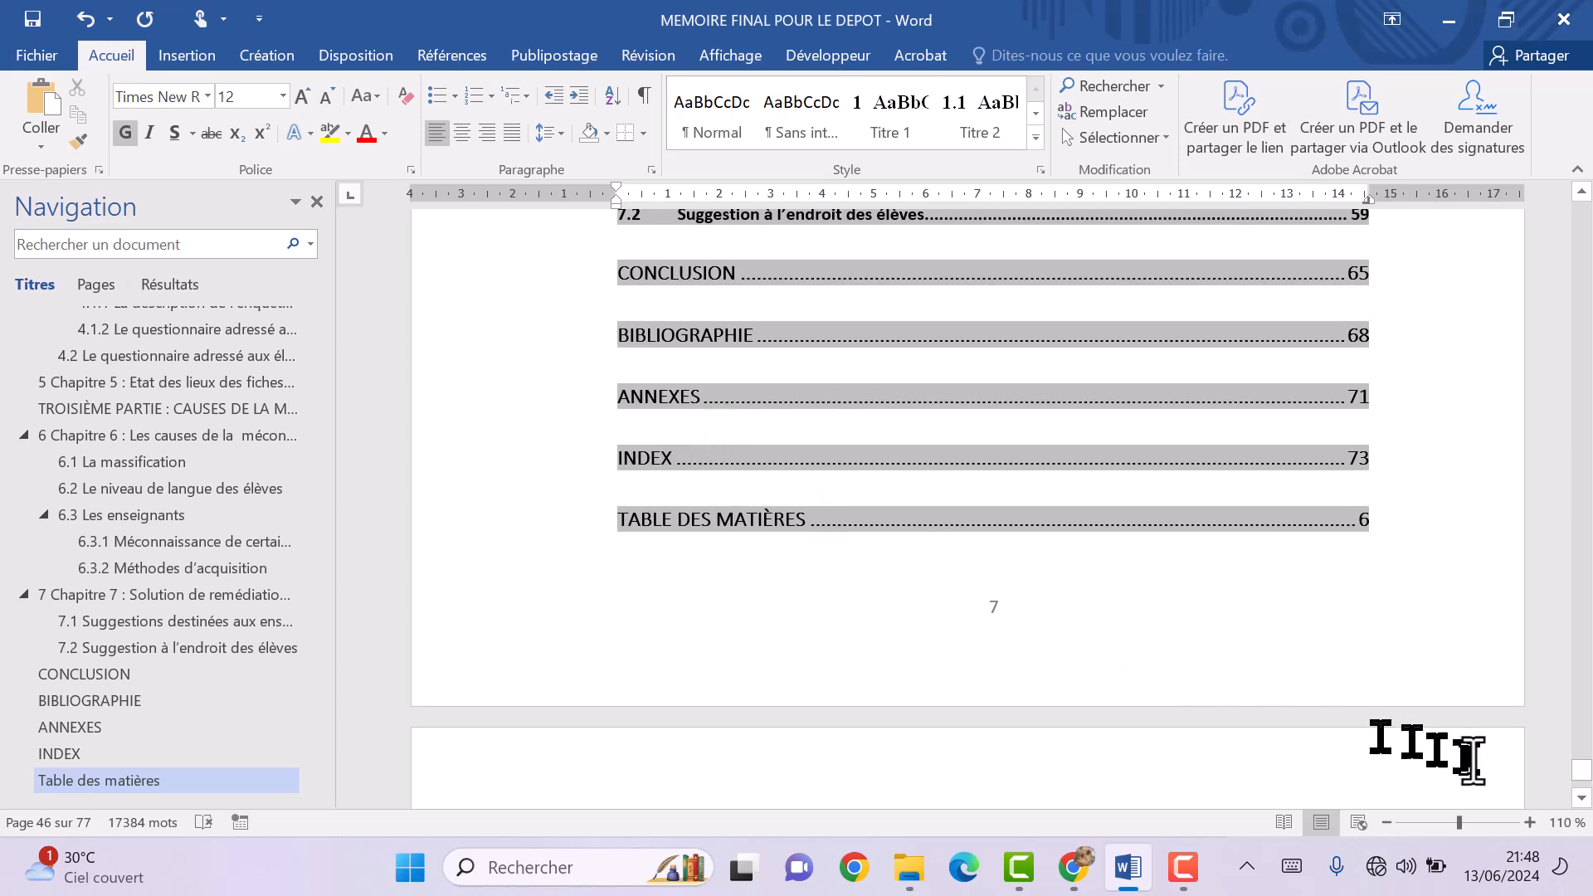
pyautogui.moveTo(1585, 788); pyautogui.dragTo(1582, 149)
pyautogui.scroll(-15, 983, 548)
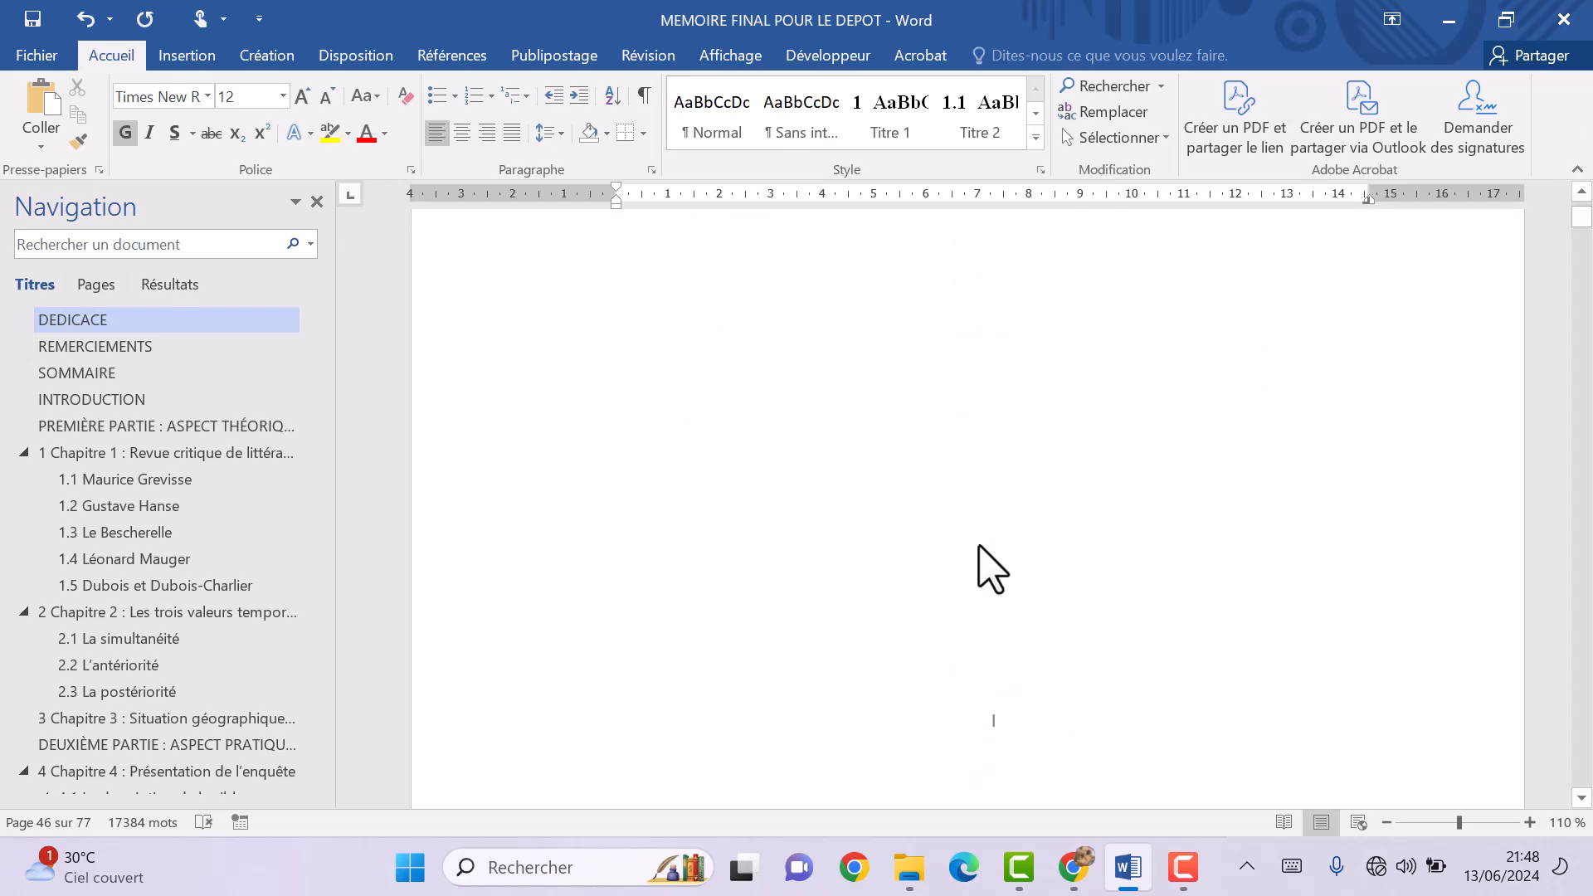
pyautogui.scroll(-8, 983, 547)
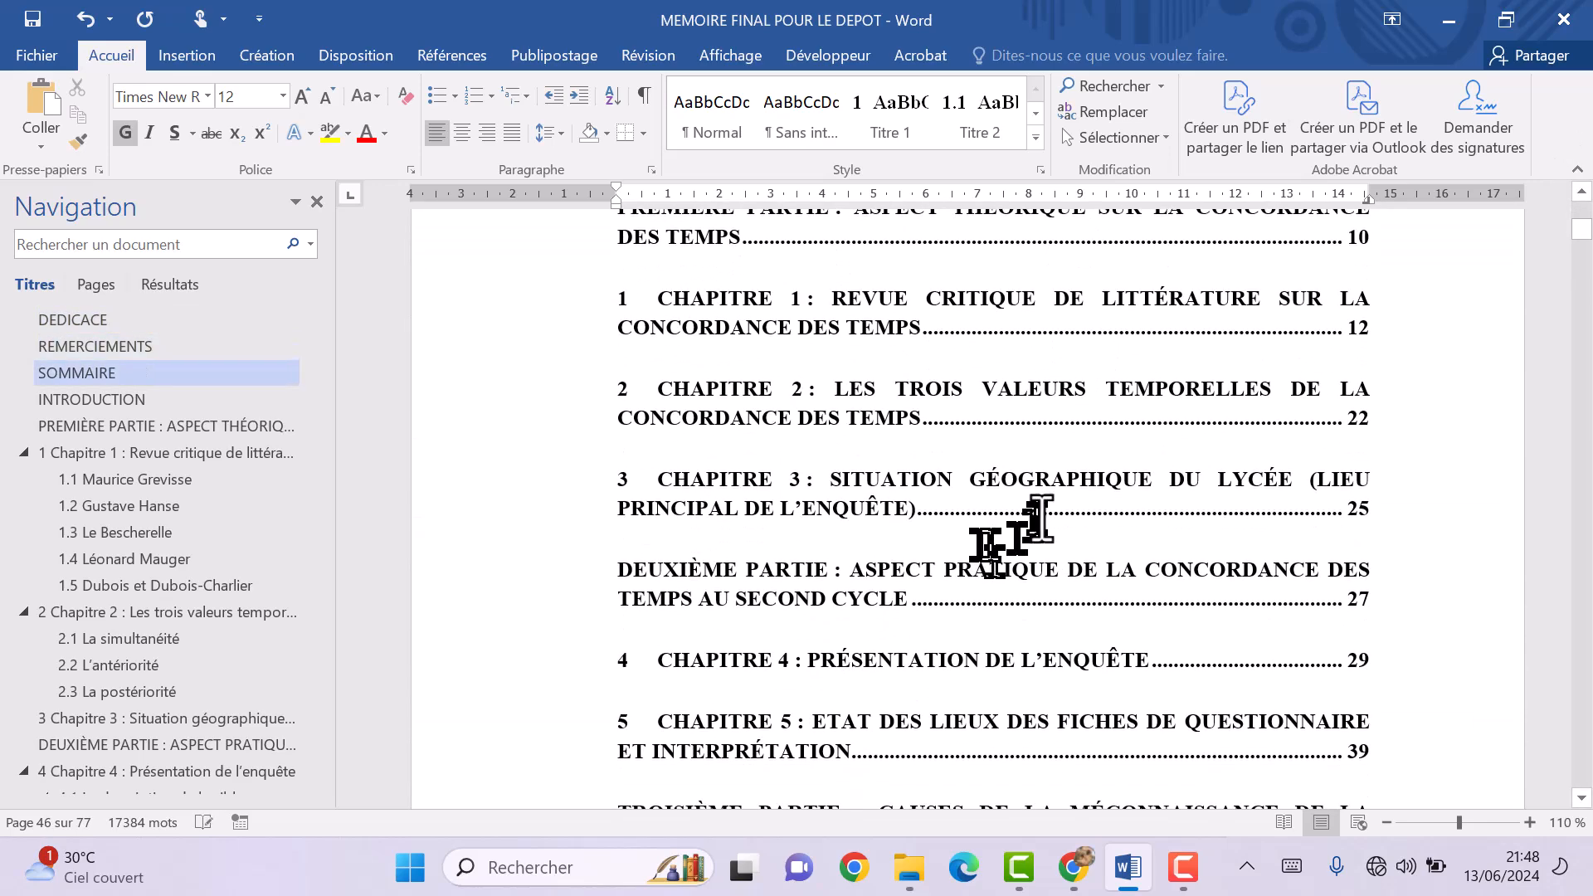
pyautogui.rightClick(951, 502)
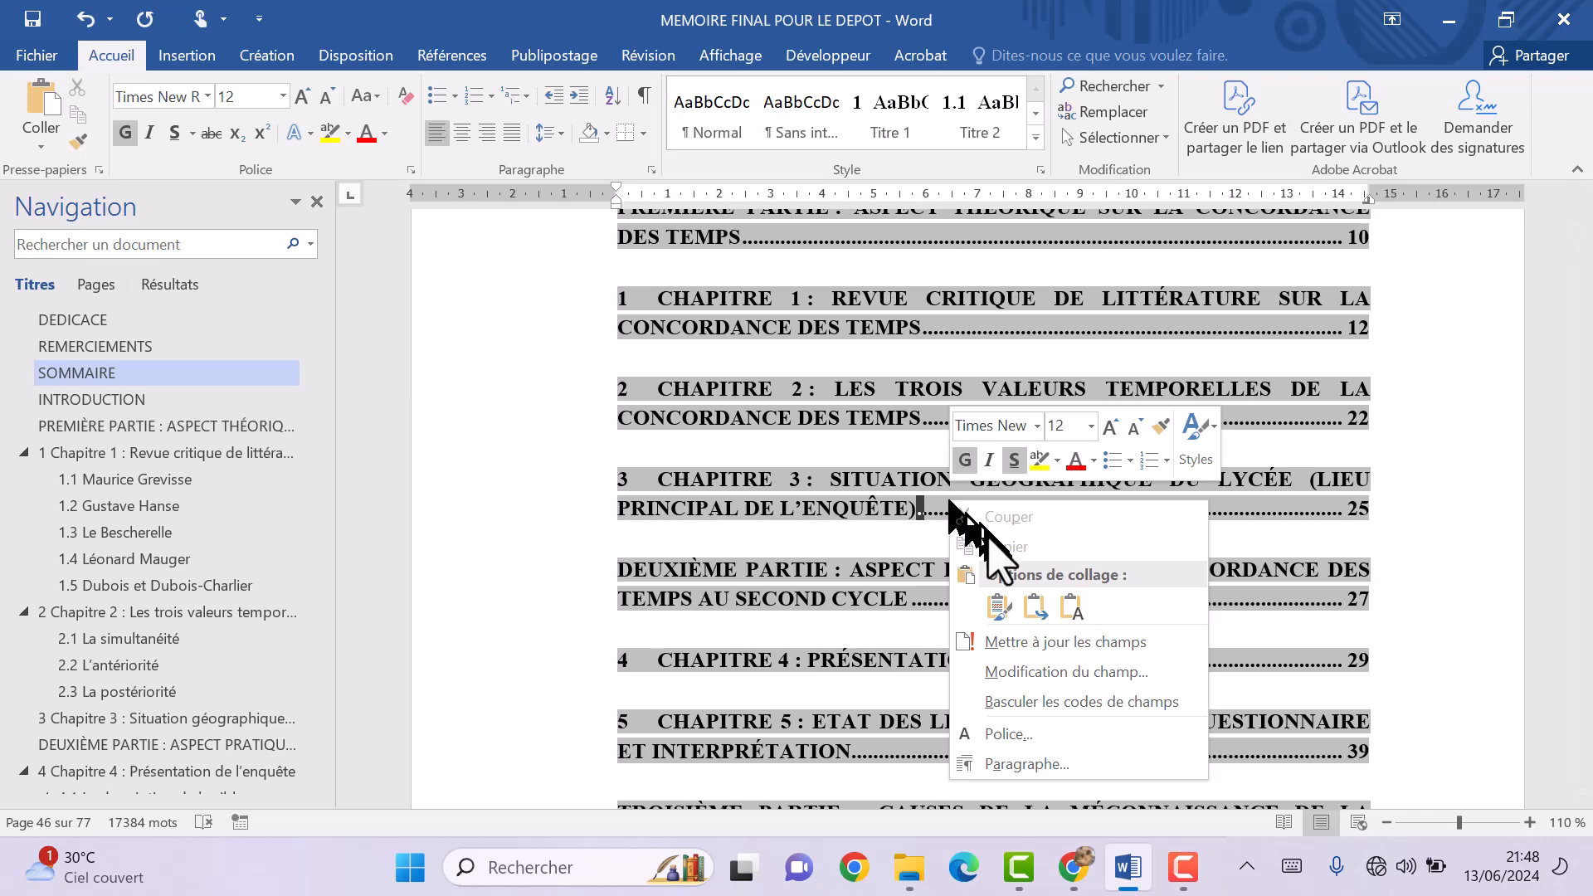
pyautogui.click(1013, 642)
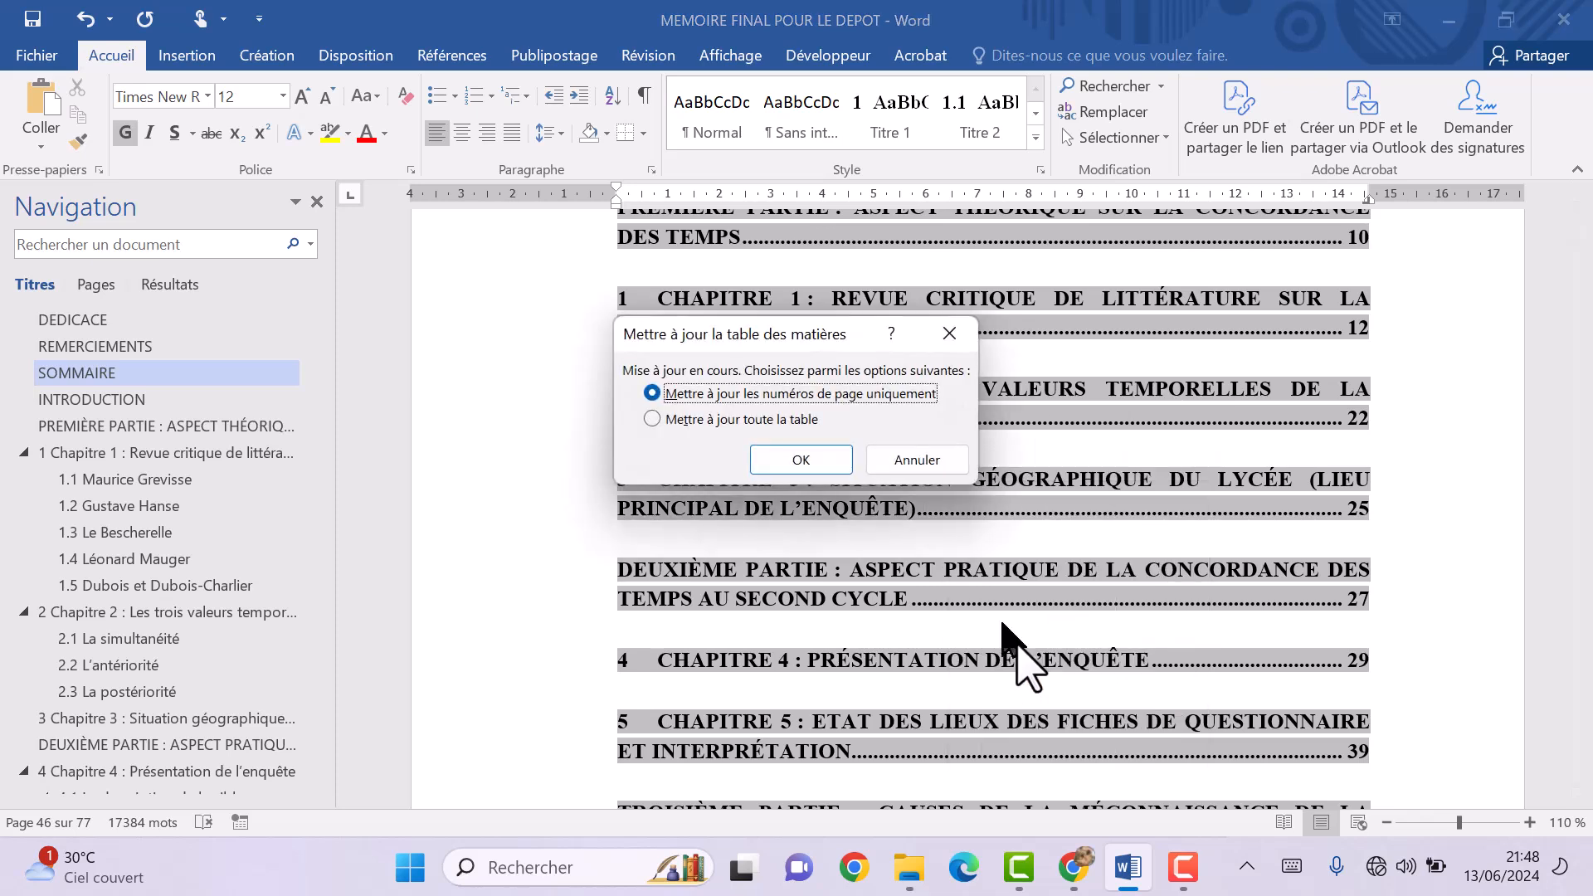
pyautogui.click(793, 462)
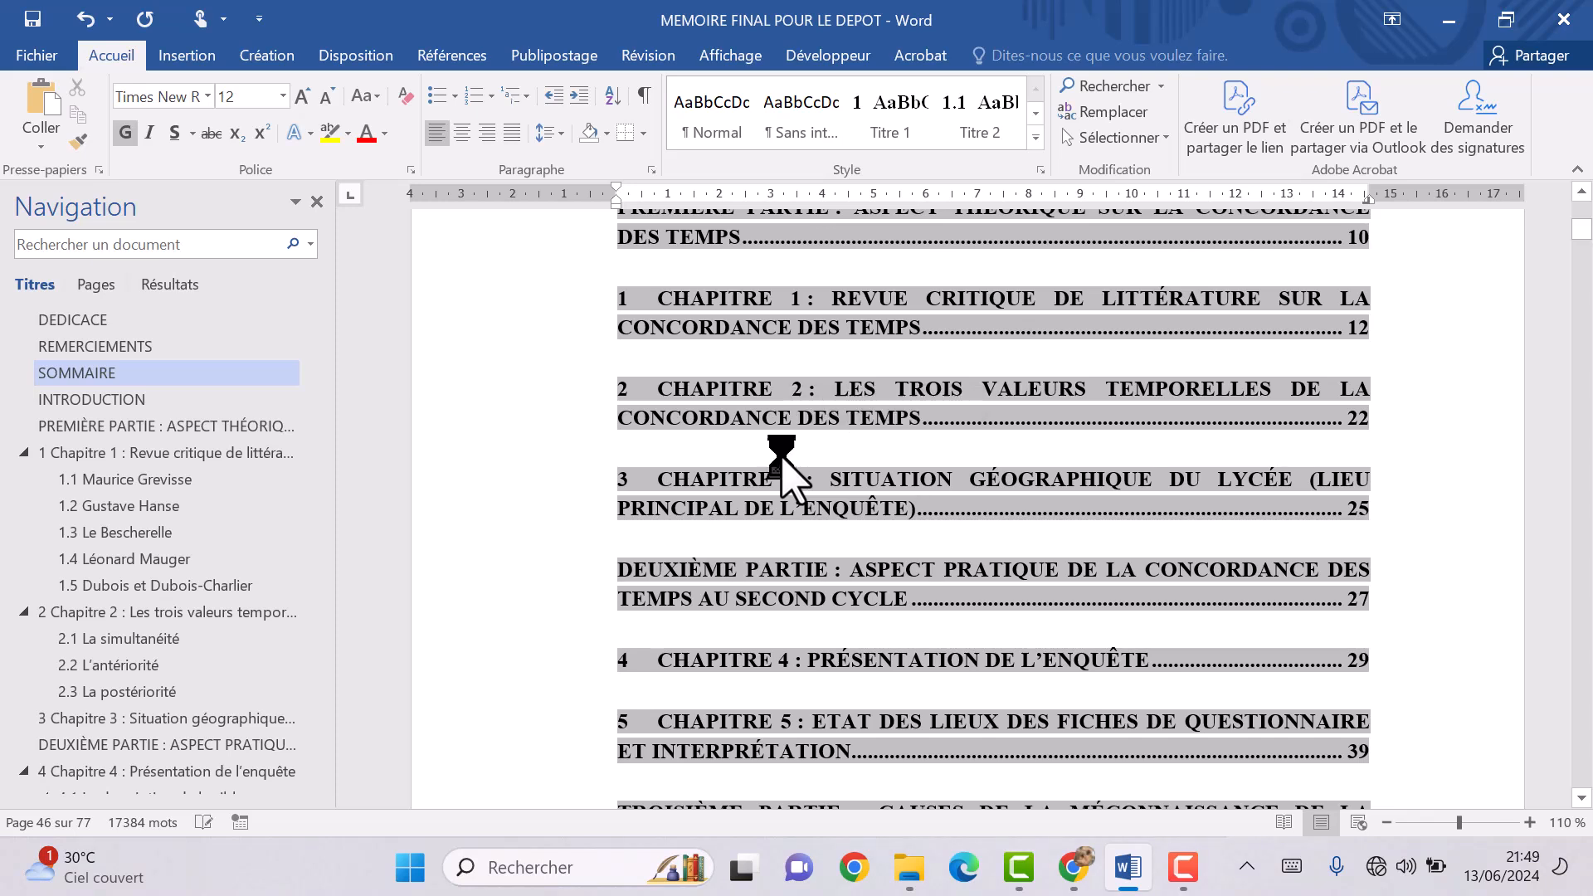
pyautogui.hotkey('ctrl', 's')
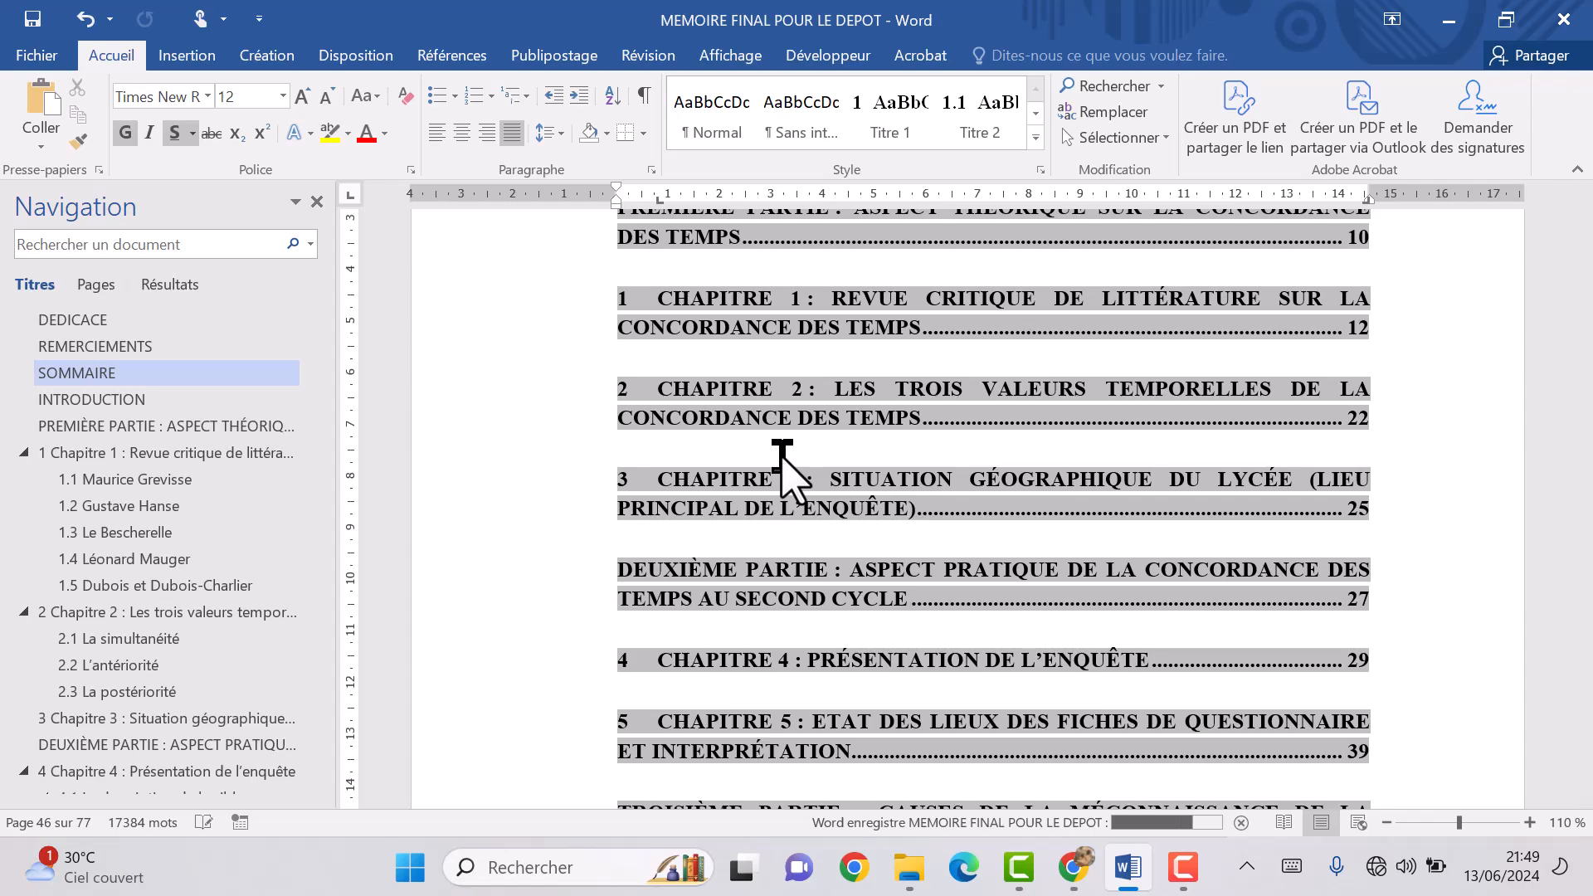
pyautogui.click(1181, 872)
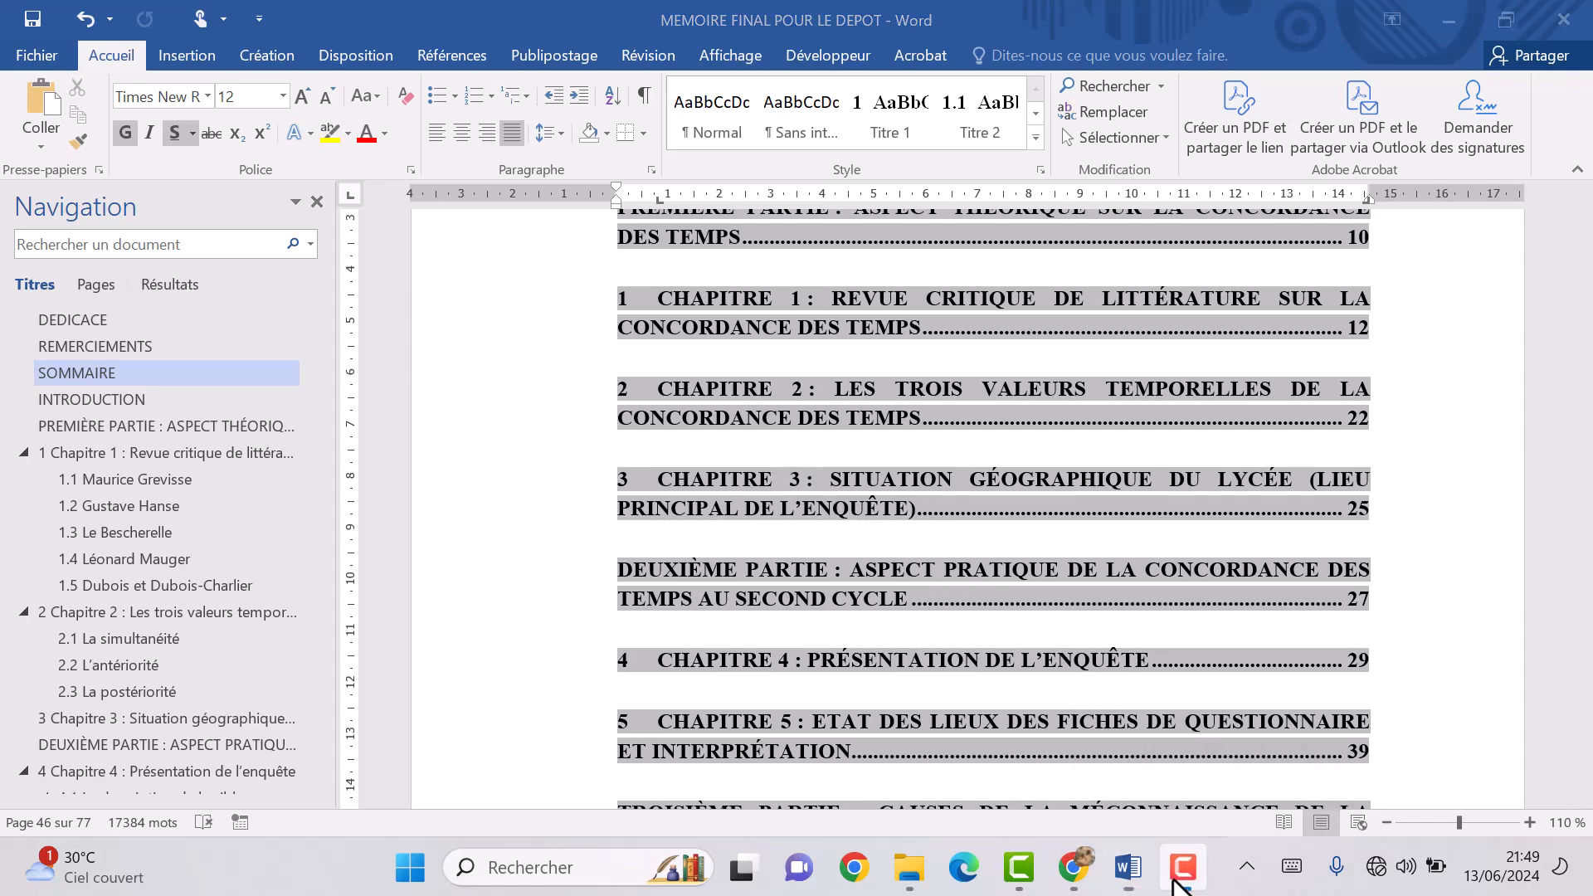